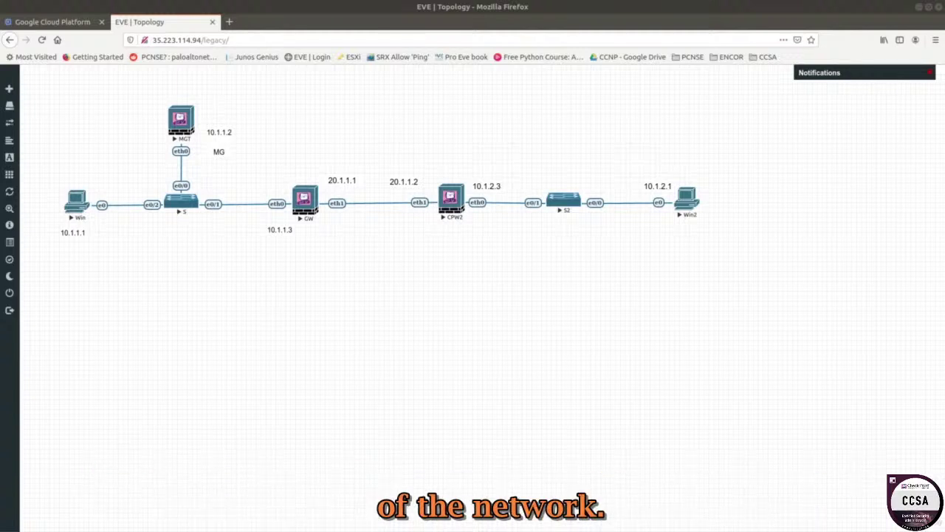
# - Box-select the Win, S, MGT and GW nodes, then clear the selection
pyautogui.moveTo(52, 92); pyautogui.dragTo(298, 293)
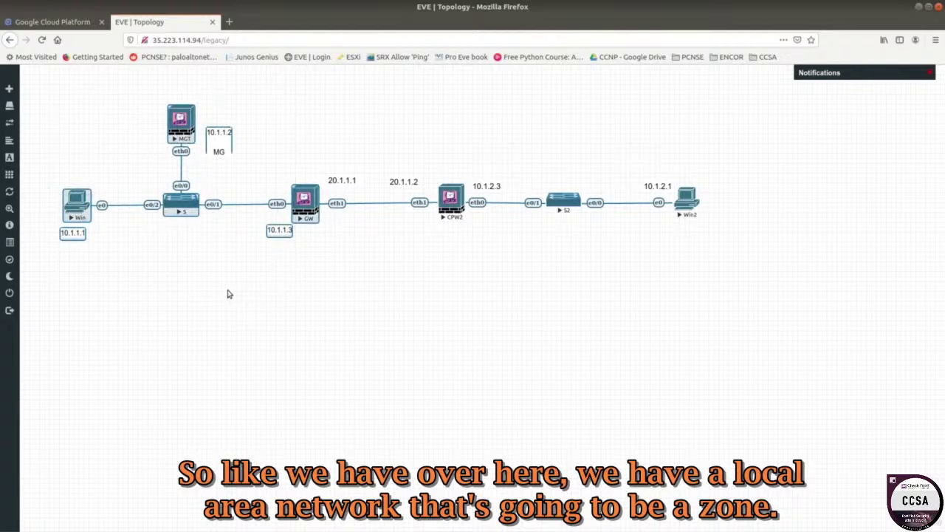
pyautogui.click(218, 283)
# - Add a custom shape and set its border colour to green #3FE54B
pyautogui.rightClick(87, 113)
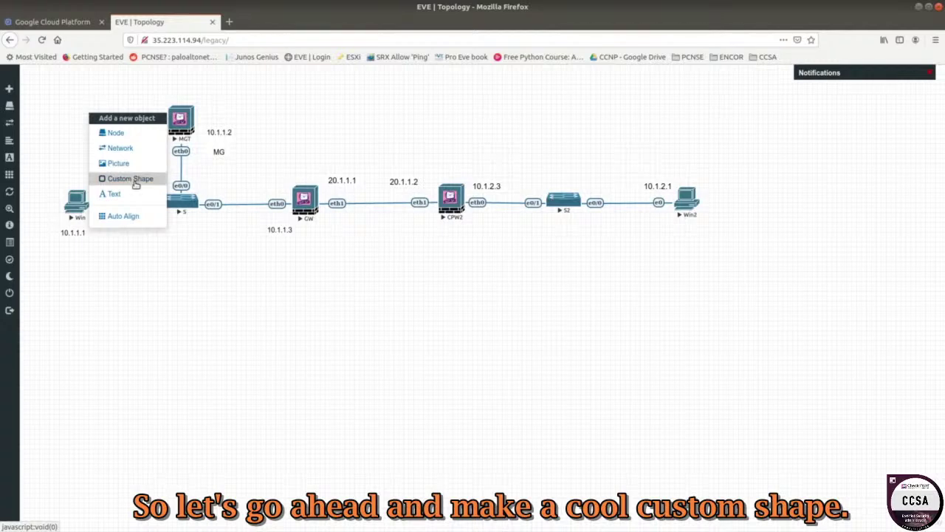
pyautogui.click(130, 179)
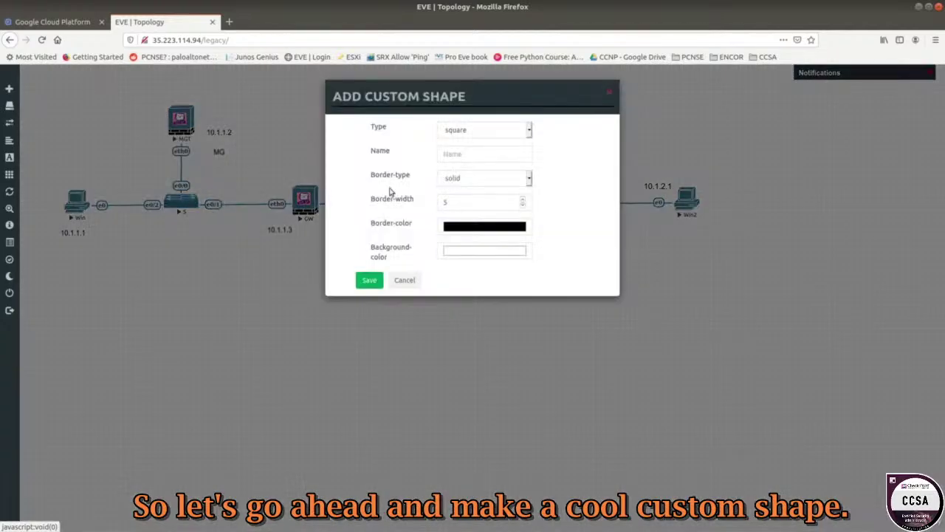
pyautogui.click(475, 230)
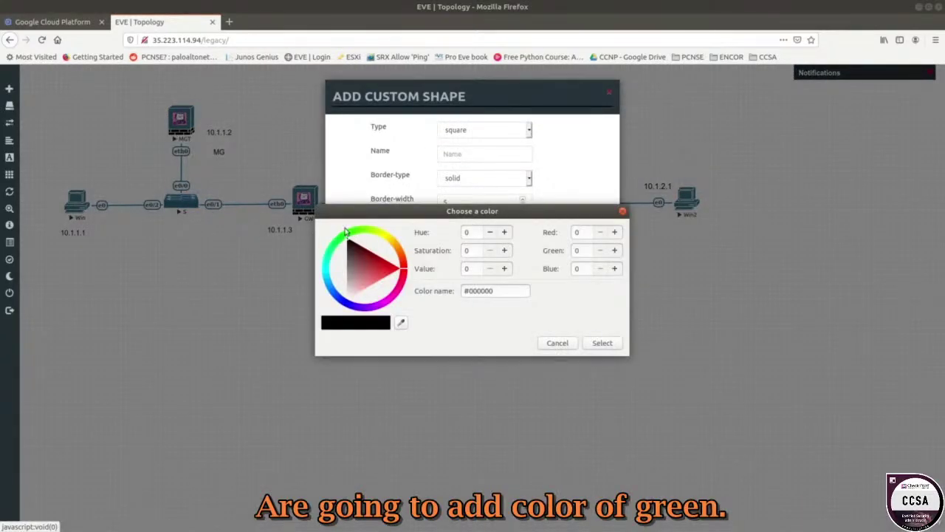
pyautogui.click(343, 234)
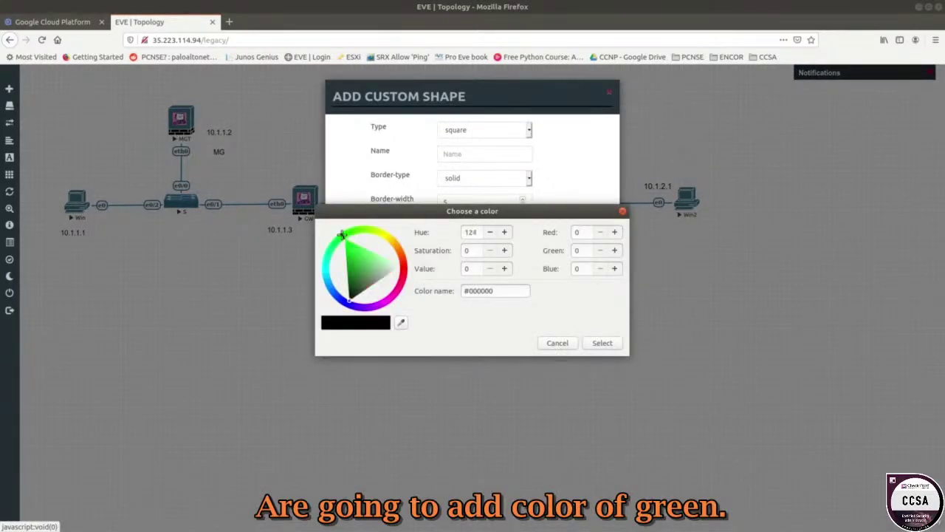
pyautogui.doubleClick(495, 290)
pyautogui.click(359, 252)
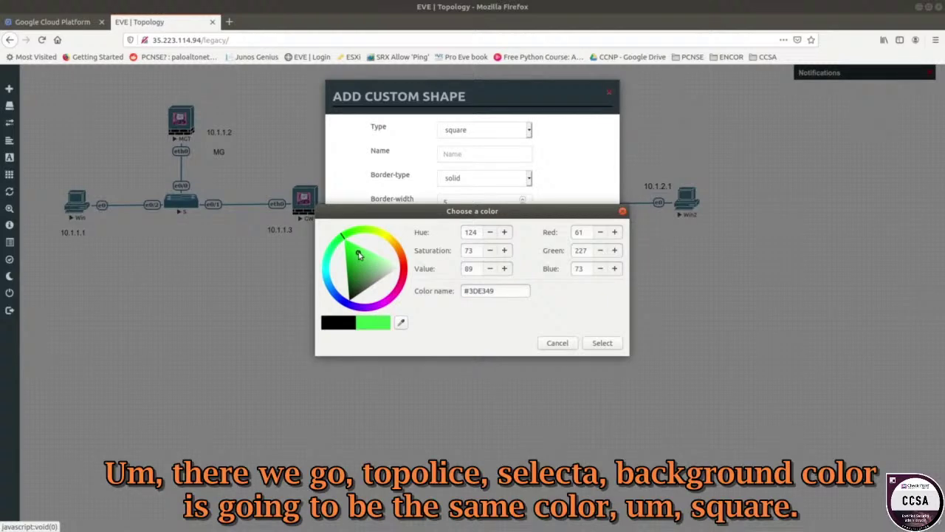
pyautogui.doubleClick(499, 290)
pyautogui.rightClick(489, 292)
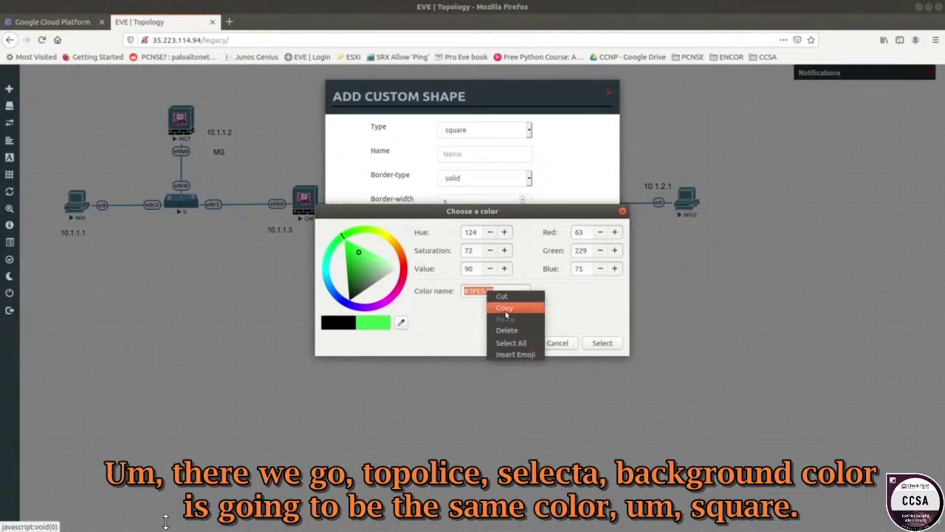
pyautogui.click(505, 309)
pyautogui.click(611, 345)
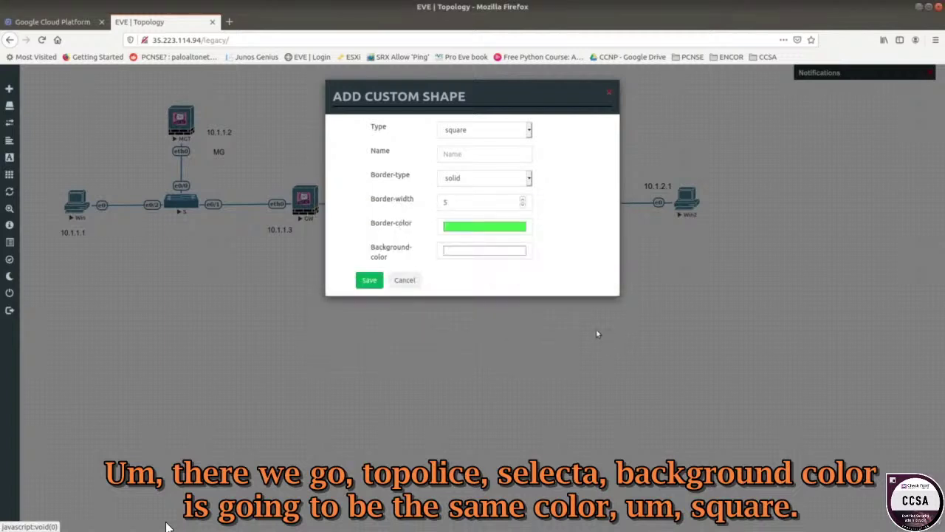
# - Paste #3FE54B as the background colour and save the green square shape
pyautogui.click(477, 251)
pyautogui.moveTo(504, 294); pyautogui.dragTo(450, 288)
pyautogui.hotkey('ctrl', 'v')
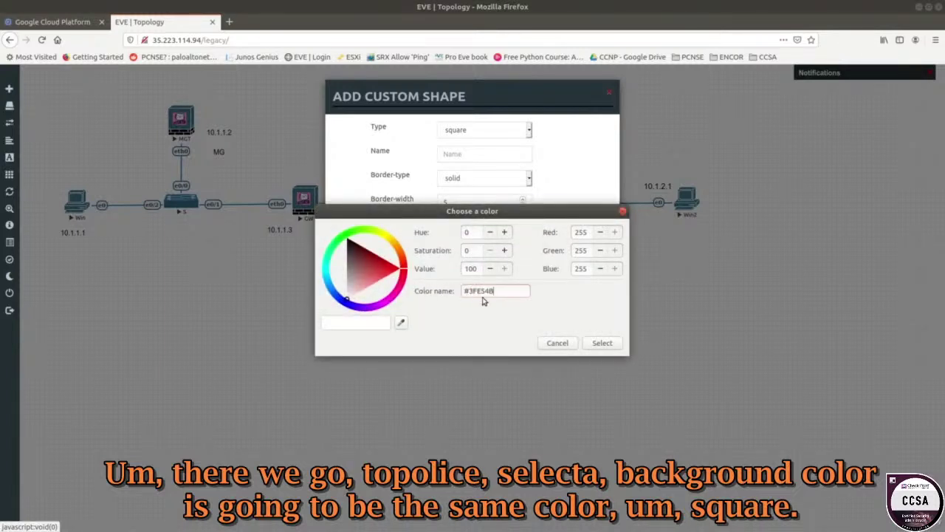
pyautogui.click(605, 344)
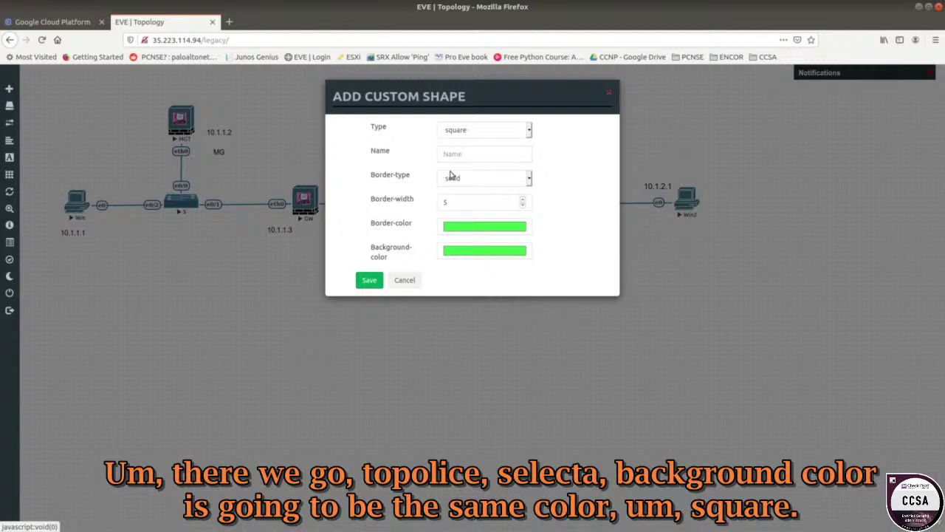
pyautogui.click(369, 280)
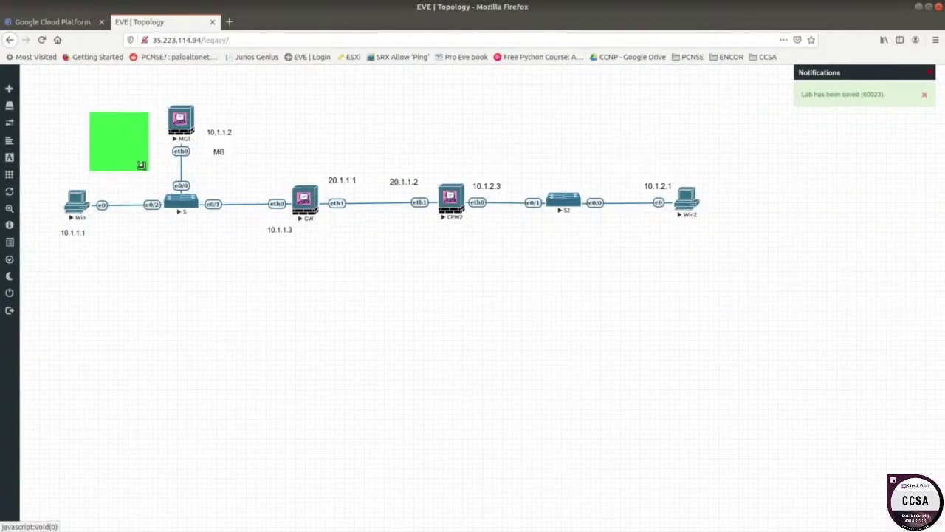
# - Resize and move the green square so it encloses Win, S, MGT and GW
pyautogui.moveTo(141, 164); pyautogui.dragTo(300, 265)
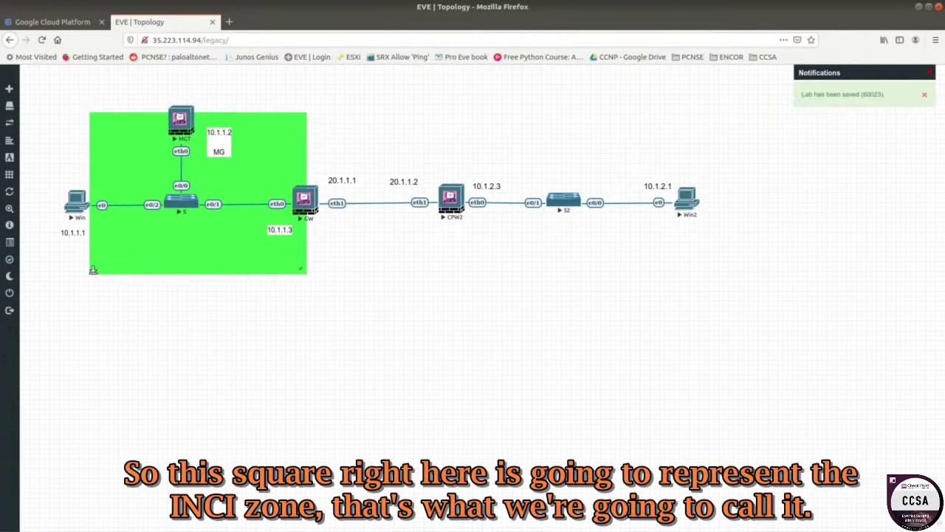
pyautogui.moveTo(123, 134); pyautogui.dragTo(74, 111)
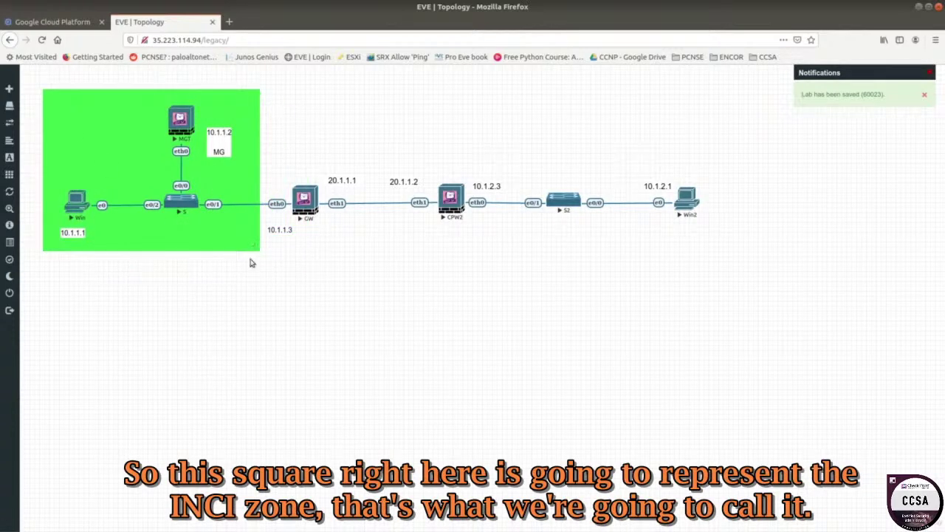
pyautogui.moveTo(259, 250); pyautogui.dragTo(301, 310)
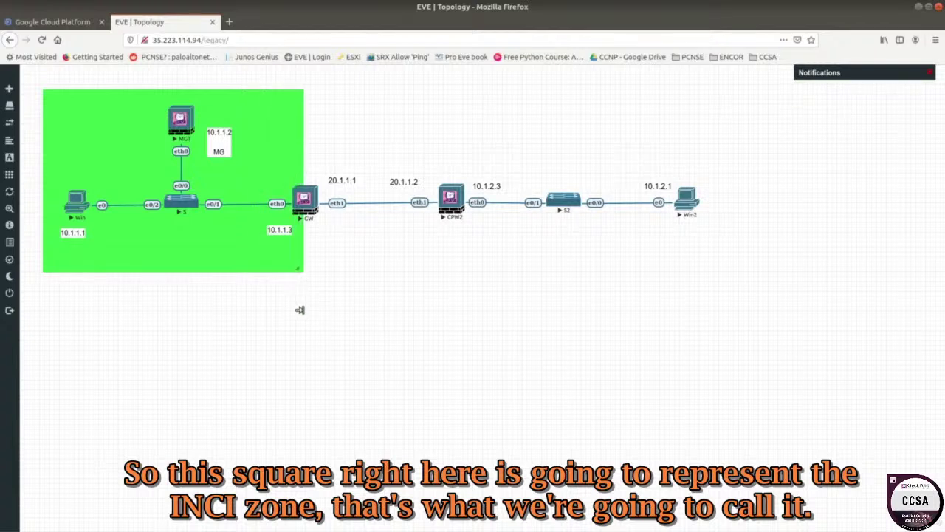
pyautogui.moveTo(234, 253)
pyautogui.mouseDown()
pyautogui.moveTo(227, 268)
pyautogui.moveTo(237, 263)
pyautogui.mouseUp()
# - Add a bold, size-15 'Inside' text label and drag it into the green zone's corner
pyautogui.rightClick(351, 275)
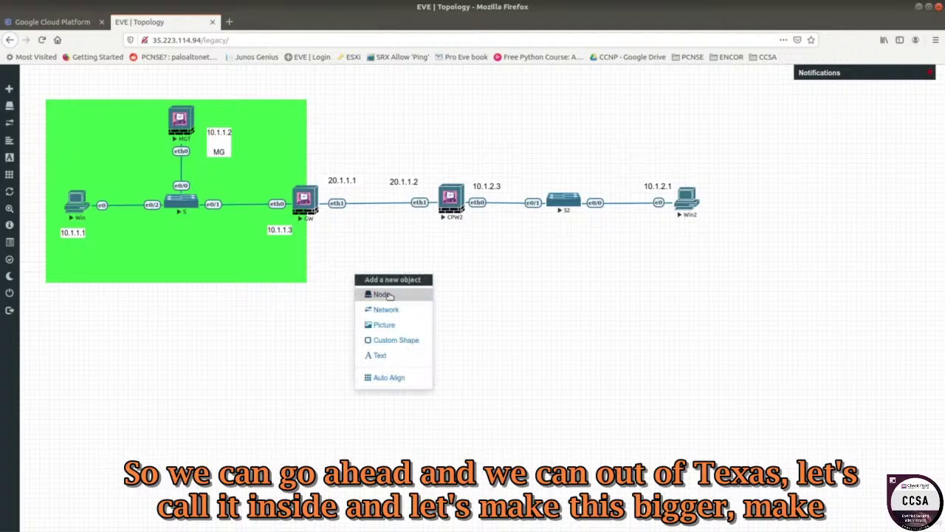
pyautogui.click(380, 356)
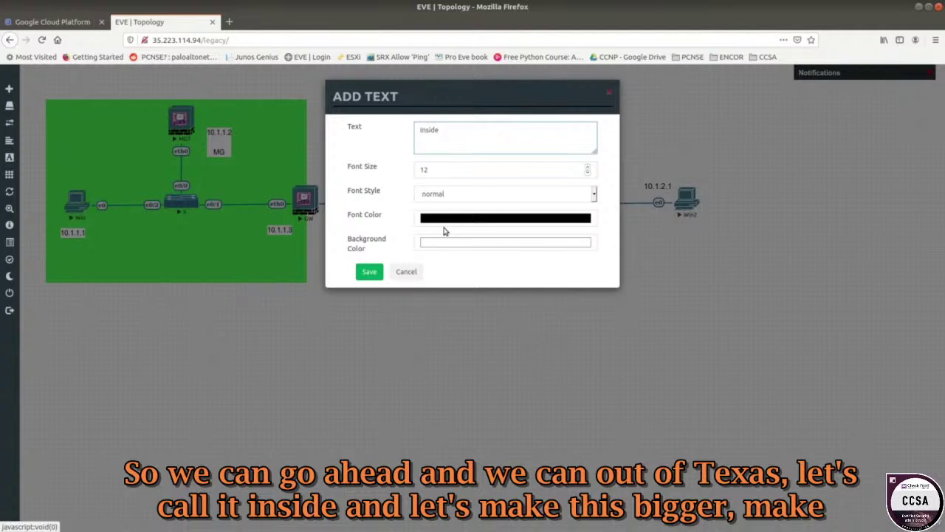
pyautogui.click(588, 168)
pyautogui.click(588, 168)
pyautogui.click(589, 168)
pyautogui.click(594, 194)
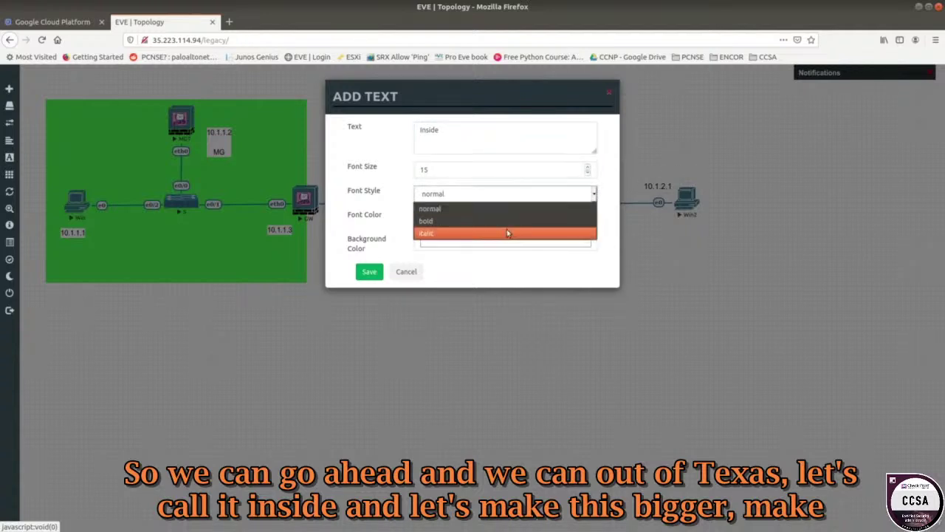
pyautogui.click(480, 221)
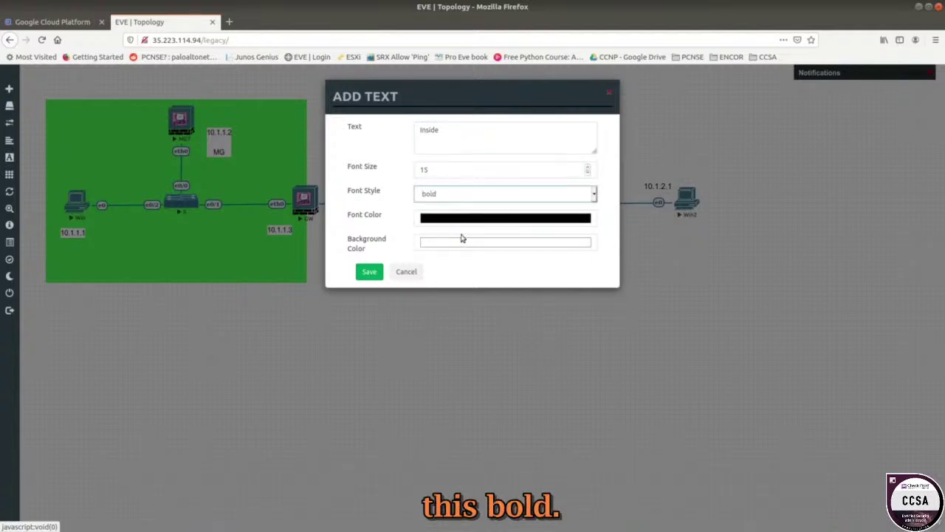
pyautogui.click(369, 272)
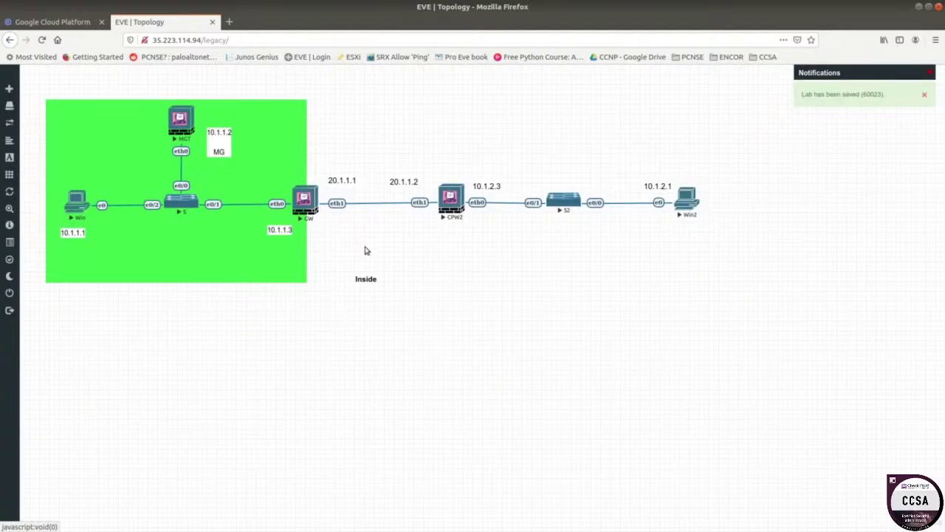
pyautogui.moveTo(359, 279); pyautogui.dragTo(280, 274)
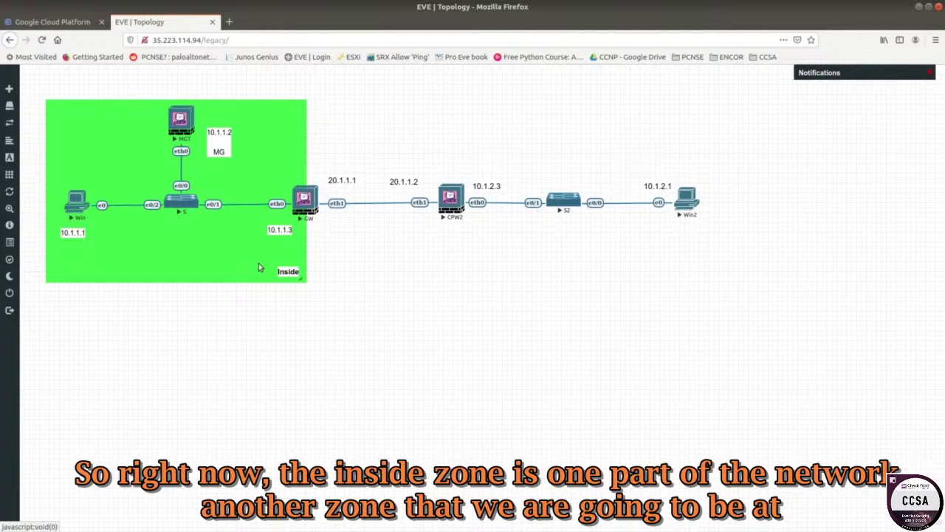
# - Duplicate the green Inside zone and place the copy beside it over CPW2
pyautogui.rightClick(210, 254)
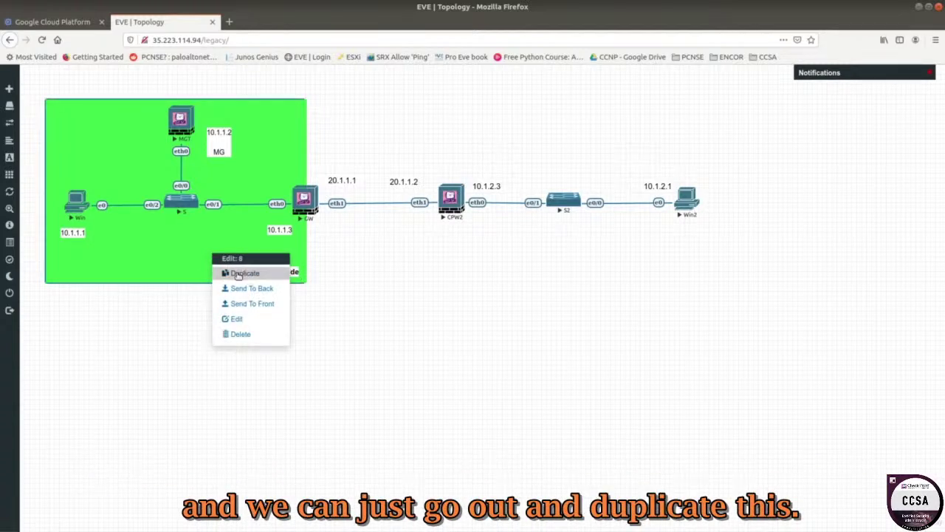
pyautogui.click(155, 226)
pyautogui.moveTo(153, 227)
pyautogui.mouseDown()
pyautogui.moveTo(363, 239)
pyautogui.moveTo(153, 231)
pyautogui.mouseUp()
pyautogui.rightClick(154, 231)
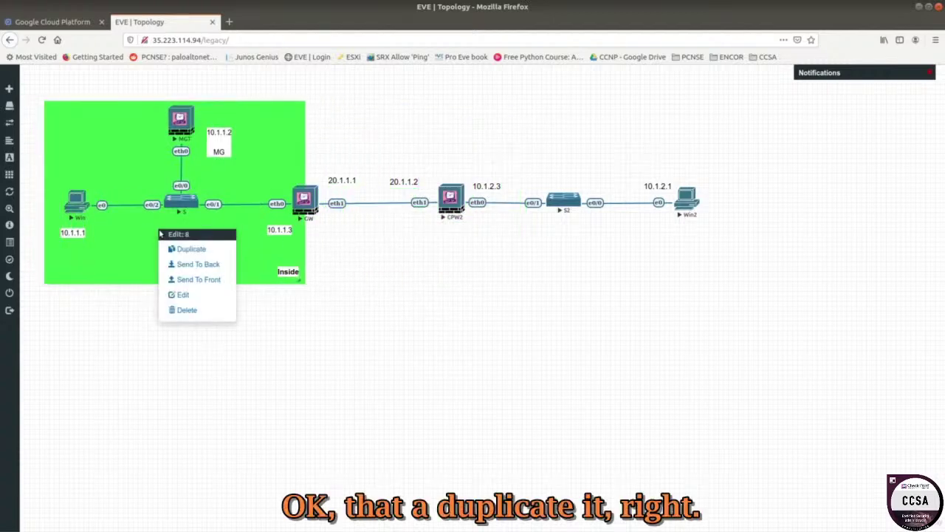
pyautogui.click(193, 251)
pyautogui.moveTo(192, 256); pyautogui.dragTo(382, 163)
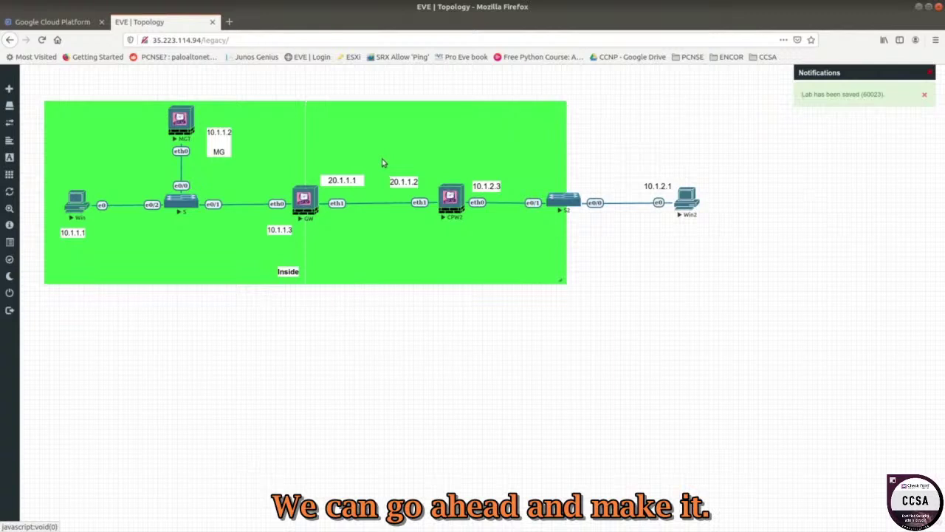
# - Adjust the copy's edges to align with the first zone and end at CPW2
pyautogui.moveTo(564, 280); pyautogui.dragTo(561, 278)
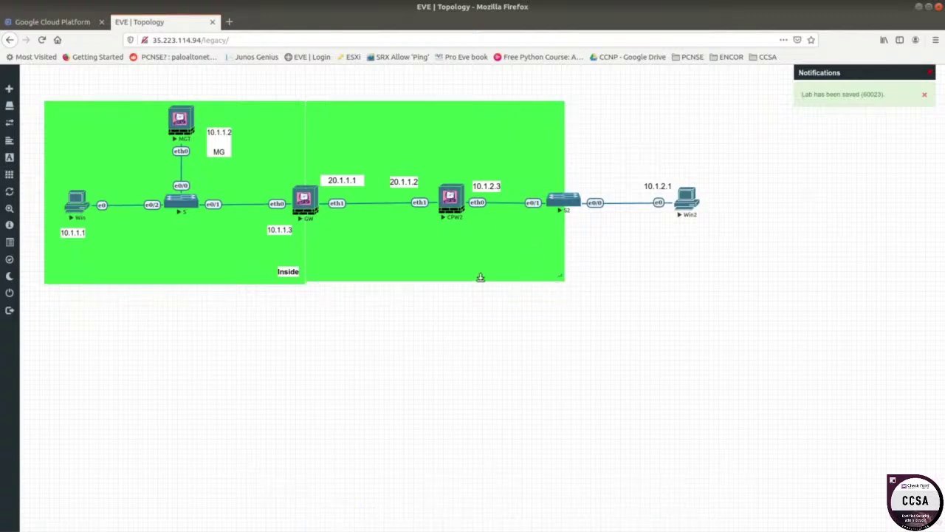
pyautogui.moveTo(488, 279); pyautogui.dragTo(488, 281)
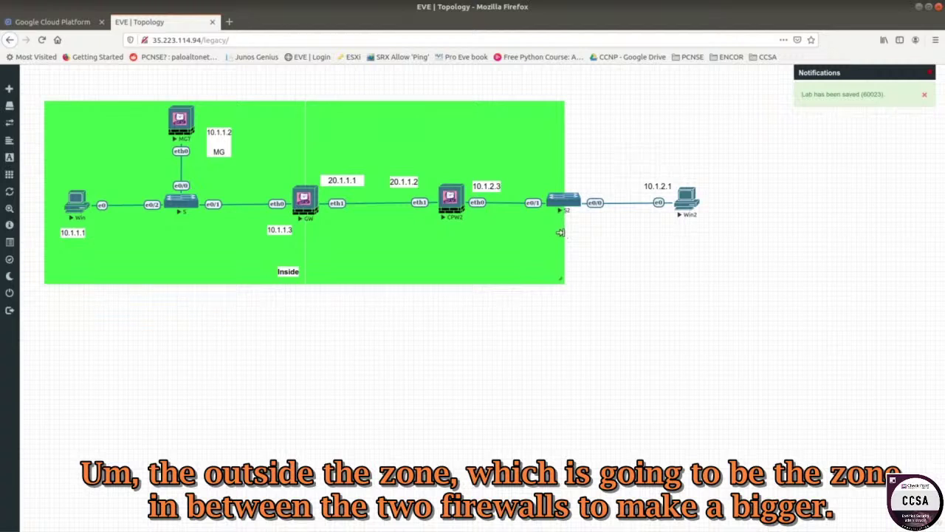
pyautogui.moveTo(561, 236); pyautogui.dragTo(425, 230)
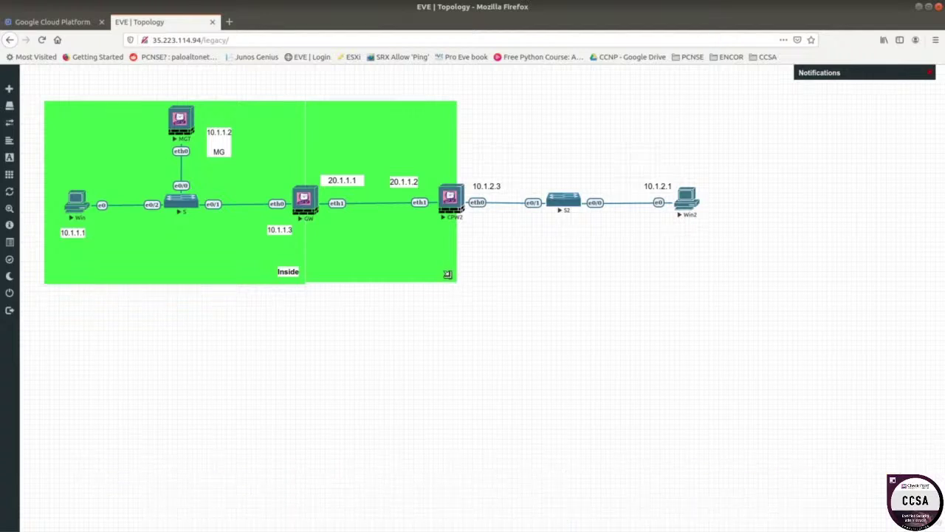
pyautogui.moveTo(450, 280); pyautogui.dragTo(451, 277)
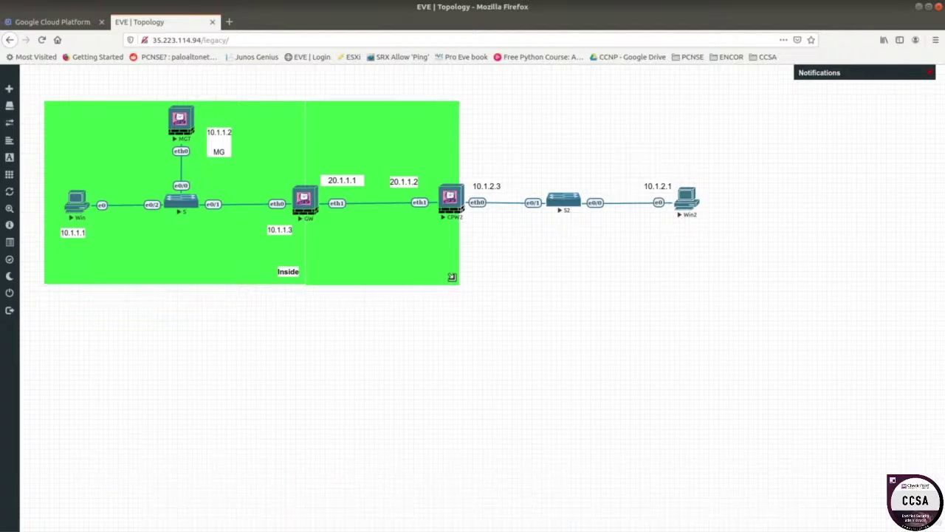
# - Edit the second zone's properties and change its border colour to red
pyautogui.rightClick(435, 269)
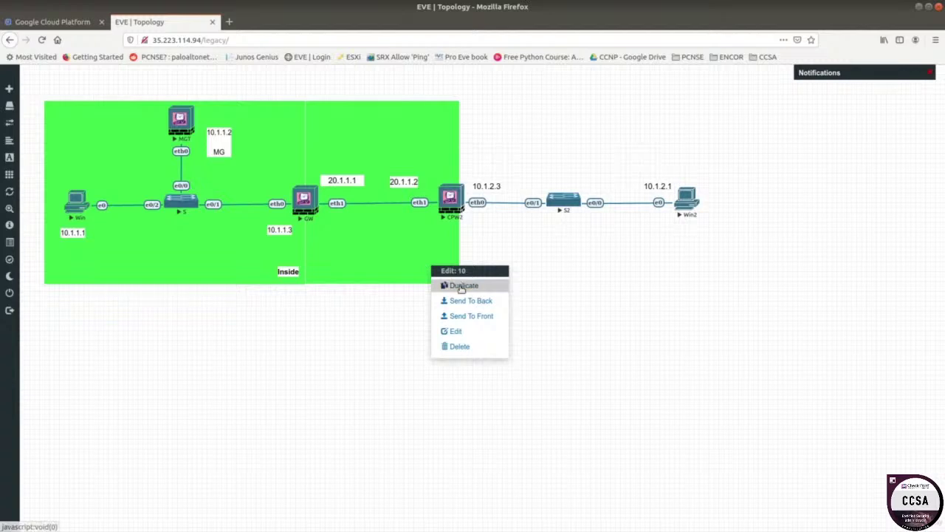
pyautogui.click(466, 332)
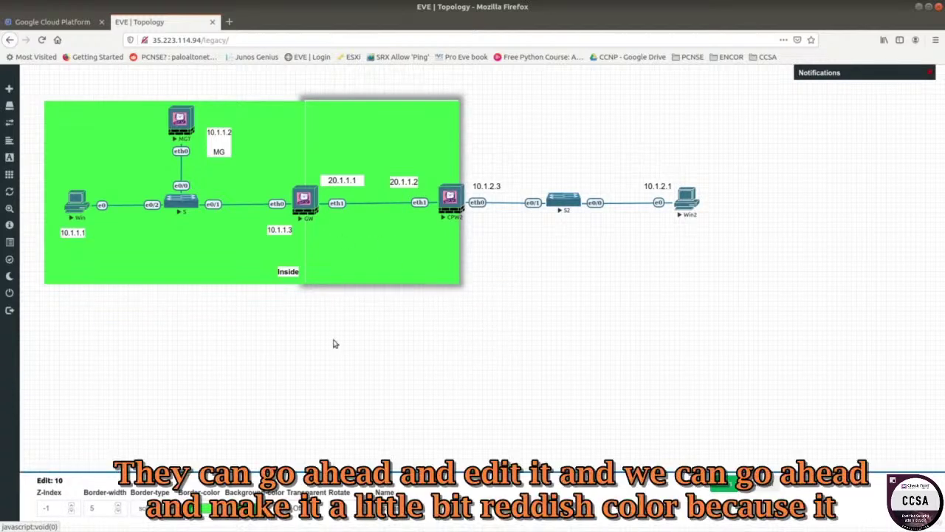
pyautogui.click(208, 507)
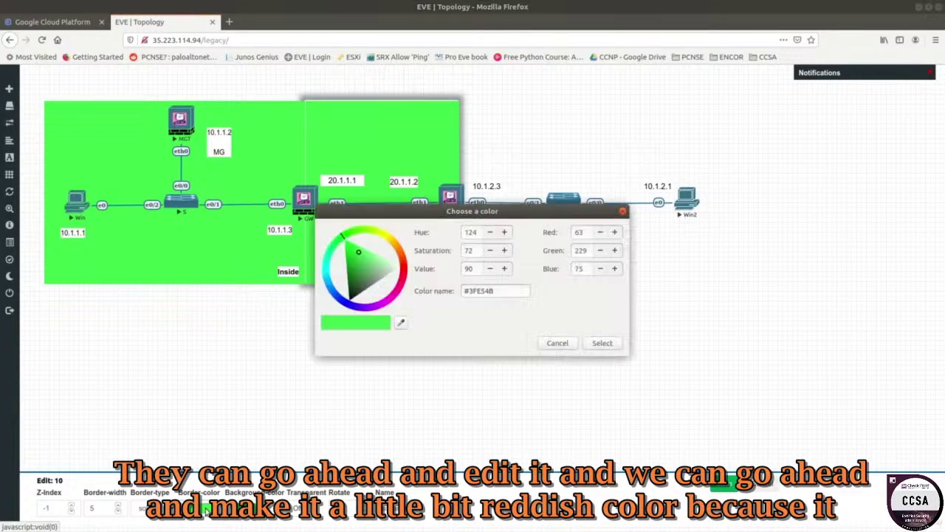
pyautogui.click(401, 256)
pyautogui.moveTo(402, 256); pyautogui.dragTo(403, 263)
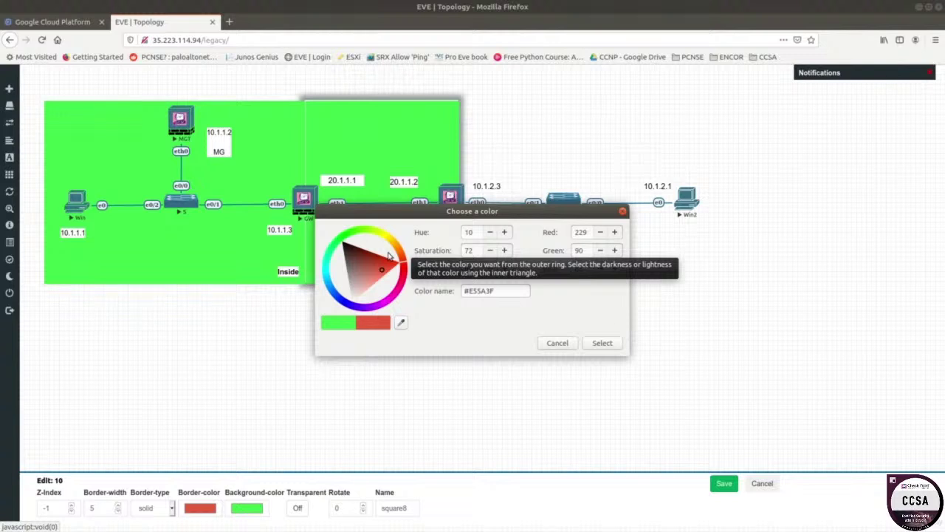
pyautogui.moveTo(505, 290); pyautogui.dragTo(462, 291)
pyautogui.rightClick(474, 296)
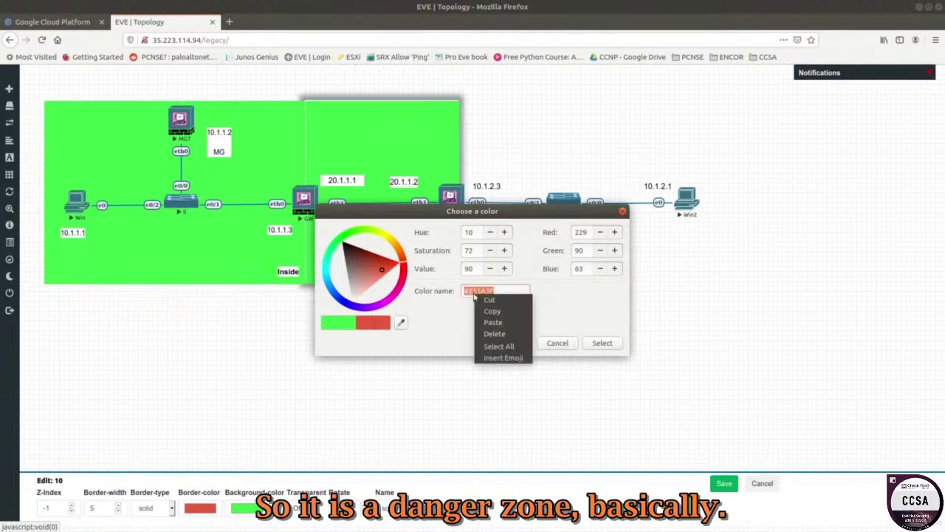
pyautogui.click(492, 311)
pyautogui.click(605, 344)
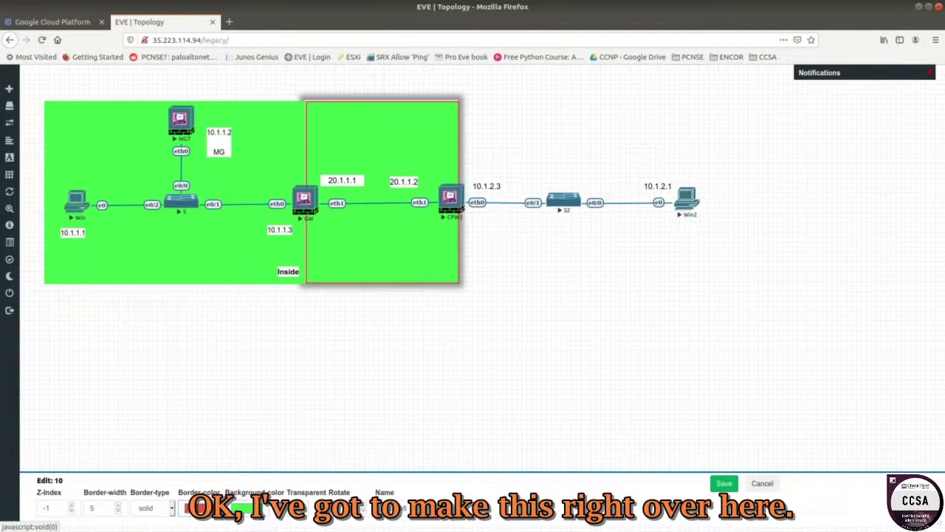
# - Paste the red hex value as the background colour and save the rectangle
pyautogui.click(246, 507)
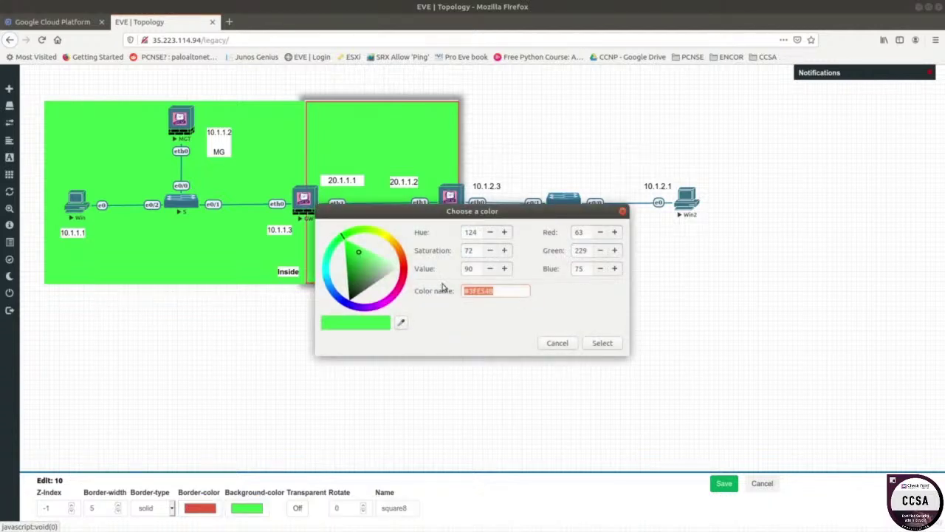
pyautogui.hotkey('ctrl', 'v')
pyautogui.click(597, 342)
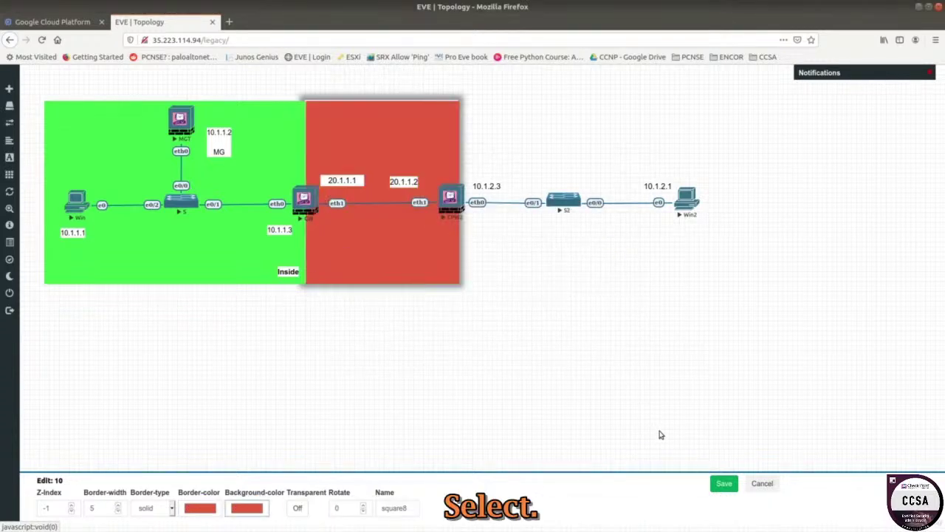
pyautogui.click(720, 484)
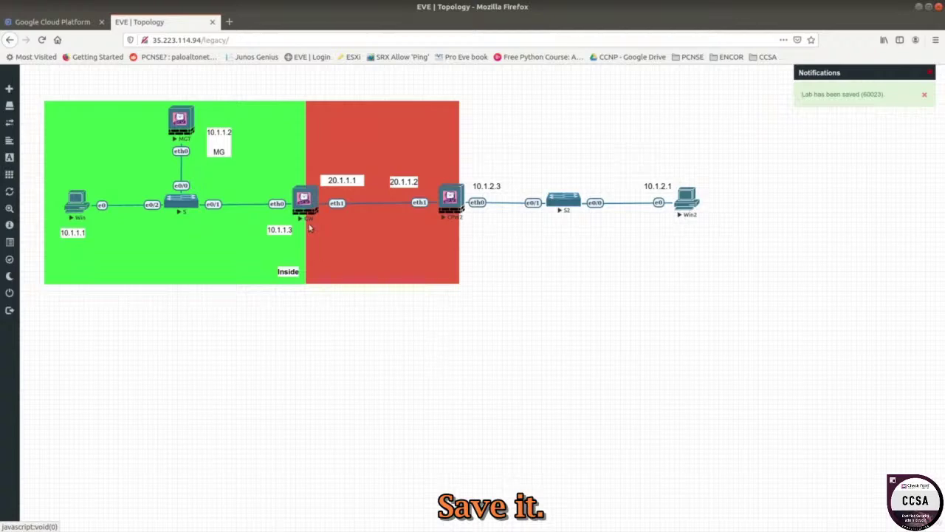
# - Duplicate the Inside label, move the copy into the red zone and rename it 'Outside'
pyautogui.rightClick(287, 272)
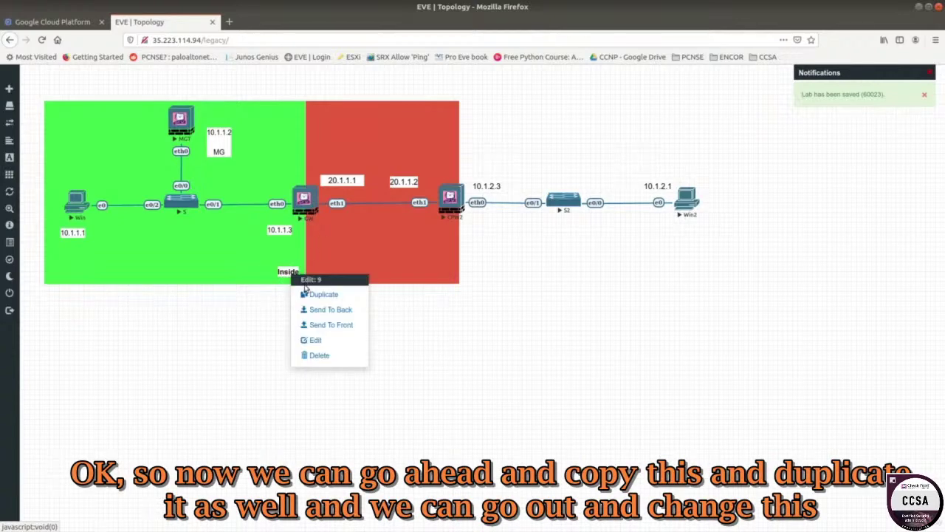
pyautogui.click(313, 295)
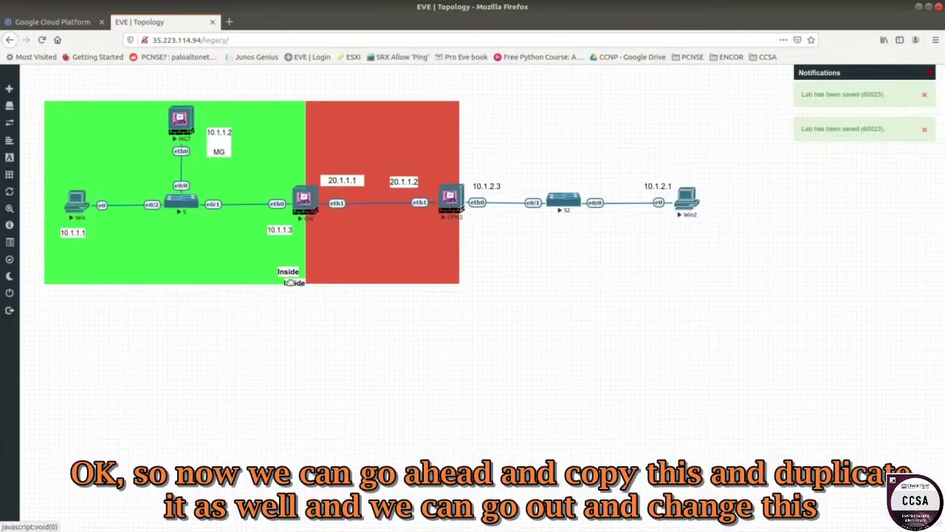
pyautogui.moveTo(294, 287); pyautogui.dragTo(325, 276)
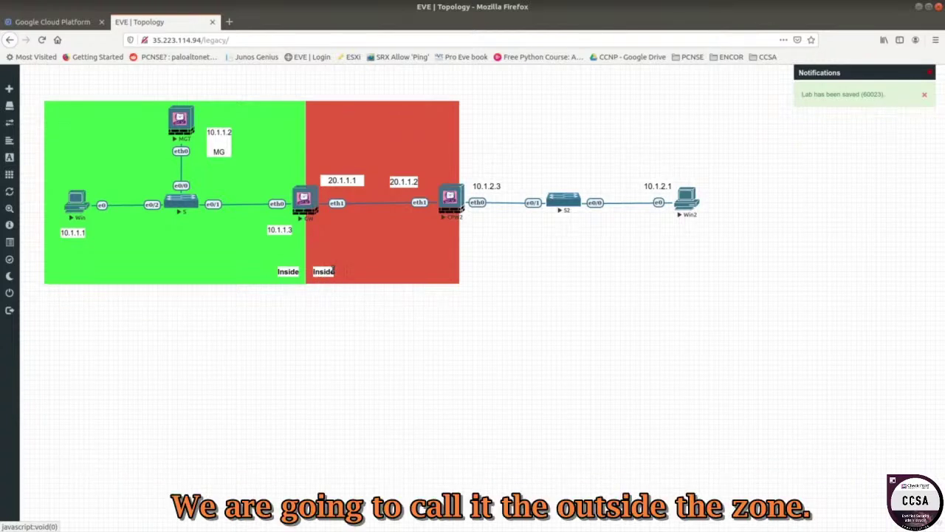
pyautogui.write('Outside')
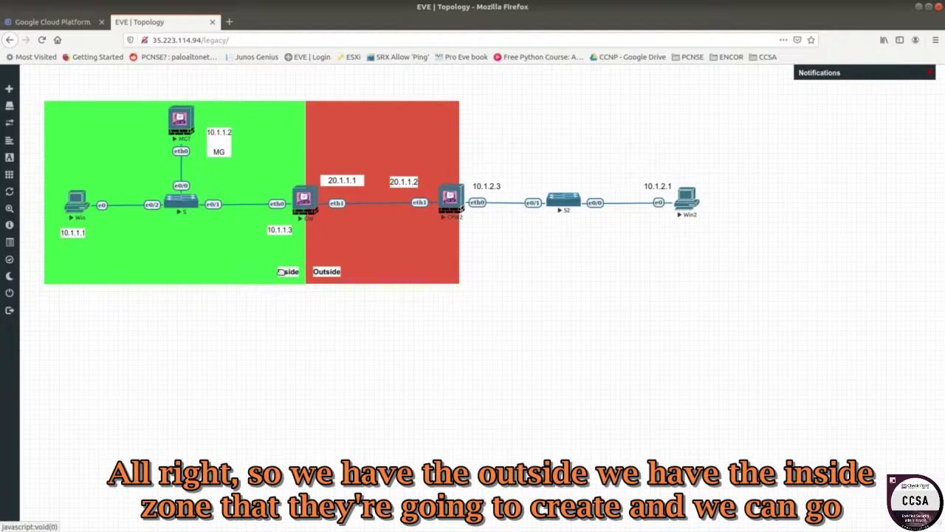
# - Duplicate the green zone over the S2 and Win2 network and make a spare Inside label copy
pyautogui.rightClick(386, 257)
pyautogui.rightClick(149, 245)
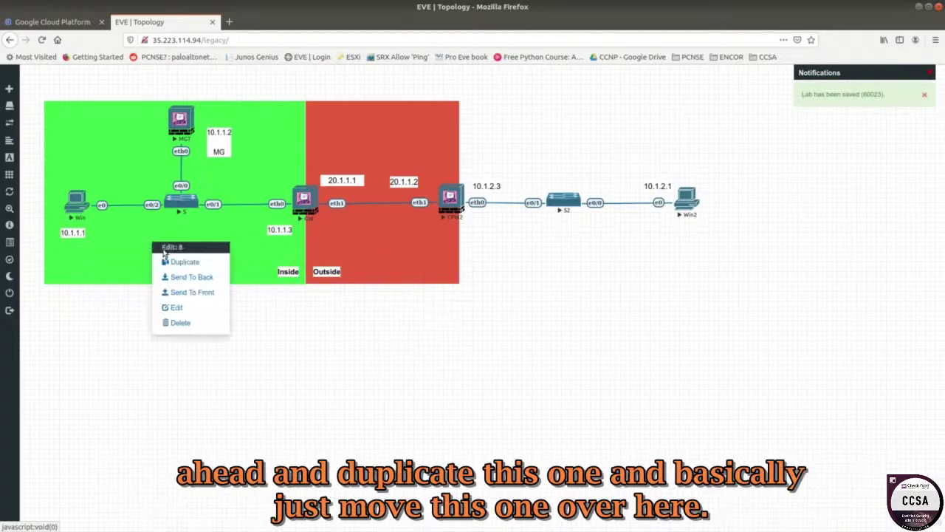
pyautogui.click(177, 263)
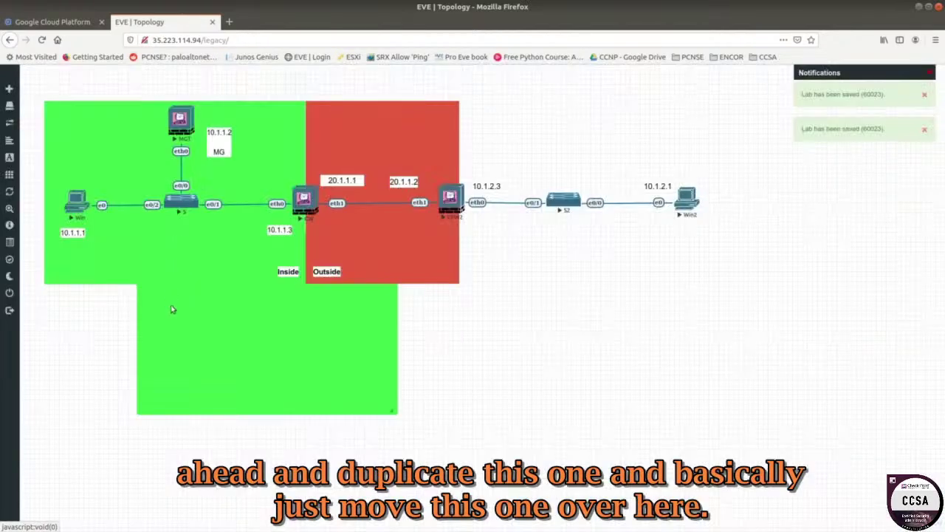
pyautogui.moveTo(173, 307); pyautogui.dragTo(491, 181)
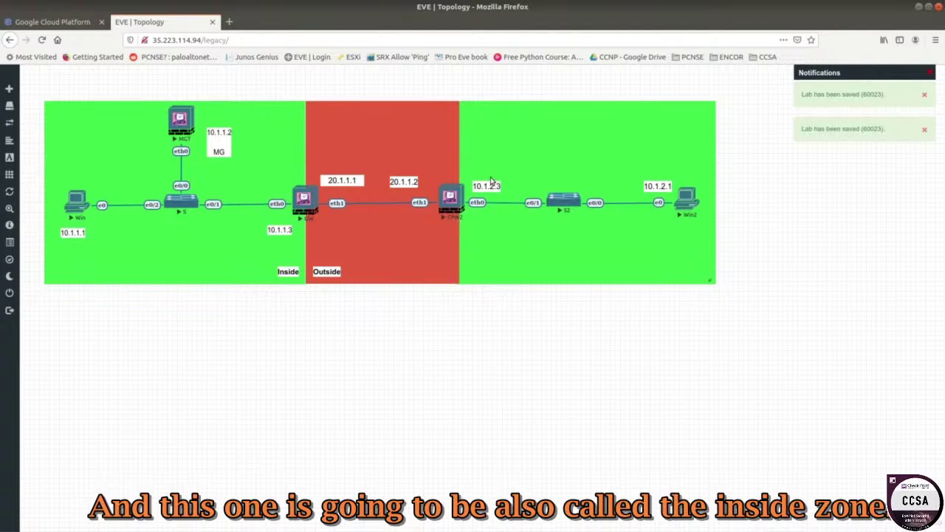
pyautogui.rightClick(287, 273)
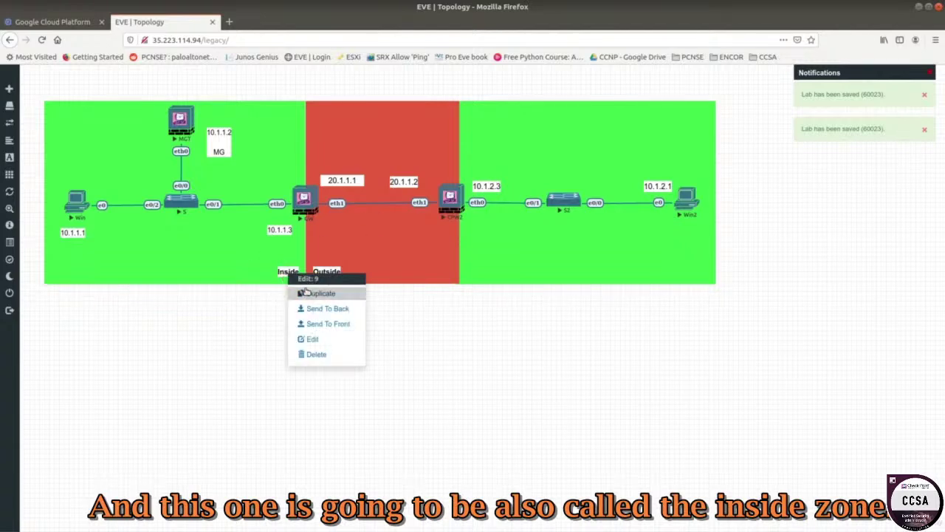
pyautogui.click(305, 293)
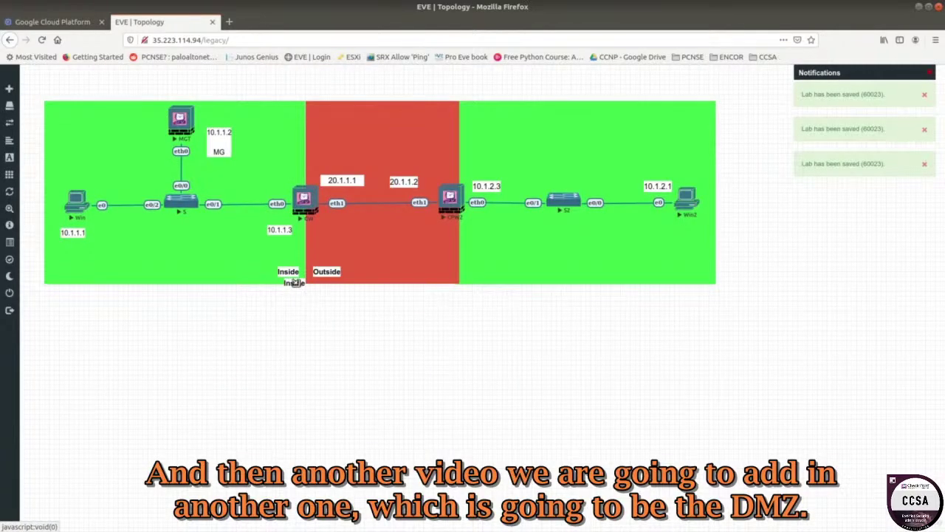
# - Drag the Inside label copy into the right green zone and Outside to the red zone's top
pyautogui.moveTo(294, 282); pyautogui.dragTo(474, 275)
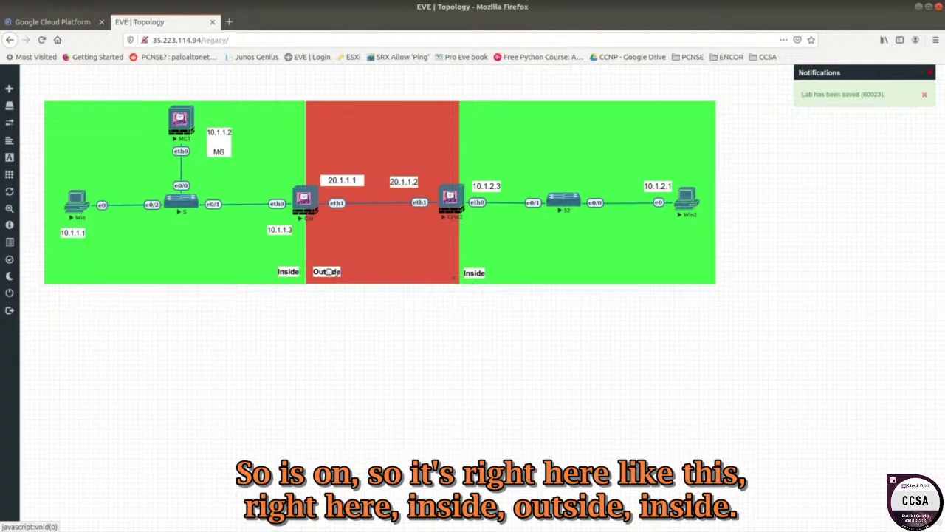
pyautogui.moveTo(329, 268); pyautogui.dragTo(381, 120)
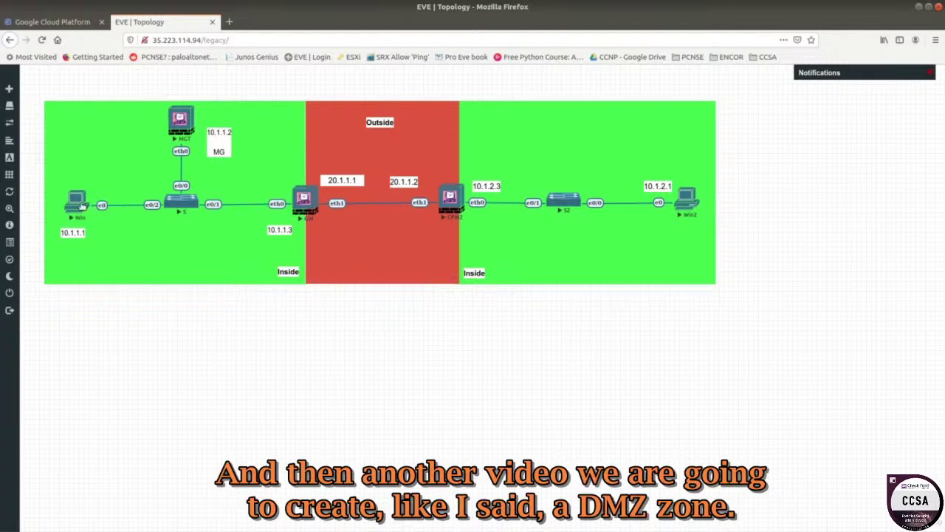
# - Dismiss the external console prompt, log out, and pick the Html5 console type
pyautogui.click(79, 206)
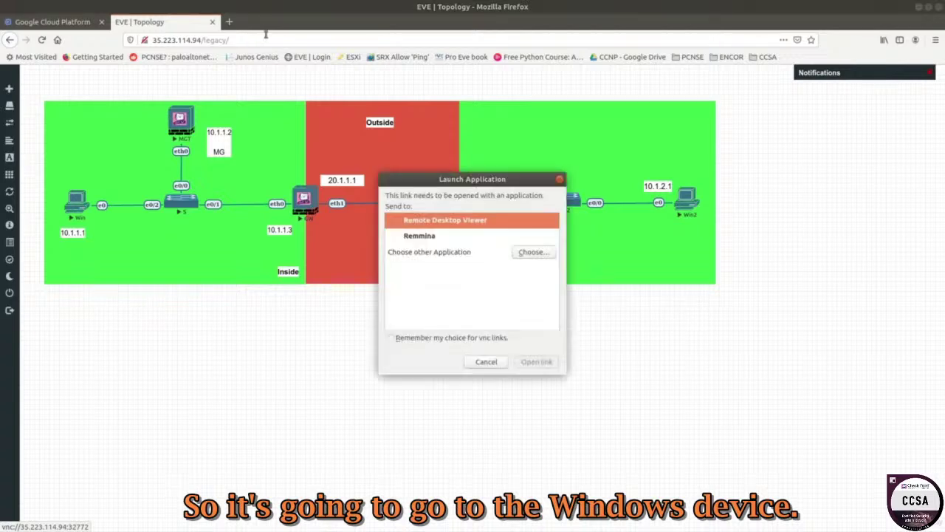
pyautogui.click(559, 182)
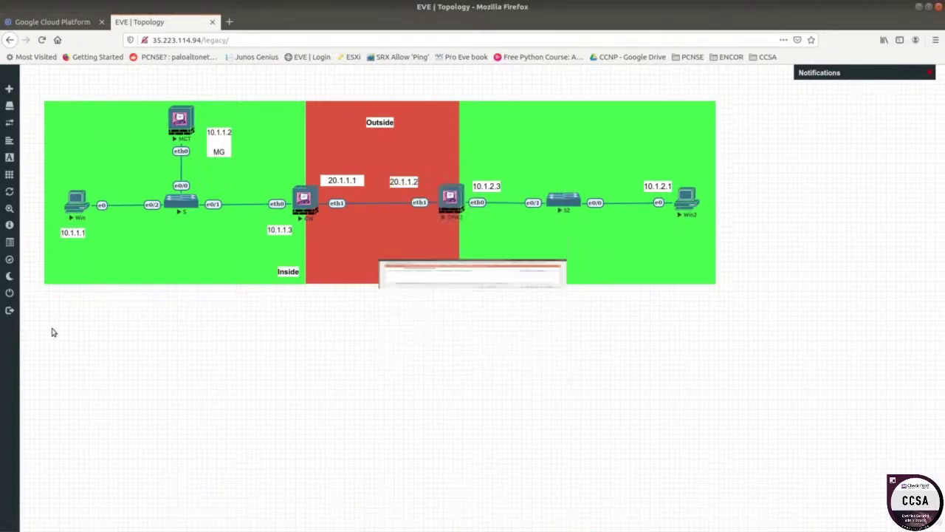
pyautogui.click(22, 310)
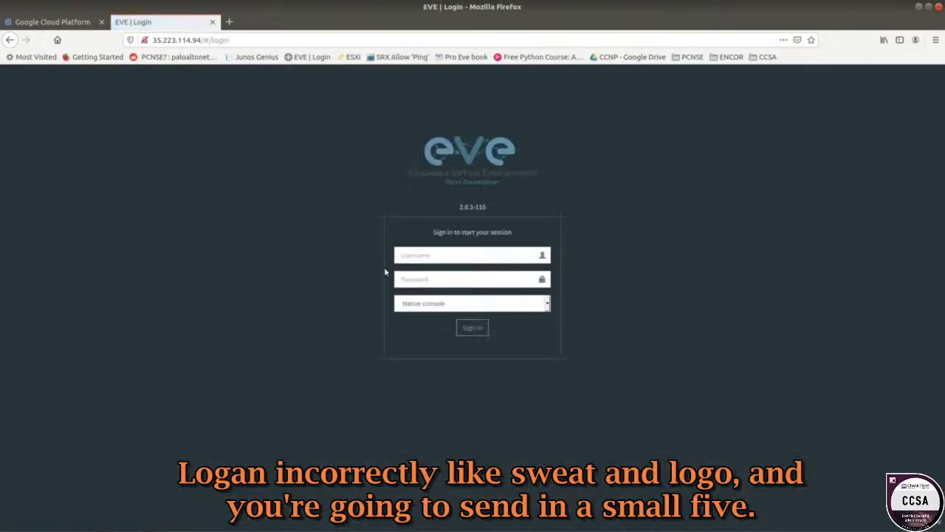
pyautogui.click(443, 304)
pyautogui.click(430, 332)
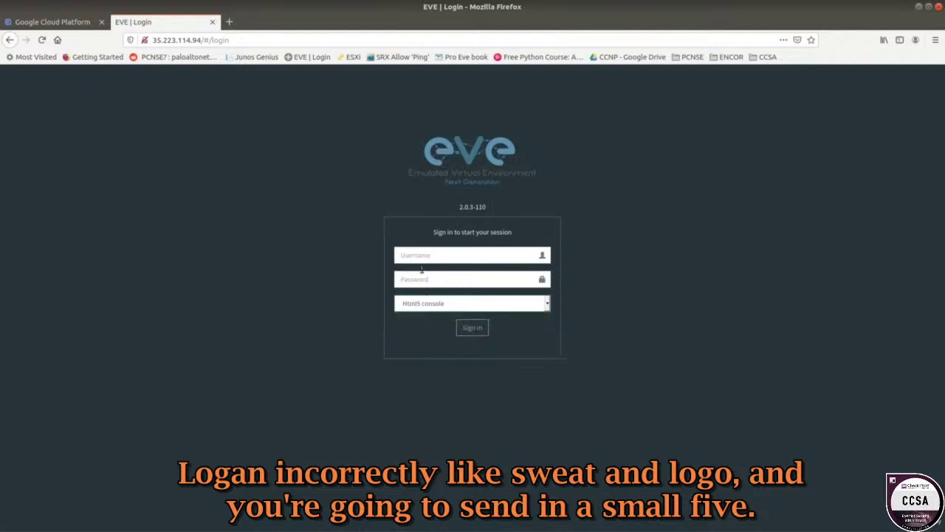
# - Log back in with the lab credentials, decline saving the login, and open the Win console
pyautogui.click(419, 256)
pyautogui.write('admin')
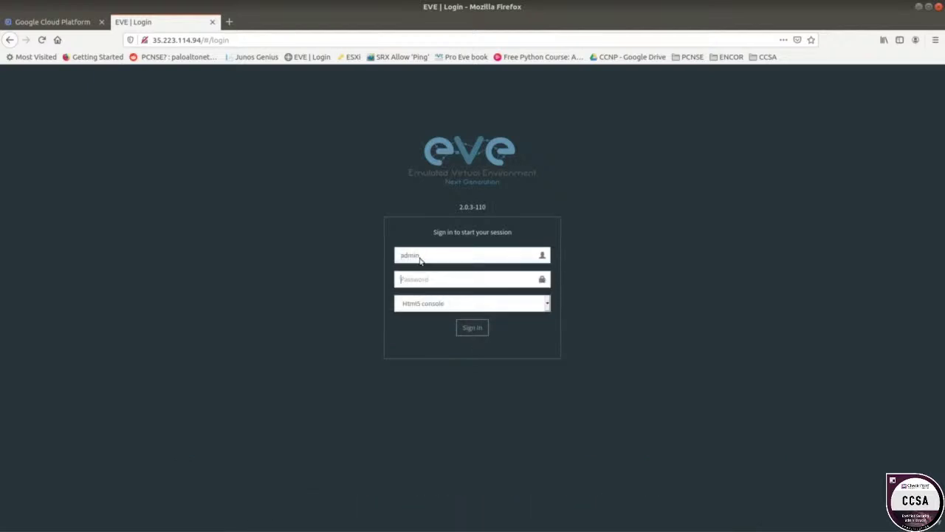
pyautogui.press('Tab')
pyautogui.write('eve')
pyautogui.press('Return')
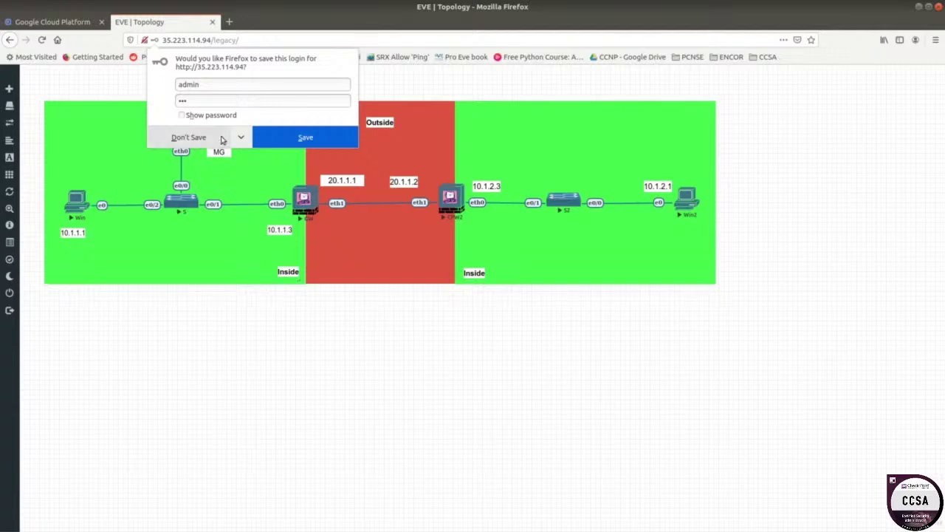
pyautogui.click(319, 138)
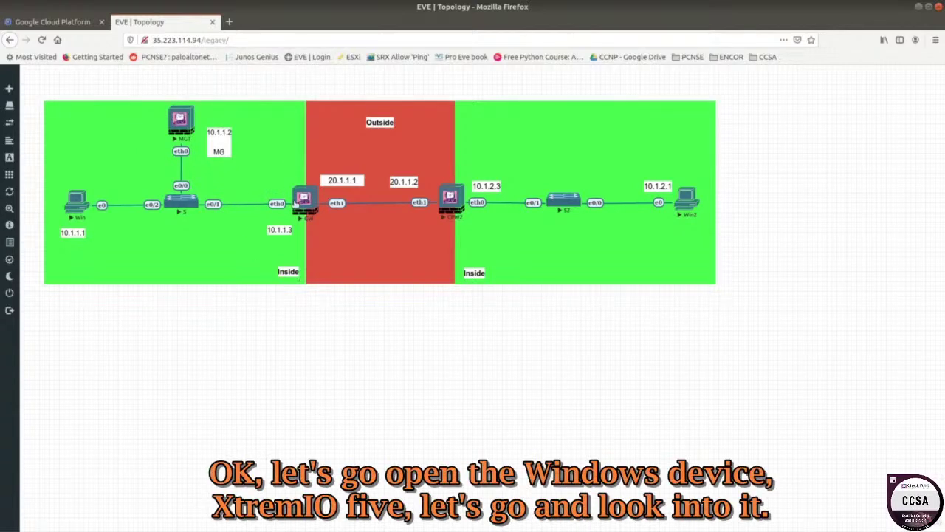
pyautogui.click(76, 202)
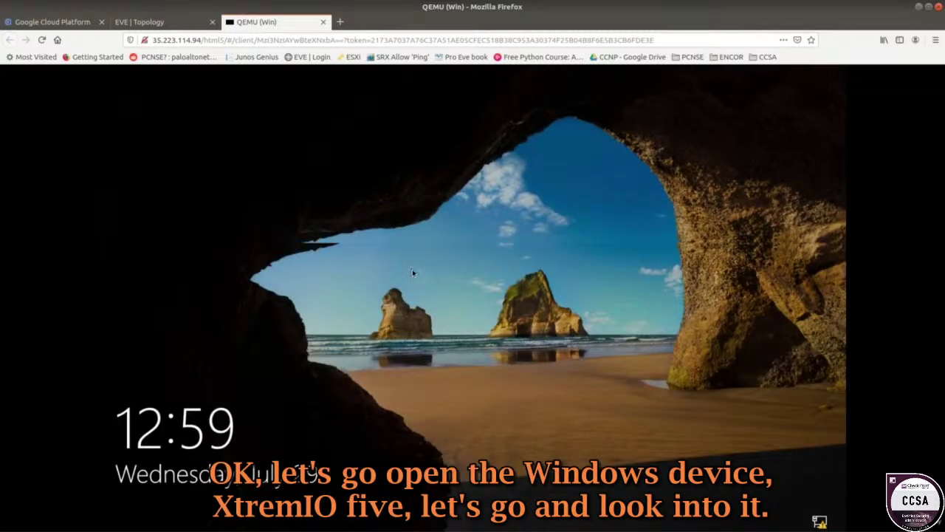
# - Unlock the Windows 10 node with the account password, retrying after a wrong-password message
pyautogui.click(413, 273)
pyautogui.write('***')
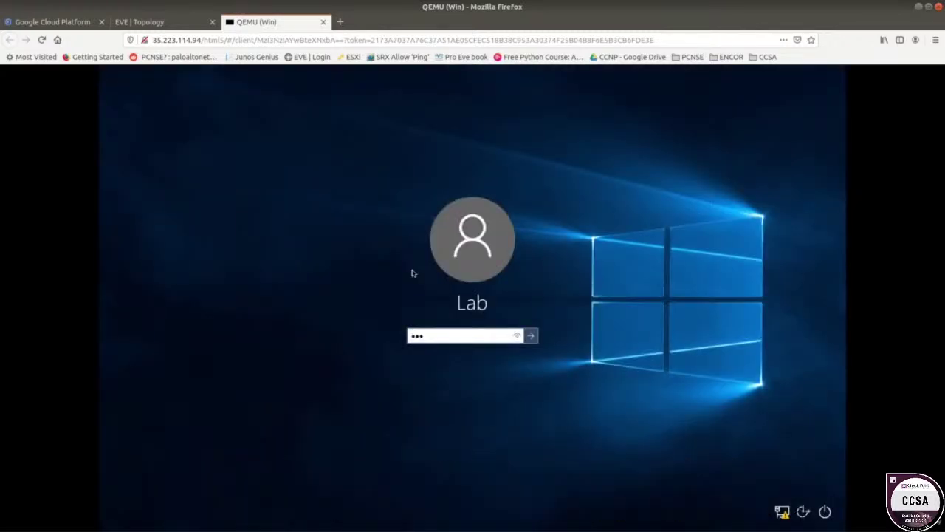
pyautogui.write('*******')
pyautogui.press('Return')
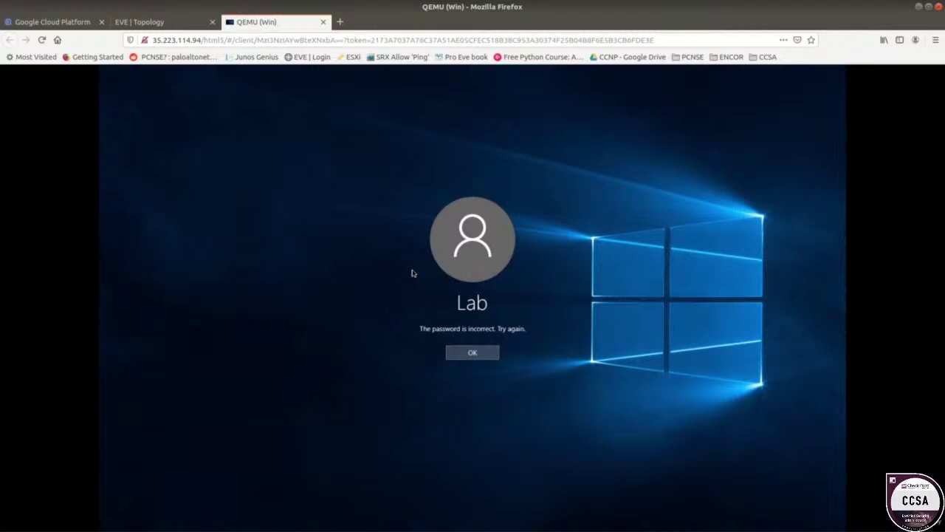
pyautogui.click(471, 353)
pyautogui.write('*')
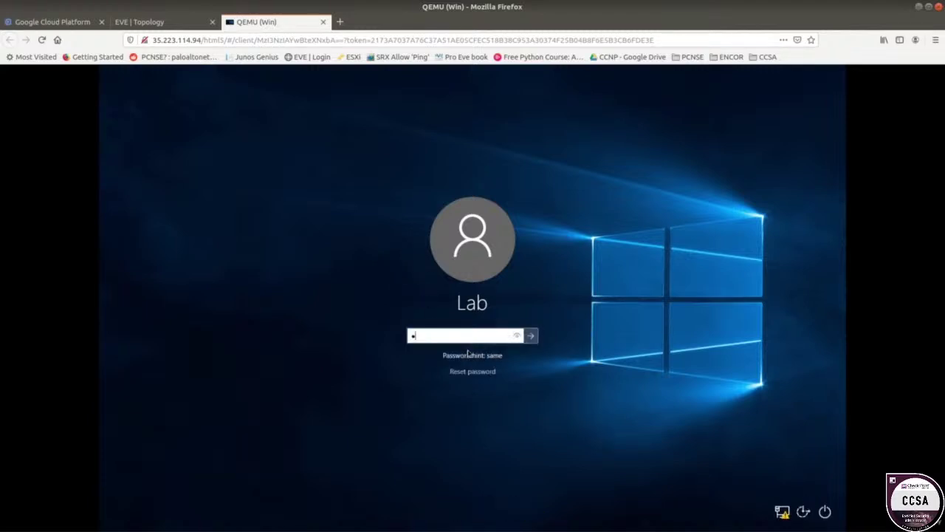
pyautogui.write('************')
pyautogui.press('Return')
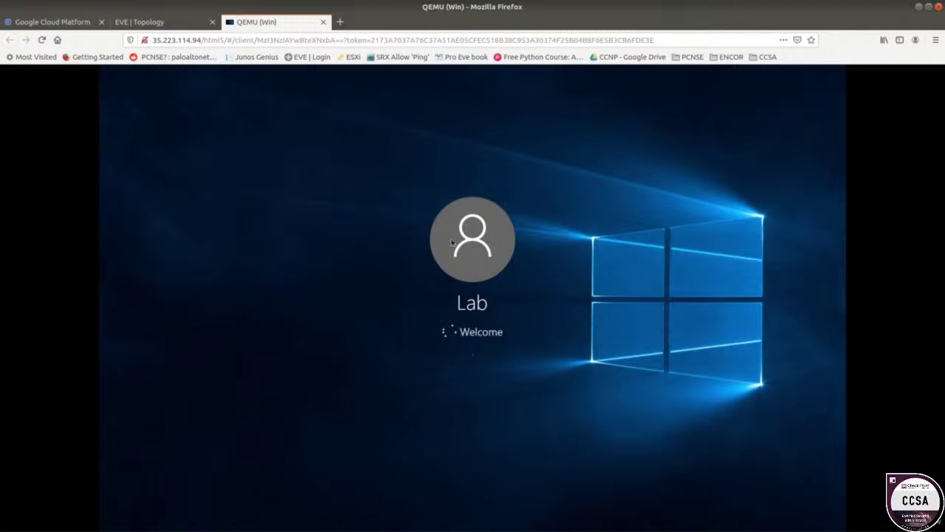
pyautogui.click(177, 24)
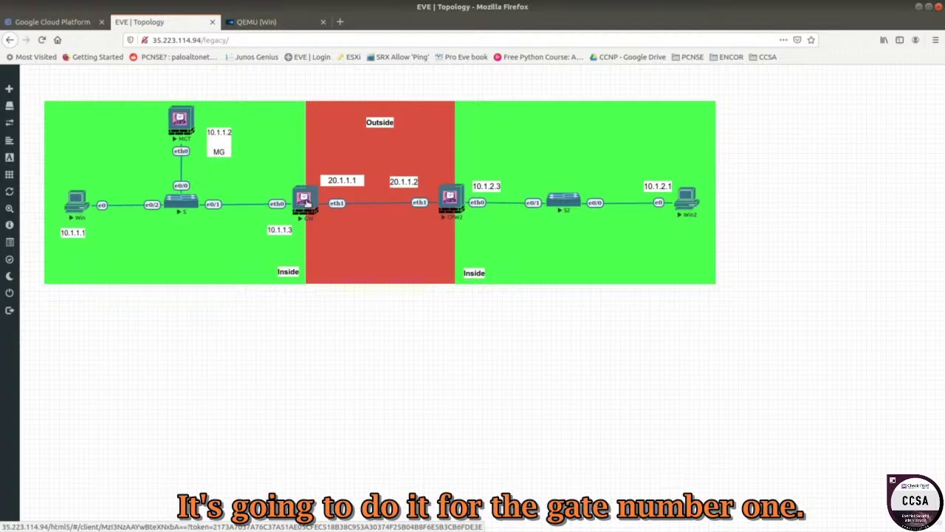
pyautogui.click(258, 28)
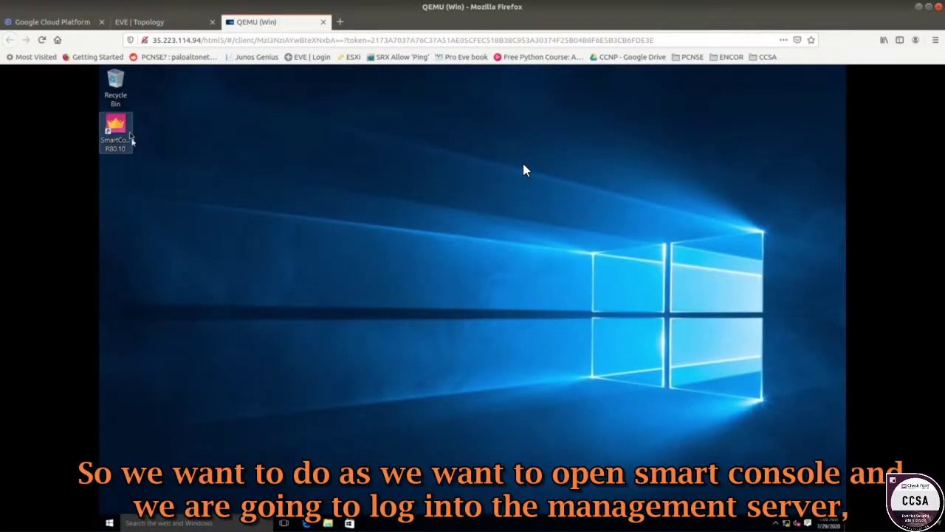
# - Log SmartConsole in to management server 10.1.1.2 with the admin password
pyautogui.click(188, 22)
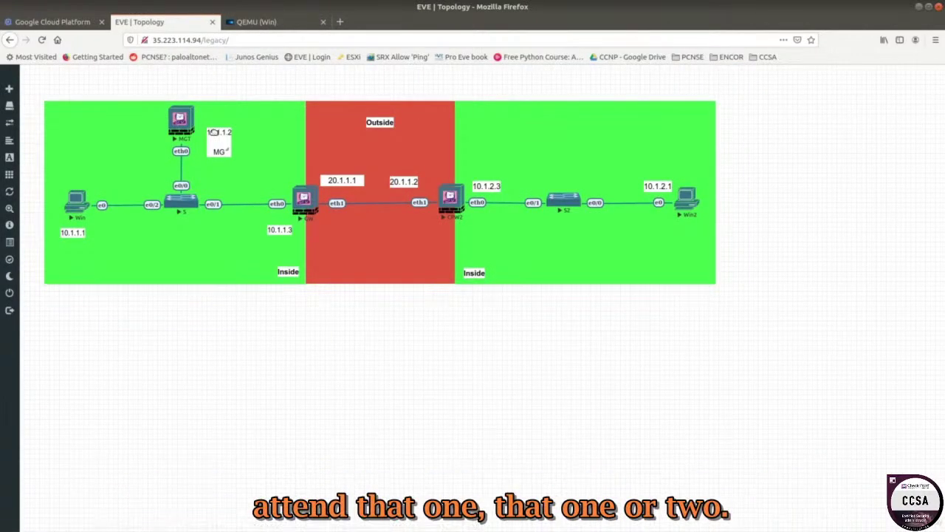
pyautogui.click(269, 25)
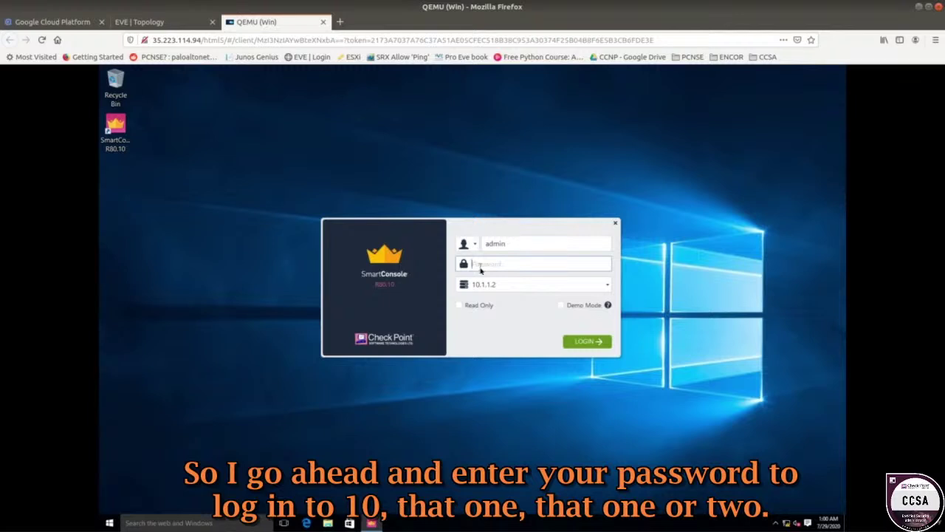
pyautogui.write('************')
pyautogui.press('Return')
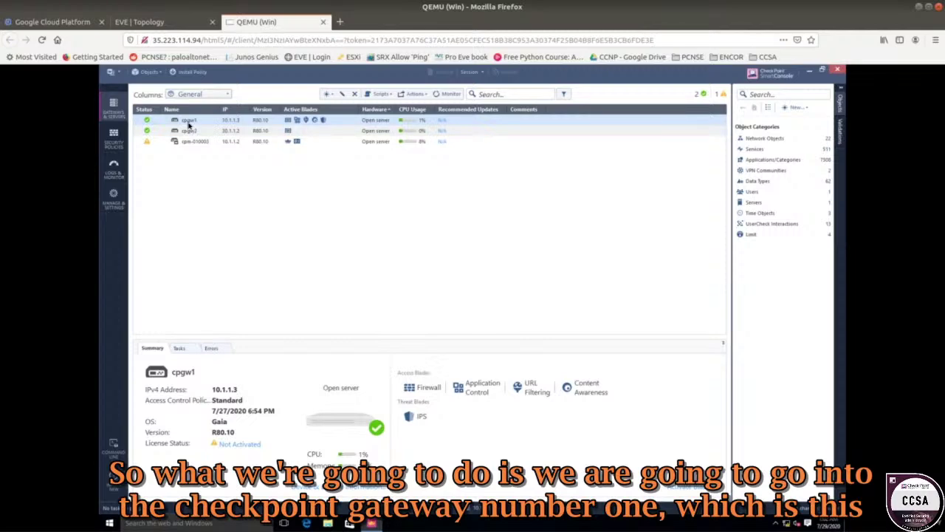
pyautogui.click(170, 22)
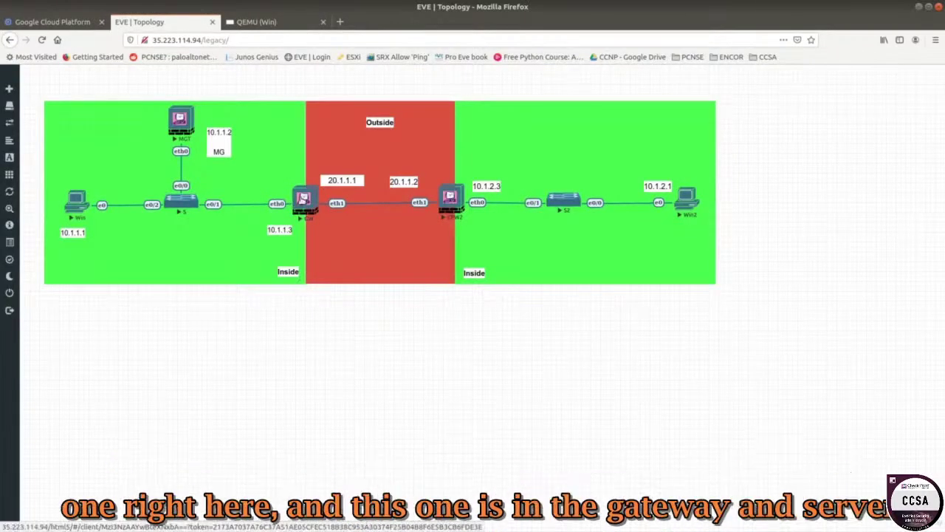
# - Open gateway cpgw1's properties from Gateways & Servers in SmartConsole
pyautogui.click(262, 23)
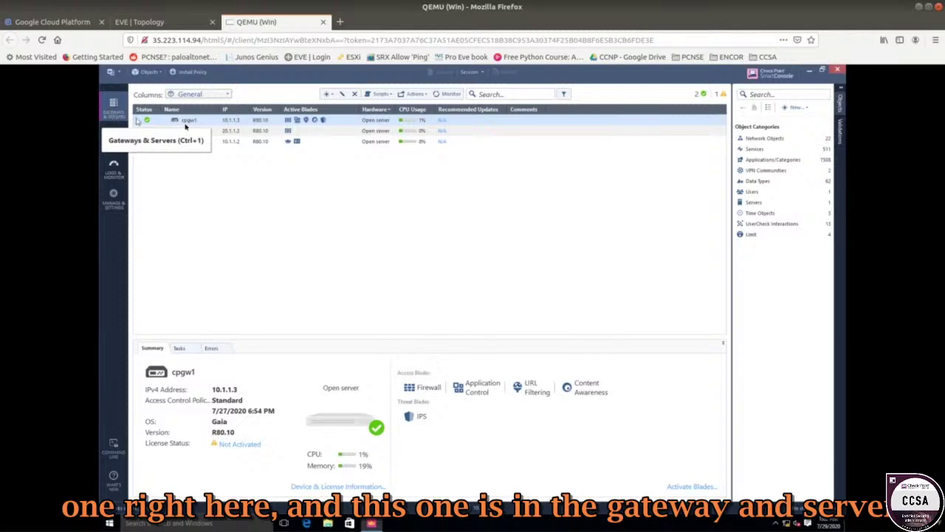
pyautogui.doubleClick(201, 122)
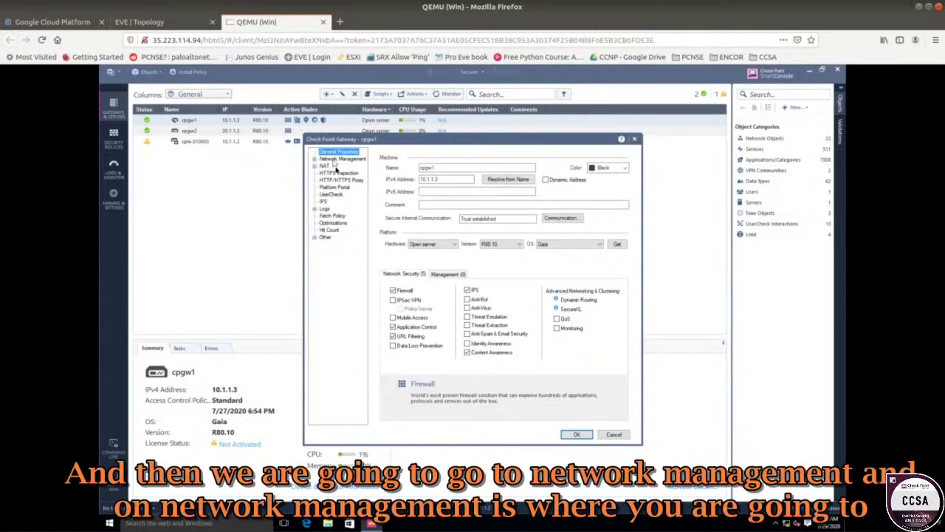
# - Fetch cpgw1's interfaces with topology (eth0 10.1.1.3/24, eth1 20.1.1.1/24) and edit eth0
pyautogui.click(336, 160)
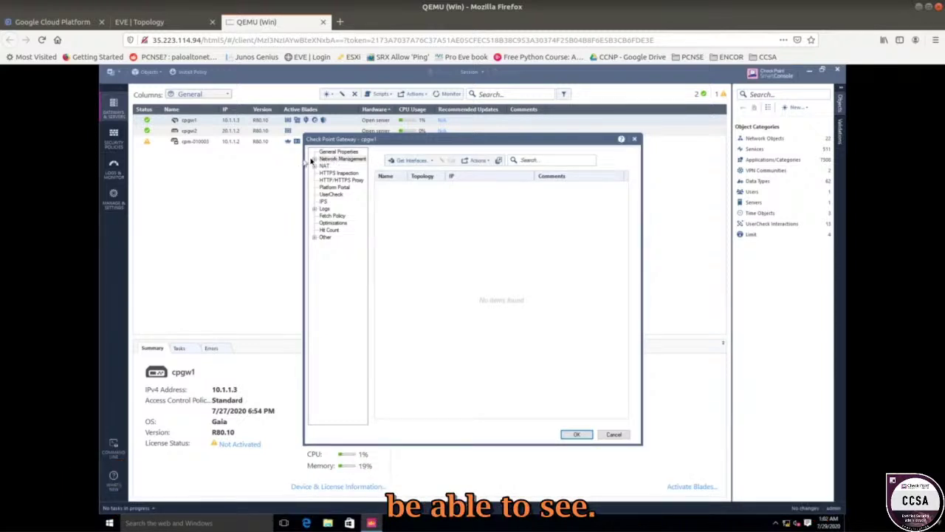
pyautogui.click(315, 159)
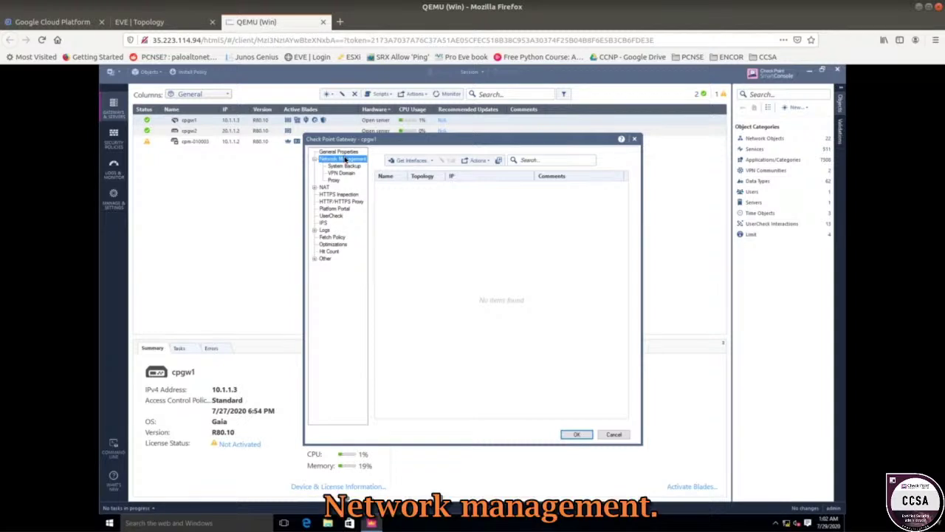
pyautogui.click(415, 161)
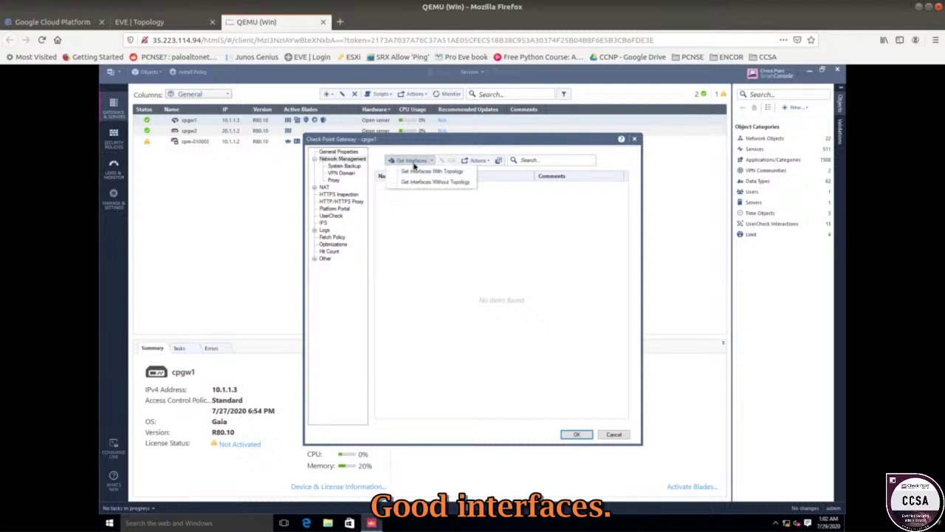
pyautogui.click(426, 171)
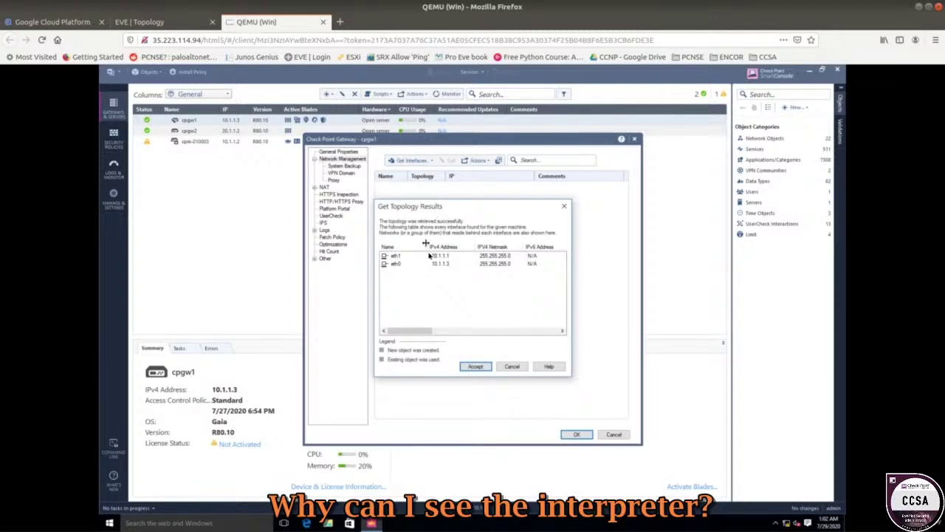
pyautogui.click(476, 367)
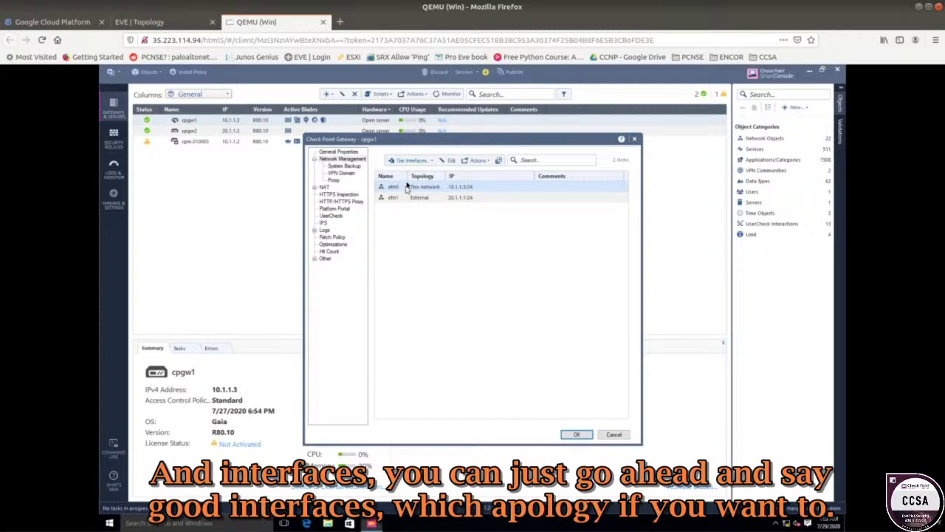
pyautogui.click(412, 164)
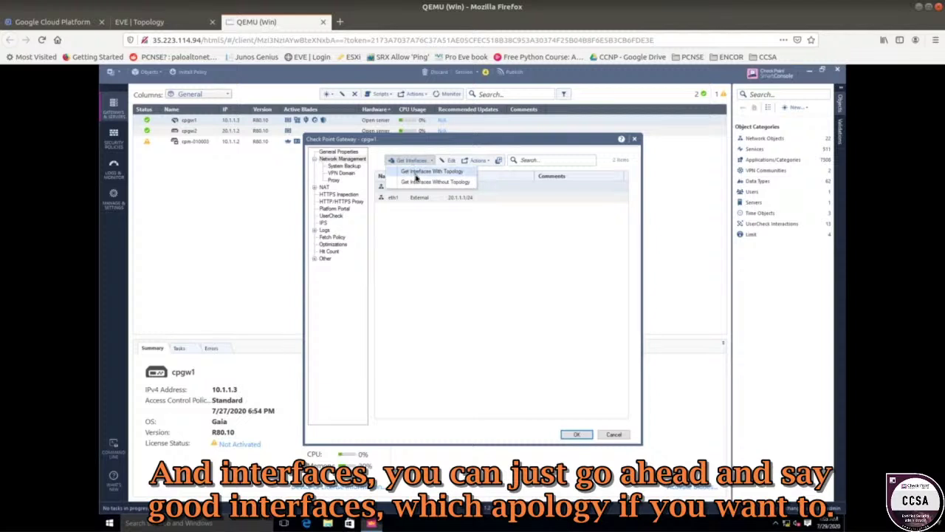
pyautogui.click(454, 172)
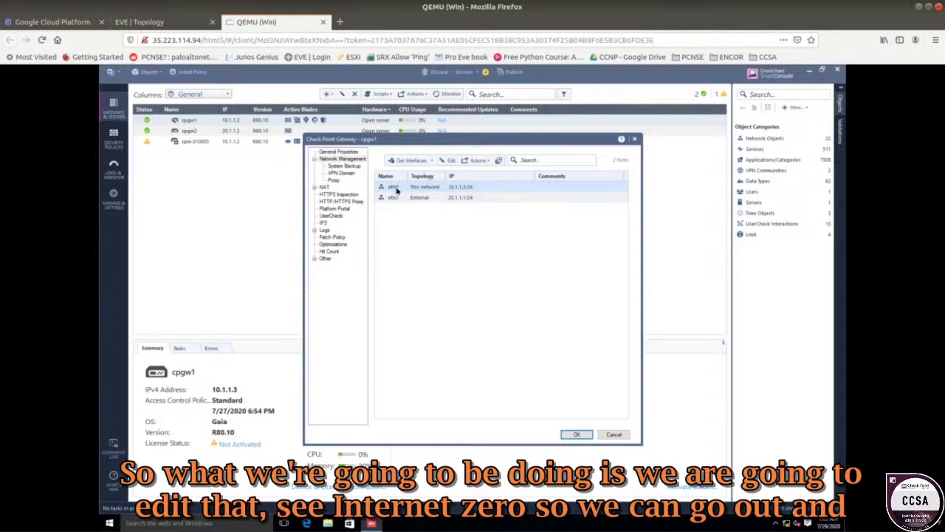
pyautogui.click(447, 160)
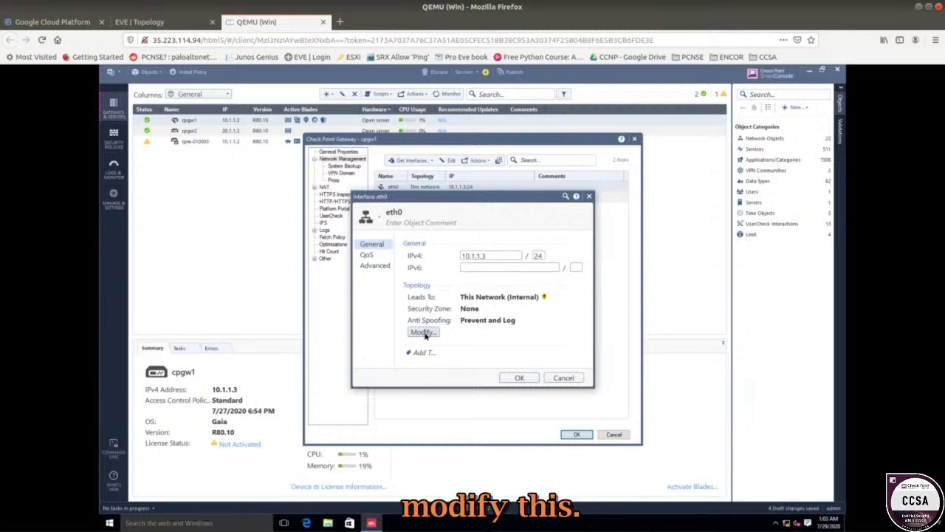
# - Enable Specify Security Zone in eth0's topology settings and start a new zone
pyautogui.click(422, 332)
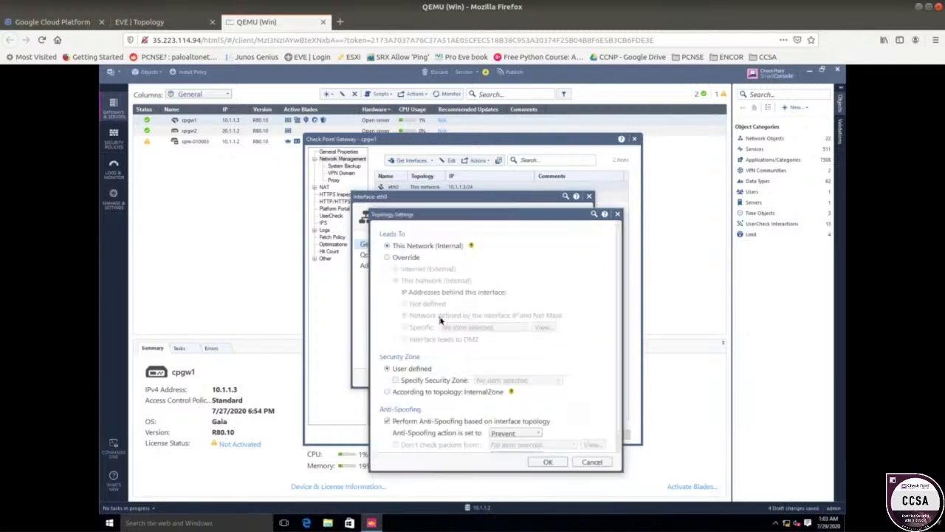
pyautogui.moveTo(418, 214); pyautogui.dragTo(373, 134)
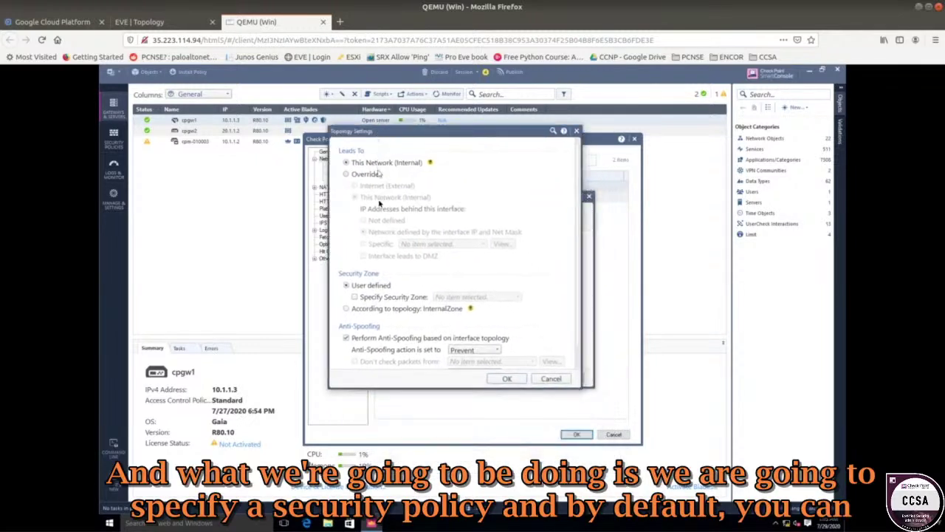
pyautogui.click(371, 300)
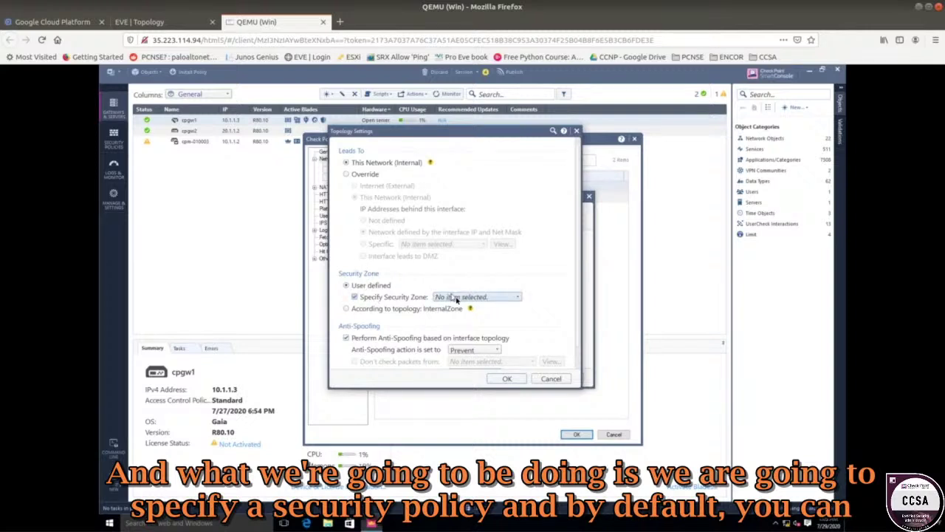
pyautogui.click(457, 297)
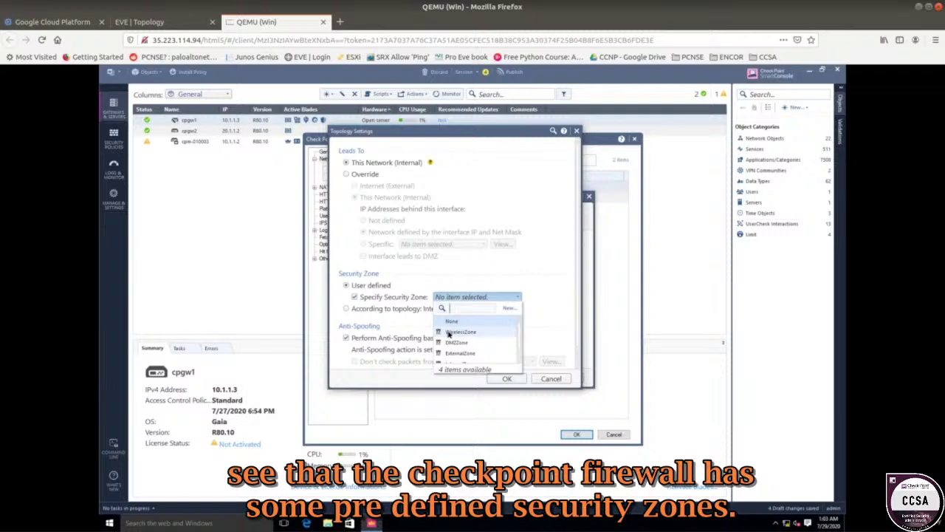
pyautogui.moveTo(448, 334)
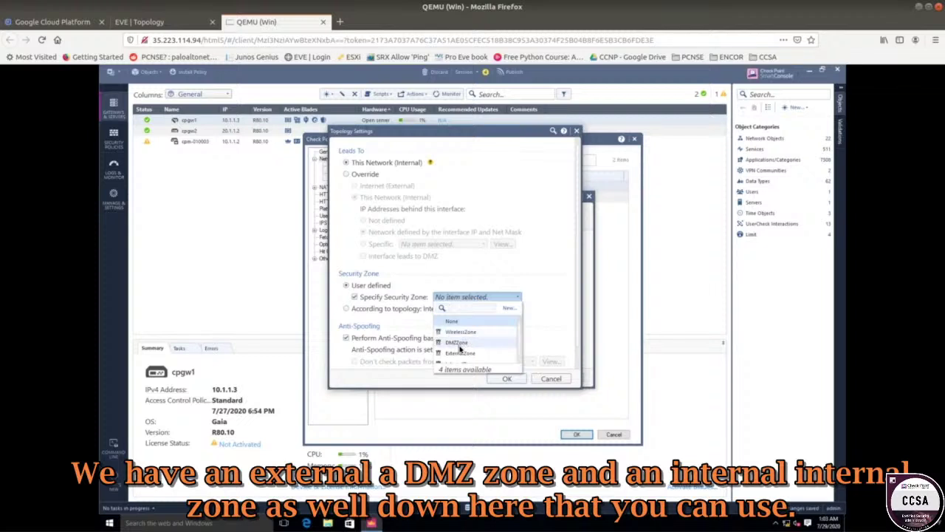
pyautogui.moveTo(460, 348)
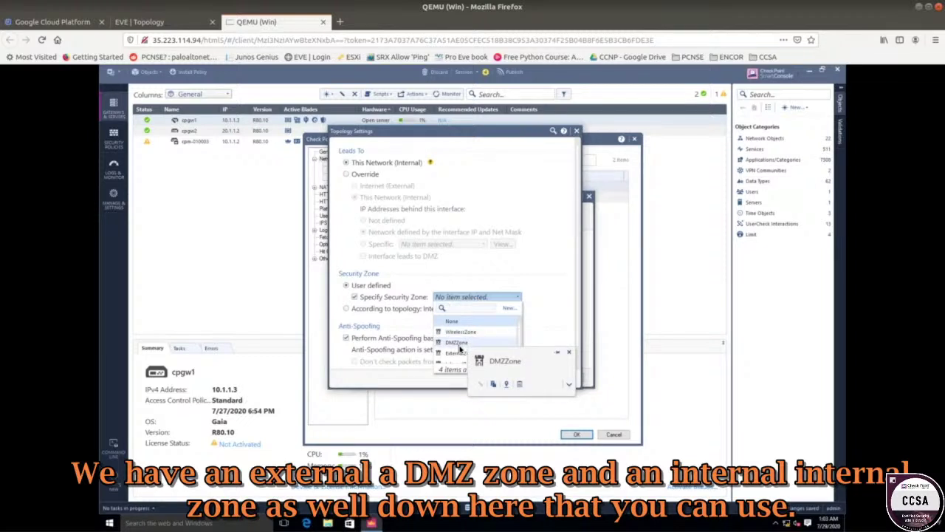
pyautogui.scroll(-1, 458, 354)
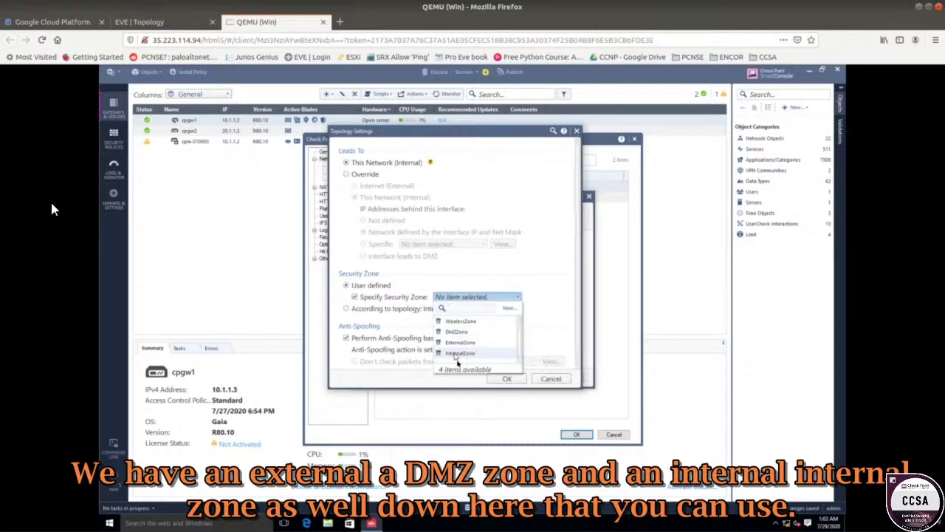
pyautogui.scroll(1, 465, 339)
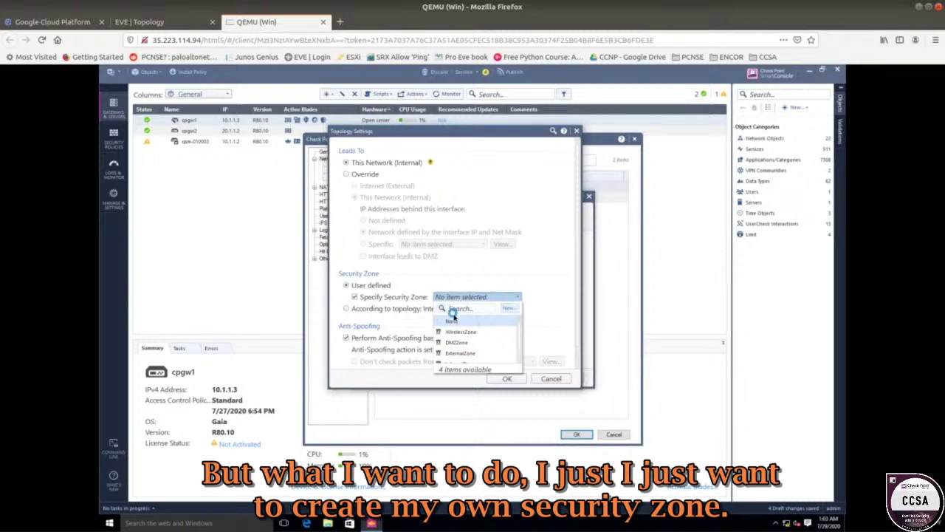
pyautogui.click(508, 308)
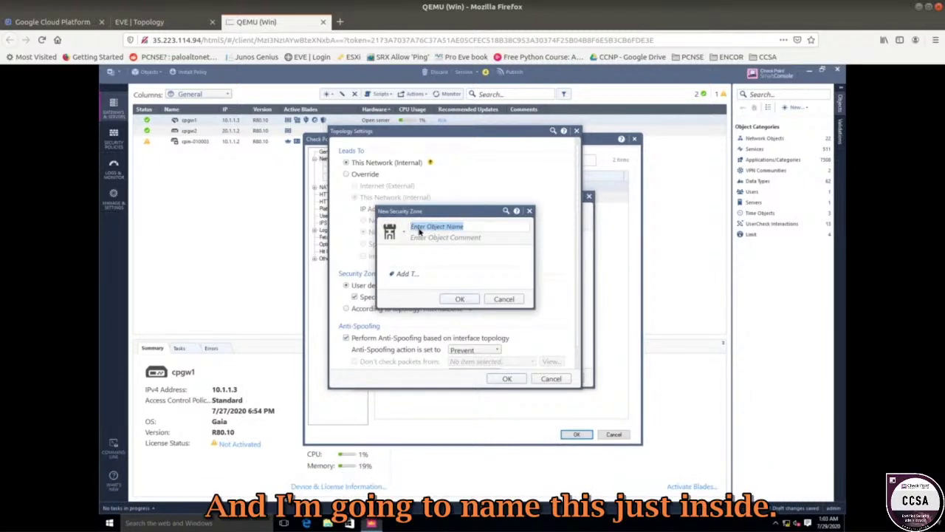
# - Create the 'Inside' security zone and apply it to eth0's topology settings
pyautogui.click(418, 229)
pyautogui.write('Inside')
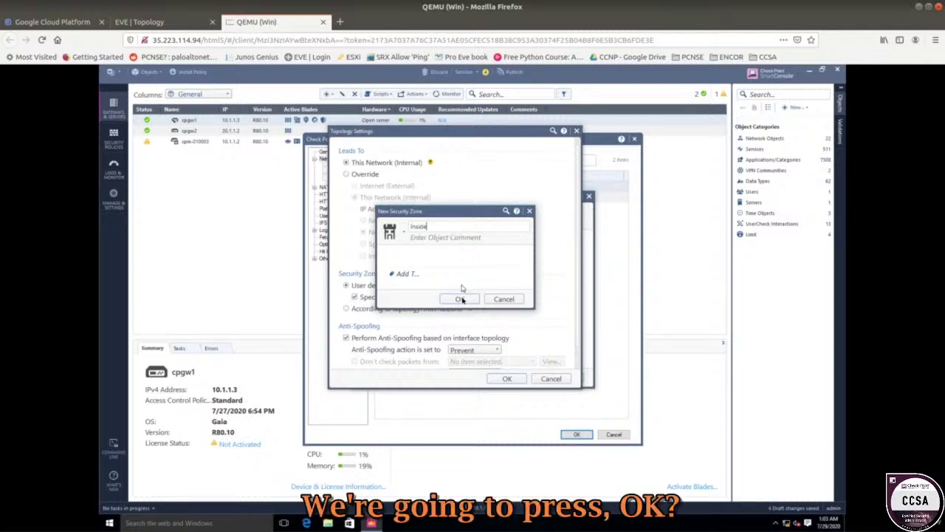
pyautogui.click(460, 299)
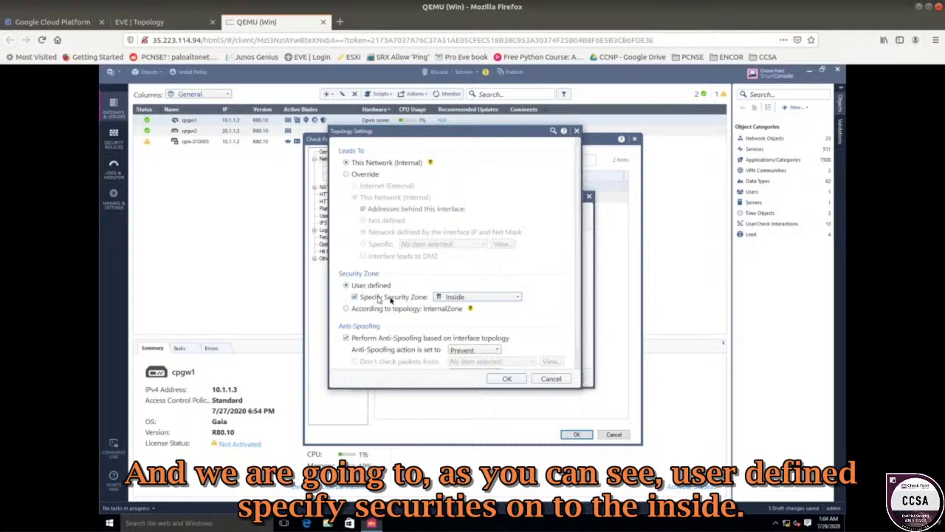
pyautogui.click(454, 298)
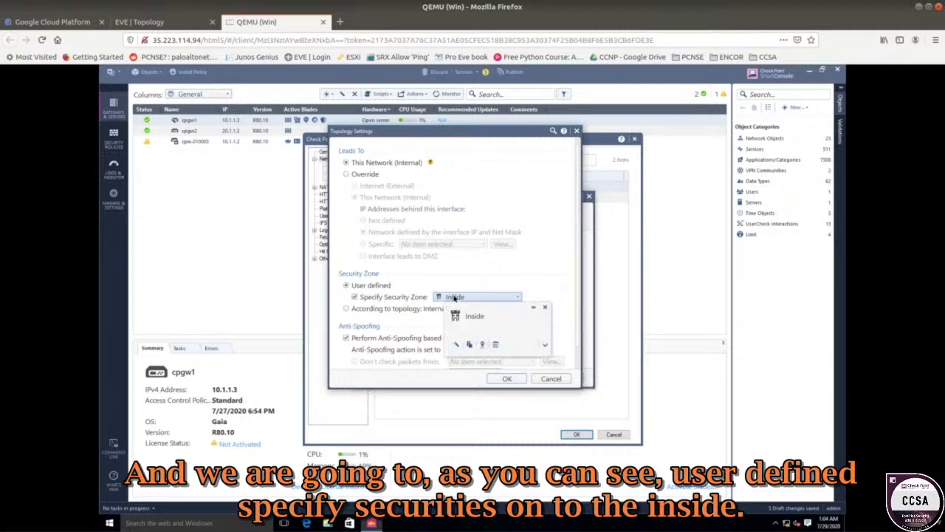
pyautogui.click(440, 281)
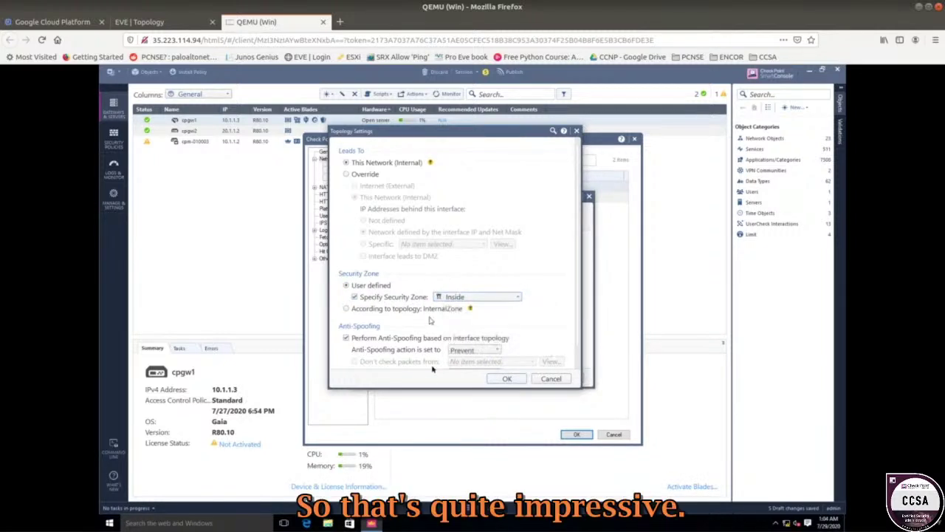
pyautogui.click(507, 378)
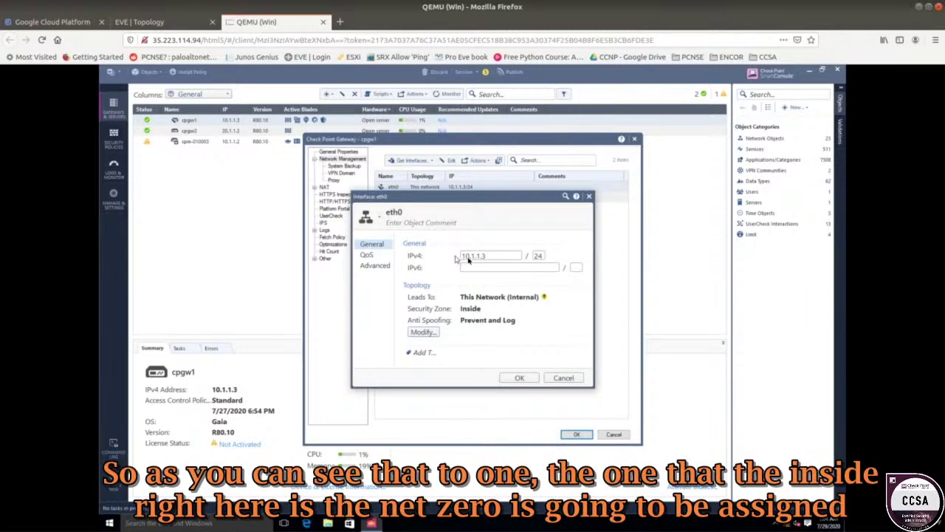
pyautogui.click(210, 21)
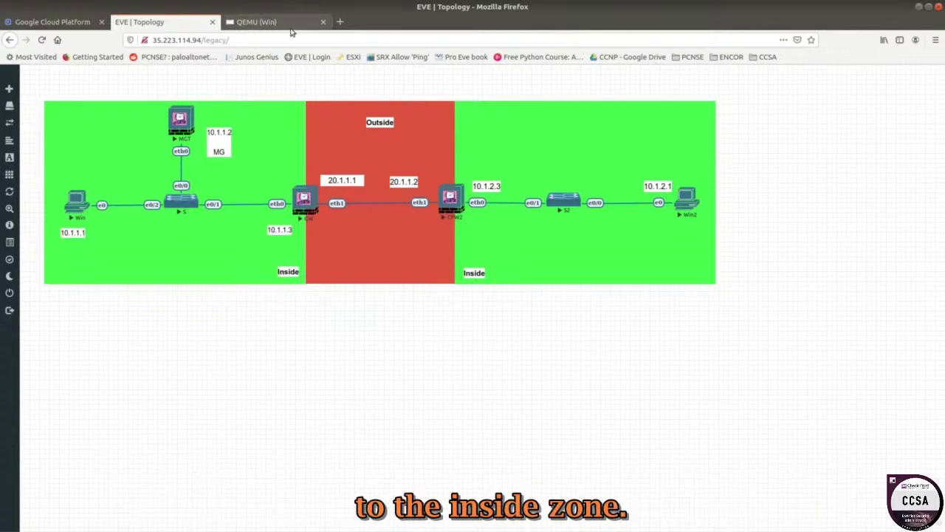
# - Confirm eth0's interface settings and open interface eth1's properties
pyautogui.click(257, 22)
pyautogui.click(520, 378)
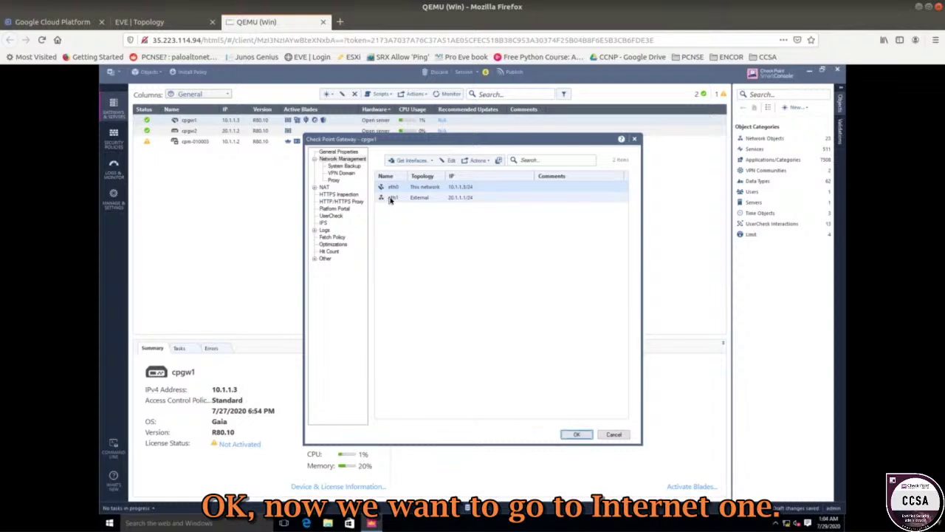
pyautogui.doubleClick(401, 199)
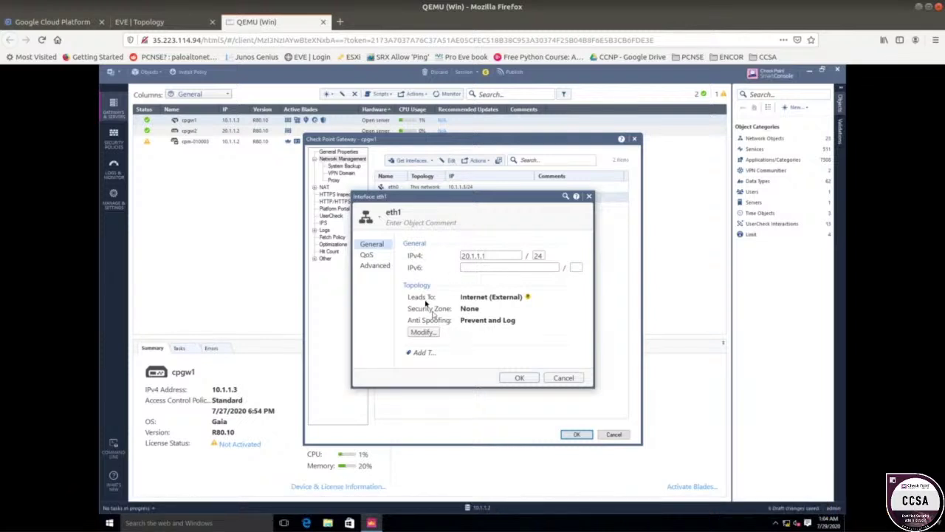
# - Create the 'Outside' security zone for eth1 and save cpgw1's gateway properties
pyautogui.click(428, 331)
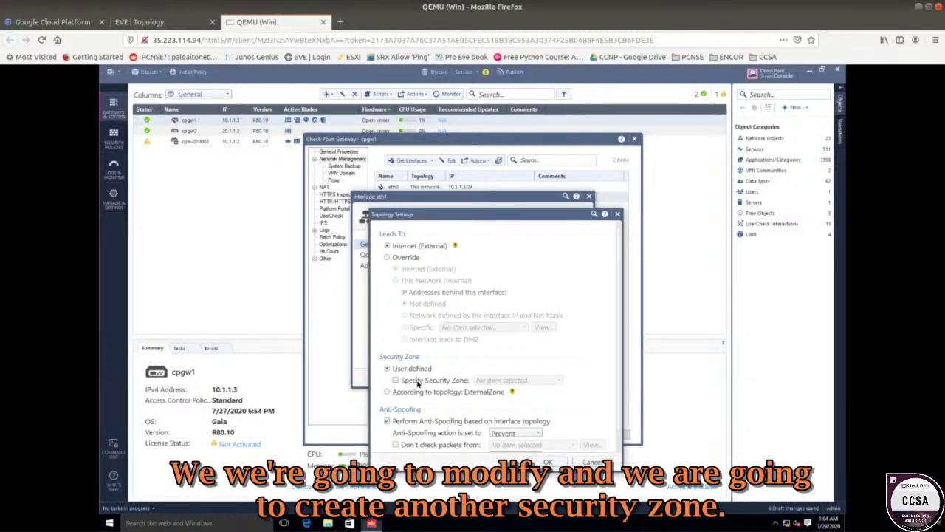
pyautogui.click(419, 381)
pyautogui.click(503, 379)
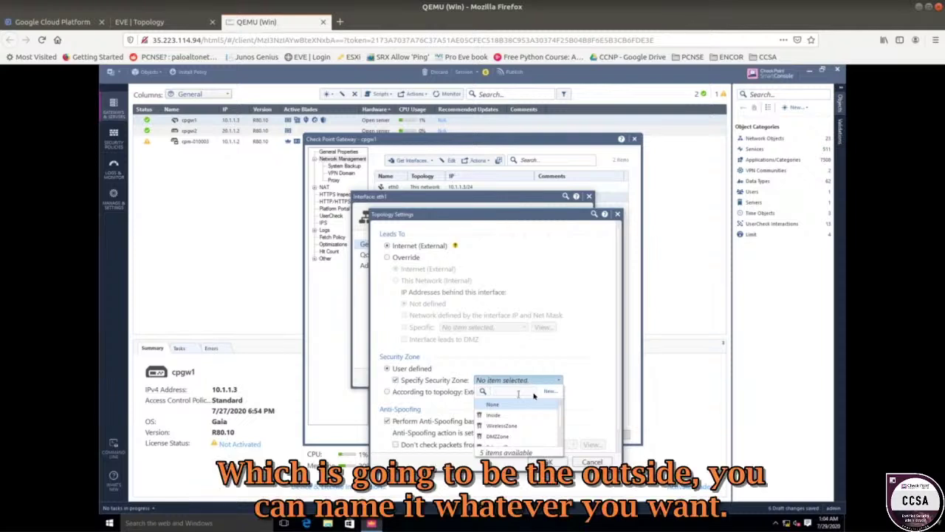
pyautogui.click(547, 390)
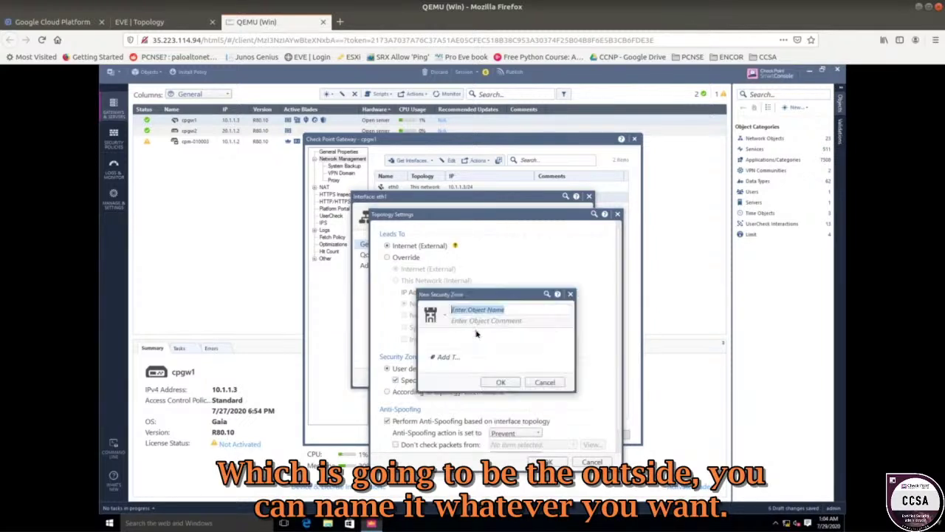
pyautogui.write('Outside')
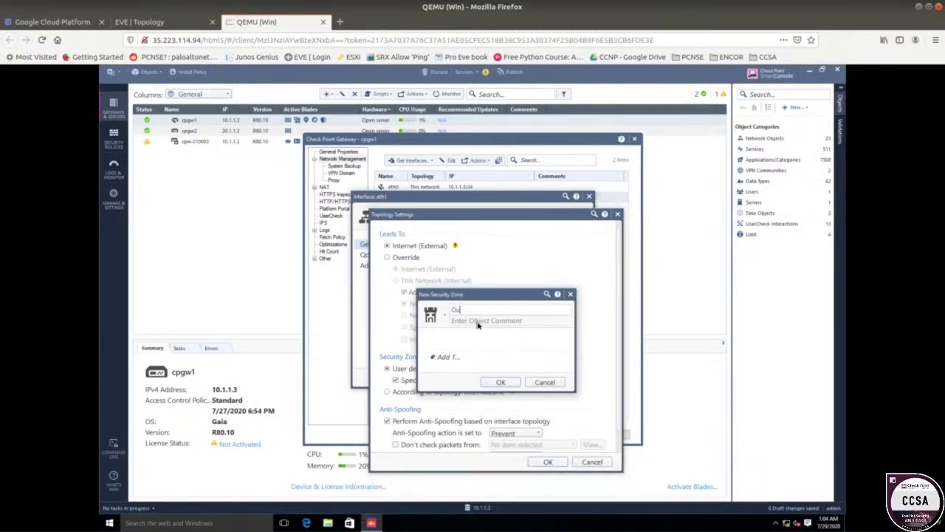
pyautogui.click(501, 382)
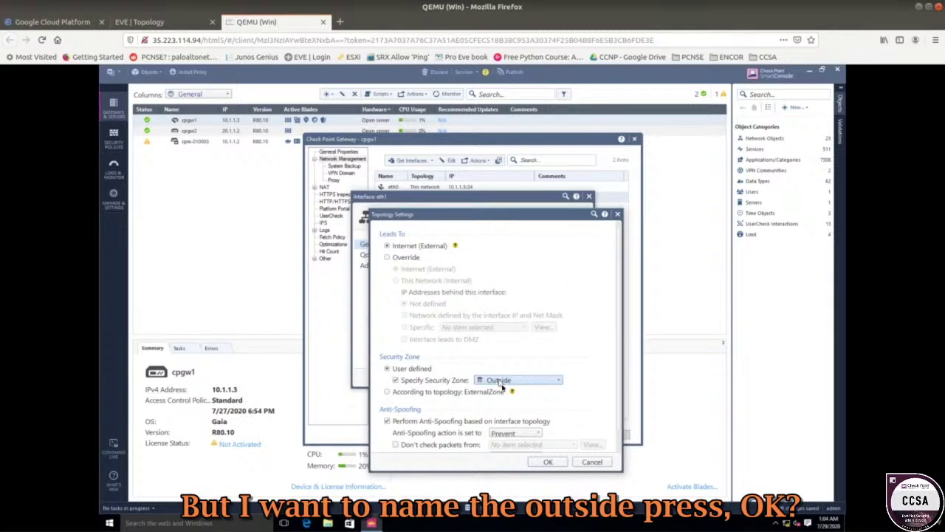
pyautogui.click(547, 462)
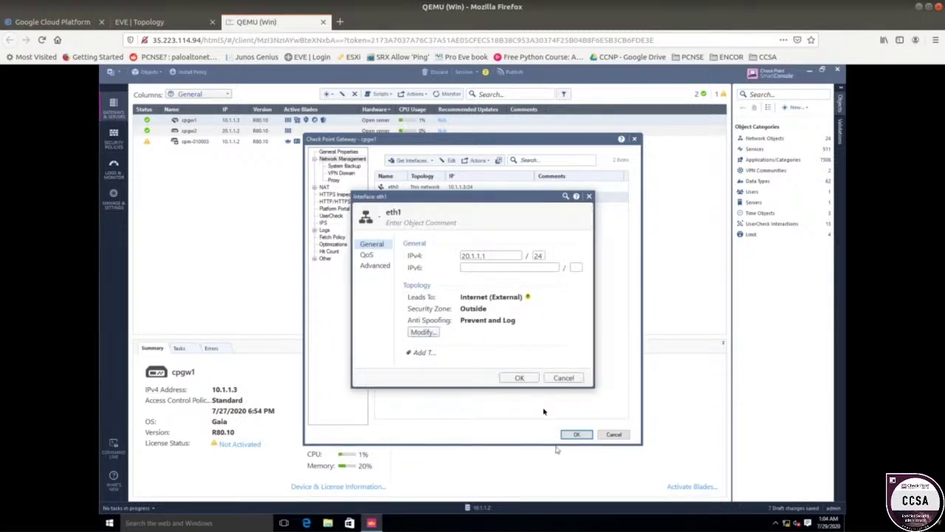
pyautogui.click(521, 377)
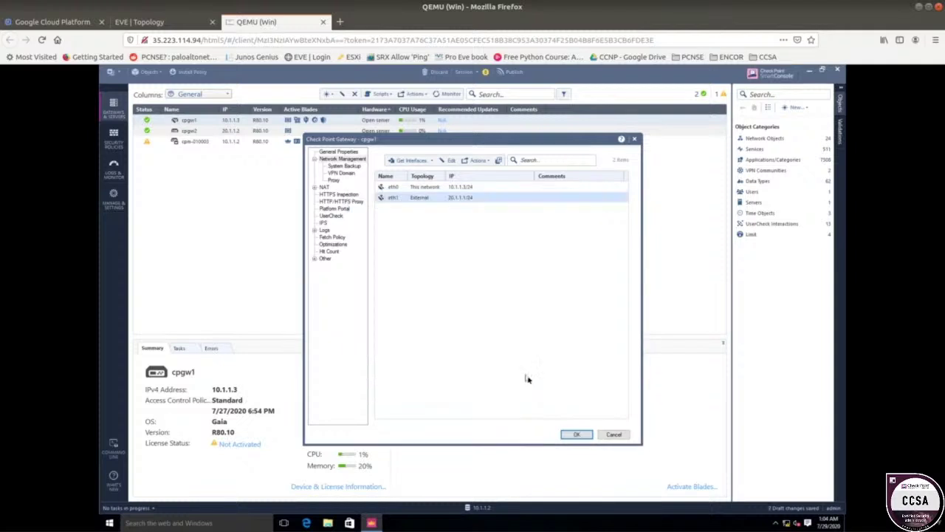
pyautogui.click(568, 436)
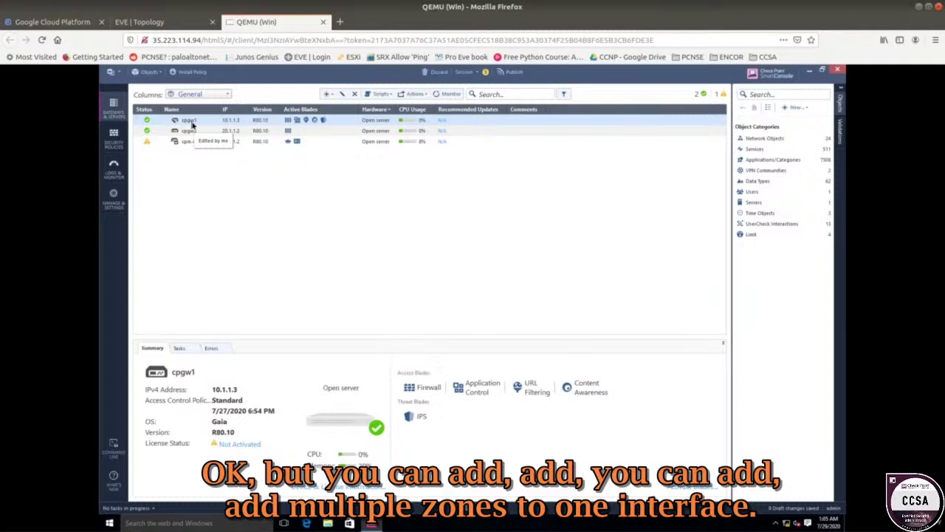
# - Insert a new blank rule above the Cleanup rule in the Access Control policy
pyautogui.click(115, 136)
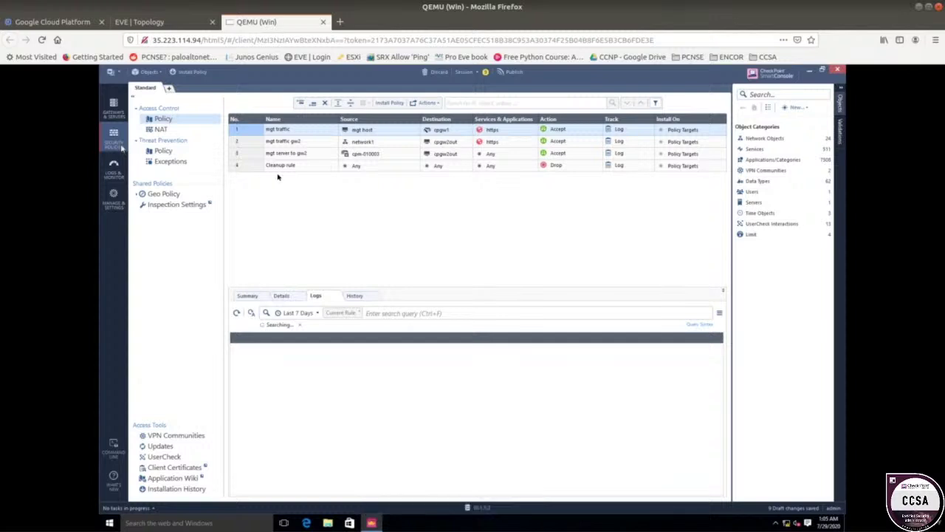
pyautogui.click(293, 168)
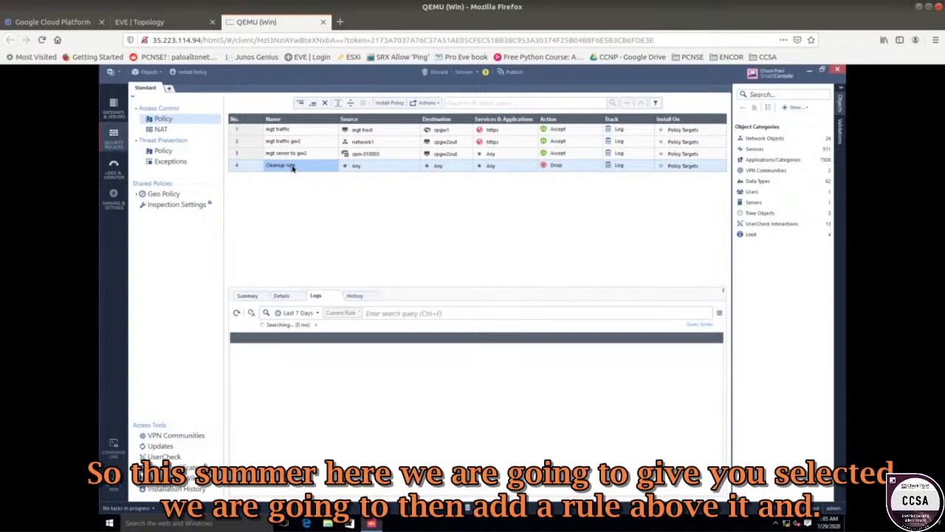
pyautogui.rightClick(292, 167)
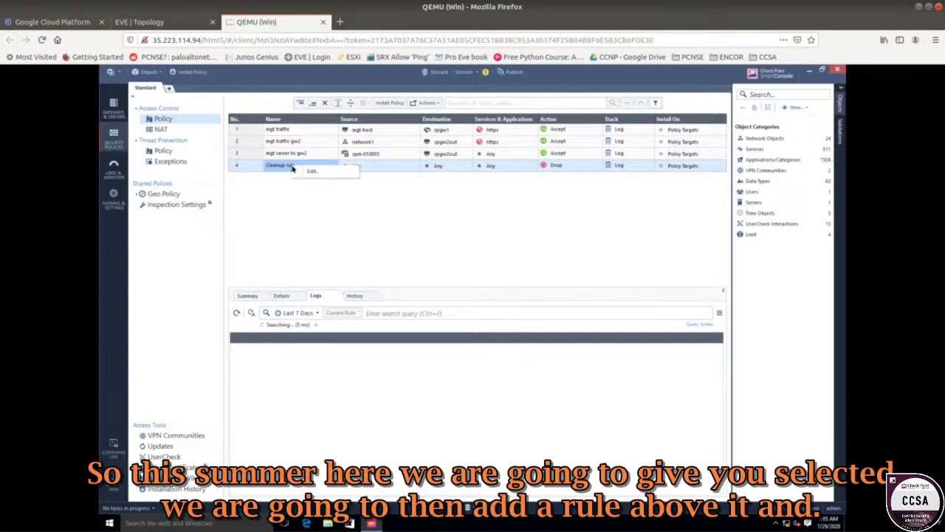
pyautogui.click(256, 169)
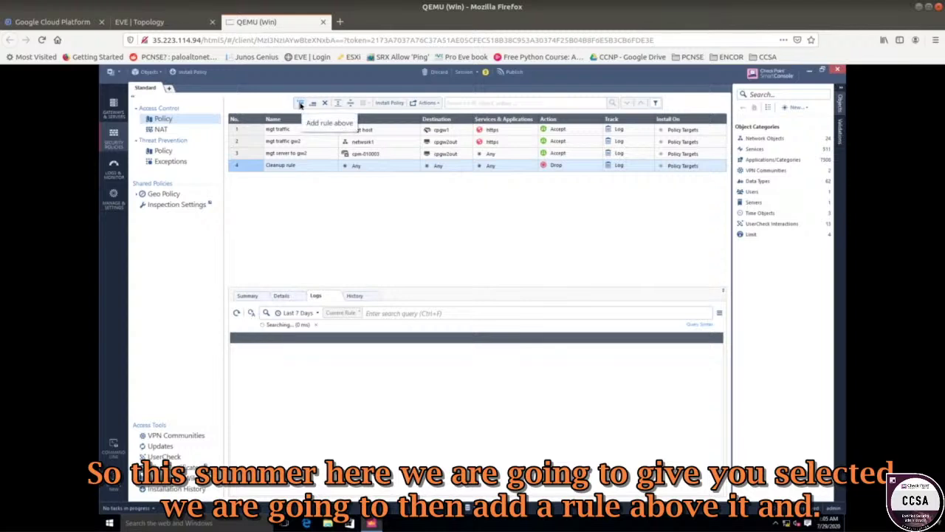
pyautogui.click(301, 104)
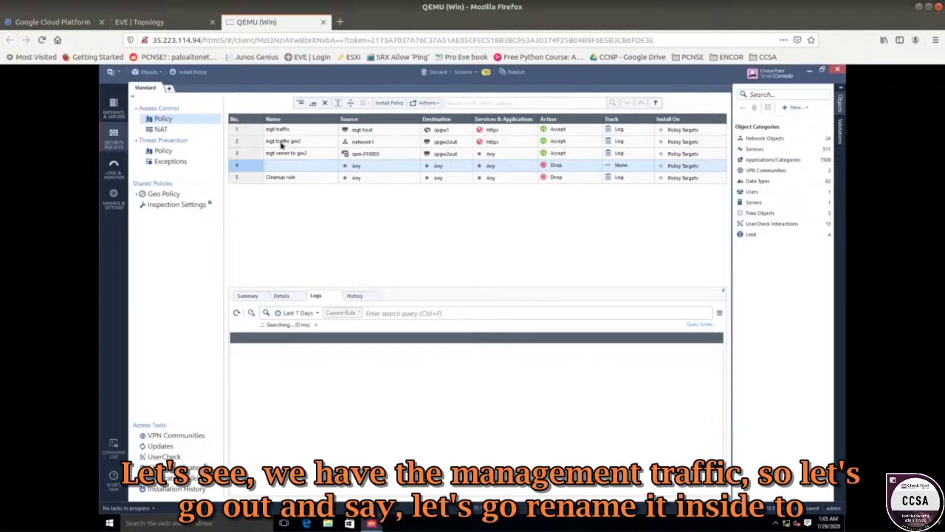
# - Name rule 4 'inside to ouside'
pyautogui.click(276, 165)
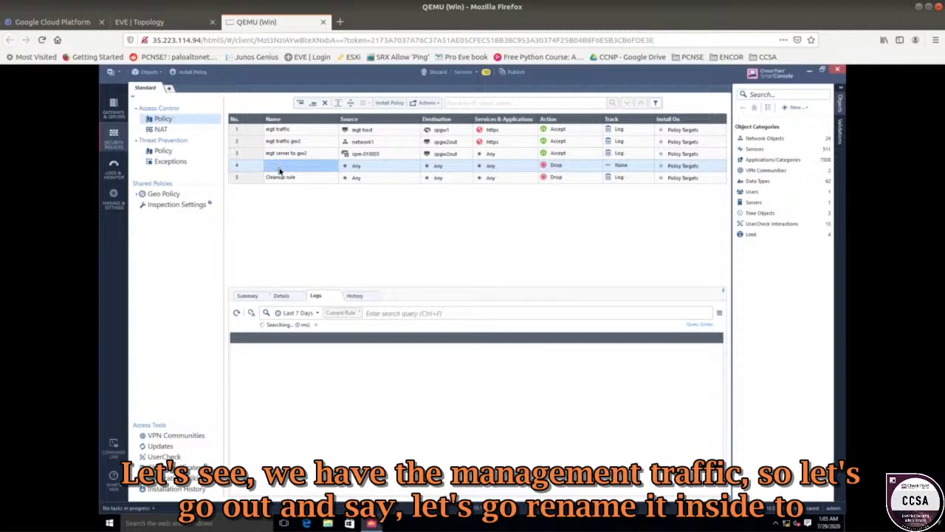
pyautogui.click(279, 169)
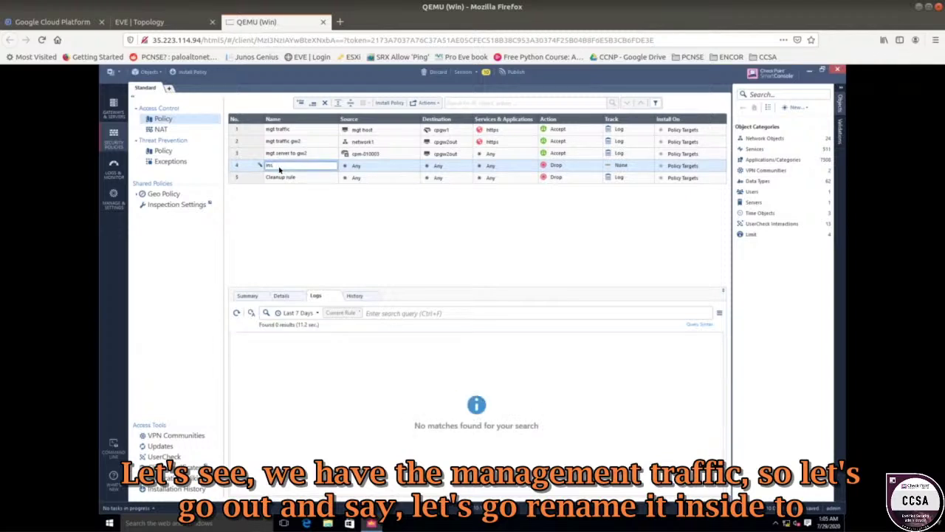
pyautogui.write('inside to outside')
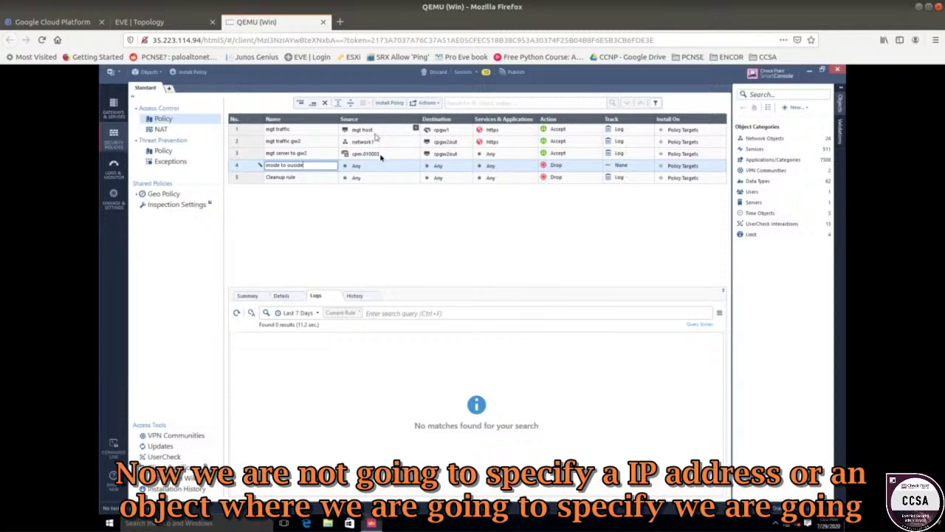
pyautogui.click(381, 165)
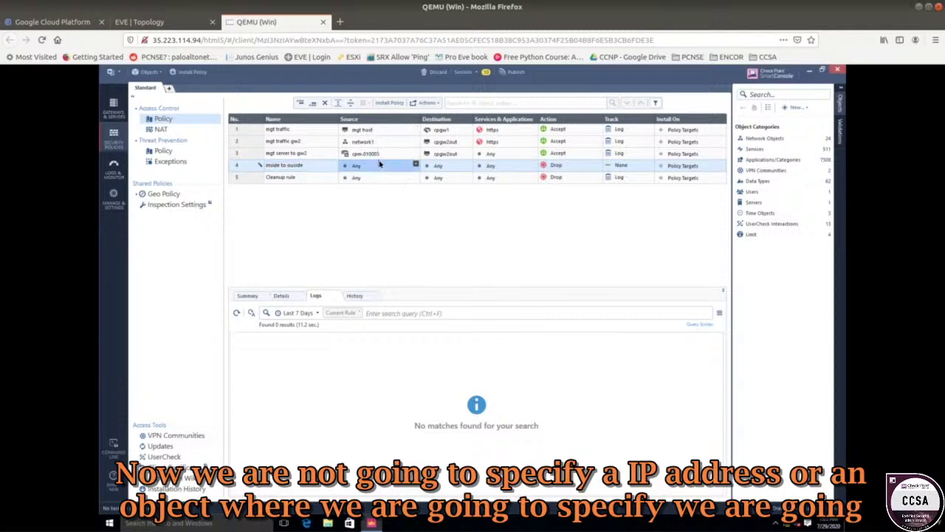
# - Set rule 4's source to the Inside security zone
pyautogui.click(416, 165)
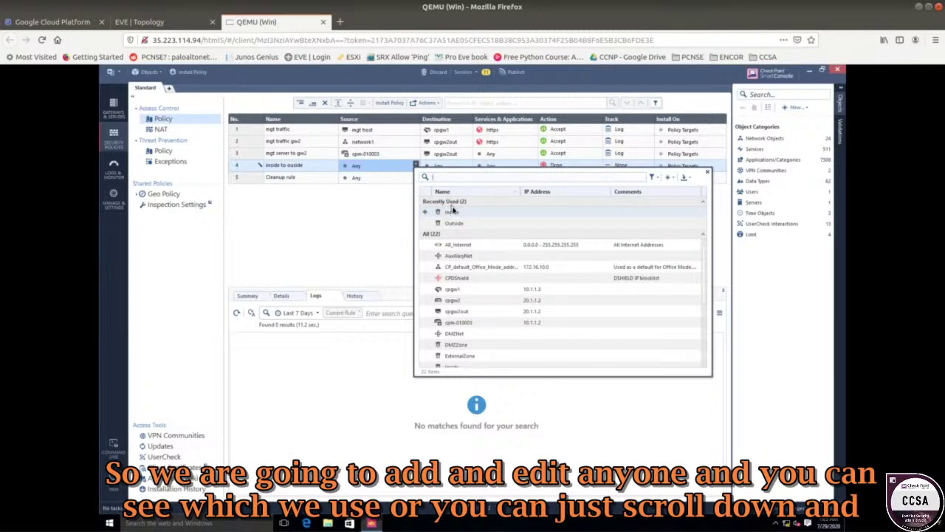
pyautogui.scroll(-1, 457, 271)
pyautogui.scroll(-3, 457, 270)
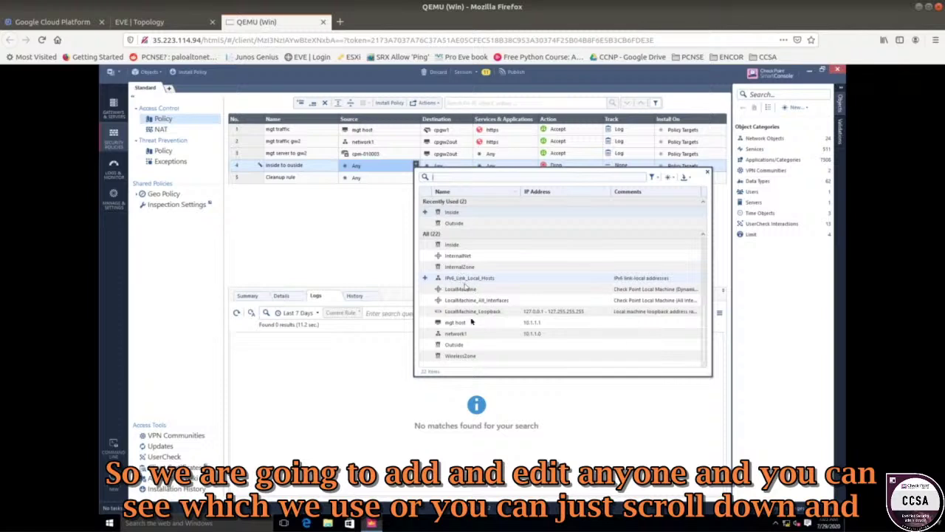
pyautogui.scroll(4, 457, 340)
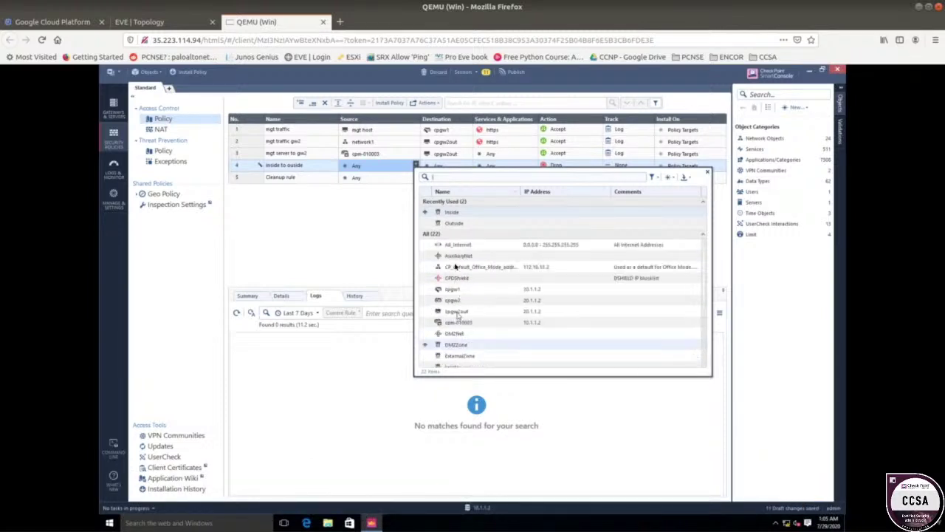
pyautogui.click(426, 214)
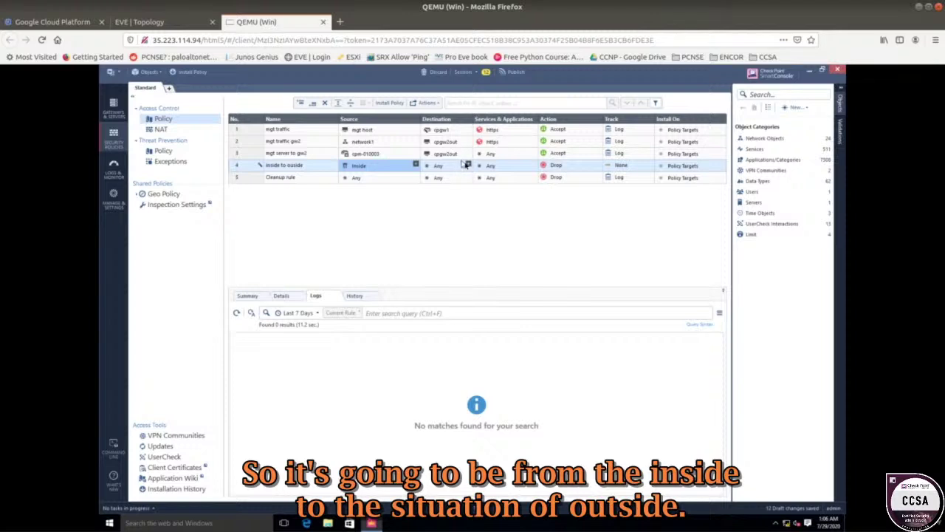
# - Set rule 4's destination to the Outside security zone
pyautogui.click(468, 165)
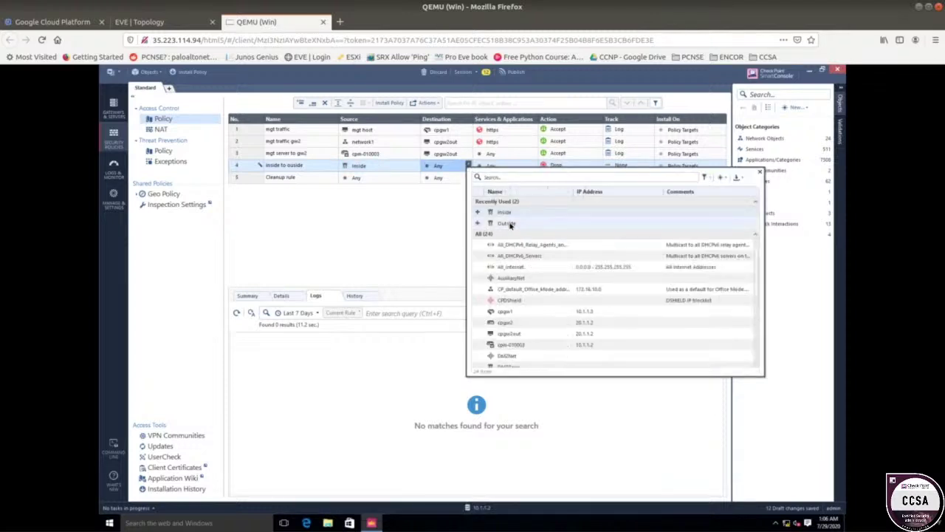
pyautogui.click(477, 224)
pyautogui.click(382, 231)
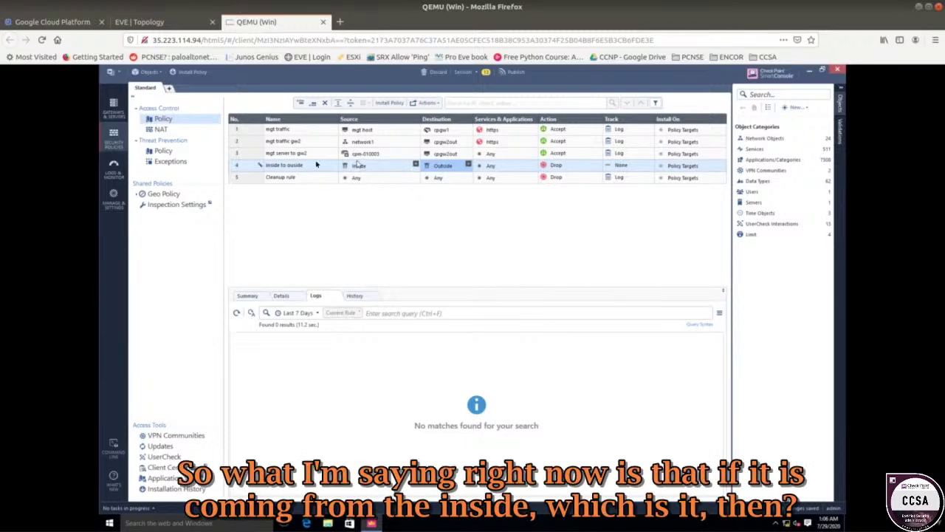
pyautogui.click(168, 22)
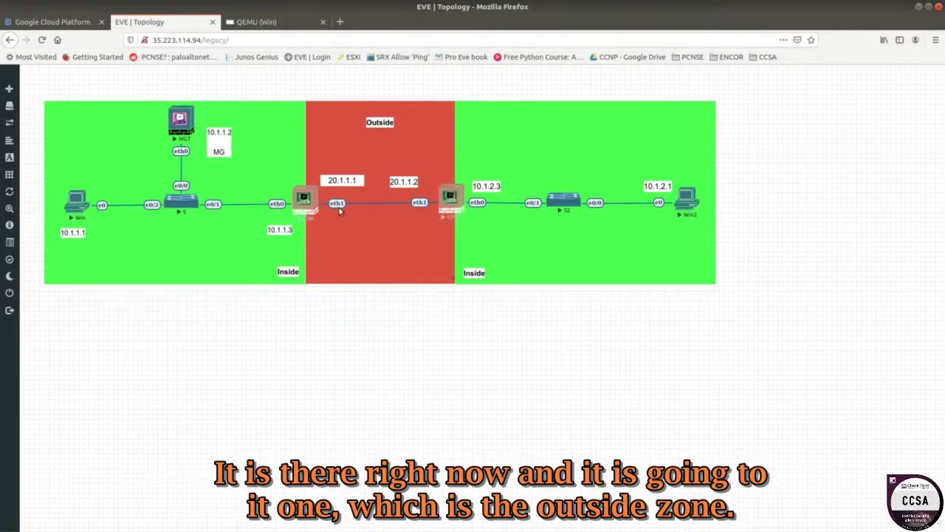
pyautogui.click(258, 22)
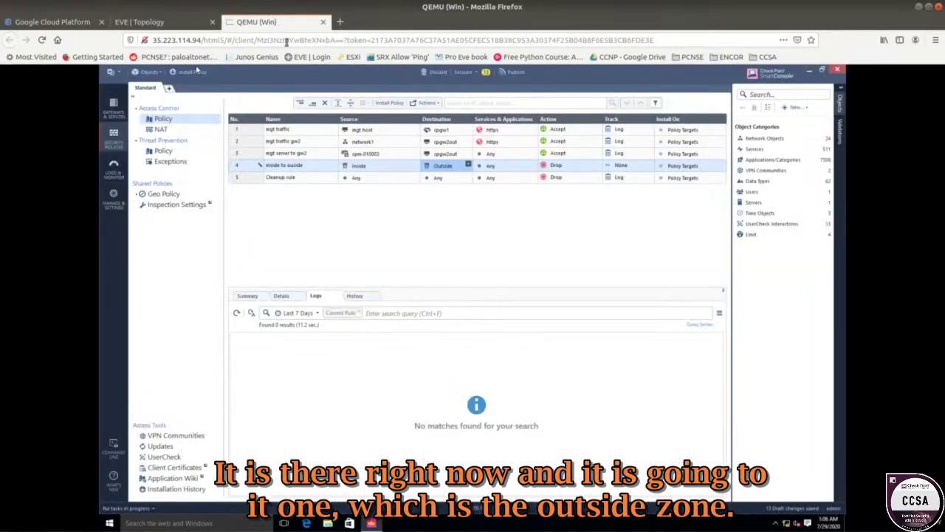
pyautogui.click(533, 164)
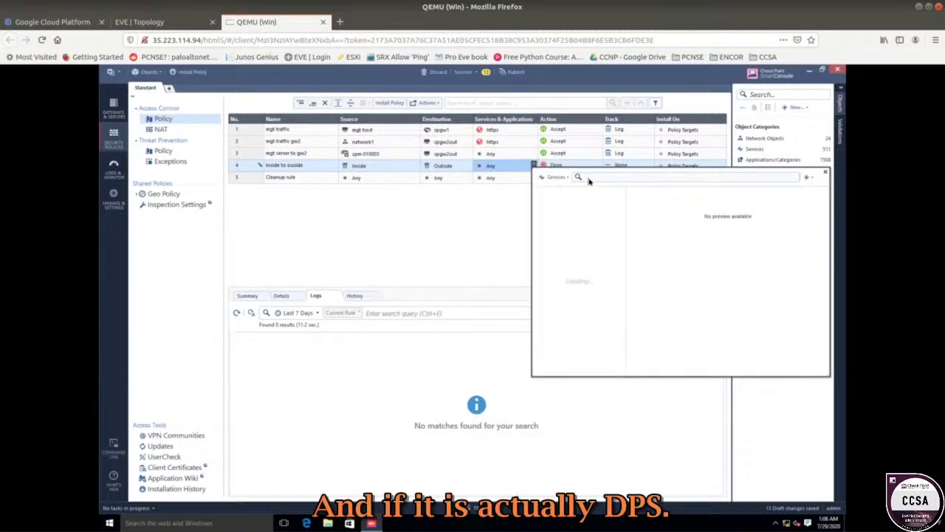
# - Add https, dns and http as the services of rule 4, inside to outside
pyautogui.click(588, 178)
pyautogui.write('https')
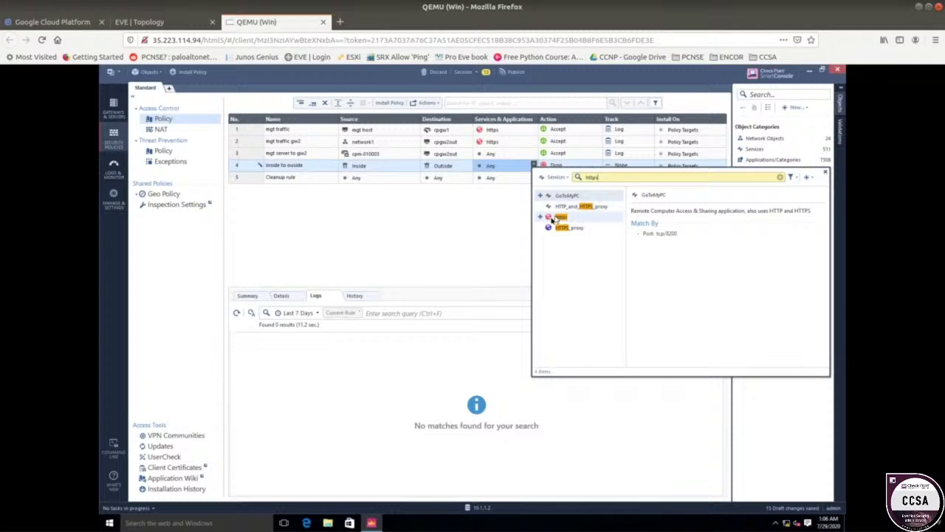
pyautogui.click(543, 218)
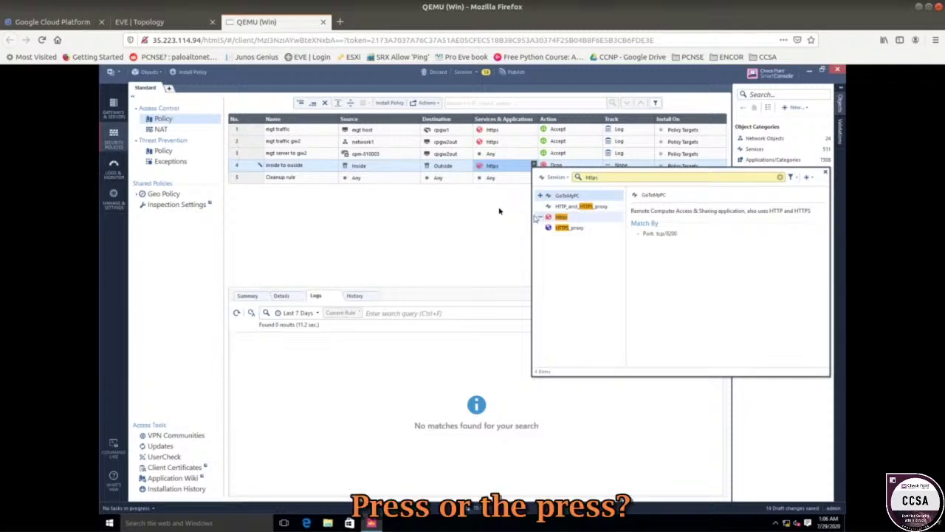
pyautogui.click(533, 166)
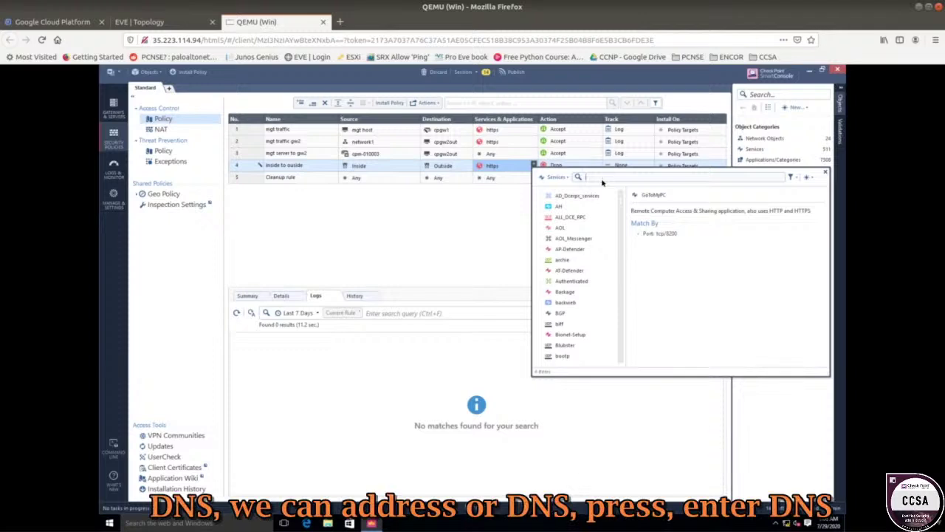
pyautogui.press('Escape')
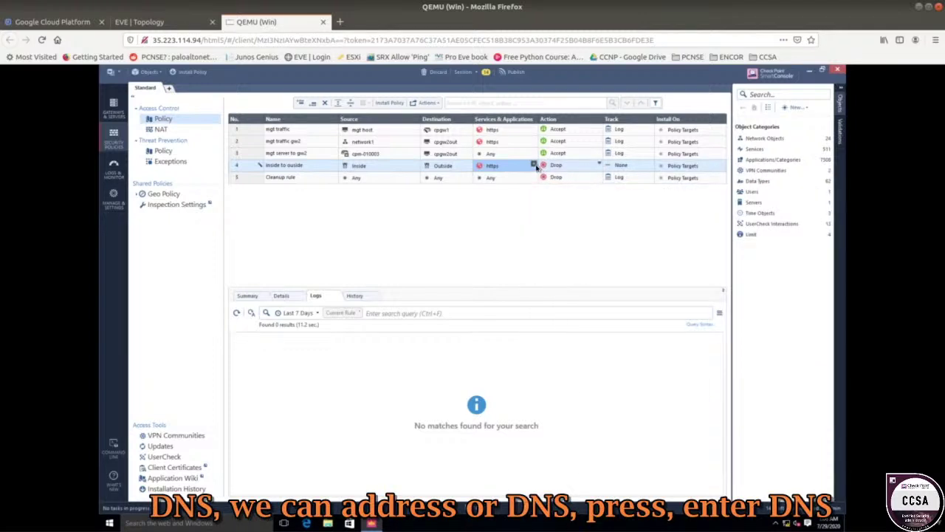
pyautogui.click(534, 165)
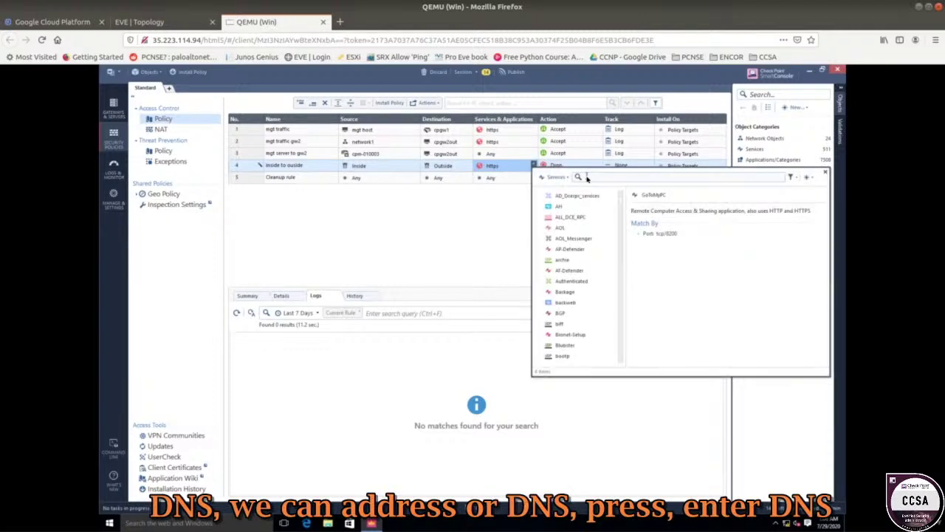
pyautogui.write('s')
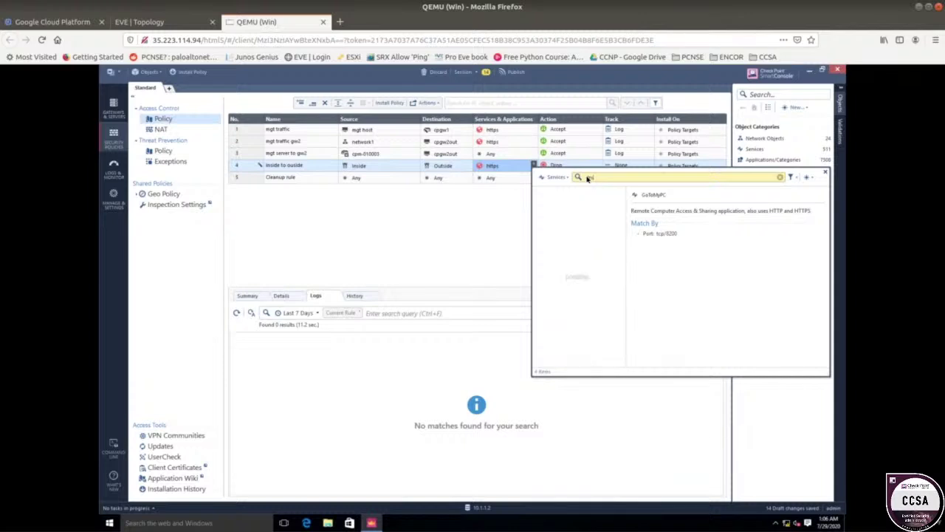
pyautogui.click(542, 195)
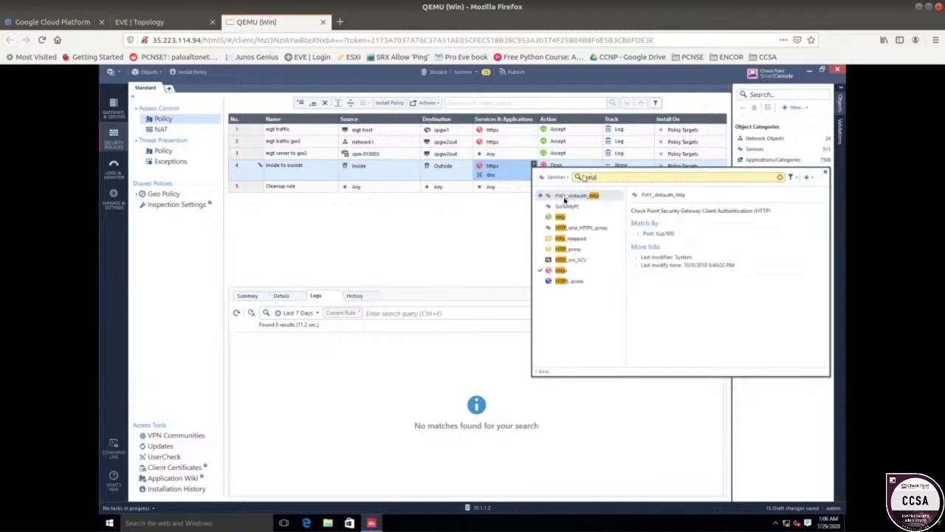
pyautogui.click(539, 218)
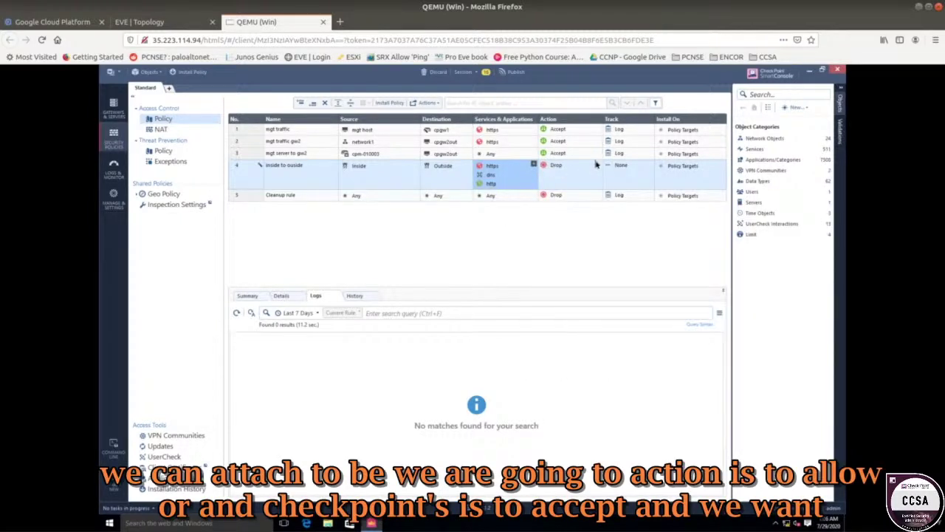
# - Set rule 4's Action to Accept and its Track to Log
pyautogui.click(597, 164)
pyautogui.click(600, 165)
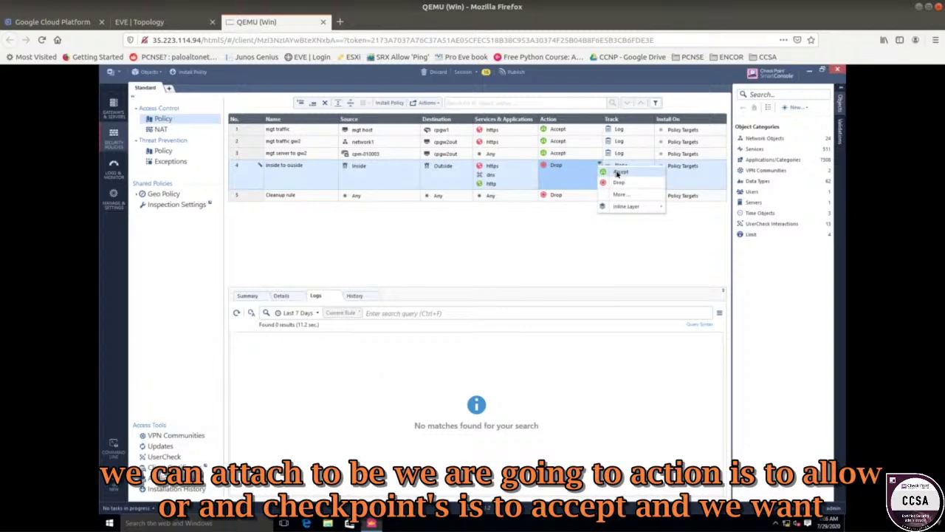
pyautogui.click(617, 174)
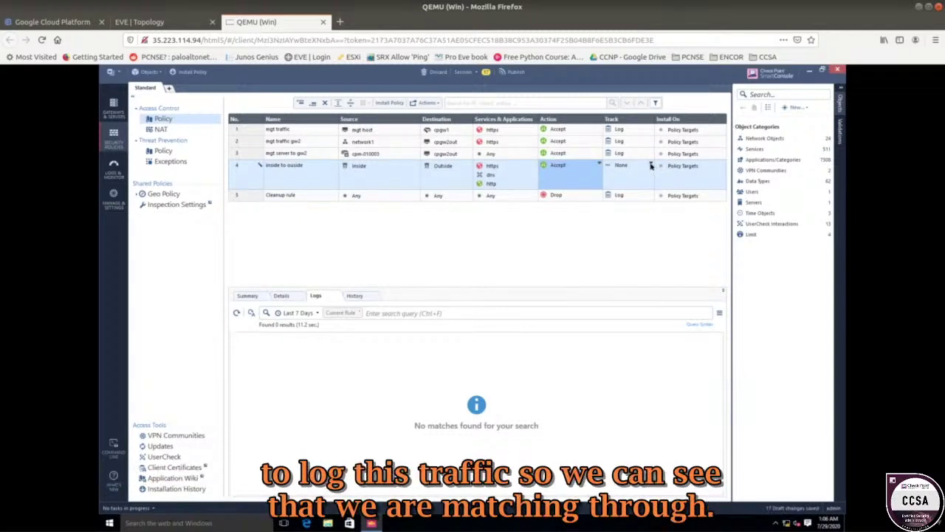
pyautogui.click(650, 165)
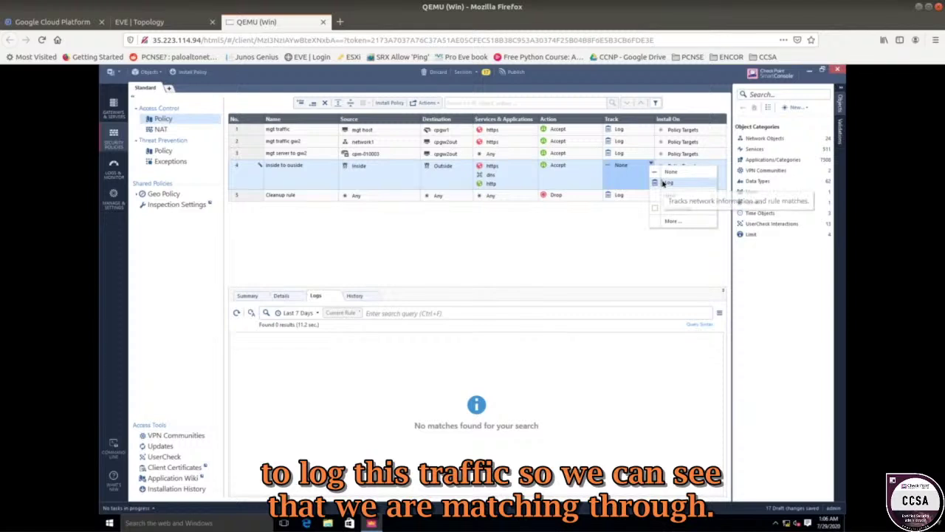
pyautogui.click(664, 183)
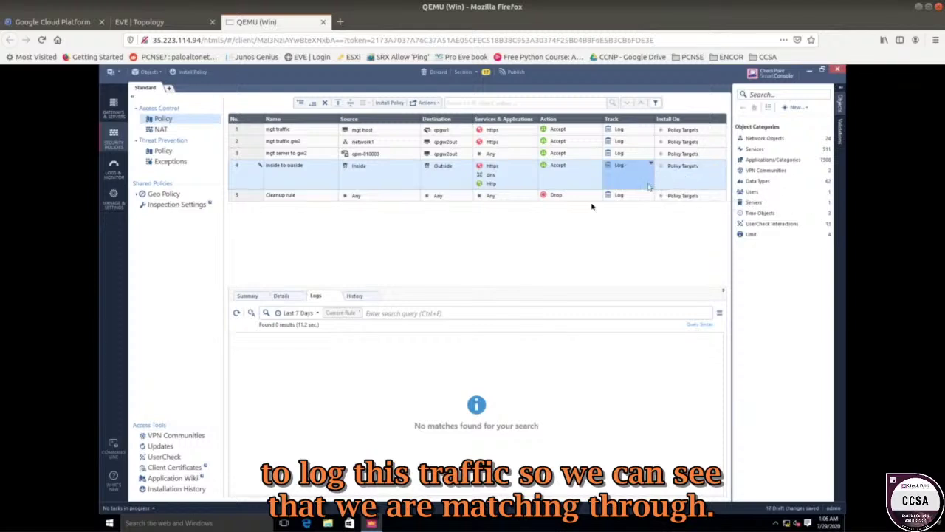
pyautogui.click(387, 182)
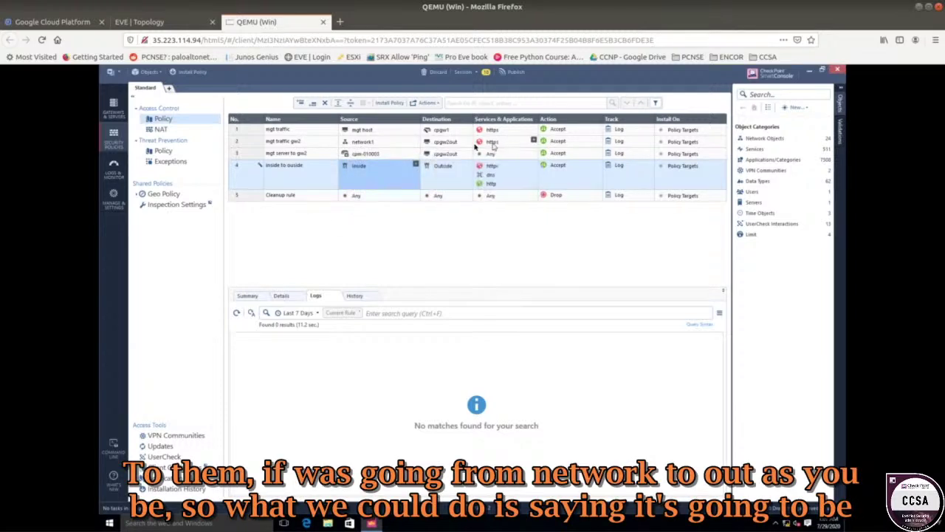
# - Select rule 2, mgt traffic gw2, to list its 46 accepted https log hits
pyautogui.click(254, 143)
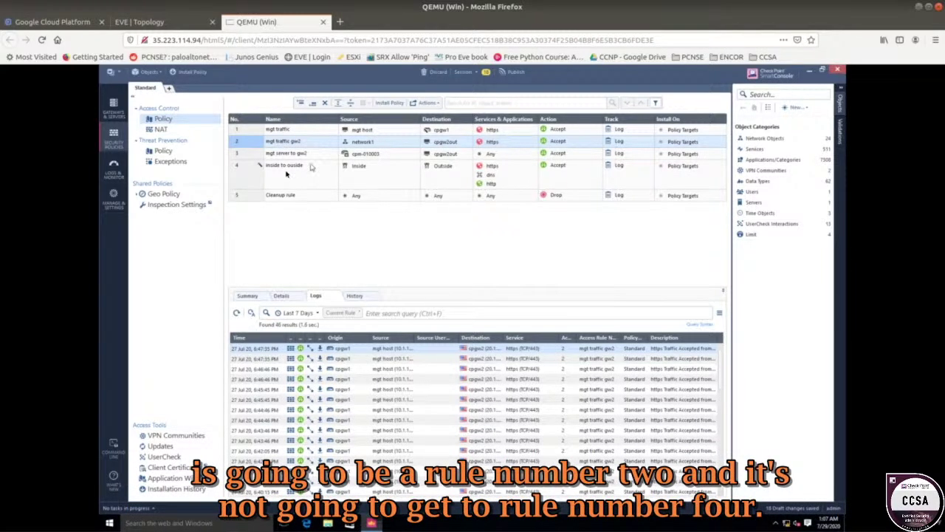
# - Disable rule 2 mgt traffic gw2, select rule 4, and bring up Publish with 19 draft changes
pyautogui.rightClick(258, 144)
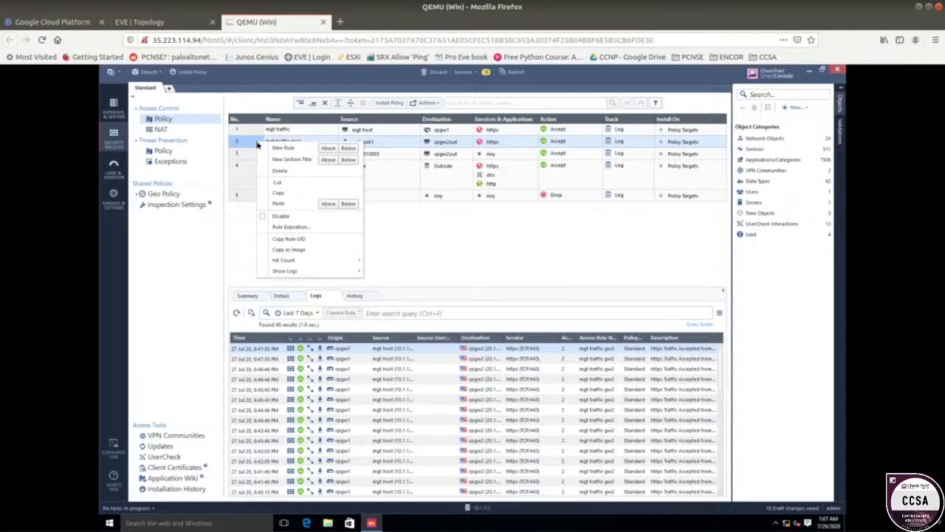
pyautogui.click(288, 216)
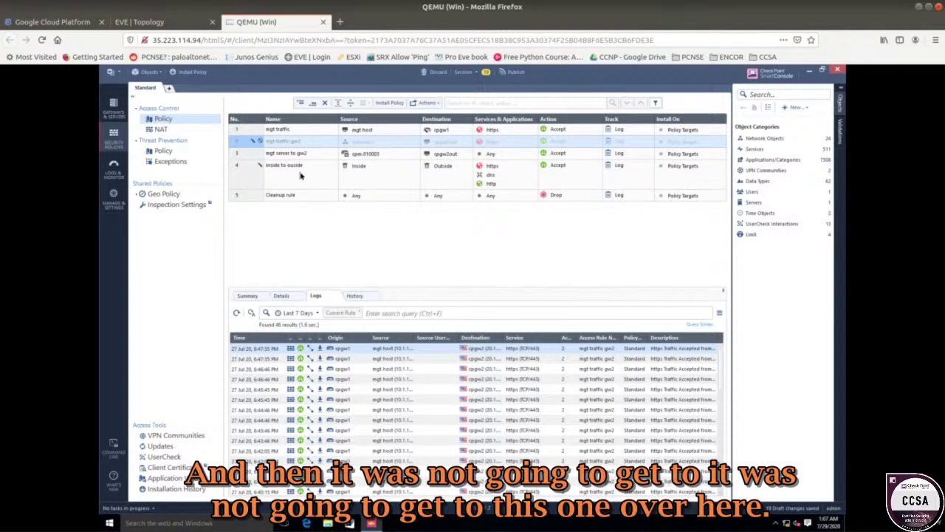
pyautogui.click(306, 175)
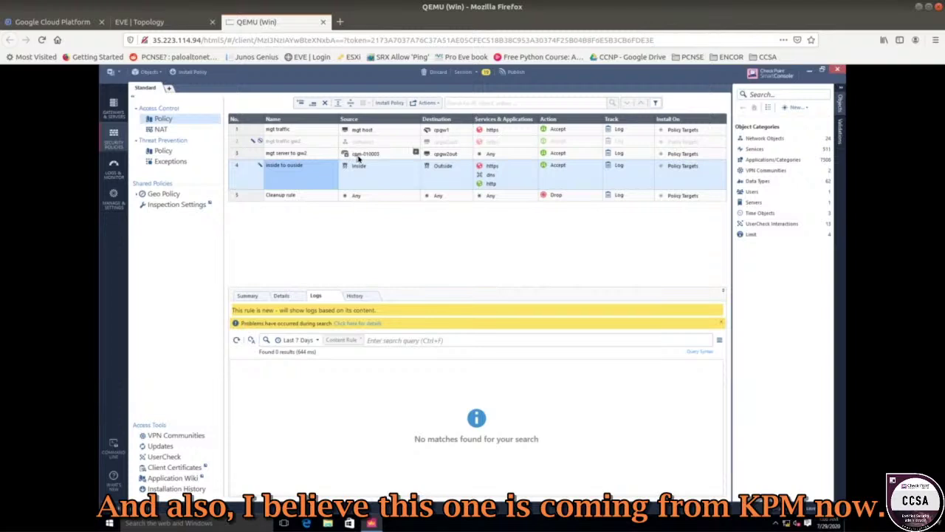
pyautogui.moveTo(358, 157)
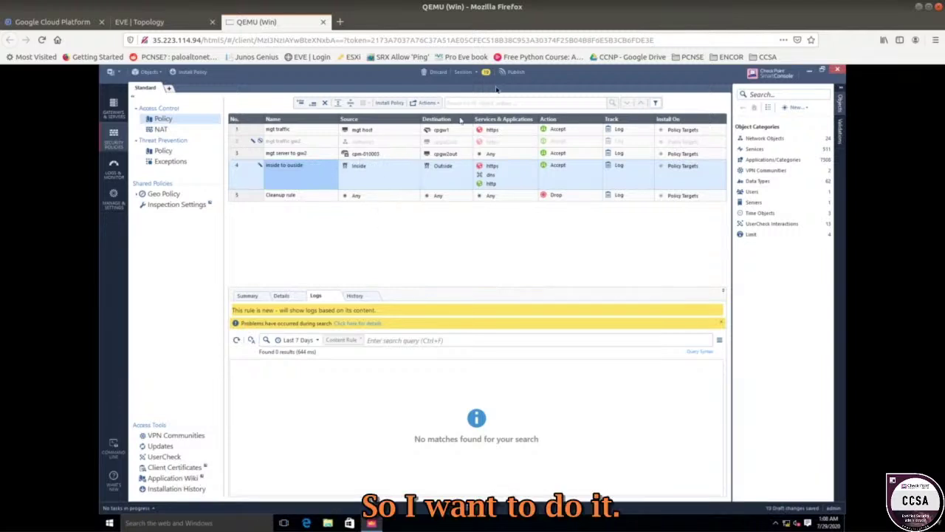
pyautogui.click(512, 72)
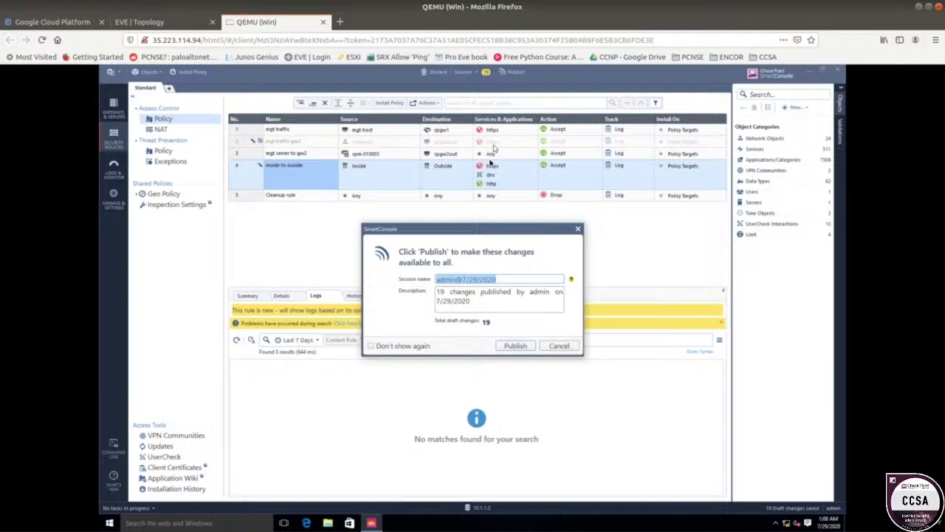
# - Publish the 19 draft changes, briefly checking the EVE topology before returning to SmartConsole
pyautogui.click(516, 346)
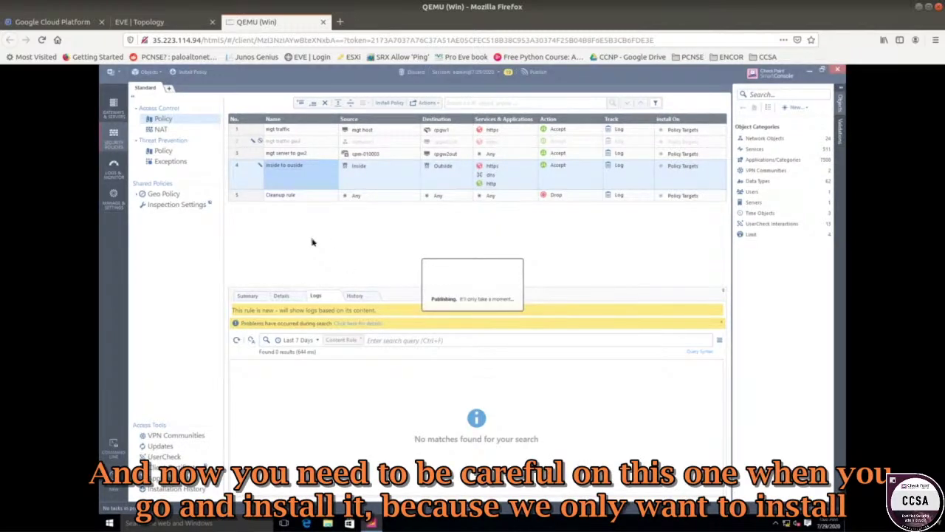
pyautogui.click(188, 23)
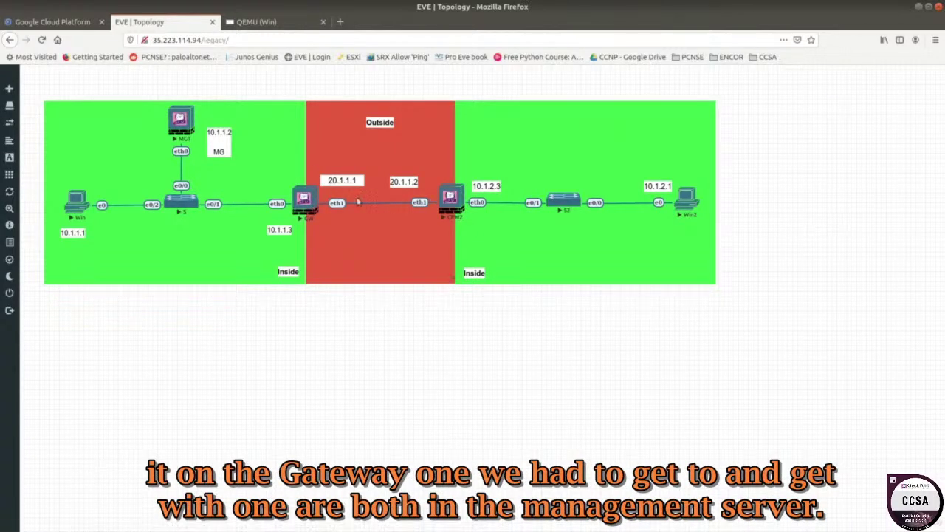
pyautogui.click(280, 24)
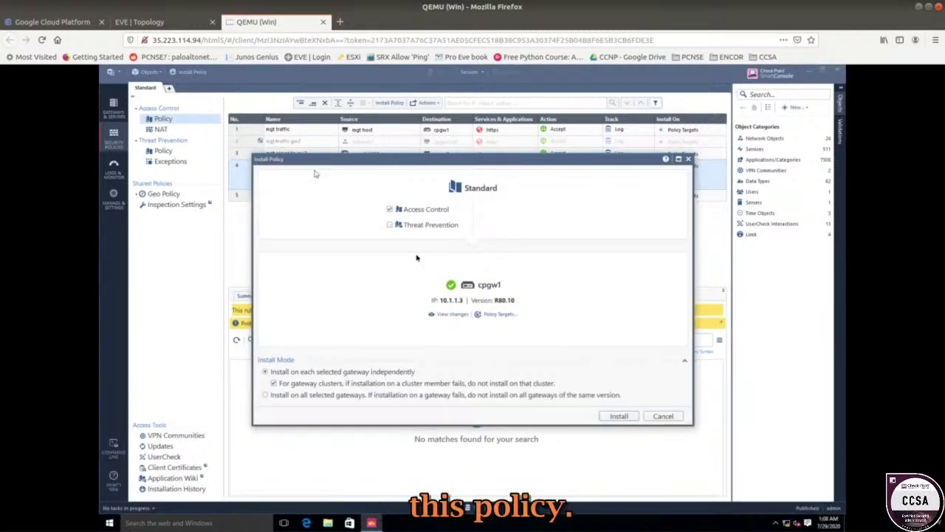
# - Install the Standard policy on cpgw1 only, adding then removing cpgw2 from the targets
pyautogui.click(491, 314)
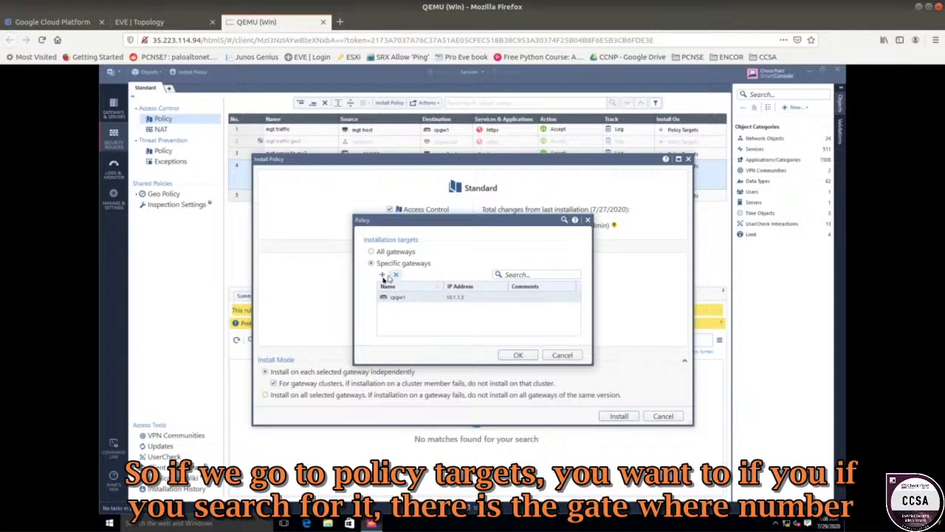
pyautogui.click(382, 276)
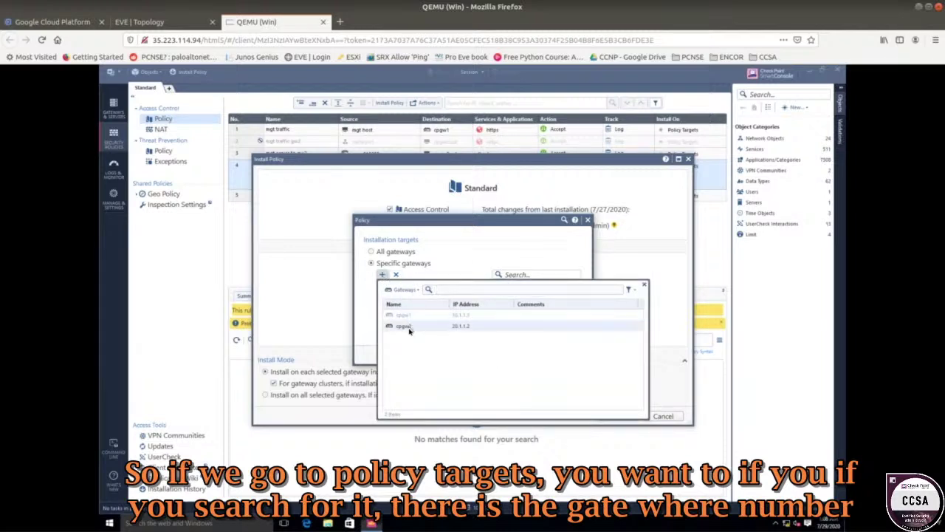
pyautogui.click(409, 329)
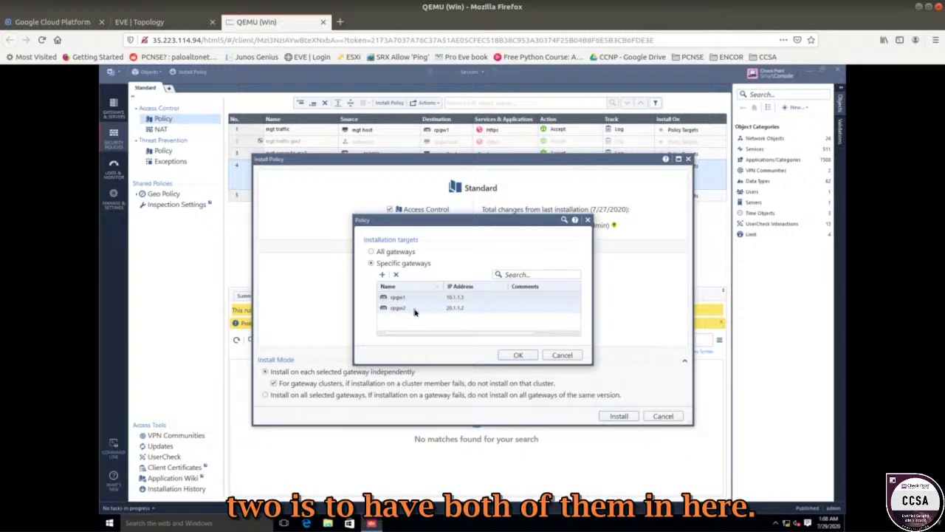
pyautogui.click(406, 312)
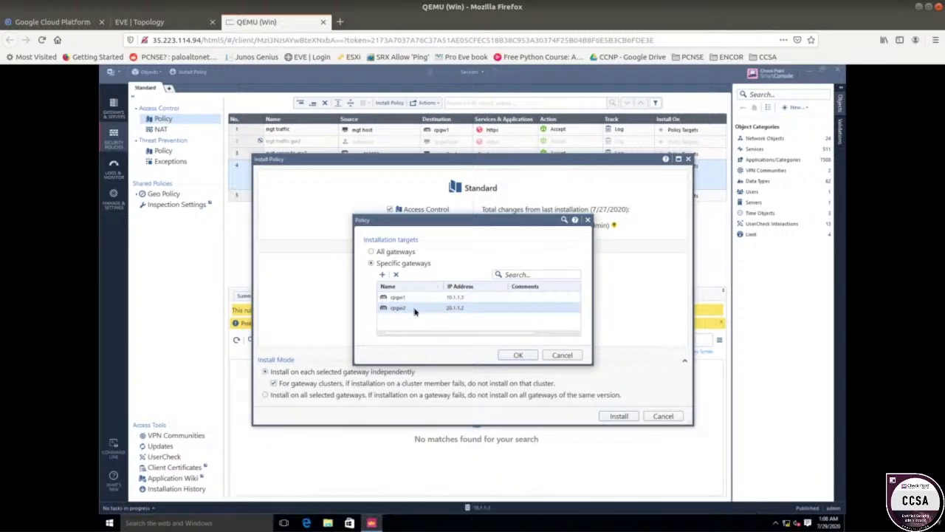
pyautogui.click(396, 274)
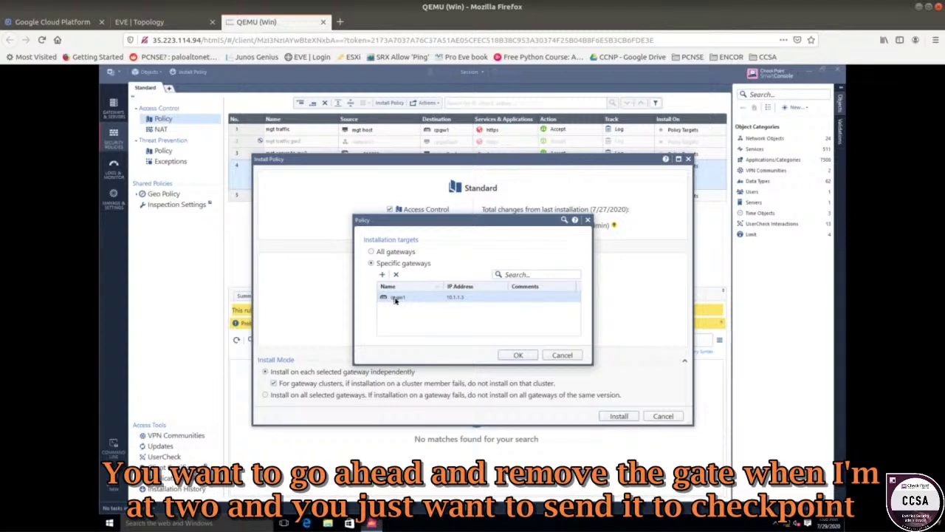
pyautogui.click(506, 355)
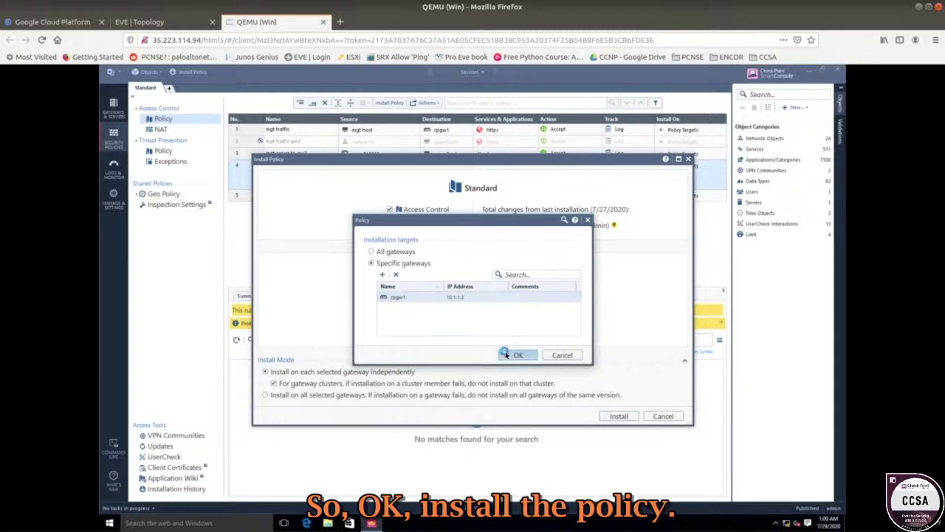
pyautogui.click(619, 415)
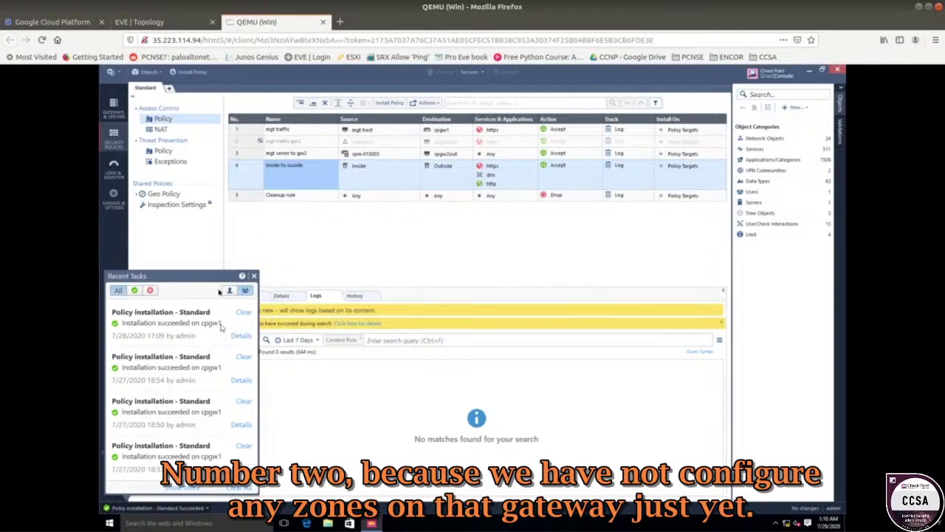
# - Dismiss the recent tasks summary, review rule 4's Inside source, and toggle between EVE topology and Windows console
pyautogui.click(366, 221)
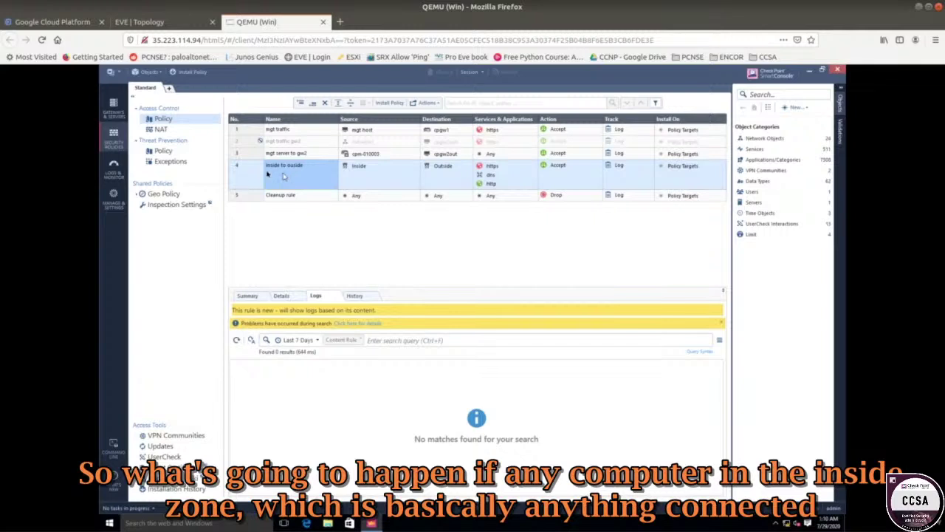
pyautogui.click(369, 173)
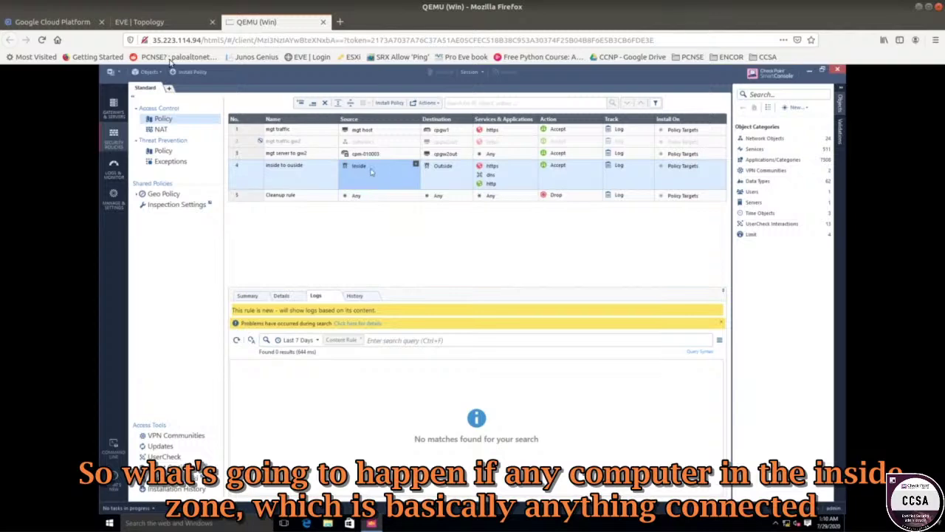
pyautogui.click(182, 30)
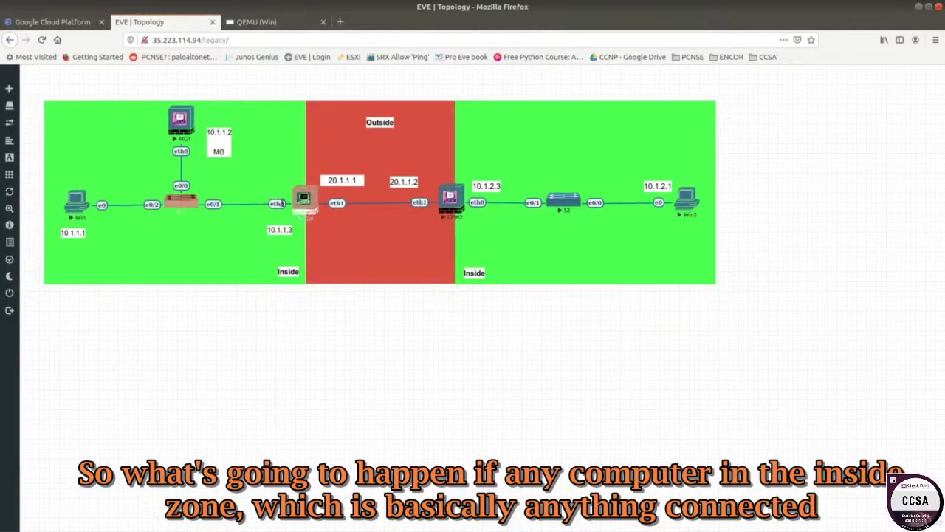
pyautogui.click(280, 23)
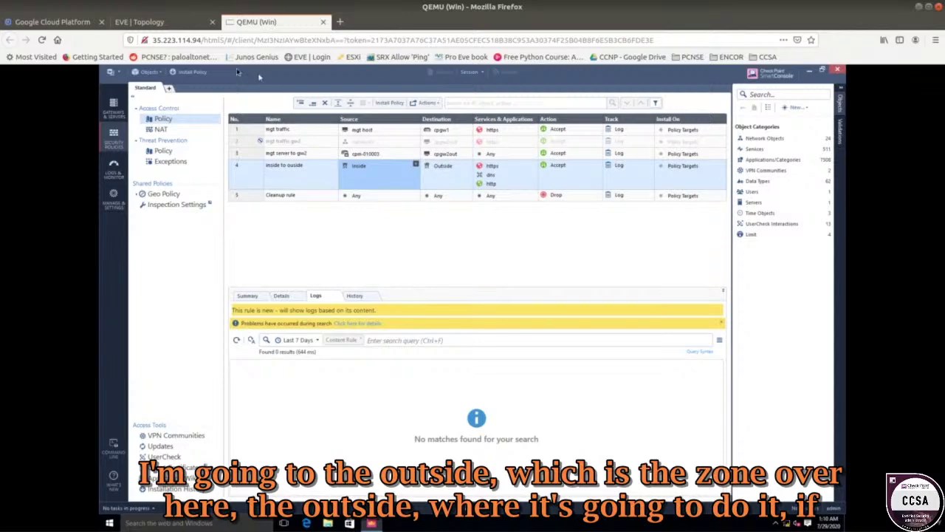
pyautogui.click(155, 22)
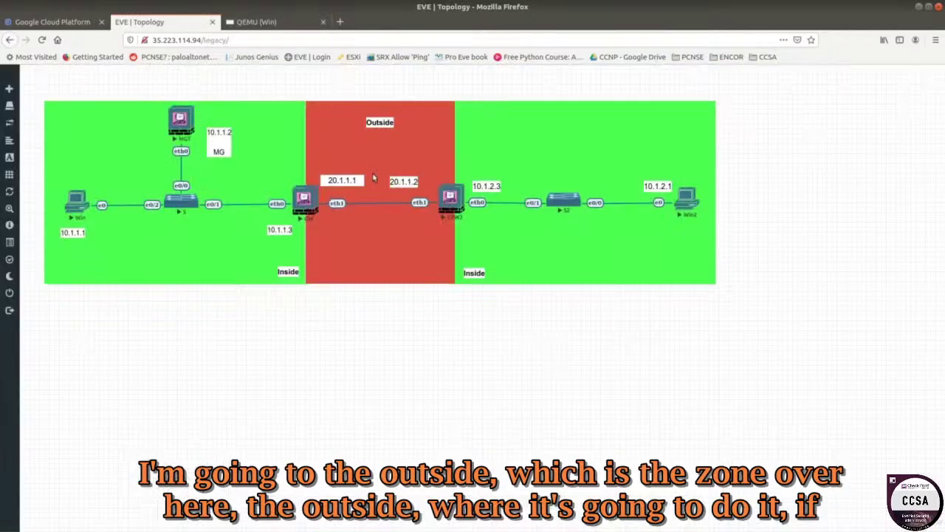
pyautogui.click(255, 22)
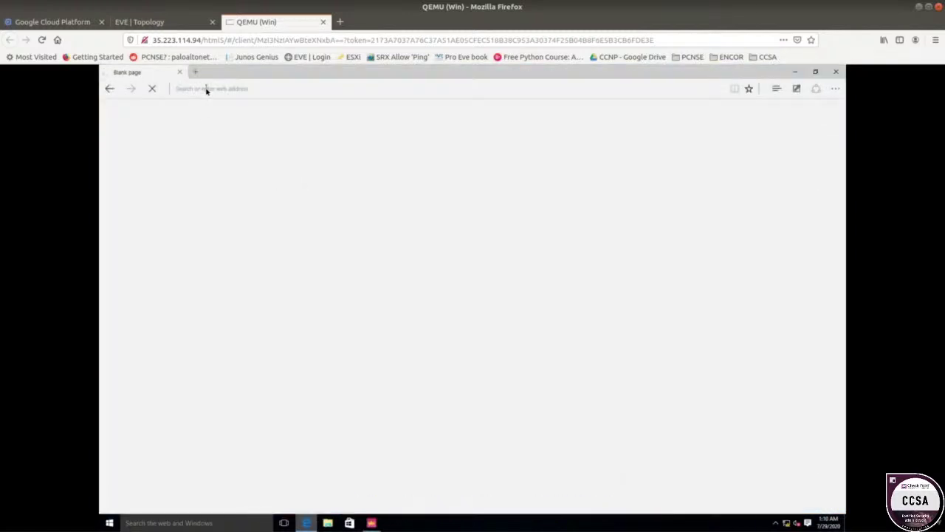
pyautogui.click(206, 89)
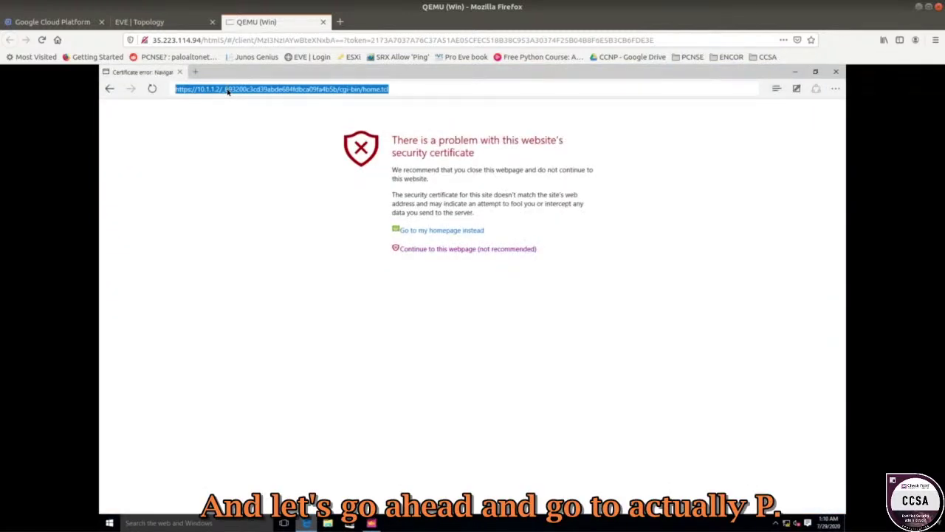
pyautogui.write('https://')
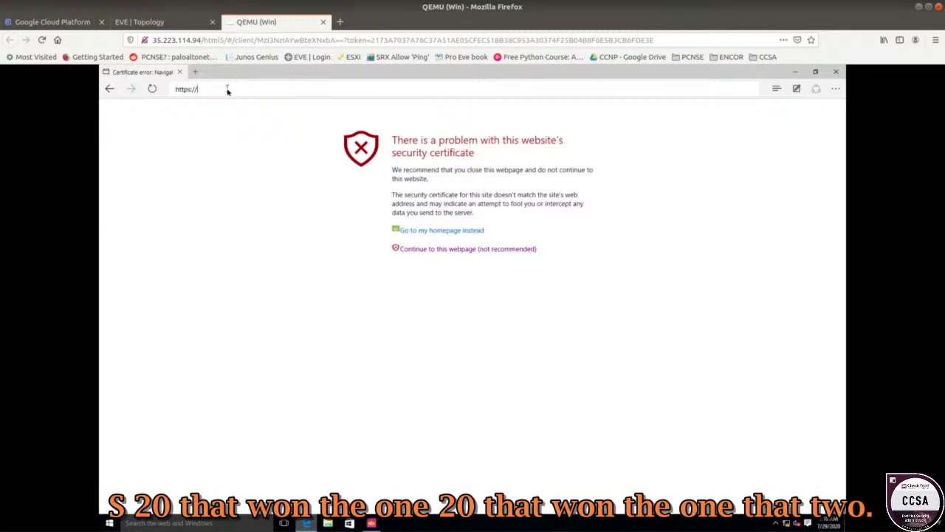
pyautogui.write('20.1.1.2')
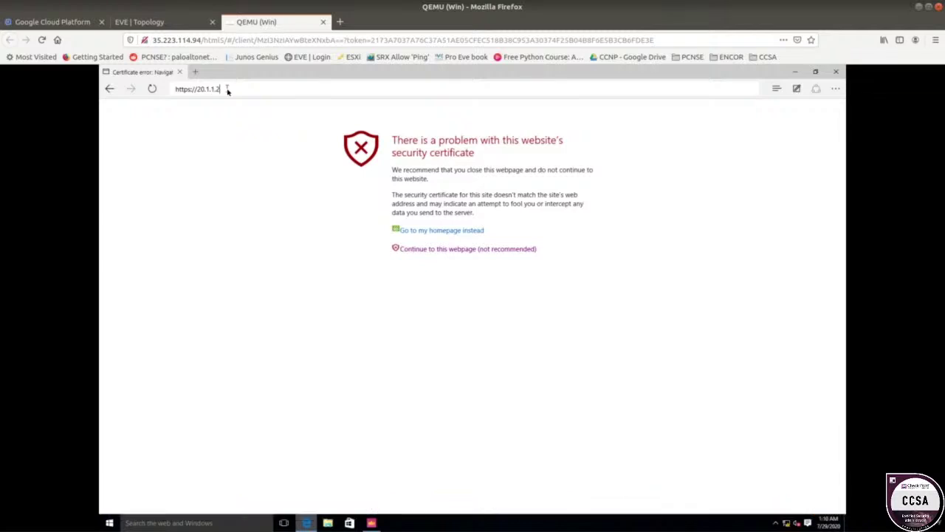
pyautogui.press('Return')
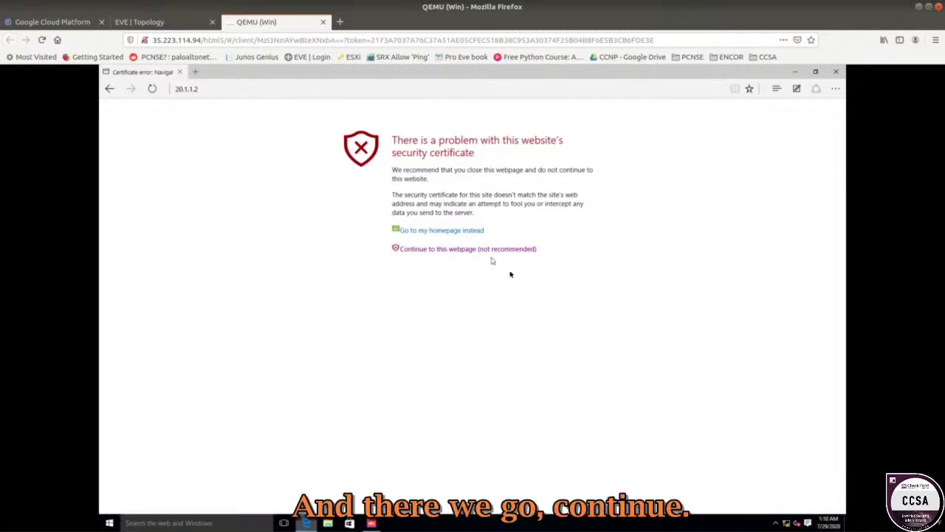
pyautogui.click(474, 252)
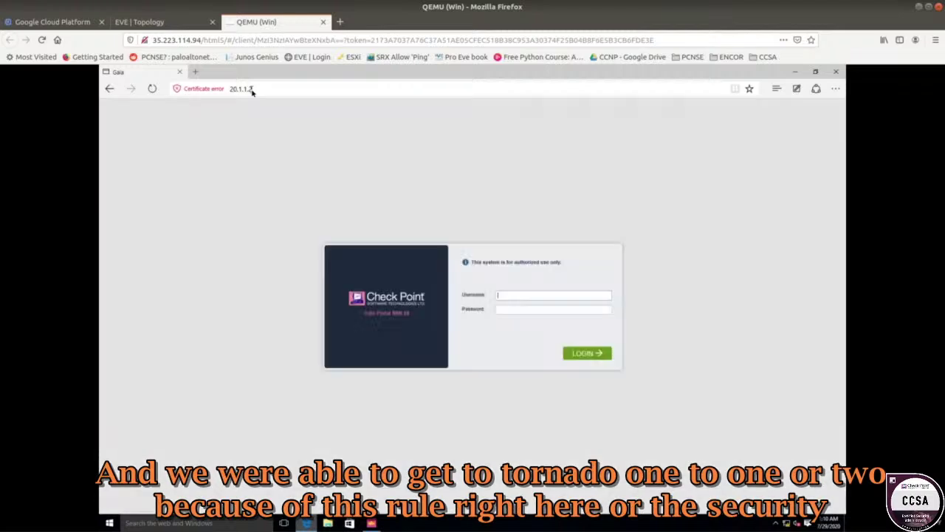
pyautogui.click(370, 523)
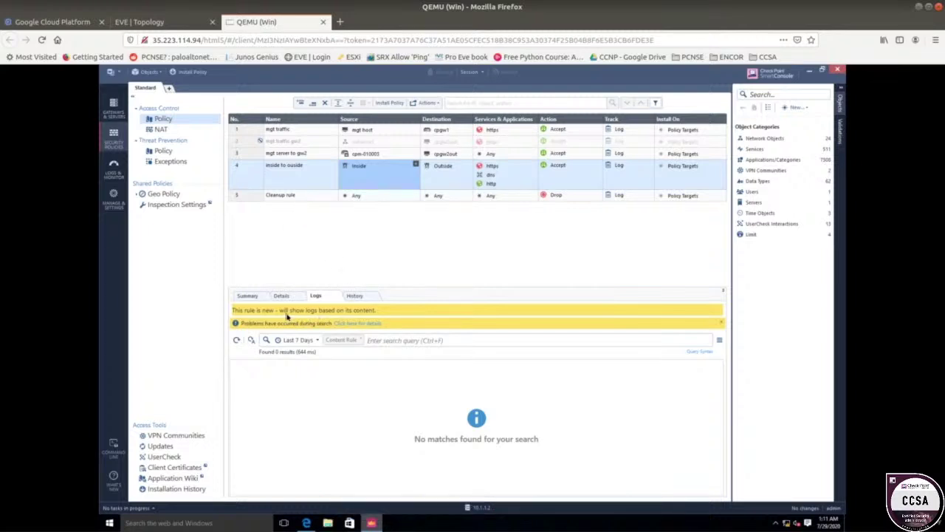
# - Refresh the logs and view rules 3, 1, 3 and 4, finding two https hits on rule 4
pyautogui.click(236, 339)
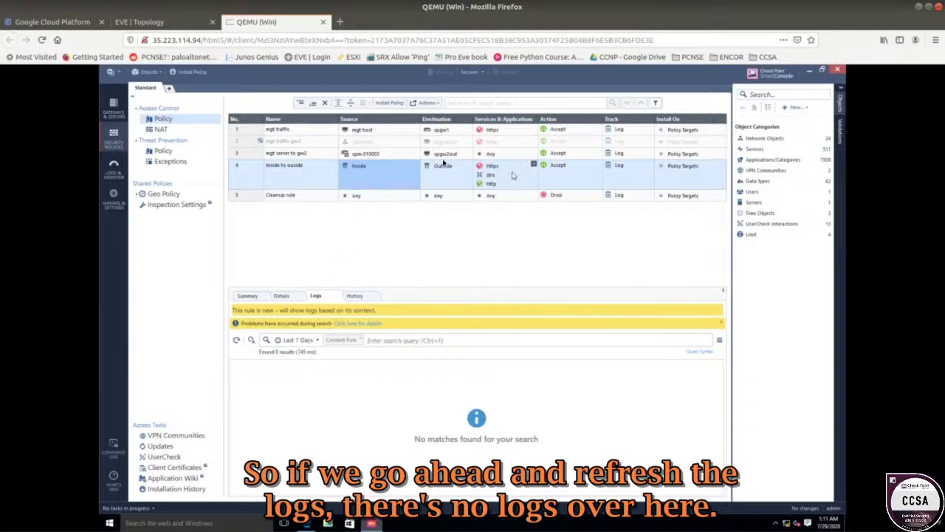
pyautogui.click(375, 155)
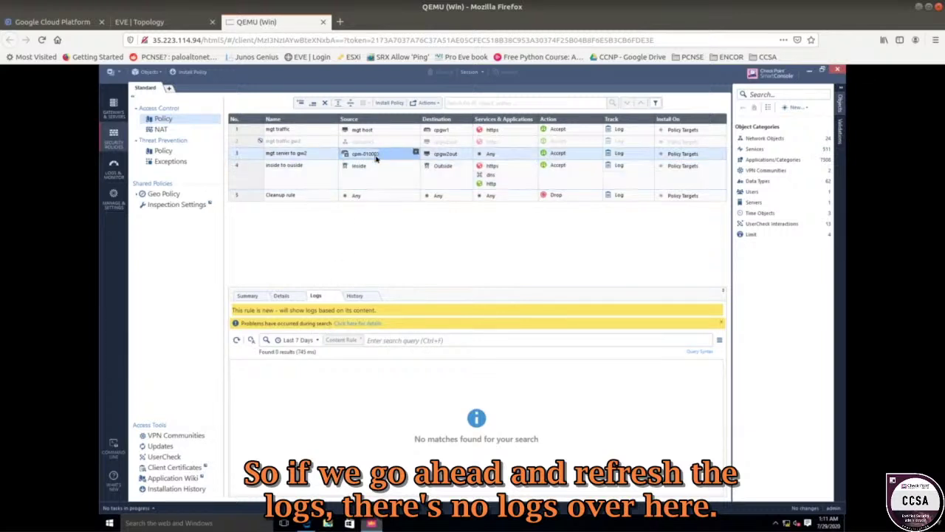
pyautogui.click(316, 133)
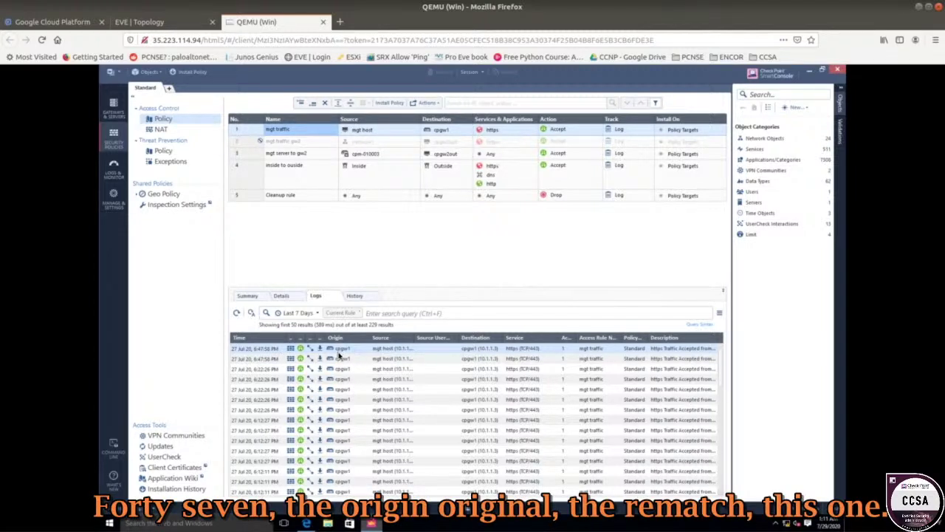
pyautogui.click(290, 156)
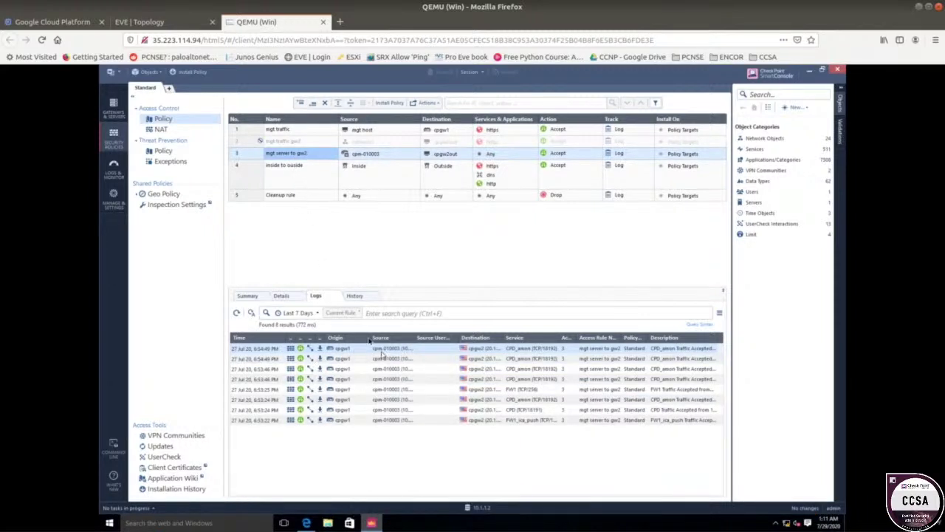
pyautogui.click(316, 183)
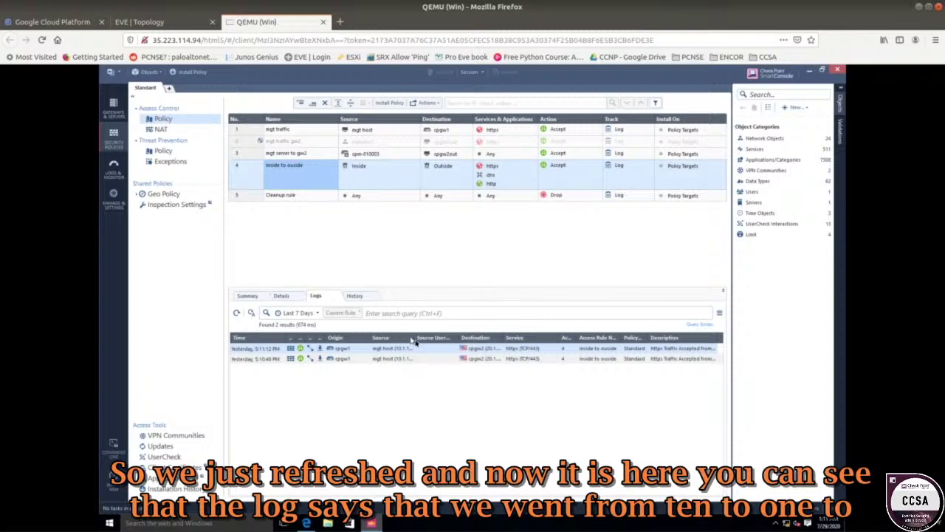
# - Widen the log Source and Destination columns to read mgt host (10.1.1.1)
pyautogui.moveTo(415, 339); pyautogui.dragTo(444, 340)
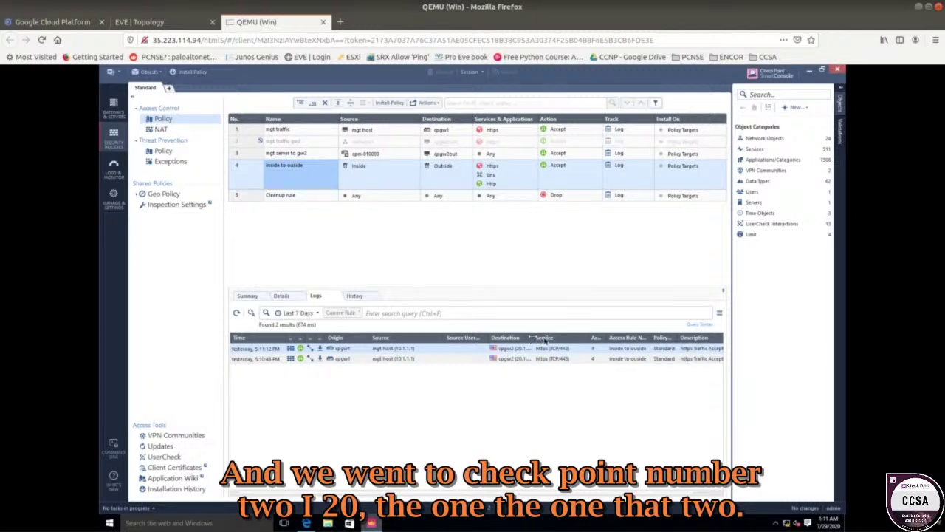
pyautogui.moveTo(533, 337); pyautogui.dragTo(564, 337)
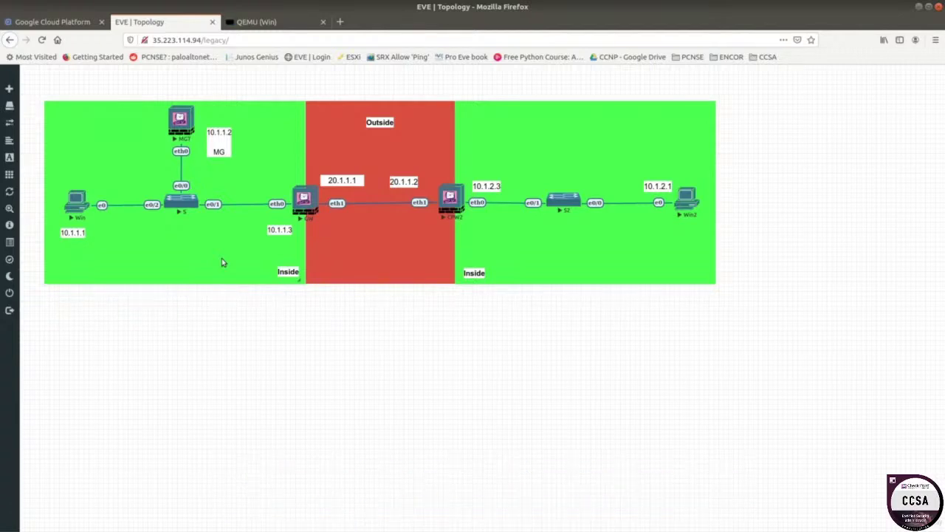
# - Open the QEMU (Win) console and bring SmartConsole to the front
pyautogui.click(77, 199)
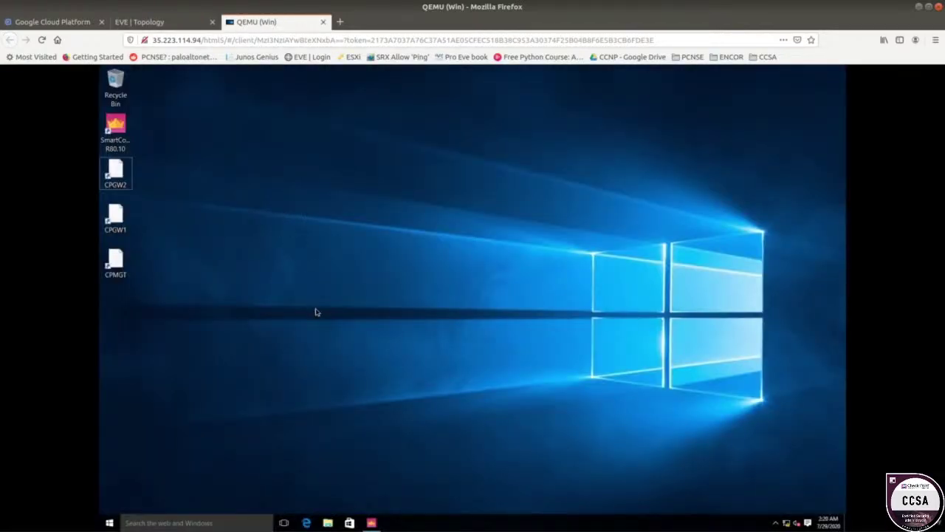
pyautogui.click(374, 523)
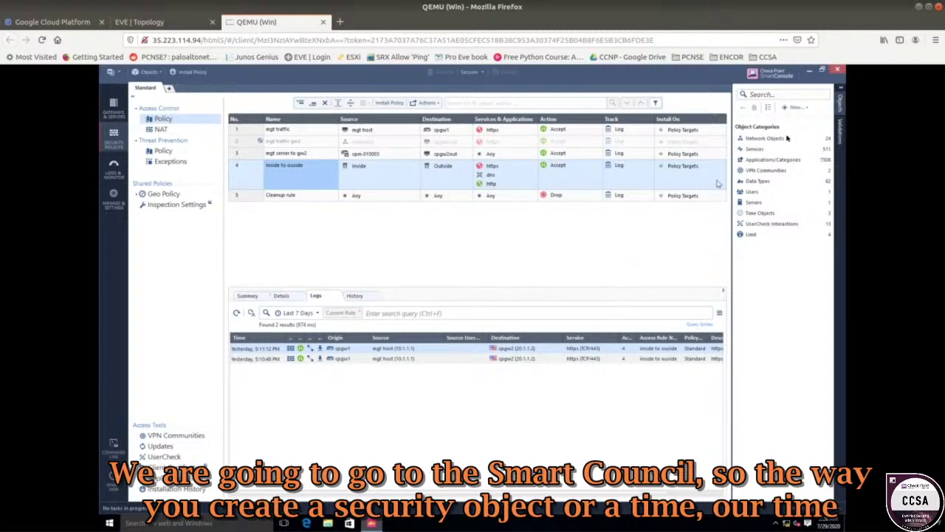
# - Start a new Time object from the Objects pane's New > More > Time menu
pyautogui.click(840, 104)
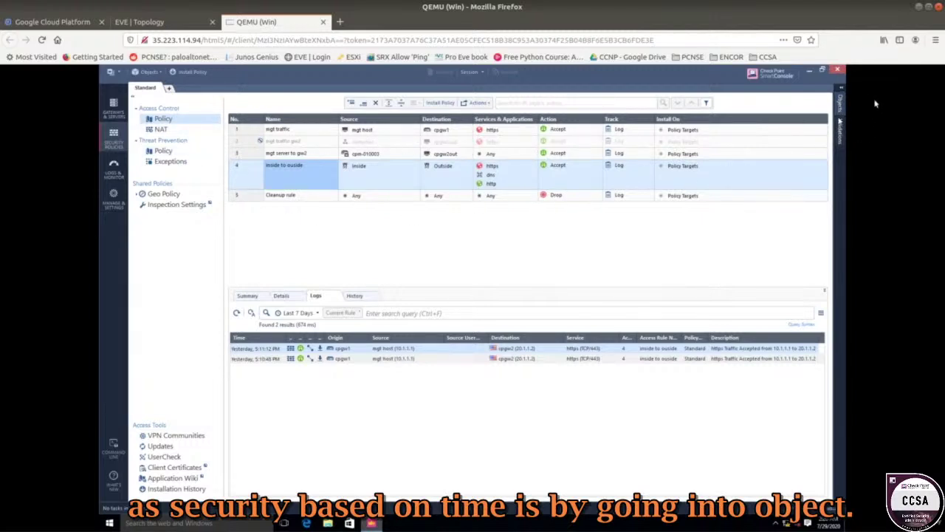
pyautogui.click(841, 110)
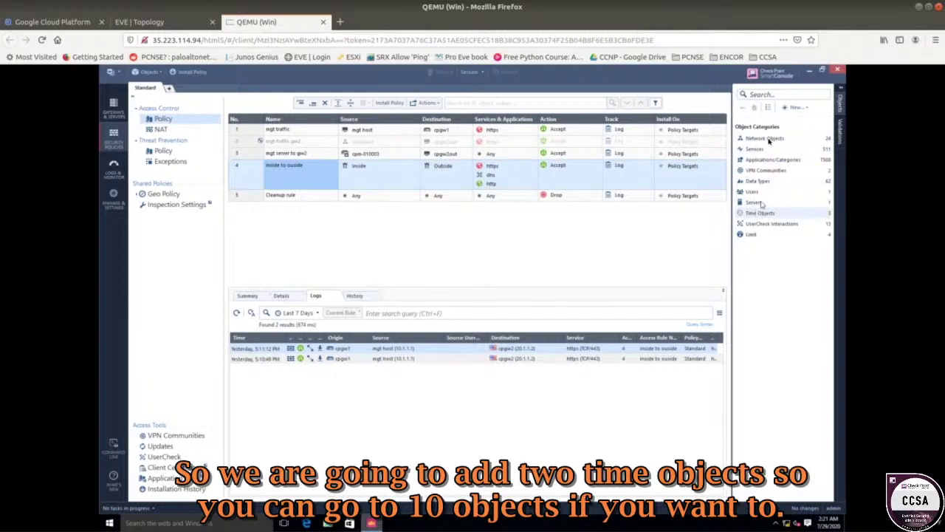
pyautogui.click(796, 107)
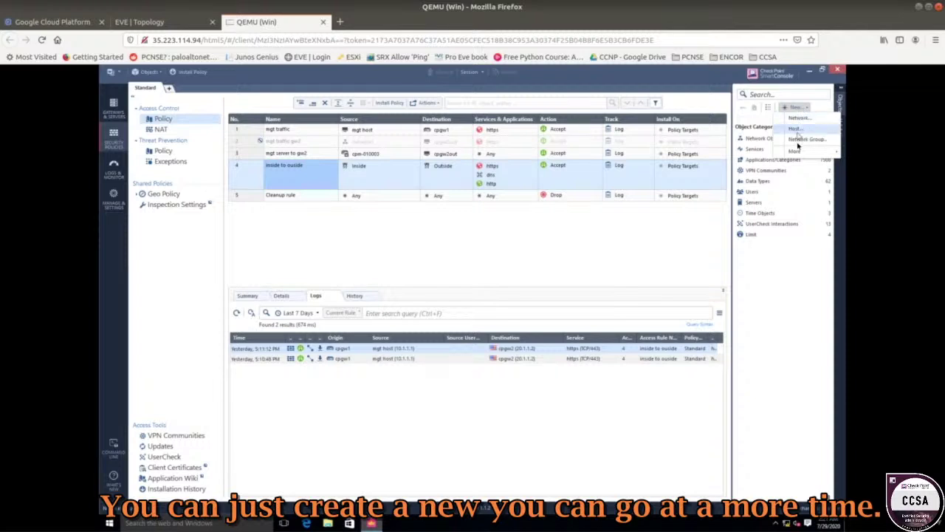
pyautogui.moveTo(798, 153)
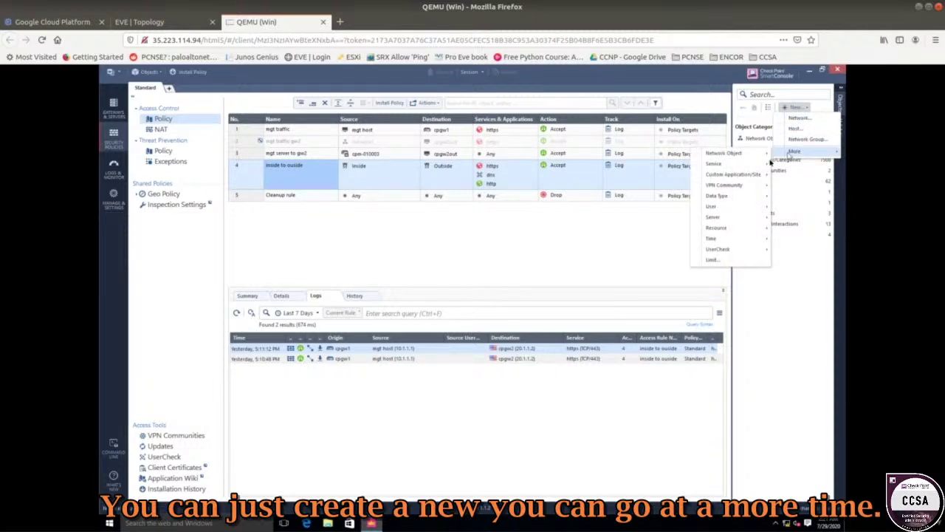
pyautogui.moveTo(732, 238)
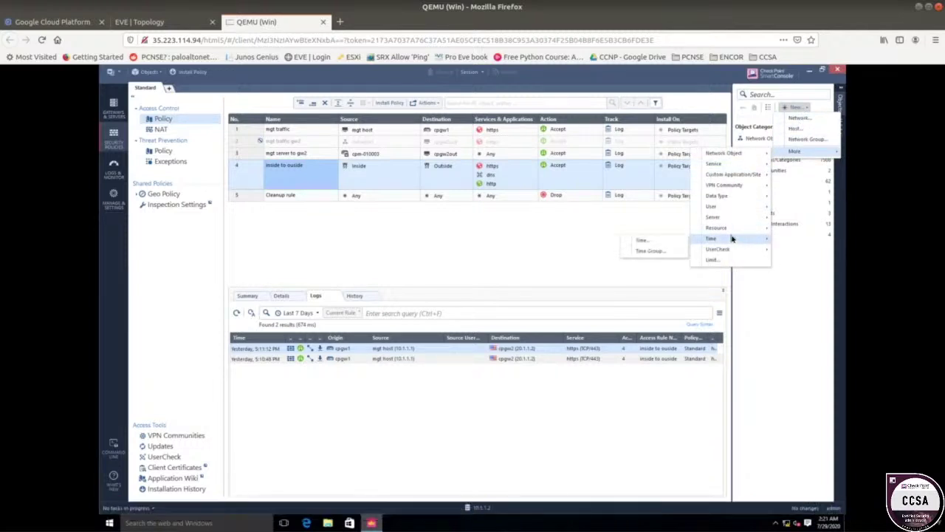
pyautogui.click(663, 241)
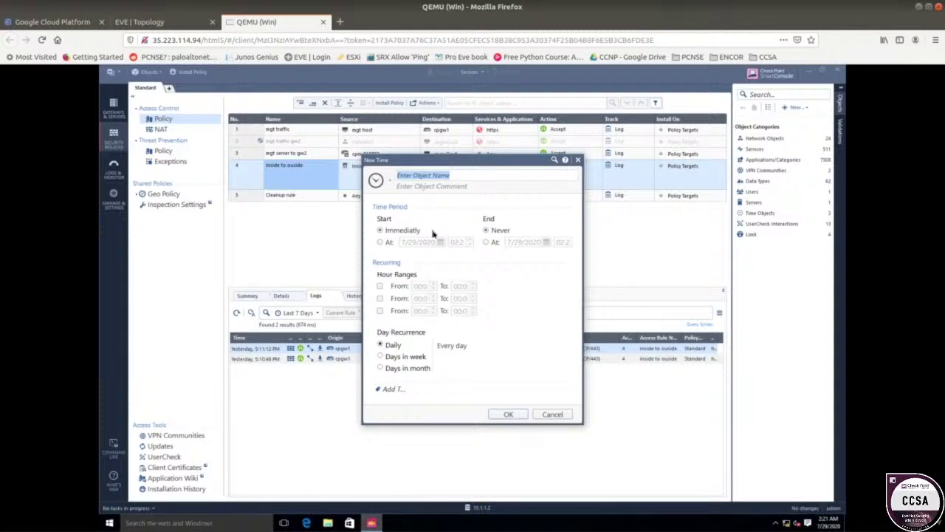
# - Name the Time object 0-12 and enable its first hour range from 00:00 to 12:00
pyautogui.write('0-12')
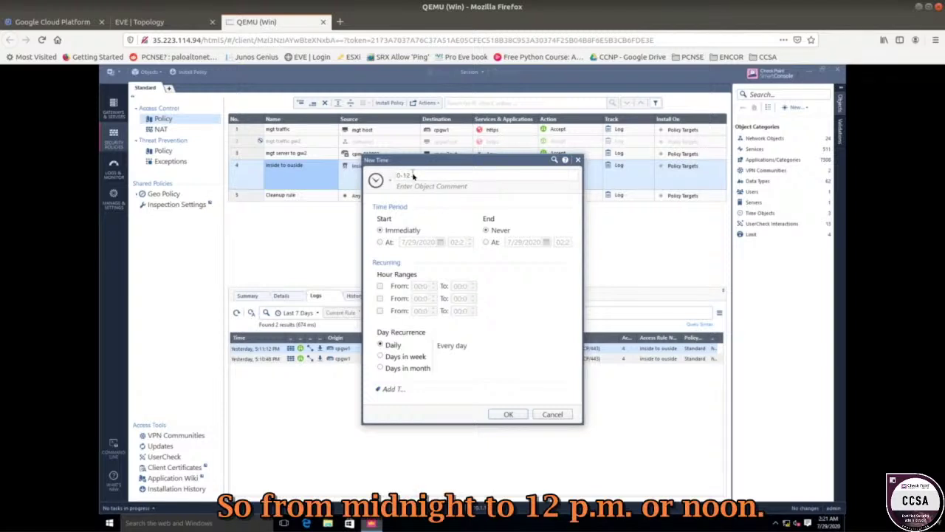
pyautogui.doubleClick(402, 176)
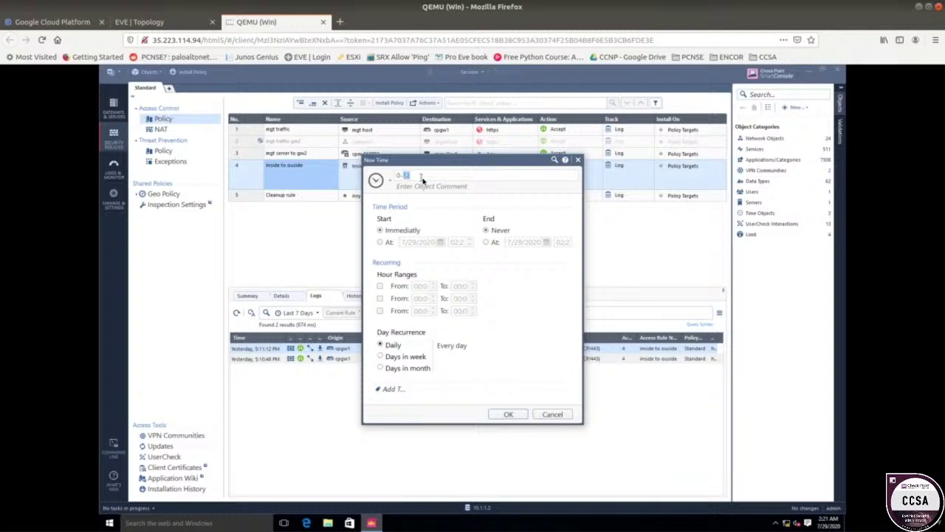
pyautogui.moveTo(422, 176); pyautogui.dragTo(389, 173)
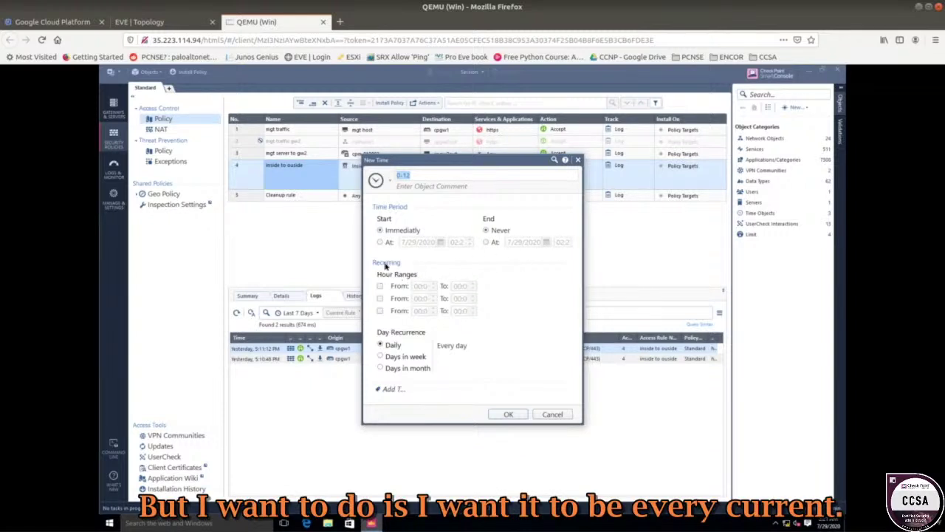
pyautogui.click(380, 287)
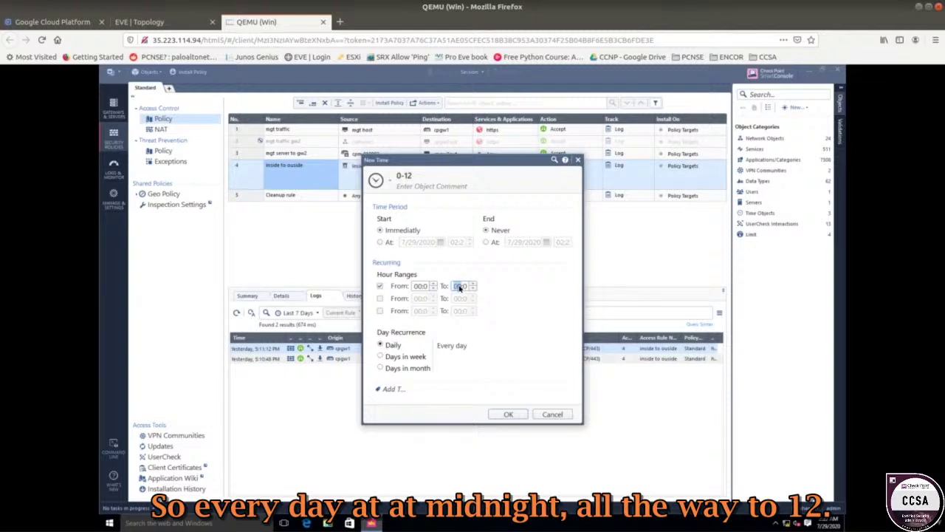
pyautogui.click(460, 288)
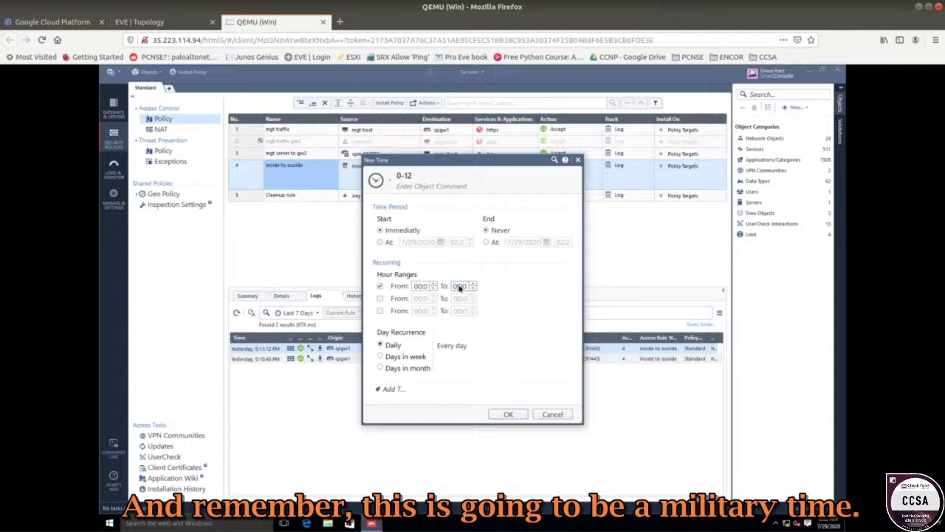
pyautogui.write('12')
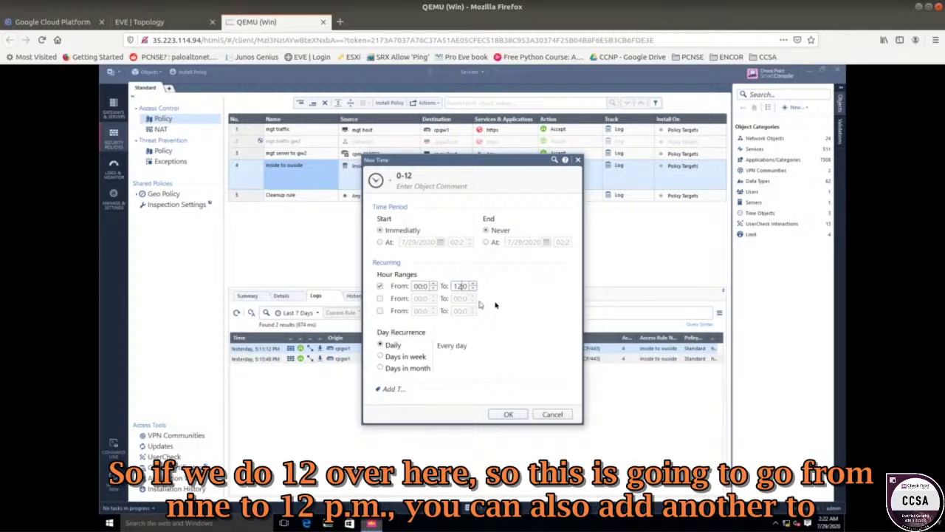
pyautogui.moveTo(465, 286); pyautogui.dragTo(483, 288)
pyautogui.click(420, 286)
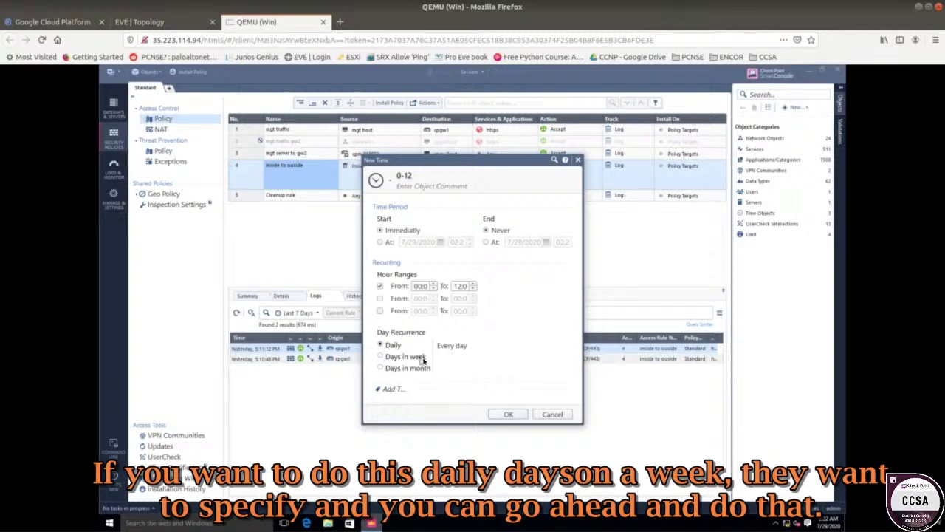
# - Try the weekday and month-day recurrence options, then set recurrence to Daily and save
pyautogui.click(415, 358)
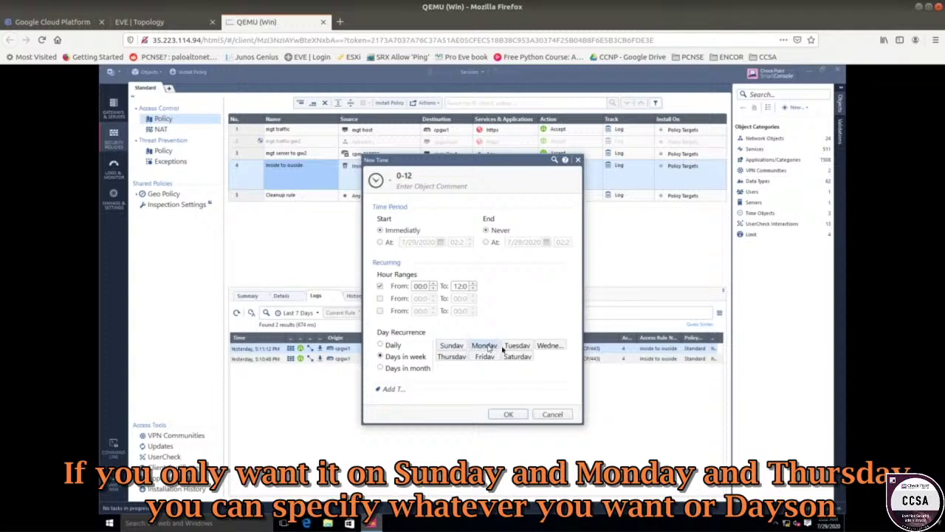
pyautogui.click(416, 369)
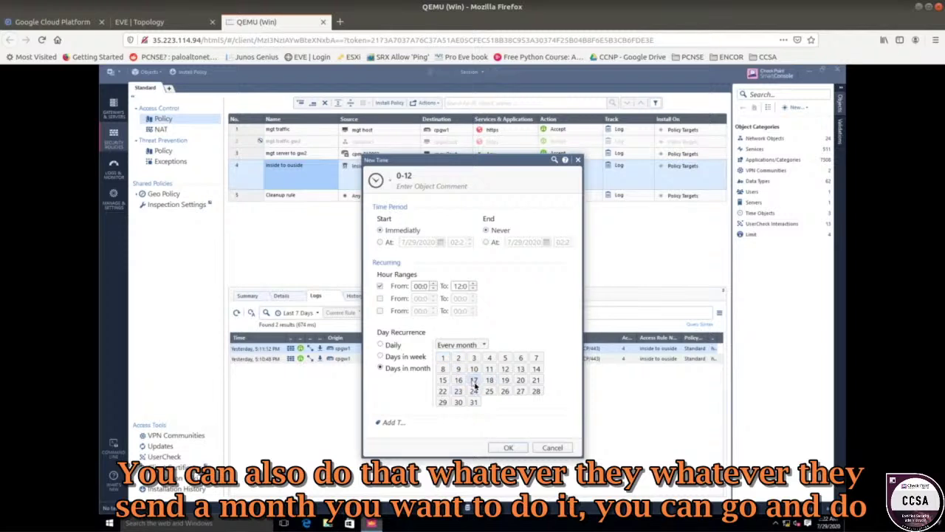
pyautogui.click(391, 345)
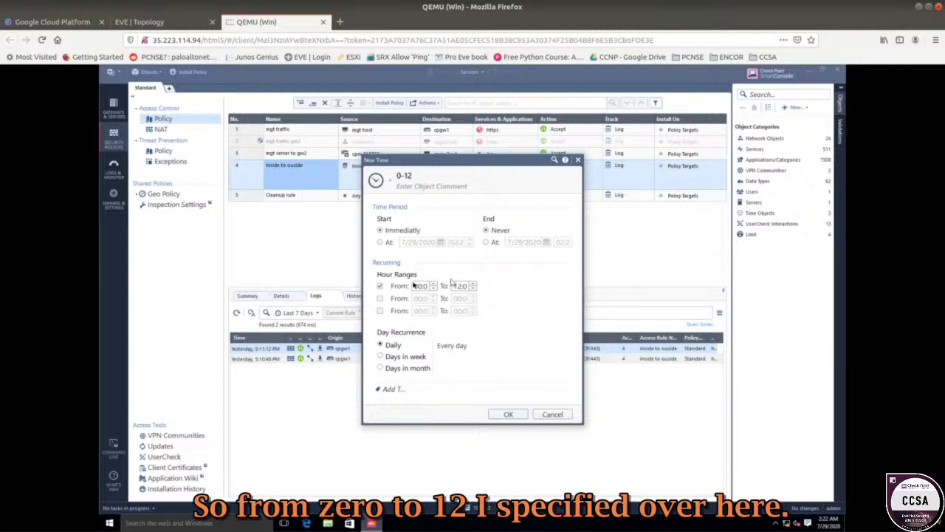
pyautogui.click(501, 417)
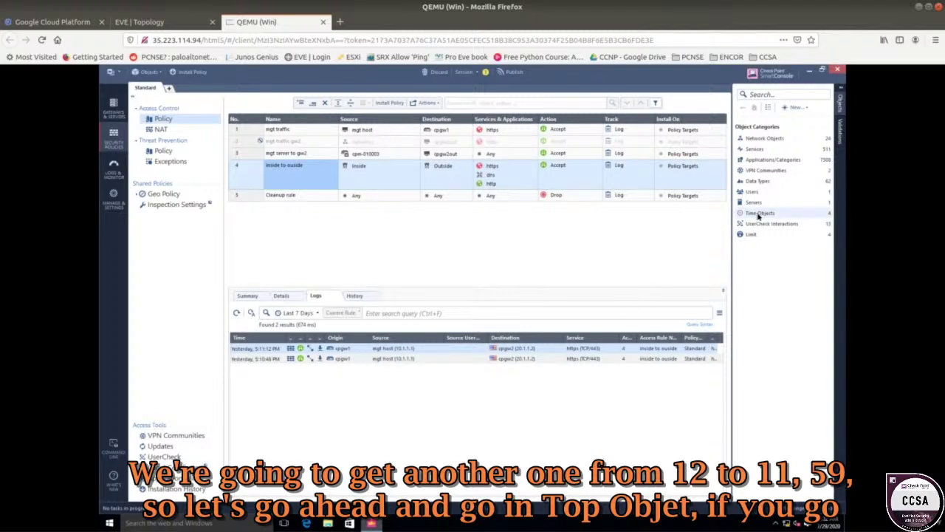
# - Start another new Time object from the Time Objects shortcut menu
pyautogui.rightClick(758, 216)
pyautogui.click(752, 272)
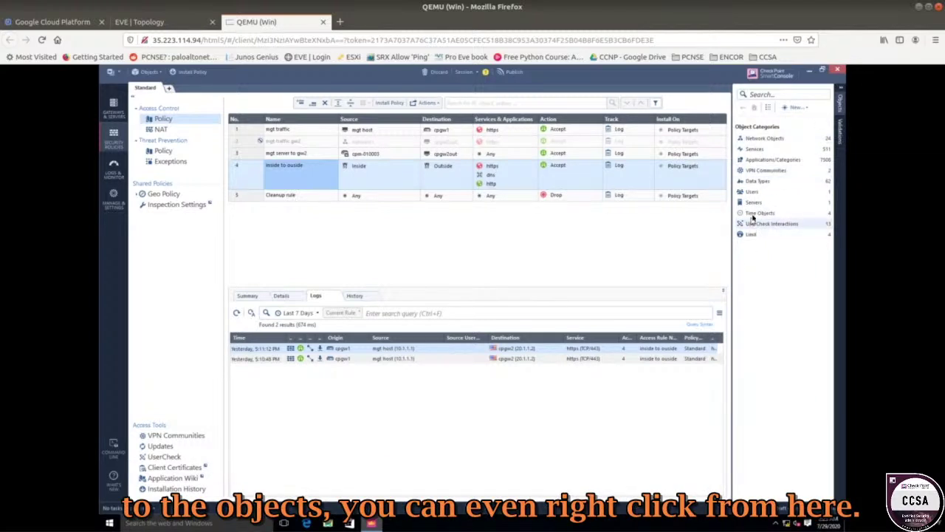
pyautogui.rightClick(753, 214)
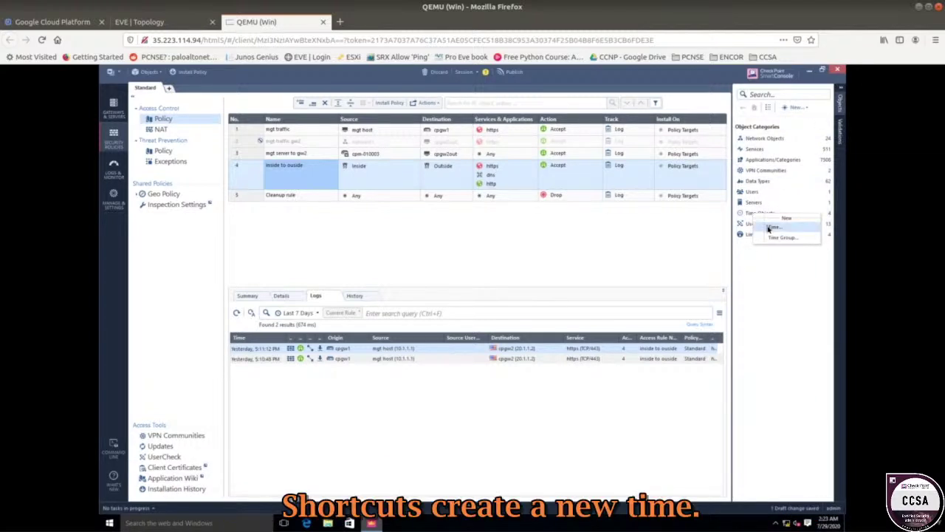
pyautogui.click(769, 229)
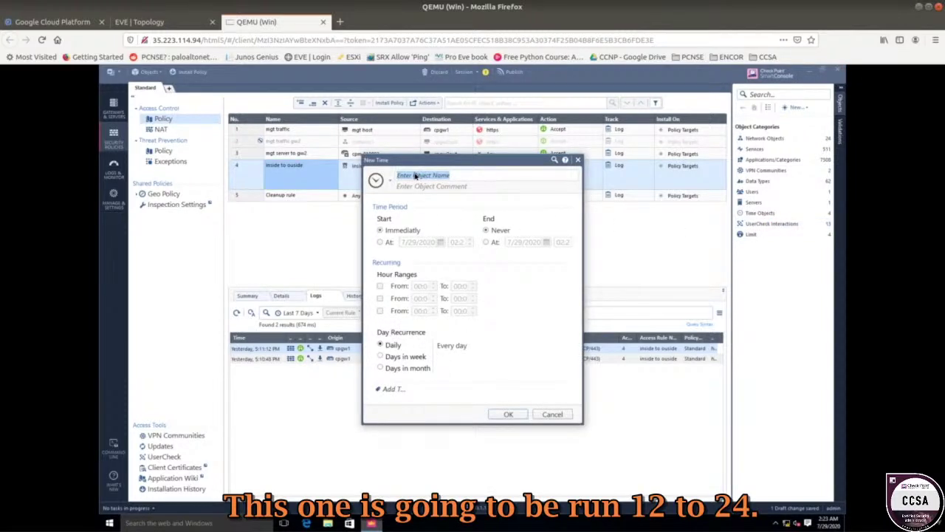
# - Name it 12-24, set the first hour range to 12:00–23:59, and save
pyautogui.write('12-24')
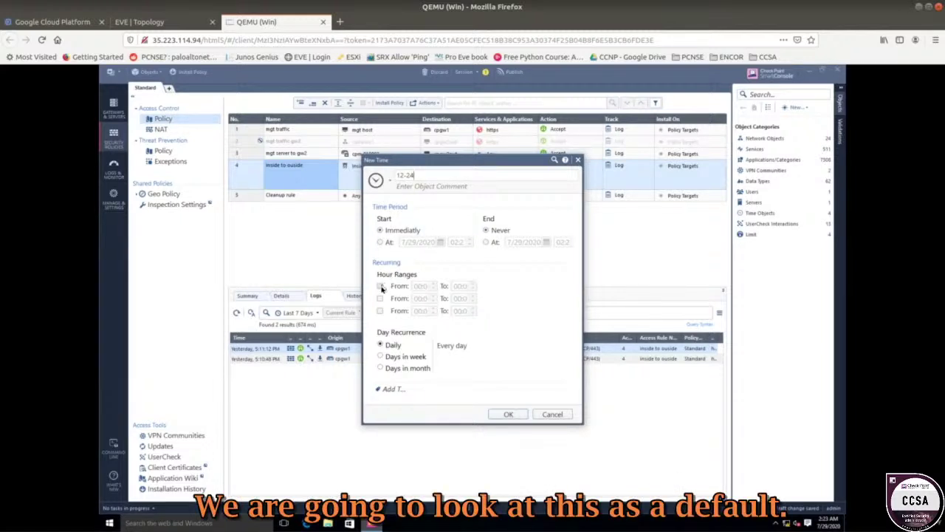
pyautogui.click(381, 286)
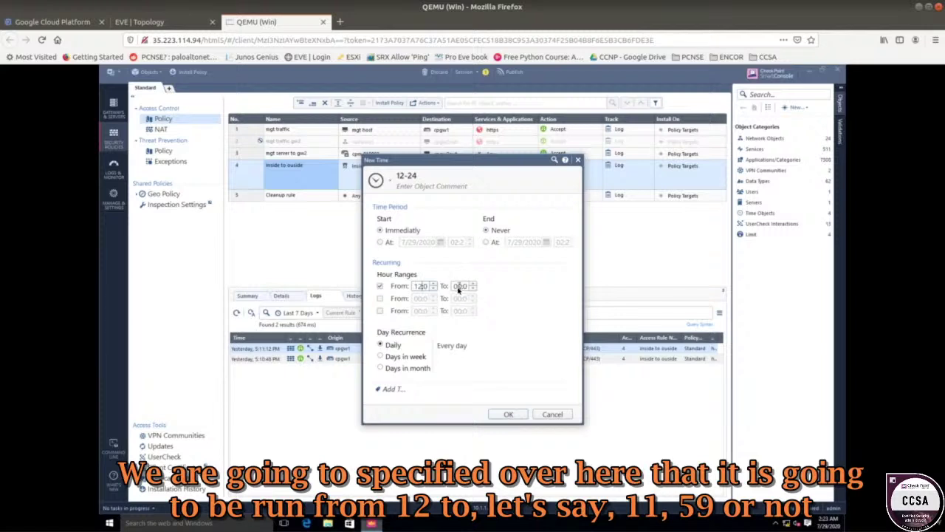
pyautogui.moveTo(455, 290); pyautogui.dragTo(478, 292)
pyautogui.write('11')
pyautogui.press('Left')
pyautogui.press('Left')
pyautogui.press('Left')
pyautogui.press('Left')
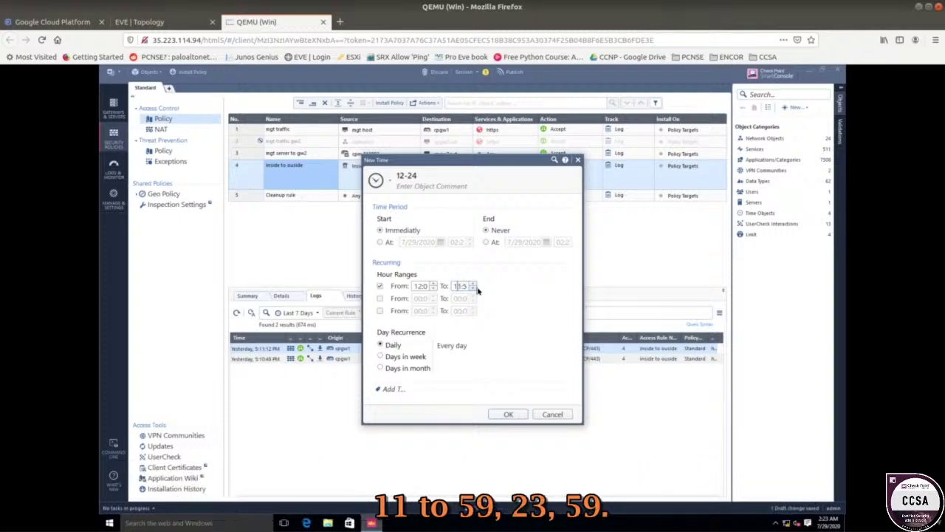
pyautogui.press('BackSpace')
pyautogui.press('BackSpace')
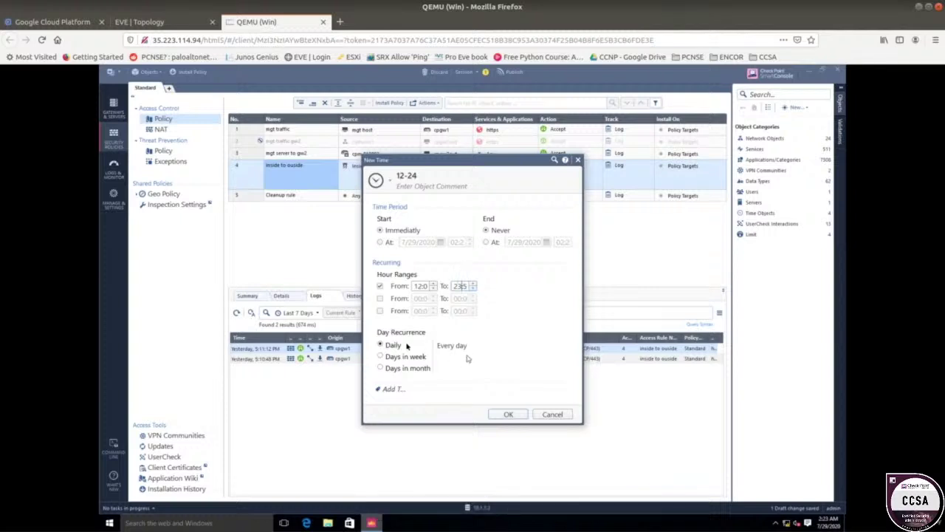
pyautogui.click(505, 414)
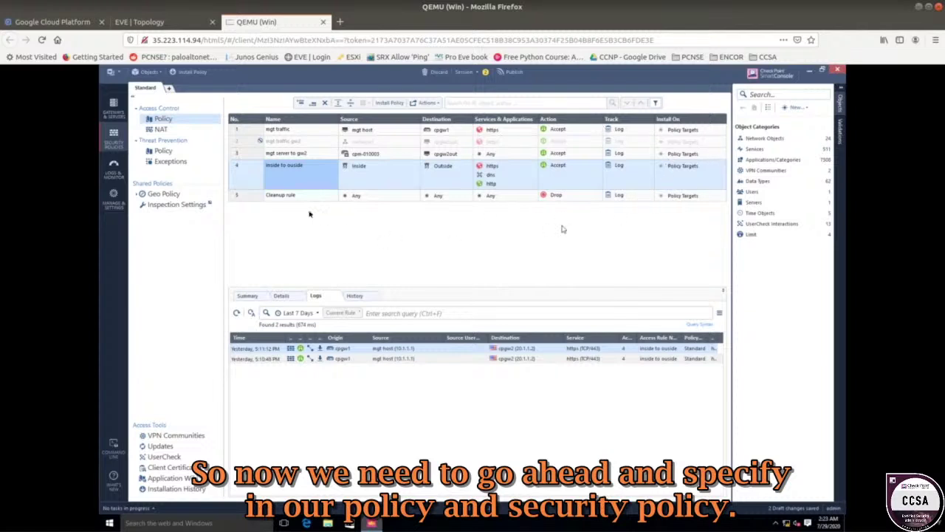
# - Review rules 2 and 4, then re-enable rule 2 mgt traffic gw2
pyautogui.click(283, 144)
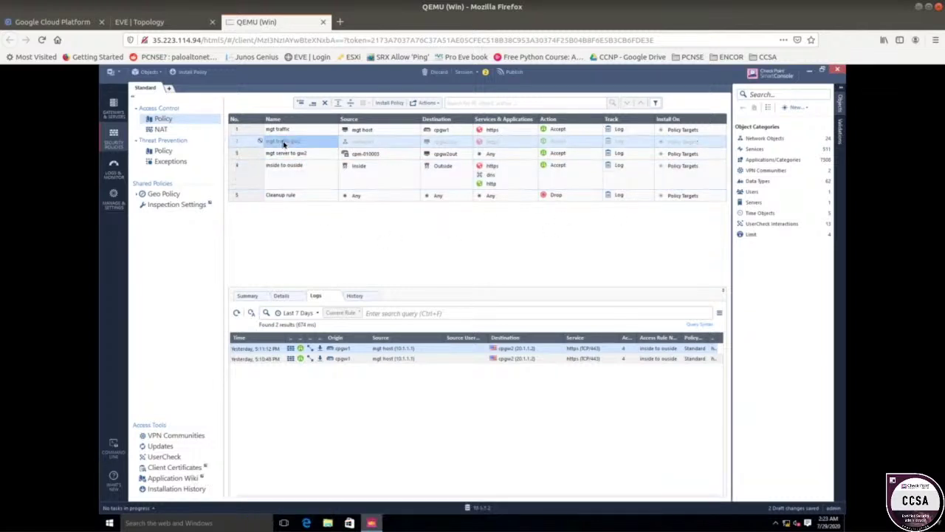
pyautogui.click(301, 177)
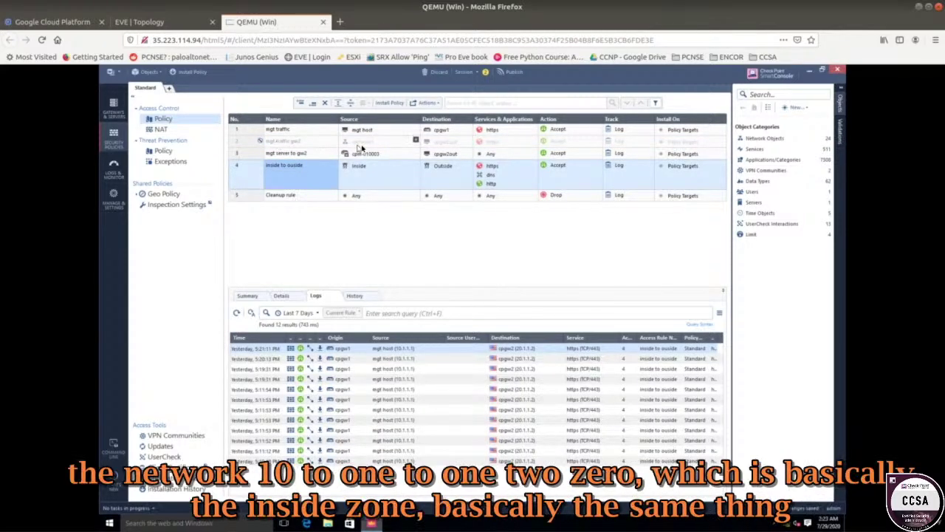
pyautogui.moveTo(365, 146)
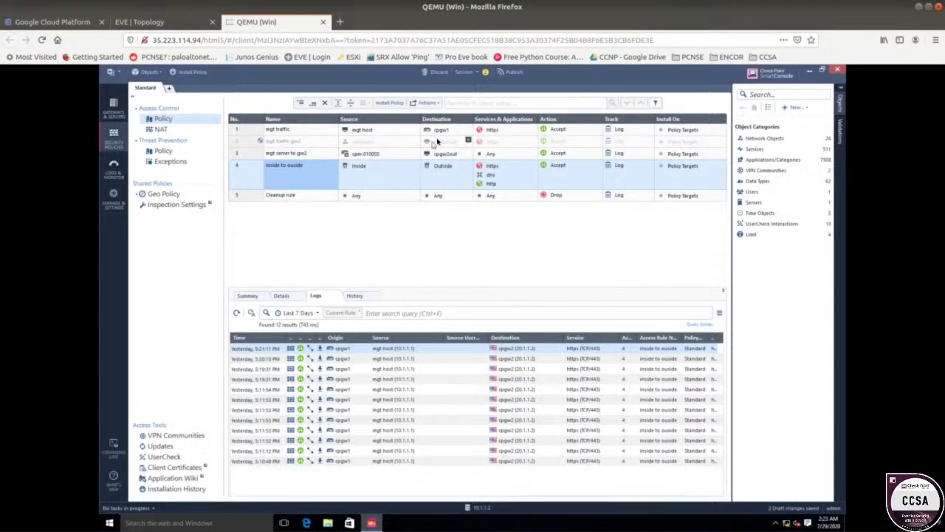
pyautogui.moveTo(446, 146)
pyautogui.click(456, 143)
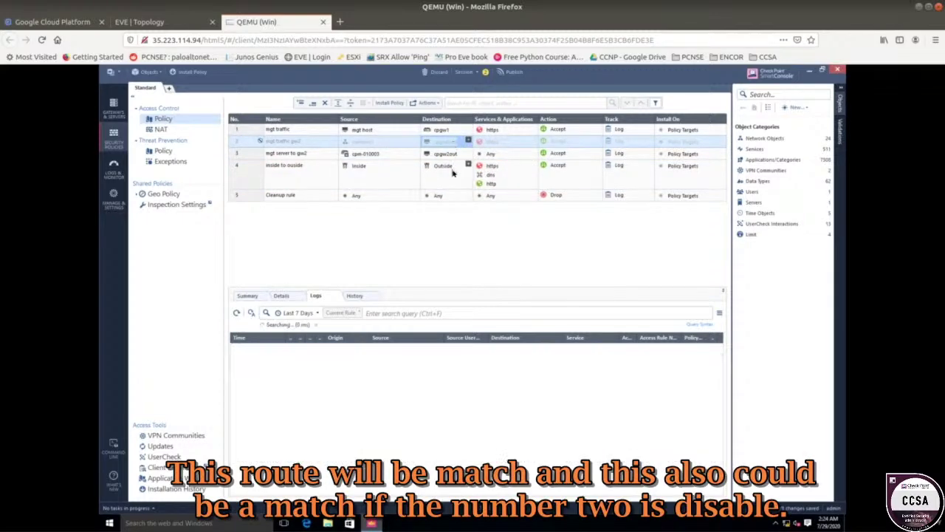
pyautogui.click(451, 169)
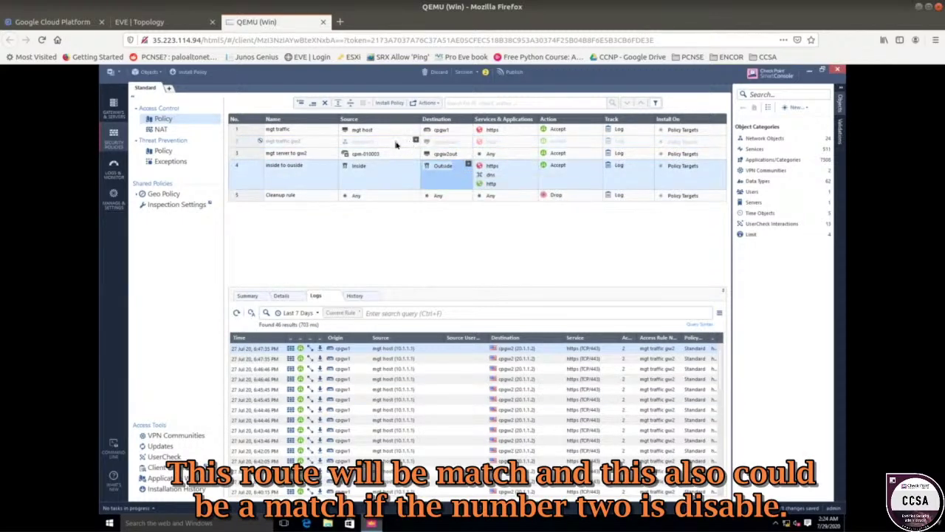
pyautogui.rightClick(249, 142)
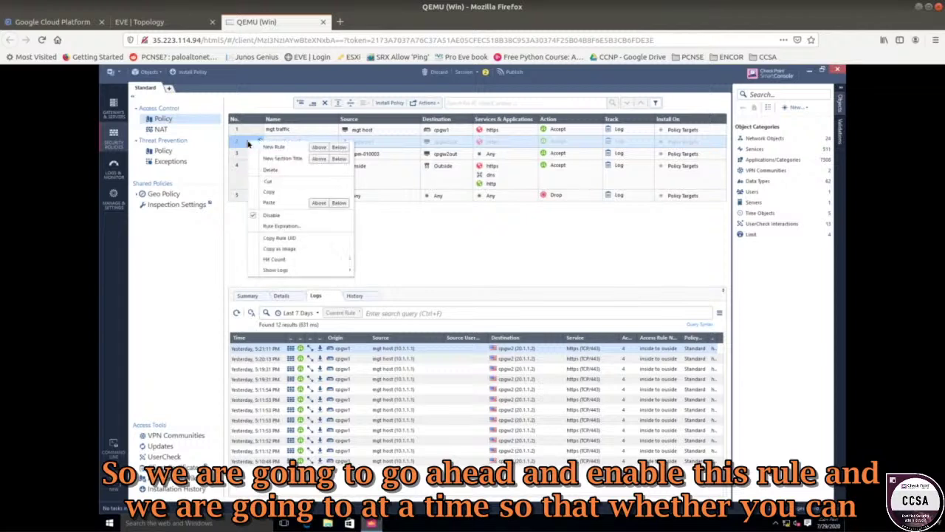
pyautogui.click(272, 216)
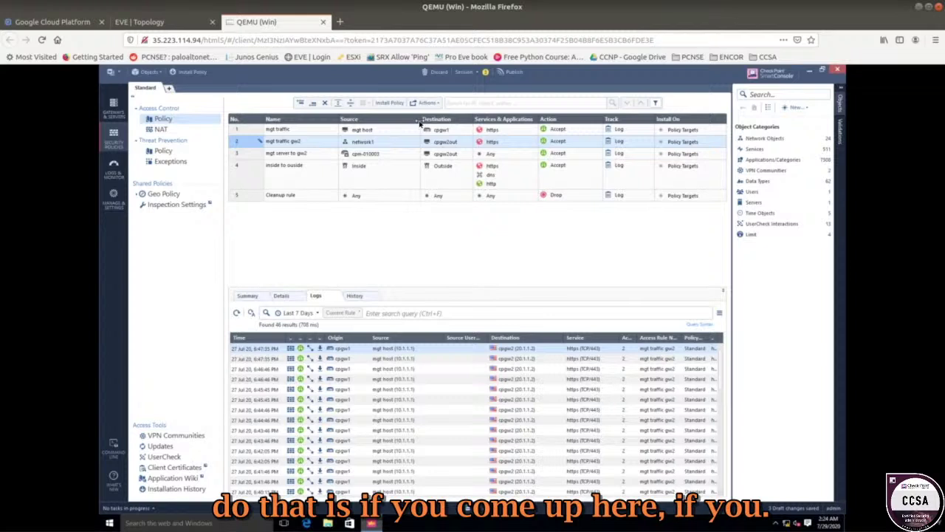
# - Narrow the Source column and add a Time column to the rule table
pyautogui.moveTo(420, 123); pyautogui.dragTo(405, 124)
pyautogui.rightClick(444, 123)
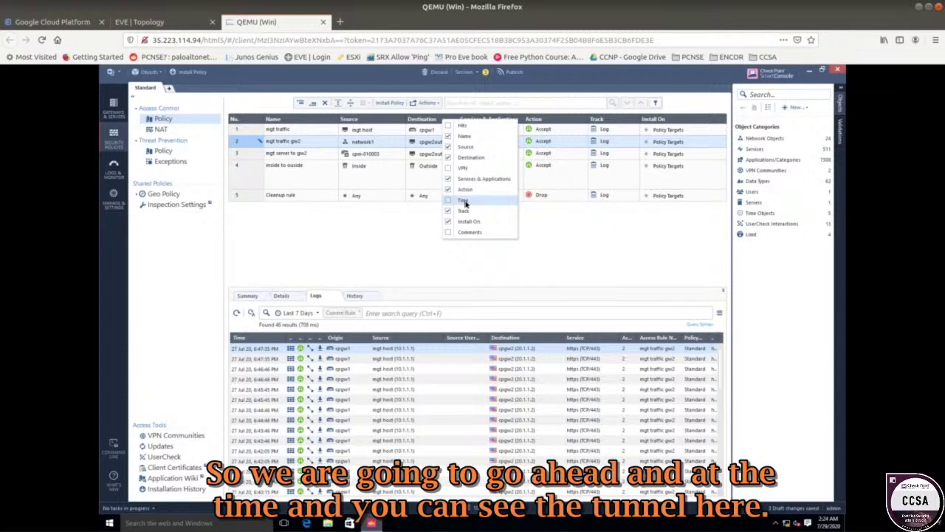
pyautogui.click(463, 200)
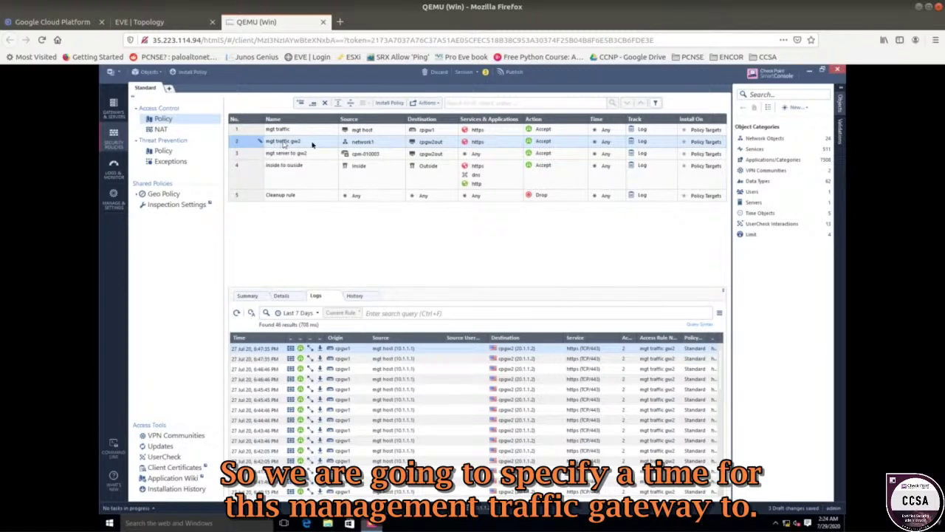
# - Set rule 2's Time to 0-12 and rule 4's Time to 12-24
pyautogui.click(621, 142)
pyautogui.click(622, 141)
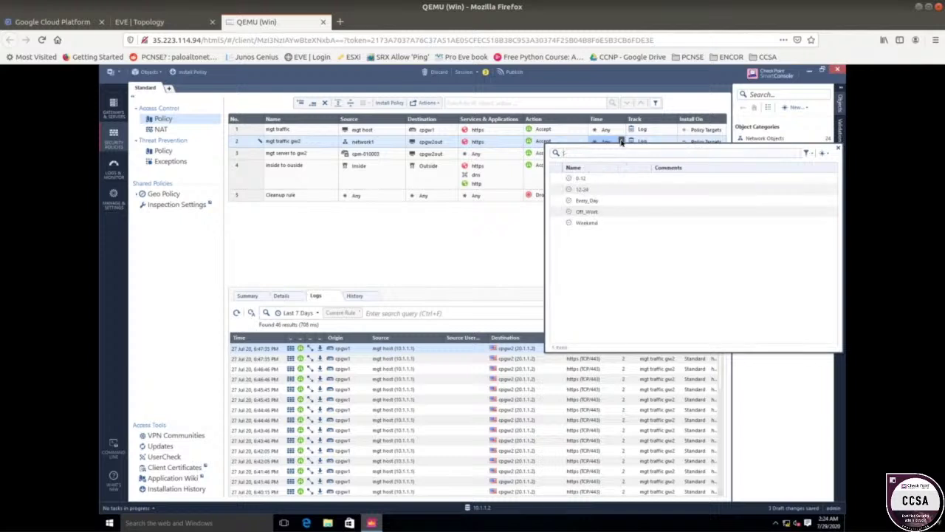
pyautogui.click(580, 182)
pyautogui.click(584, 165)
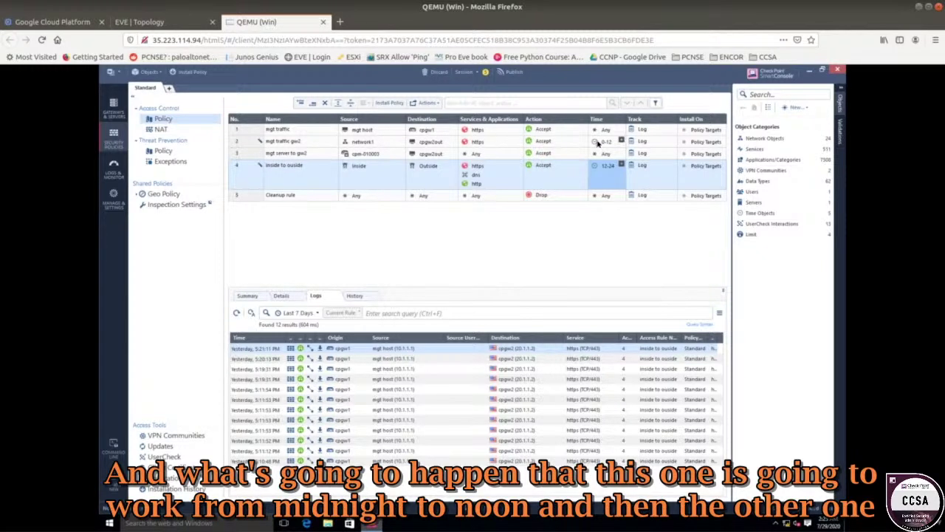
pyautogui.moveTo(610, 144)
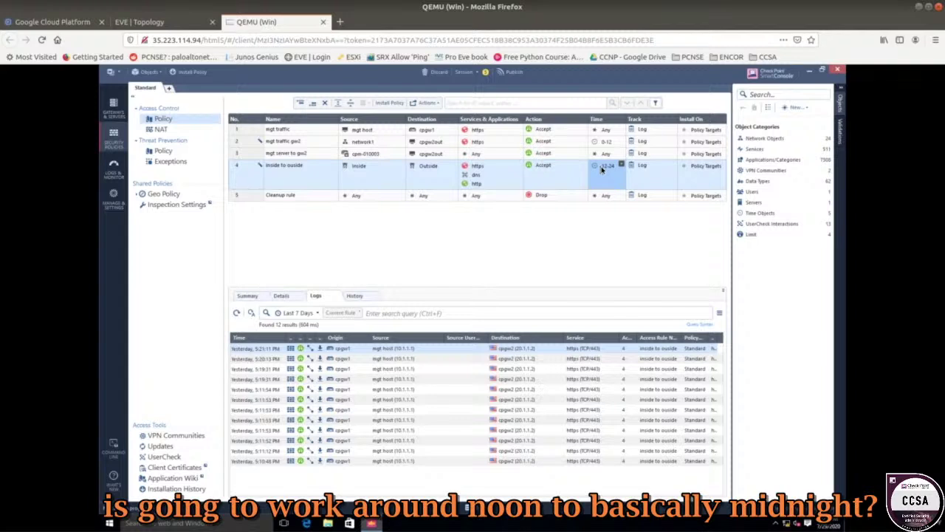
pyautogui.moveTo(602, 169)
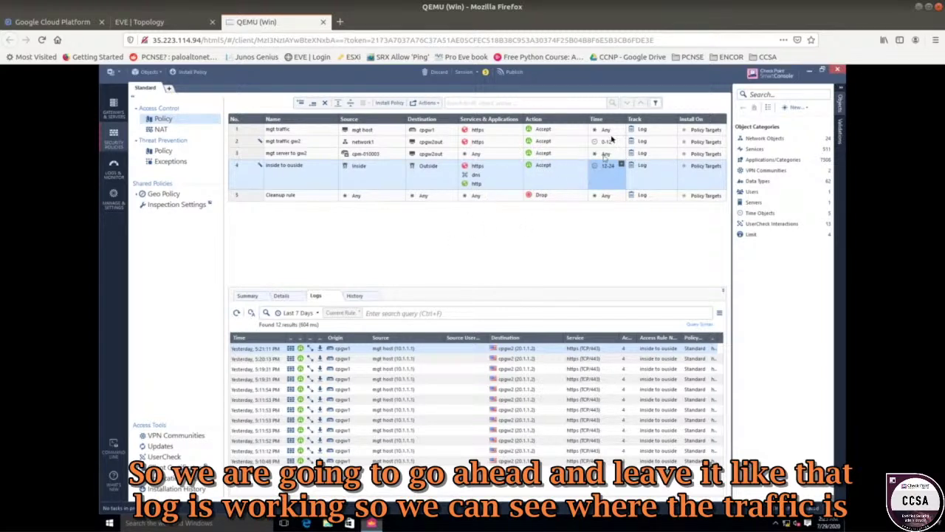
pyautogui.click(499, 142)
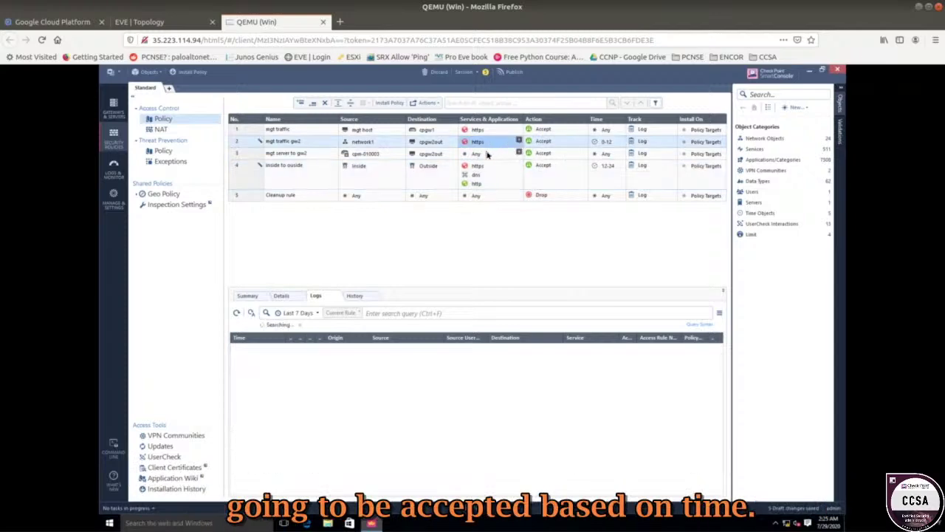
pyautogui.click(486, 171)
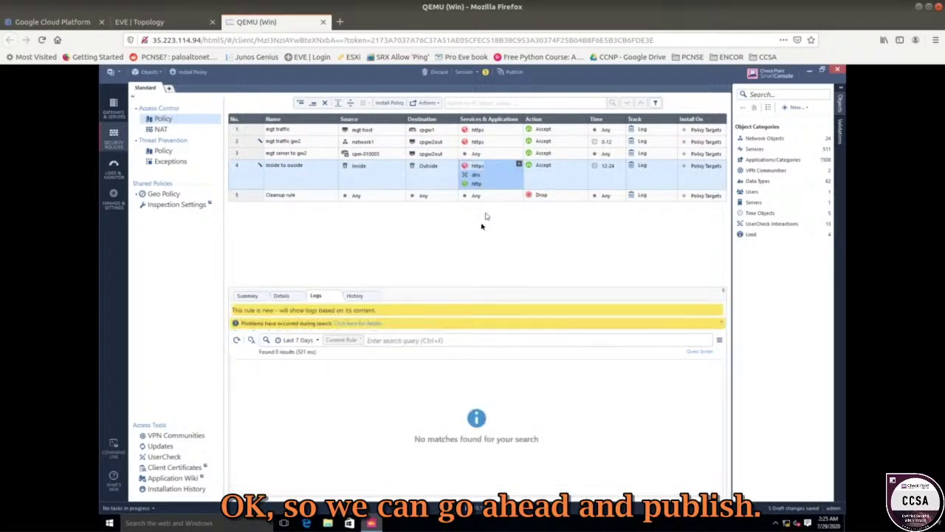
# - Publish the five draft changes and install the Standard policy on cpgw1 only
pyautogui.click(511, 74)
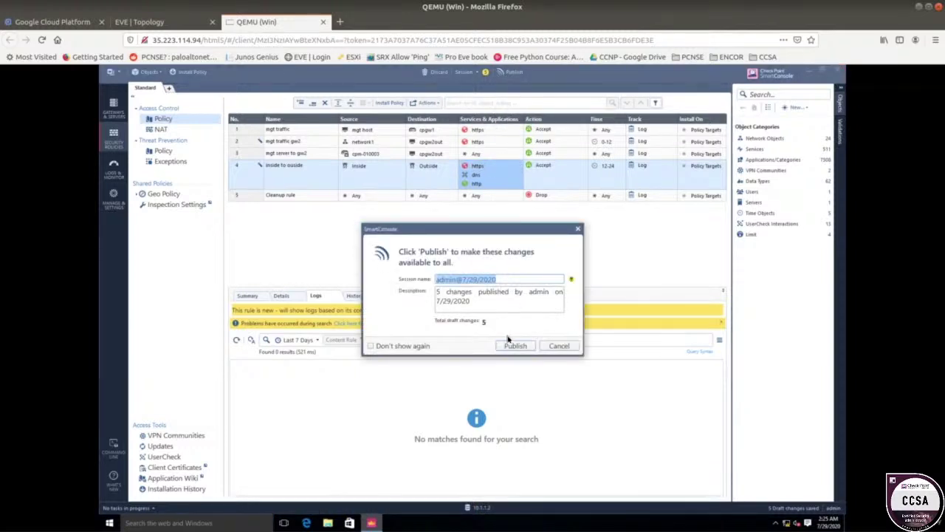
pyautogui.click(508, 344)
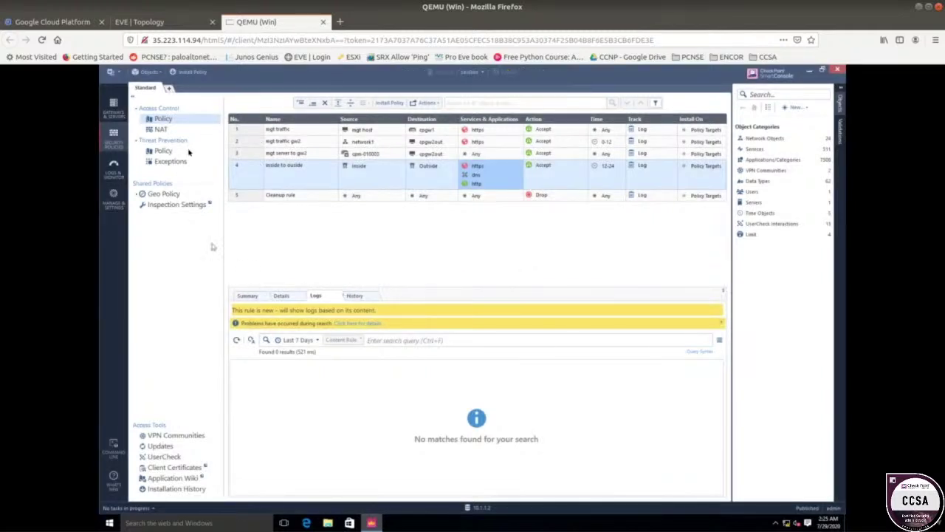
pyautogui.click(205, 76)
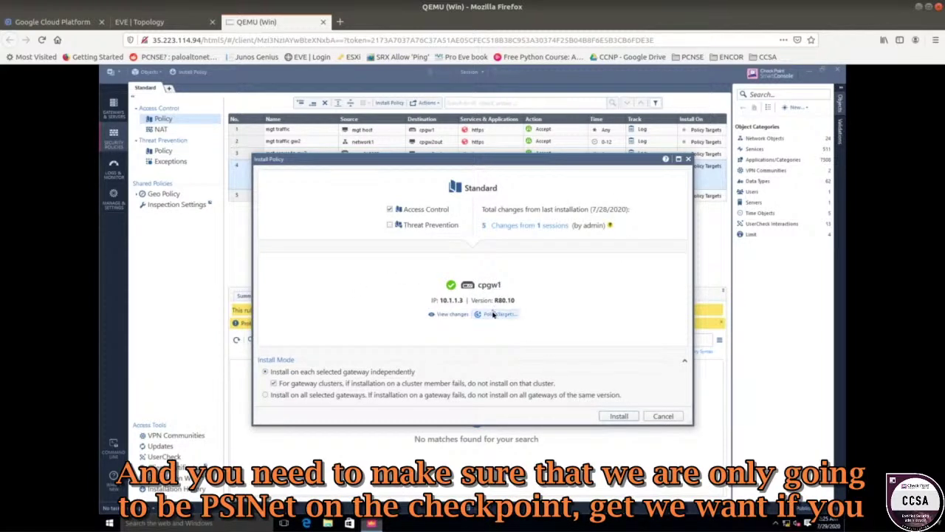
pyautogui.click(496, 314)
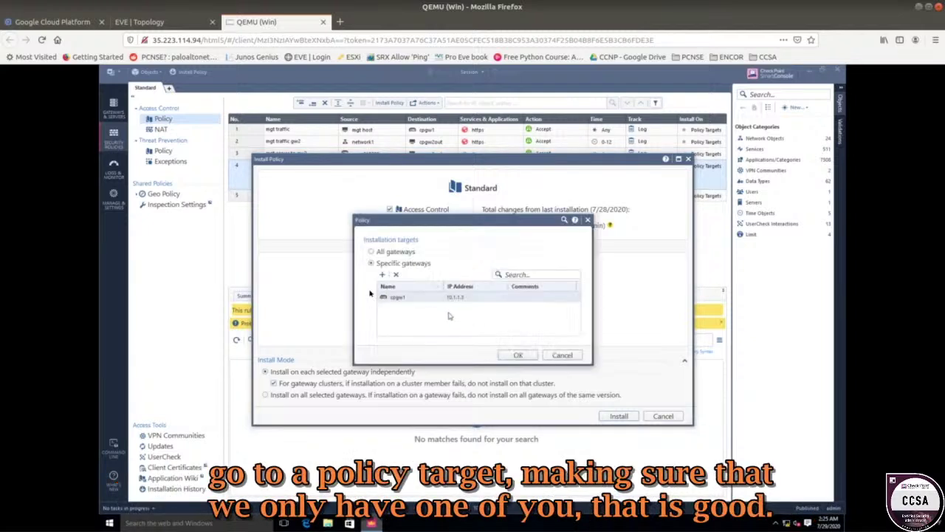
pyautogui.click(518, 355)
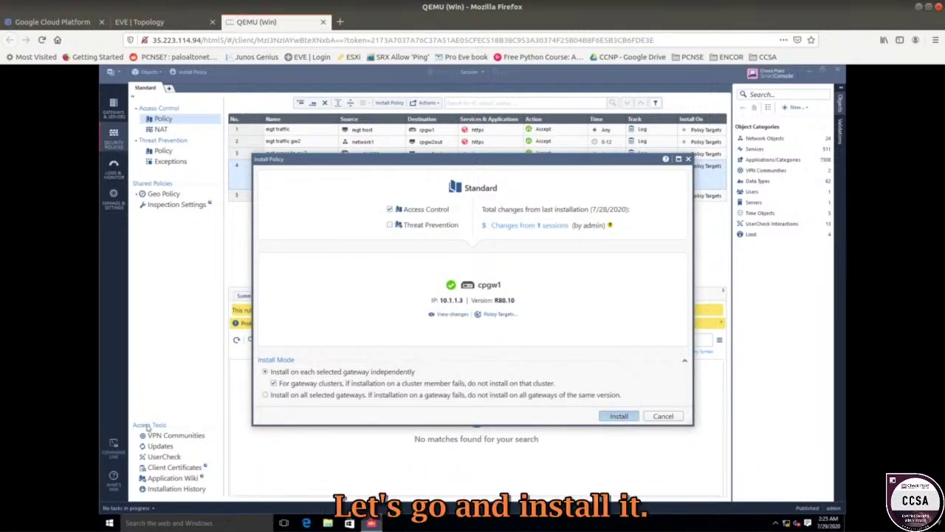
pyautogui.press('Return')
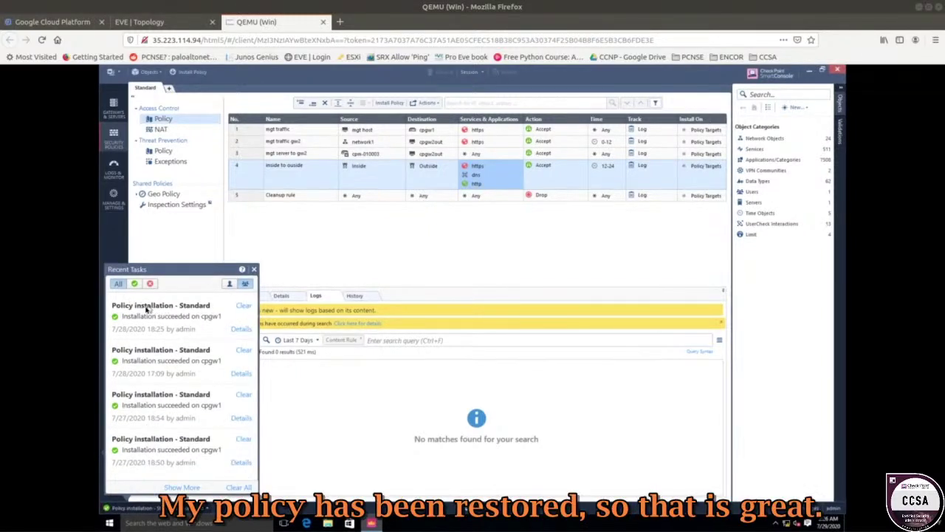
pyautogui.click(359, 260)
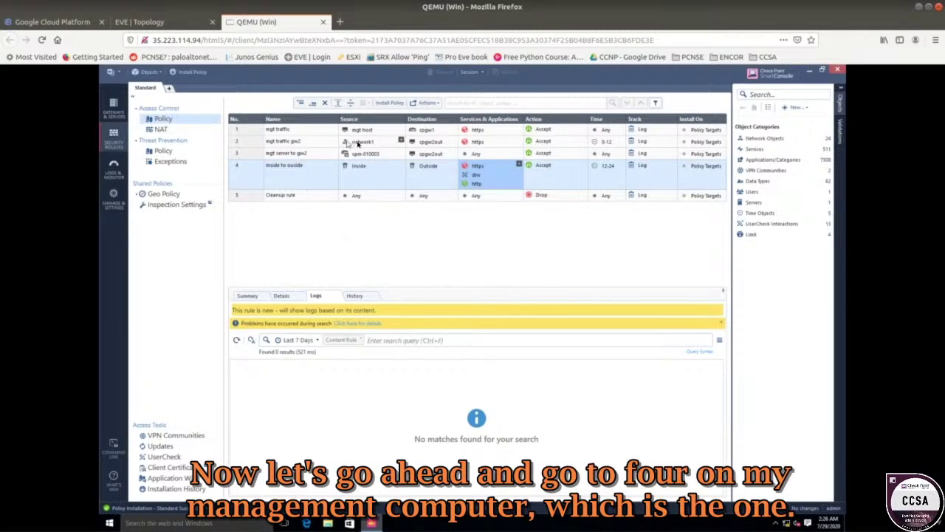
pyautogui.moveTo(358, 144)
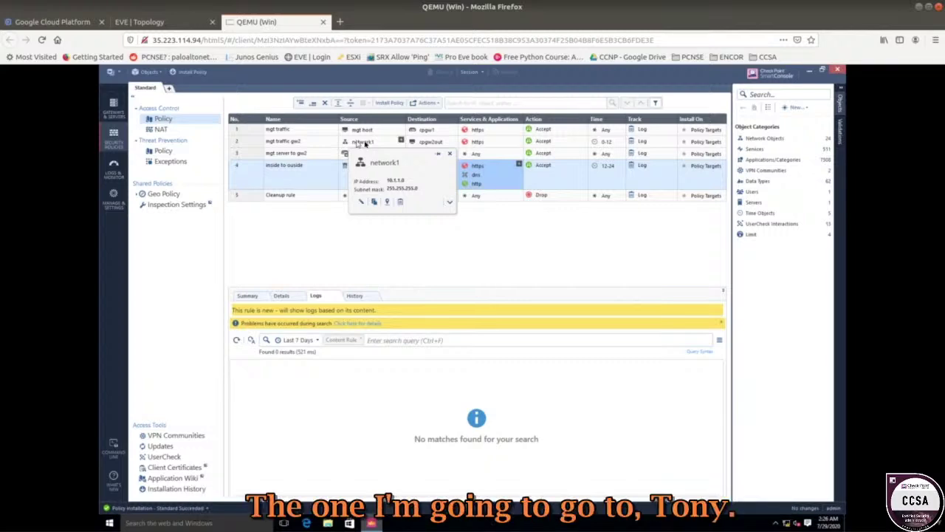
pyautogui.moveTo(427, 143)
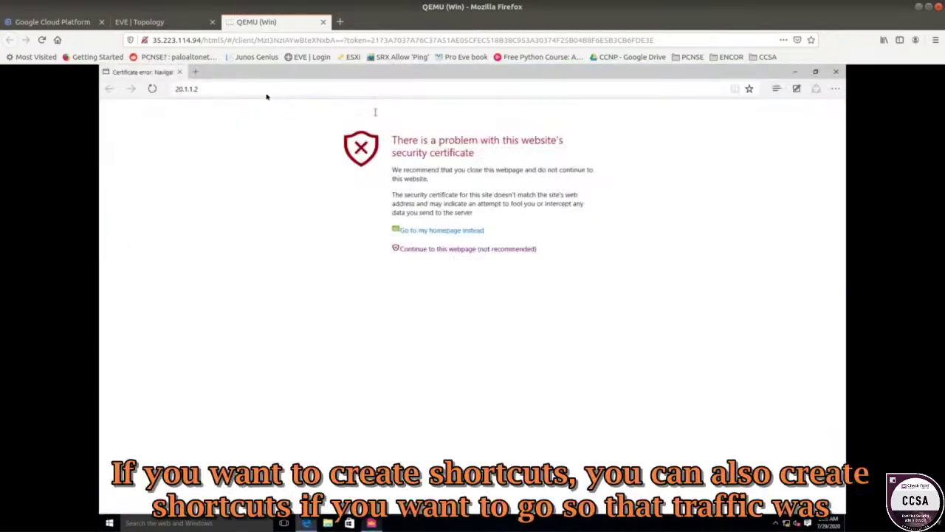
pyautogui.click(215, 95)
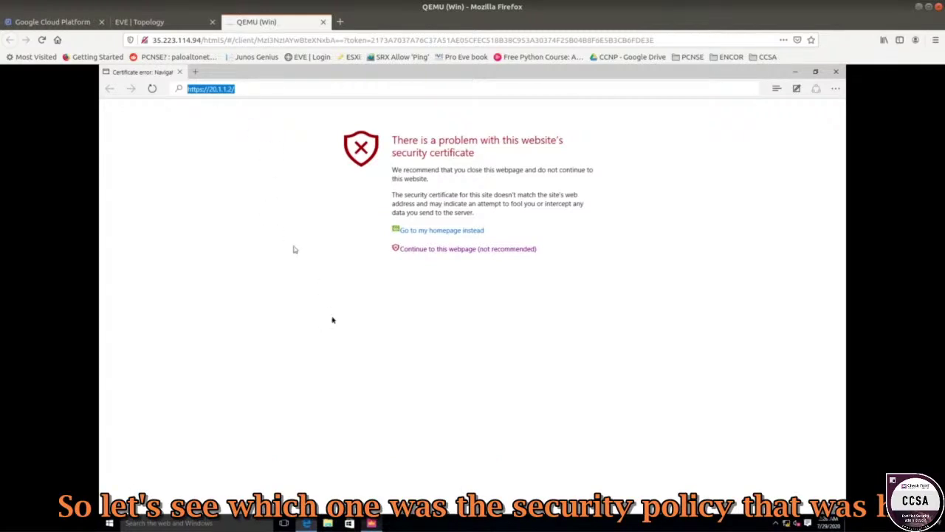
pyautogui.click(373, 523)
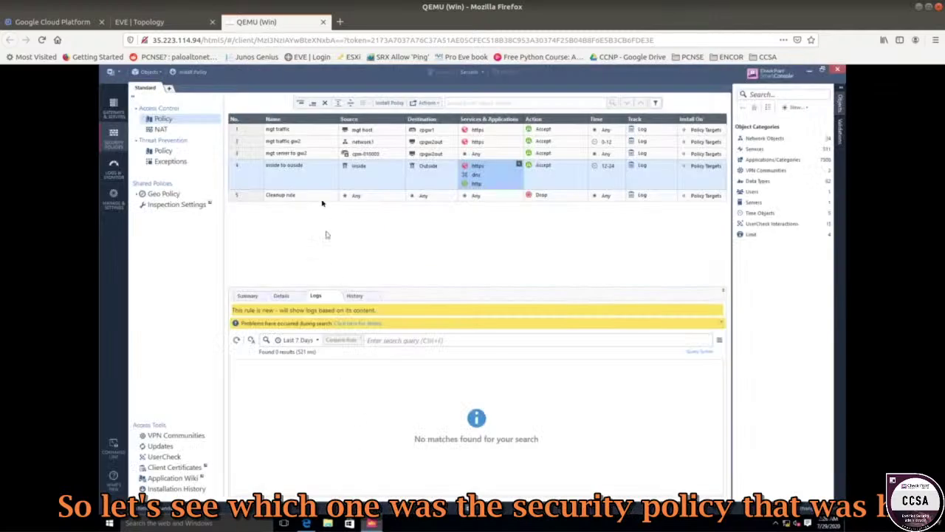
# - Compare the logs of rule 2 mgt traffic gw2 (46 hits) and rule 4 (13 hits)
pyautogui.click(300, 145)
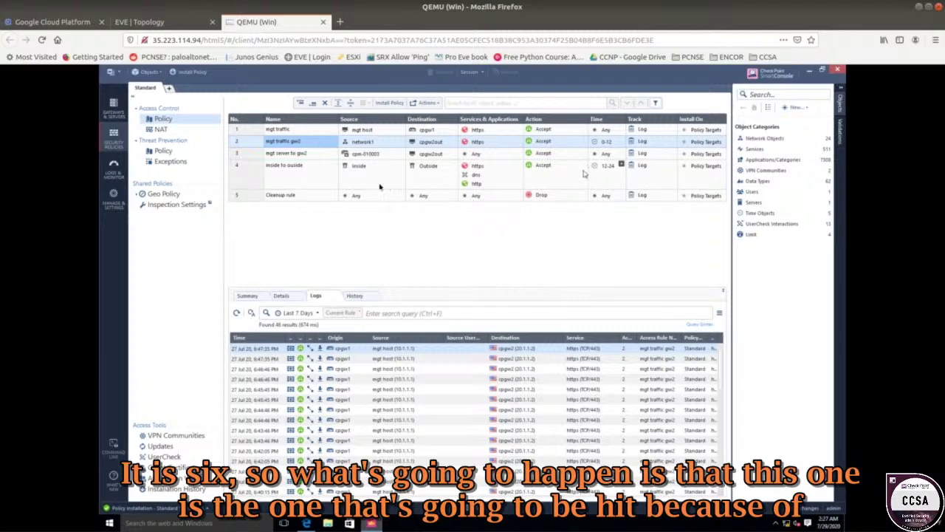
pyautogui.click(297, 177)
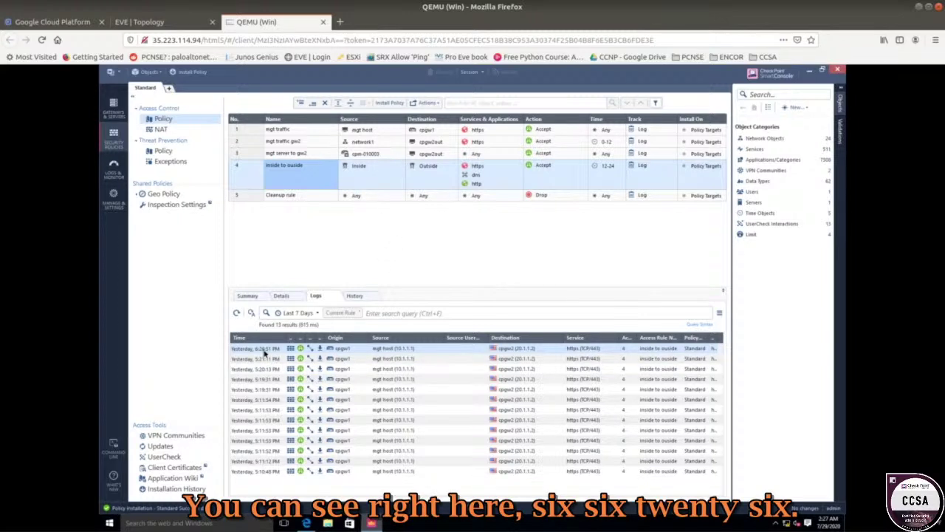
pyautogui.click(290, 142)
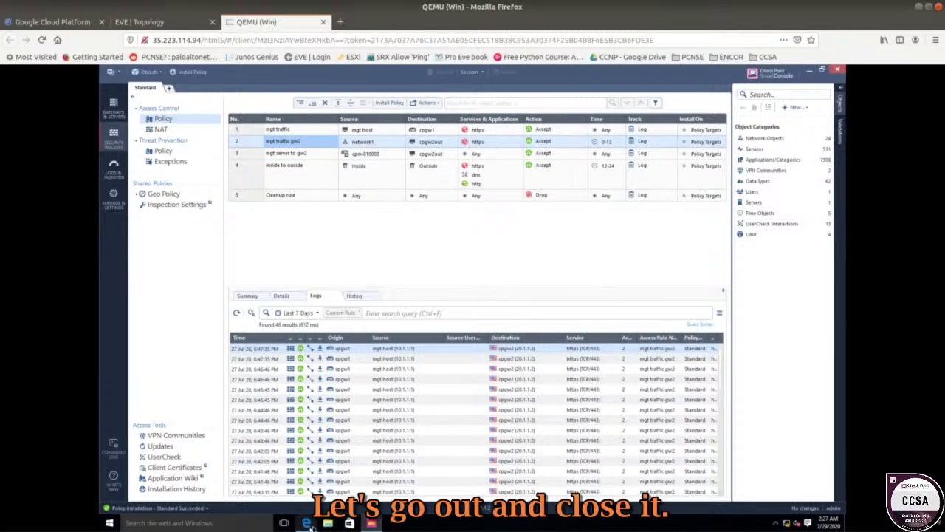
# - Close the Edge test window, relaunch the CPGW2 shortcut, and close it again
pyautogui.rightClick(306, 523)
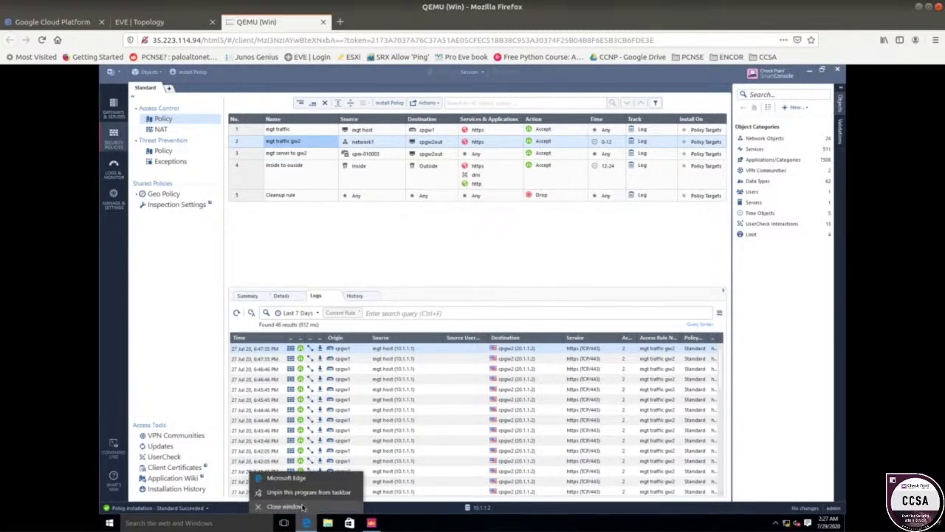
pyautogui.click(810, 72)
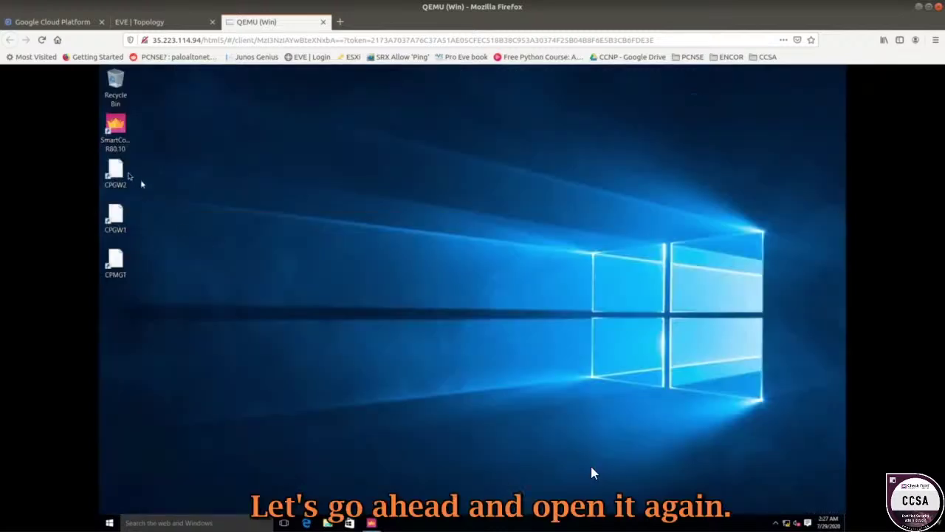
pyautogui.doubleClick(128, 175)
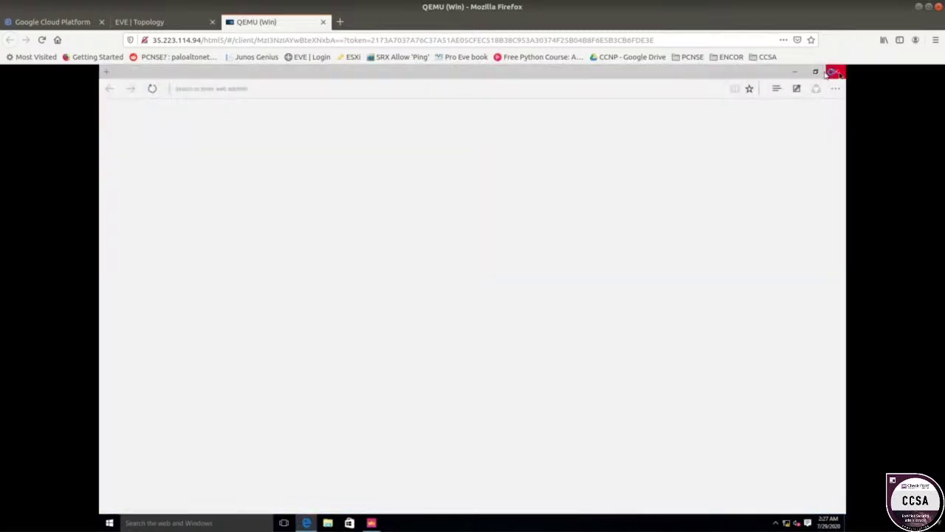
pyautogui.click(839, 74)
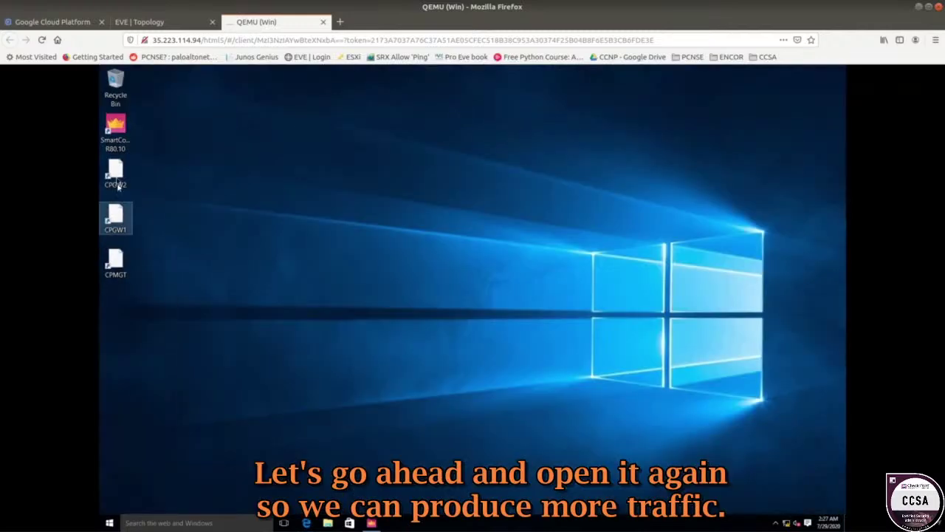
# - Reopen 20.1.1.2 via the CPGW2 shortcut for fresh traffic, then return to SmartConsole
pyautogui.doubleClick(118, 185)
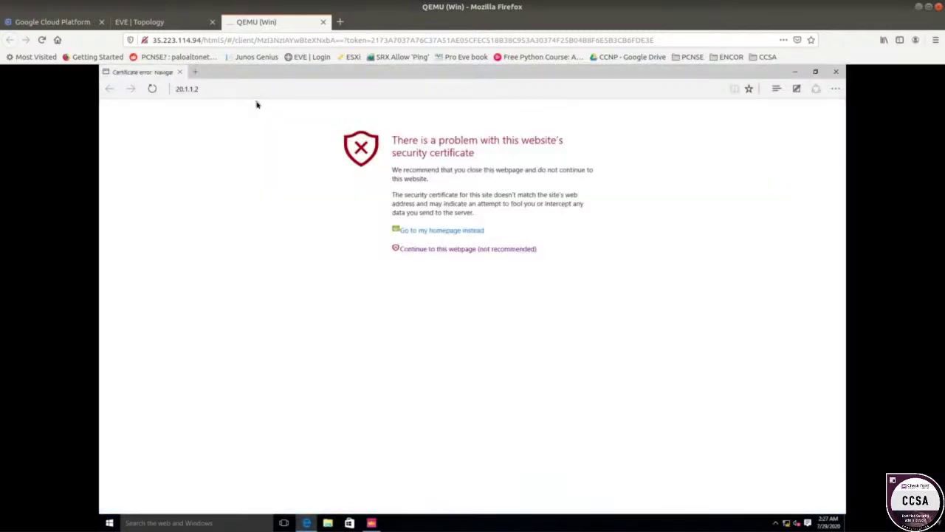
pyautogui.click(305, 523)
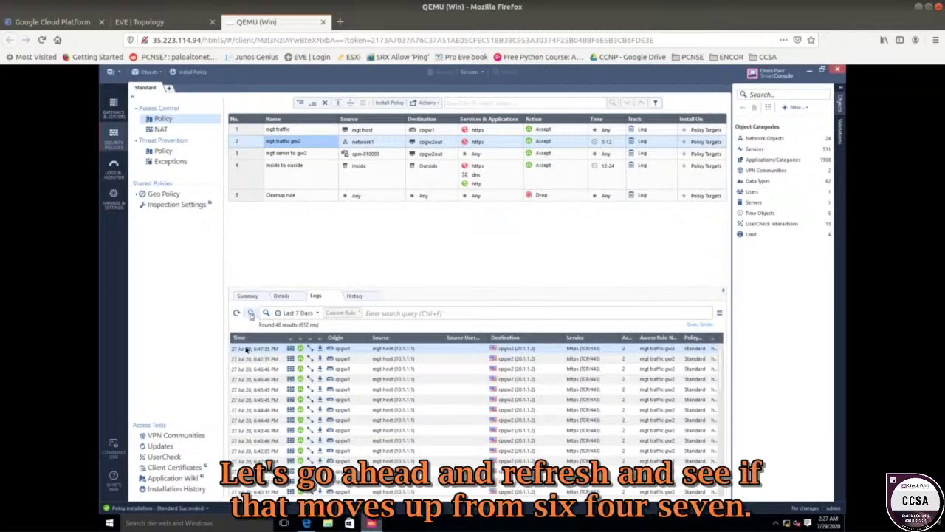
# - Refresh the logs for rule 4 (now 14 hits) and rule 2 (still 46)
pyautogui.click(237, 314)
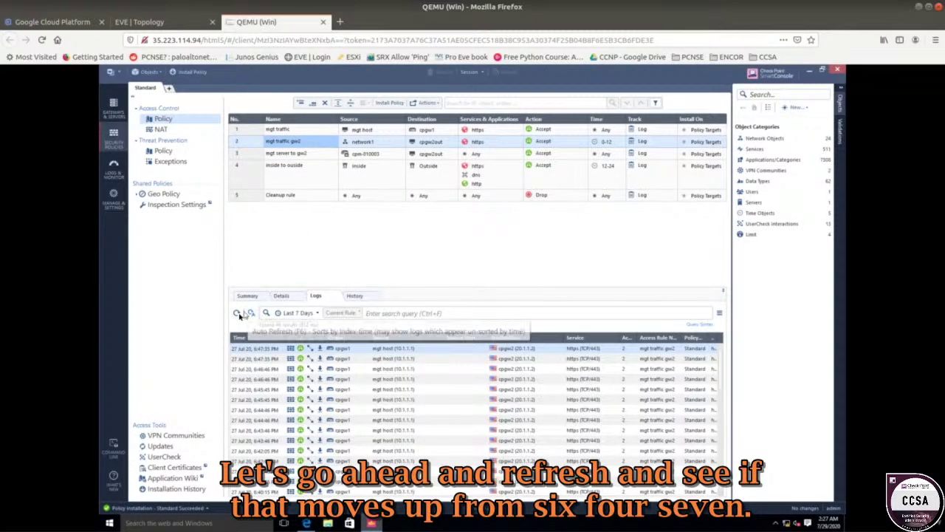
pyautogui.click(237, 314)
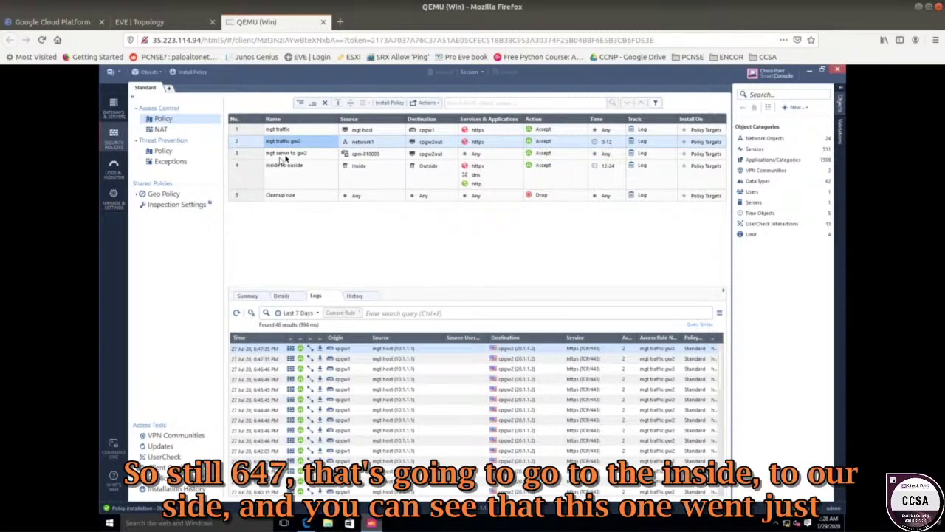
pyautogui.click(289, 181)
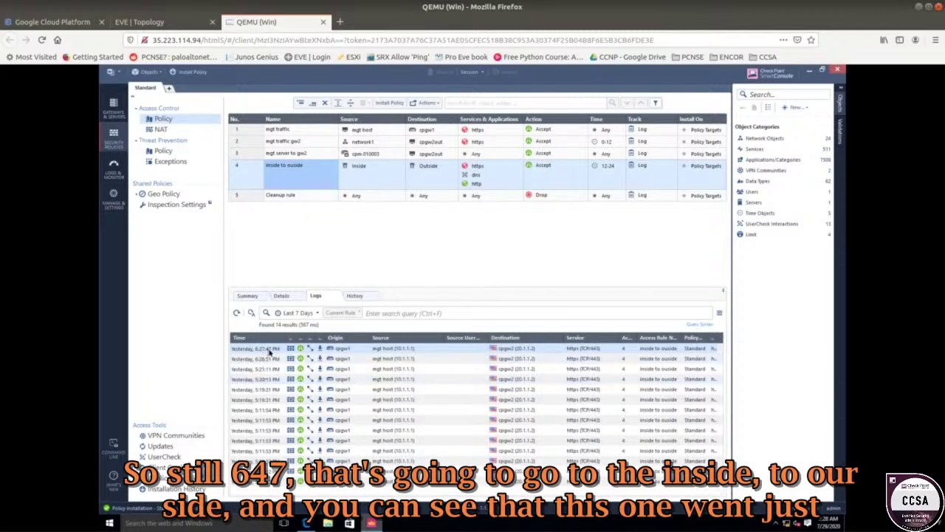
pyautogui.click(237, 313)
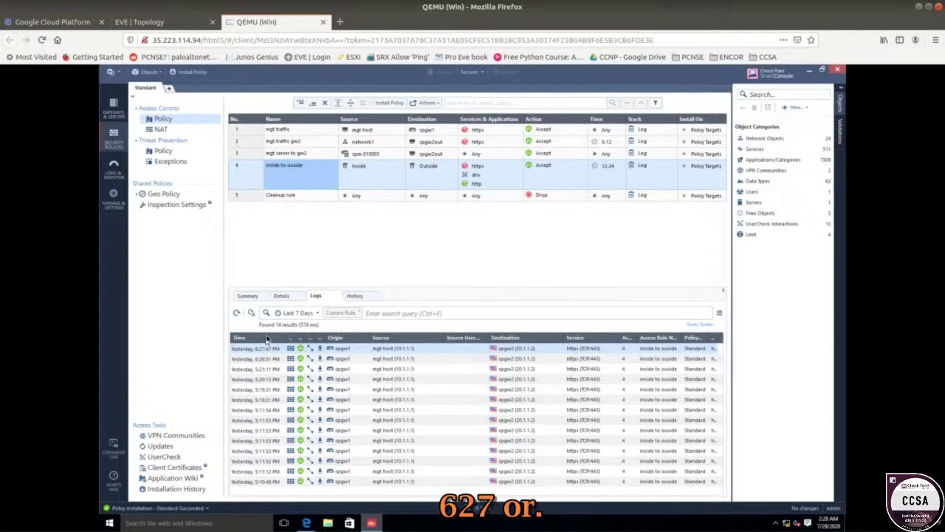
pyautogui.click(255, 144)
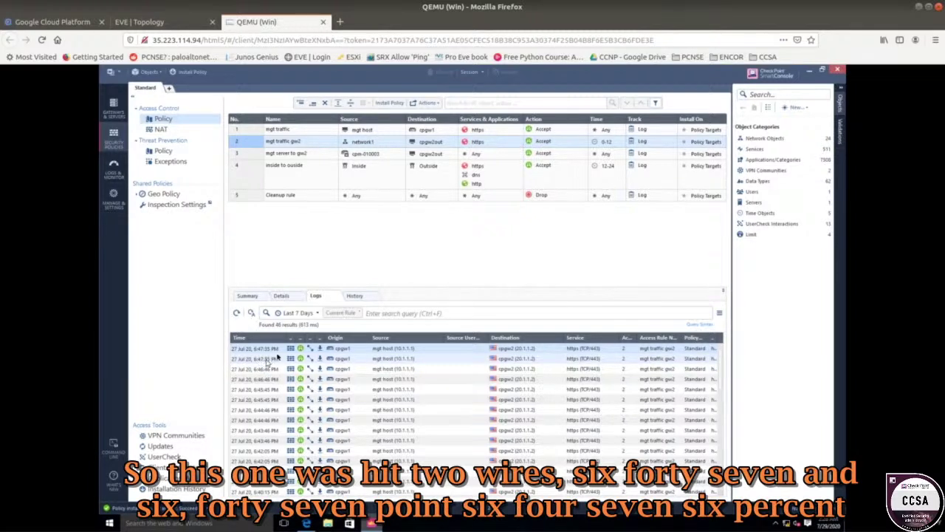
# - Refresh mgt traffic gw2's logs and load the 20.1.1.2 page past the certificate warning
pyautogui.click(237, 313)
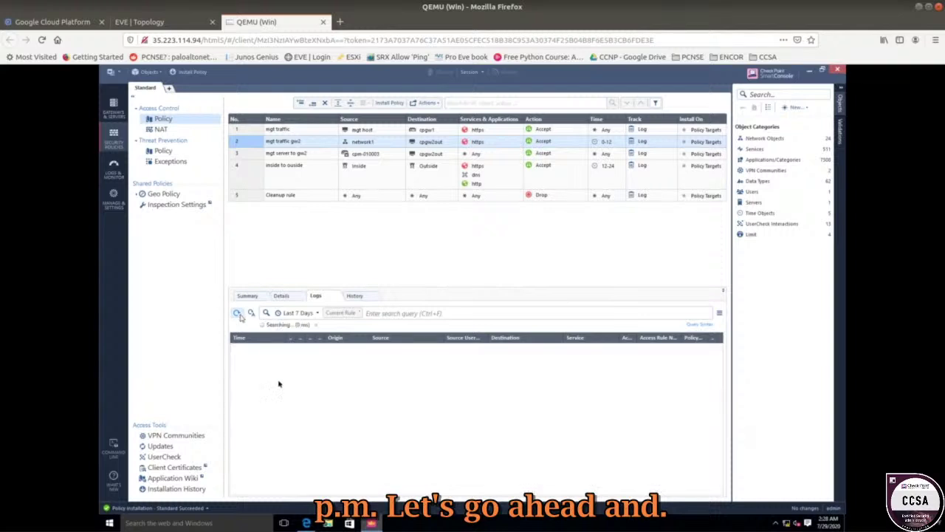
pyautogui.click(307, 523)
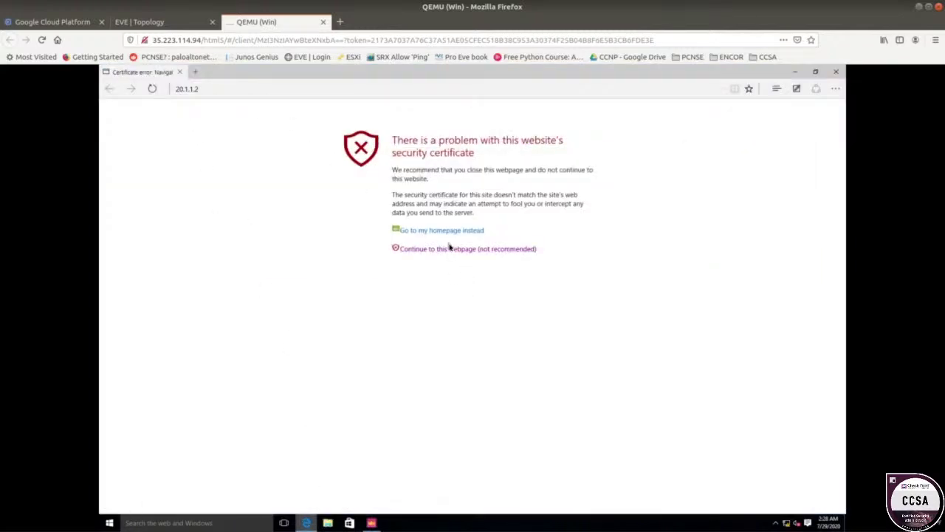
pyautogui.click(449, 248)
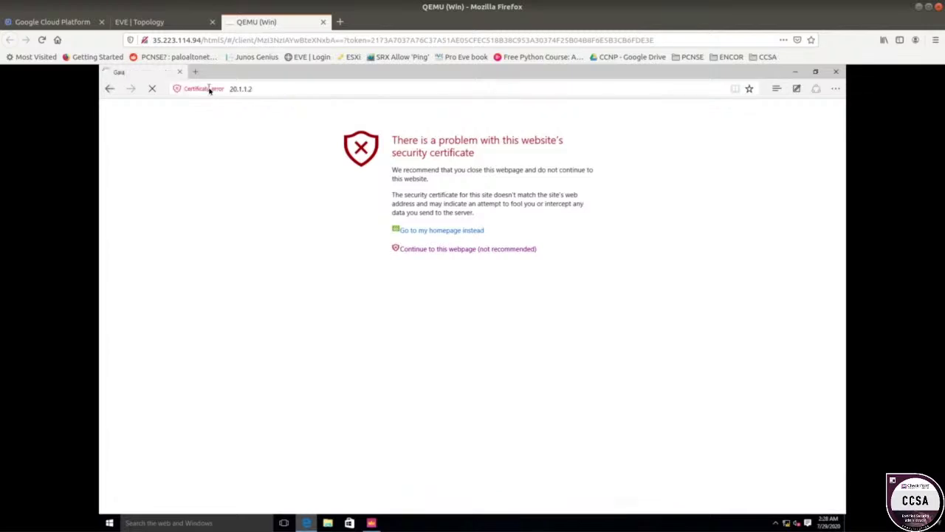
pyautogui.click(201, 89)
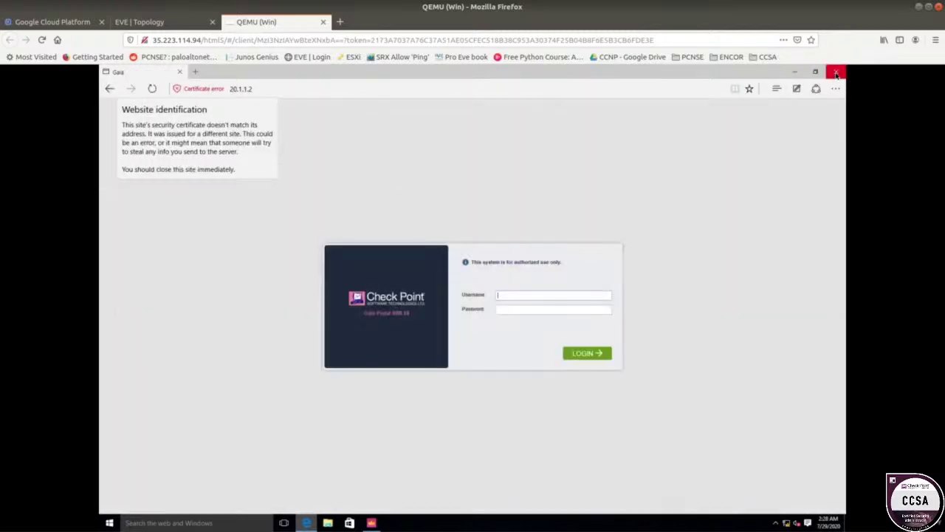
pyautogui.click(835, 72)
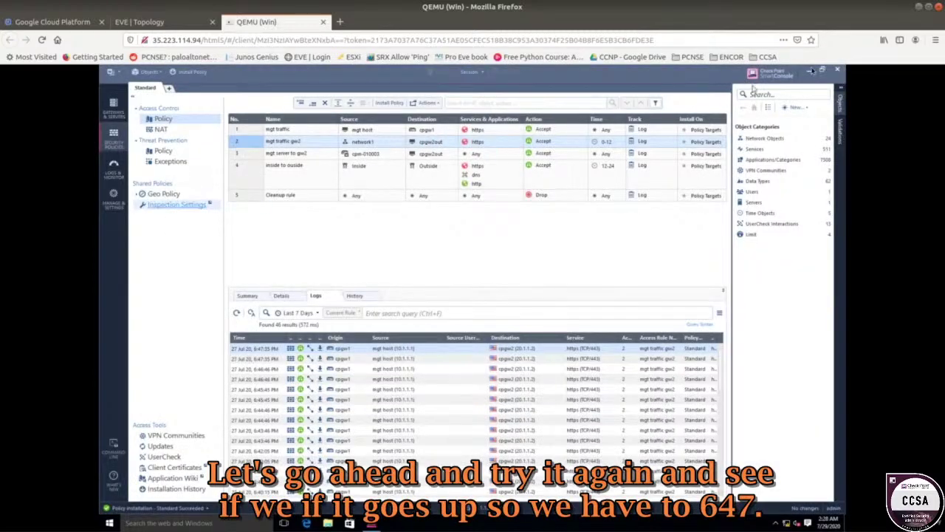
# - Reopen the CPGW2 shortcut, proceed past the certificate warning to Gaia, and return to SmartConsole
pyautogui.click(809, 70)
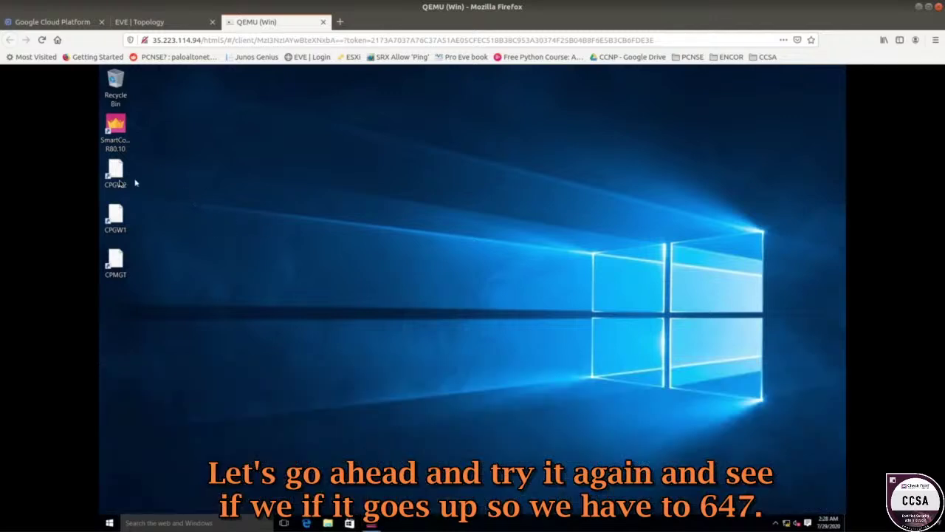
pyautogui.doubleClick(118, 181)
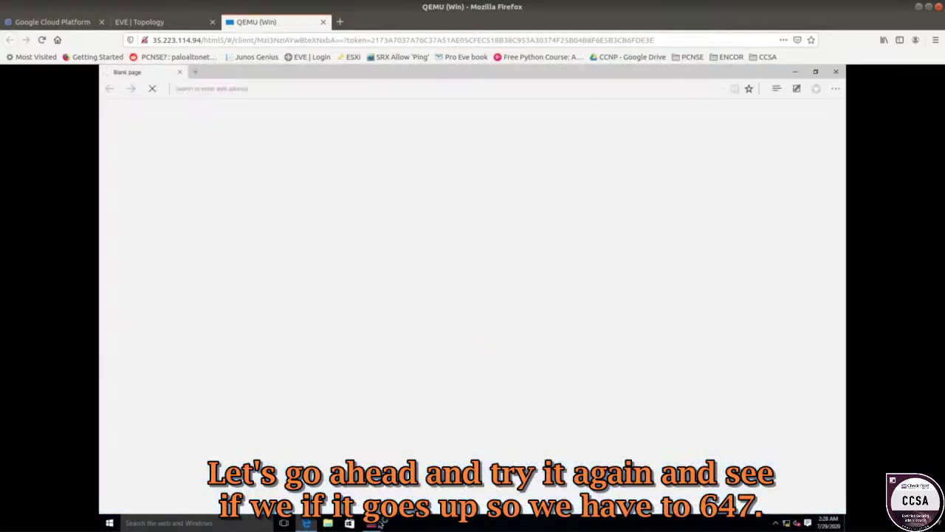
pyautogui.click(373, 523)
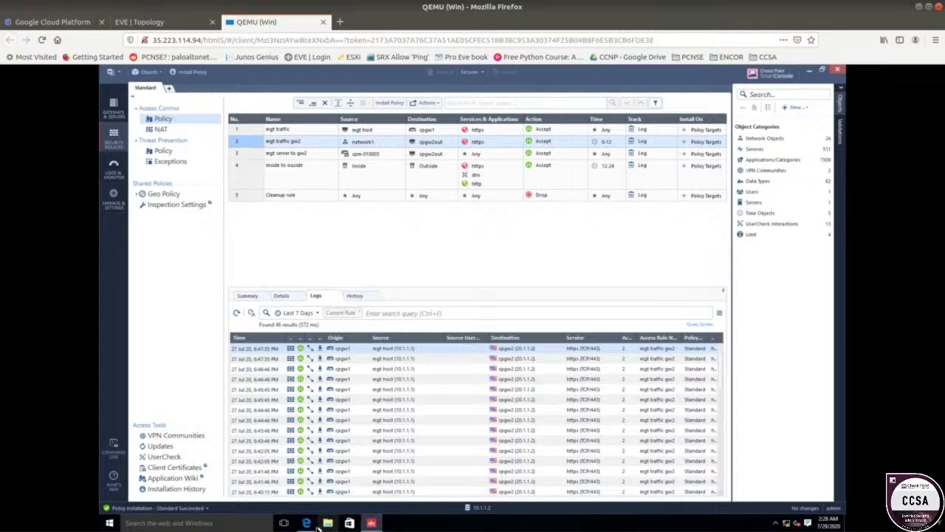
pyautogui.click(306, 523)
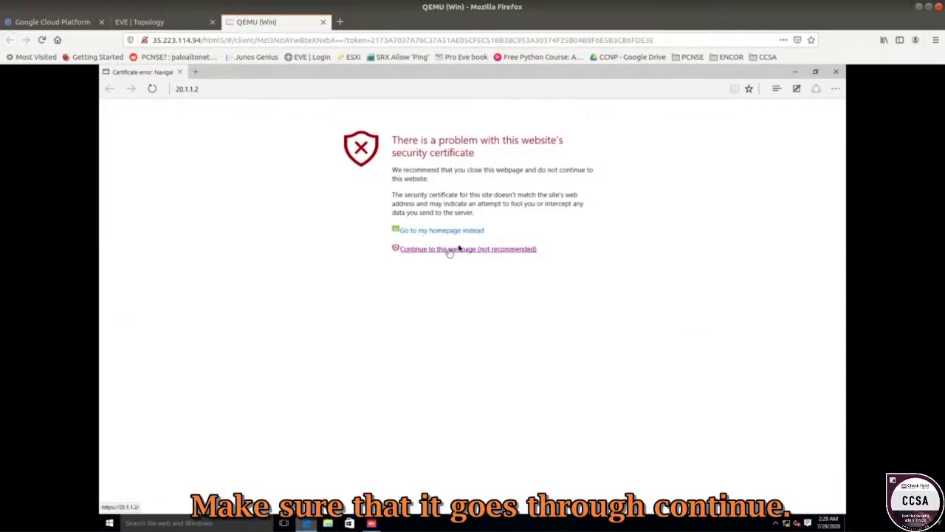
pyautogui.click(386, 249)
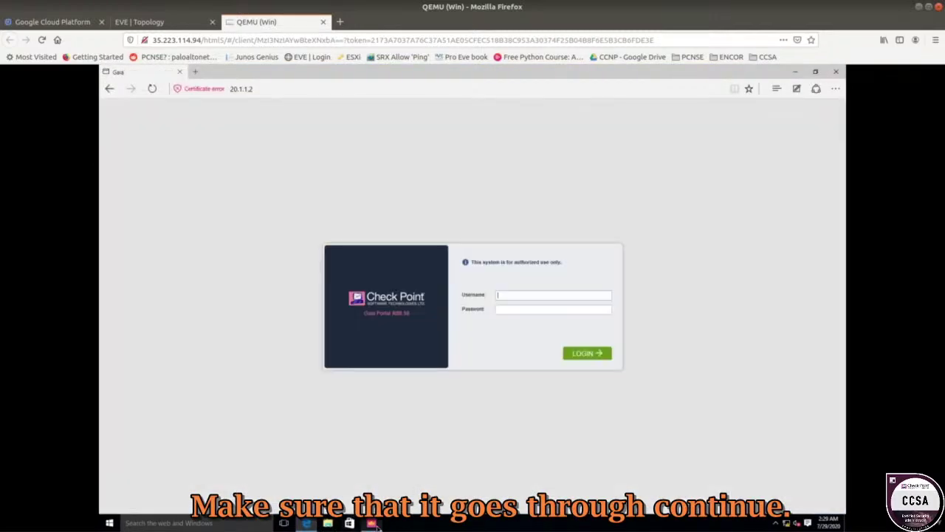
pyautogui.click(376, 525)
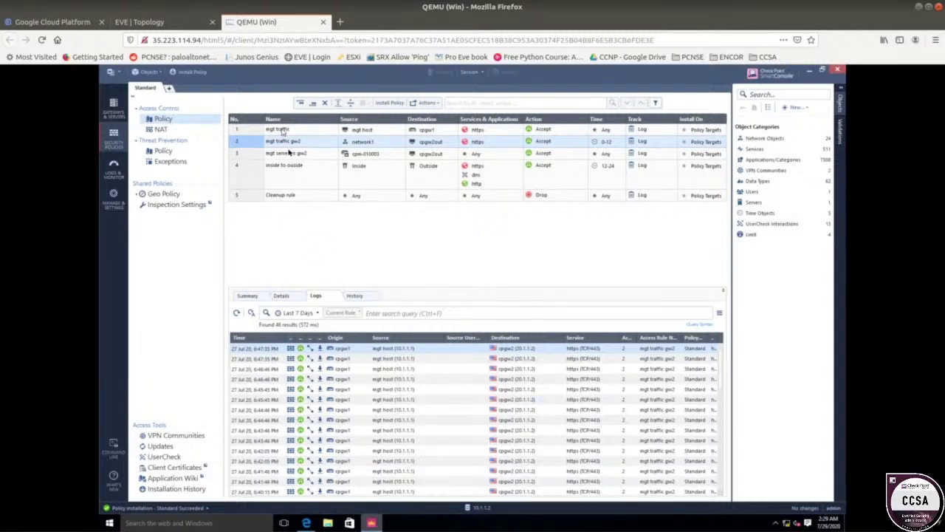
# - Refresh the logs and review rule 4 'inside to outside' hits (17) under its 12-24 time object
pyautogui.click(237, 313)
pyautogui.click(280, 175)
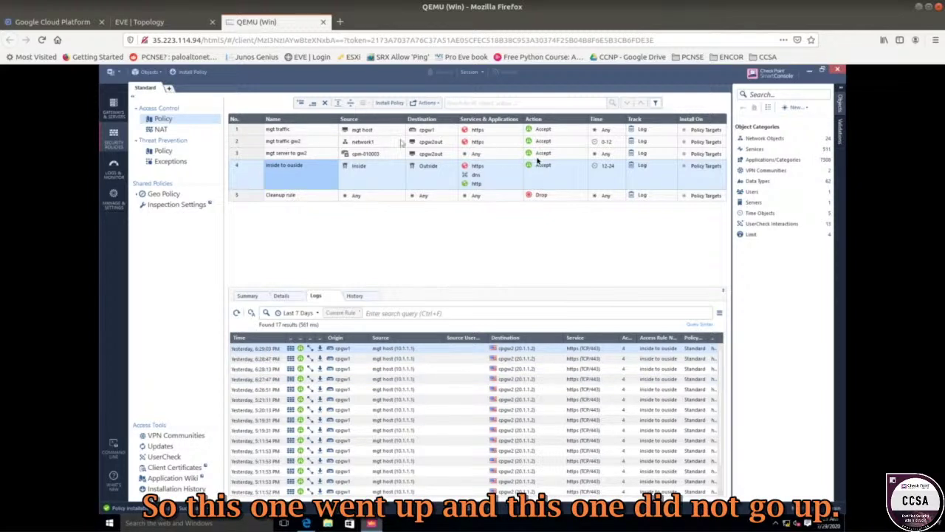
pyautogui.moveTo(604, 166)
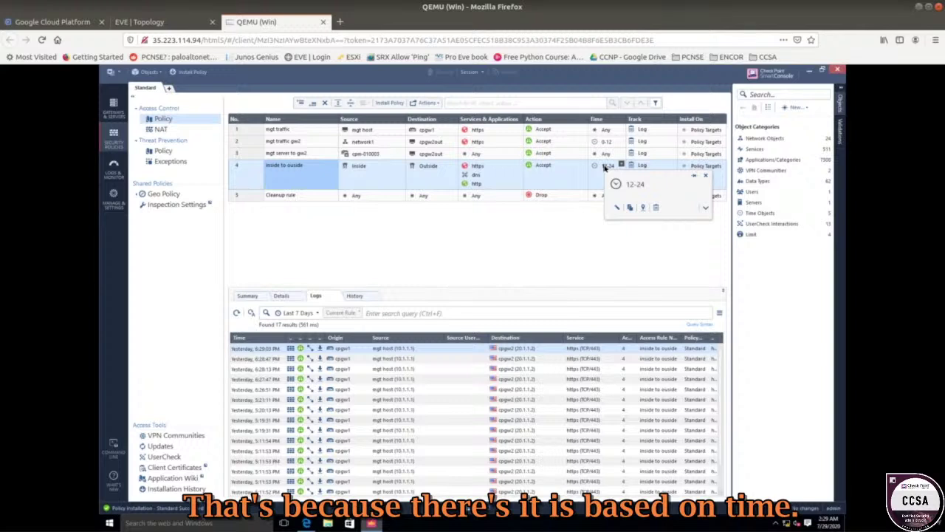
pyautogui.moveTo(598, 144)
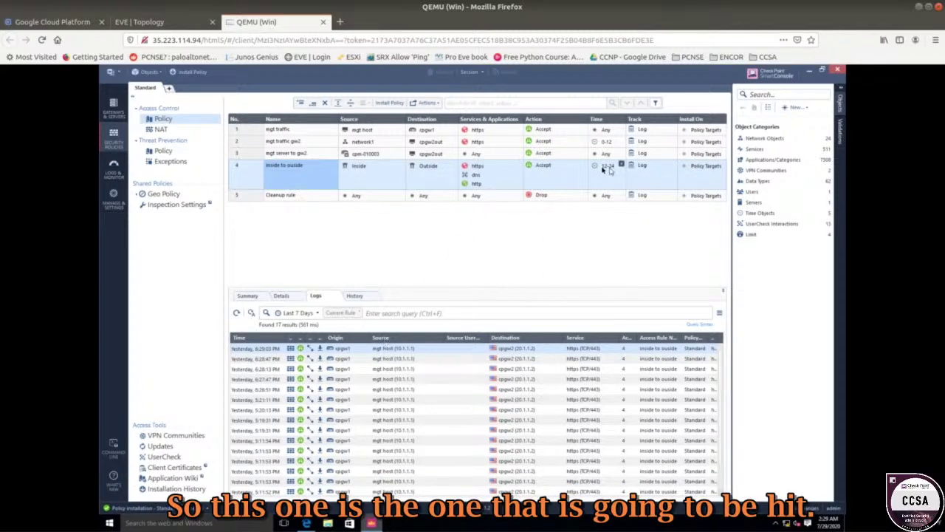
pyautogui.click(605, 166)
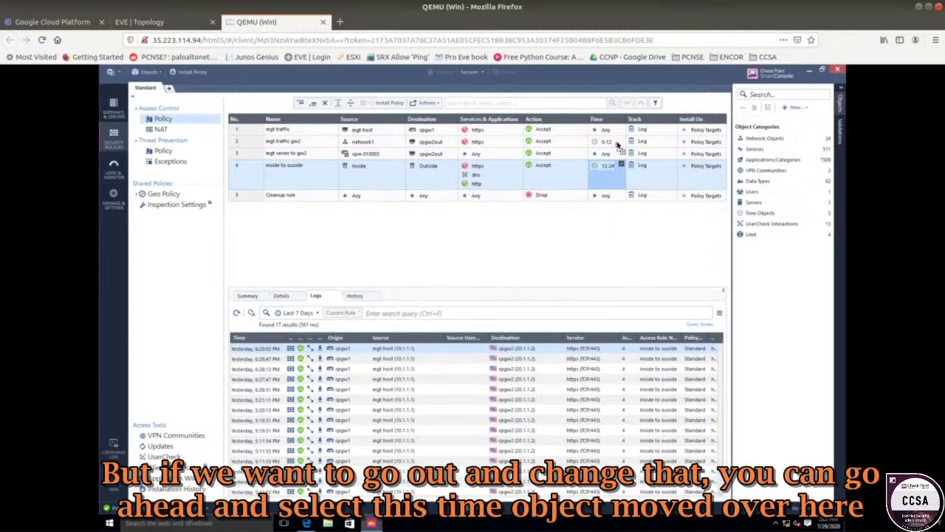
# - Drag the 12-24 time object into rule 2, then remove 12-24 from rule 4 and 0-12 from rule 2
pyautogui.moveTo(618, 144); pyautogui.dragTo(609, 183)
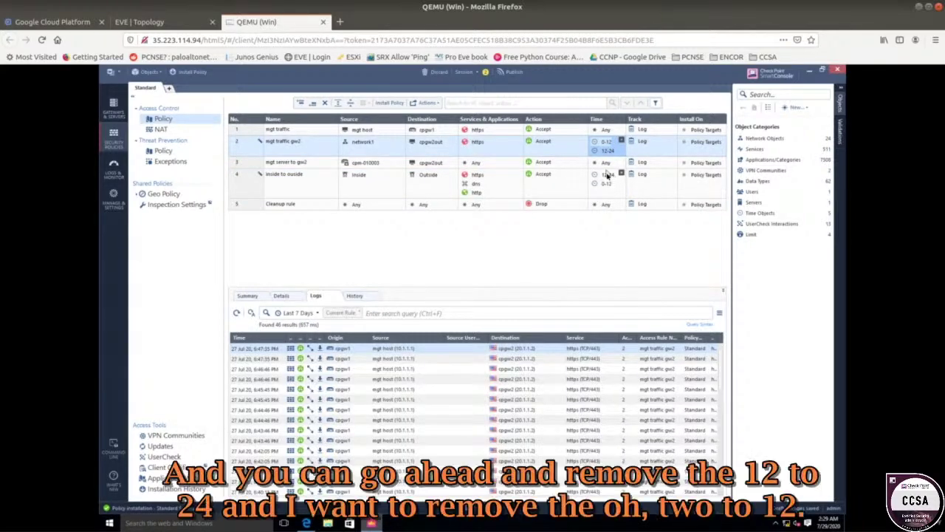
pyautogui.rightClick(608, 178)
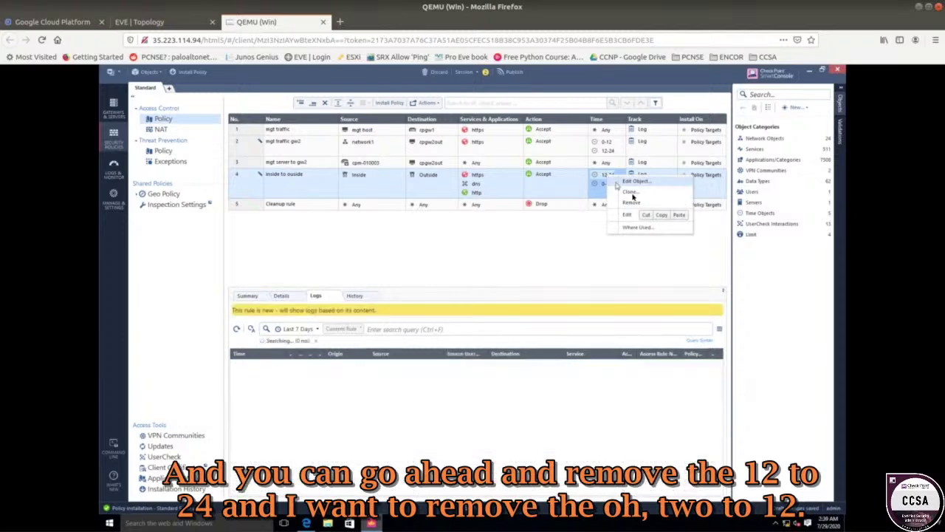
pyautogui.click(632, 202)
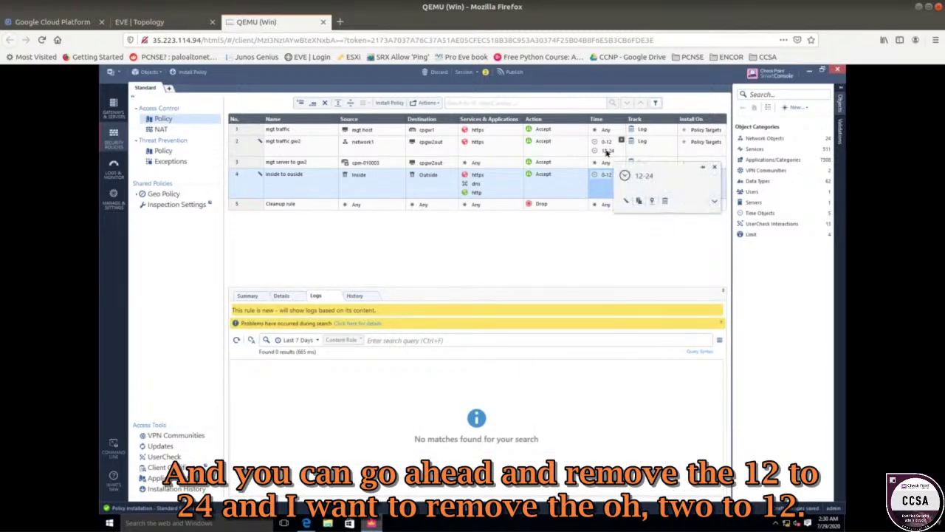
pyautogui.rightClick(606, 144)
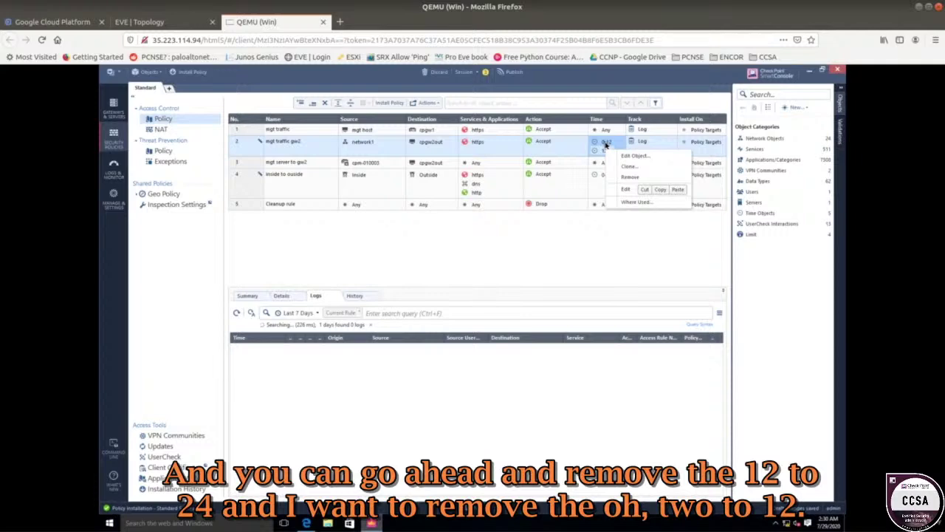
pyautogui.click(640, 169)
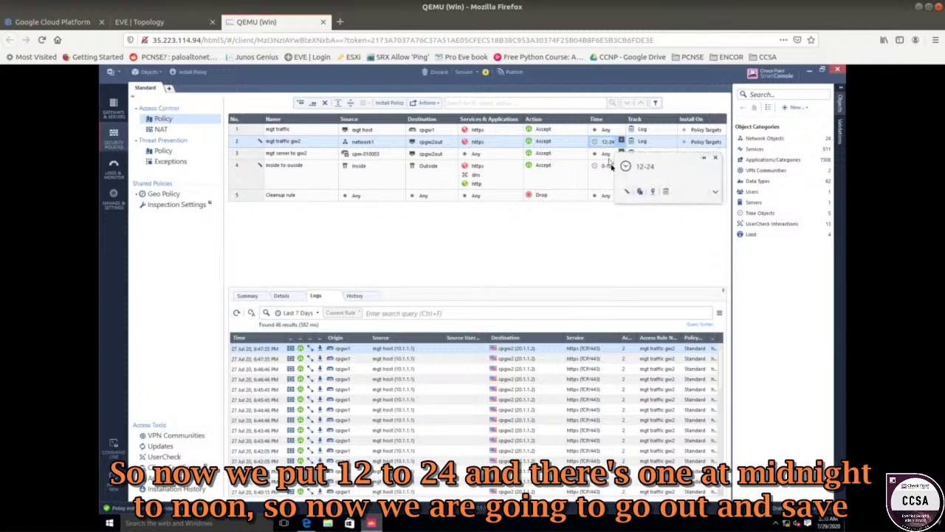
pyautogui.moveTo(607, 168)
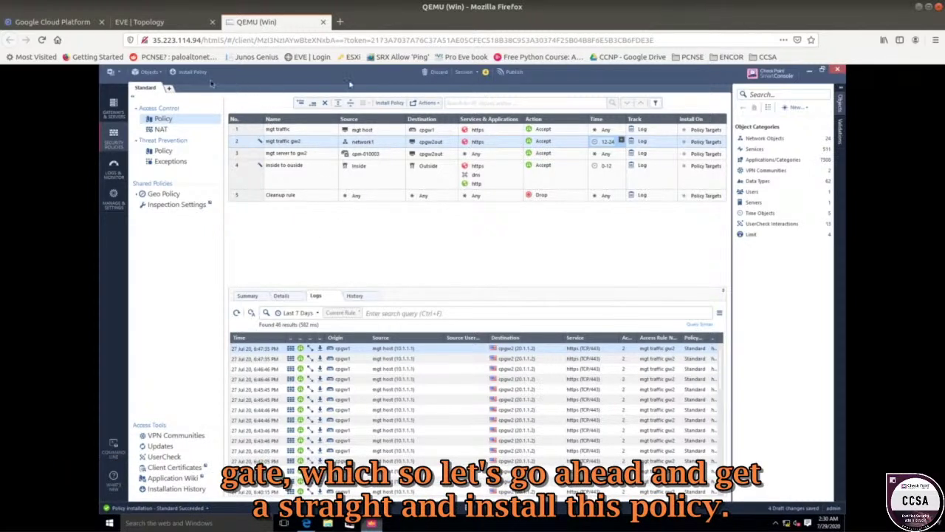
# - Publish the swapped time objects and install the Standard policy
pyautogui.click(190, 71)
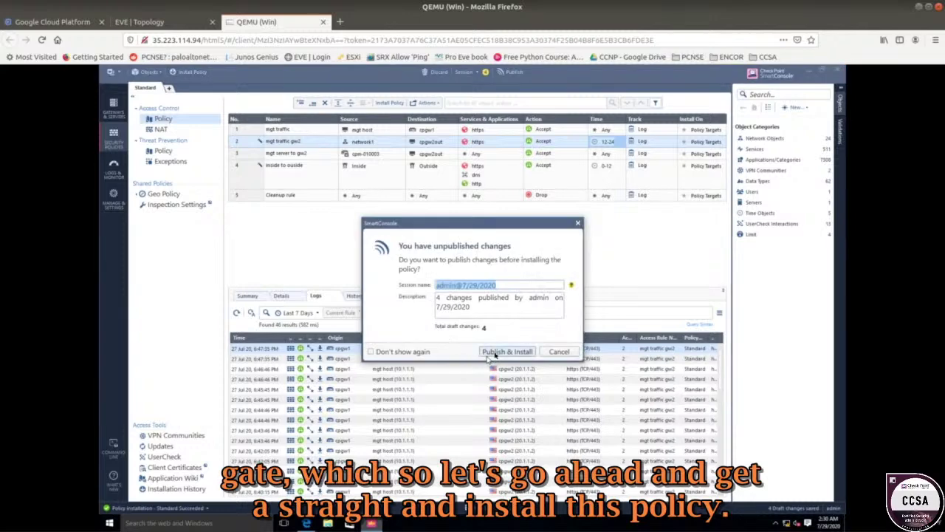
pyautogui.click(495, 353)
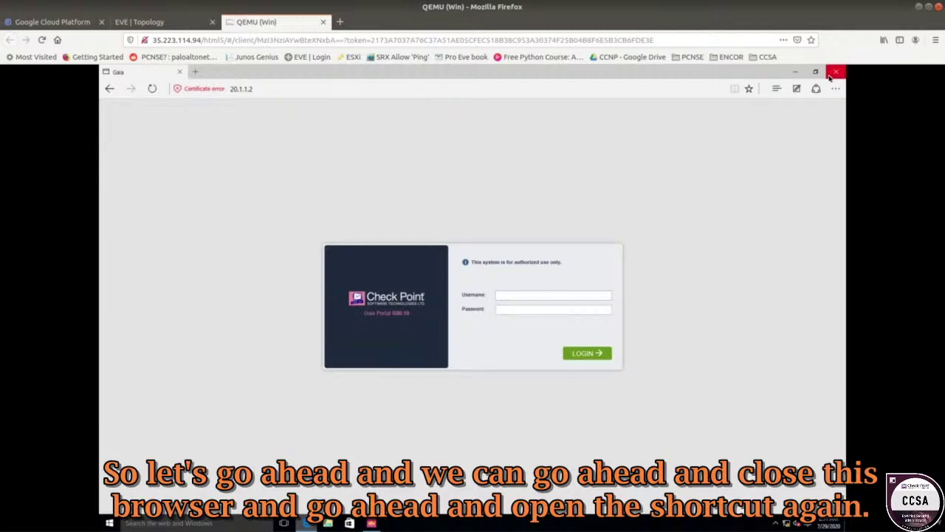
# - Generate repeated test connections to 20.1.1.2 via the CPGW2 shortcut, closing Edge each time, then return to SmartConsole
pyautogui.click(830, 76)
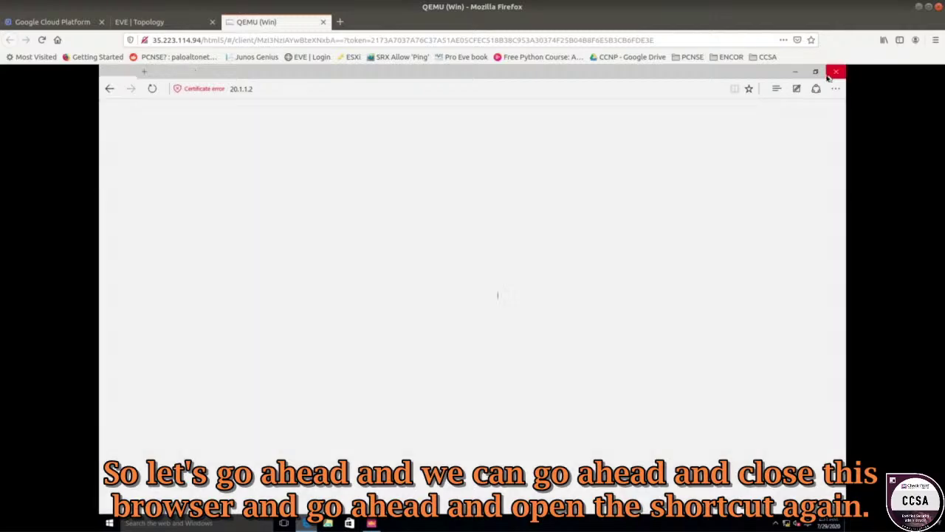
pyautogui.click(810, 71)
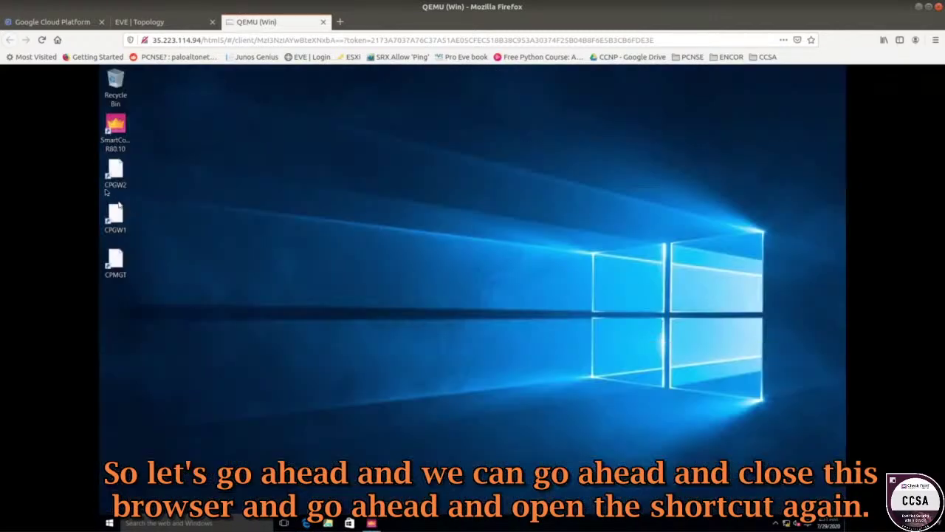
pyautogui.doubleClick(115, 177)
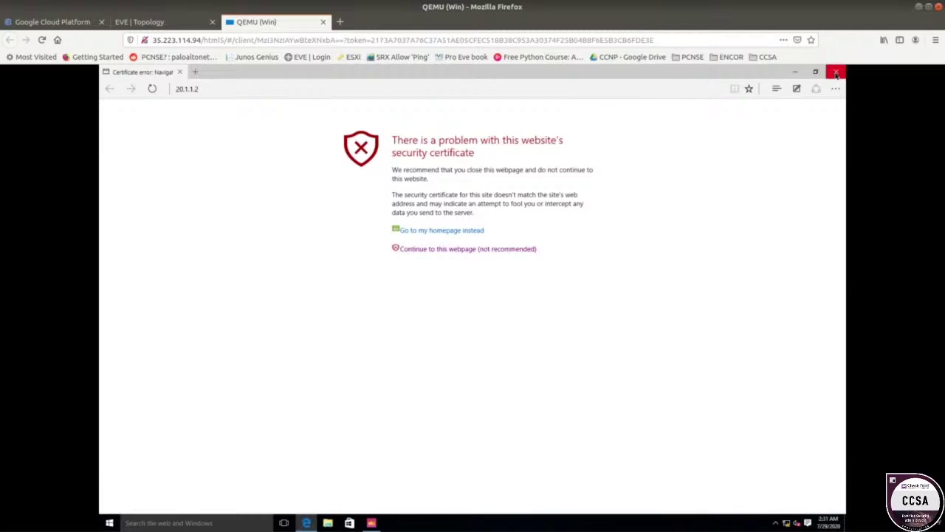
pyautogui.click(836, 74)
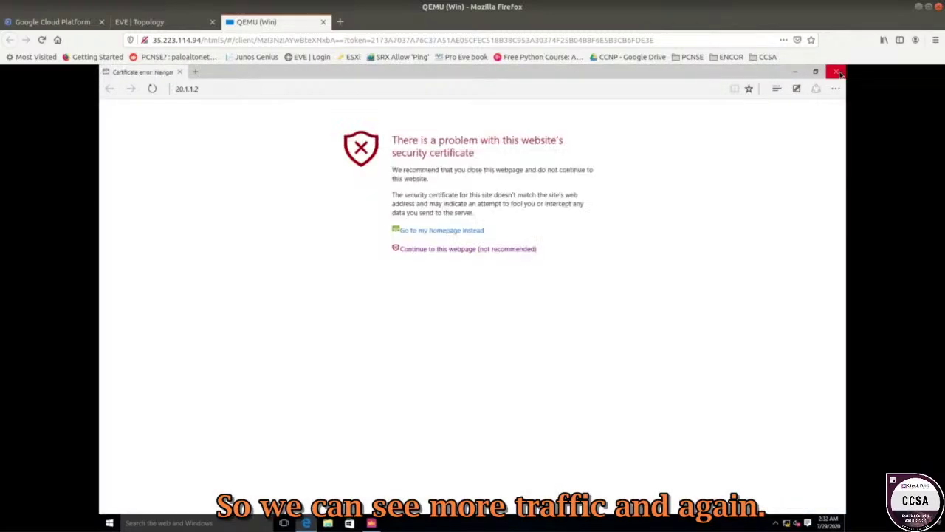
pyautogui.click(837, 73)
pyautogui.doubleClick(119, 183)
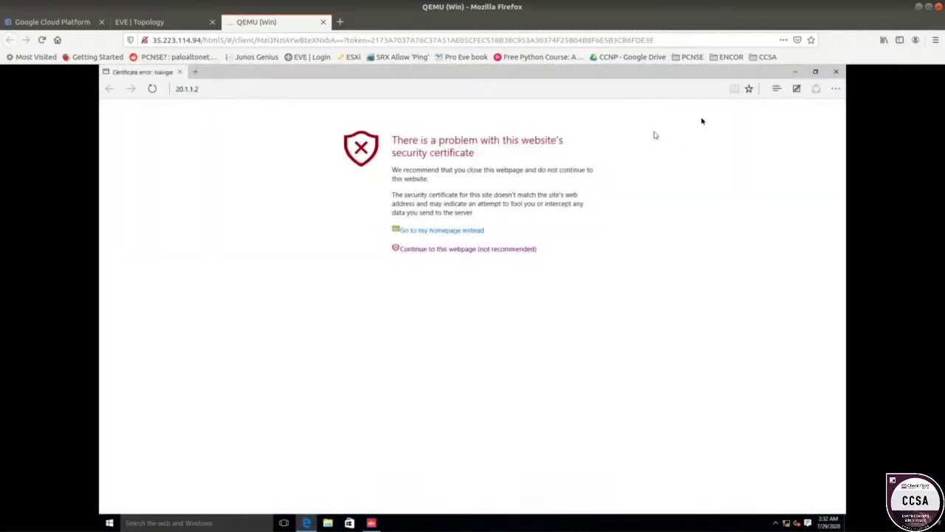
pyautogui.click(837, 73)
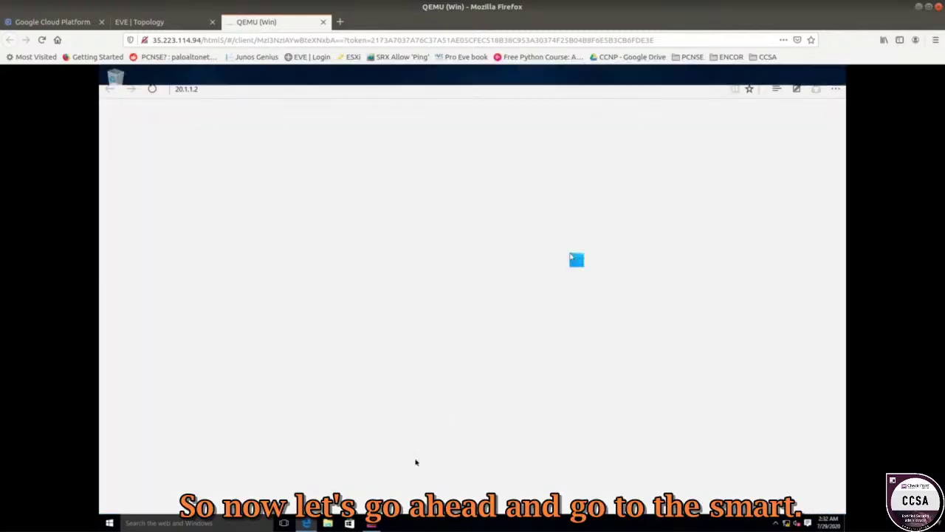
pyautogui.click(371, 523)
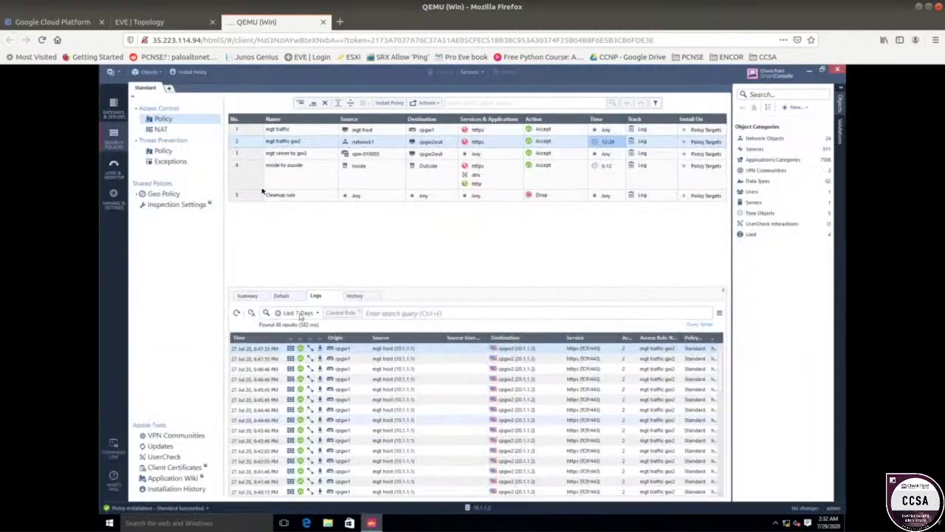
# - Refresh mgt traffic gw2's logs (48 hits) and compare them with inside to outside's 23 https hits
pyautogui.click(293, 144)
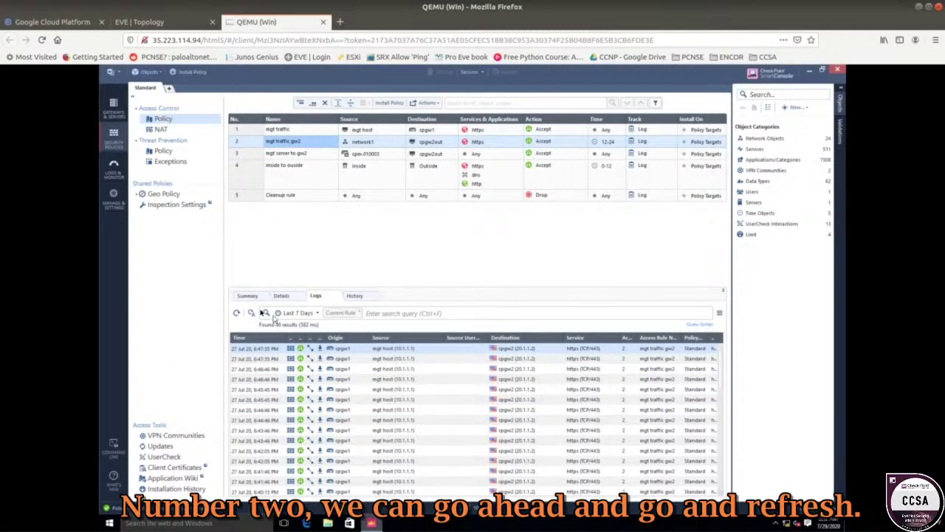
pyautogui.click(237, 313)
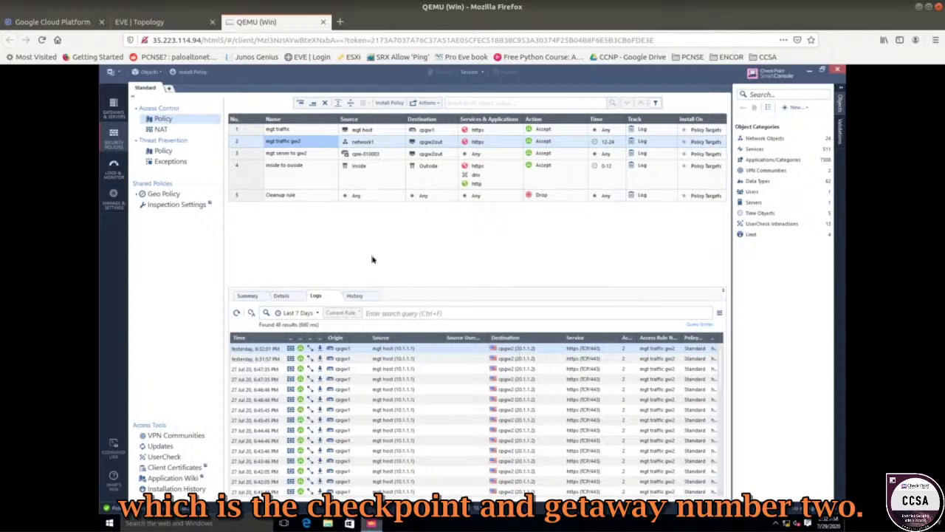
pyautogui.click(284, 176)
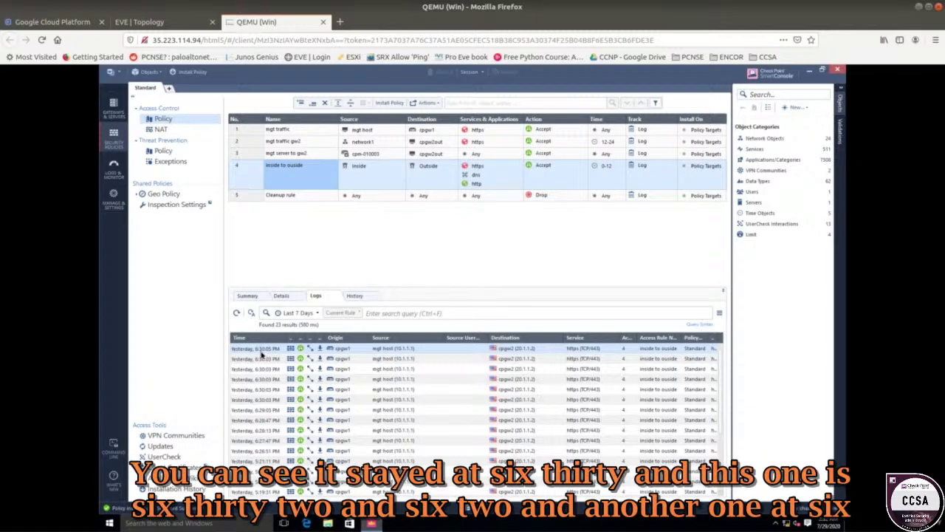
pyautogui.click(250, 145)
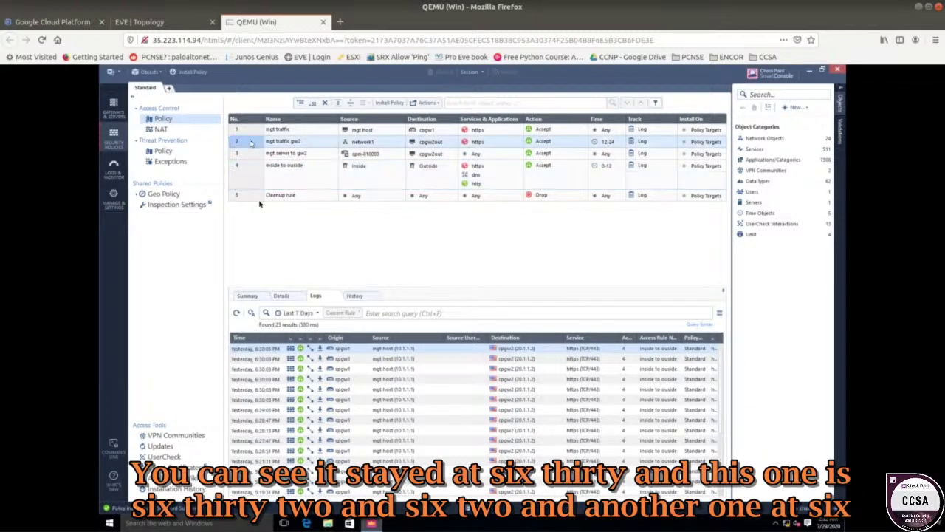
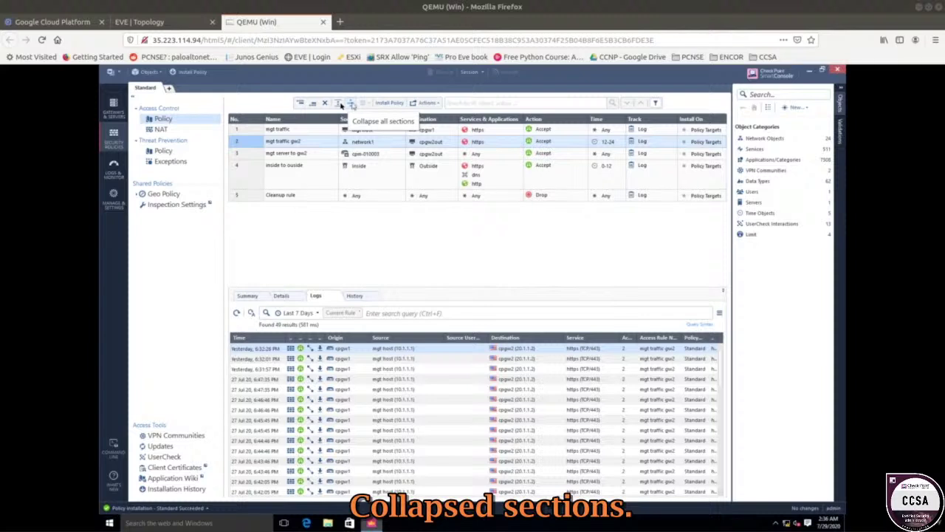
# - Add a section title named 'Management' above rule 1 of the access policy
pyautogui.rightClick(254, 131)
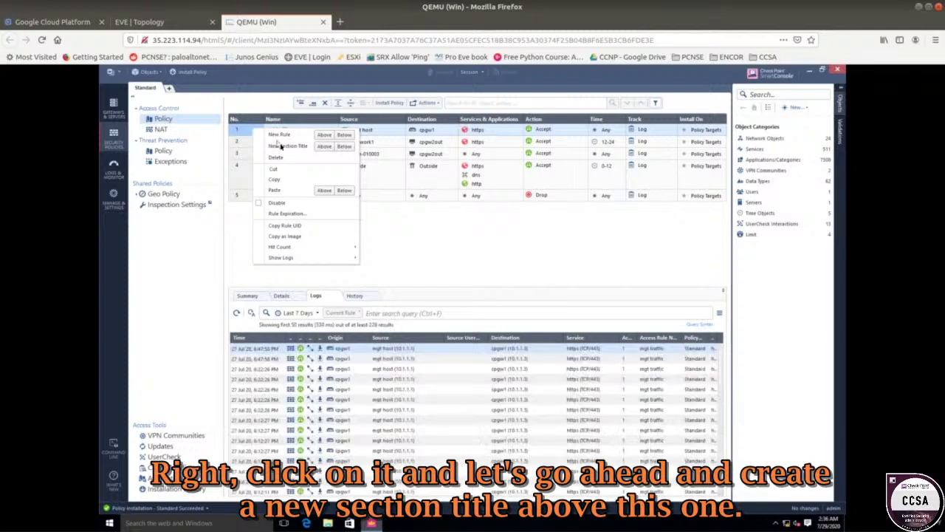
pyautogui.click(322, 149)
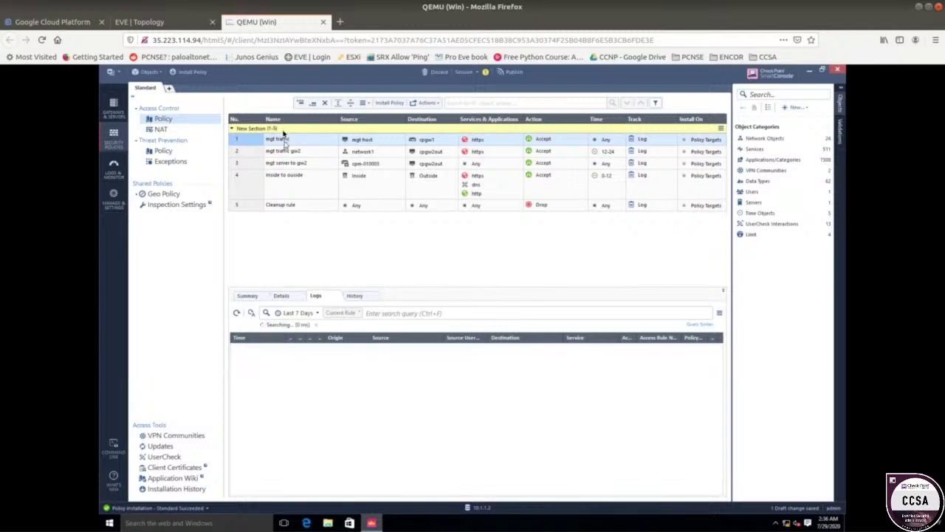
pyautogui.click(269, 130)
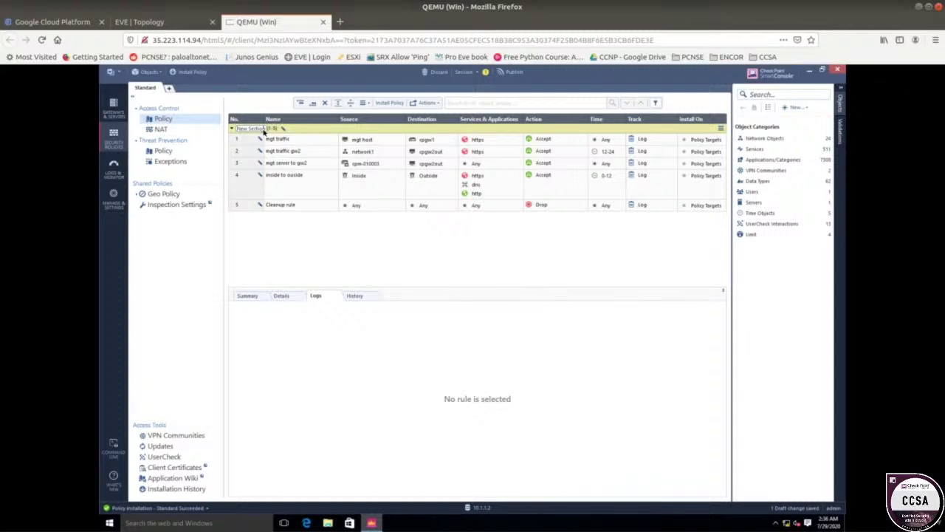
pyautogui.write('Management')
pyautogui.press('Return')
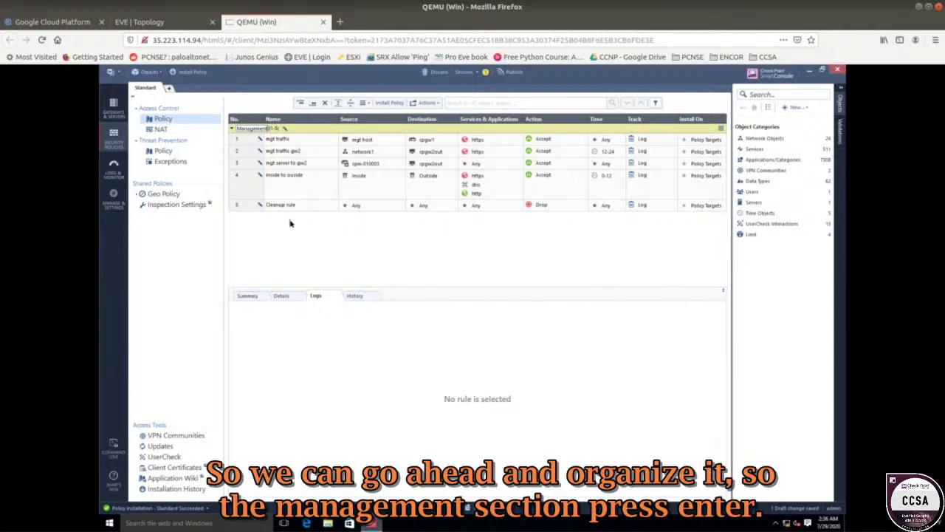
pyautogui.click(280, 140)
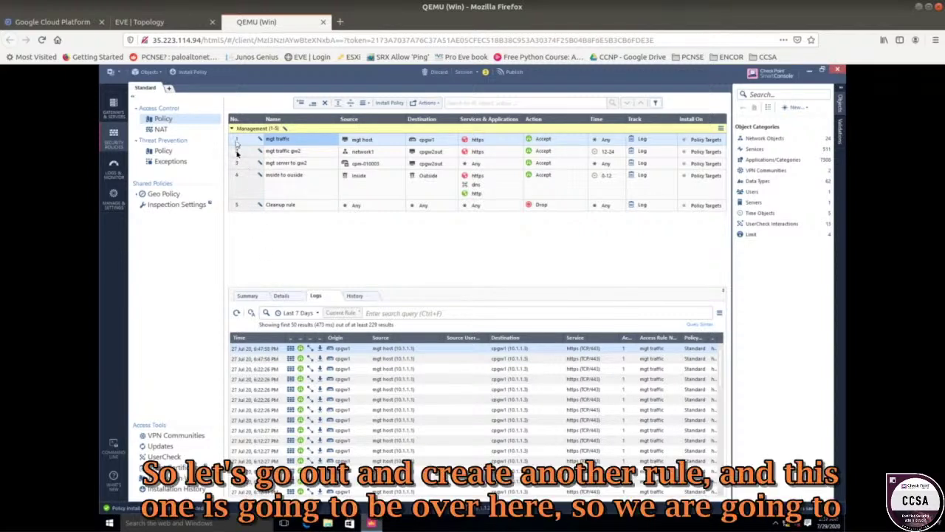
pyautogui.click(248, 185)
# - Add an 'HQ Traffic' section title above the inside to outside rule
pyautogui.rightClick(247, 185)
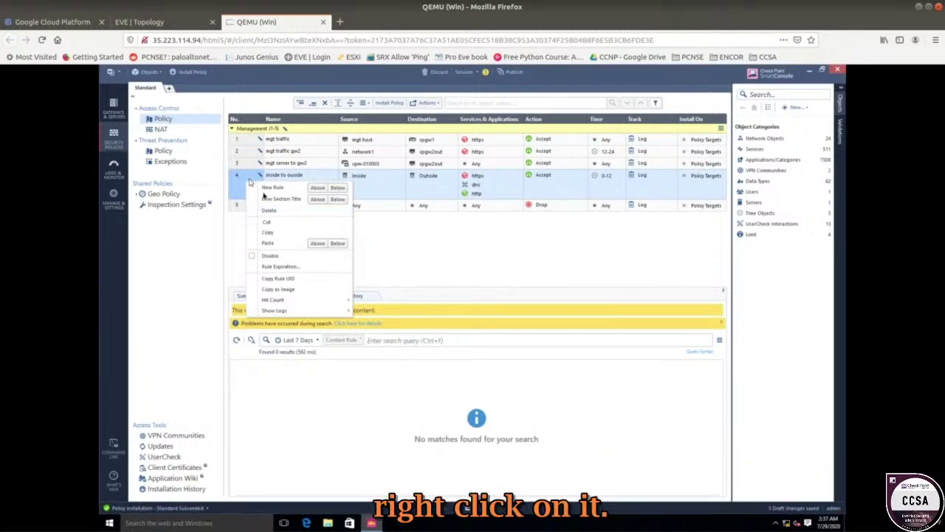
pyautogui.click(315, 200)
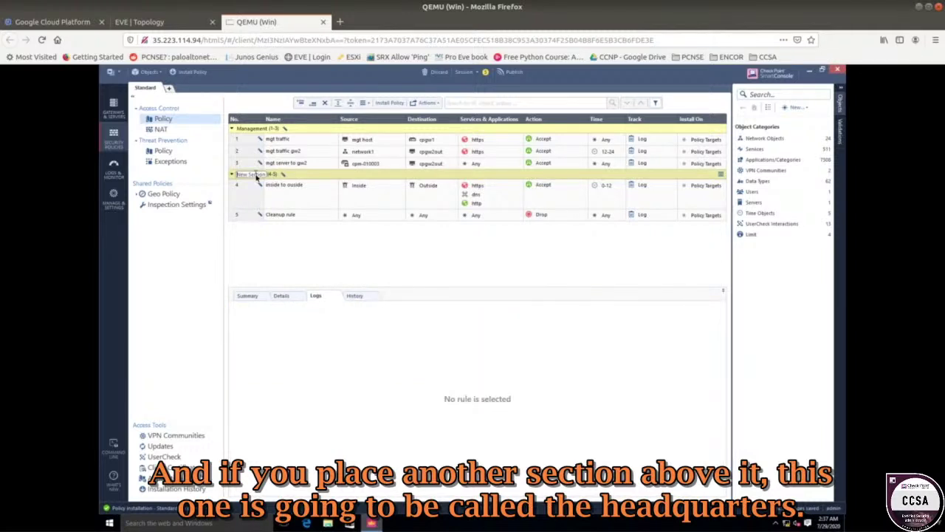
pyautogui.write('HQ')
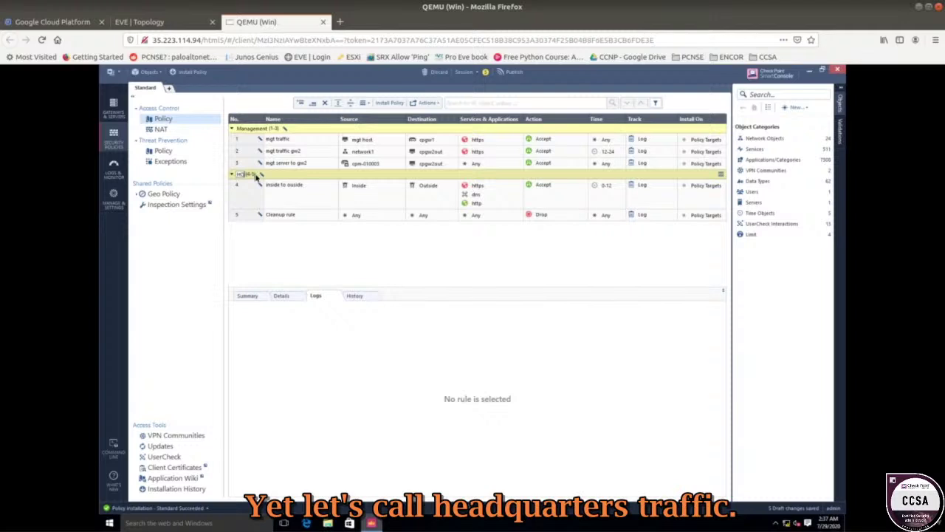
pyautogui.write(' Traffic')
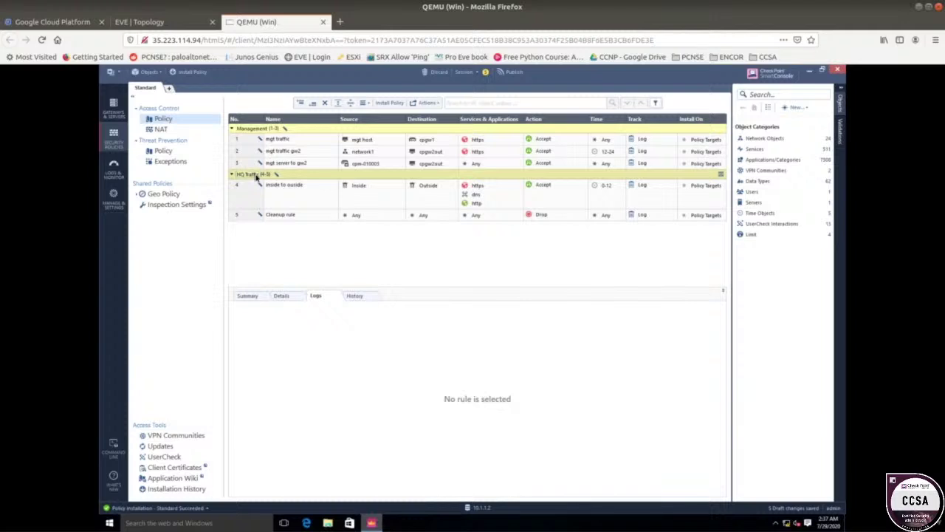
# - Add a 'Cleanup section' title below the Cleanup rule
pyautogui.rightClick(247, 216)
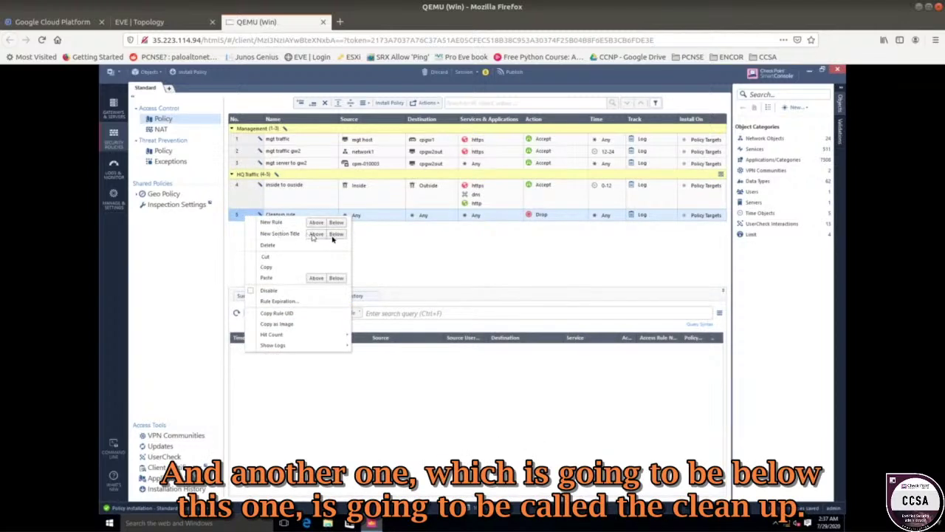
pyautogui.click(336, 233)
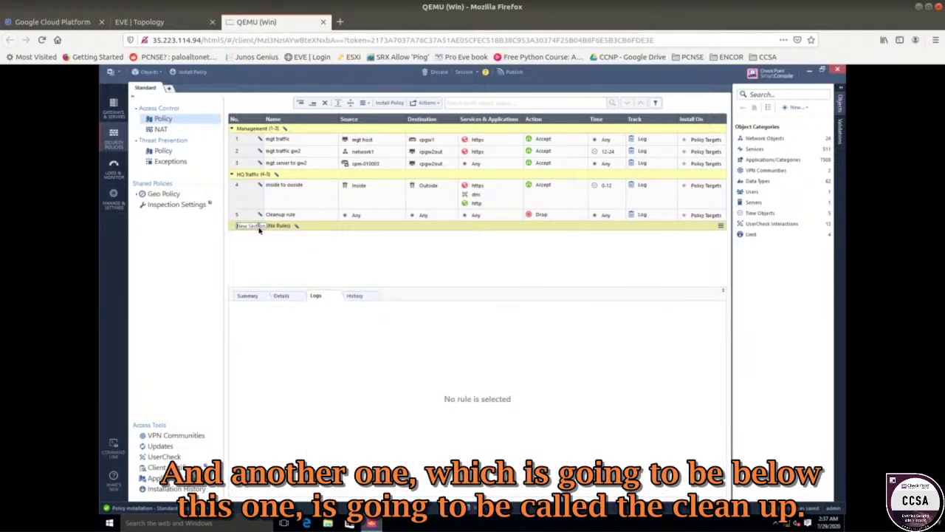
pyautogui.write('Clea')
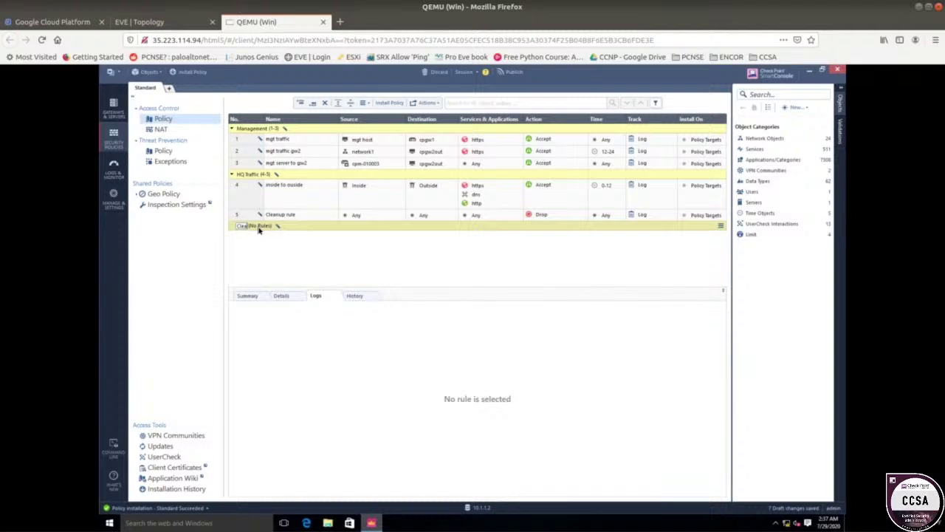
pyautogui.write('nup section')
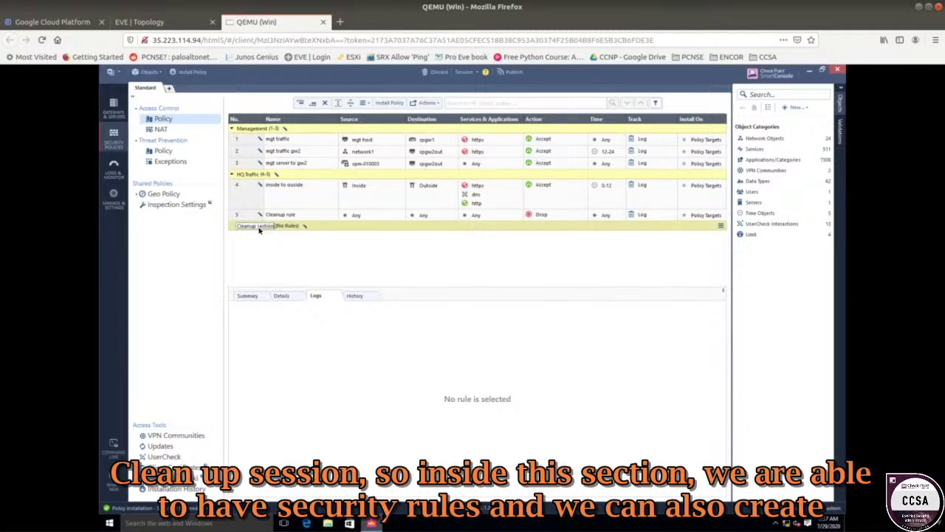
pyautogui.press('Return')
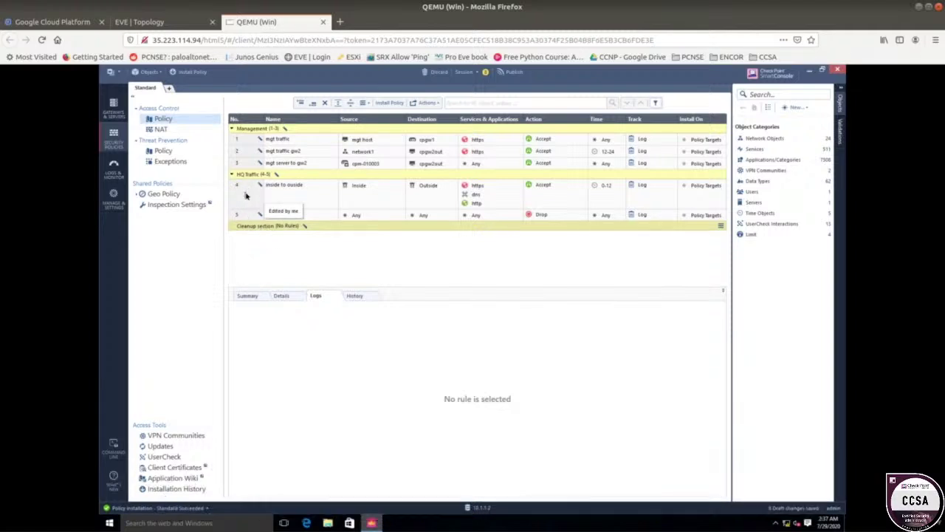
# - Rename rule 1 from mgt traffic to 'Management Po'
pyautogui.click(246, 195)
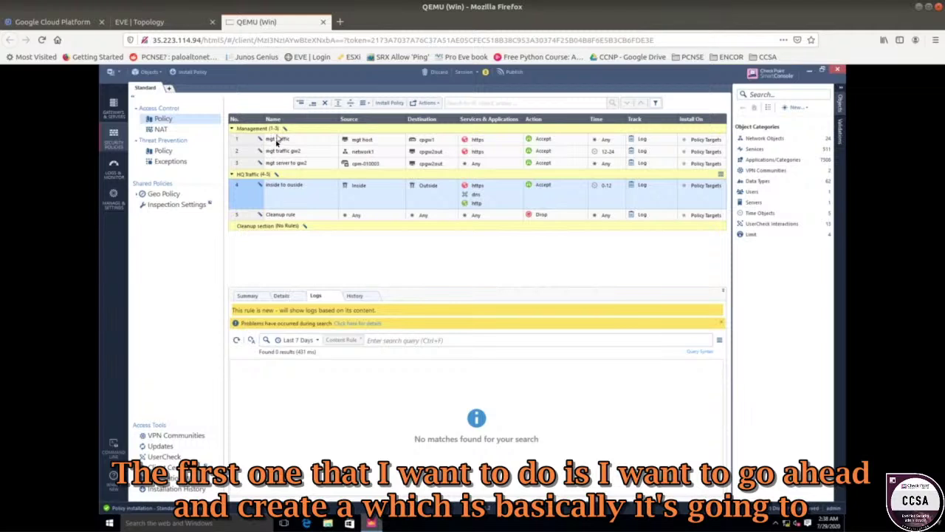
pyautogui.click(277, 140)
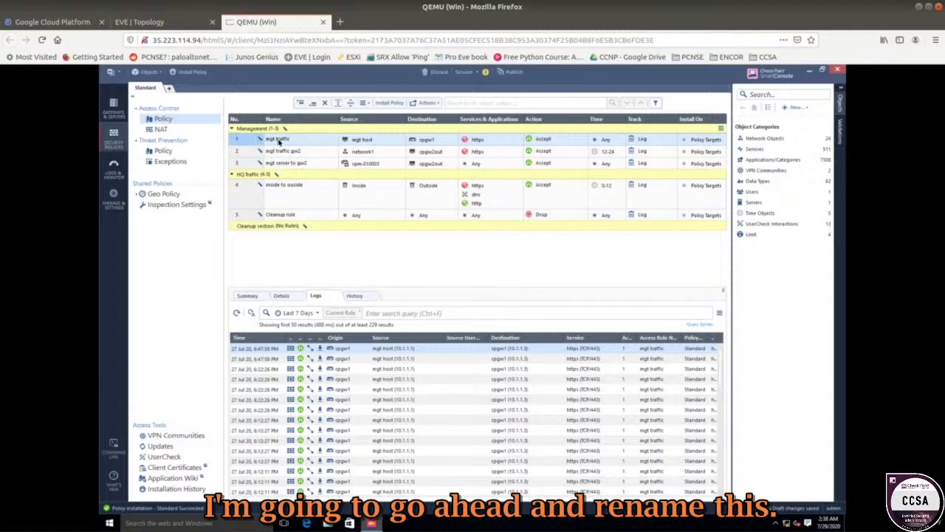
pyautogui.doubleClick(279, 140)
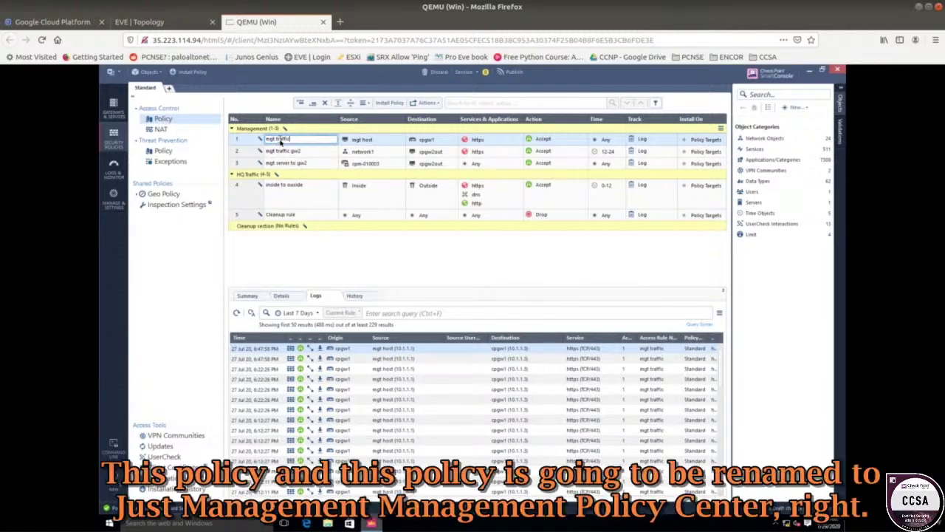
pyautogui.moveTo(268, 139); pyautogui.dragTo(301, 142)
pyautogui.write('Management Po')
pyautogui.press('Return')
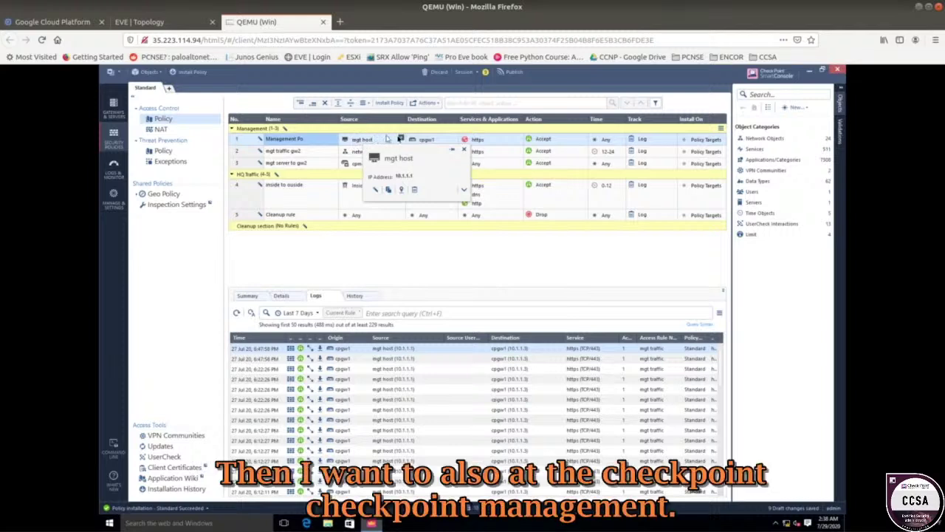
# - Add cpm-010003 as a source and cpgw2 as a destination of rule 1
pyautogui.click(401, 139)
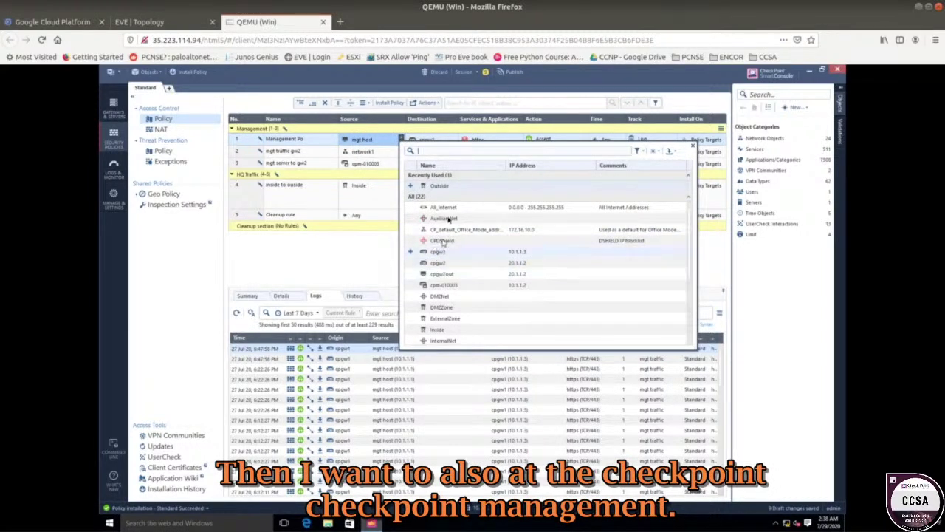
pyautogui.click(411, 287)
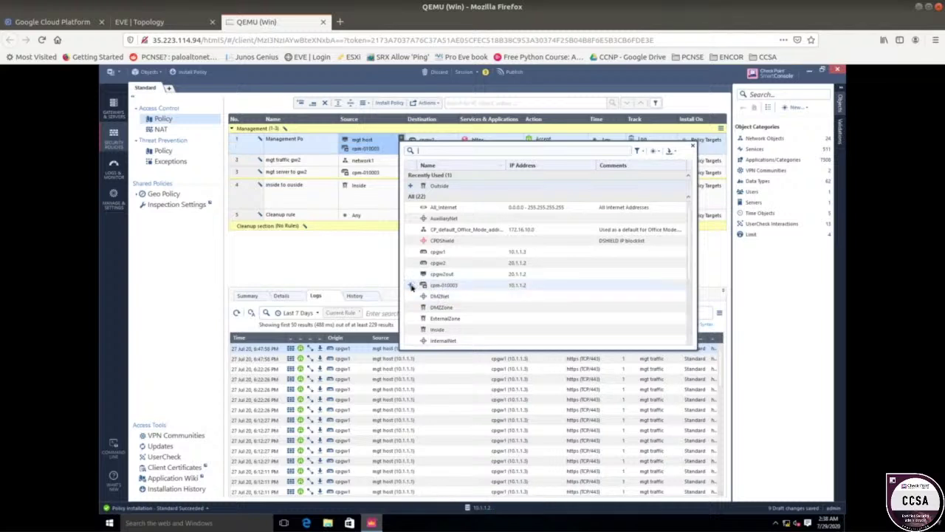
pyautogui.click(371, 270)
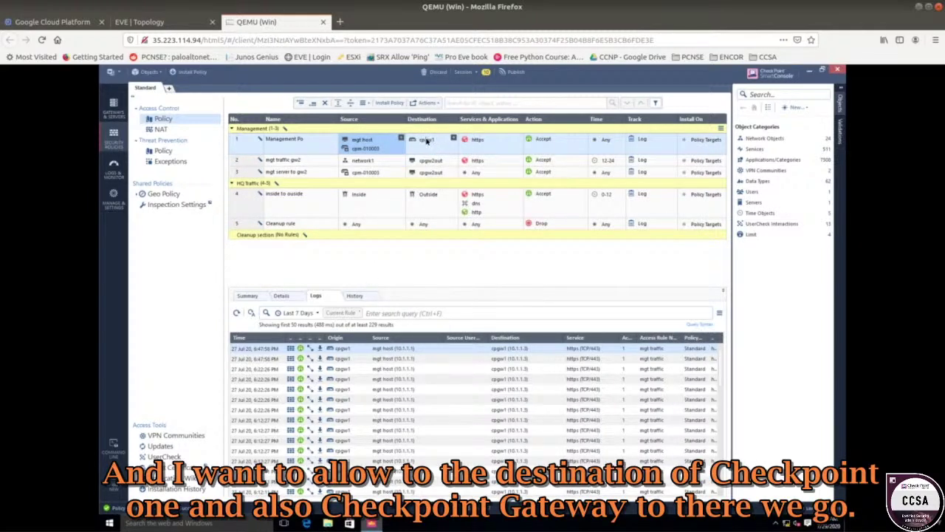
pyautogui.moveTo(423, 143)
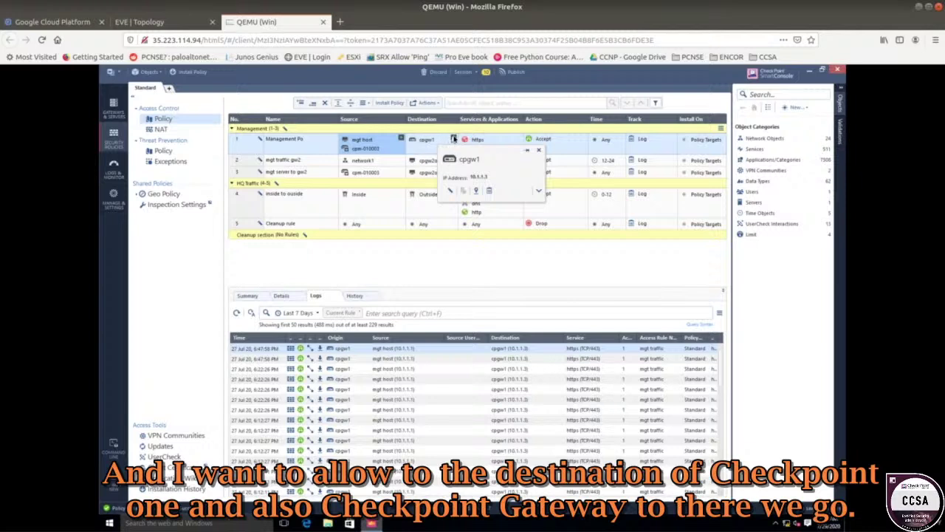
pyautogui.click(453, 139)
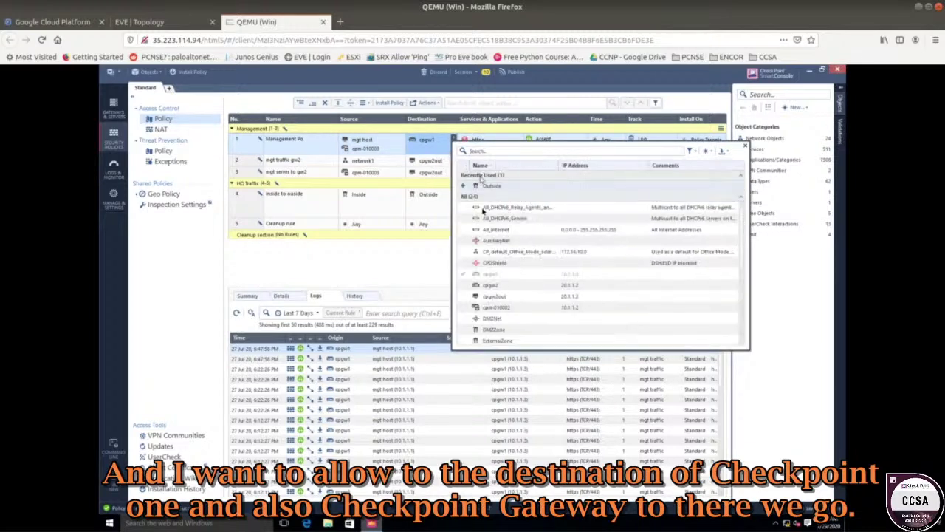
pyautogui.click(465, 286)
pyautogui.click(399, 279)
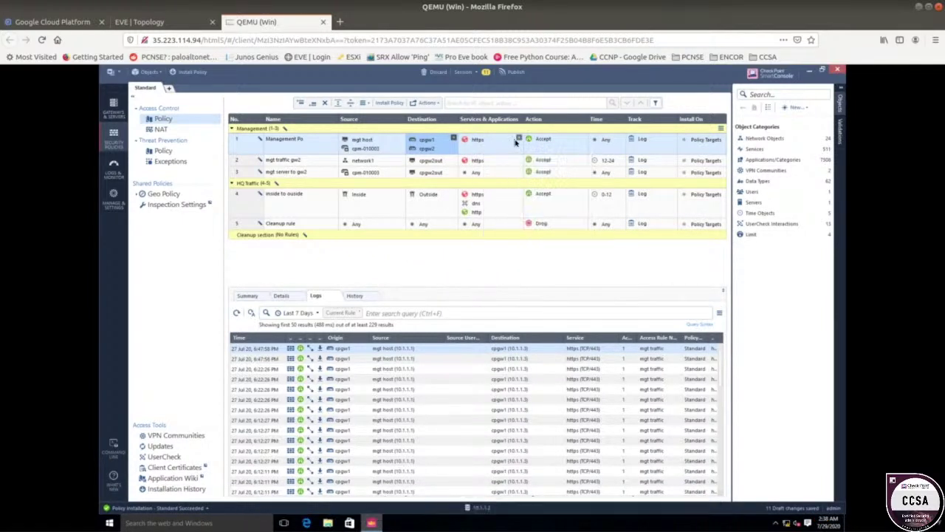
# - Remove https from rule 1's services so the service becomes Any
pyautogui.click(478, 142)
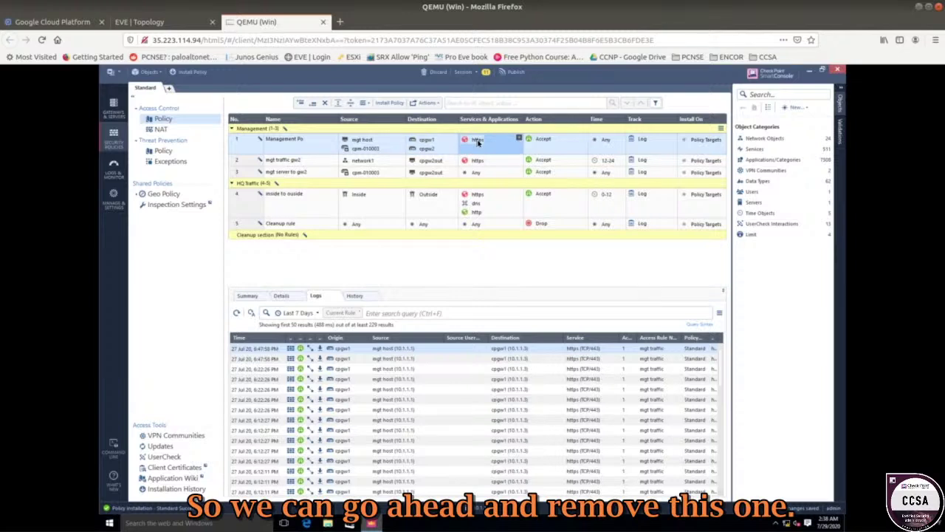
pyautogui.rightClick(484, 145)
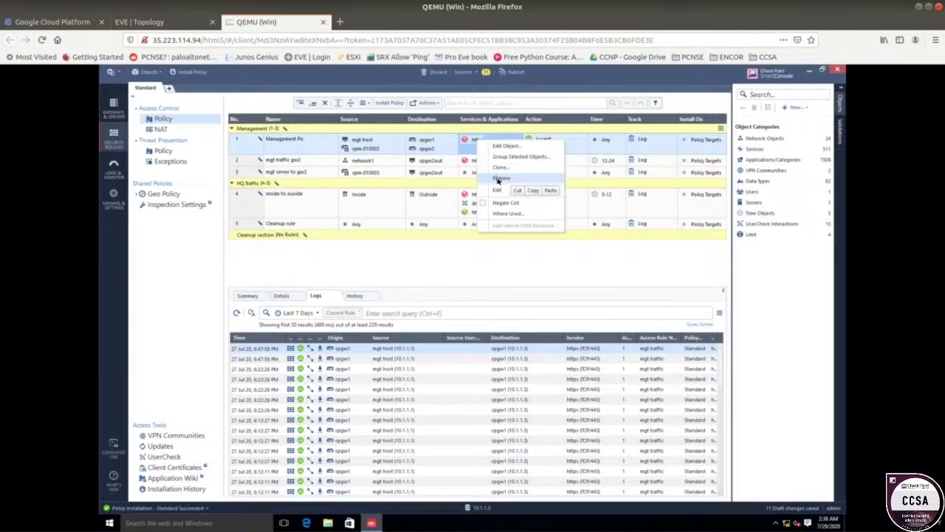
pyautogui.click(497, 180)
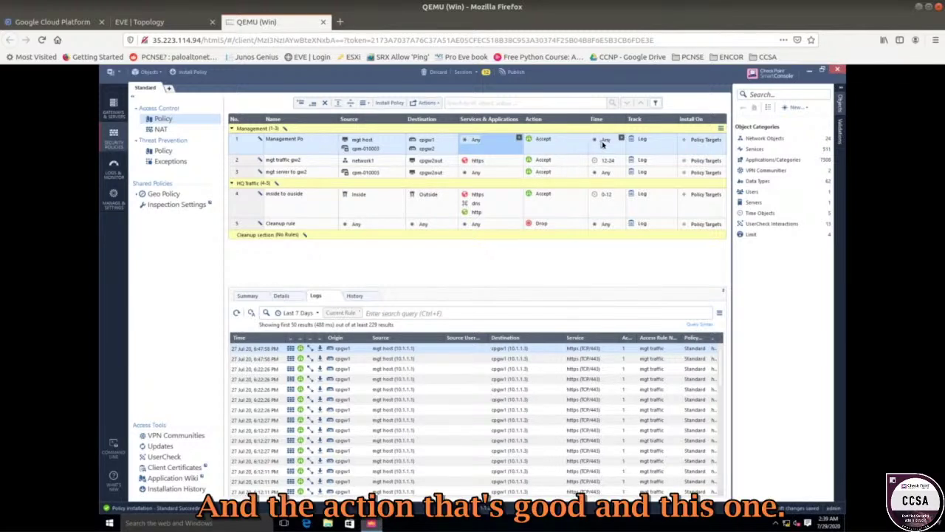
# - Start a new inline layer as the Management Po rule's action via Inline Layer > New Layer
pyautogui.click(300, 162)
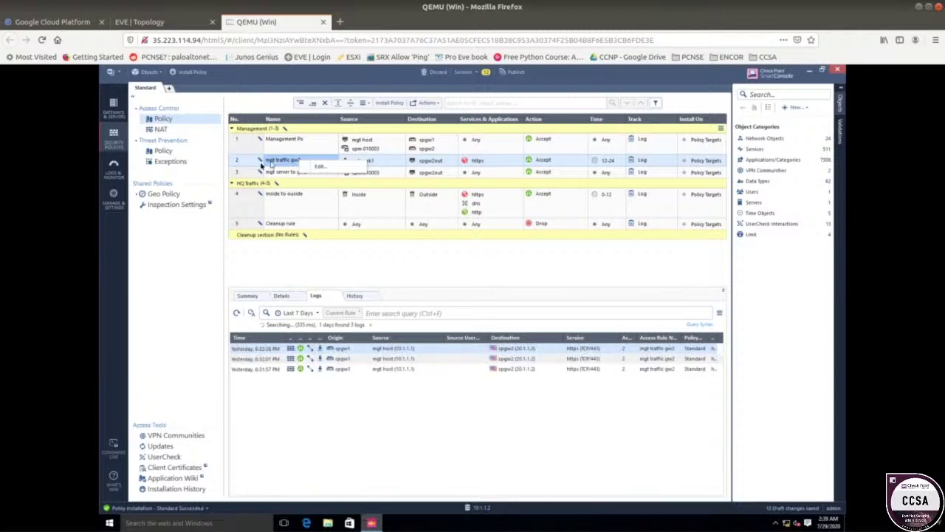
pyautogui.rightClick(246, 161)
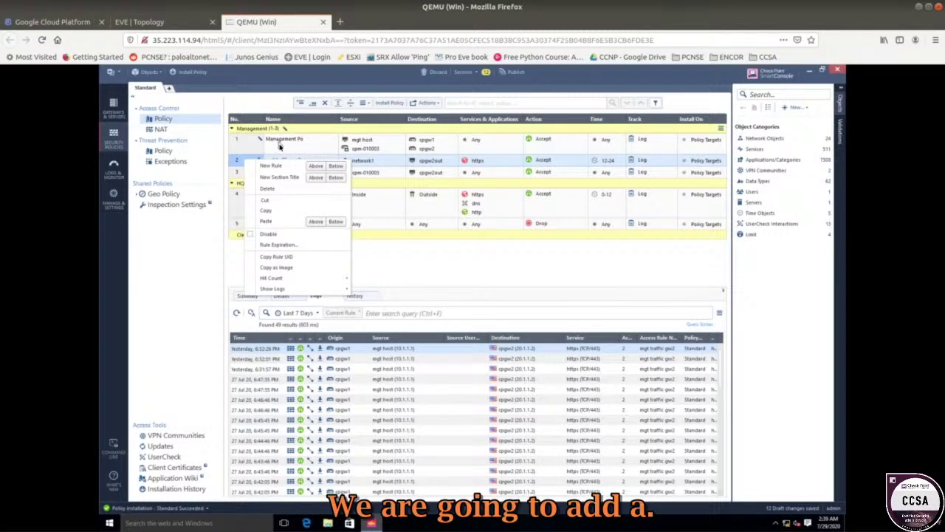
pyautogui.click(281, 144)
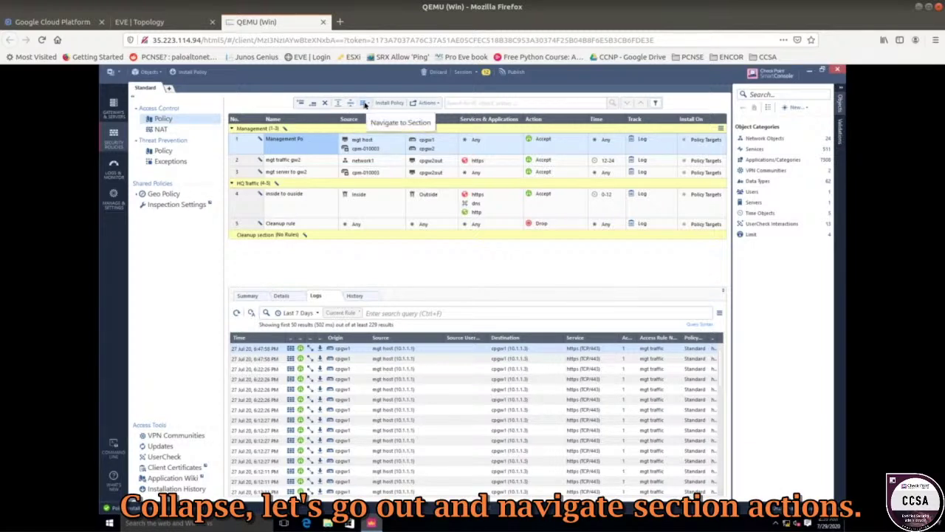
pyautogui.click(422, 105)
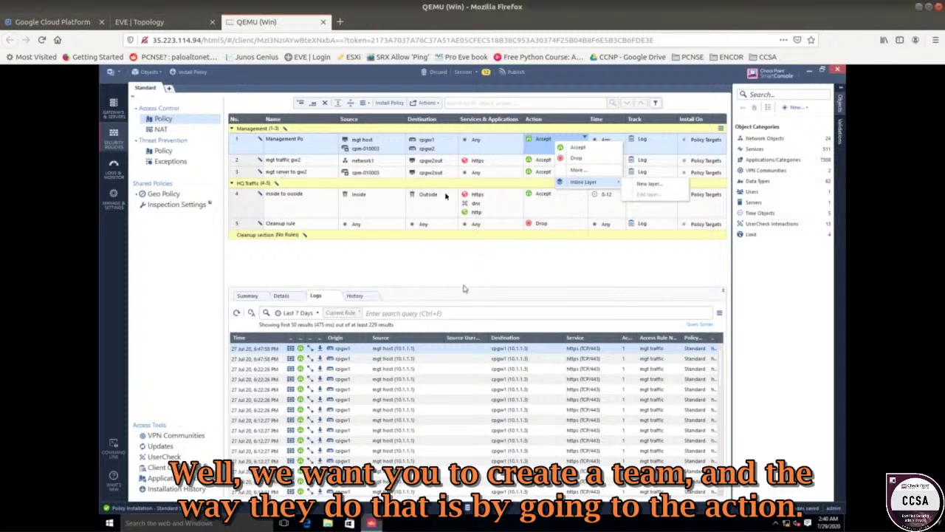
pyautogui.click(435, 173)
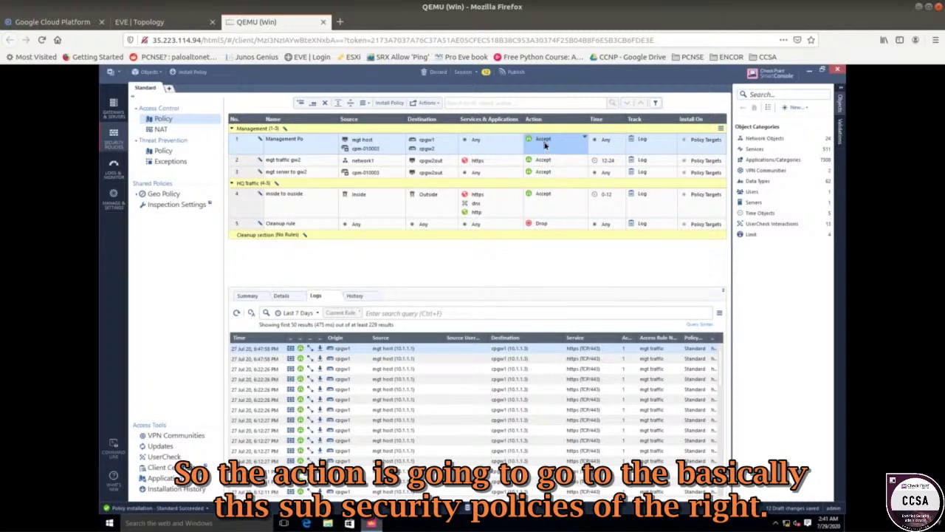
pyautogui.click(545, 146)
pyautogui.moveTo(584, 186)
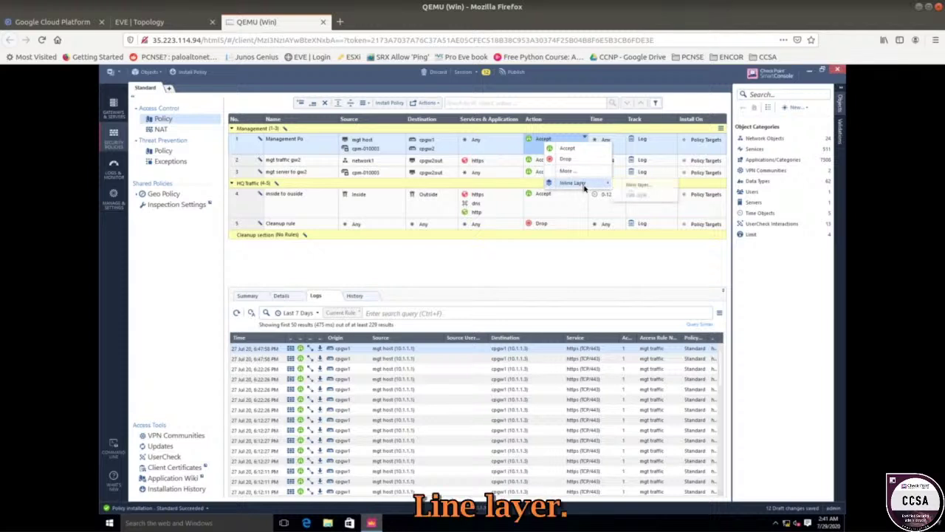
pyautogui.click(635, 187)
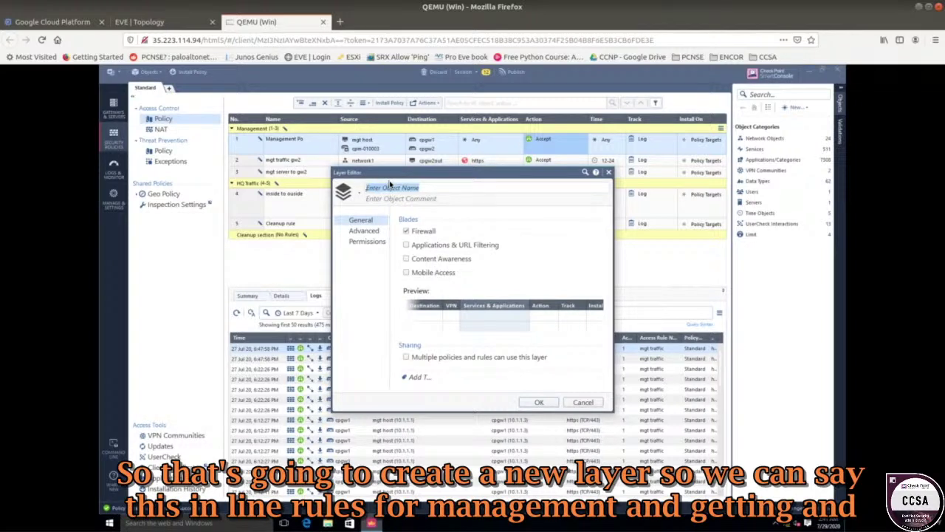
# - Name the layer 'Inline Rules for Mgt', keep default permissions, and save it
pyautogui.click(390, 186)
pyautogui.write('Inline Rules for Mgt')
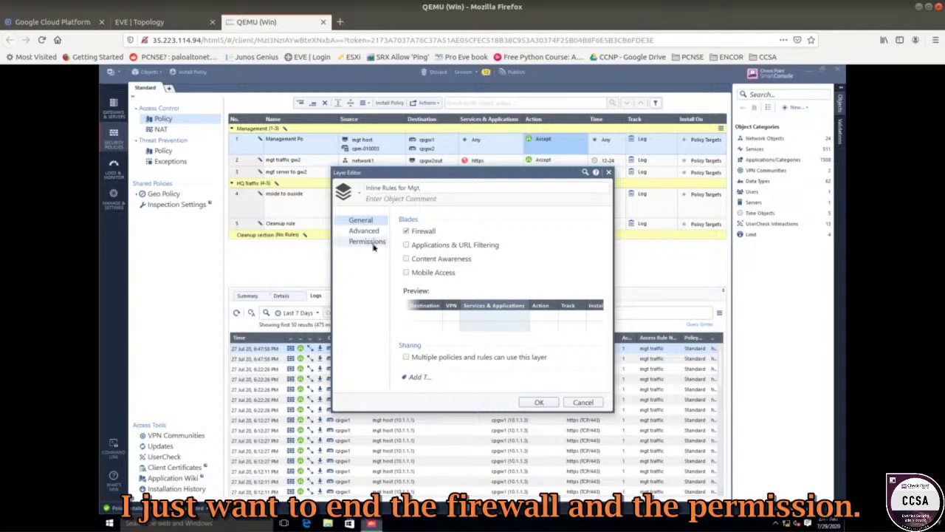
pyautogui.click(373, 247)
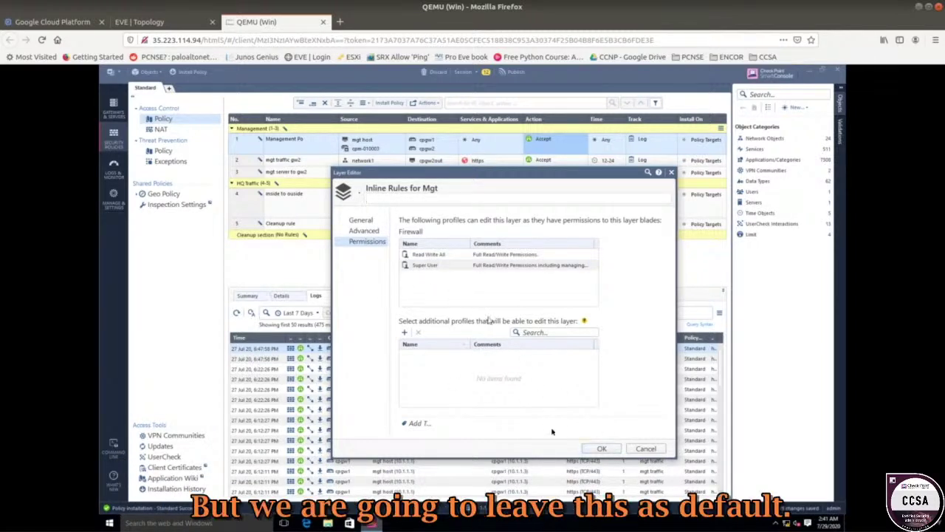
pyautogui.click(588, 449)
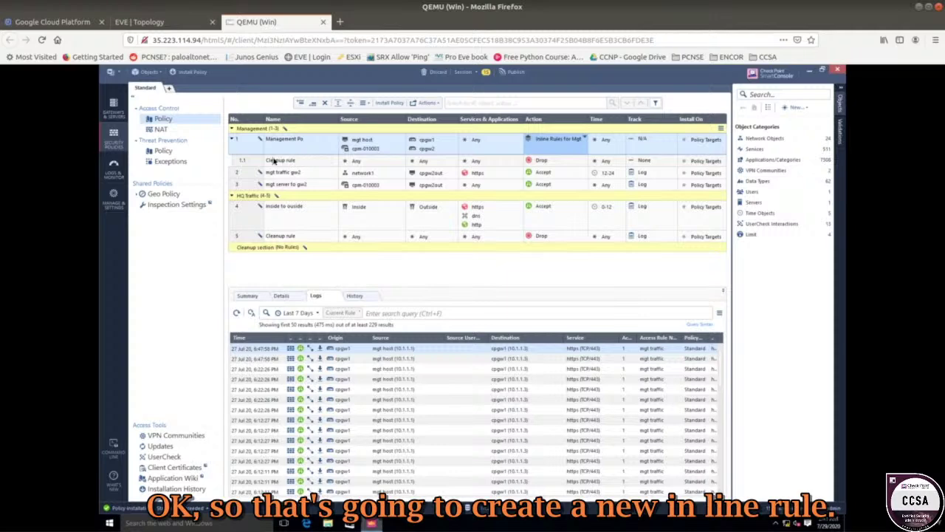
pyautogui.click(273, 160)
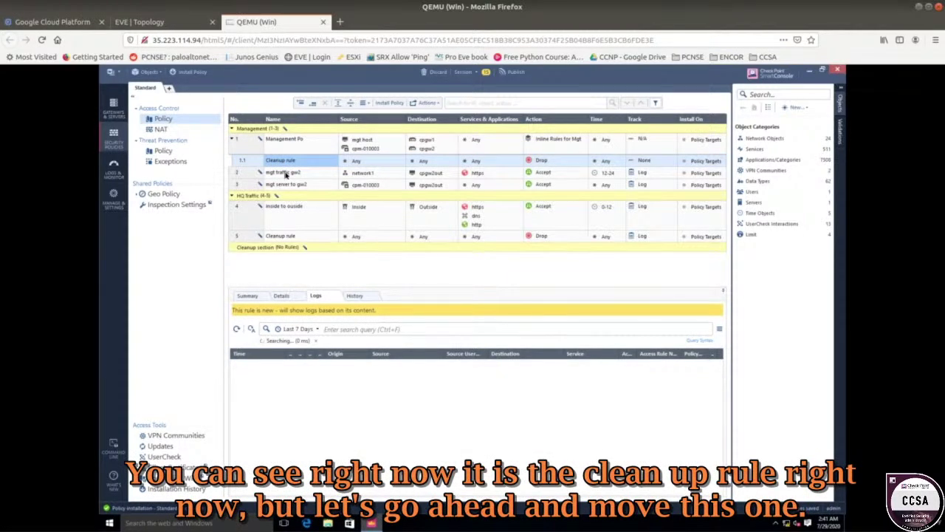
# - Move mgt traffic gw2 into the inline layer as rule 1.1 above its Cleanup rule
pyautogui.click(260, 174)
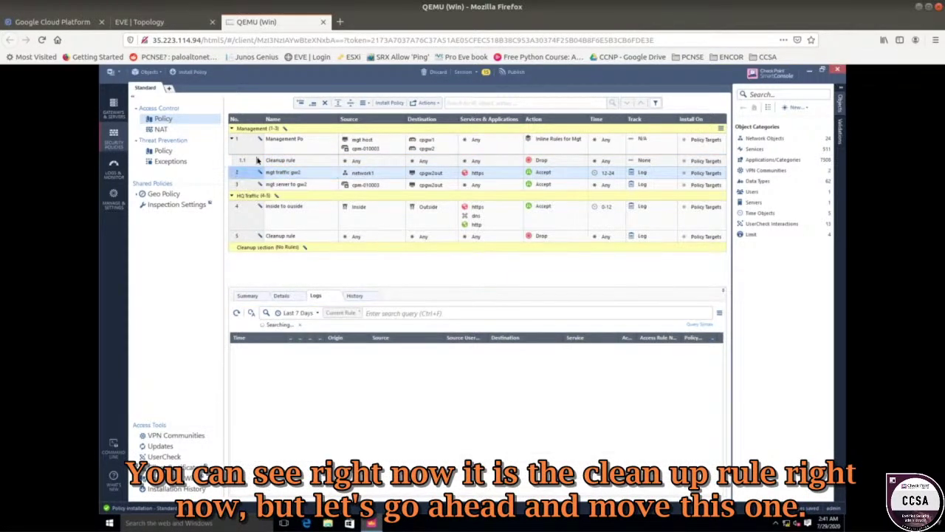
pyautogui.moveTo(258, 159); pyautogui.dragTo(260, 159)
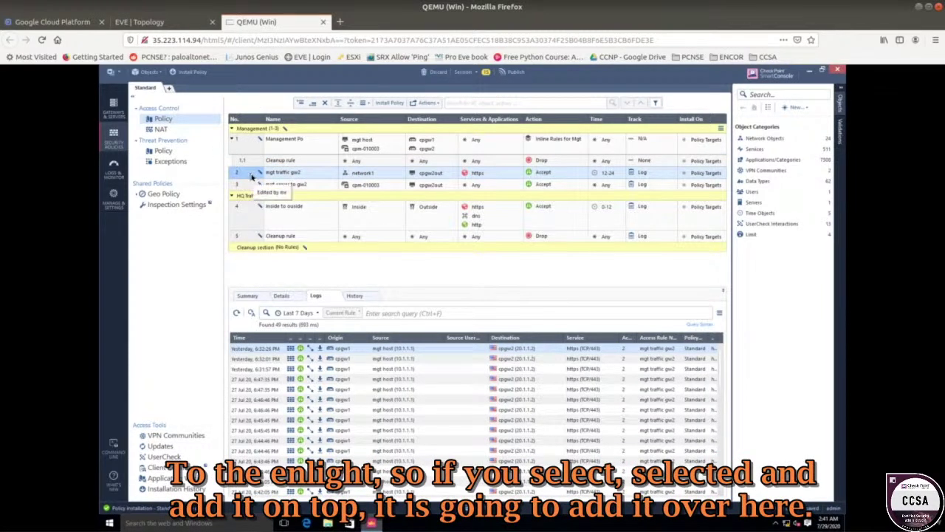
pyautogui.moveTo(251, 175); pyautogui.dragTo(281, 160)
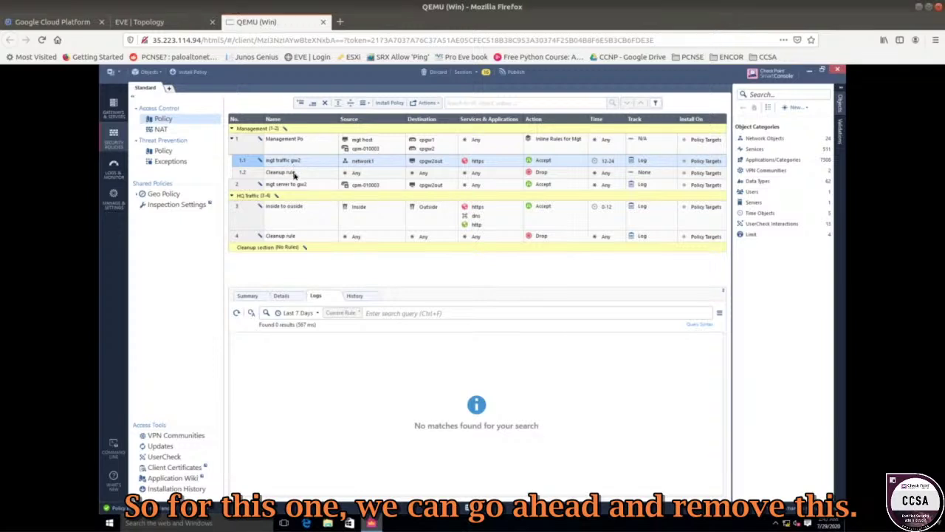
pyautogui.click(294, 173)
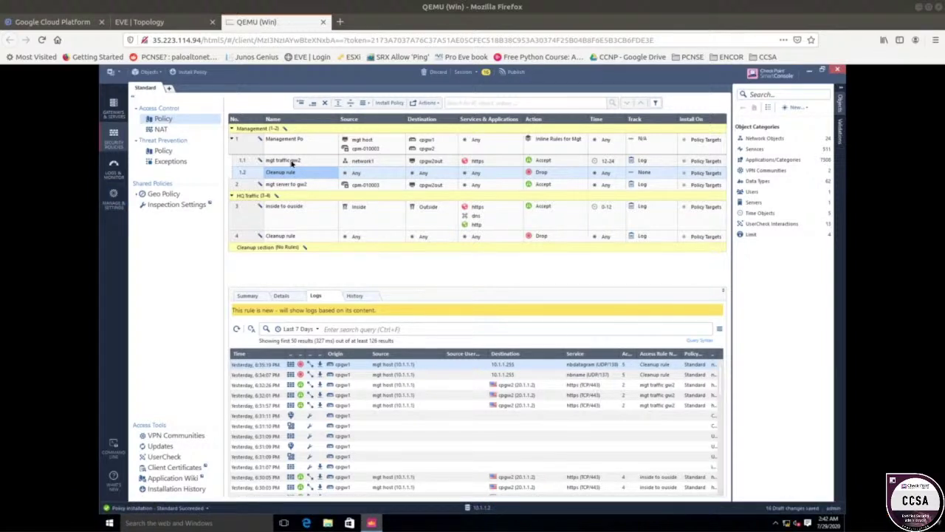
# - Begin renaming rule 1.1, typing 'inline R'
pyautogui.click(293, 162)
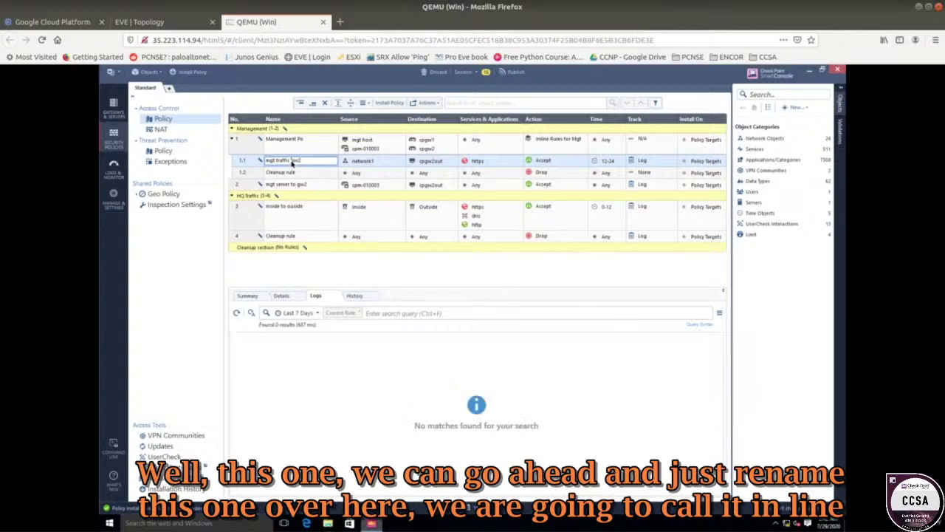
pyautogui.click(292, 163)
pyautogui.write('inline')
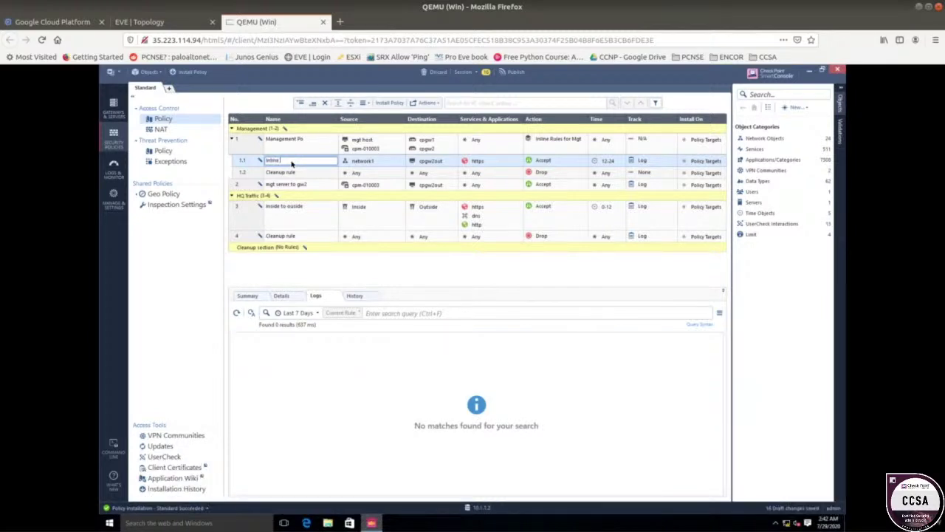
pyautogui.write(' Rule for Mgt')
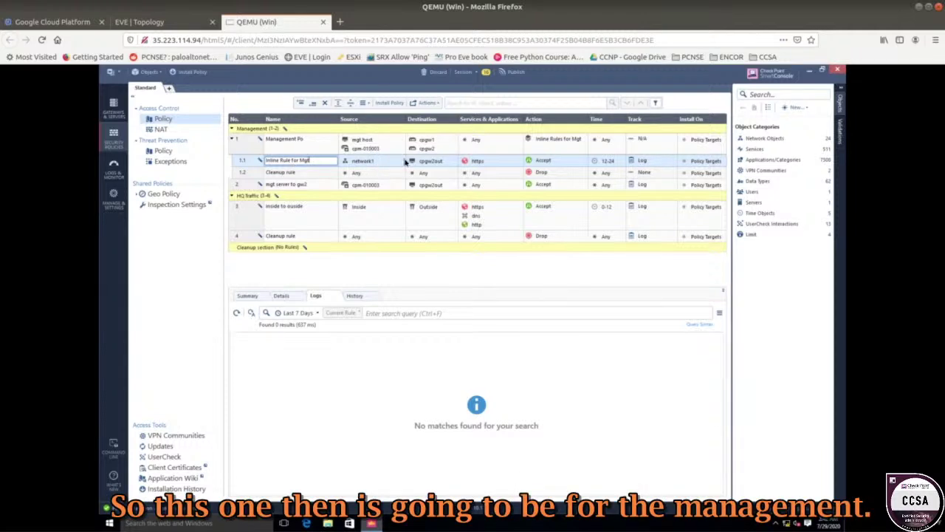
# - Replace rule 1.1's source network1 with mgt host
pyautogui.click(401, 161)
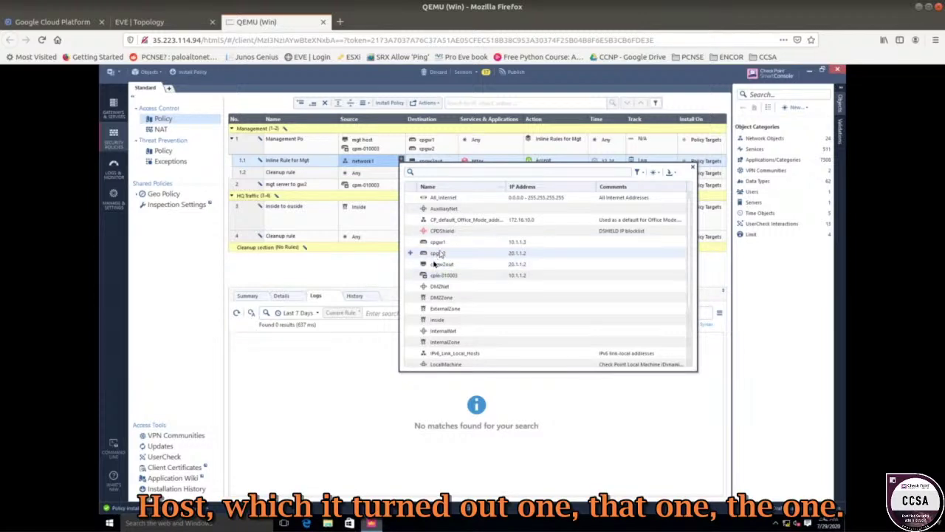
pyautogui.scroll(-3, 440, 262)
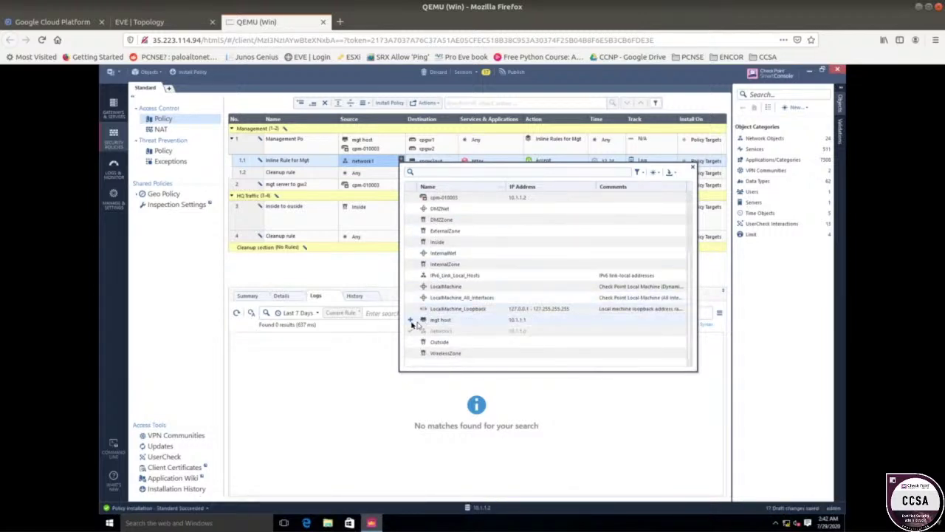
pyautogui.click(411, 322)
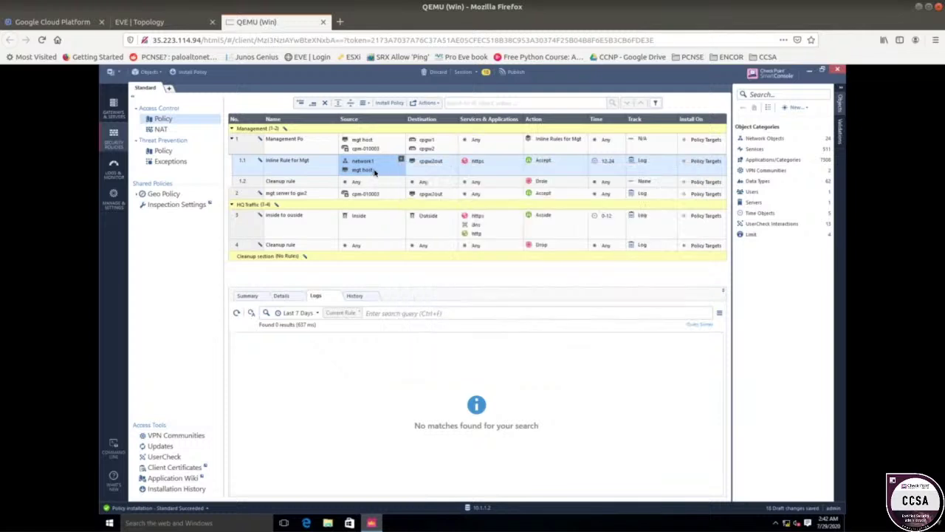
pyautogui.click(373, 173)
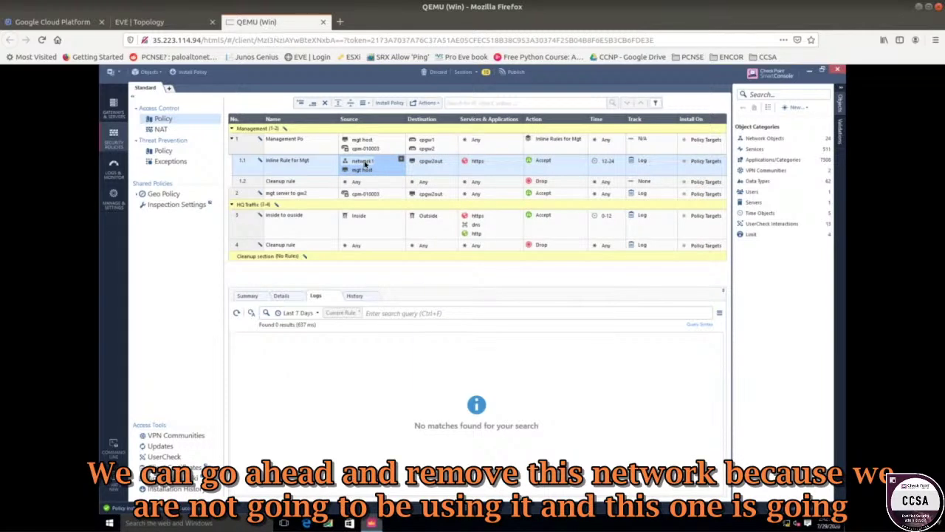
pyautogui.rightClick(362, 164)
pyautogui.click(392, 198)
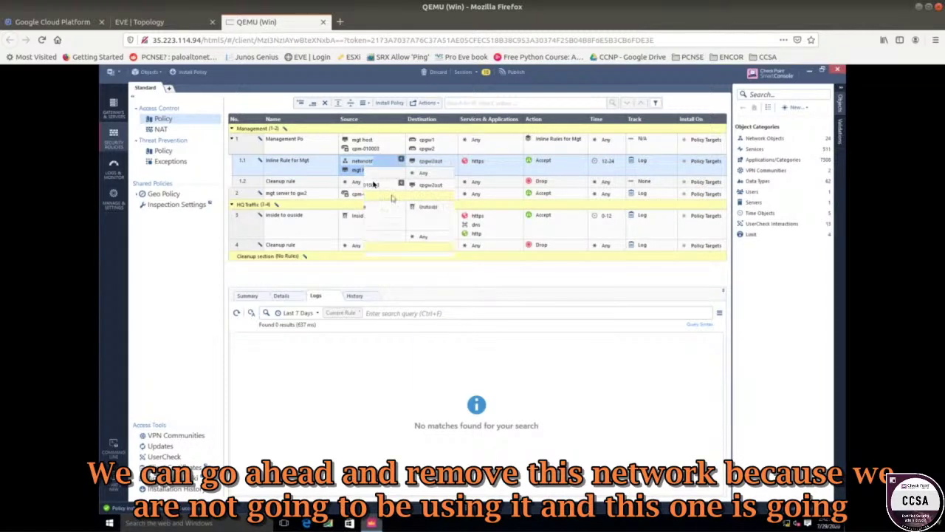
pyautogui.moveTo(426, 168)
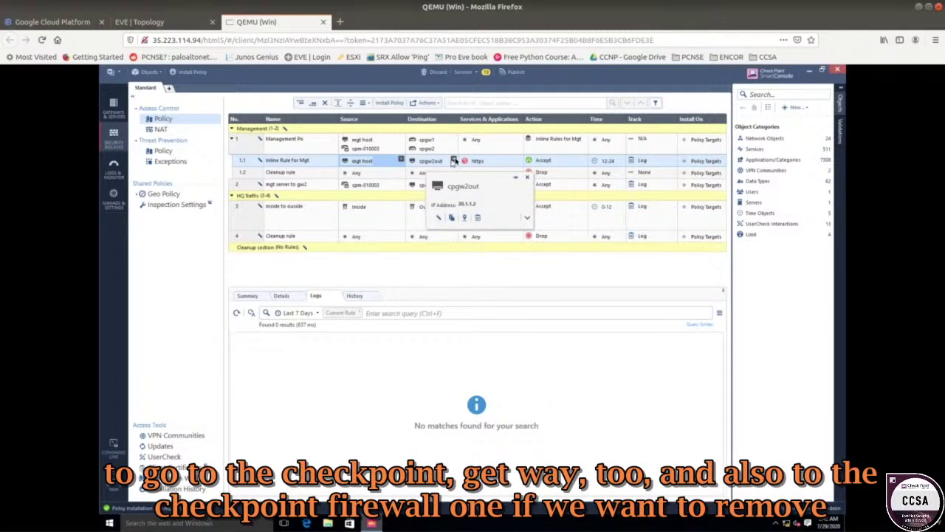
pyautogui.click(454, 161)
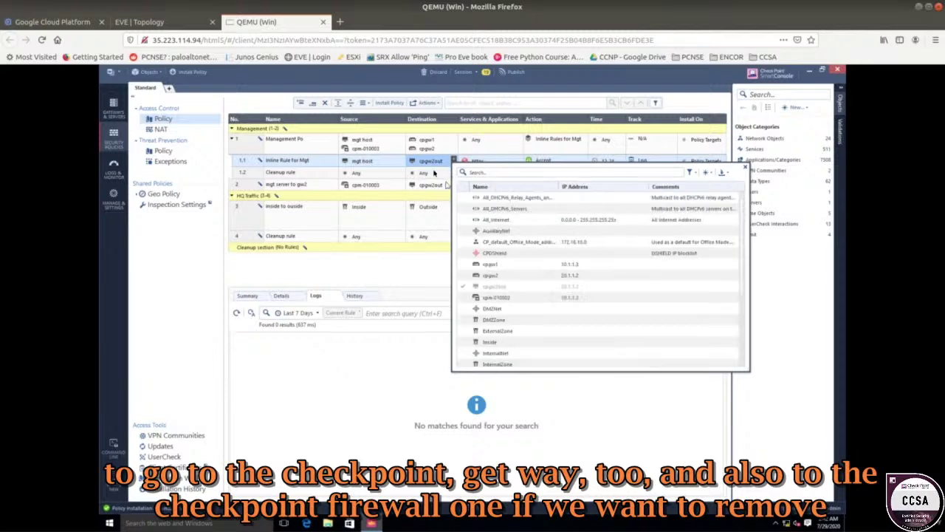
# - Set rule 1.1's destinations to cpgw1 and cpgw2, removing cpgw2out
pyautogui.click(463, 266)
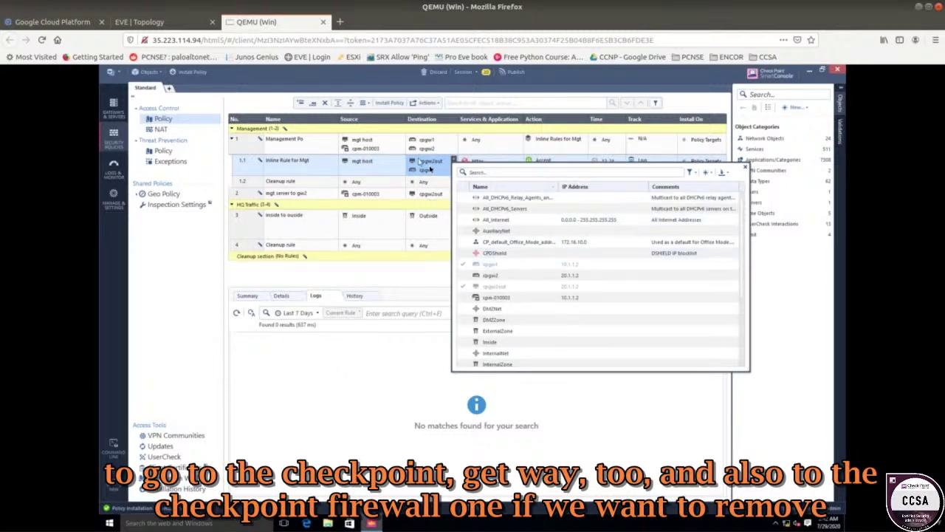
pyautogui.click(430, 164)
pyautogui.rightClick(436, 165)
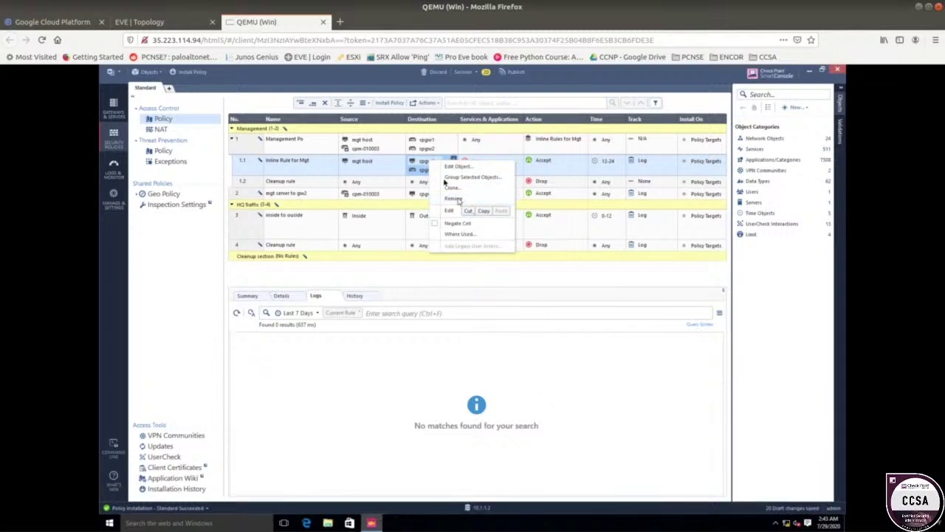
pyautogui.click(452, 199)
pyautogui.click(453, 160)
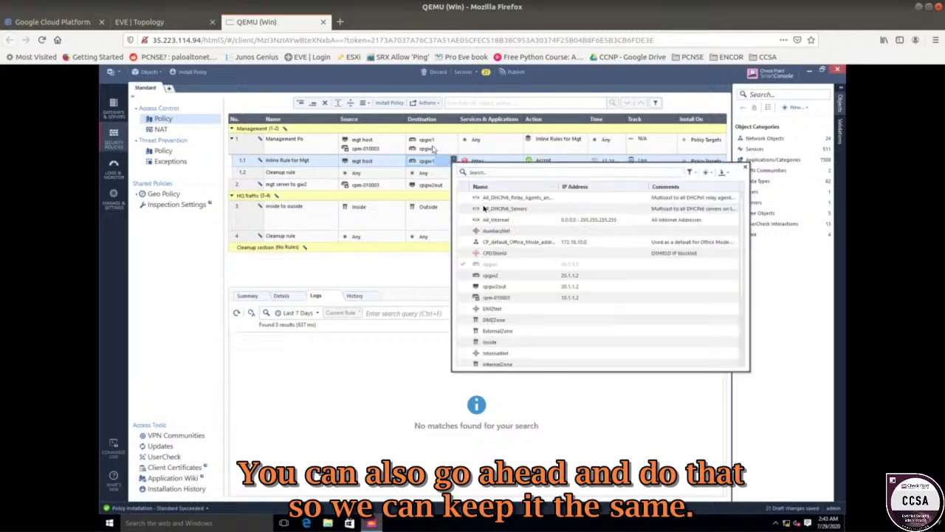
pyautogui.click(462, 278)
pyautogui.click(416, 280)
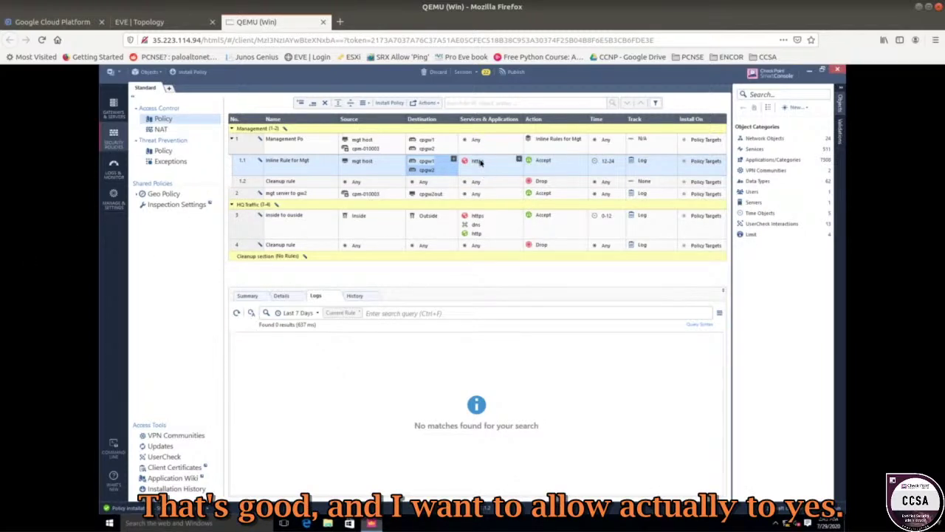
# - Add ssh to rule 1.1's services alongside https
pyautogui.click(518, 161)
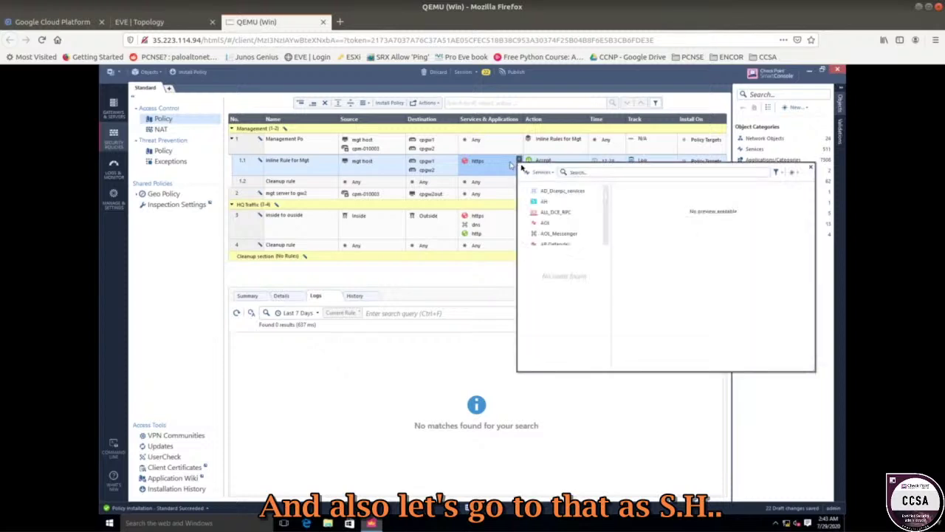
pyautogui.click(578, 172)
pyautogui.write('ss')
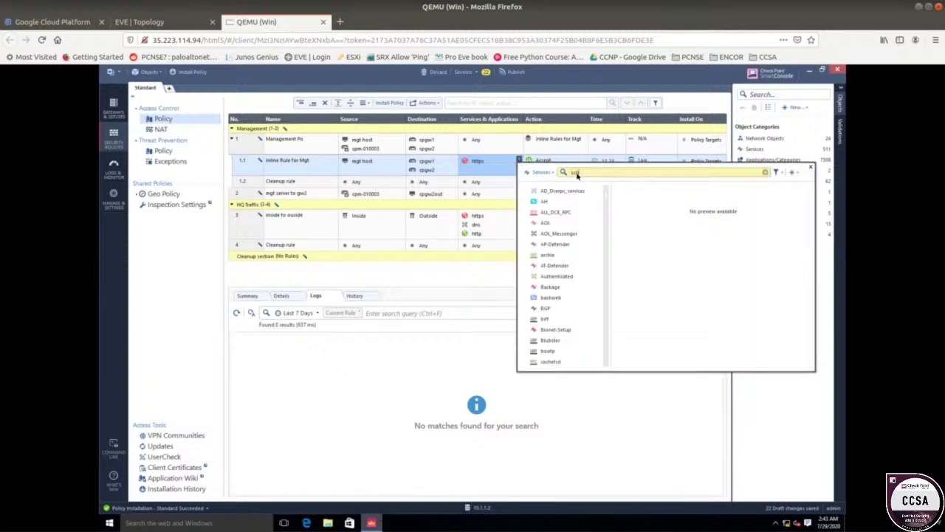
pyautogui.write('h')
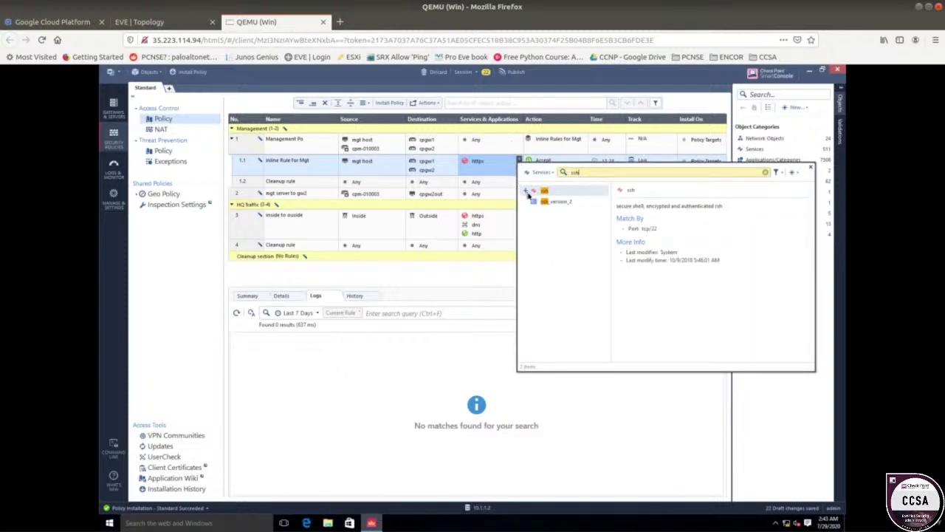
pyautogui.click(527, 191)
pyautogui.click(460, 283)
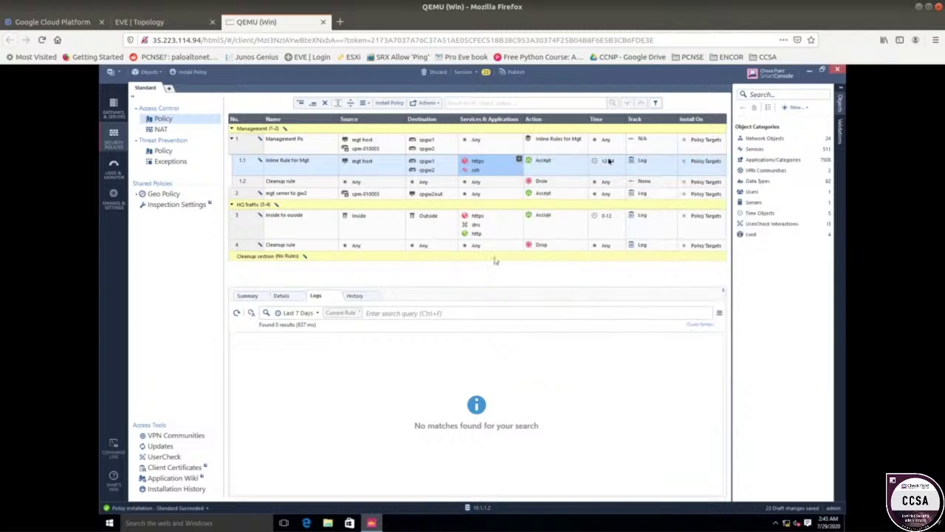
pyautogui.rightClick(604, 162)
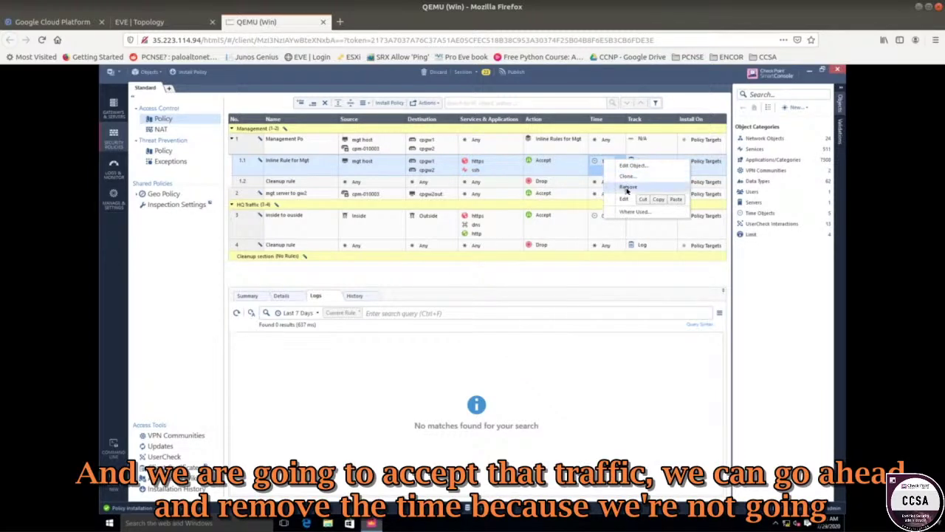
# - Remove time restrictions from rules 1.1 and 3 and hide the Time column
pyautogui.click(624, 186)
pyautogui.rightClick(602, 216)
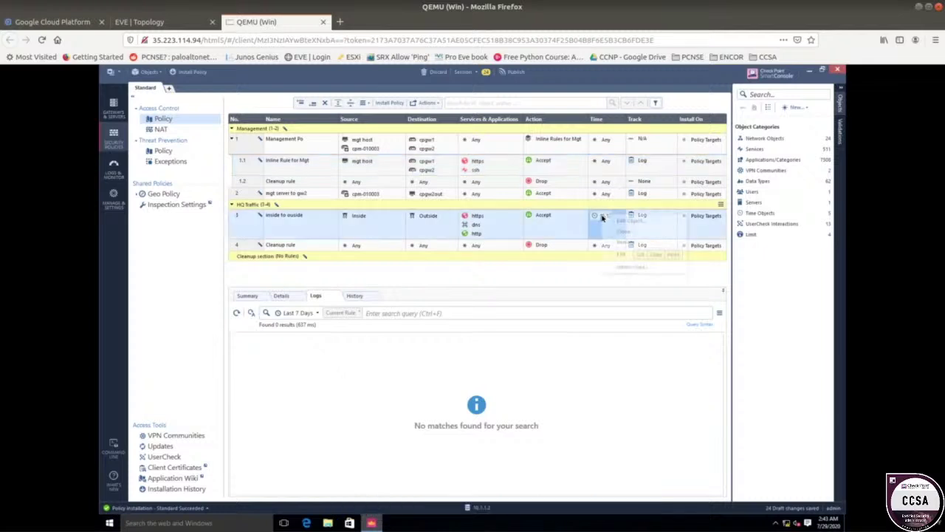
pyautogui.click(625, 242)
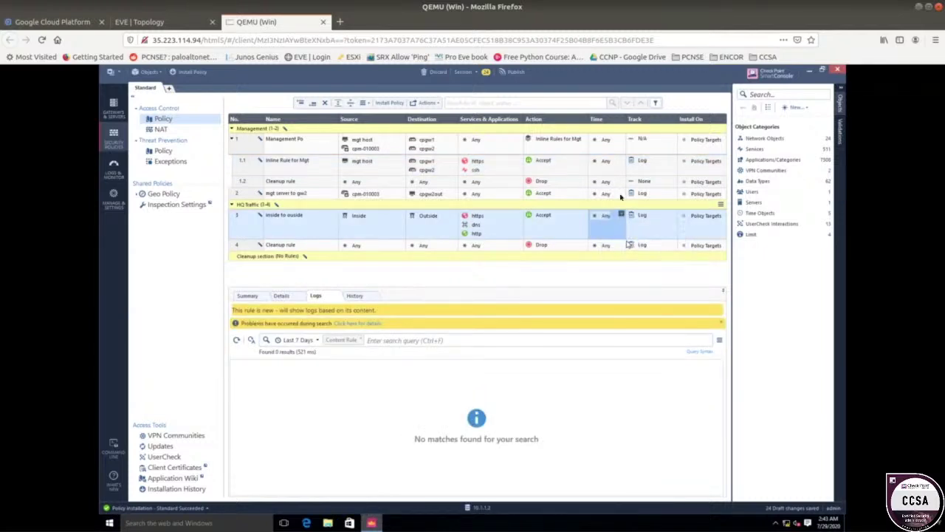
pyautogui.rightClick(599, 124)
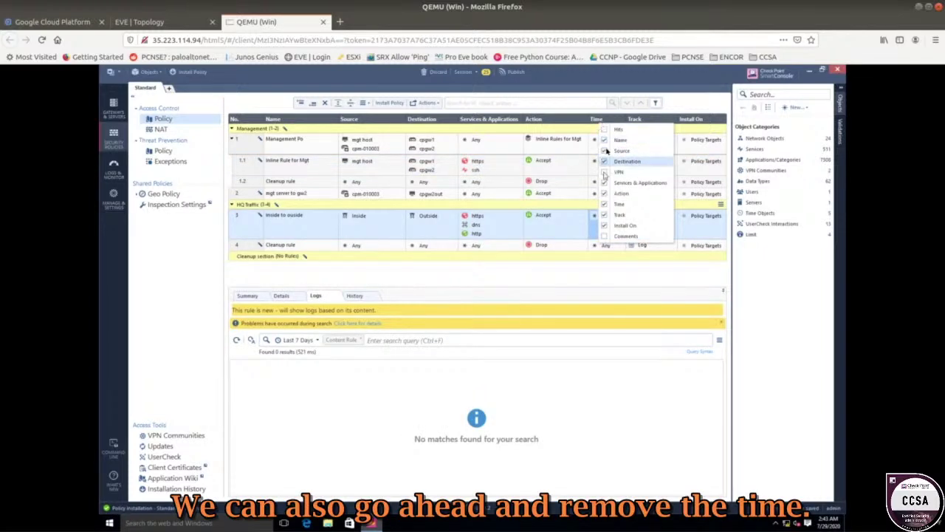
pyautogui.click(606, 205)
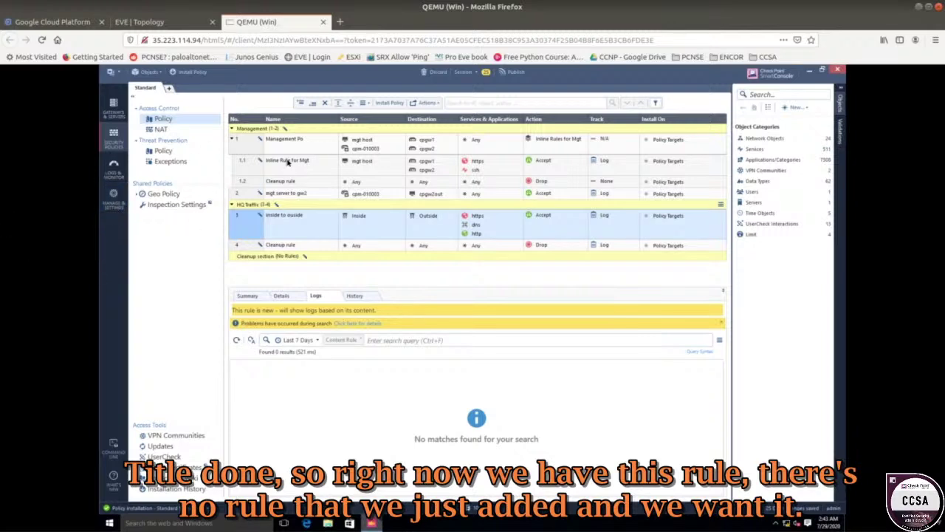
pyautogui.click(288, 161)
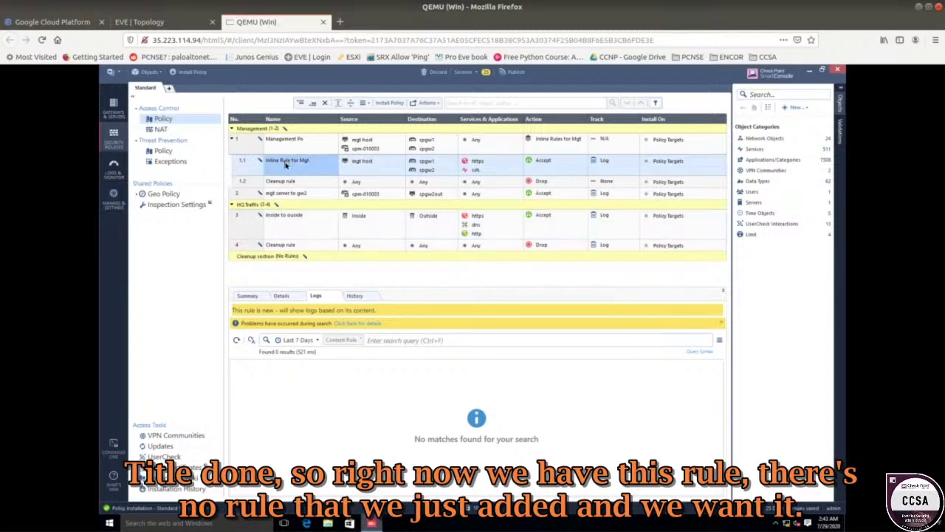
pyautogui.click(625, 138)
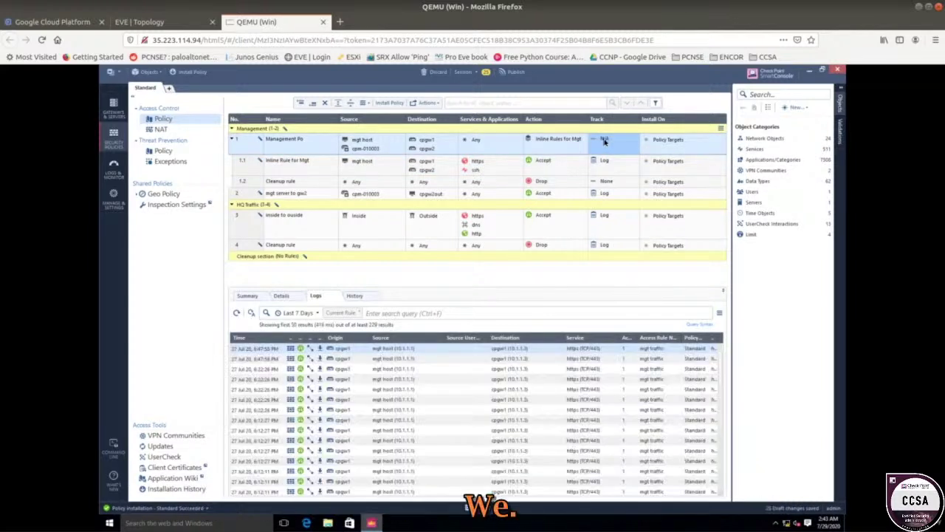
pyautogui.click(604, 162)
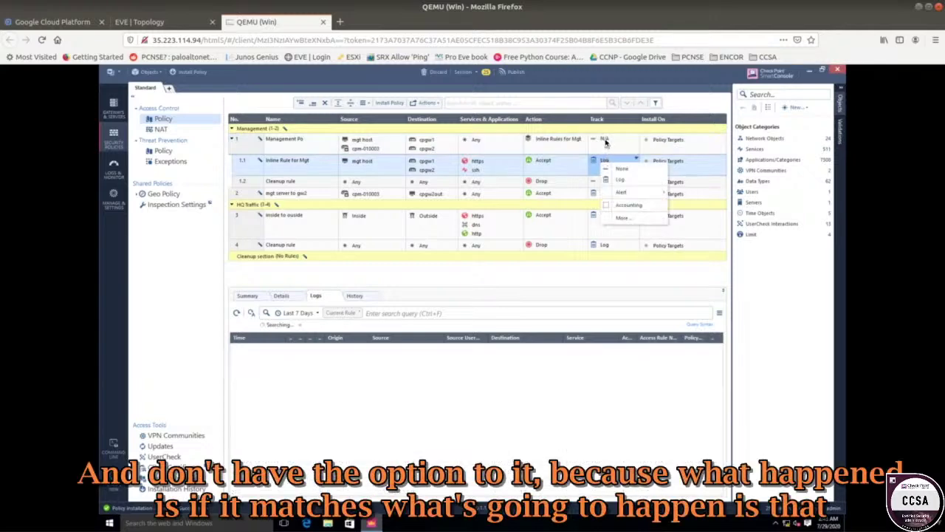
pyautogui.click(524, 274)
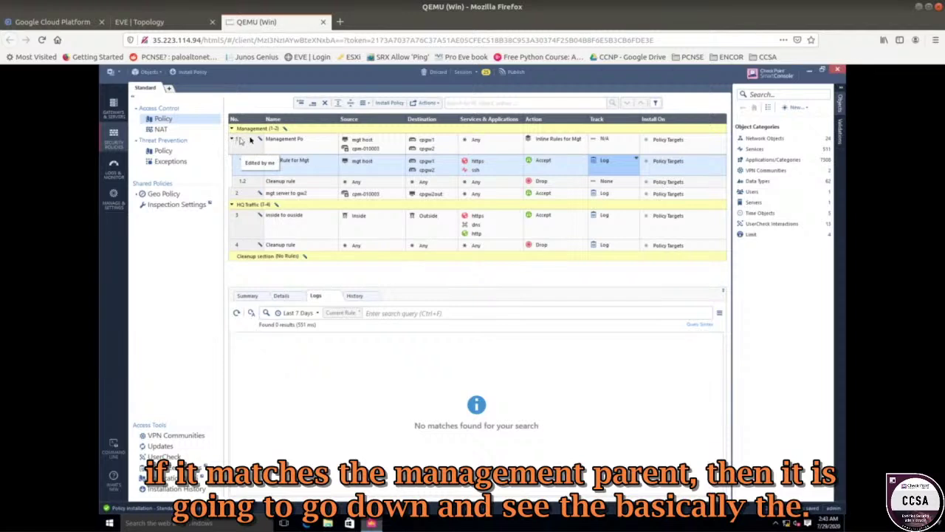
pyautogui.click(256, 145)
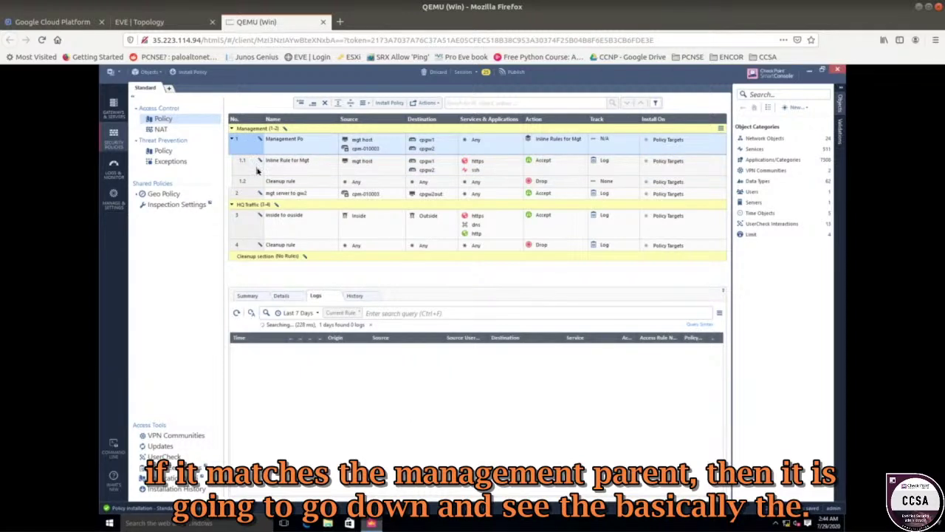
pyautogui.click(257, 169)
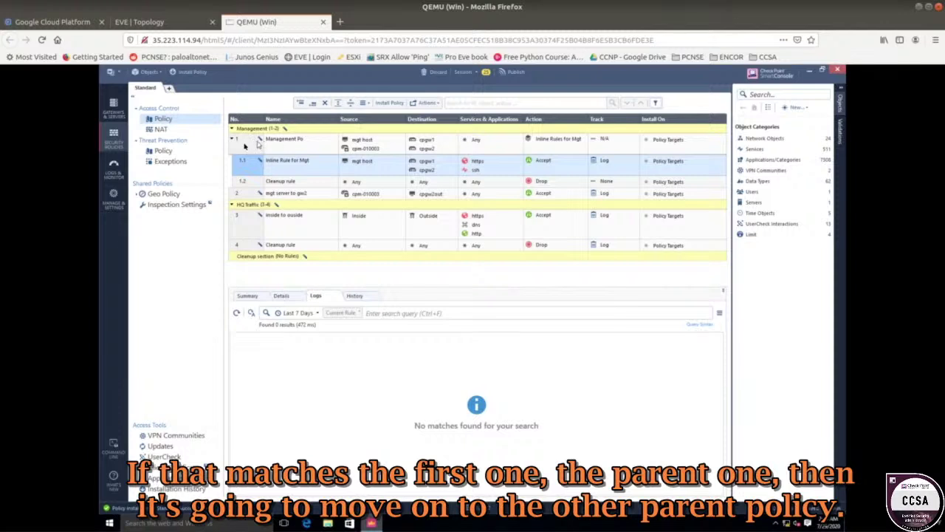
pyautogui.click(308, 148)
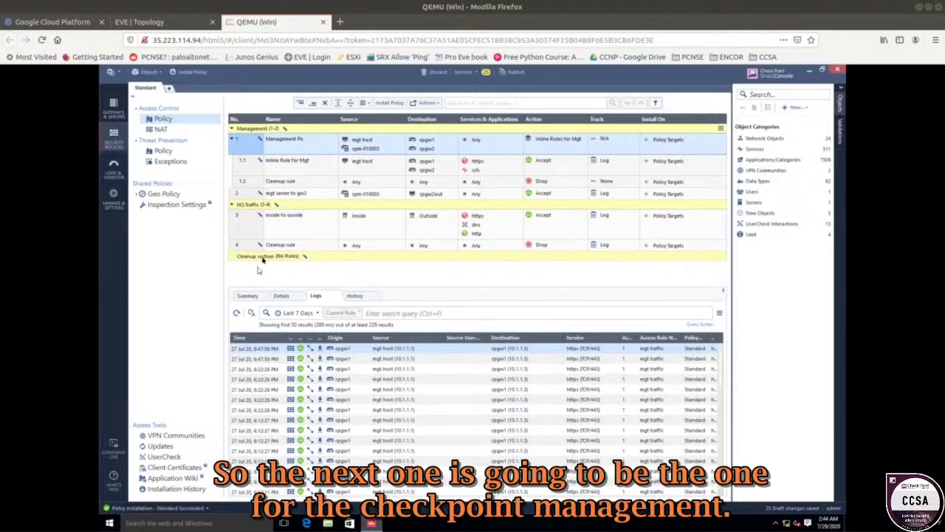
pyautogui.click(292, 195)
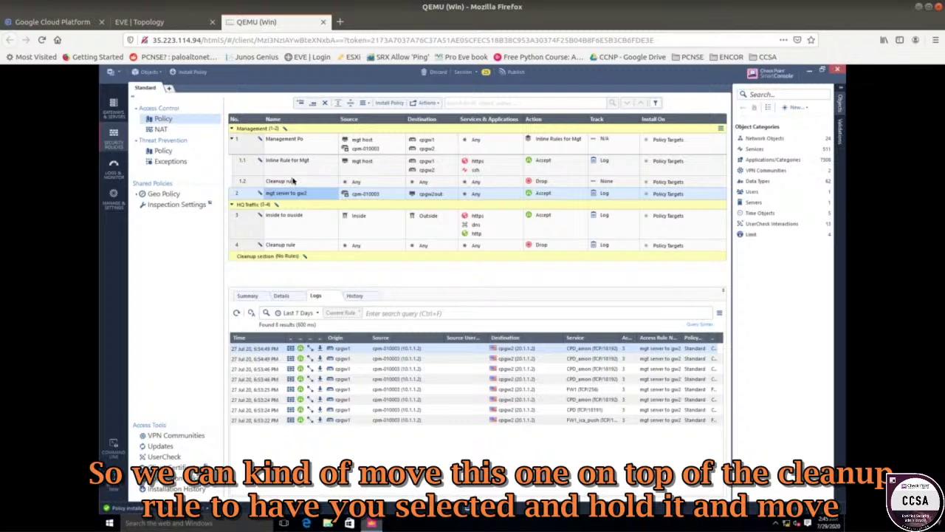
# - Move mgt server to gw2 into the inline layer as rule 1.2, destination cpgw2 replacing cpgw2out
pyautogui.moveTo(257, 195); pyautogui.dragTo(253, 178)
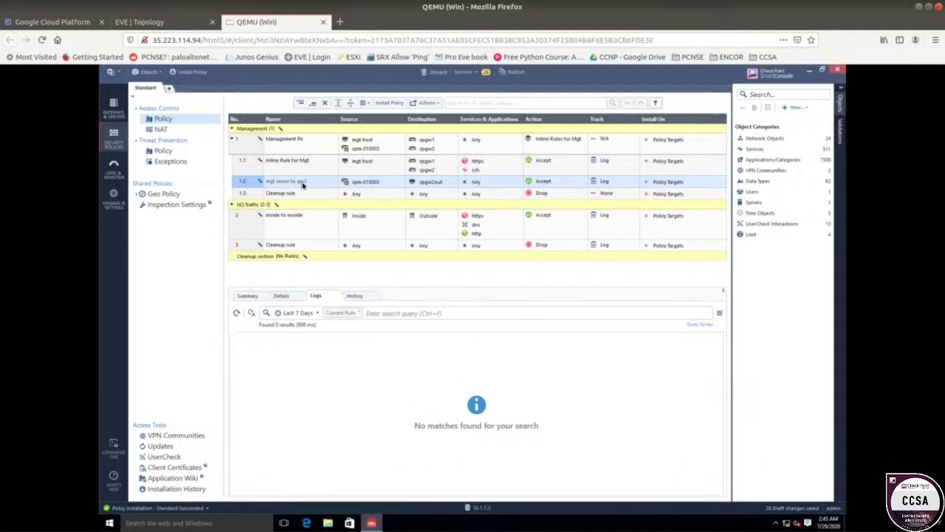
pyautogui.rightClick(439, 188)
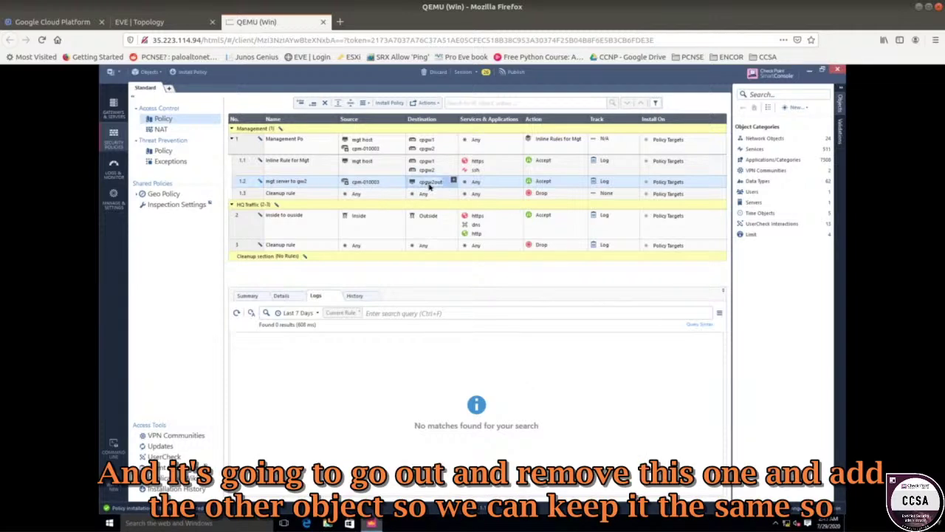
pyautogui.click(452, 220)
pyautogui.click(454, 182)
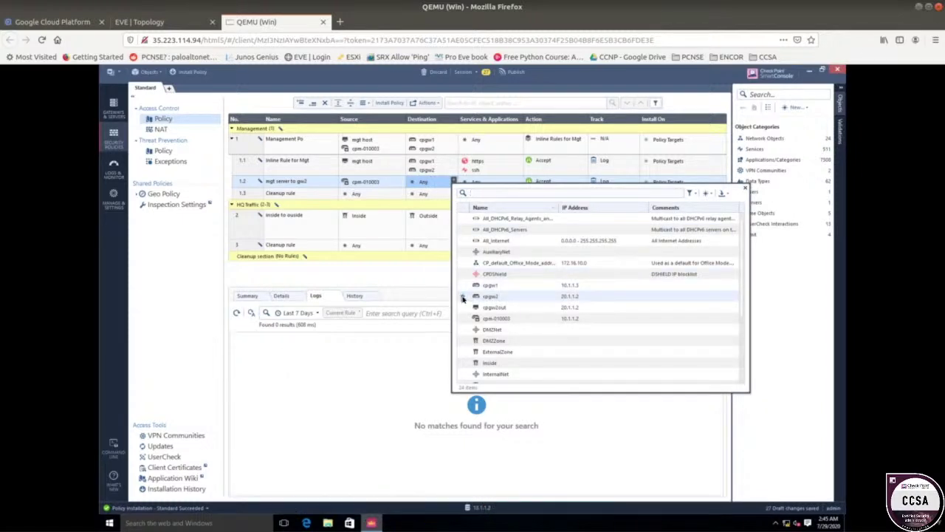
pyautogui.click(462, 298)
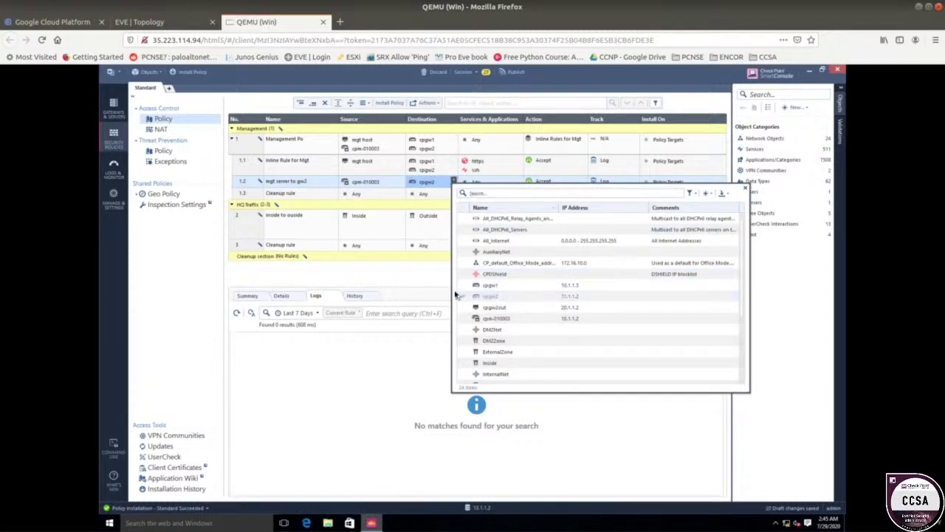
pyautogui.click(373, 279)
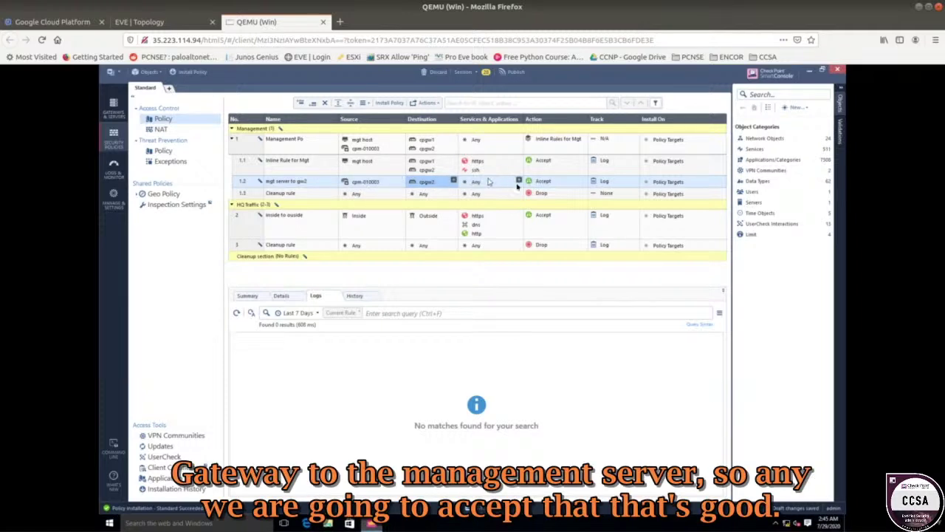
pyautogui.click(302, 195)
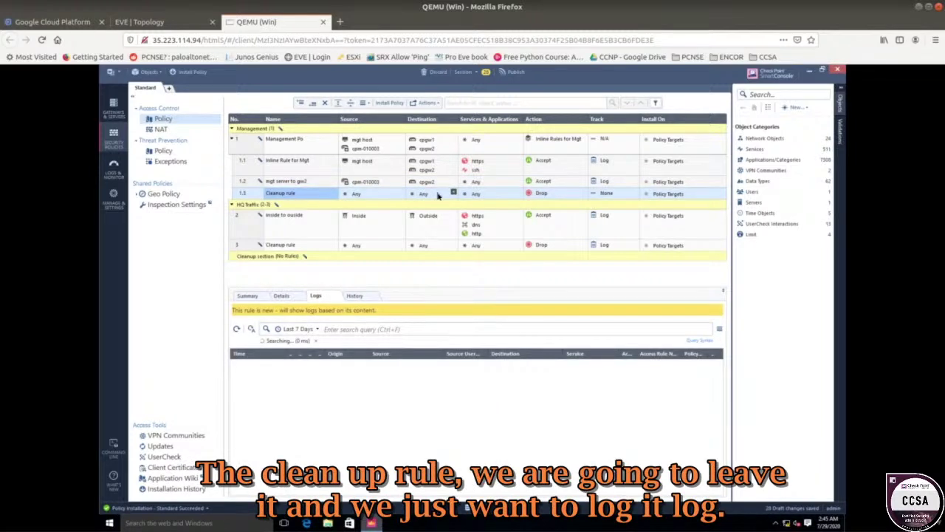
# - Set inline Cleanup rule 1.3 tracking to Log, then select Management Po rule 1
pyautogui.click(635, 193)
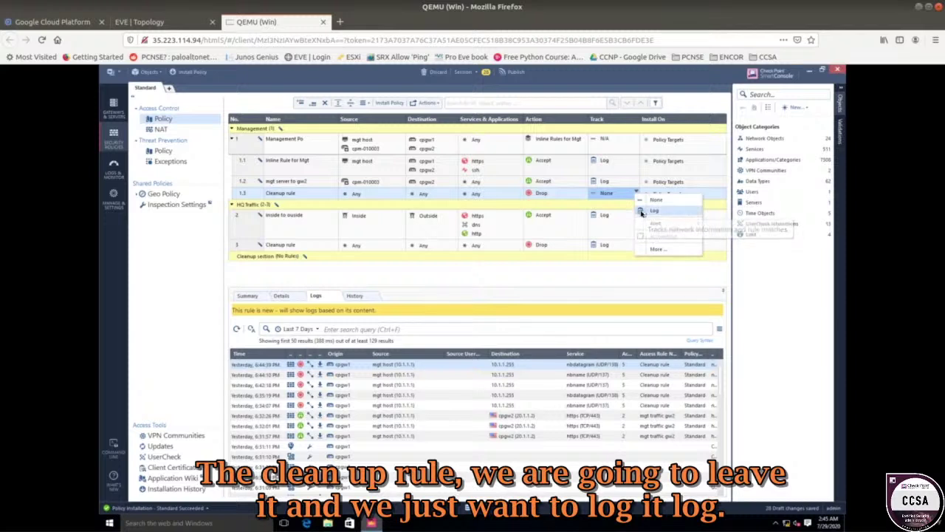
pyautogui.click(653, 211)
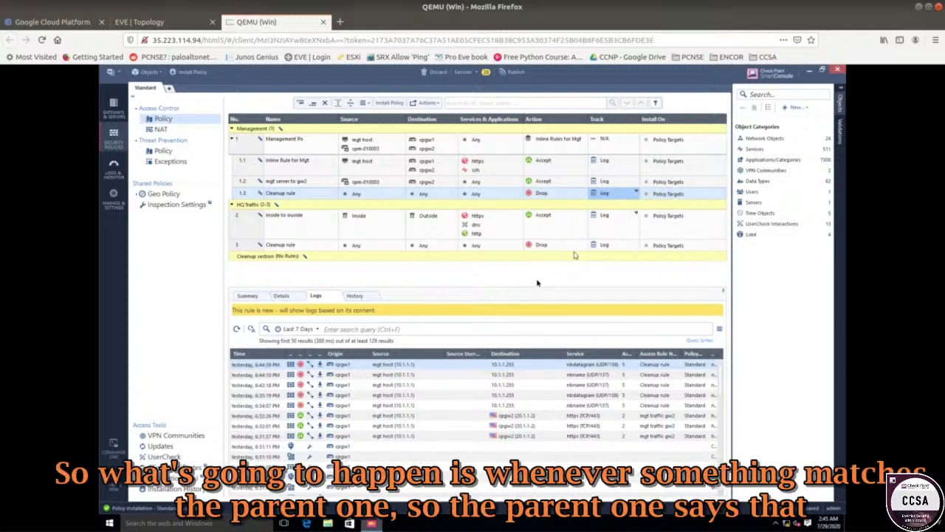
pyautogui.click(246, 146)
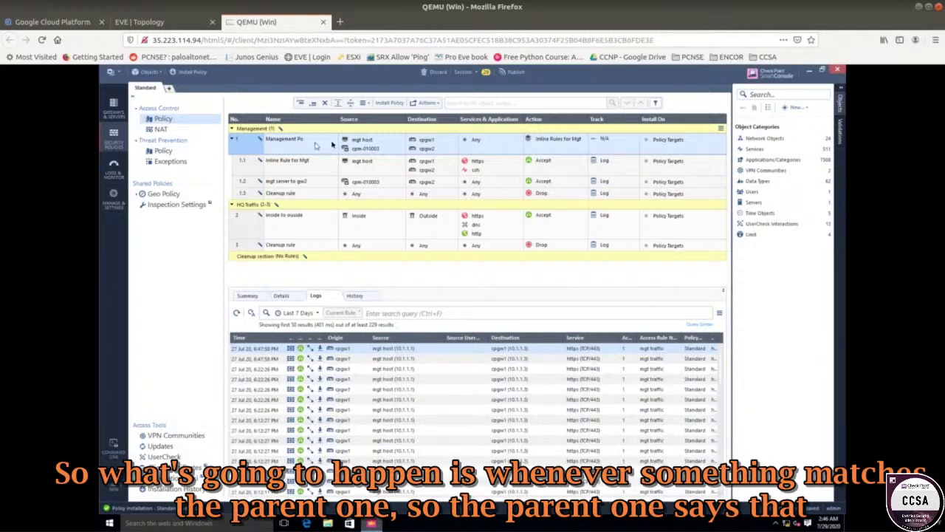
# - Step through inline rules 1.1, 1.2 and 1.3, returning to the Management Po rule
pyautogui.moveTo(356, 142)
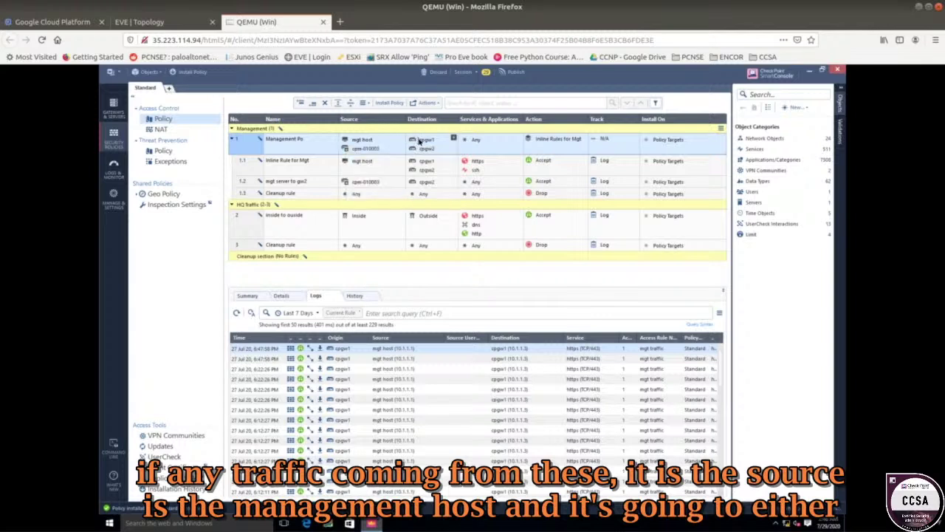
pyautogui.moveTo(421, 143)
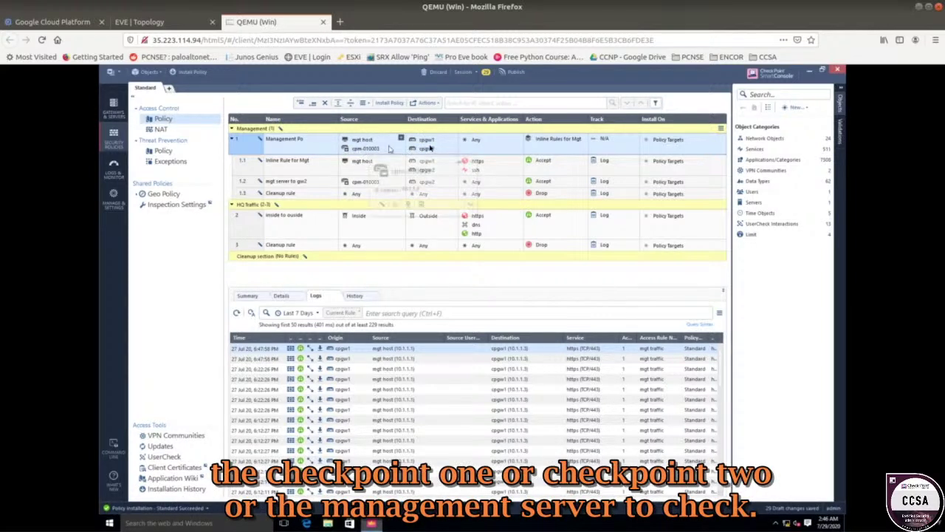
pyautogui.click(311, 171)
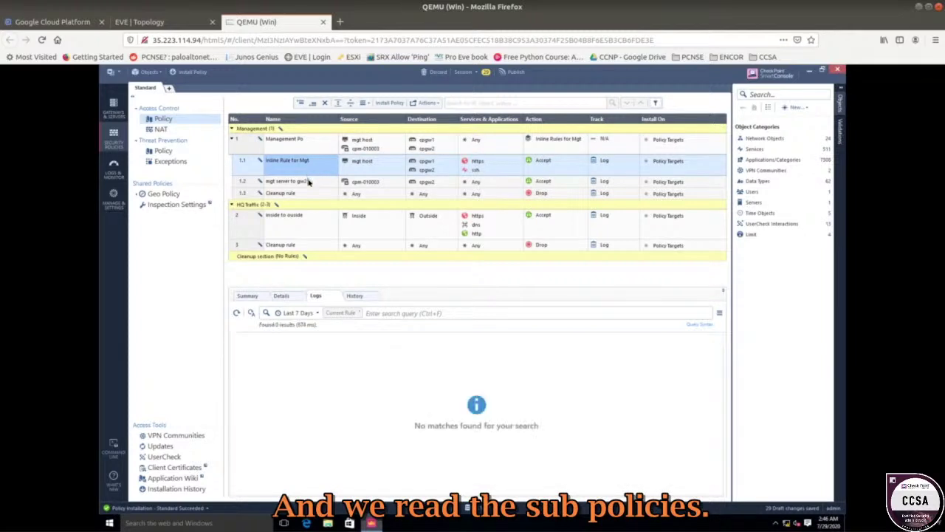
pyautogui.click(309, 181)
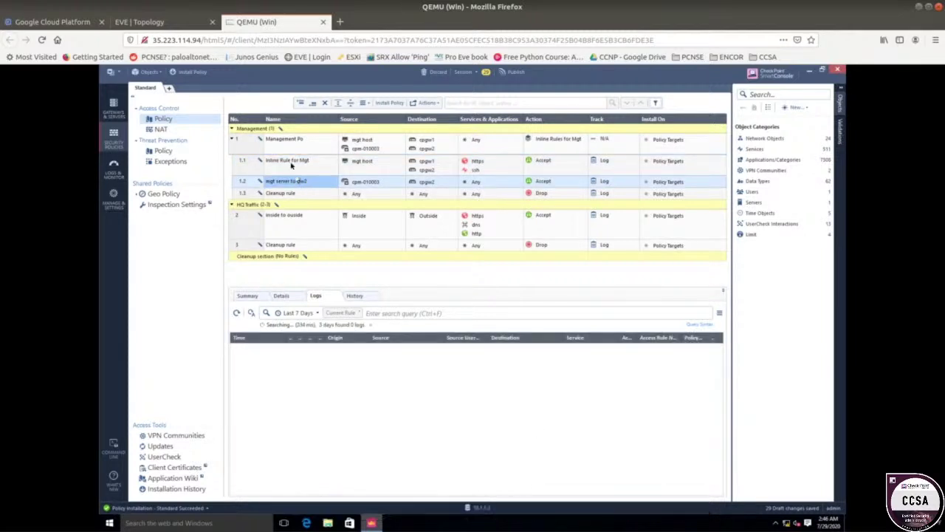
pyautogui.click(293, 164)
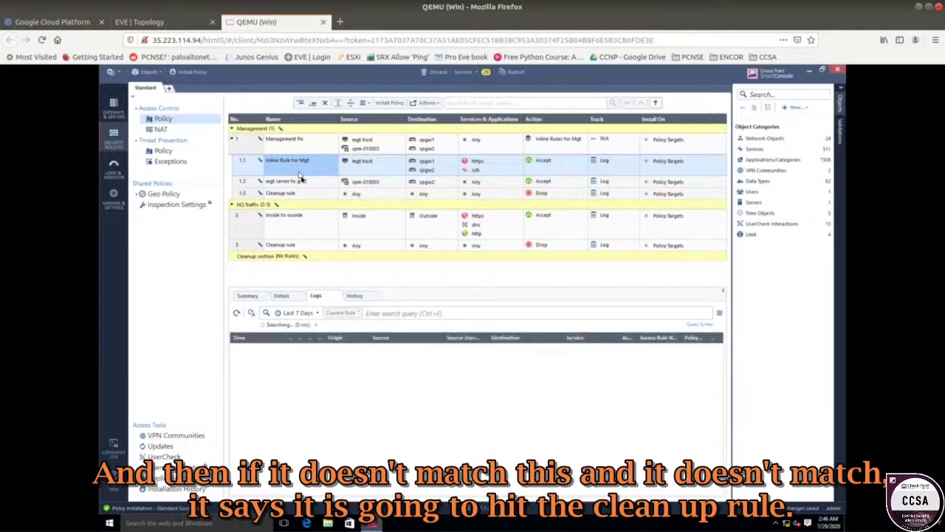
pyautogui.click(300, 184)
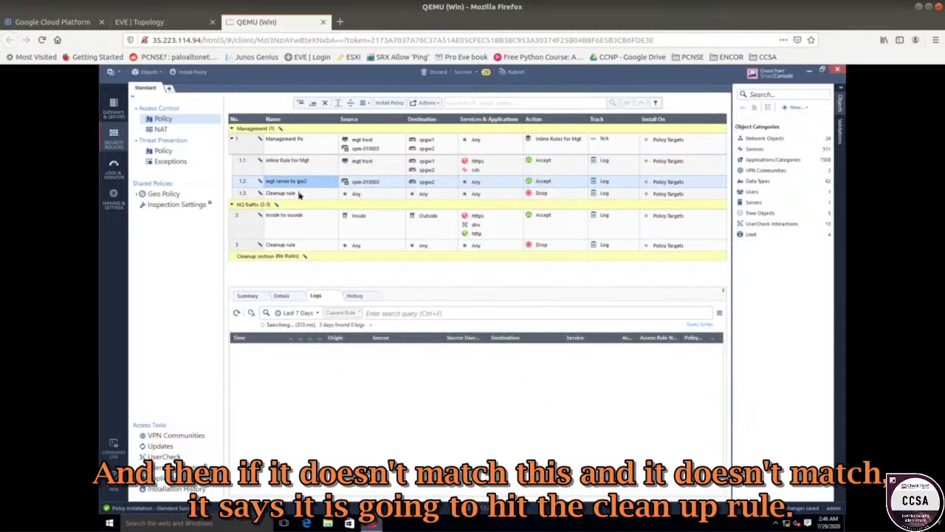
pyautogui.click(300, 194)
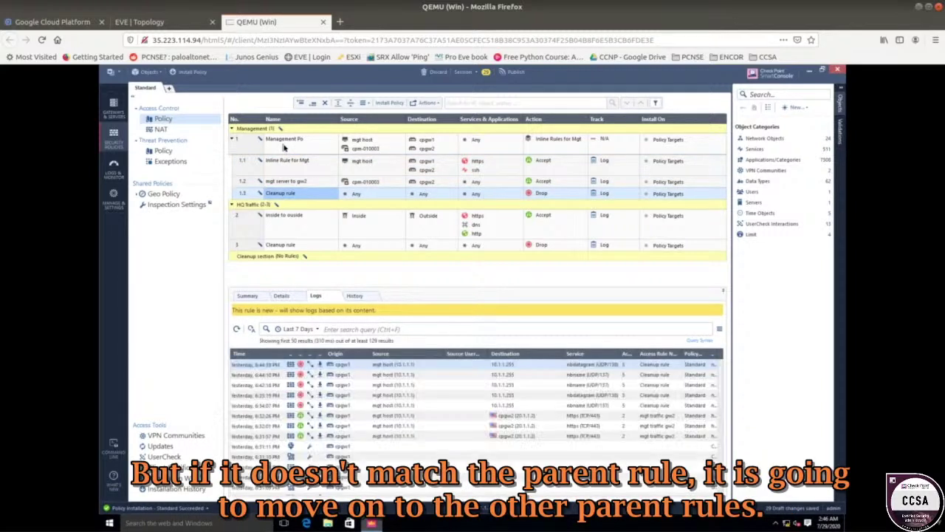
pyautogui.click(284, 147)
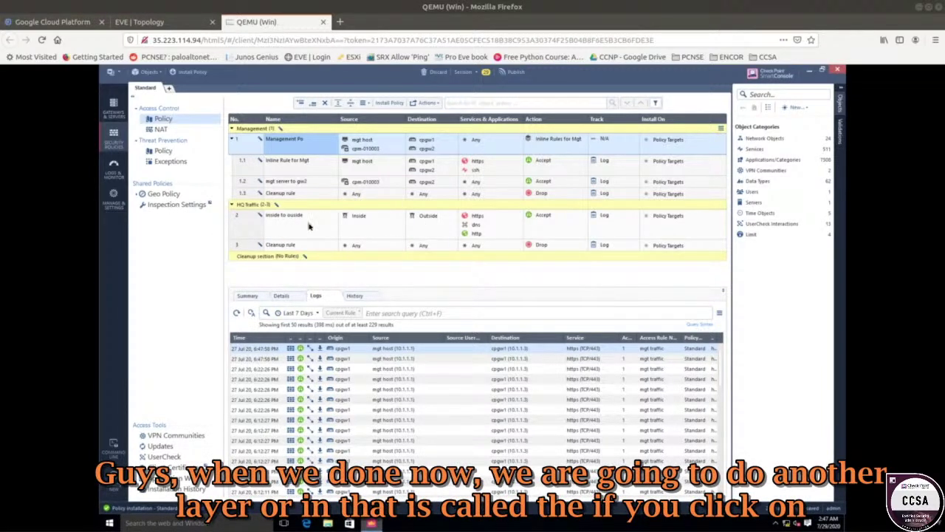
# - Show rule 2 inside to outside's Action choices, including Inline Layer > New layer
pyautogui.click(282, 225)
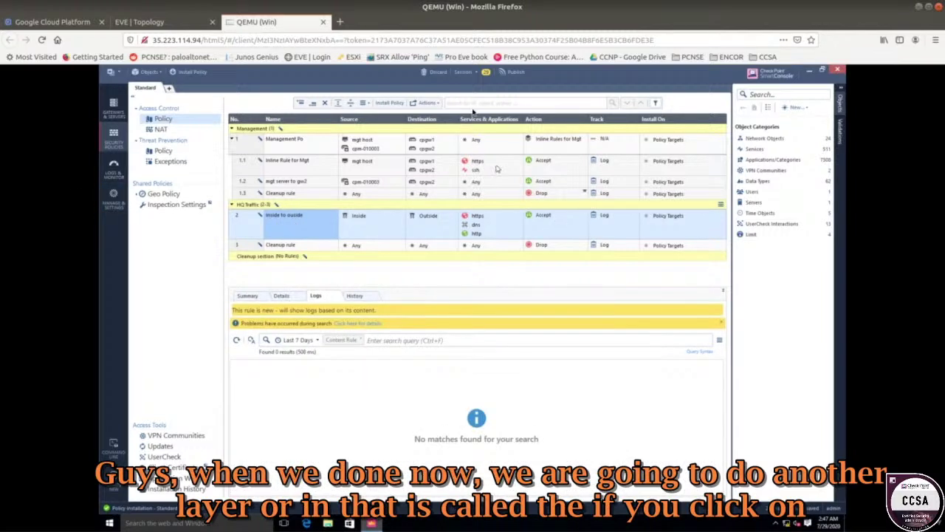
pyautogui.click(542, 214)
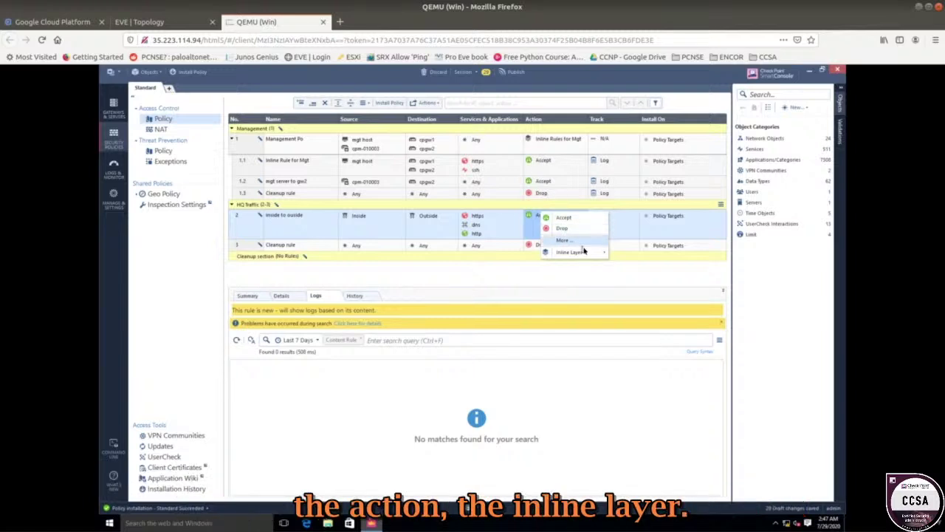
pyautogui.moveTo(583, 252)
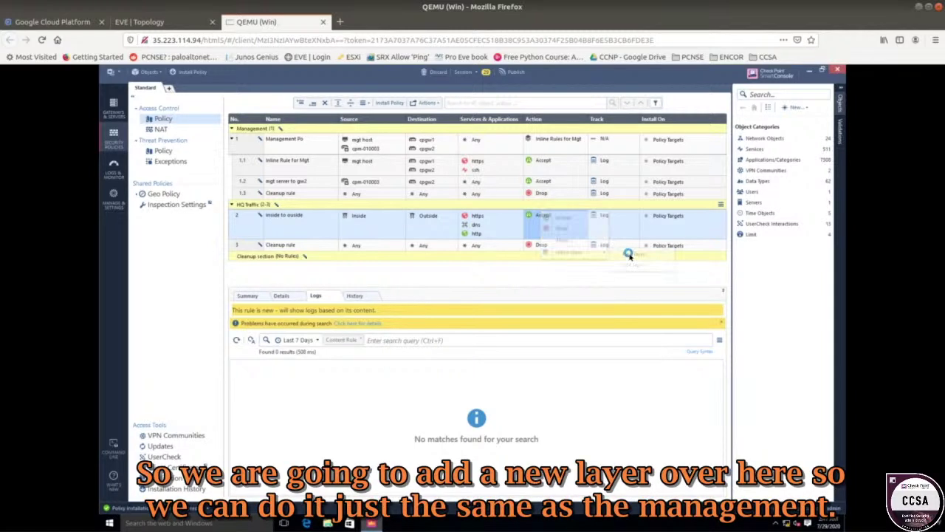
# - Create a Users Traffic inline layer for rule 2, then collapse the Management section
pyautogui.click(616, 255)
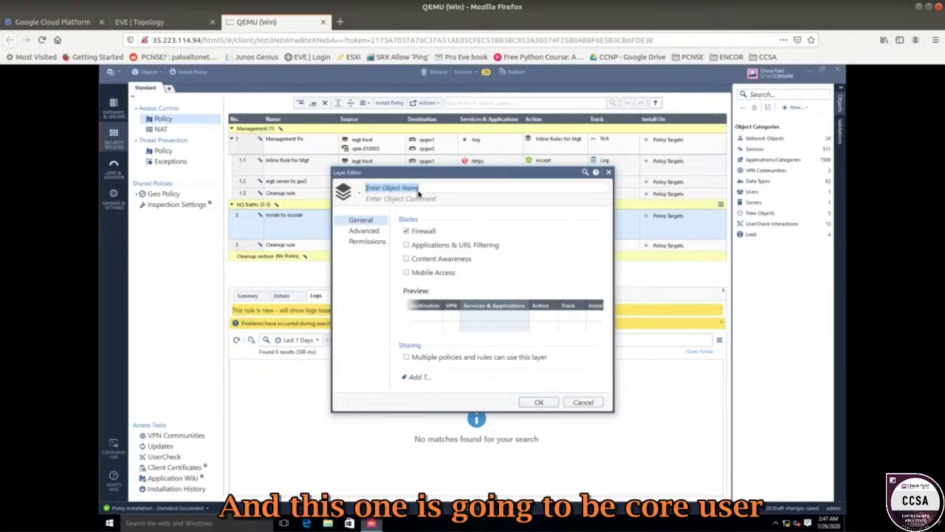
pyautogui.write('Users')
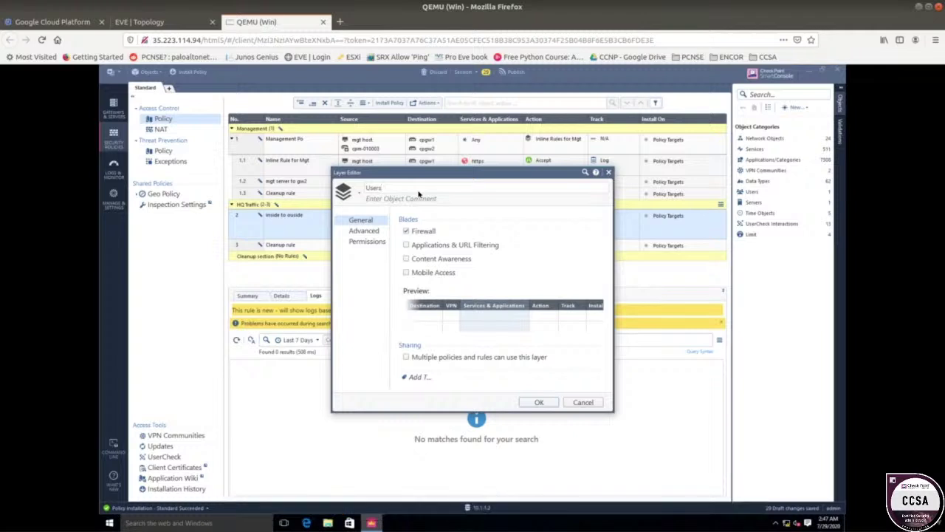
pyautogui.write(' Traffic Inline Layer')
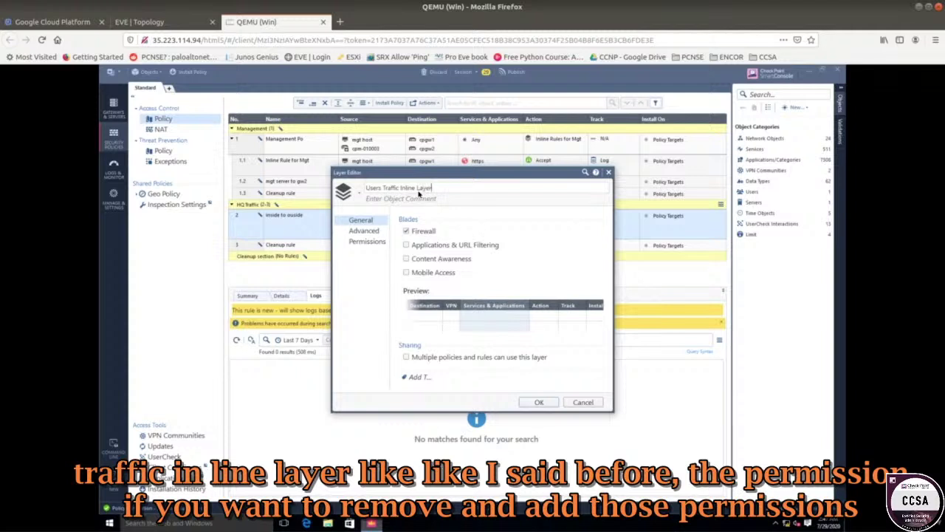
pyautogui.click(375, 244)
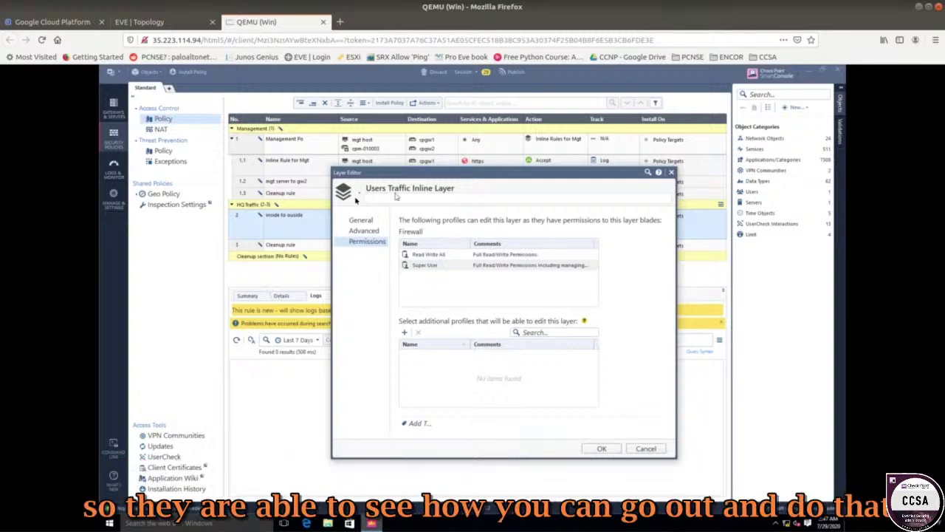
pyautogui.click(598, 448)
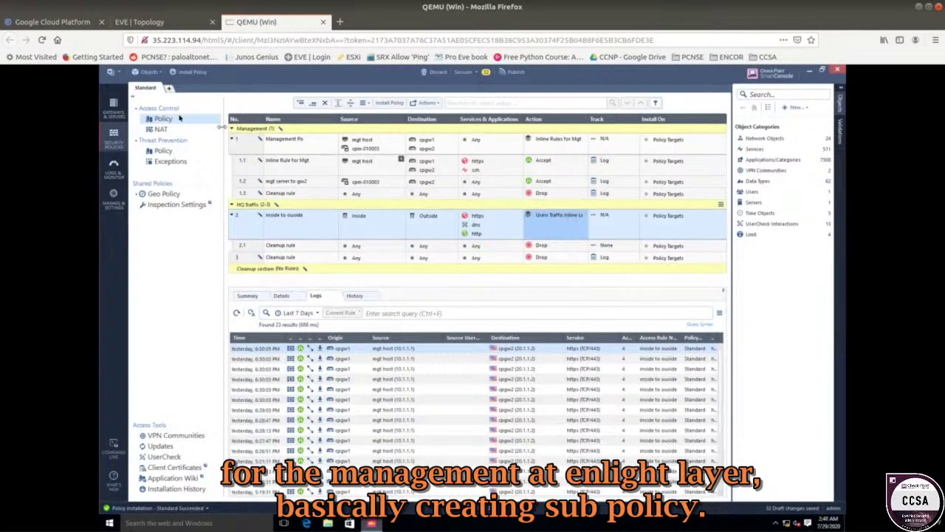
pyautogui.click(232, 129)
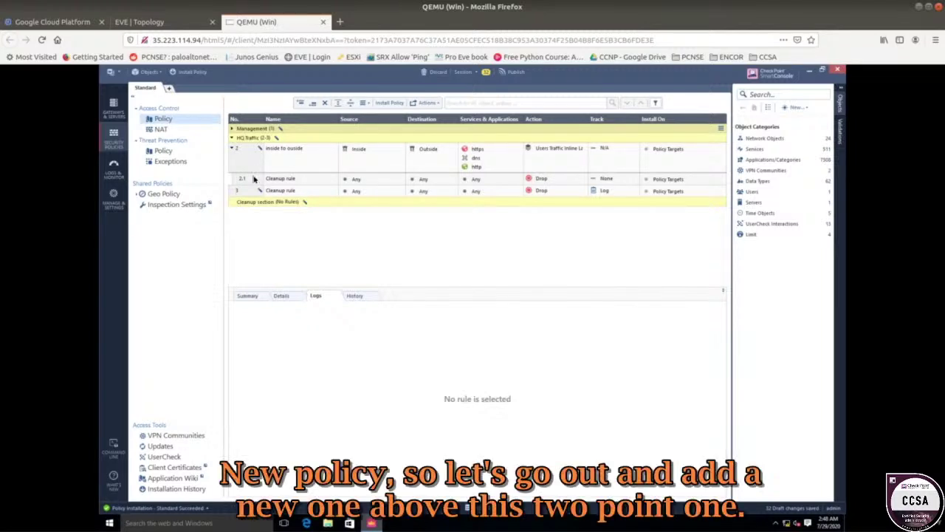
# - Insert a new rule above inline Cleanup rule 2.1 and name it Web
pyautogui.rightClick(253, 179)
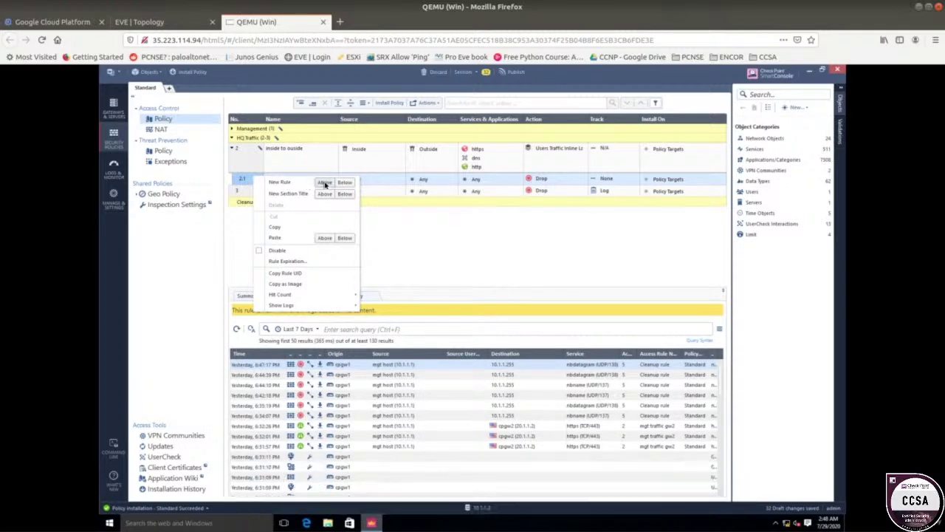
pyautogui.click(324, 182)
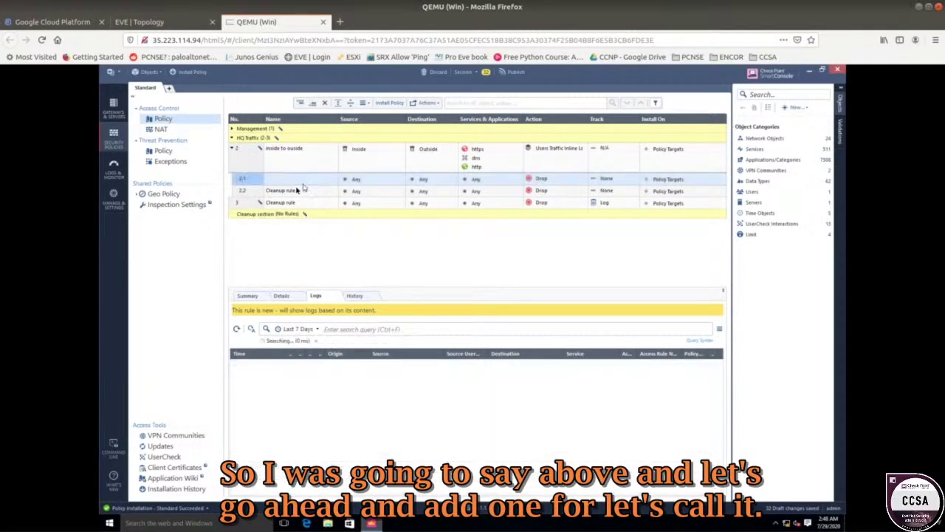
pyautogui.click(281, 182)
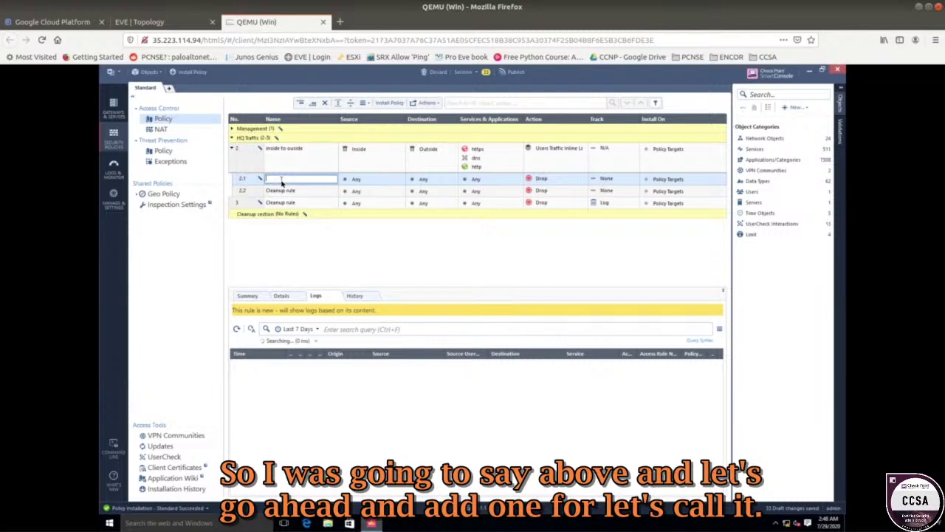
pyautogui.write('H')
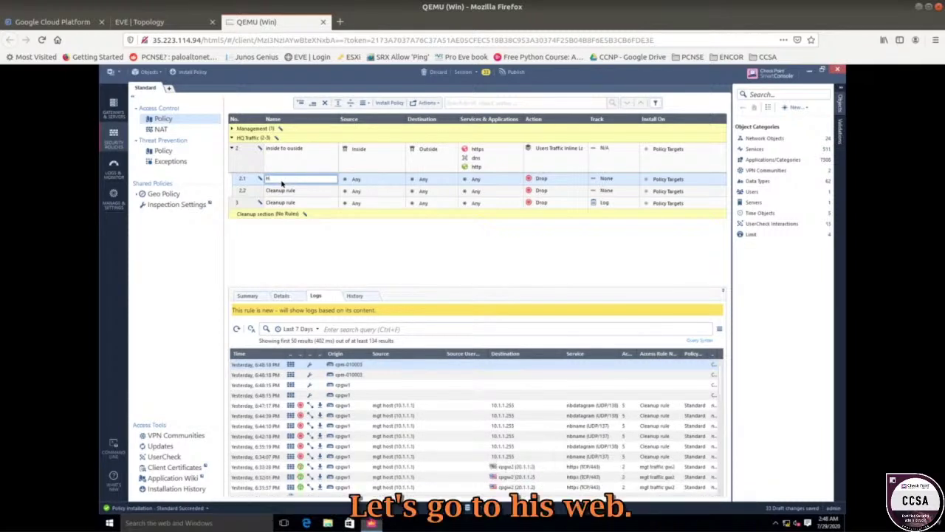
pyautogui.write('eb')
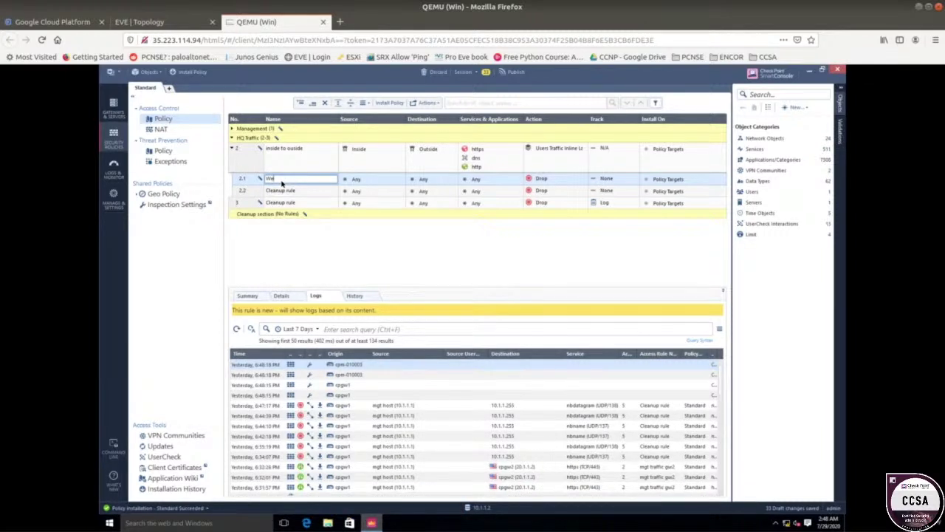
pyautogui.click(359, 181)
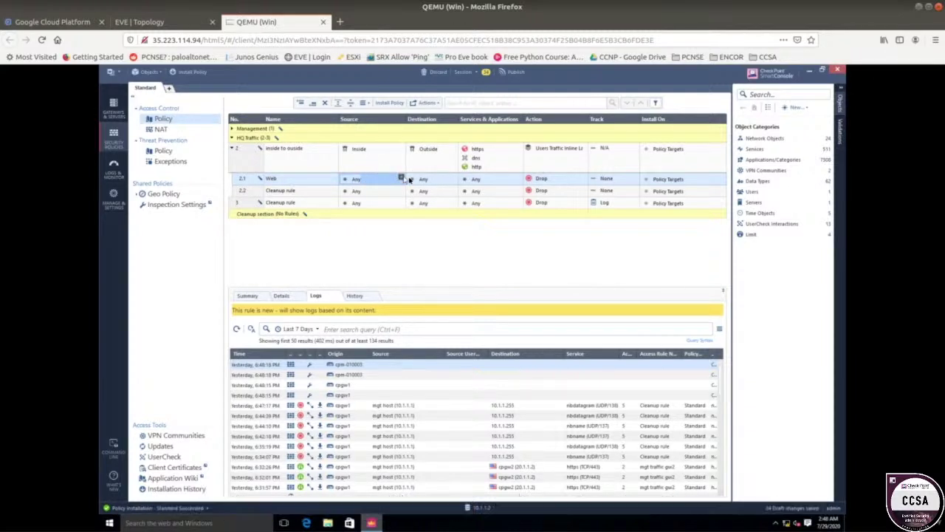
# - Set the Web rule's source to Inside and destination to Outside
pyautogui.click(401, 179)
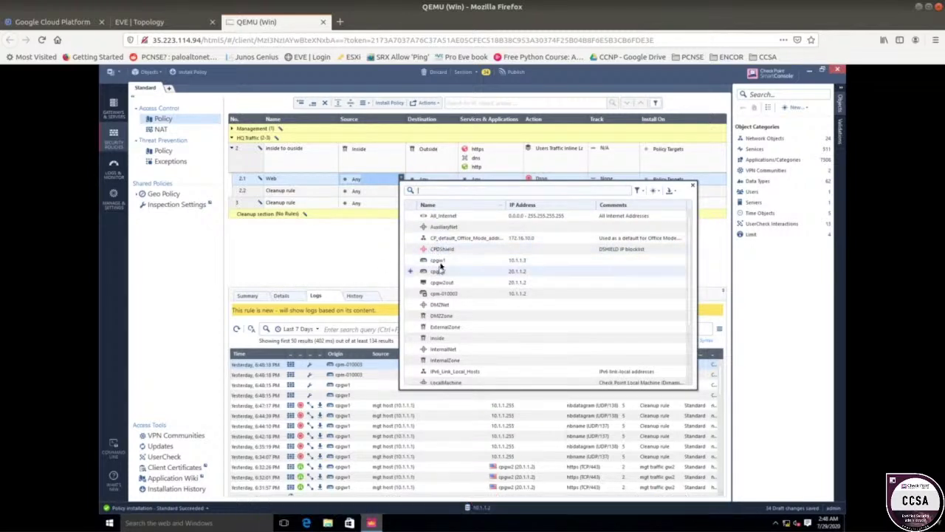
pyautogui.scroll(-2, 439, 264)
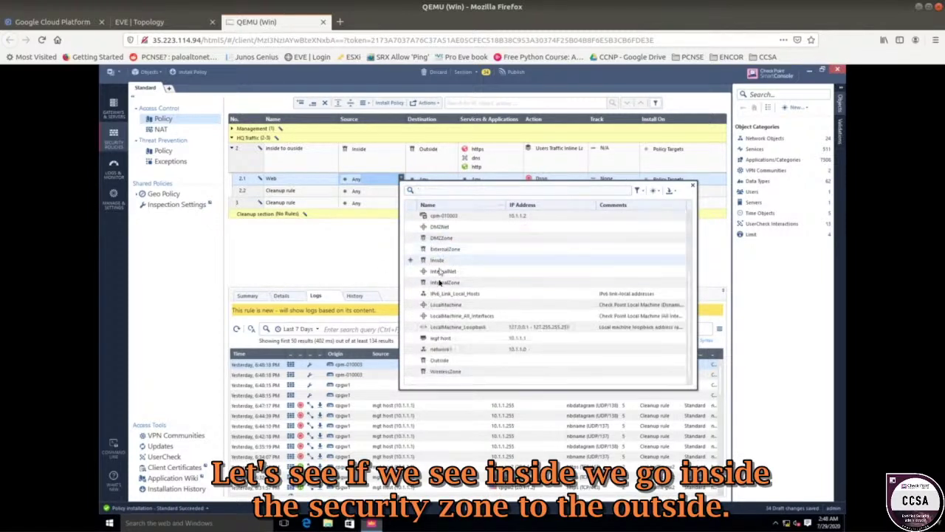
pyautogui.click(410, 261)
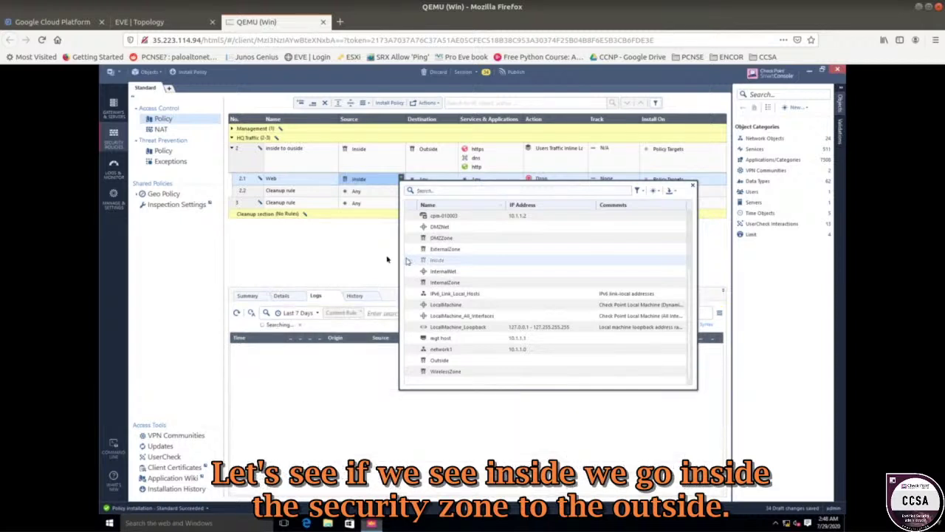
pyautogui.click(355, 254)
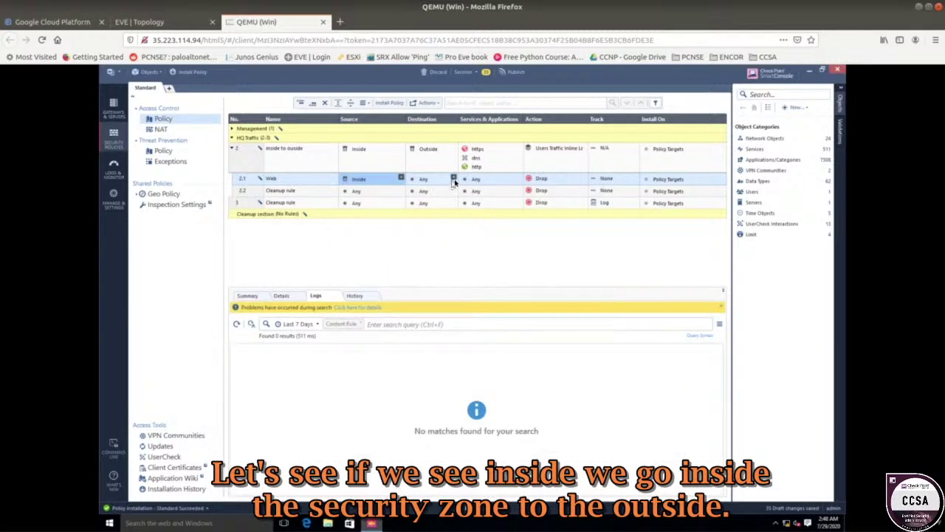
pyautogui.click(454, 179)
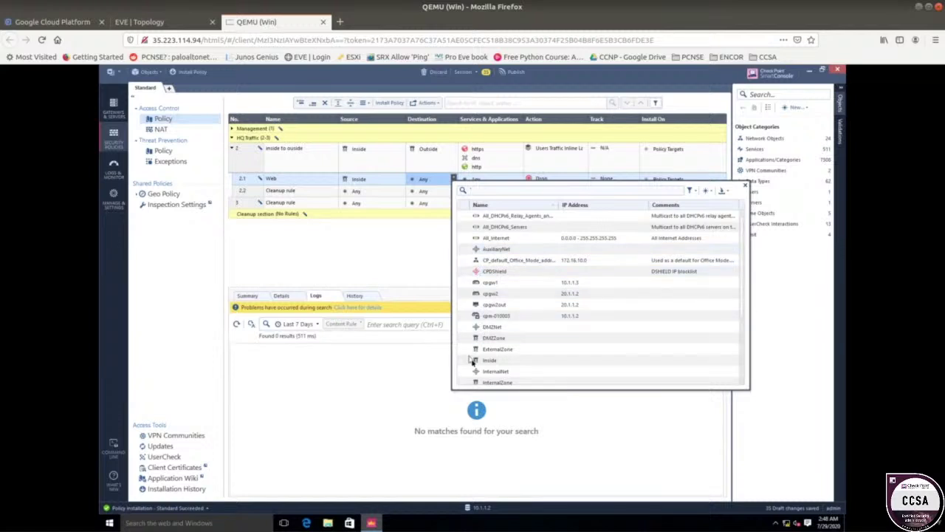
pyautogui.scroll(-3, 476, 361)
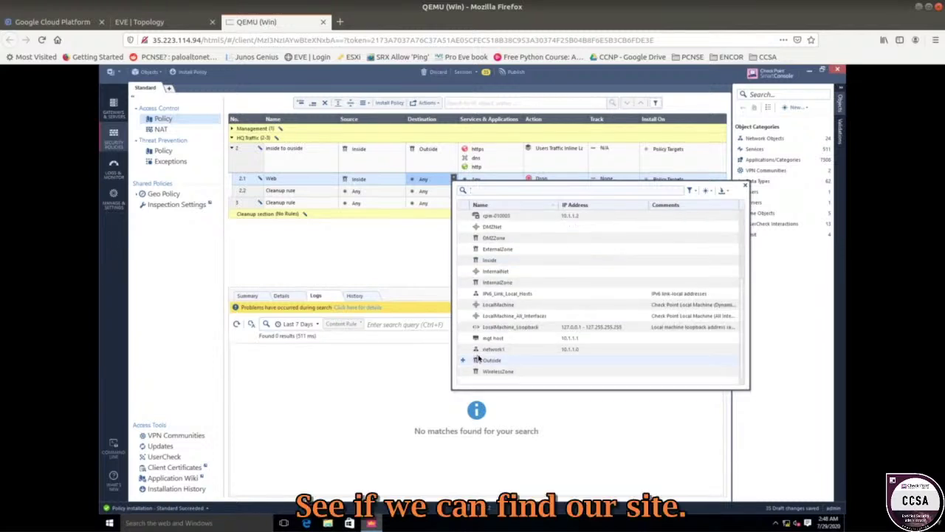
pyautogui.click(472, 359)
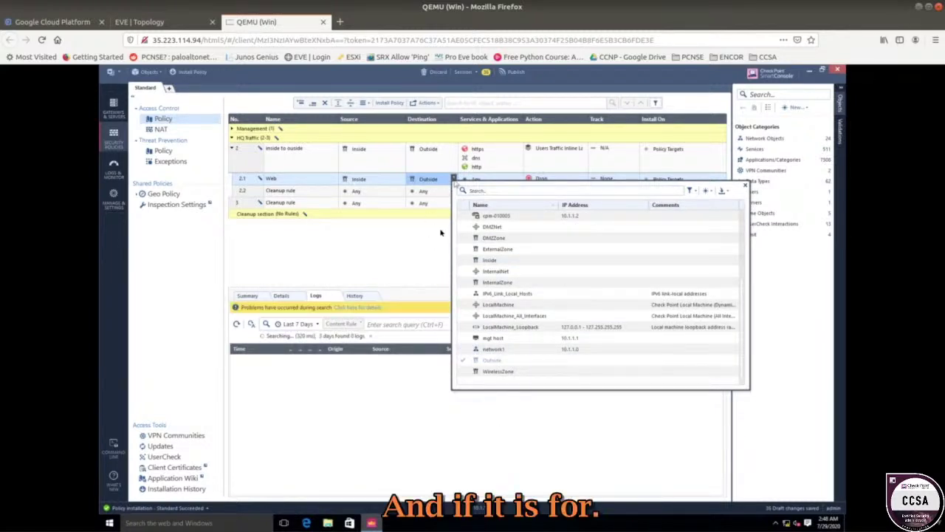
pyautogui.click(424, 245)
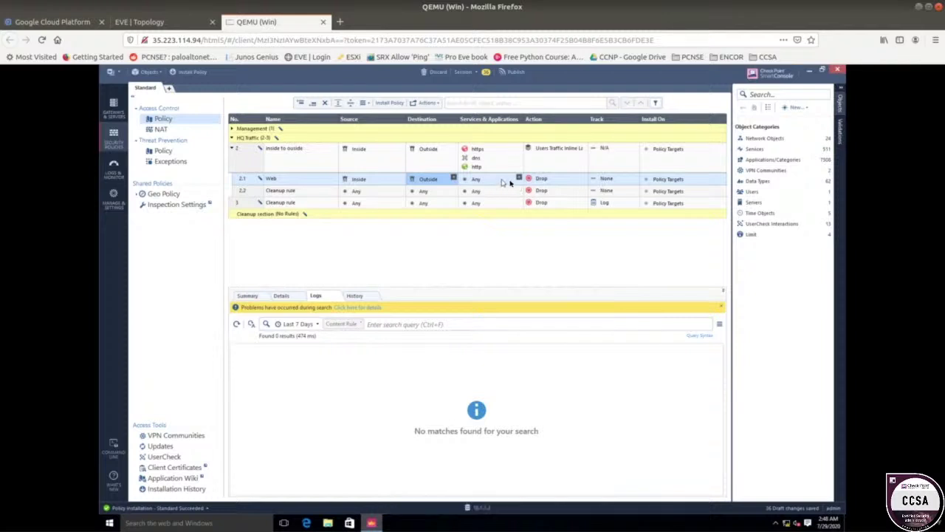
# - Add the http and https services to the Web rule
pyautogui.click(518, 179)
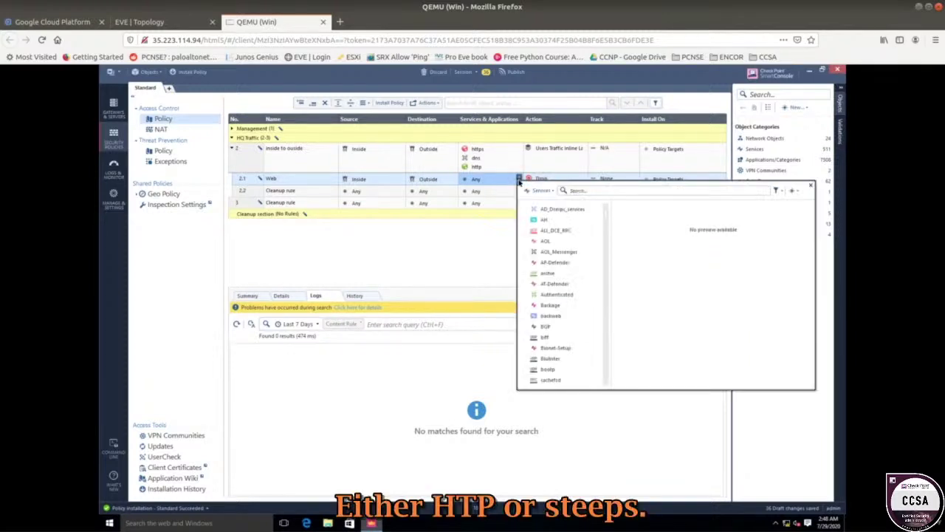
pyautogui.write('http')
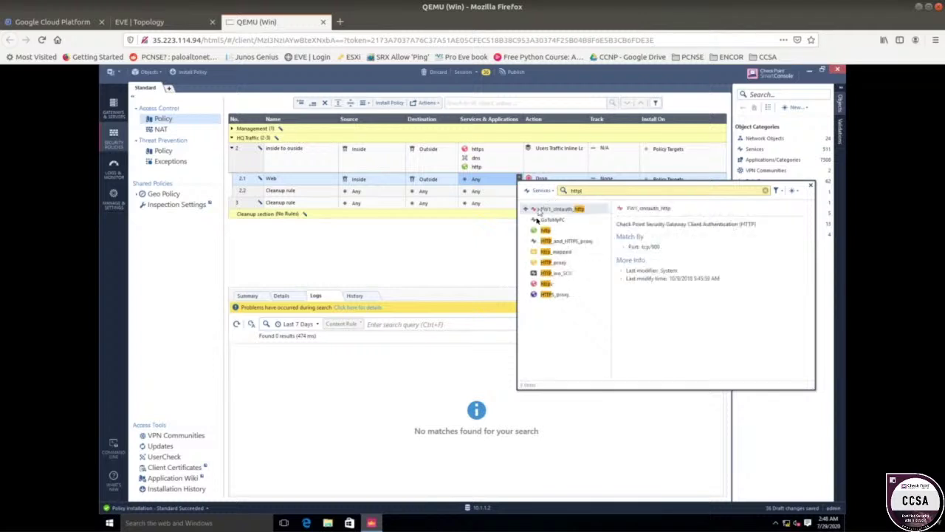
pyautogui.click(525, 231)
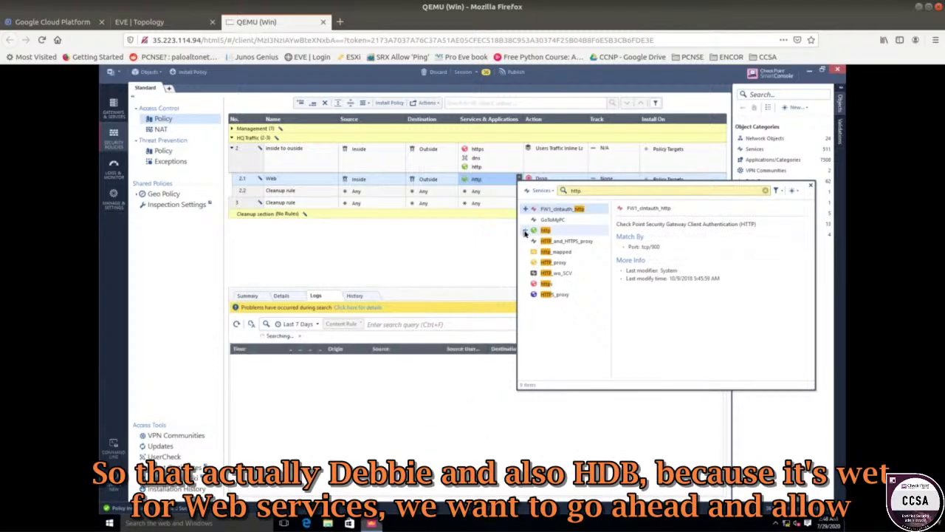
pyautogui.click(526, 284)
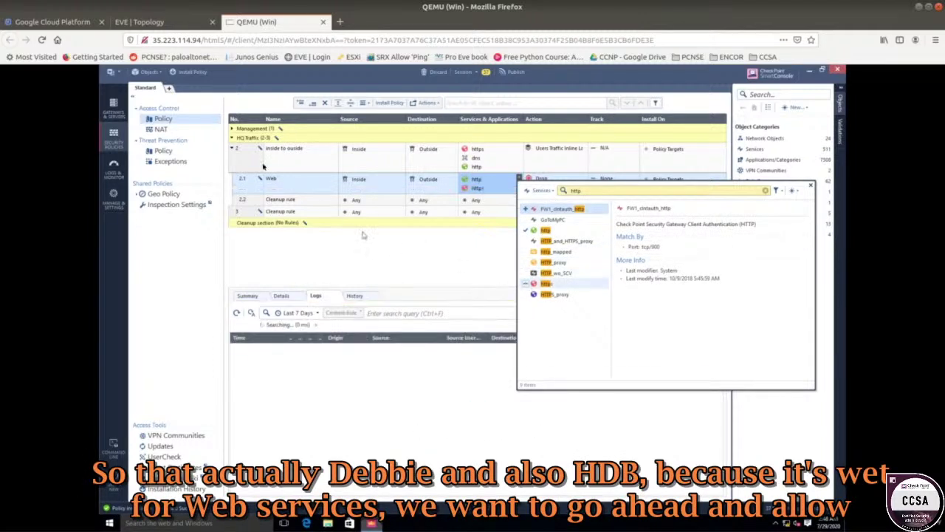
pyautogui.click(465, 263)
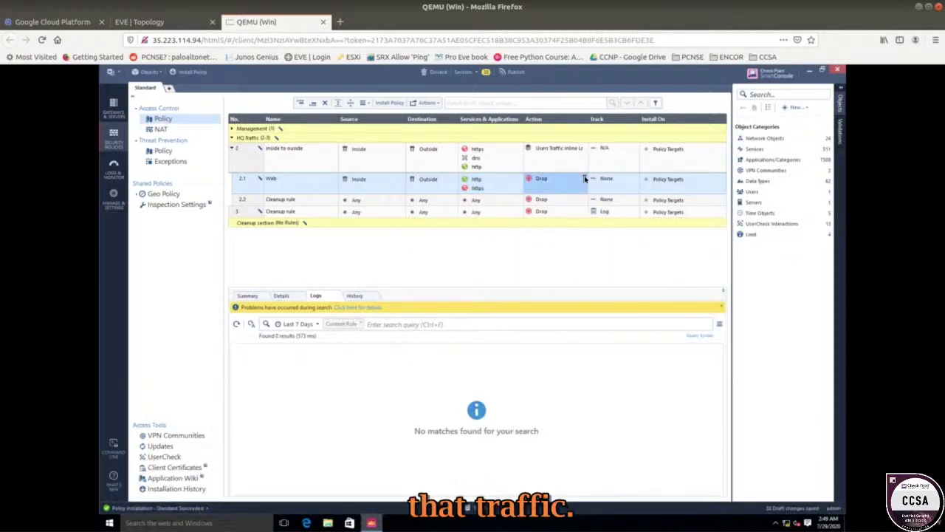
# - Set the Web rule's Action to Accept and Track to Log
pyautogui.click(583, 180)
pyautogui.click(601, 186)
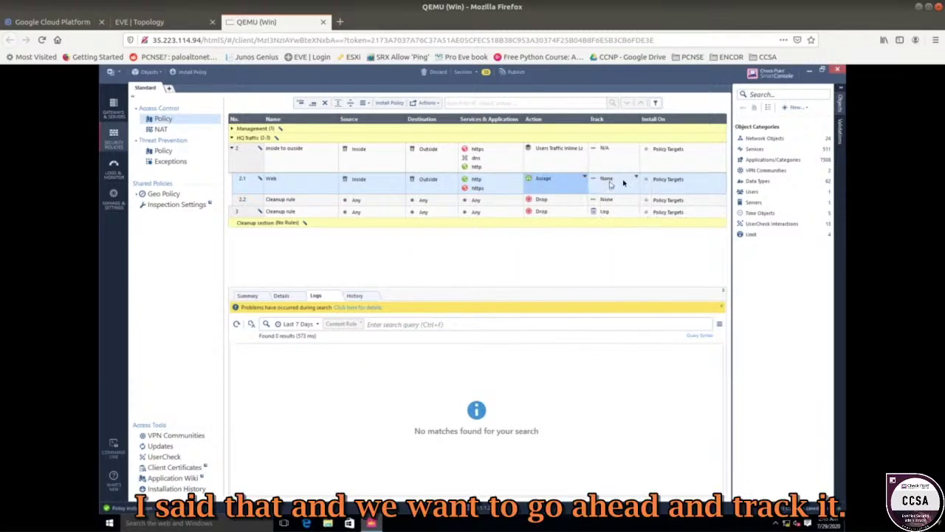
pyautogui.click(633, 179)
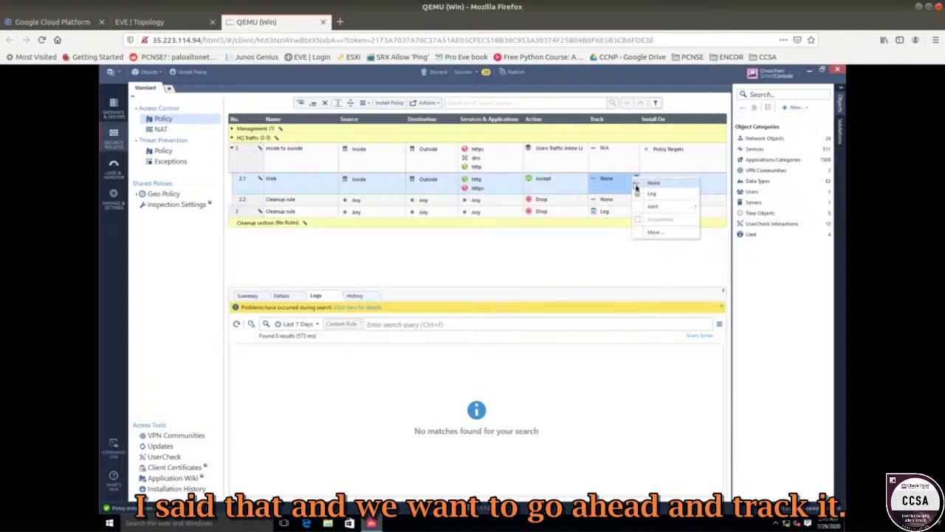
pyautogui.click(636, 193)
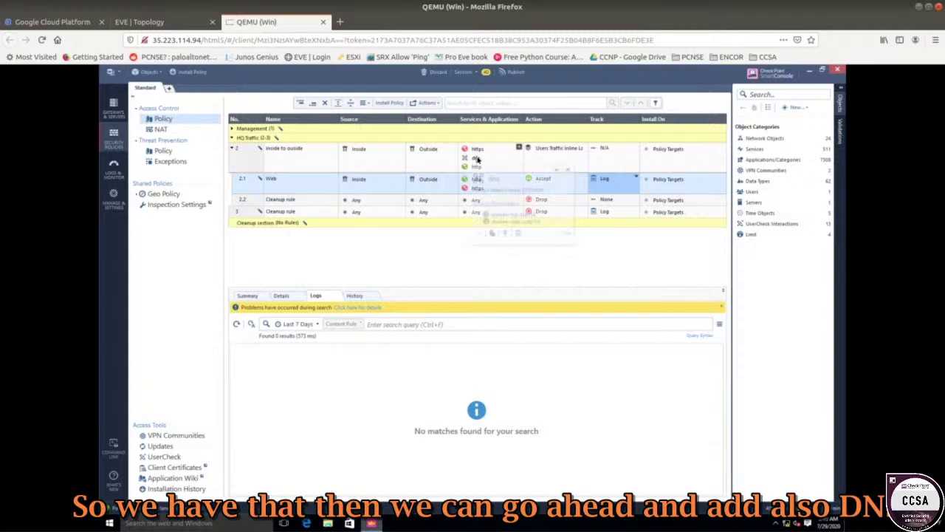
# - Insert a new rule above the inline Cleanup rule and name it DNS
pyautogui.rightClick(262, 202)
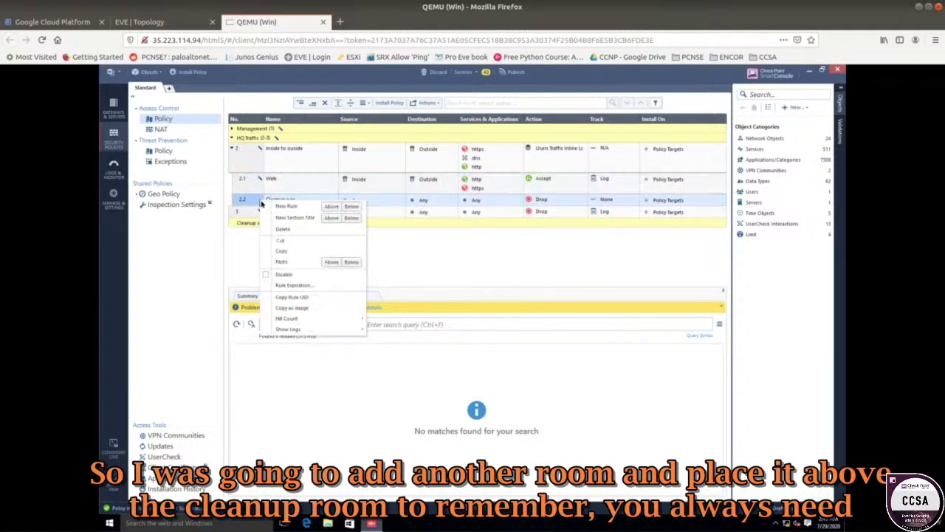
pyautogui.click(330, 207)
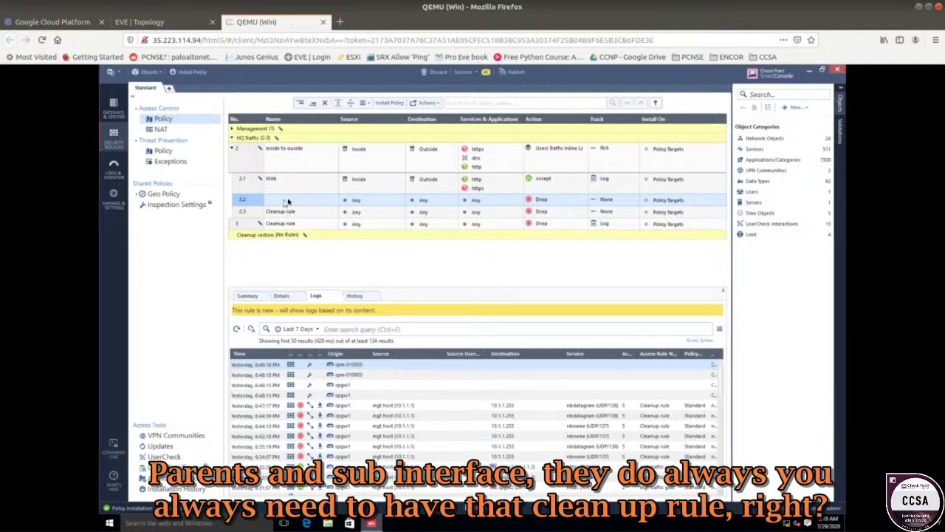
pyautogui.click(288, 200)
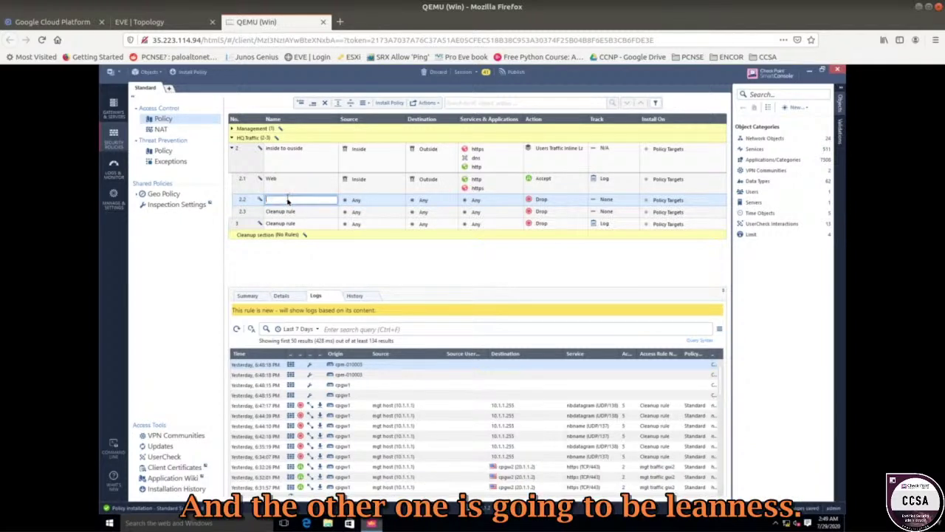
pyautogui.write('Cl')
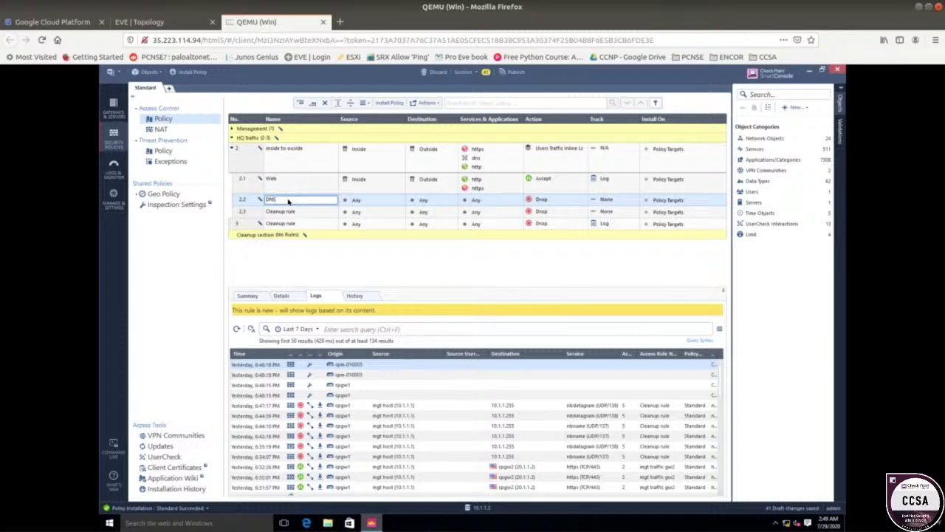
pyautogui.click(395, 204)
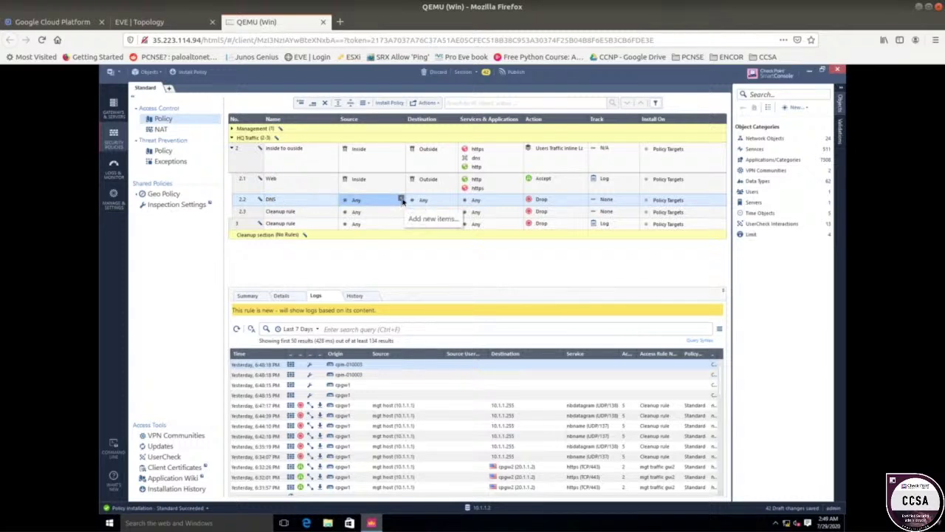
# - Set the DNS rule's source to Inside and destination to Outside
pyautogui.click(401, 200)
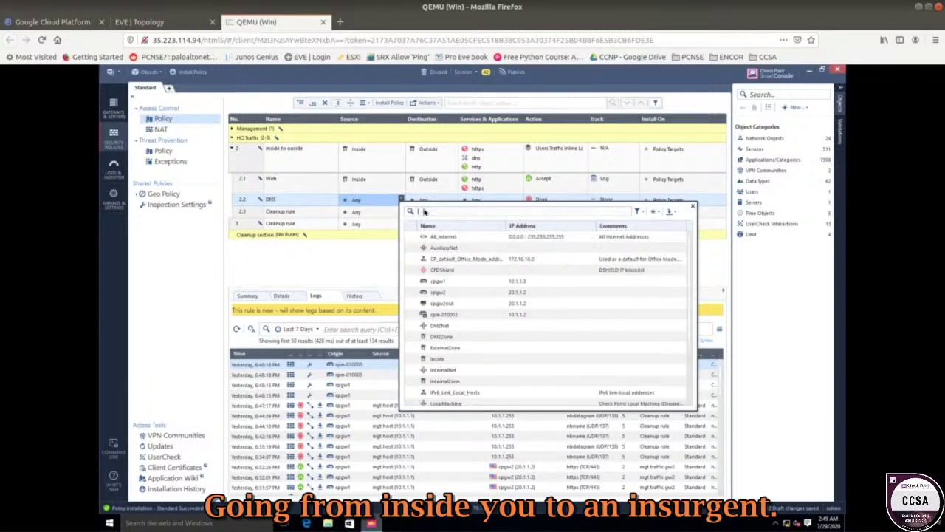
pyautogui.write('ins')
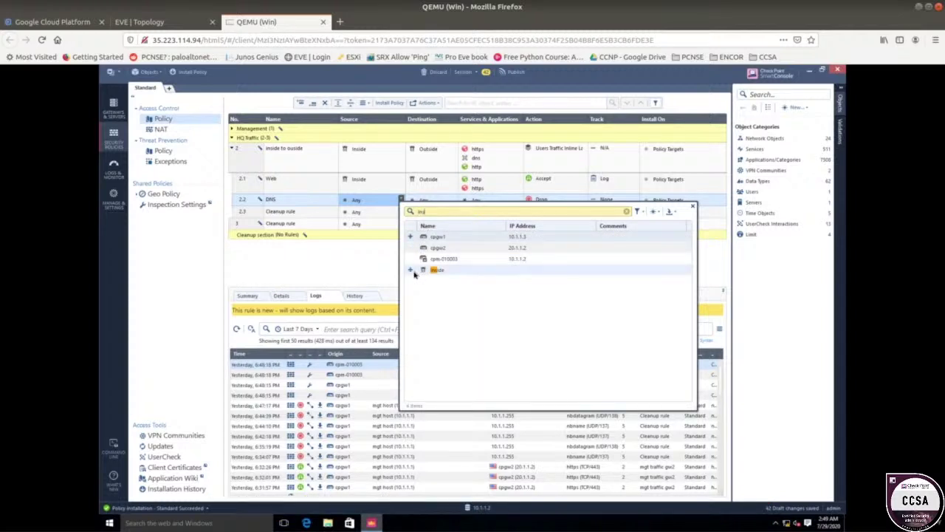
pyautogui.click(413, 274)
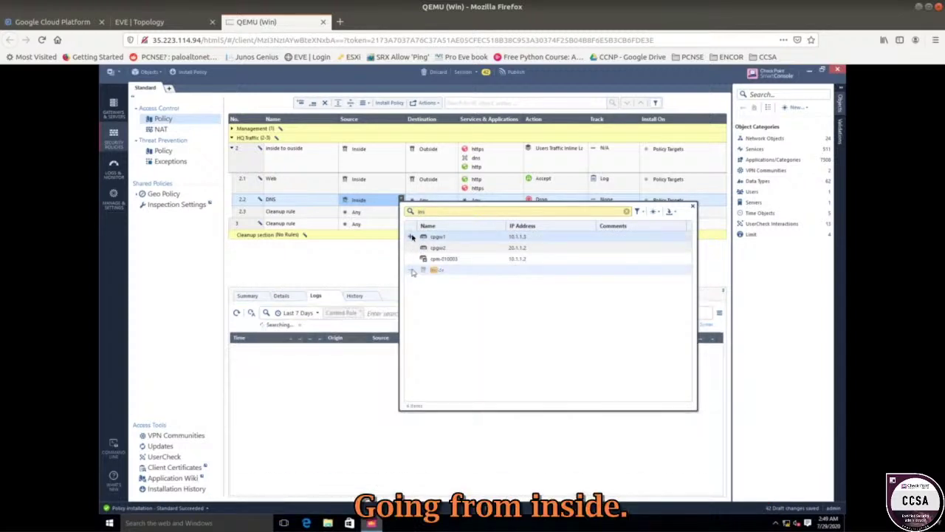
pyautogui.click(447, 200)
pyautogui.click(452, 199)
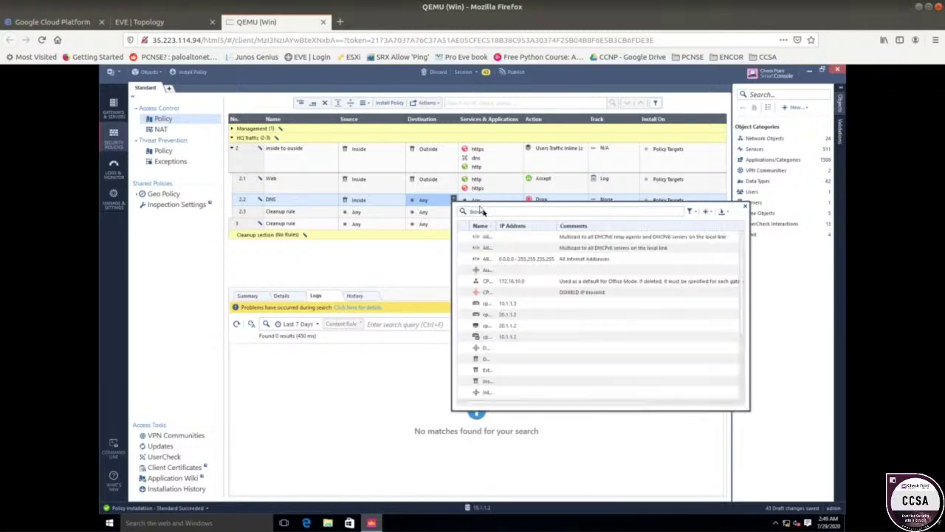
pyautogui.write('outsi')
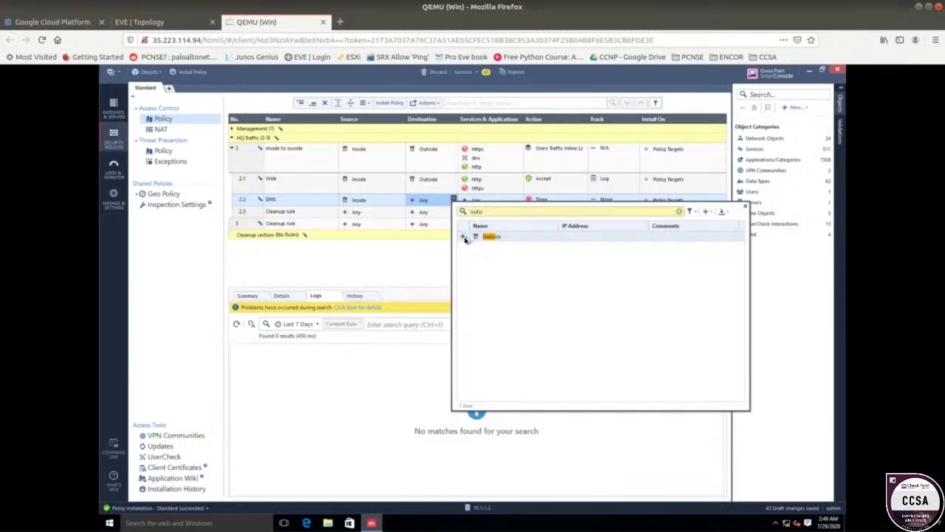
pyautogui.click(463, 236)
pyautogui.click(429, 260)
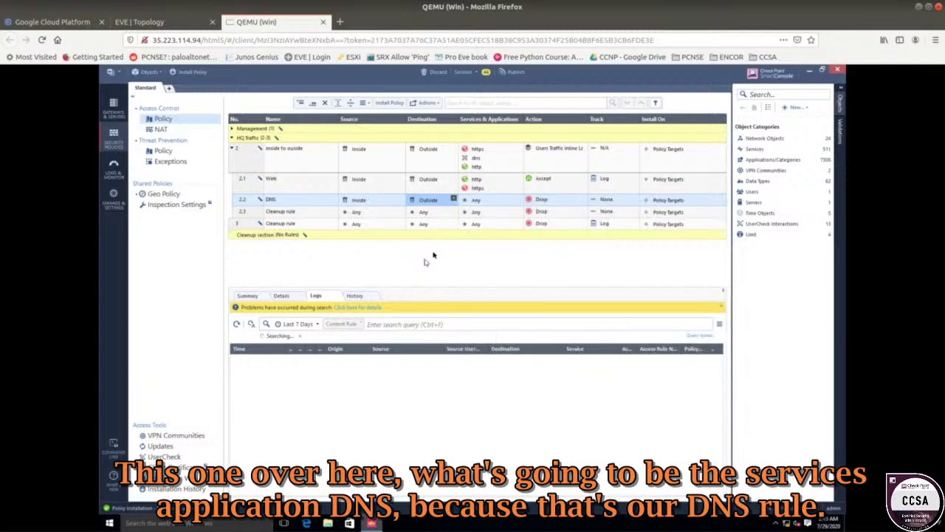
# - Give the DNS rule service dns, Action Accept and Track Log
pyautogui.click(519, 201)
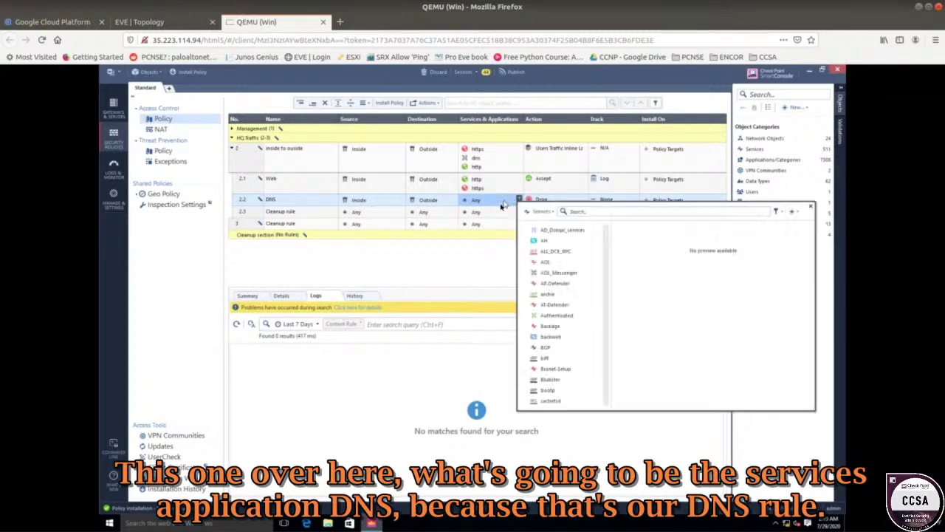
pyautogui.write('dn')
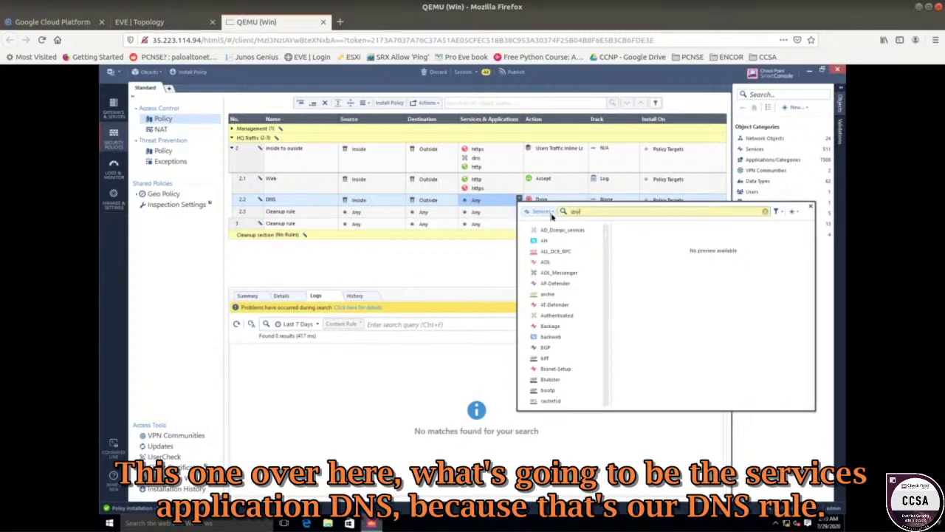
pyautogui.write('s')
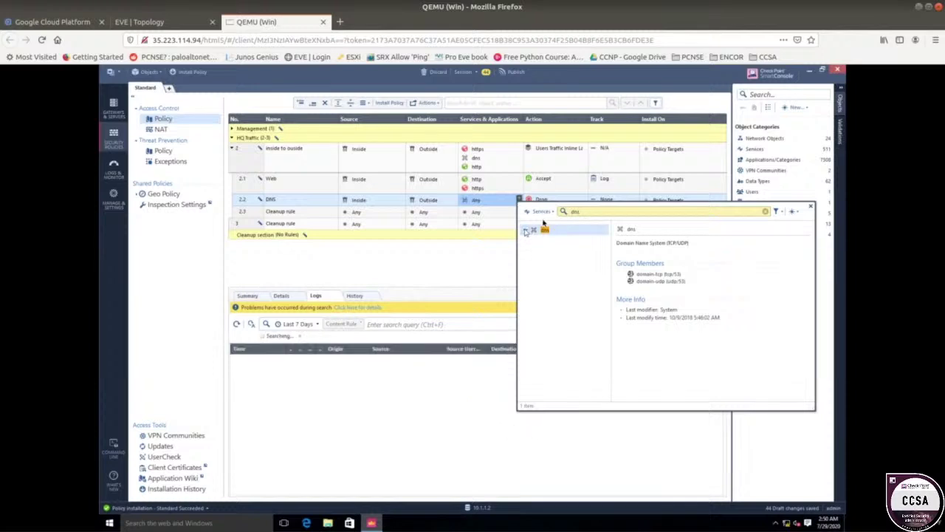
pyautogui.click(526, 231)
pyautogui.click(492, 257)
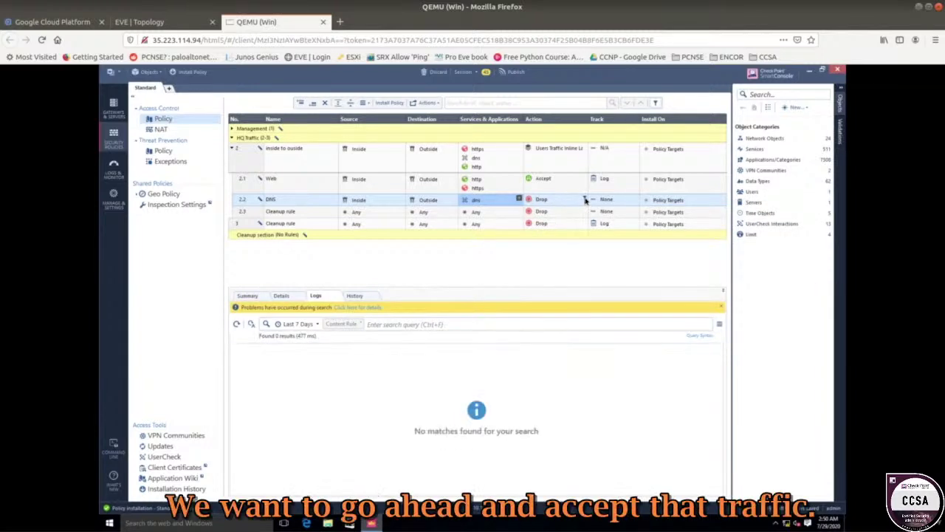
pyautogui.click(585, 199)
pyautogui.click(605, 206)
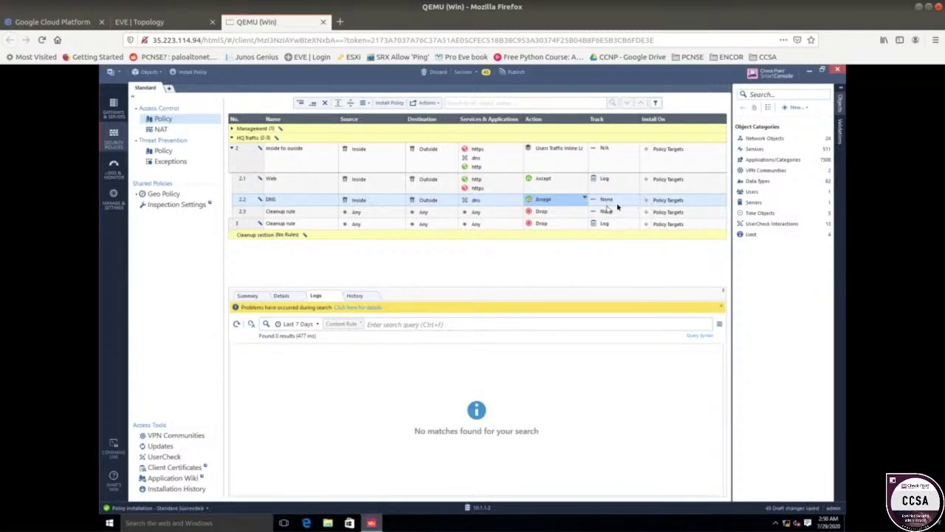
pyautogui.click(633, 200)
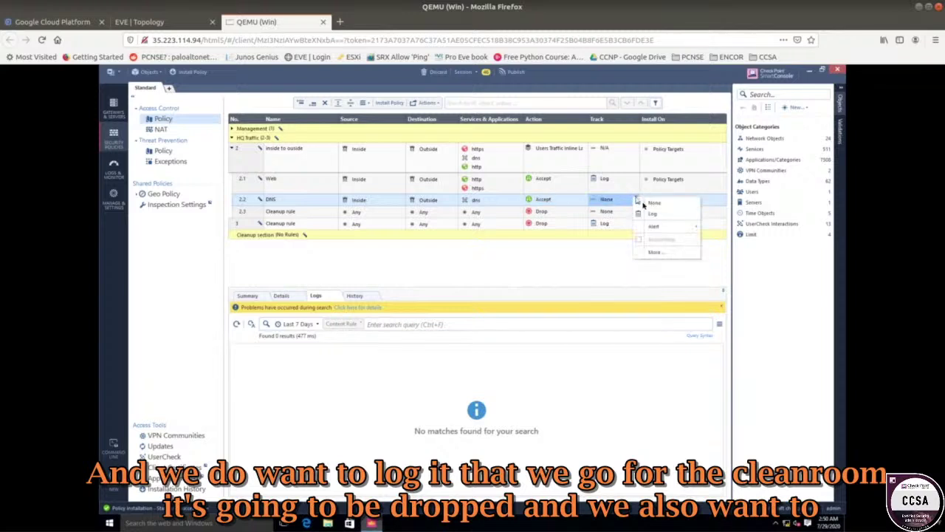
pyautogui.click(646, 217)
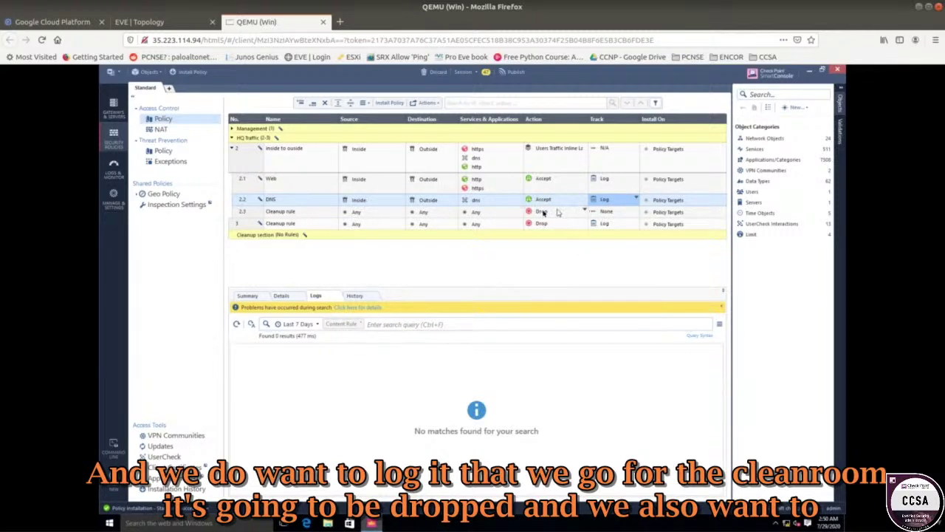
# - Set inline Cleanup rule 2.3 tracking to Log and select outer Cleanup rule 3
pyautogui.click(636, 212)
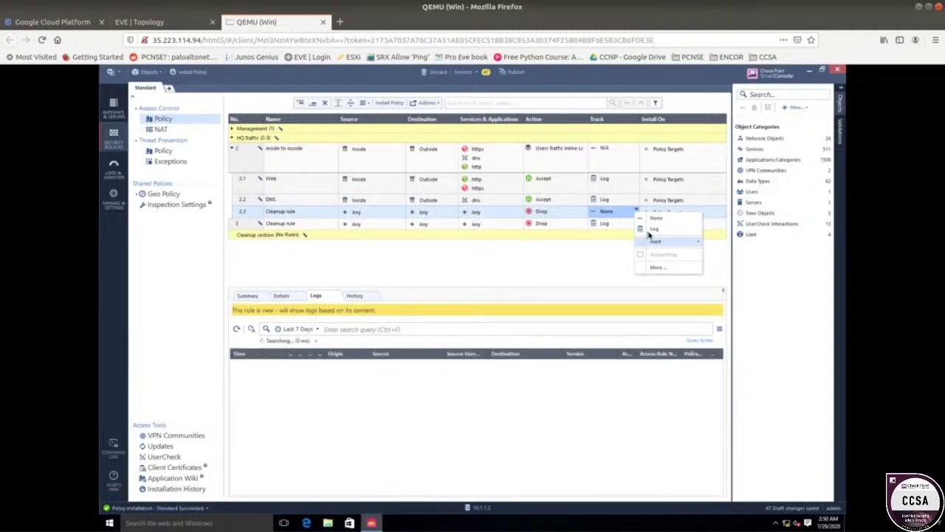
pyautogui.click(649, 232)
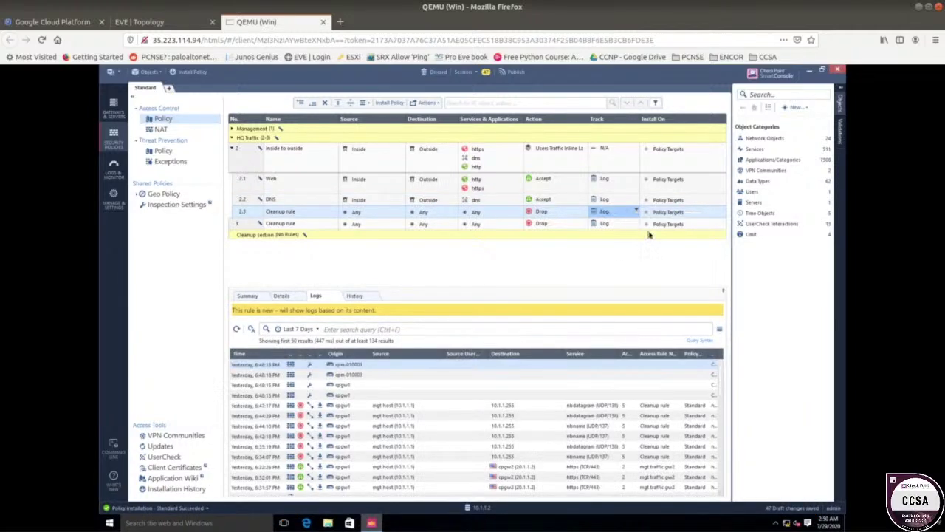
pyautogui.click(291, 224)
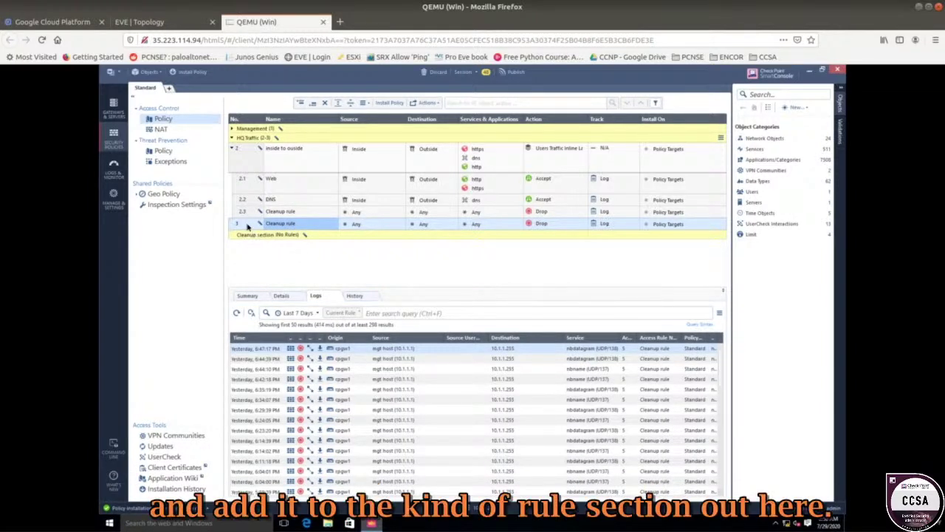
# - Delete the outer Cleanup rule 3 after a failed drag into the Cleanup section
pyautogui.moveTo(248, 225); pyautogui.dragTo(259, 246)
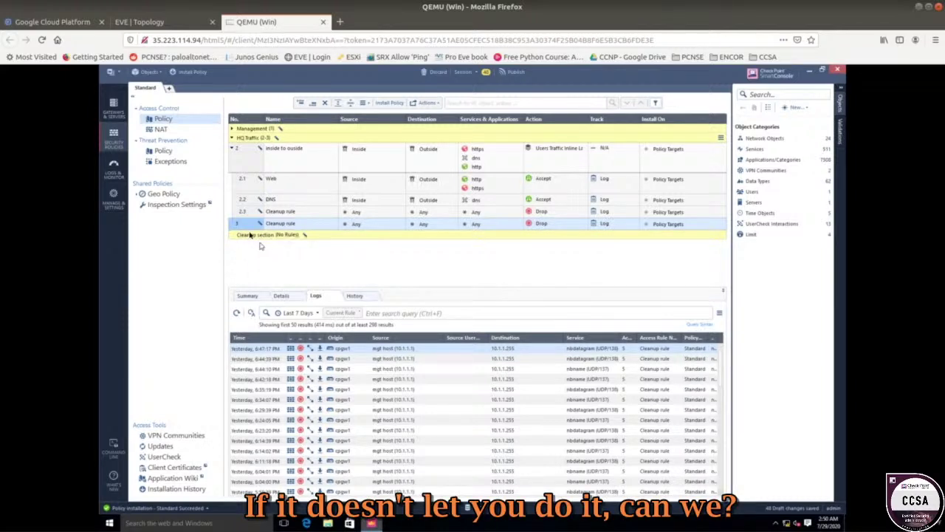
pyautogui.rightClick(243, 225)
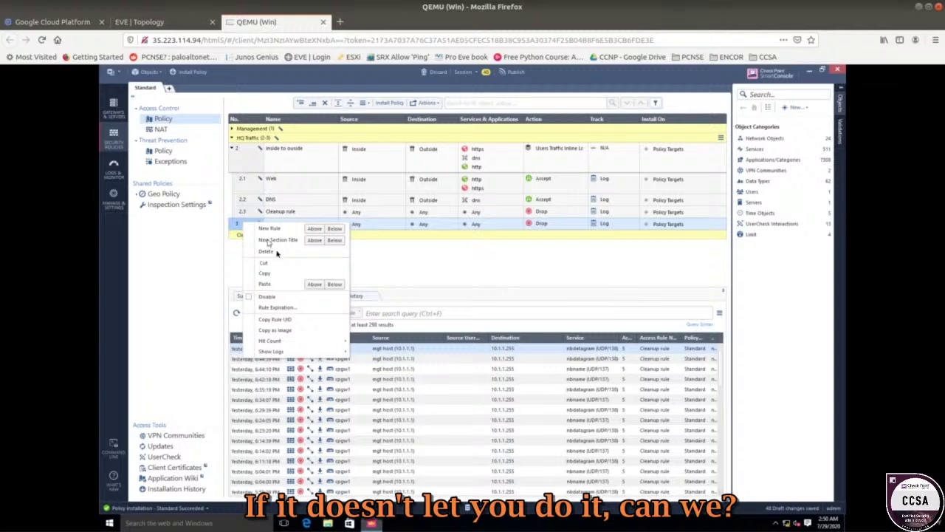
pyautogui.click(397, 268)
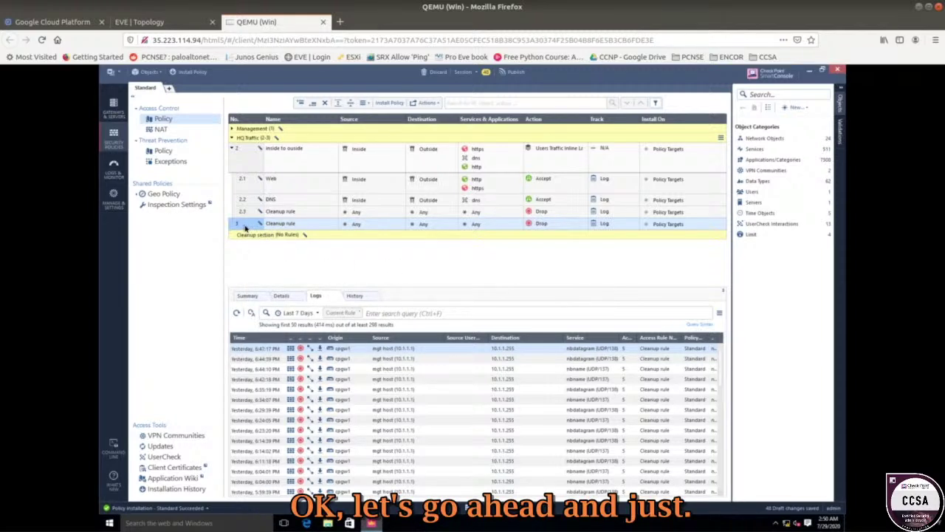
pyautogui.rightClick(244, 227)
pyautogui.click(268, 255)
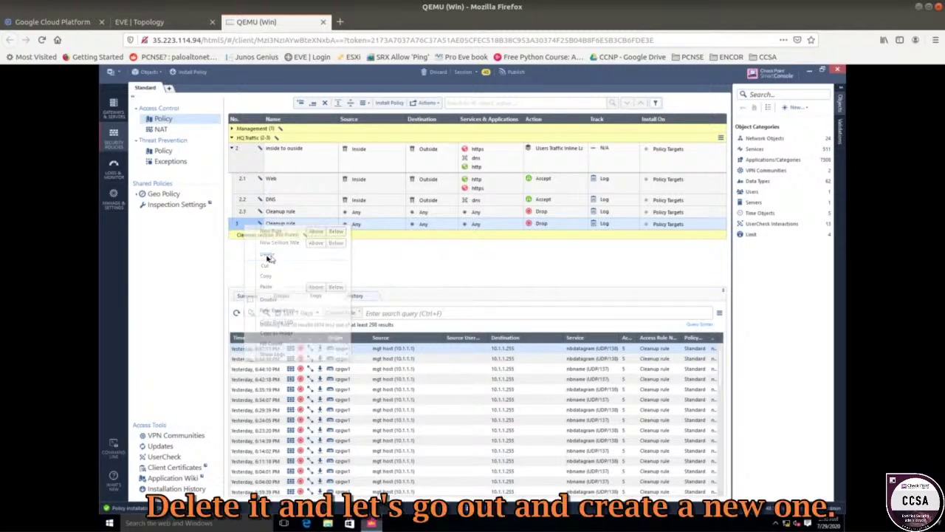
pyautogui.click(512, 319)
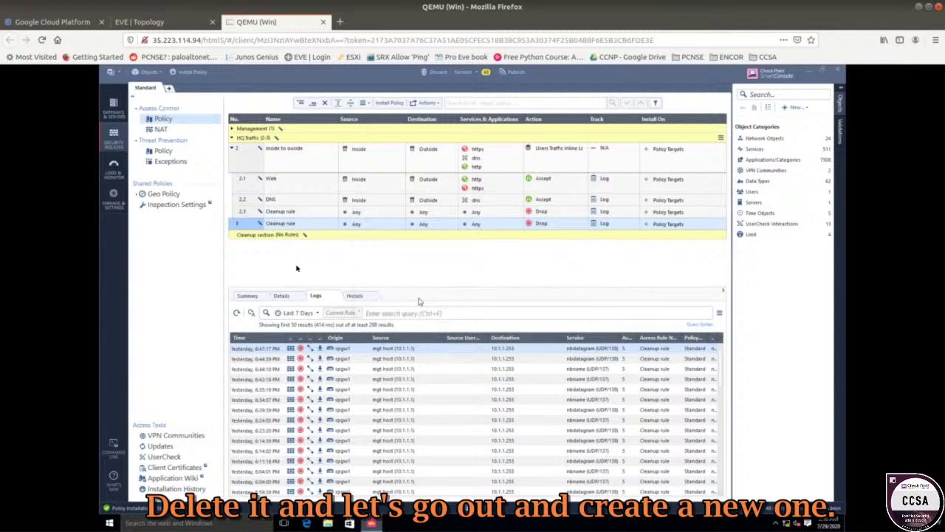
# - Add a new empty rule inside the Cleanup section
pyautogui.click(248, 214)
pyautogui.rightClick(249, 214)
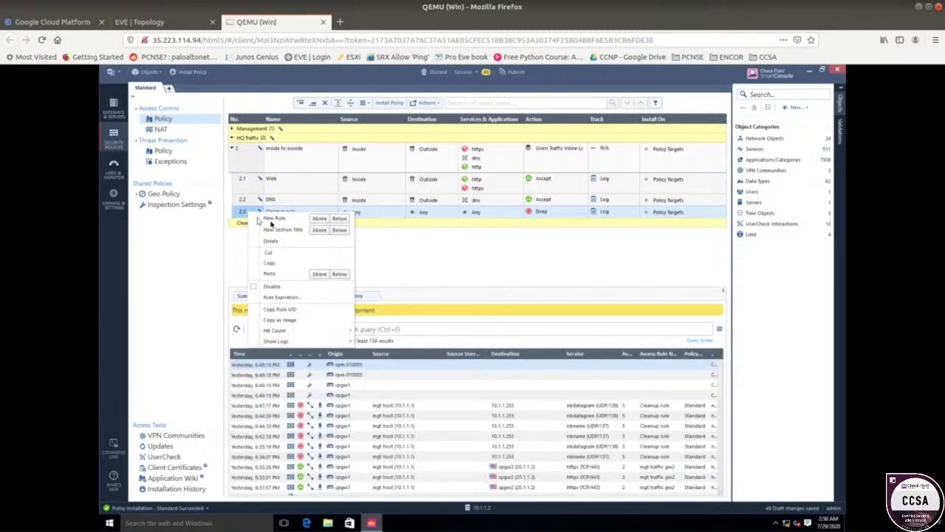
pyautogui.rightClick(395, 225)
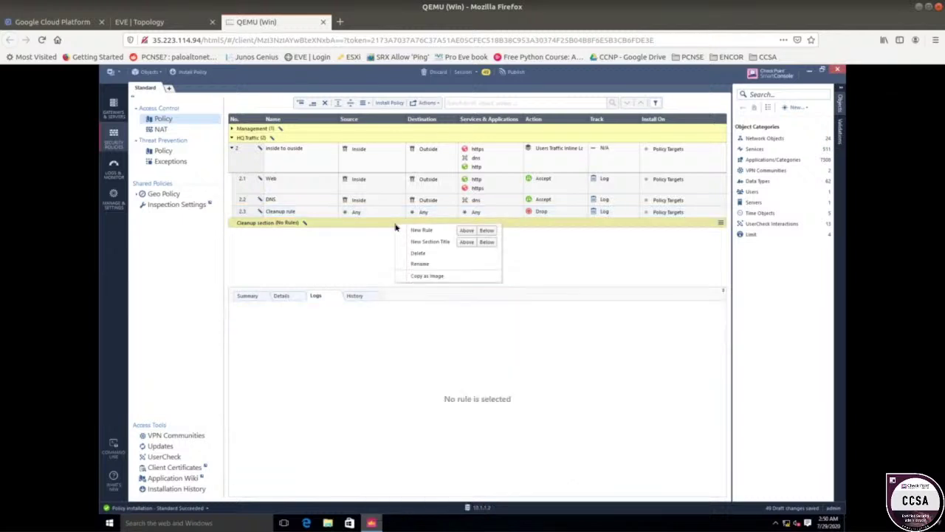
pyautogui.click(484, 231)
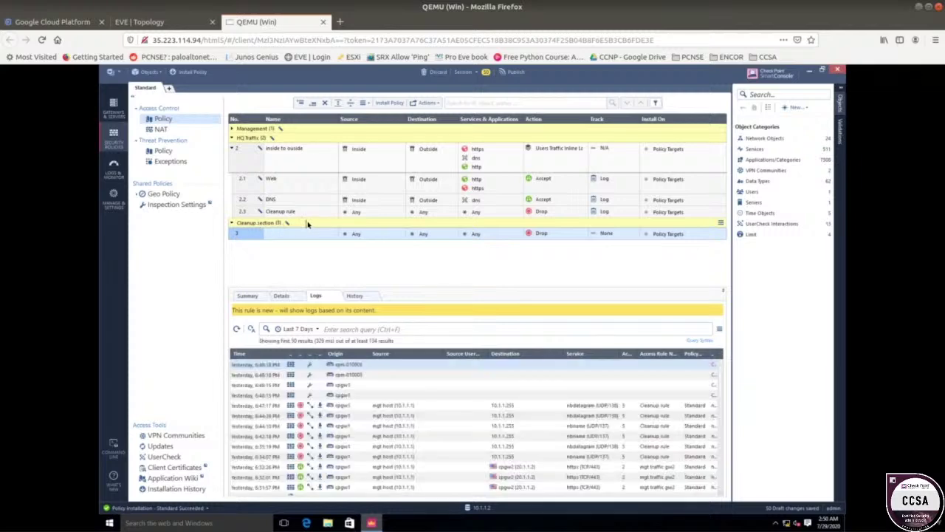
pyautogui.rightClick(308, 223)
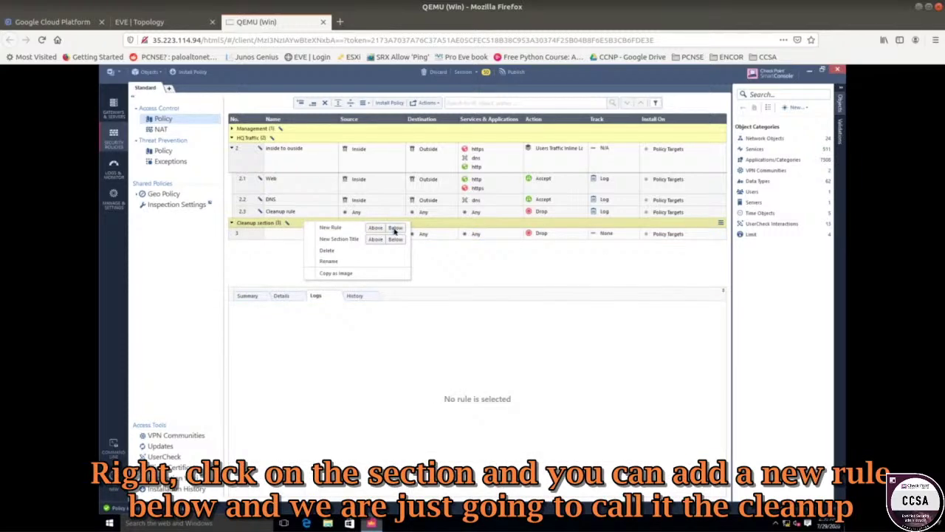
pyautogui.click(288, 247)
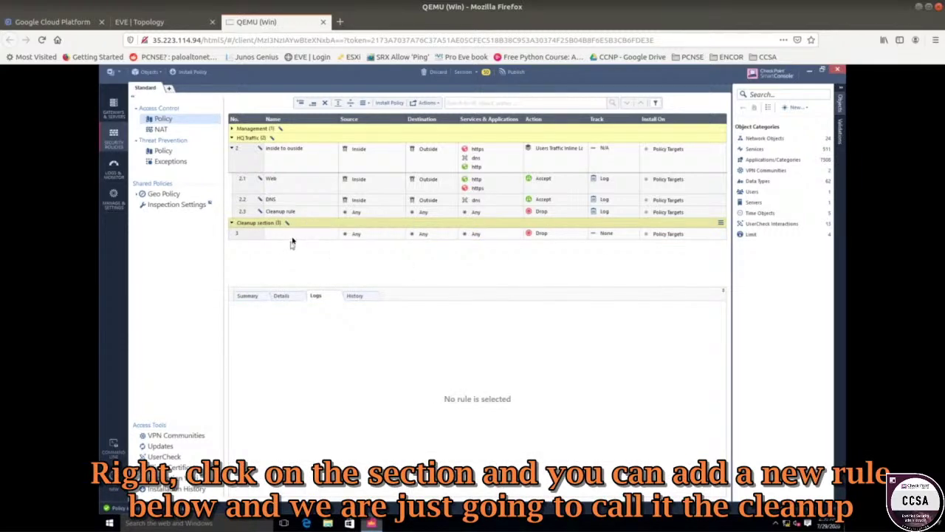
# - Name the new rule Cleanup Rule and set its Track to Log
pyautogui.click(290, 236)
pyautogui.click(291, 237)
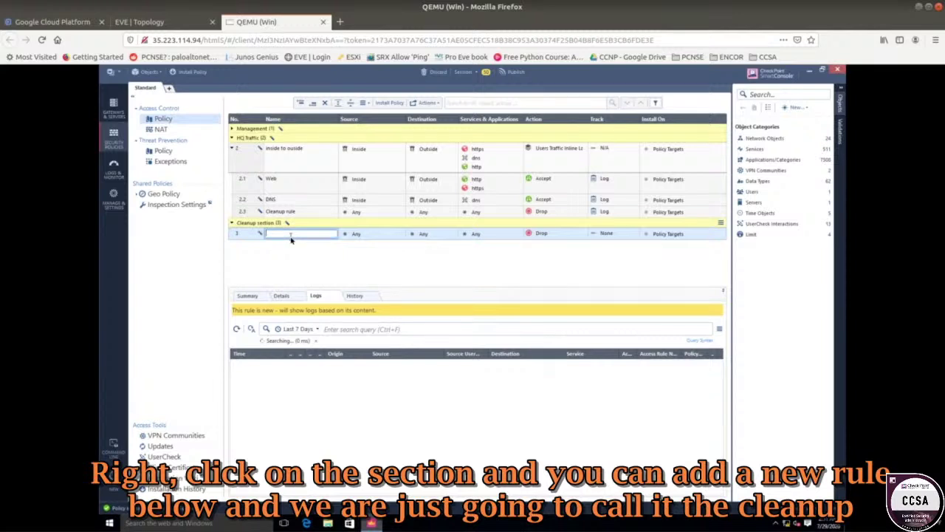
pyautogui.write('Cleanup Rule')
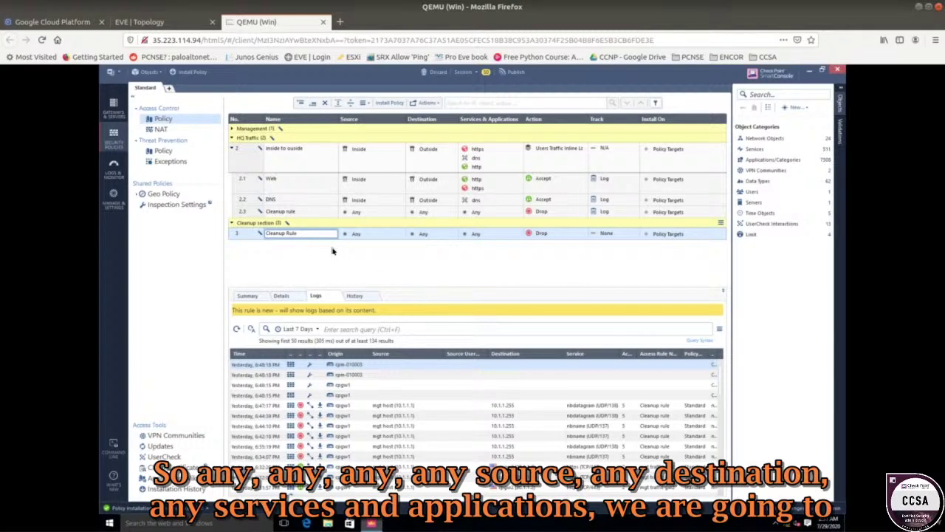
pyautogui.press('Return')
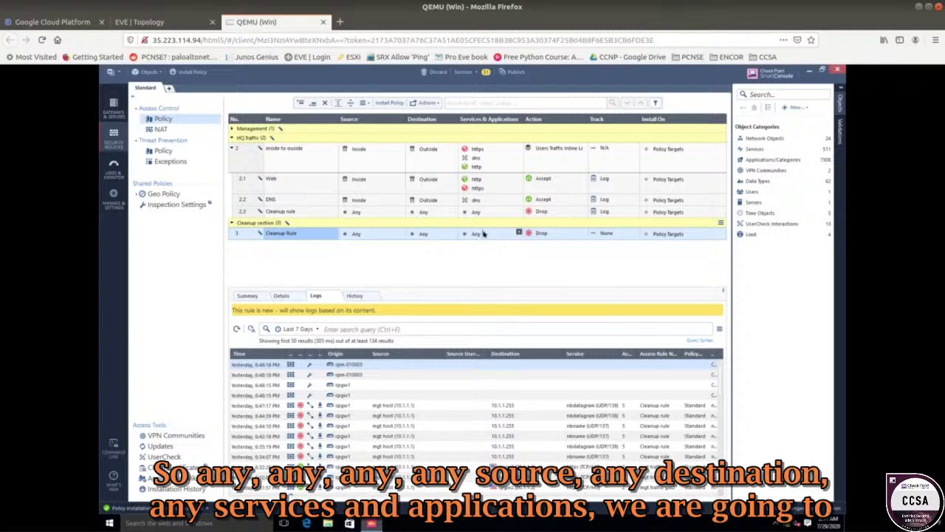
pyautogui.click(635, 233)
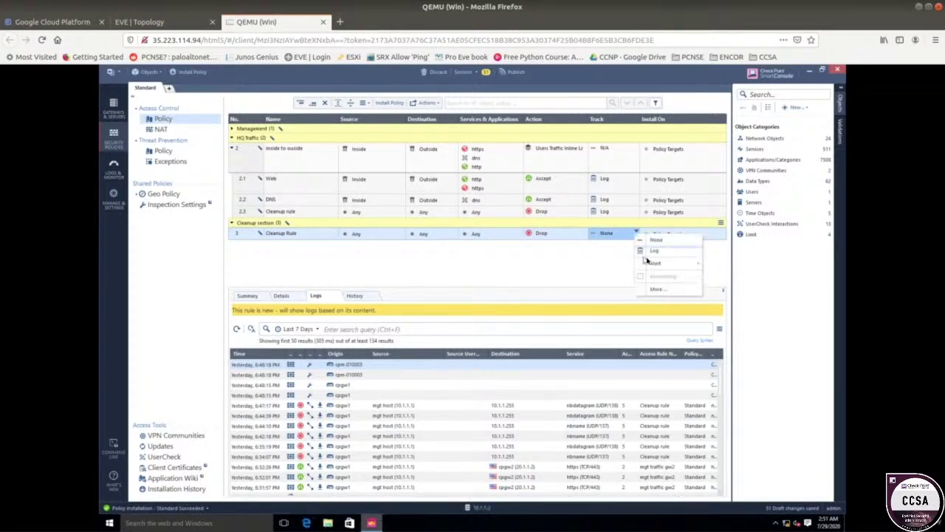
pyautogui.click(654, 252)
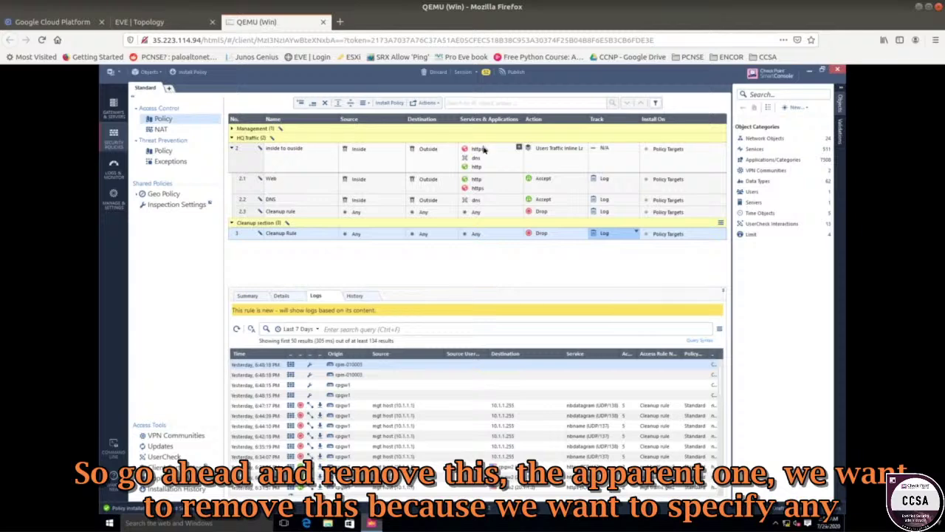
# - Remove dns, http and the other services from rule 2 so it matches Any, then expand Management
pyautogui.rightClick(484, 150)
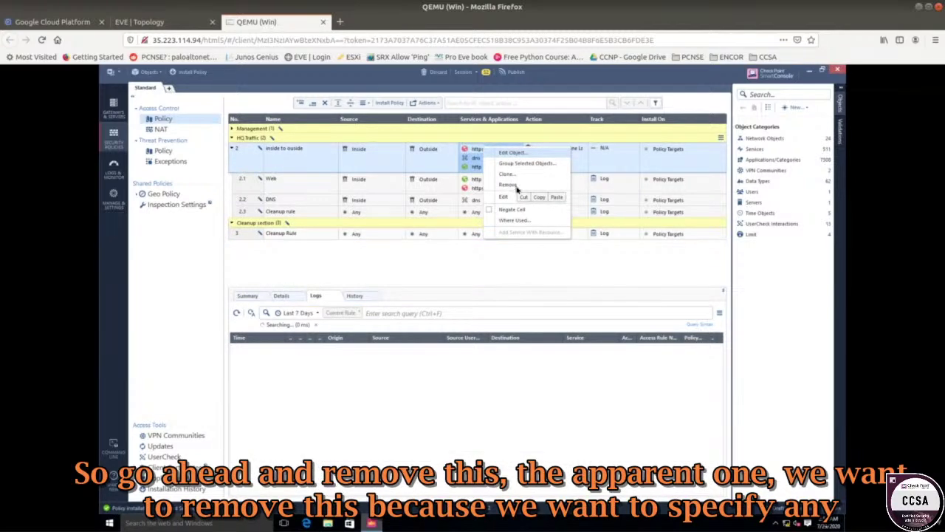
pyautogui.click(514, 185)
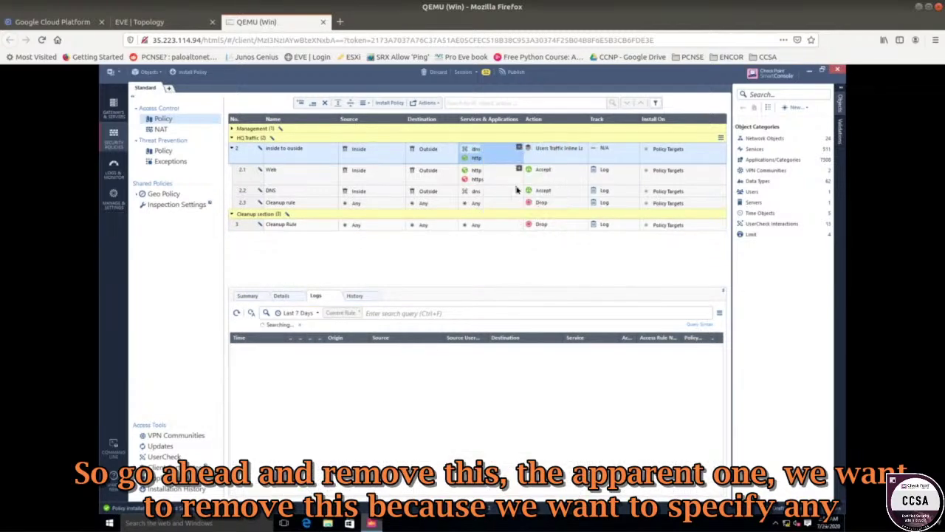
pyautogui.rightClick(480, 151)
pyautogui.click(505, 192)
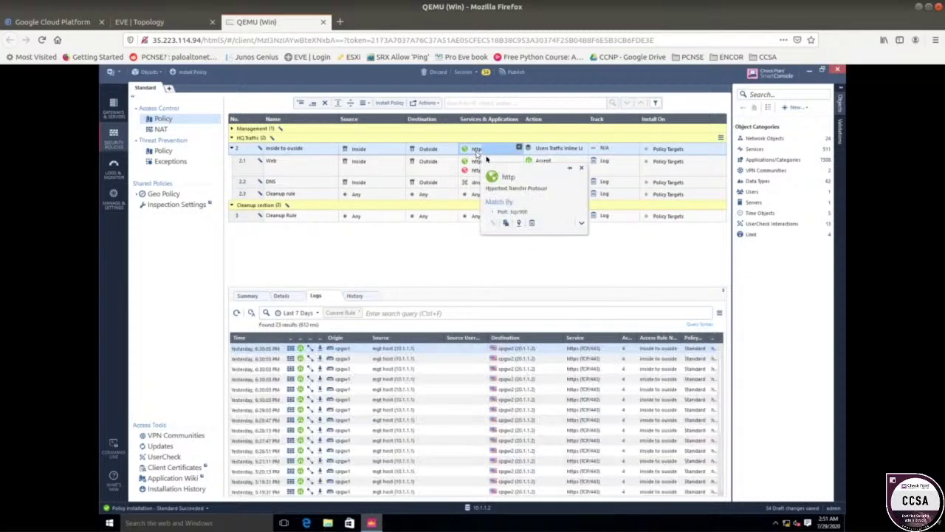
pyautogui.rightClick(476, 152)
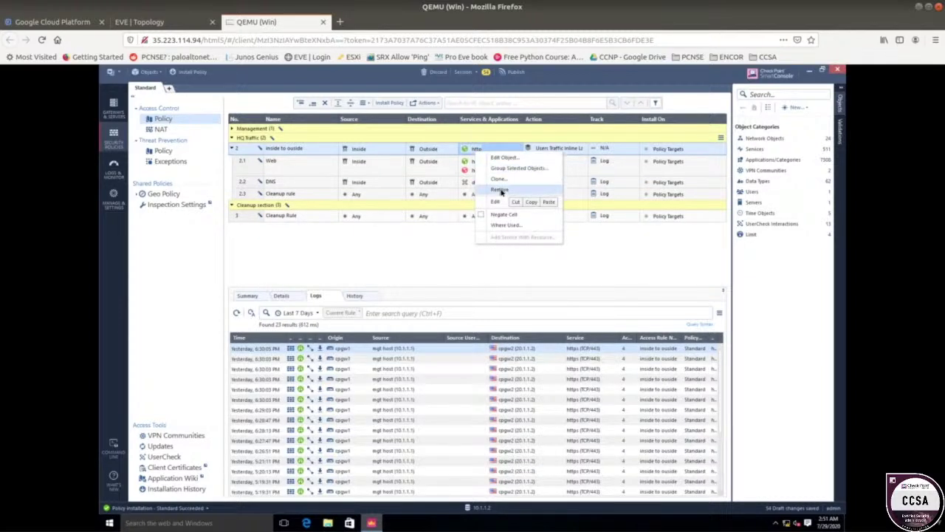
pyautogui.click(501, 192)
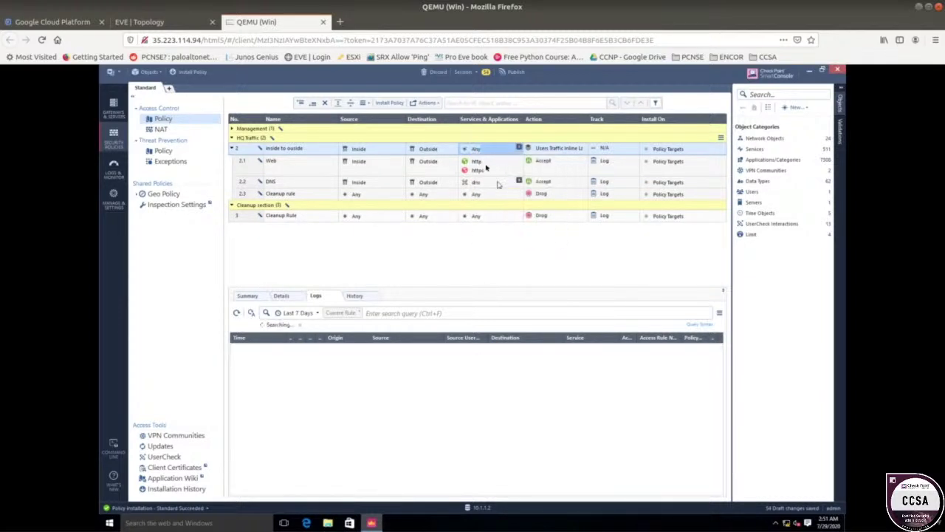
pyautogui.click(232, 129)
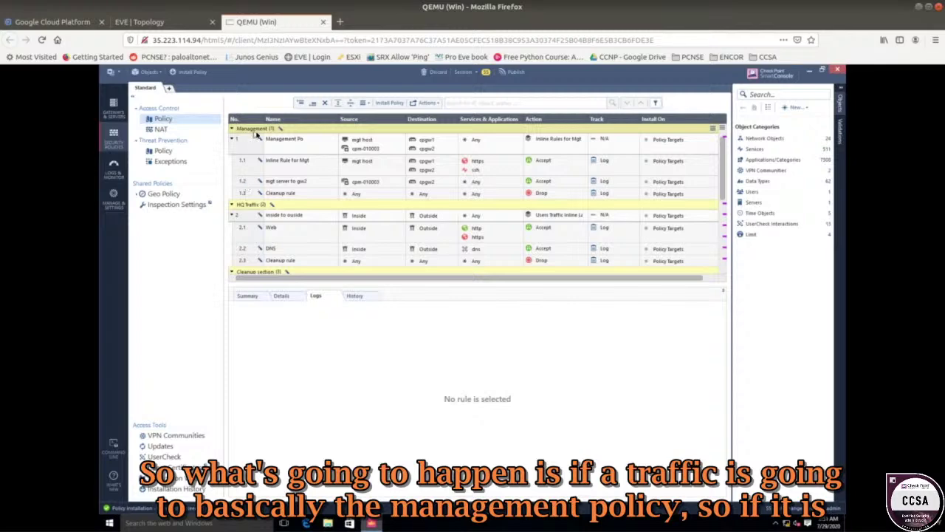
# - Review logs for Management Po rule 1 and inline rules 1.1 and 1.2
pyautogui.click(299, 142)
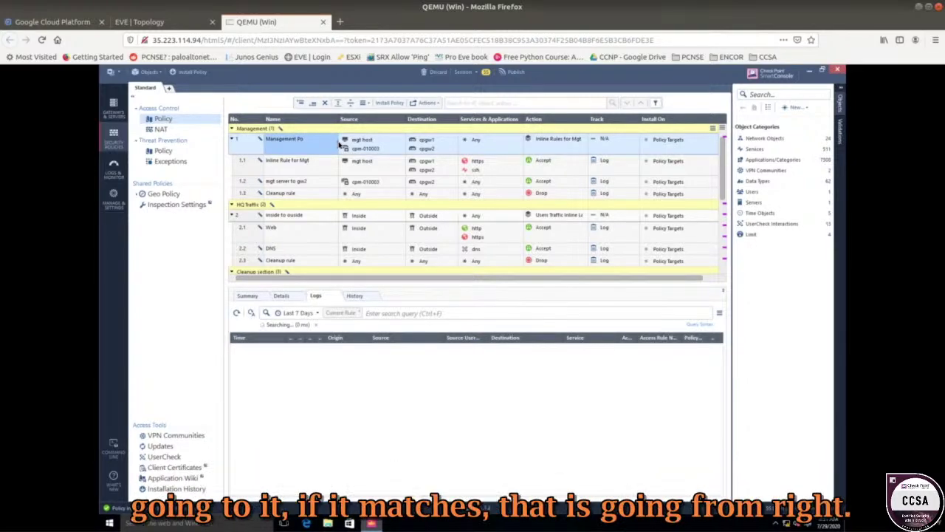
pyautogui.moveTo(359, 142)
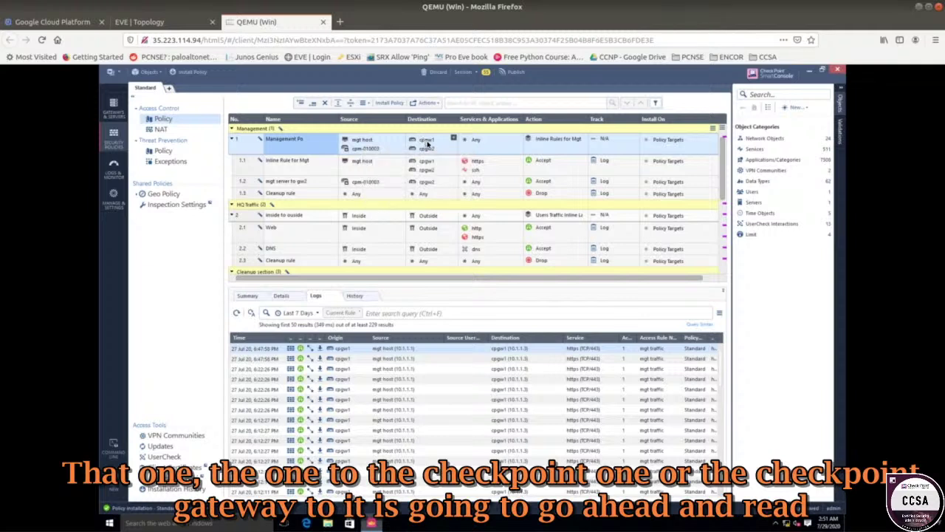
pyautogui.moveTo(427, 143)
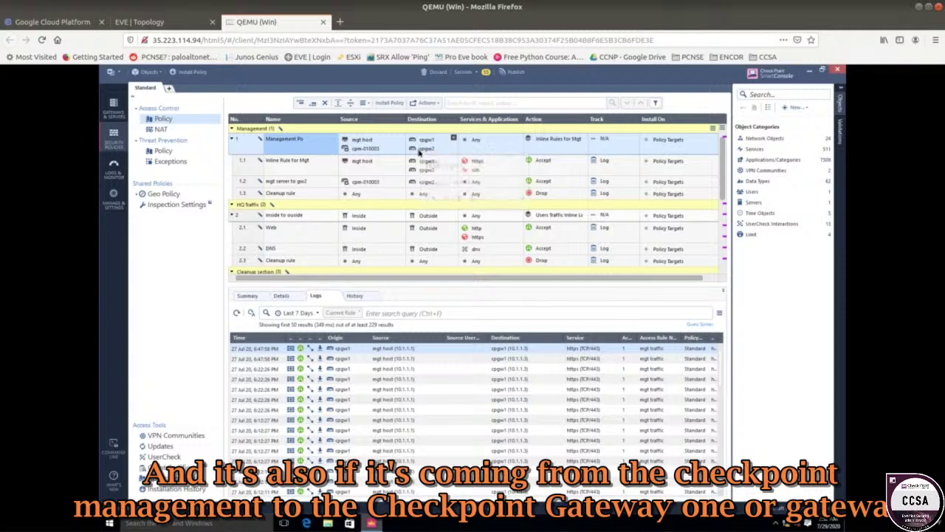
pyautogui.click(309, 175)
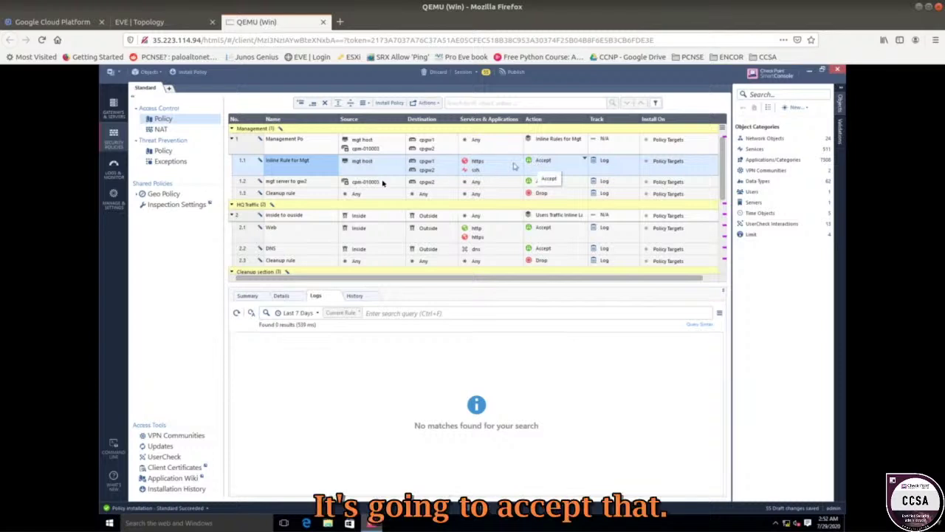
pyautogui.click(333, 182)
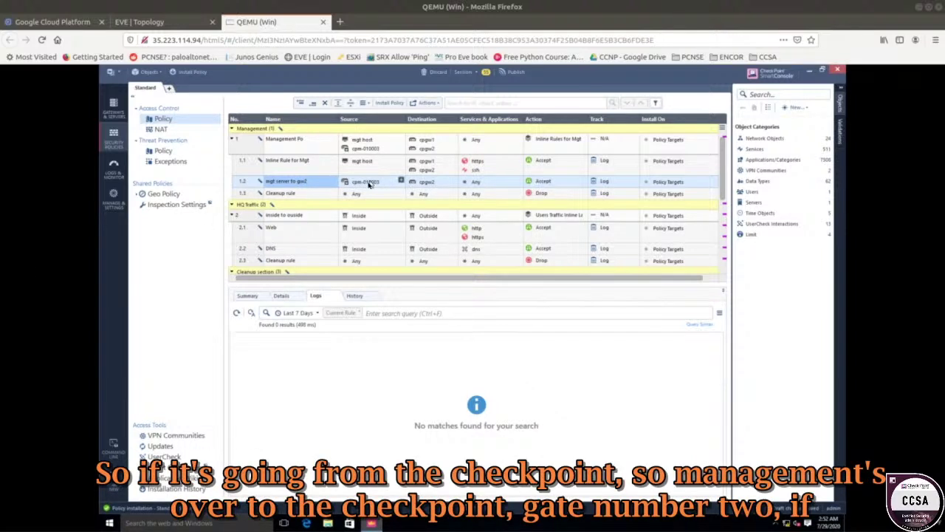
# - Recheck rule 1 and the inline Management cleanup rule logs, then collapse Management
pyautogui.moveTo(368, 186)
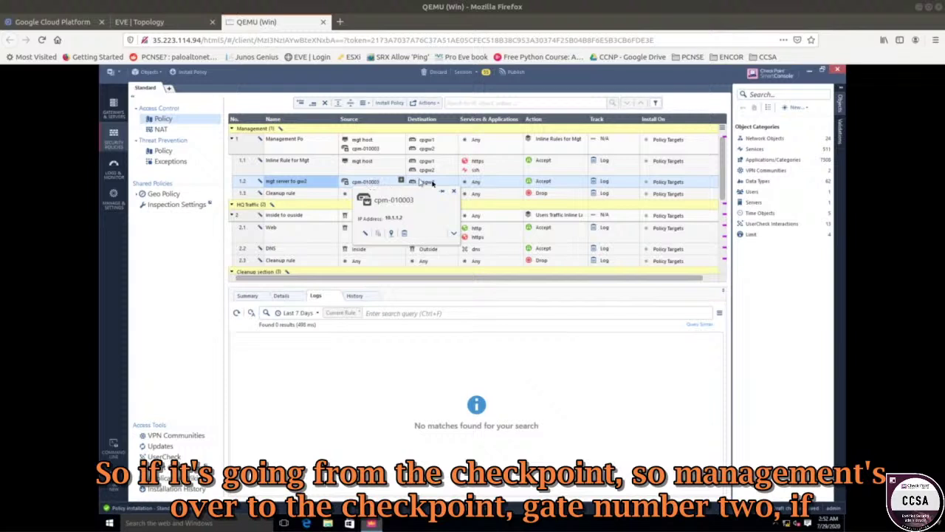
pyautogui.moveTo(429, 184)
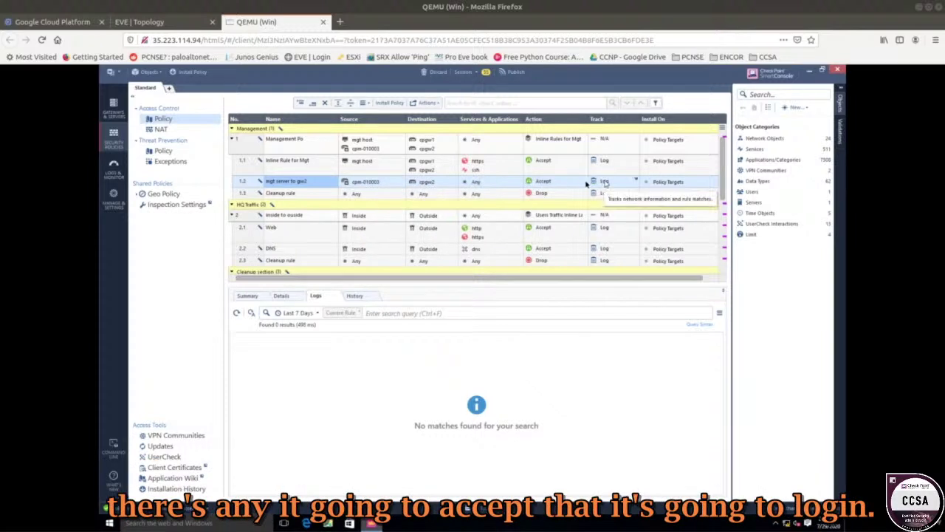
pyautogui.click(280, 144)
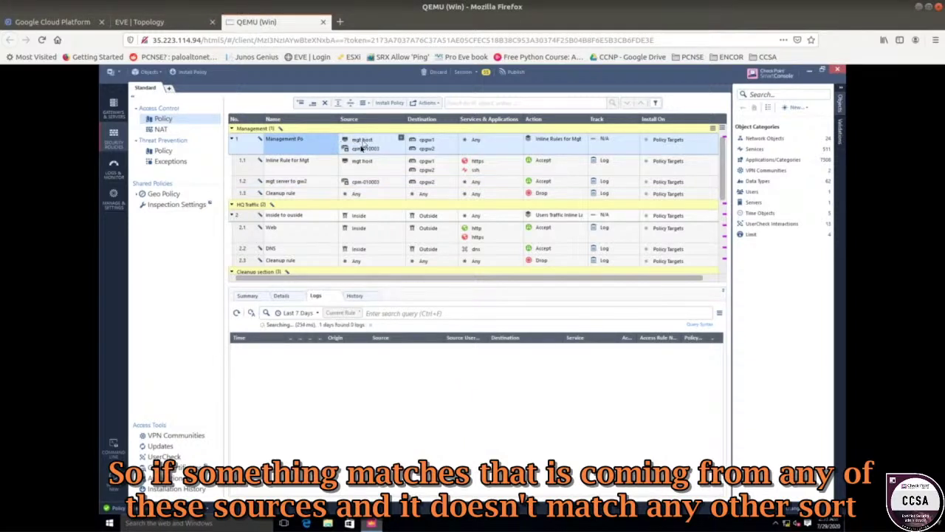
pyautogui.click(311, 165)
pyautogui.click(304, 181)
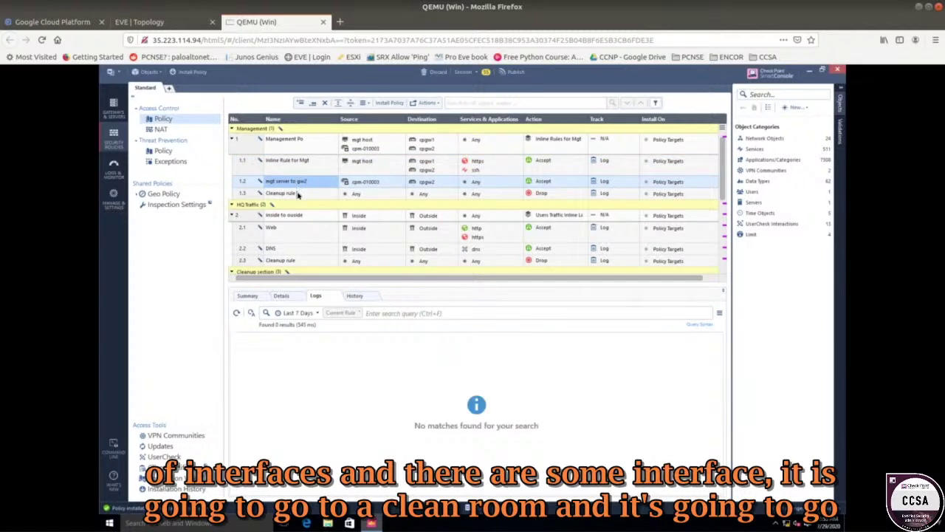
pyautogui.click(298, 193)
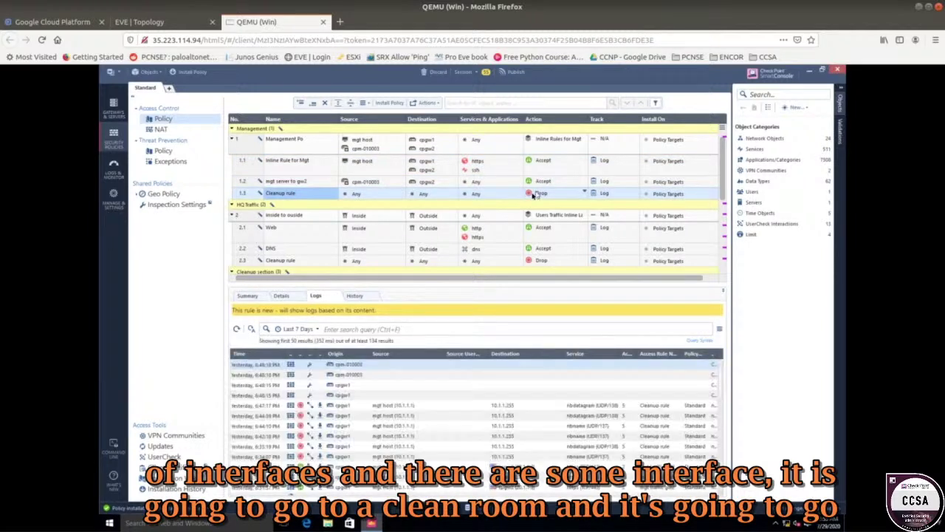
pyautogui.click(243, 146)
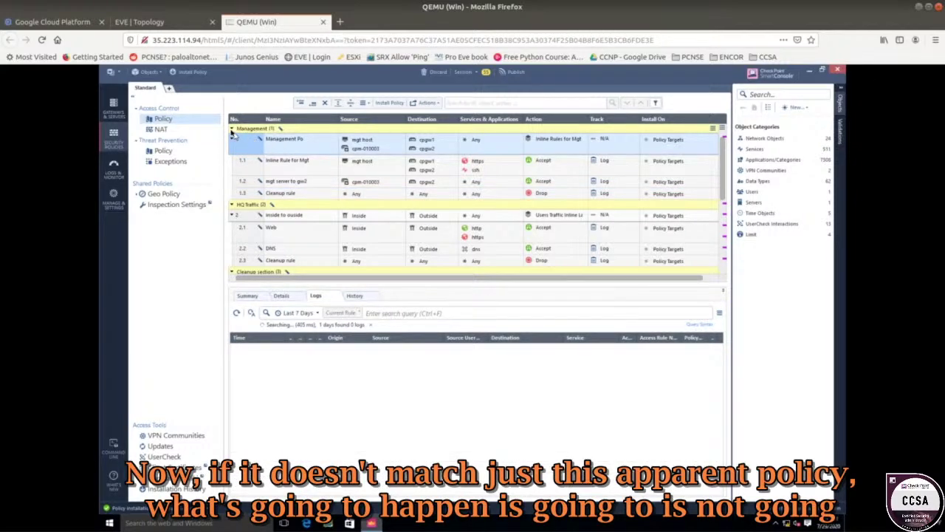
pyautogui.click(232, 130)
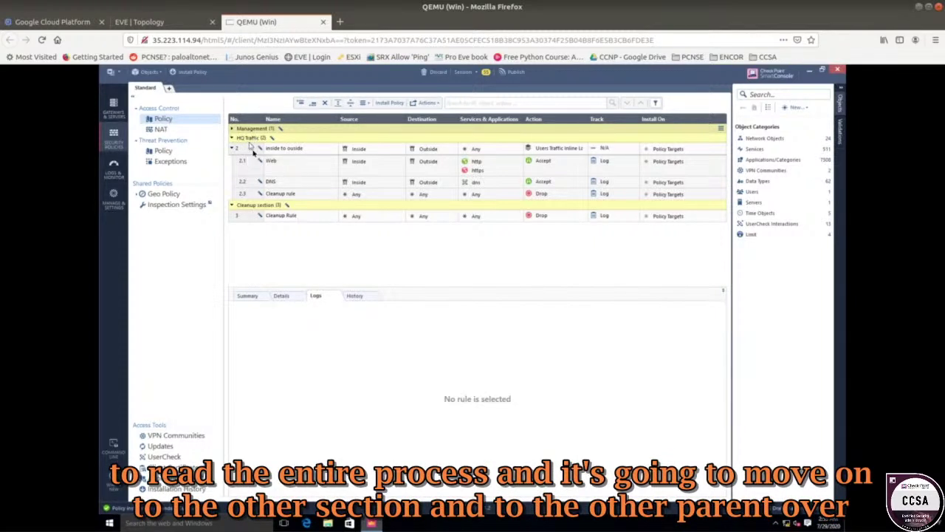
# - Review the logs for HQ Traffic rule 2 and its Web, DNS and cleanup sub-rules 2.1–2.3
pyautogui.click(252, 151)
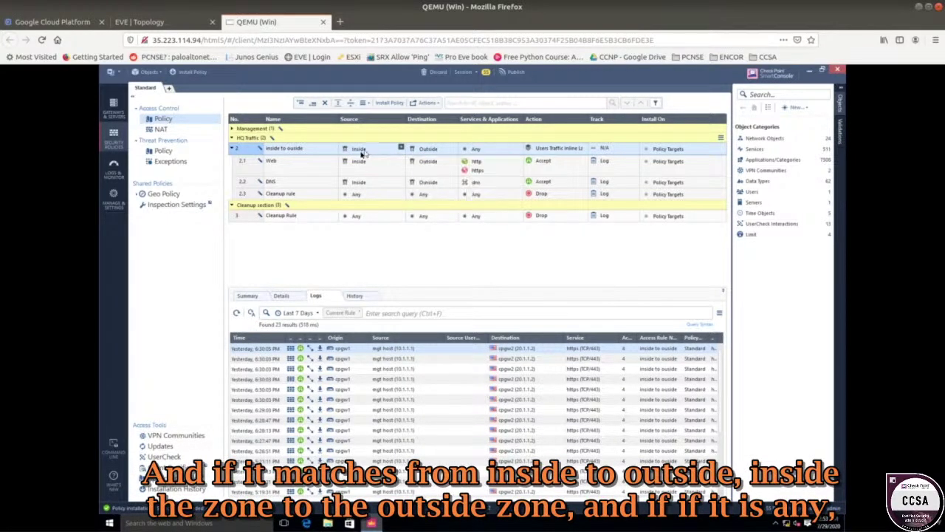
pyautogui.moveTo(361, 152)
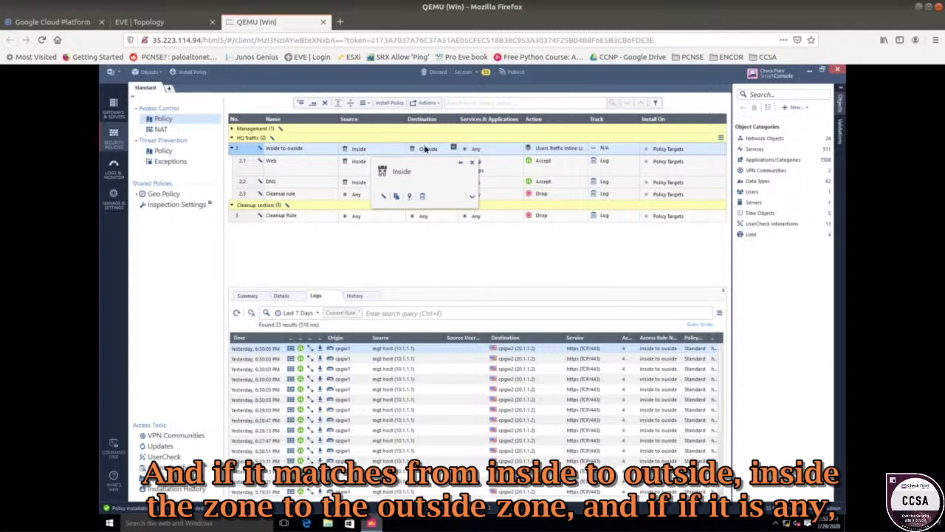
pyautogui.moveTo(430, 150)
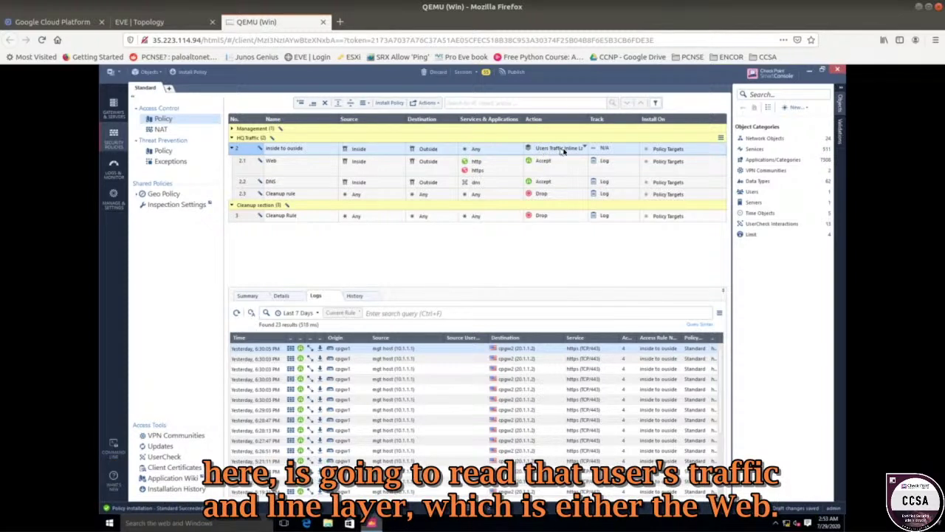
pyautogui.click(280, 163)
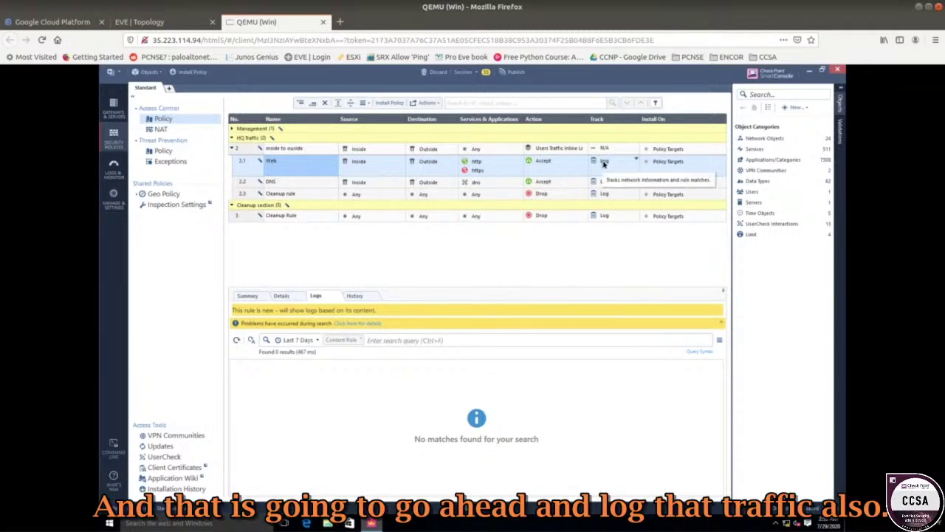
pyautogui.click(297, 187)
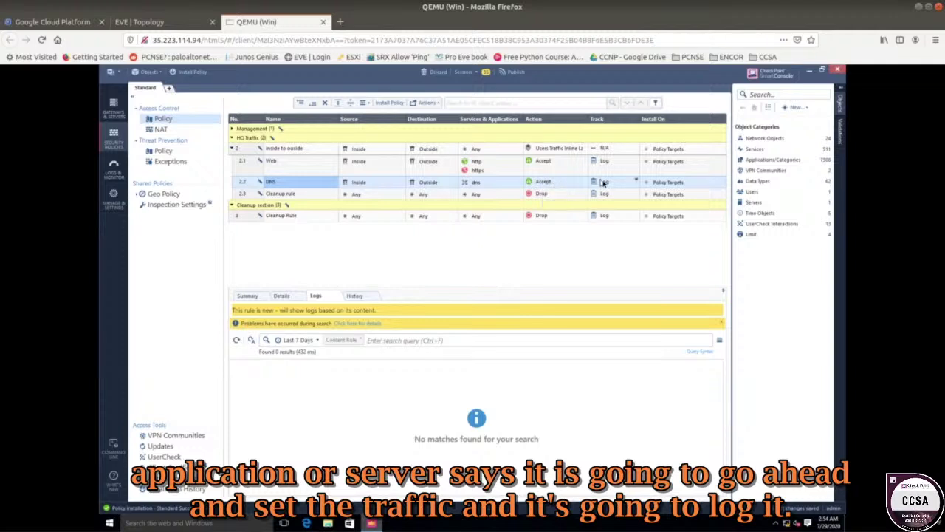
pyautogui.click(295, 194)
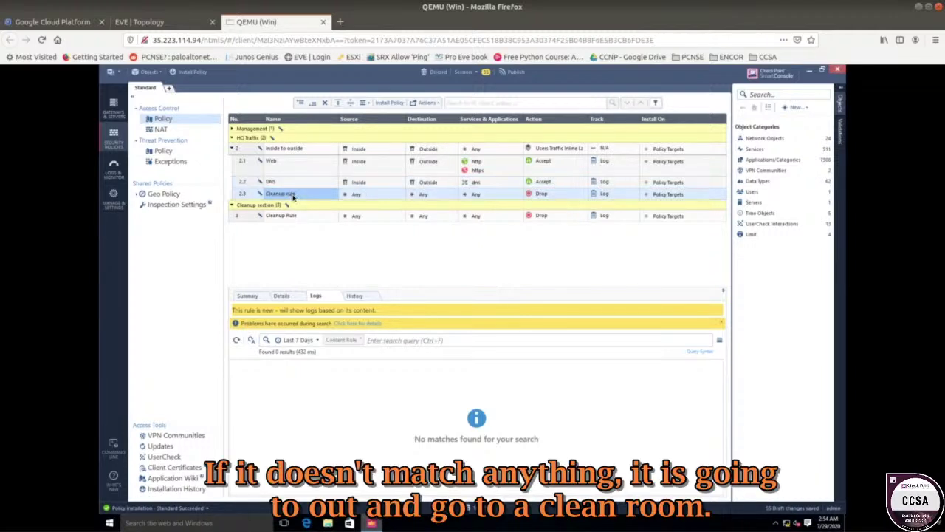
# - Collapse HQ Traffic to check the Cleanup Rule's logs, then re-expand HQ Traffic and Management
pyautogui.click(241, 139)
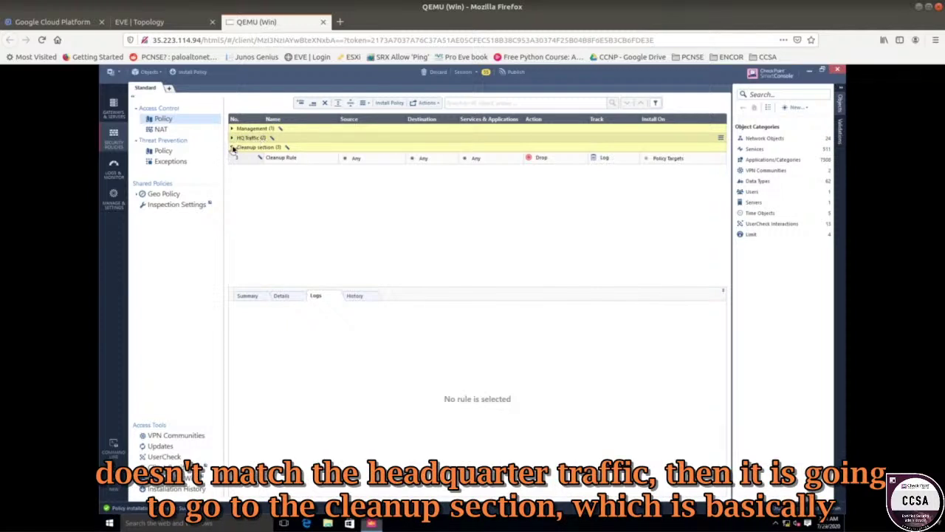
pyautogui.click(284, 159)
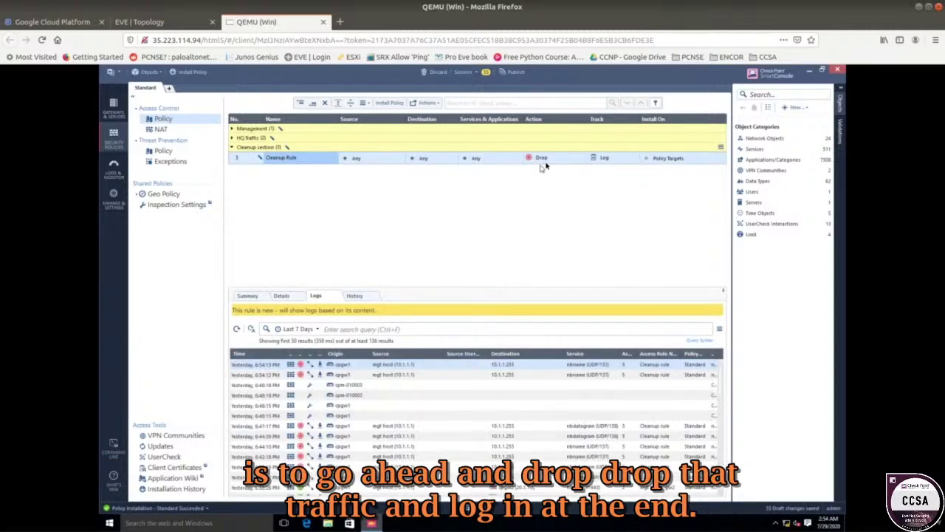
pyautogui.click(232, 138)
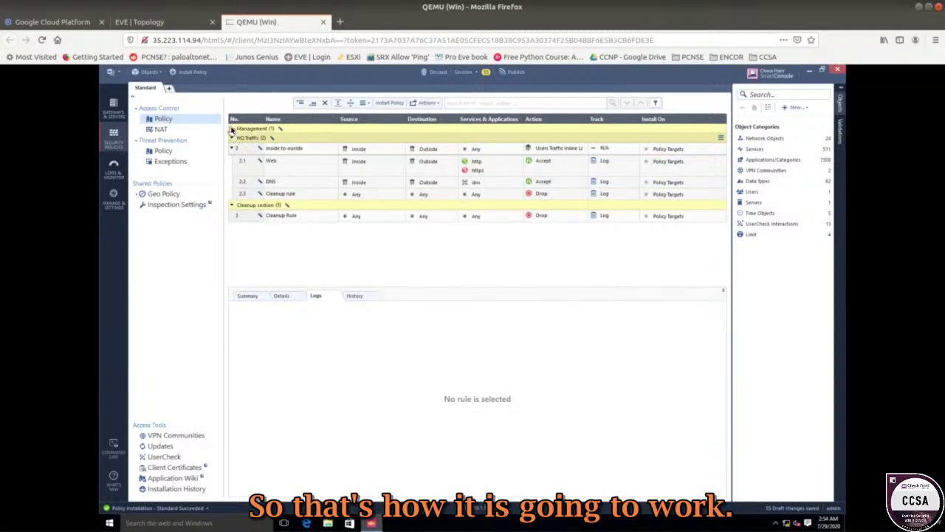
pyautogui.click(232, 129)
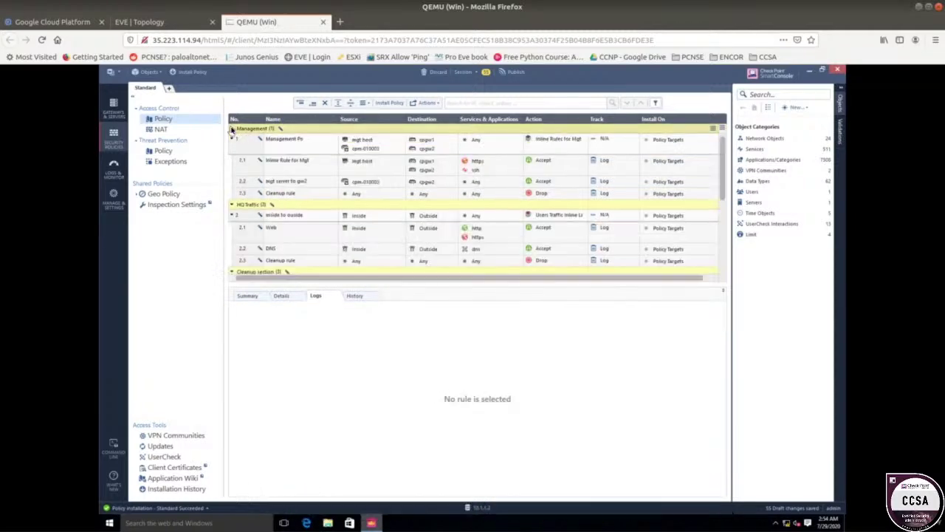
# - Publish the 55 pending changes and install the Standard access policy on gateway cpgw1
pyautogui.click(399, 104)
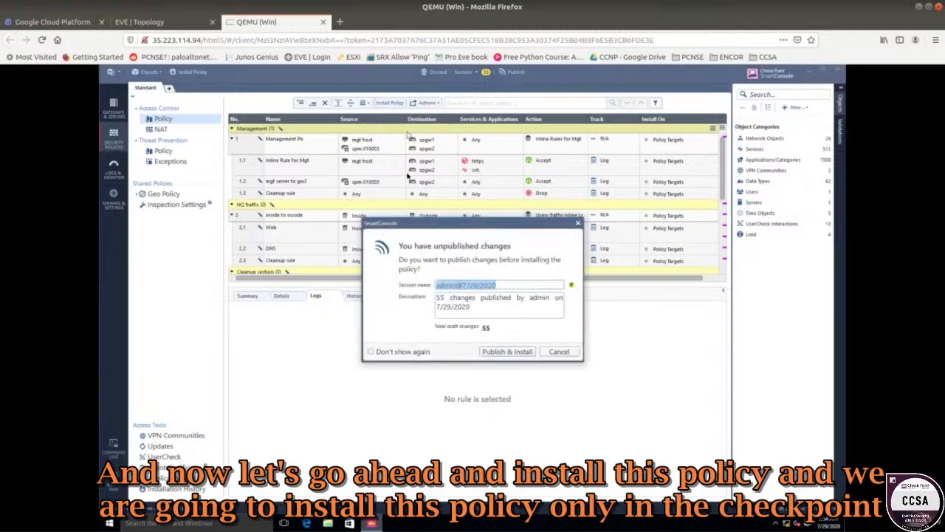
pyautogui.click(507, 351)
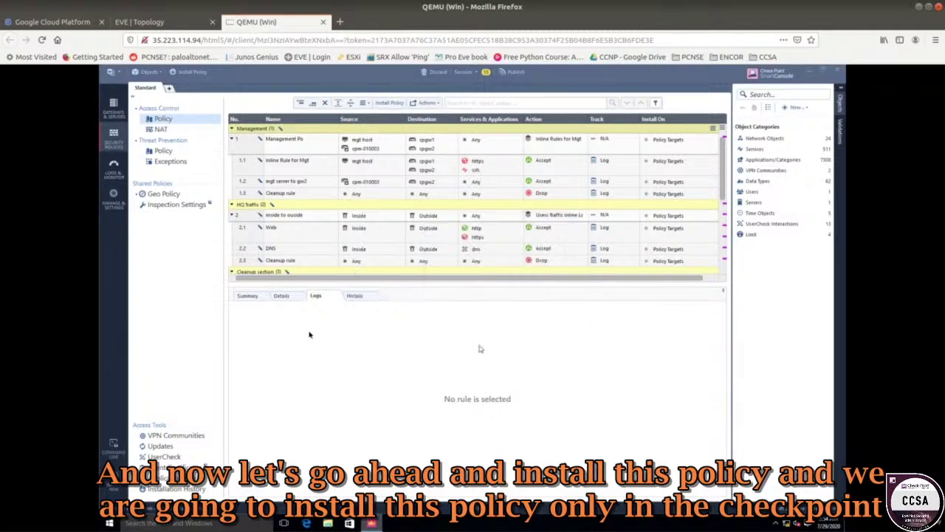
pyautogui.click(173, 26)
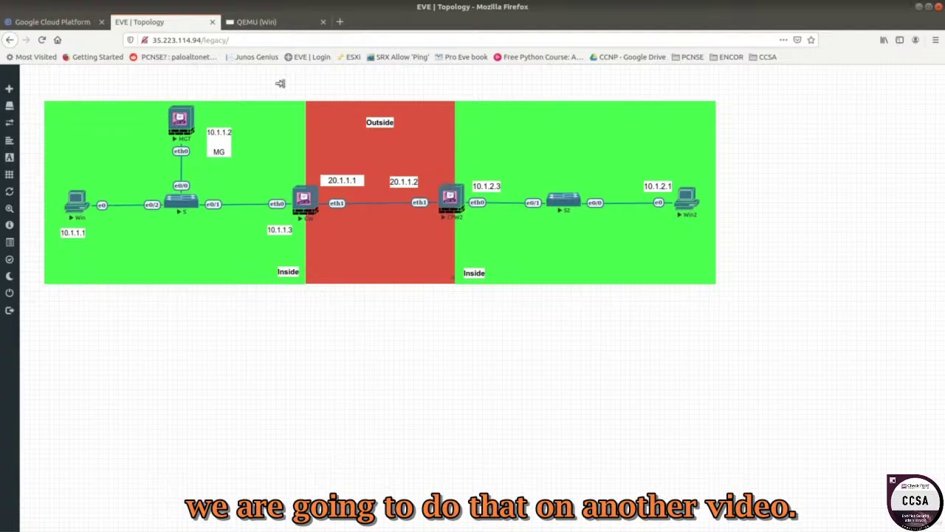
pyautogui.click(251, 24)
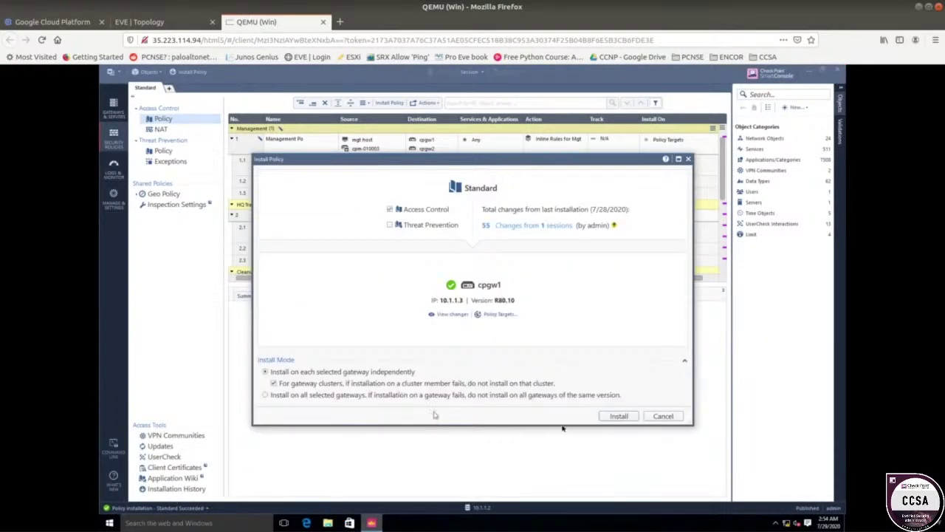
pyautogui.click(621, 417)
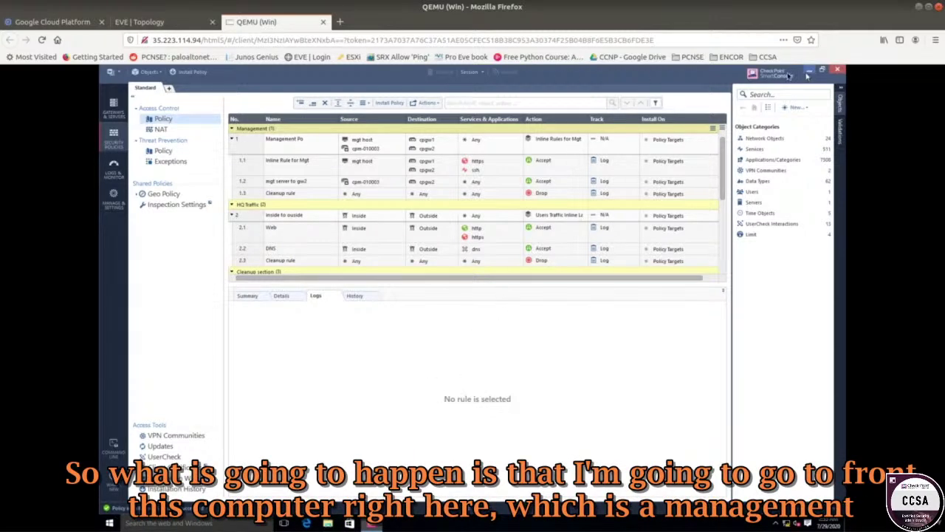
pyautogui.click(201, 30)
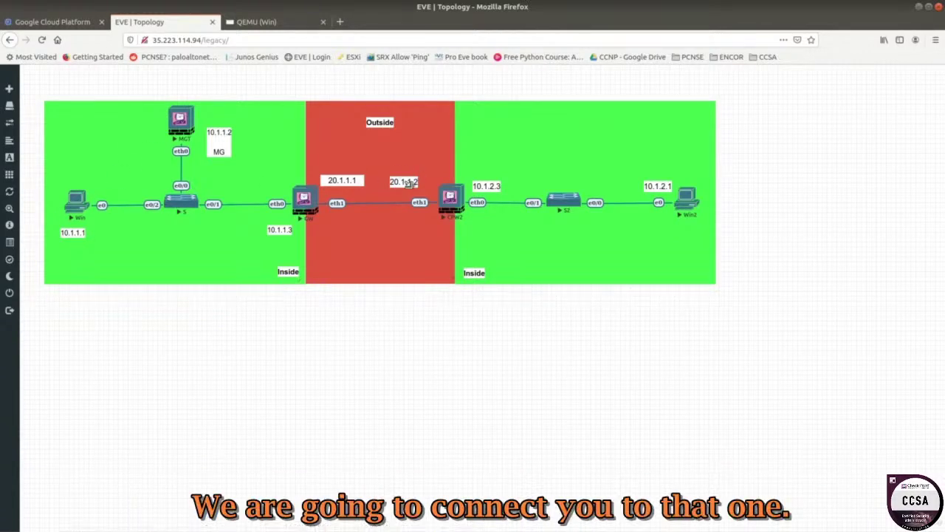
pyautogui.click(283, 22)
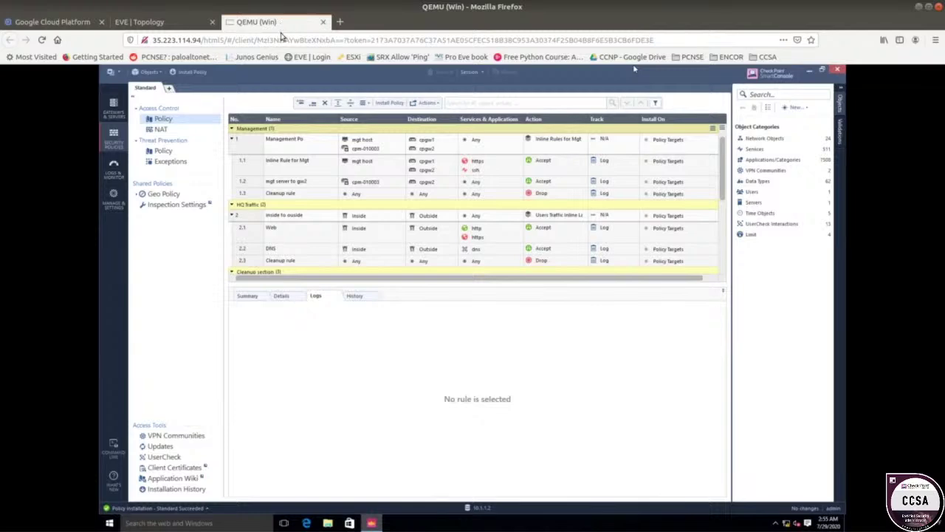
pyautogui.click(290, 144)
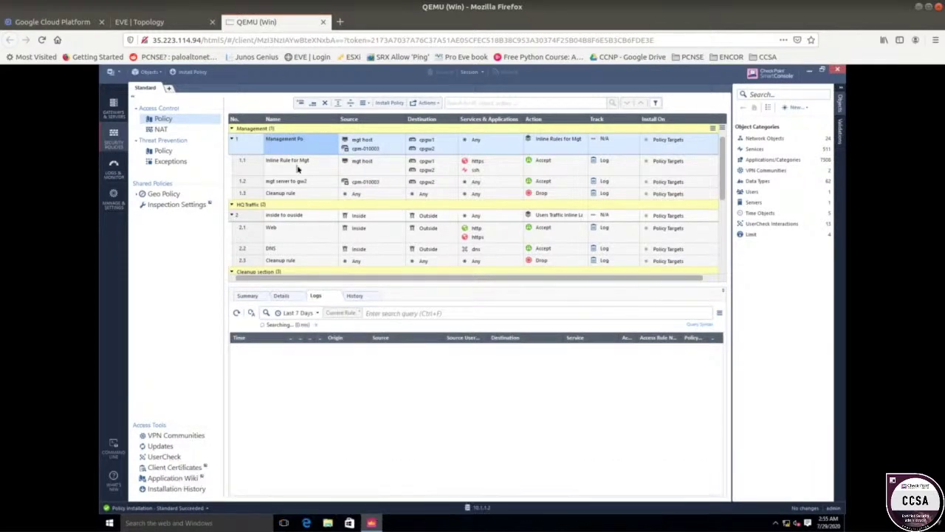
pyautogui.click(285, 164)
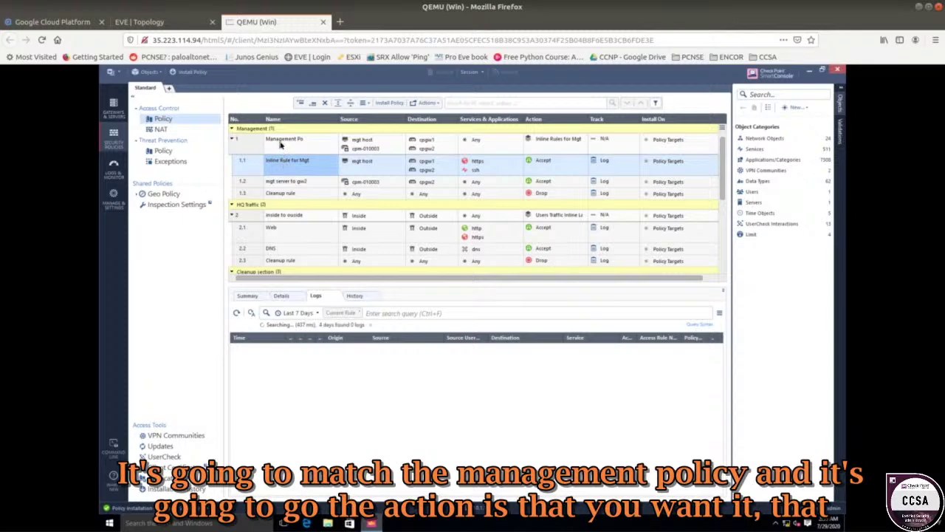
pyautogui.click(280, 145)
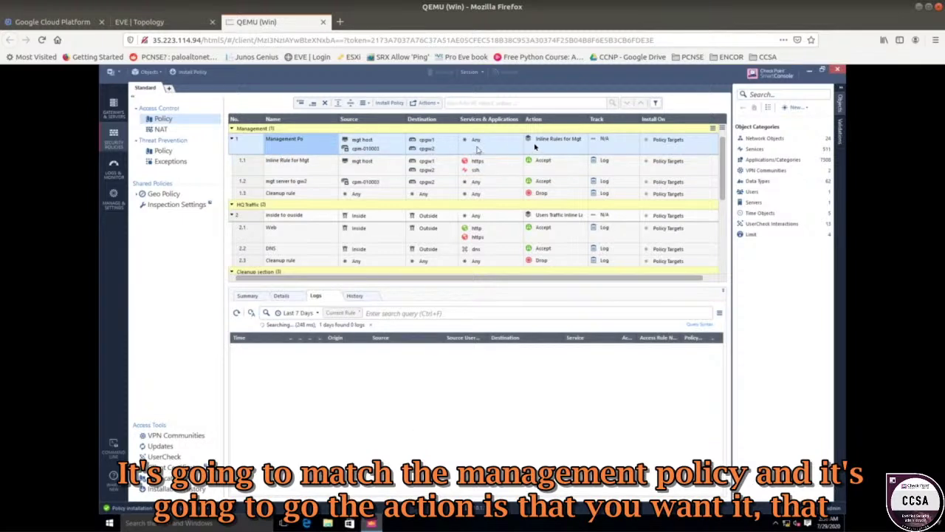
pyautogui.moveTo(551, 140)
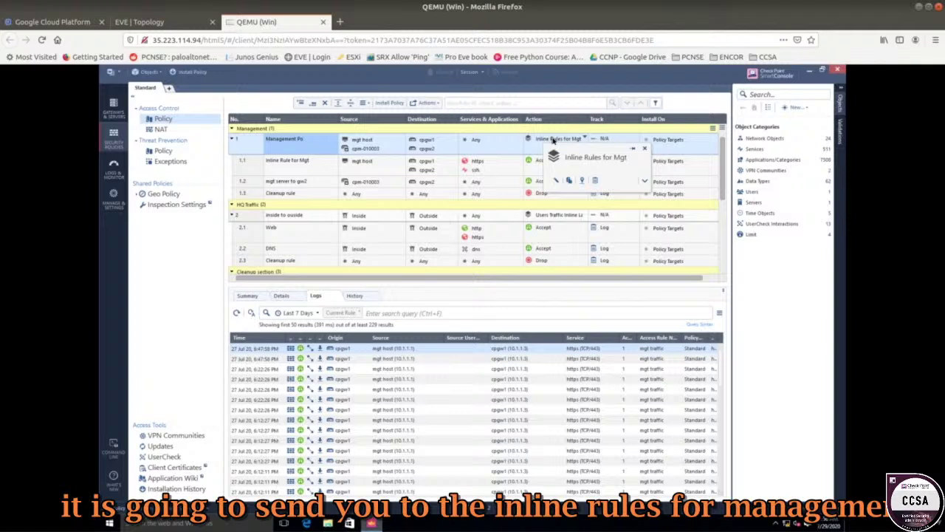
pyautogui.click(295, 164)
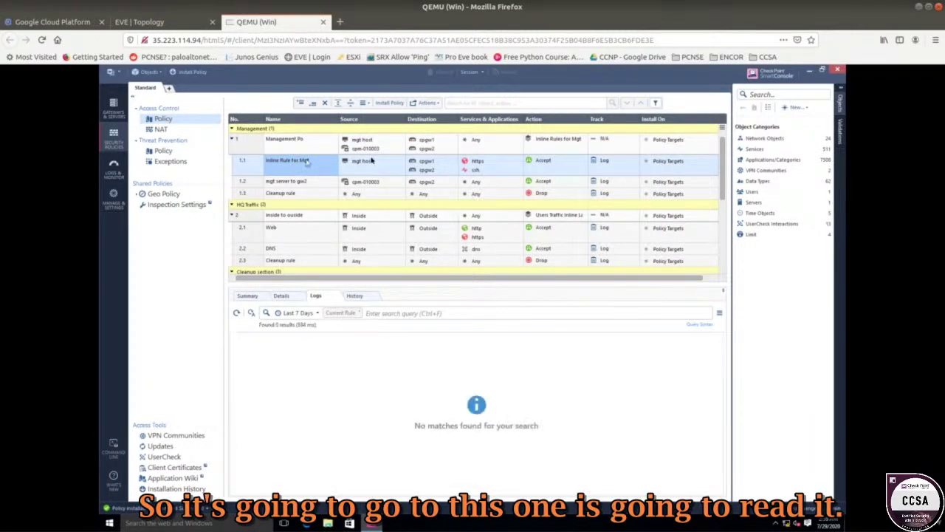
pyautogui.moveTo(362, 165)
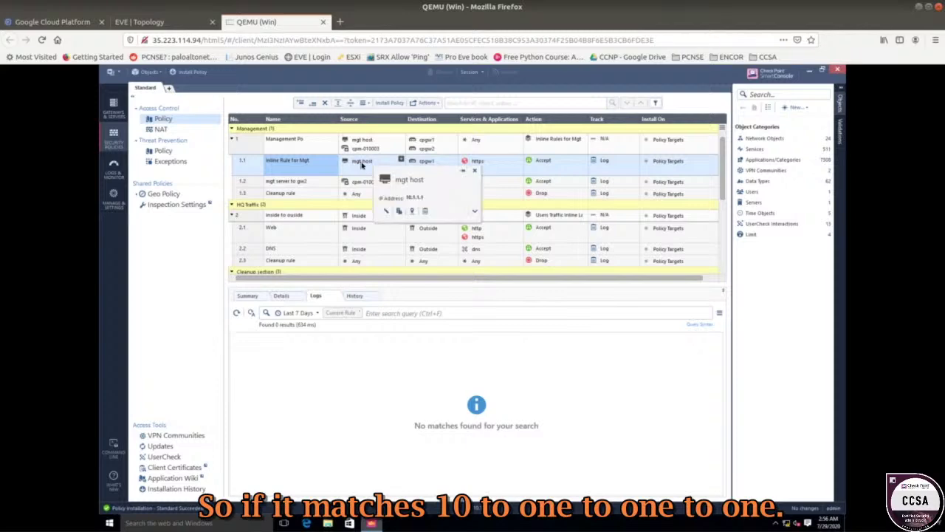
pyautogui.click(190, 28)
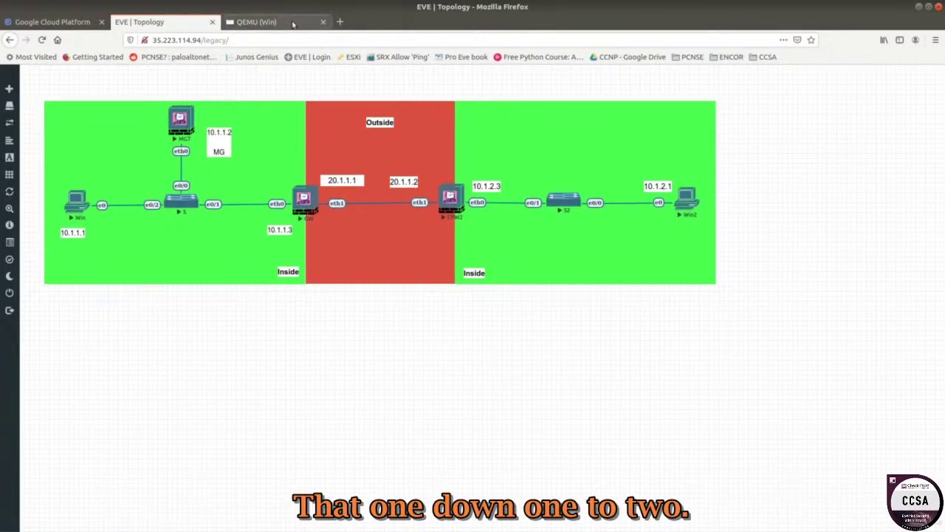
pyautogui.click(258, 22)
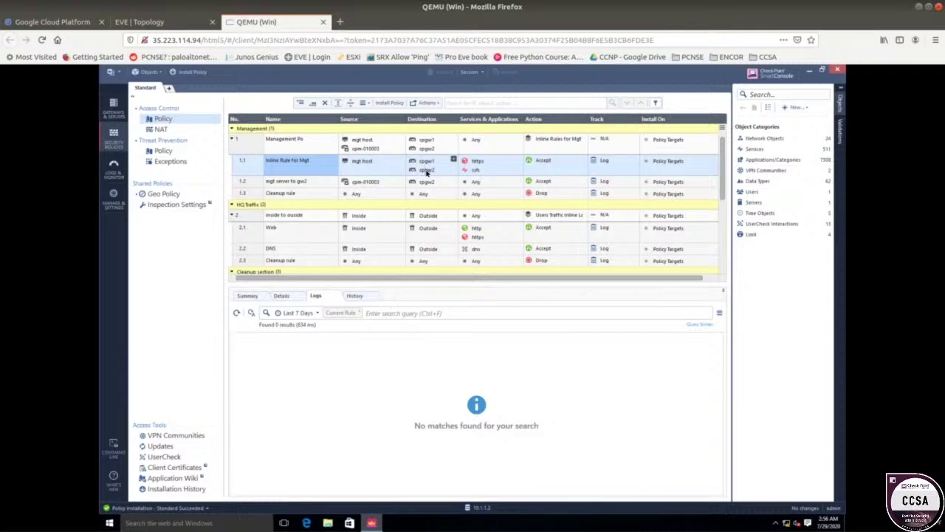
pyautogui.moveTo(426, 171)
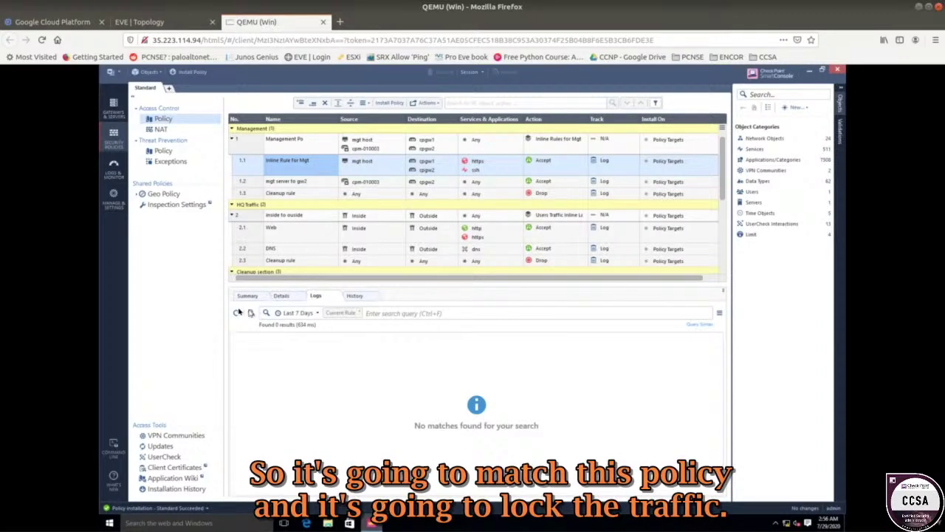
pyautogui.click(236, 314)
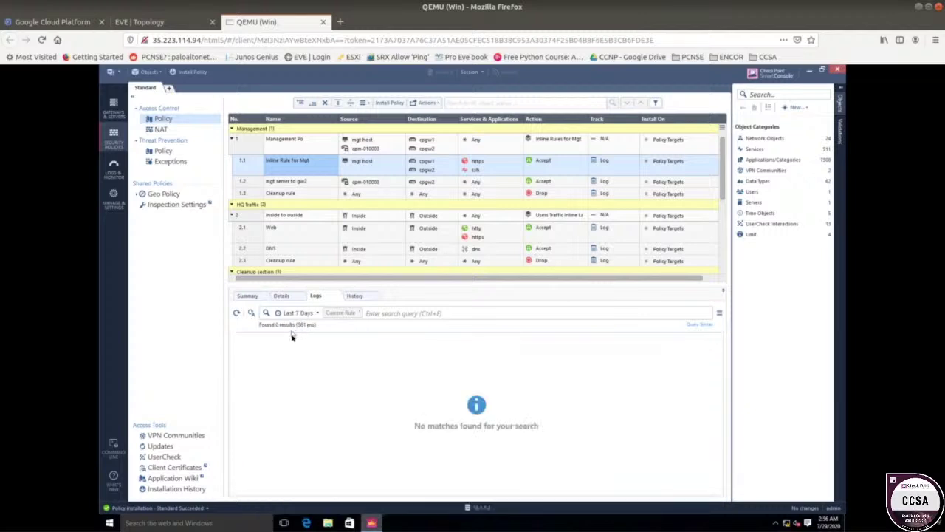
pyautogui.click(810, 70)
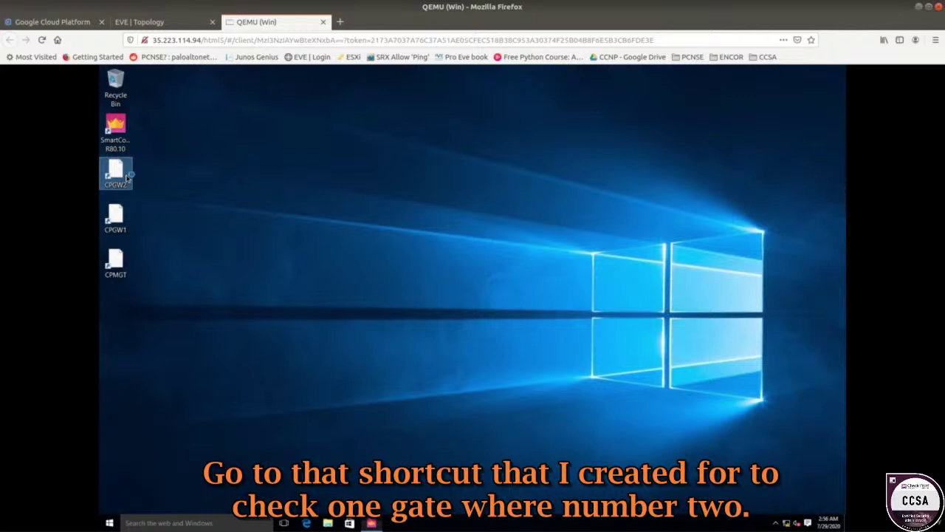
# - Open cpgw2's Gaia page at 20.1.1.2 in Edge past the certificate warning, then return to SmartConsole
pyautogui.doubleClick(127, 177)
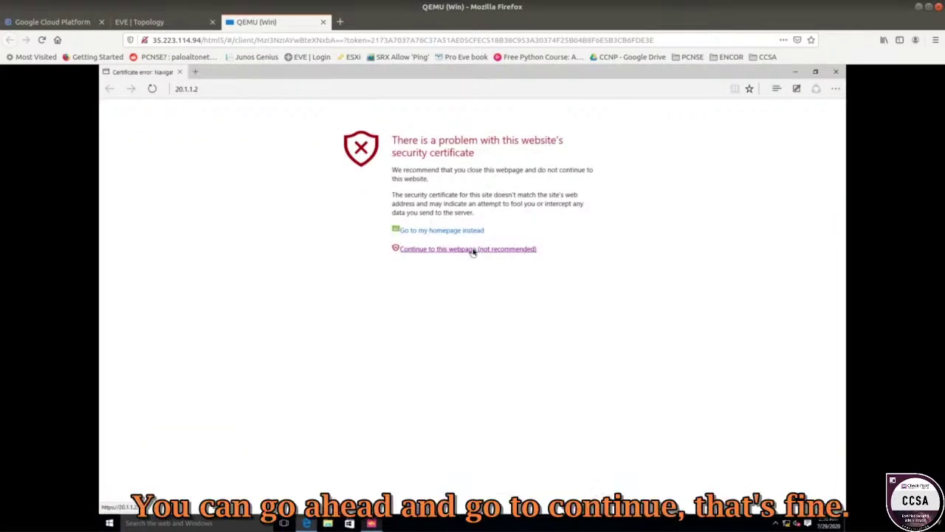
pyautogui.click(473, 249)
pyautogui.click(796, 72)
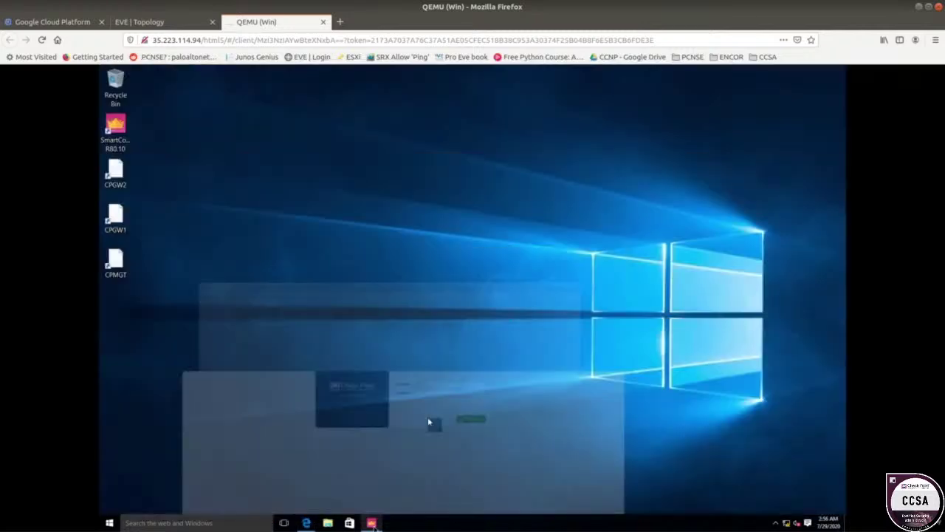
pyautogui.click(372, 522)
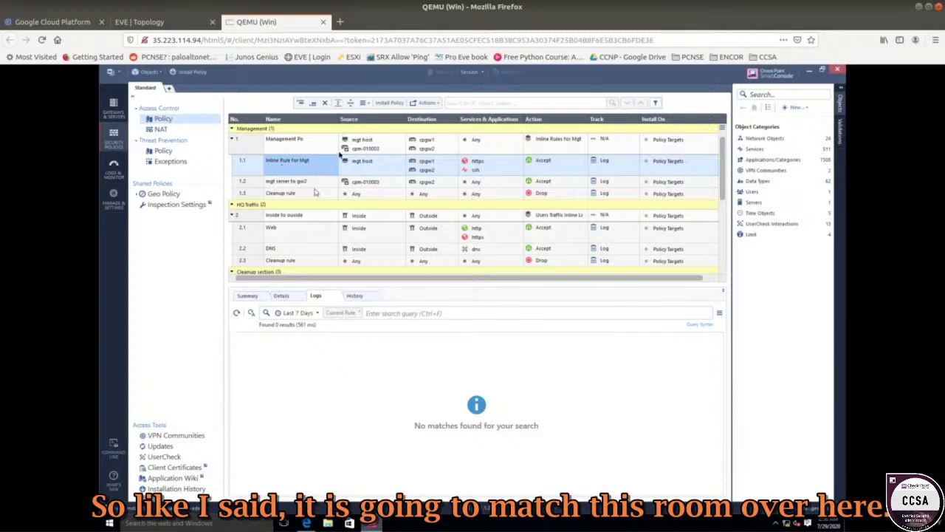
# - Refresh the logs to confirm mgt host's HTTPS to 20.1.1.2 hit rule 1.1, then collapse rule 1
pyautogui.click(235, 313)
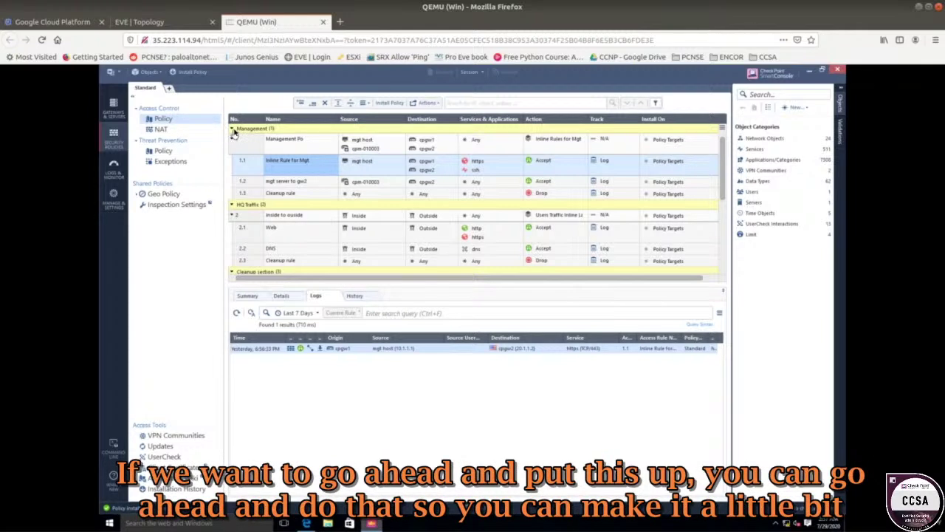
pyautogui.click(232, 140)
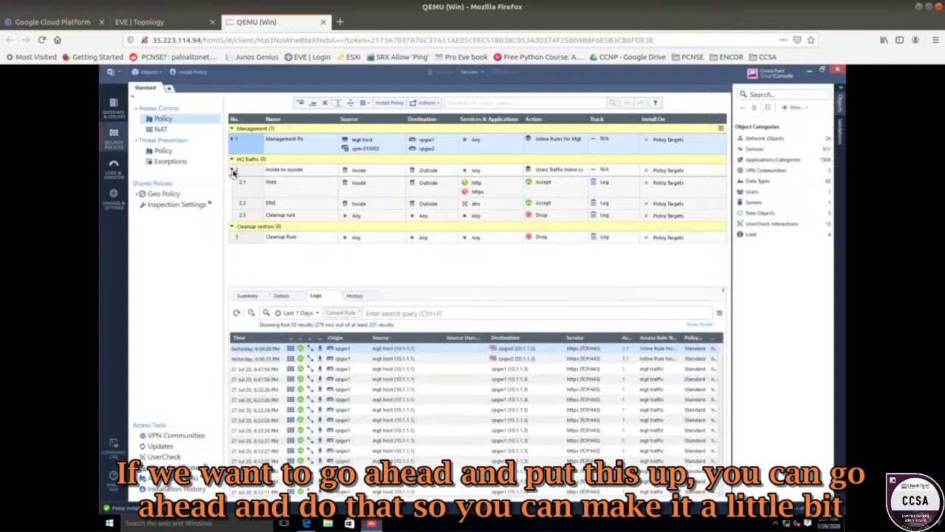
# - Collapse rule 2 and the Cleanup, HQ Traffic and Management sections
pyautogui.click(233, 170)
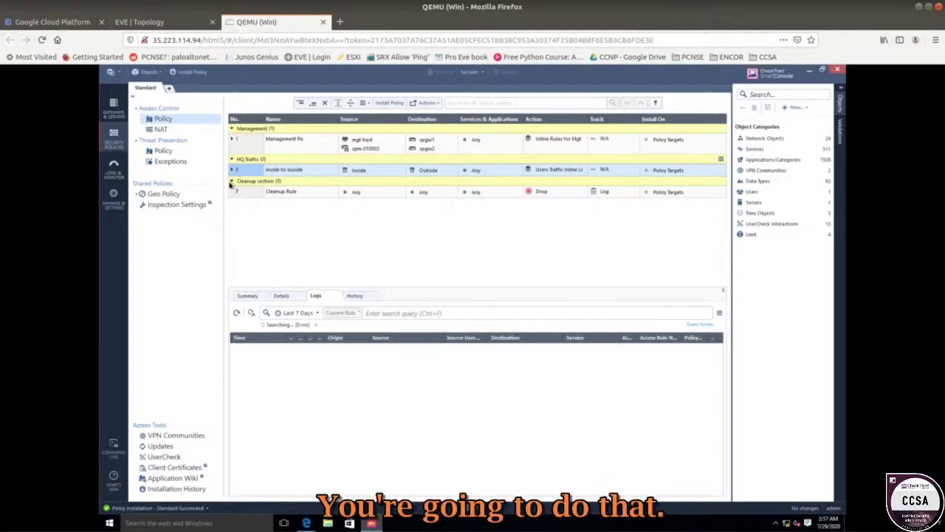
pyautogui.click(230, 183)
pyautogui.click(231, 181)
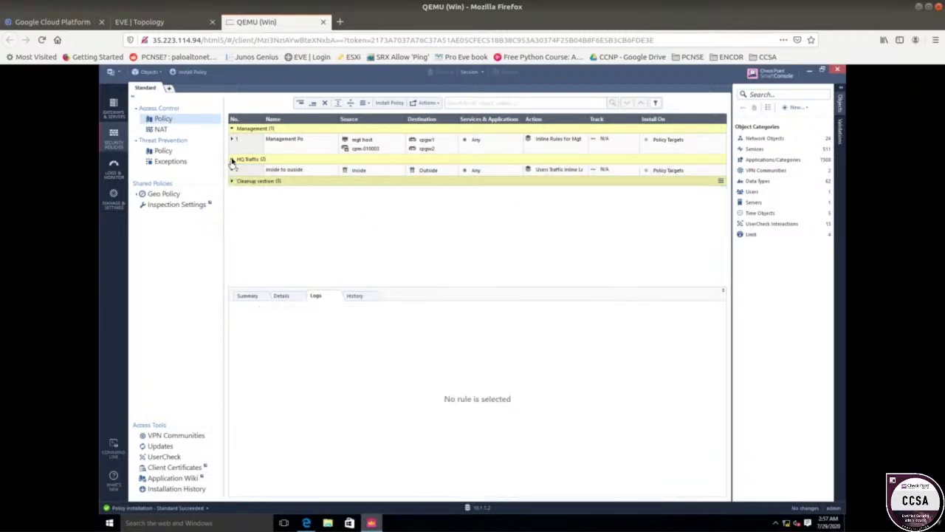
pyautogui.click(232, 159)
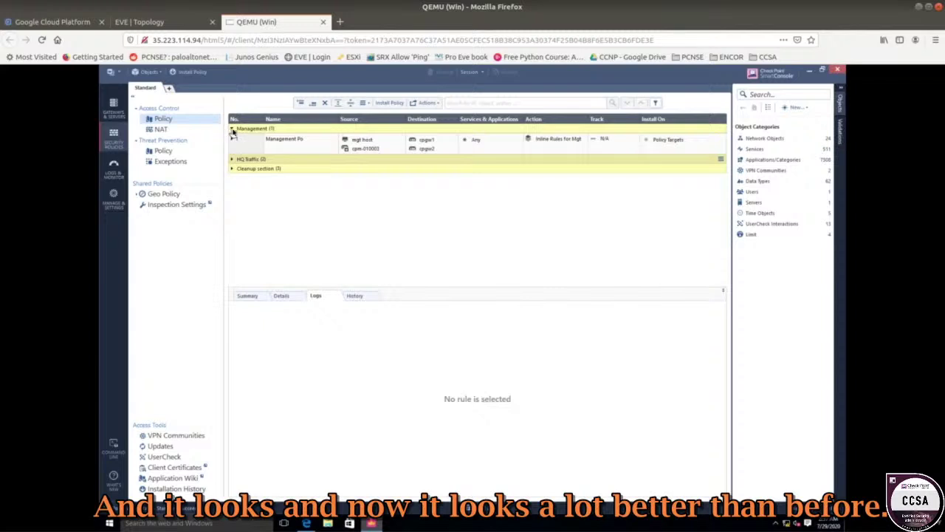
pyautogui.click(233, 129)
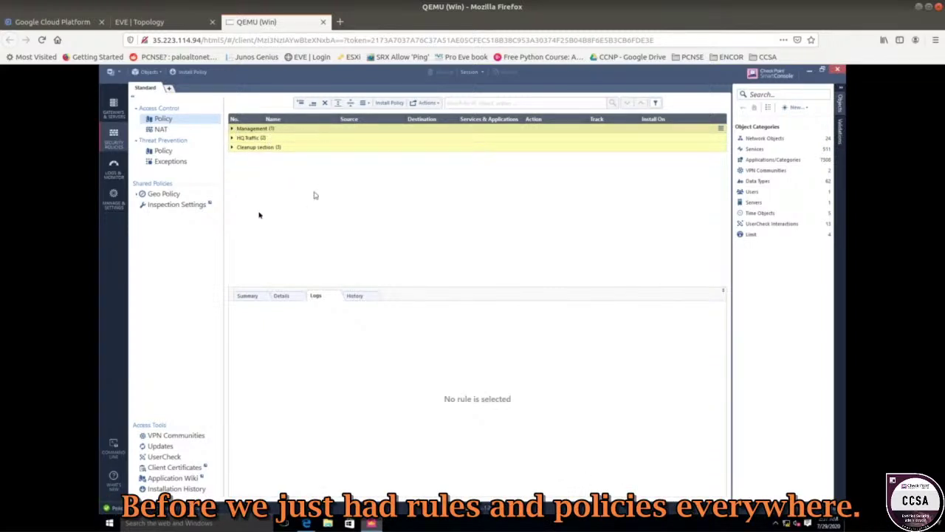
# - Expand Management with rule 1 and HQ Traffic with rule 2 to show their inline sub-rules
pyautogui.click(232, 129)
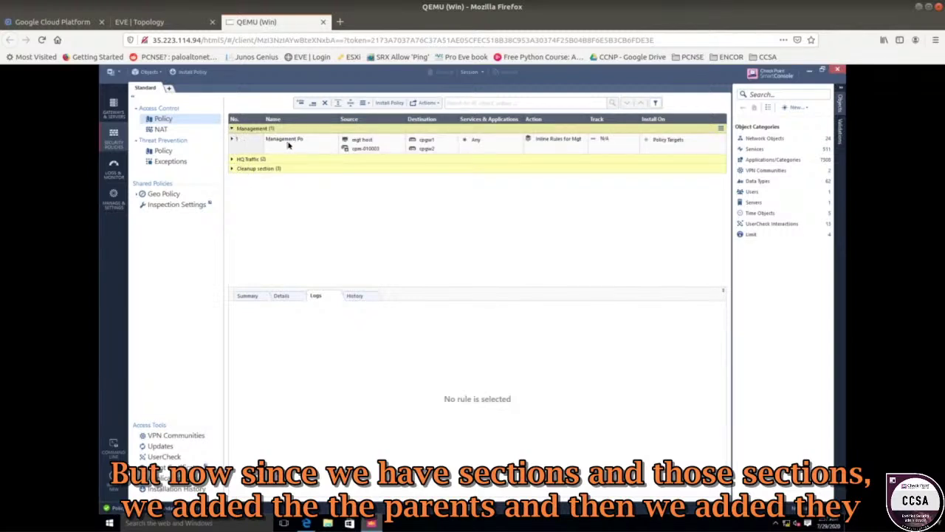
pyautogui.click(233, 140)
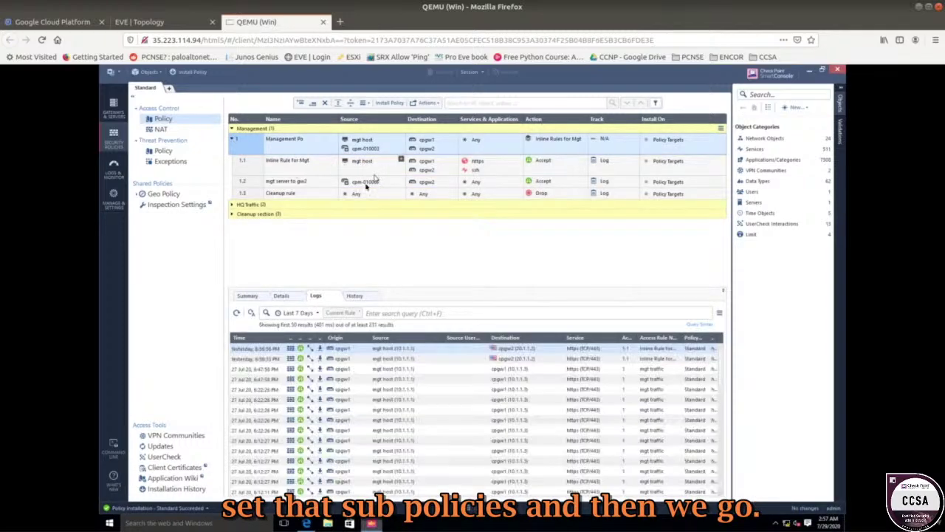
pyautogui.click(232, 206)
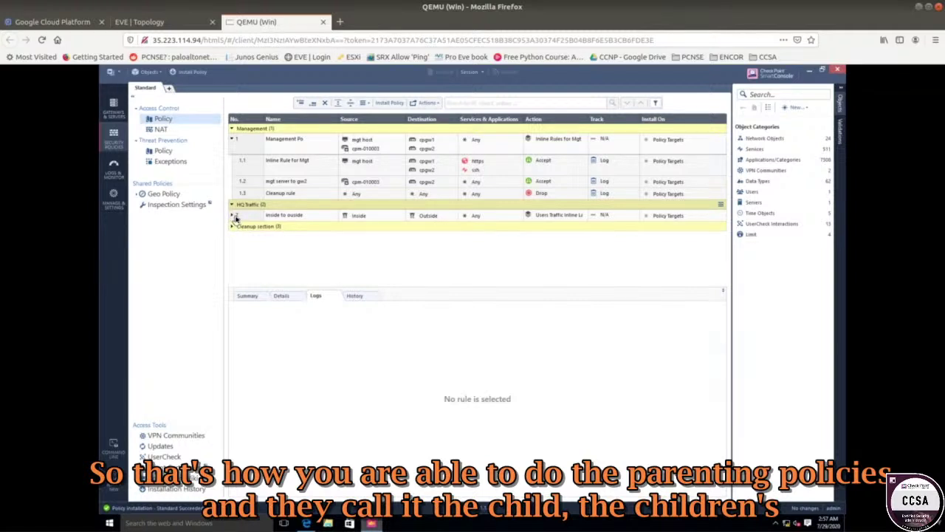
pyautogui.click(234, 216)
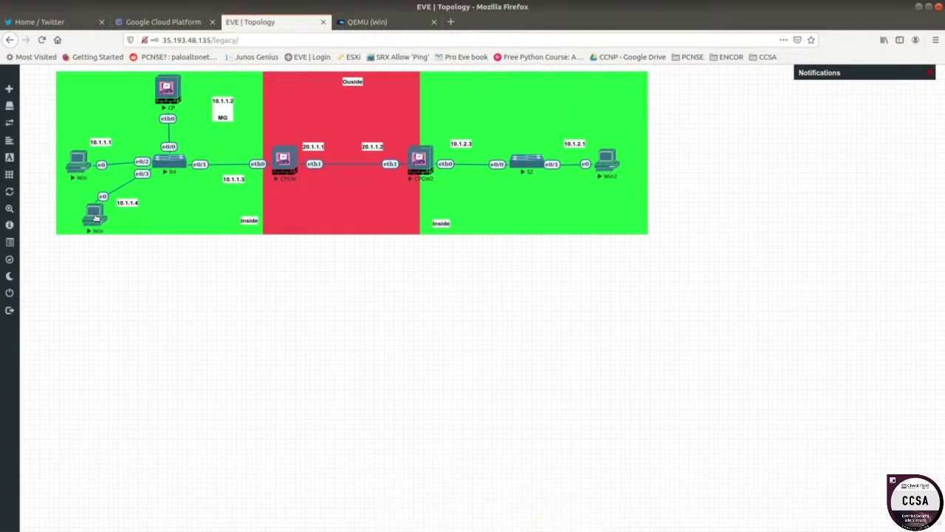
# - Launch SmartConsole on the Windows host and move its login window up and left
pyautogui.click(367, 22)
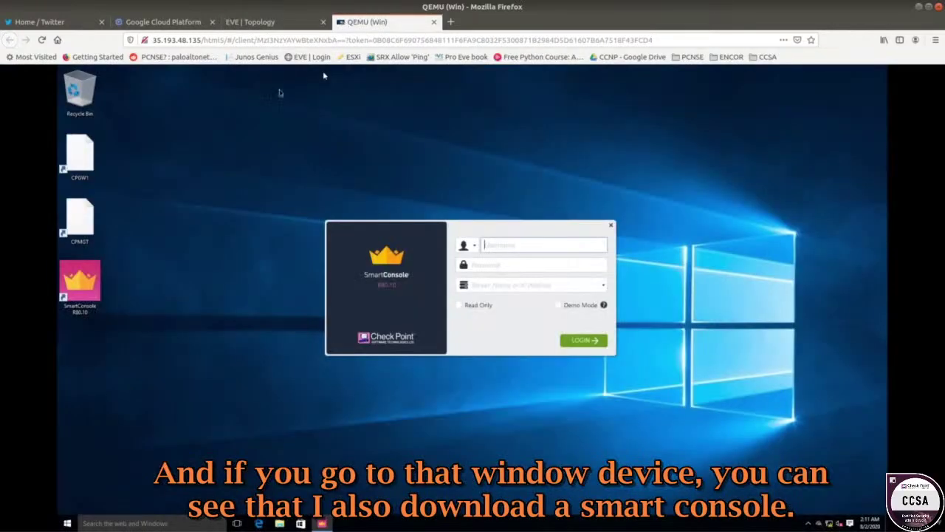
pyautogui.click(81, 281)
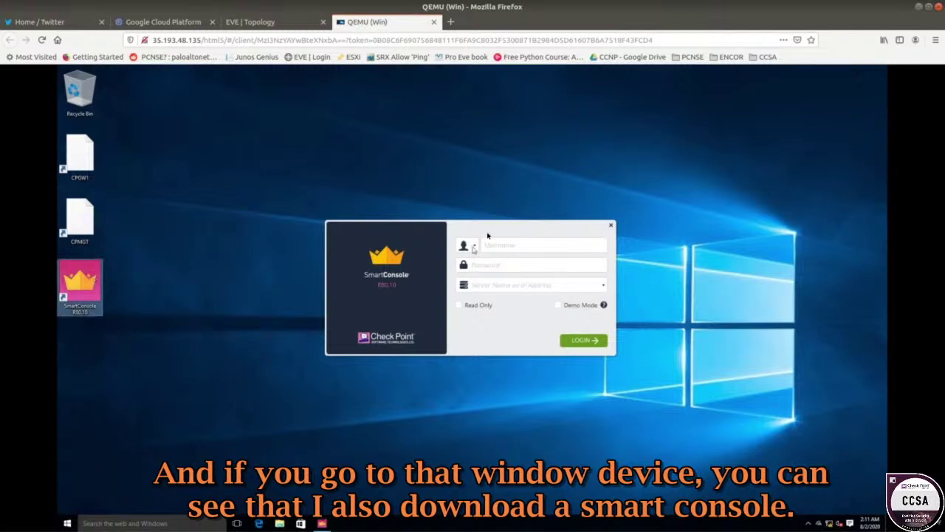
pyautogui.moveTo(485, 233); pyautogui.dragTo(415, 162)
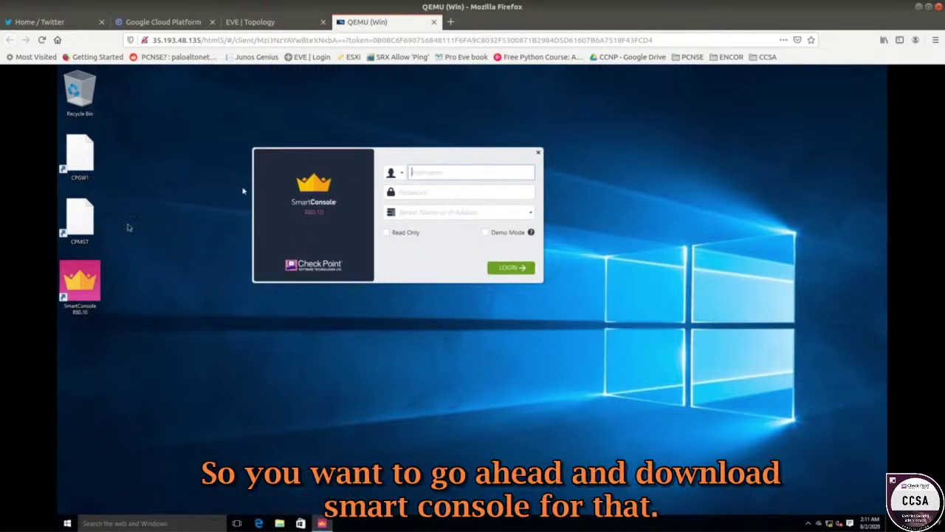
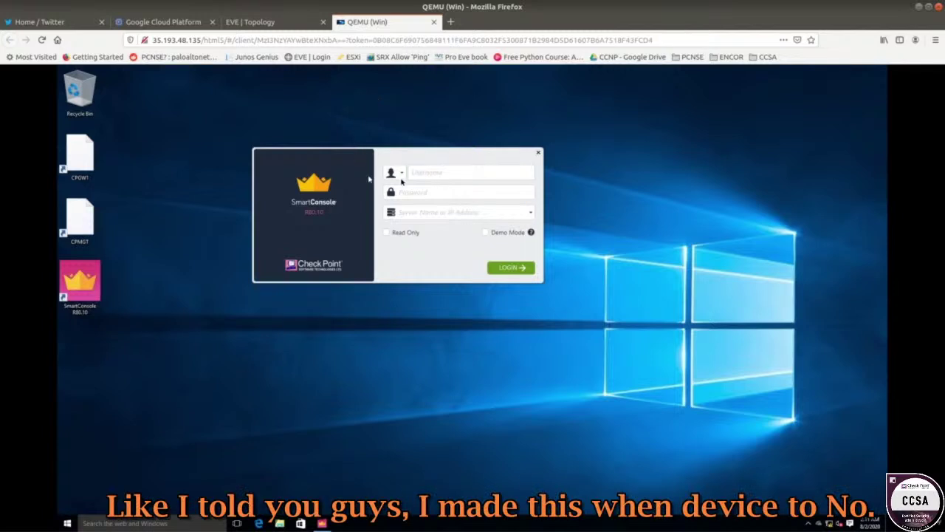
# - Open the Windows client's QEMU console from the EVE-NG lab topology
pyautogui.click(272, 23)
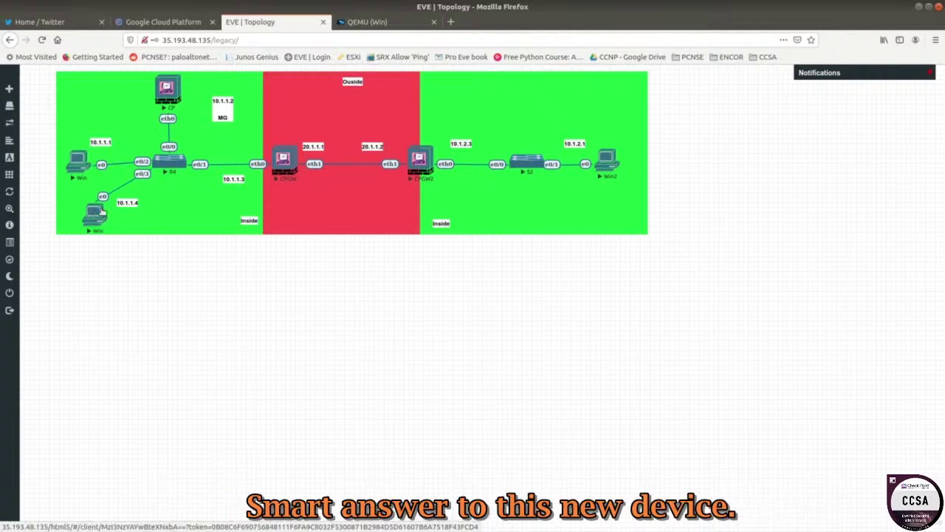
pyautogui.click(79, 163)
pyautogui.click(251, 22)
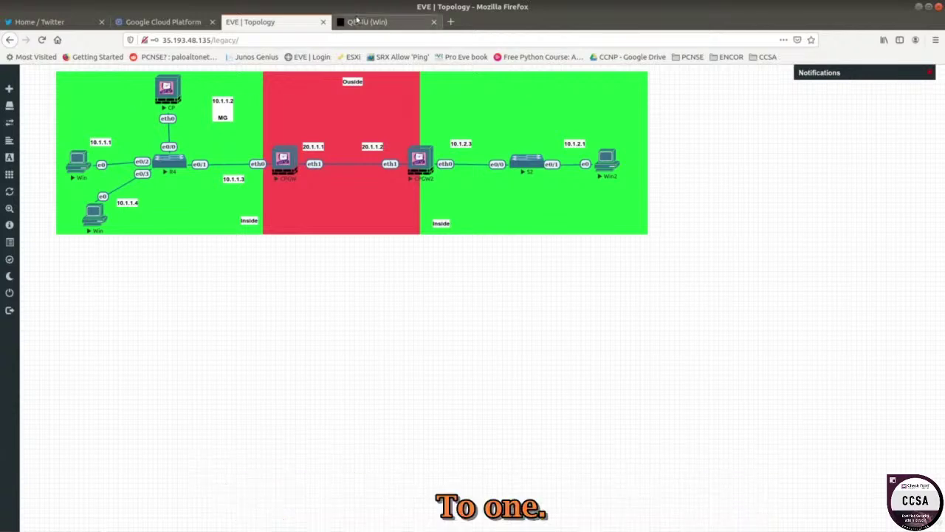
pyautogui.click(357, 20)
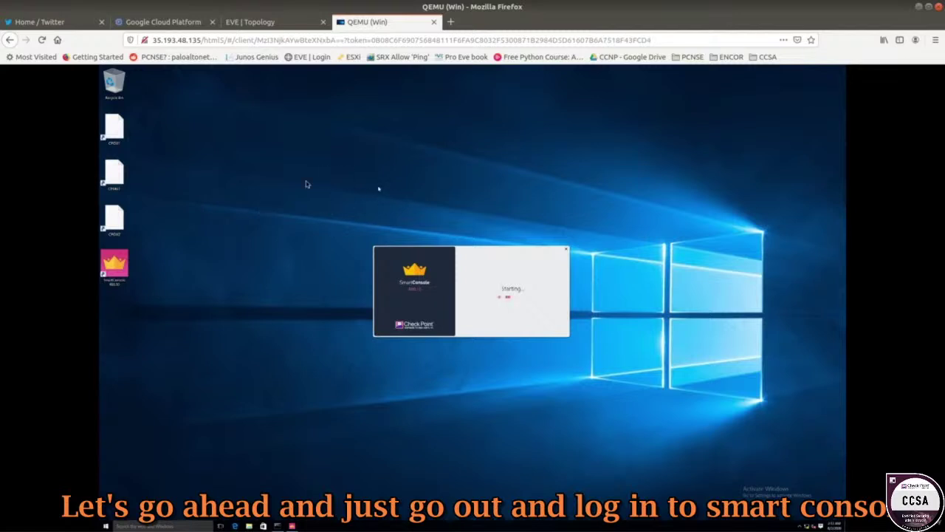
# - Bring up the Windows desktop's right-click menu, dismiss it, and bring it up again
pyautogui.rightClick(269, 184)
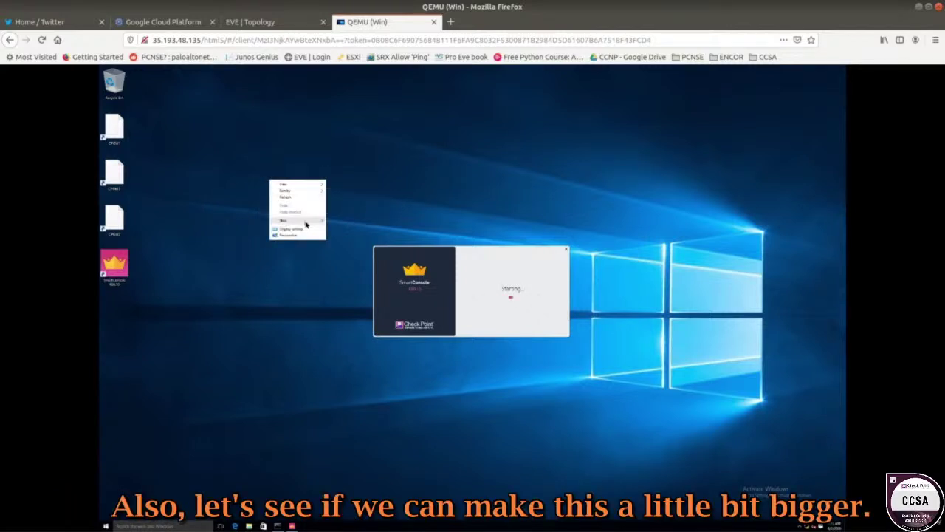
pyautogui.moveTo(306, 225)
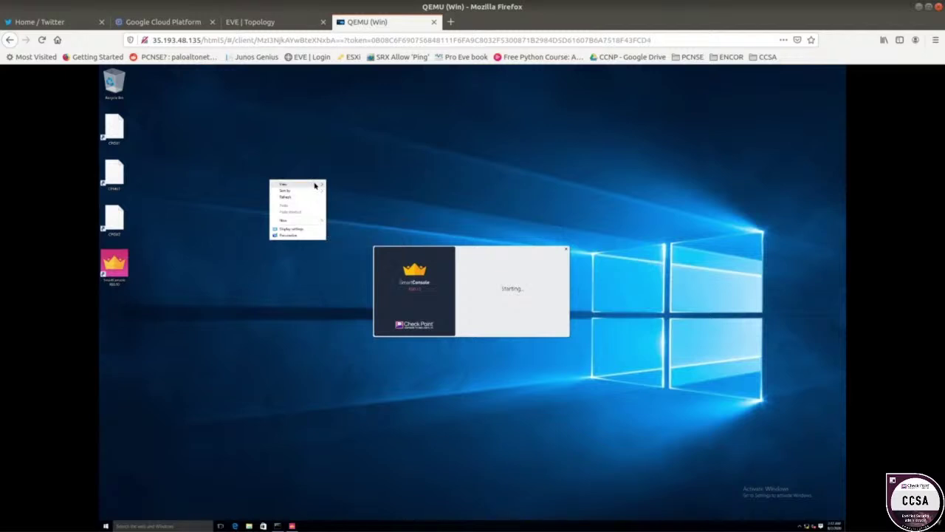
pyautogui.moveTo(316, 185)
pyautogui.click(225, 159)
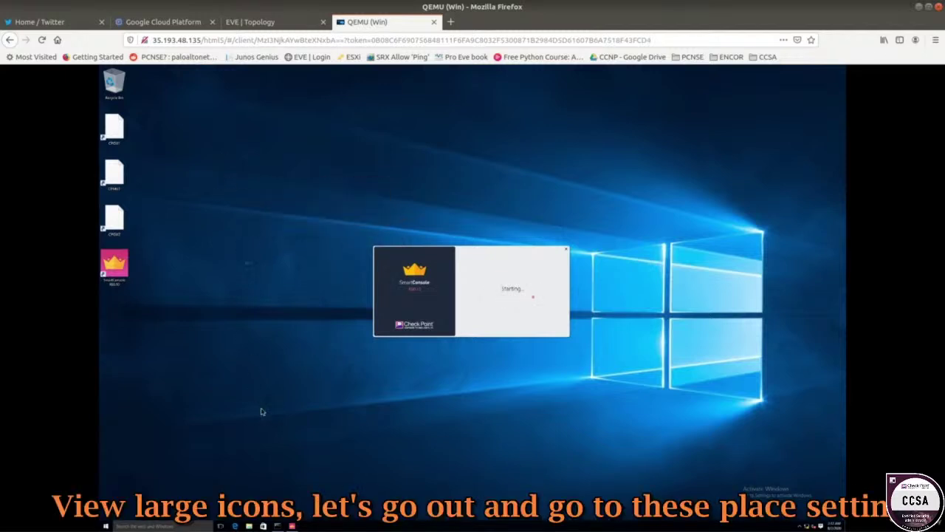
pyautogui.rightClick(279, 364)
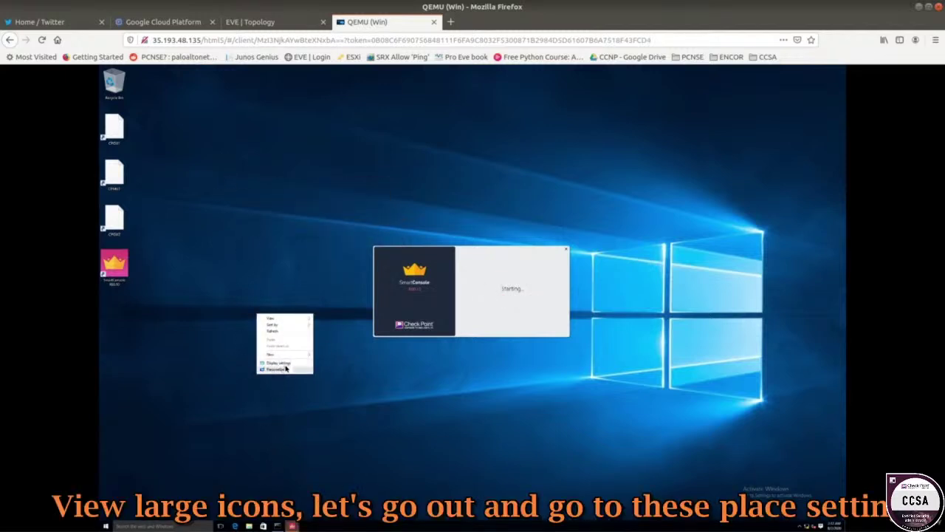
# - Change the display resolution from 2560 × 1600 to 1920 × 1200, keep it, and close Settings
pyautogui.click(285, 366)
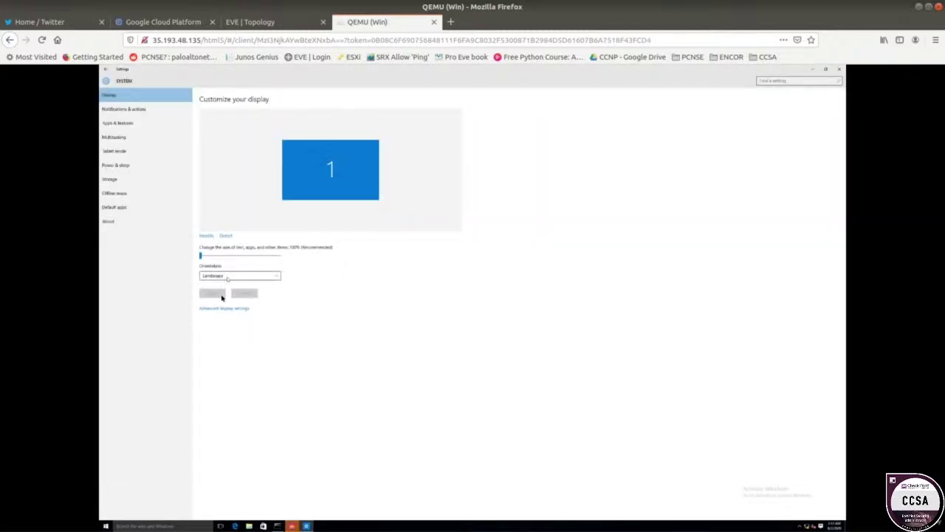
pyautogui.click(220, 309)
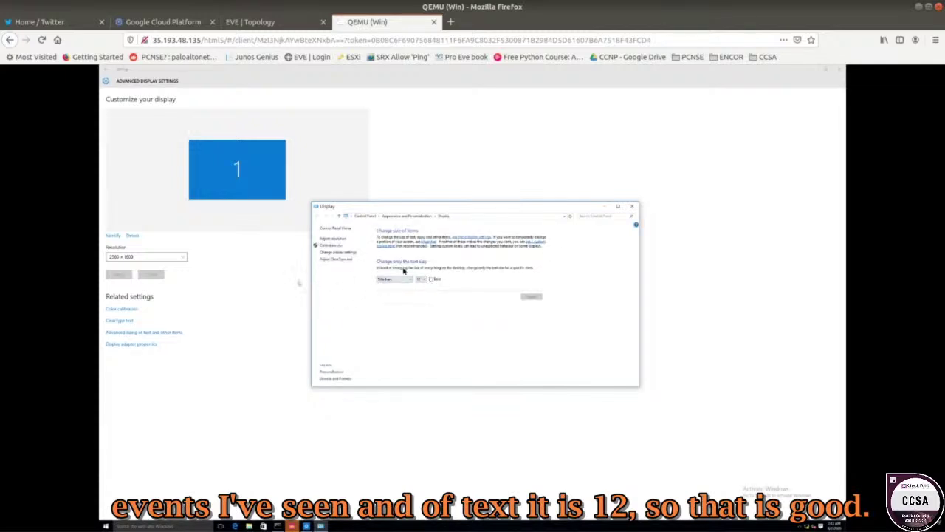
pyautogui.click(632, 207)
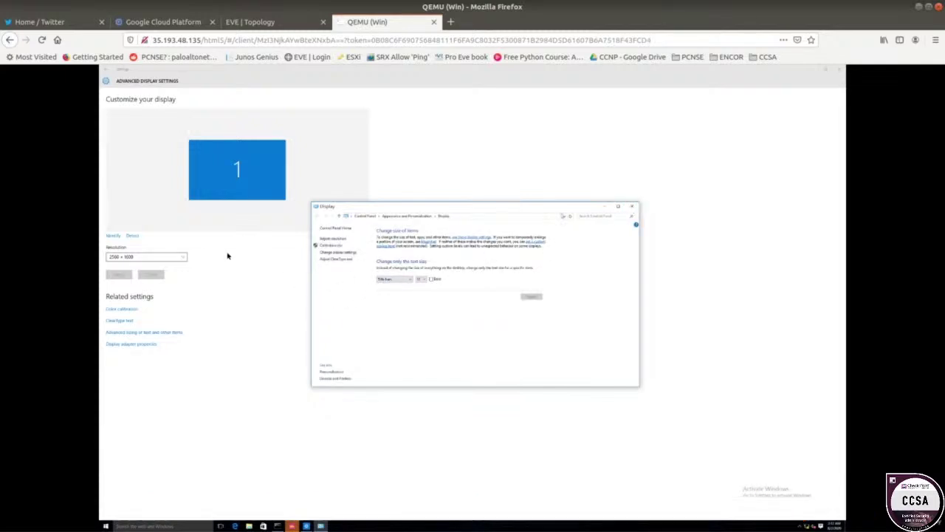
pyautogui.click(166, 260)
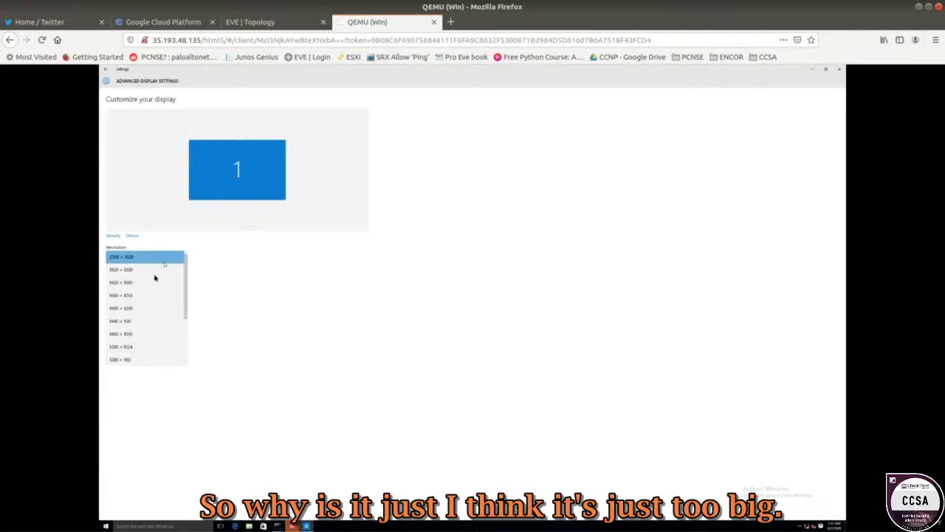
pyautogui.click(154, 272)
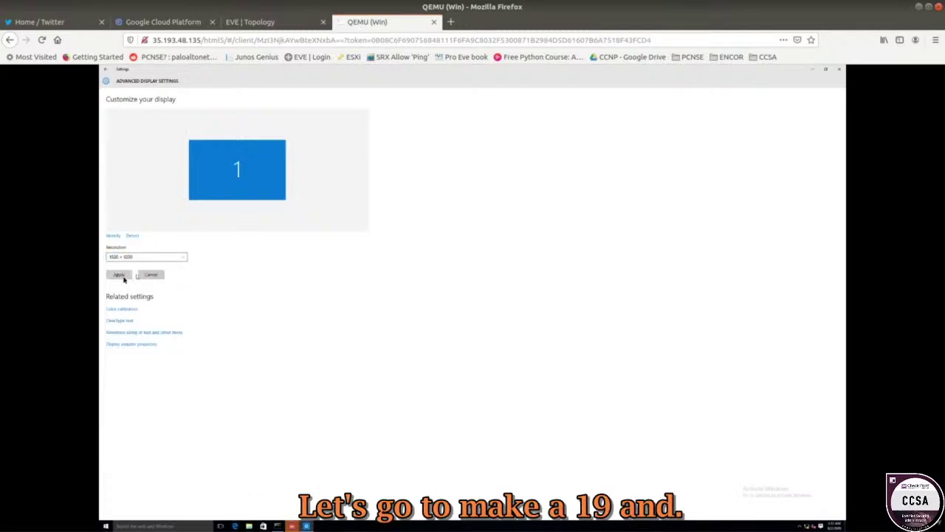
pyautogui.click(118, 274)
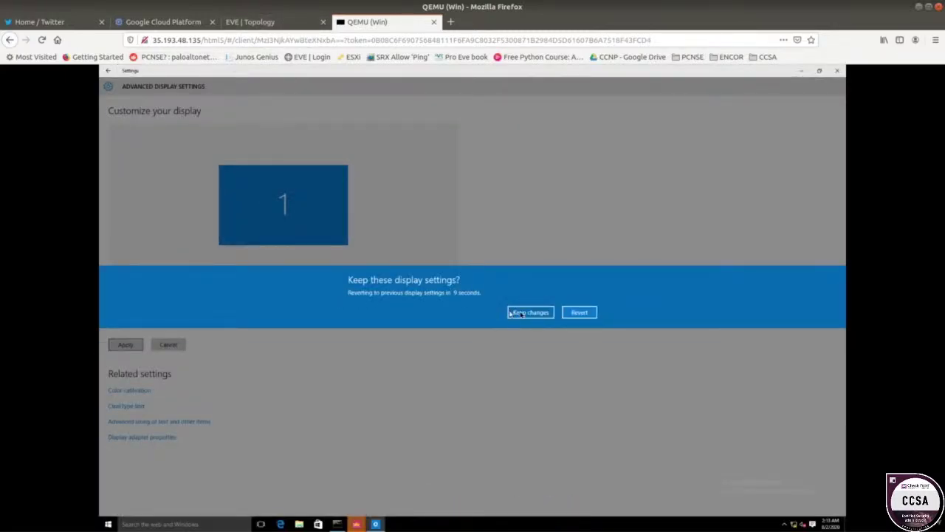
pyautogui.click(521, 313)
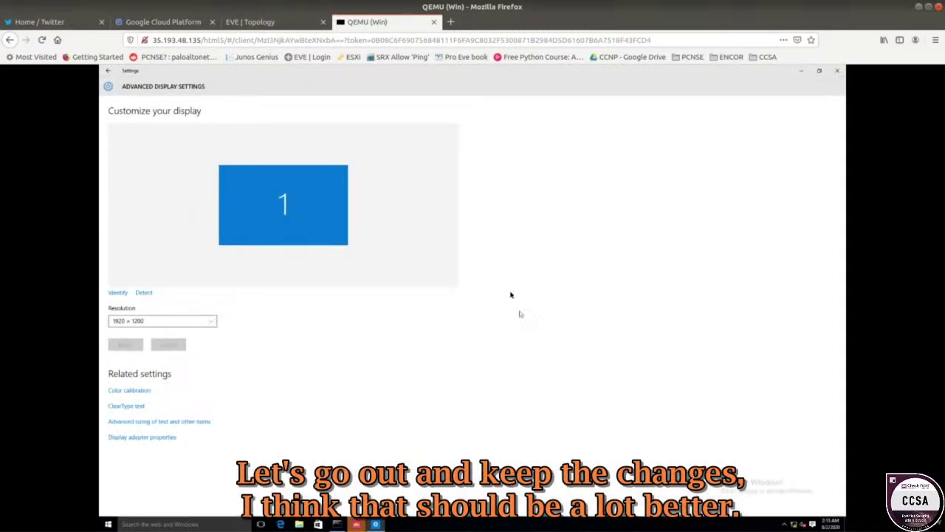
pyautogui.click(829, 74)
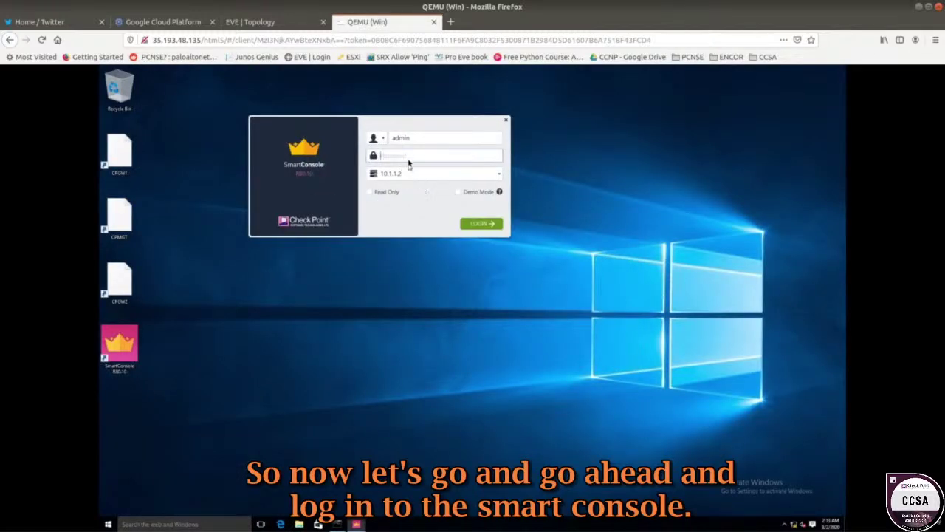
# - Log in to management server 10.1.1.2 with the admin password, then return to the Win console
pyautogui.write('admin12345')
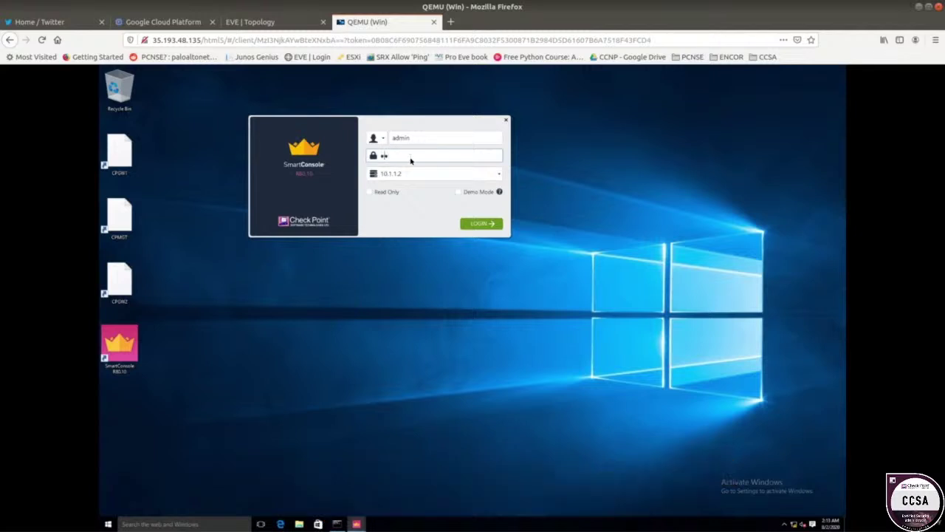
pyautogui.press('Return')
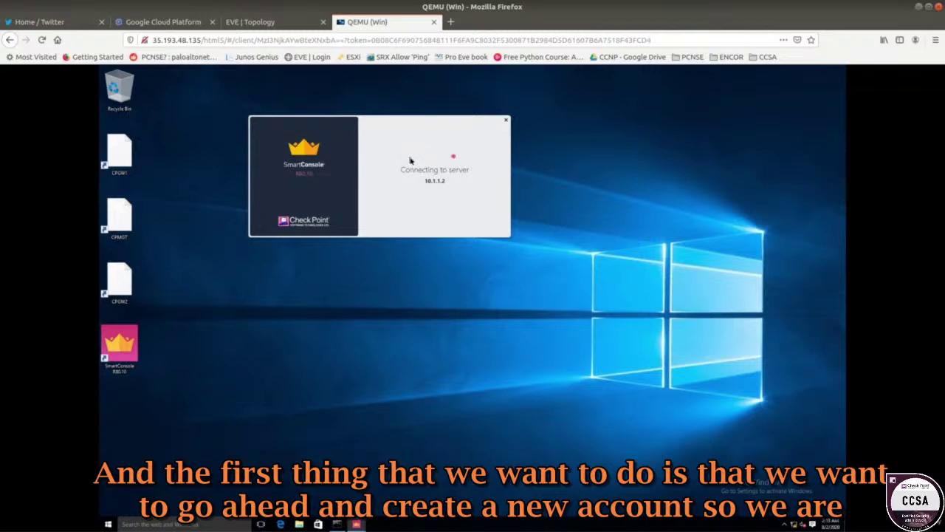
pyautogui.click(244, 20)
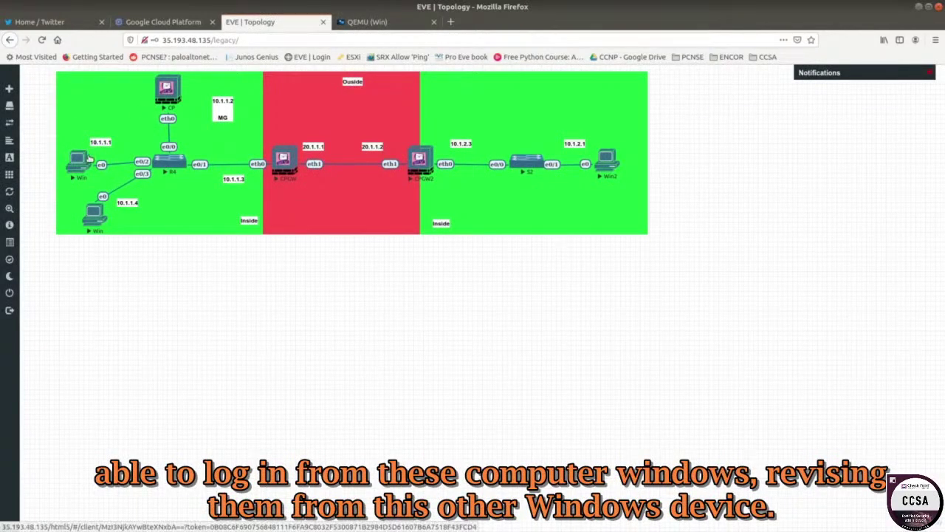
pyautogui.click(94, 219)
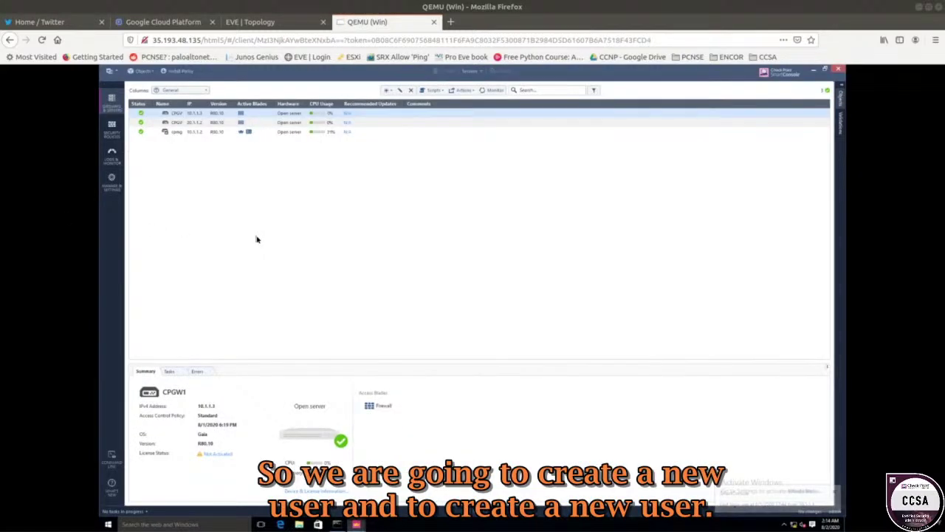
# - Add a new administrator named 'ox' using Check Point Password authentication
pyautogui.click(111, 184)
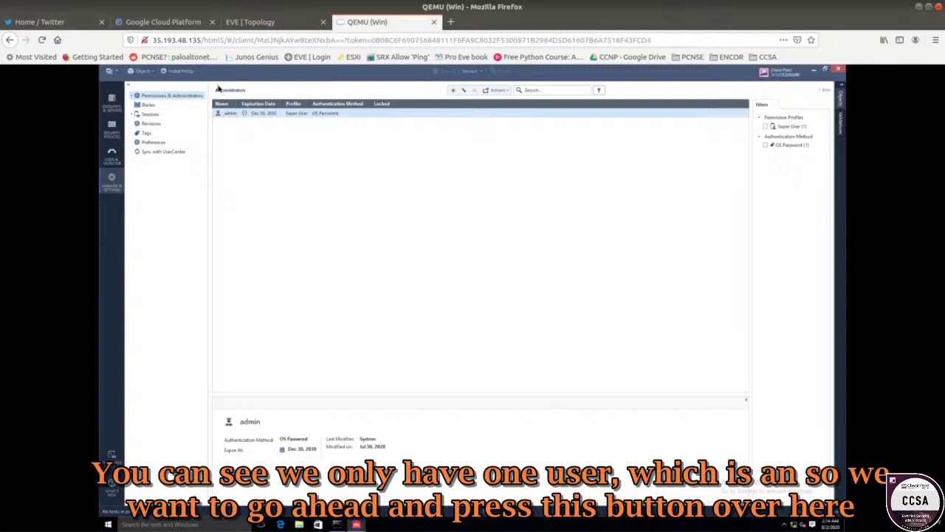
pyautogui.click(453, 90)
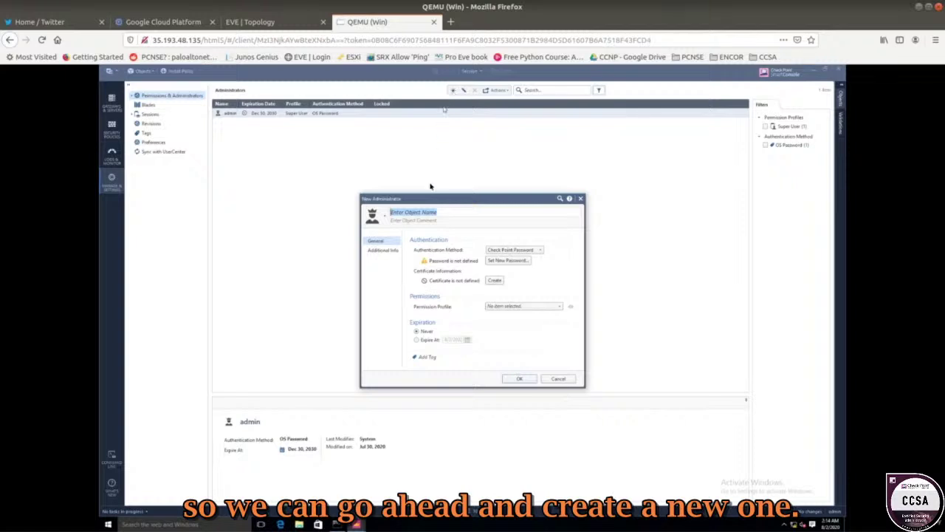
pyautogui.moveTo(426, 199); pyautogui.dragTo(312, 104)
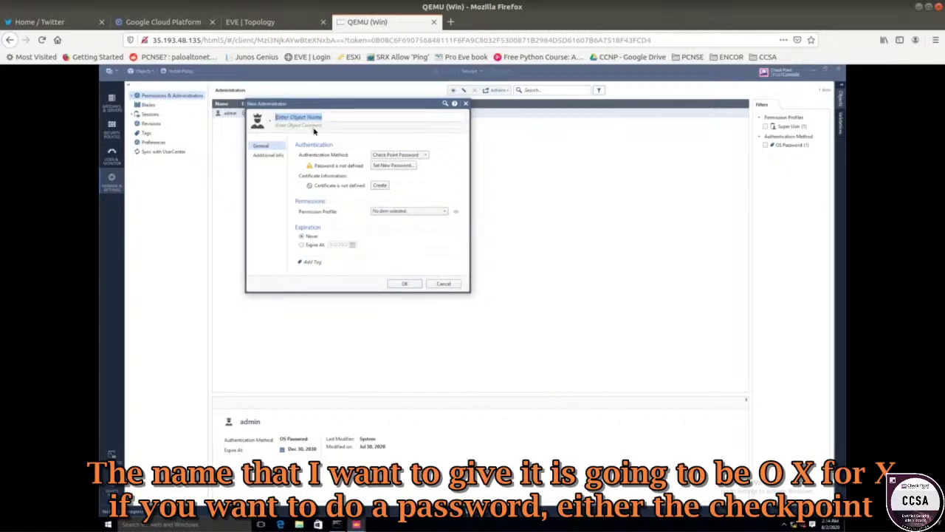
pyautogui.write('ox')
pyautogui.click(394, 156)
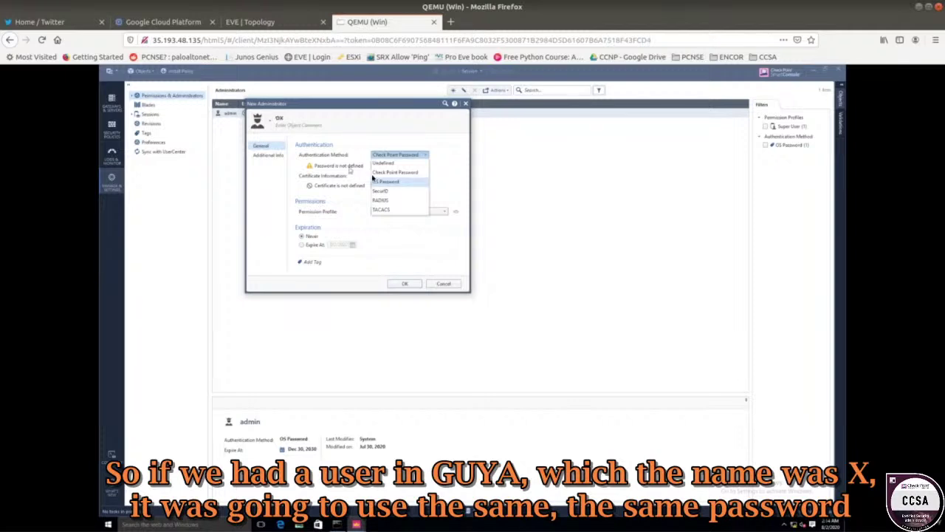
pyautogui.click(387, 183)
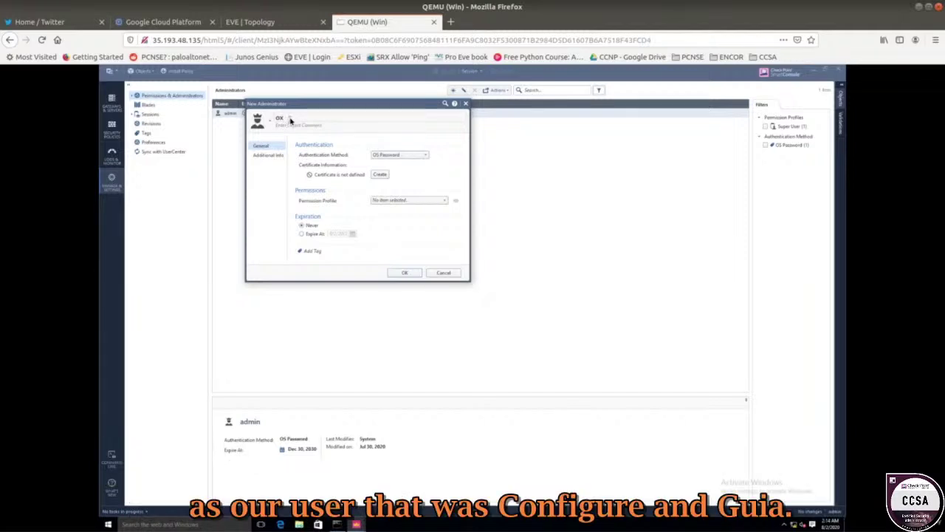
pyautogui.click(408, 156)
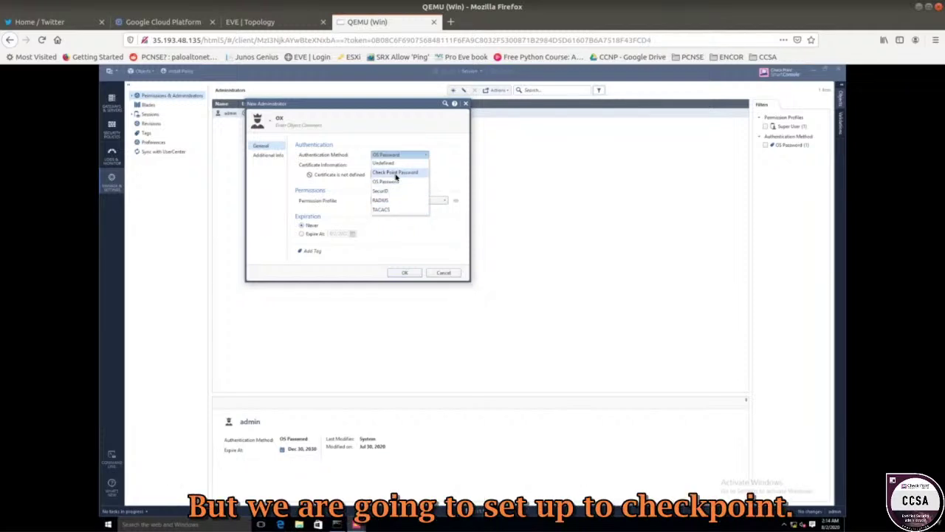
pyautogui.click(397, 173)
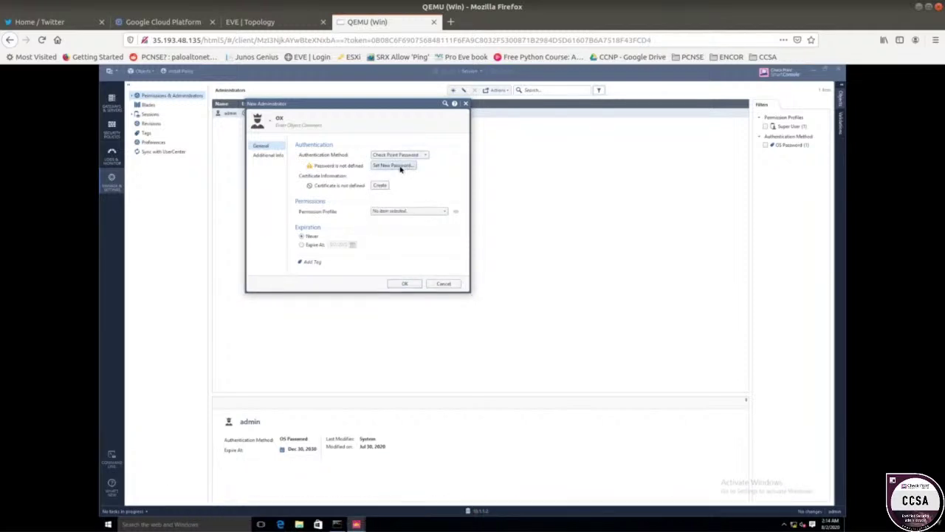
# - Give administrator 'ox' a matching password and confirmation, without forcing a change at next login
pyautogui.click(401, 167)
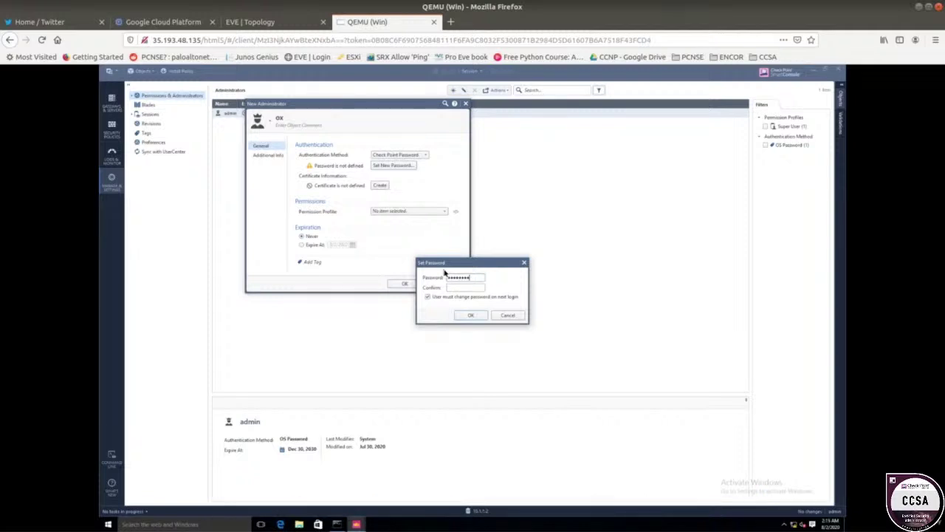
pyautogui.press('Tab')
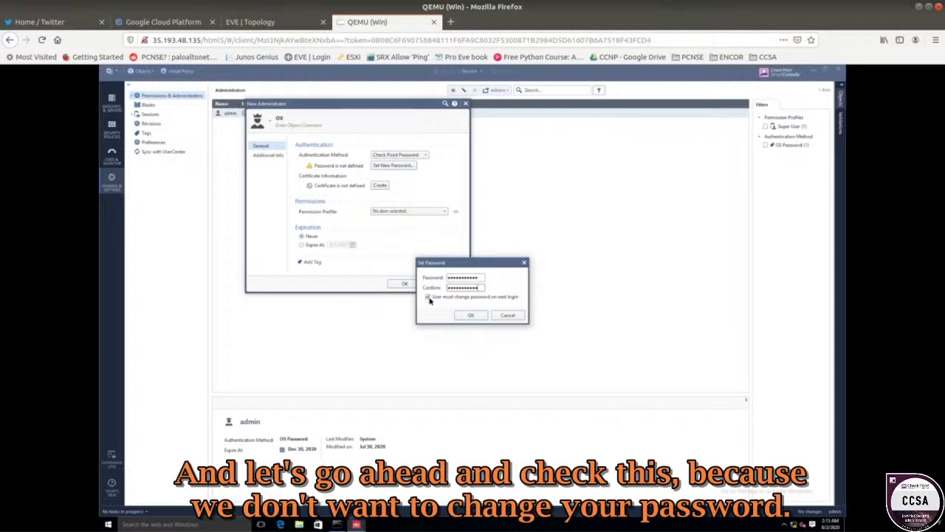
pyautogui.click(429, 298)
pyautogui.click(471, 314)
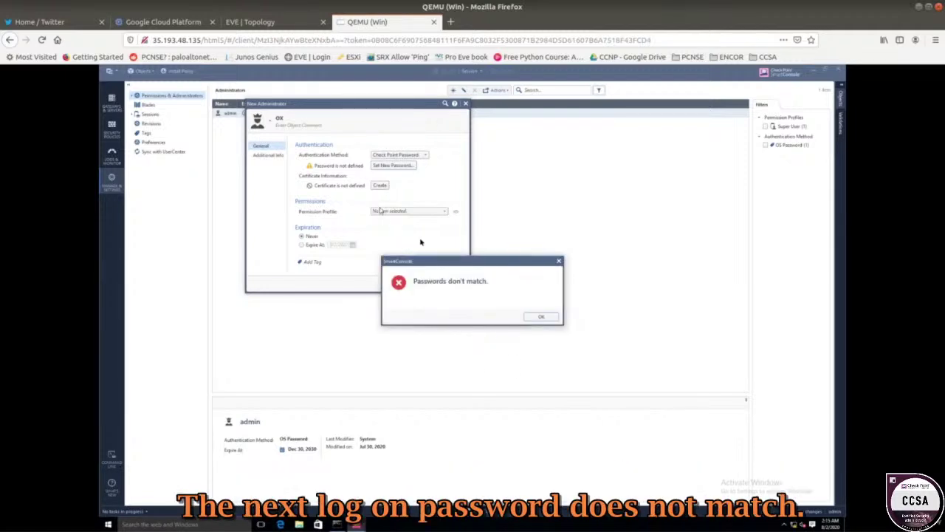
pyautogui.click(539, 316)
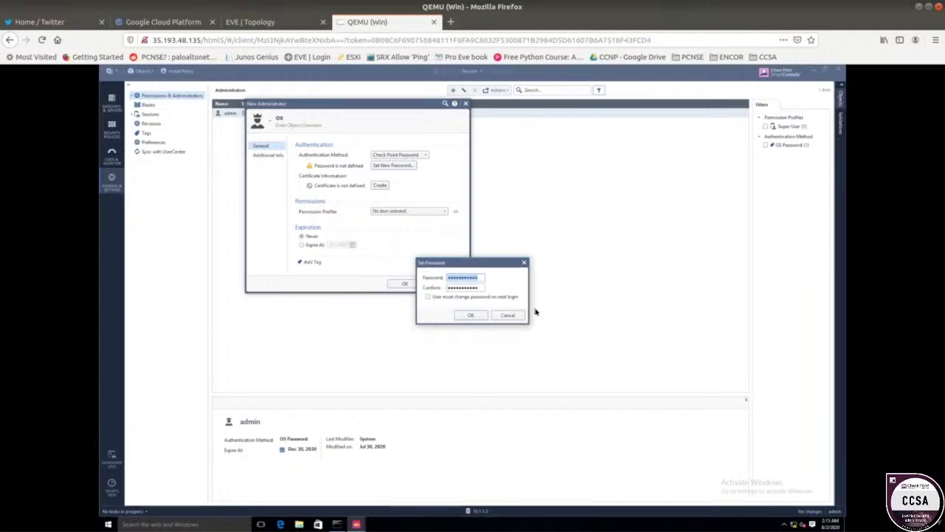
pyautogui.click(474, 289)
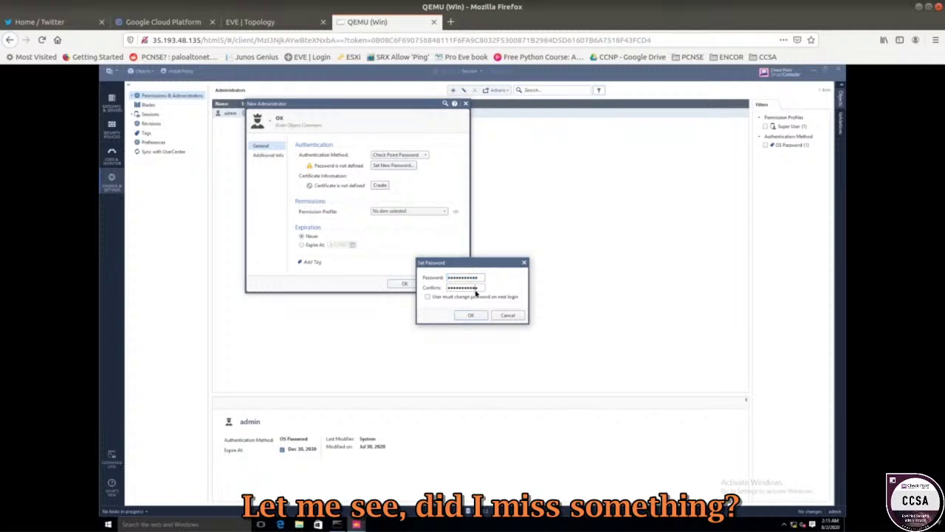
pyautogui.doubleClick(476, 290)
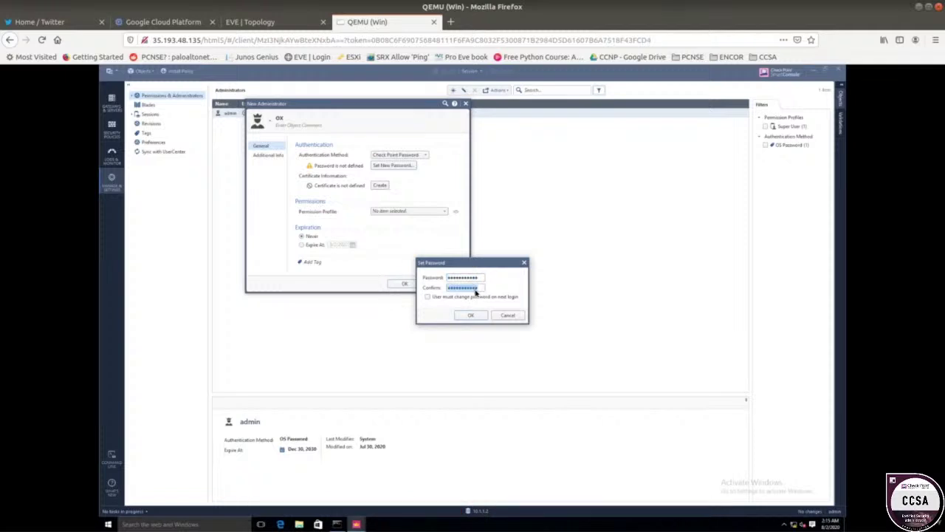
pyautogui.write('a')
pyautogui.click(476, 322)
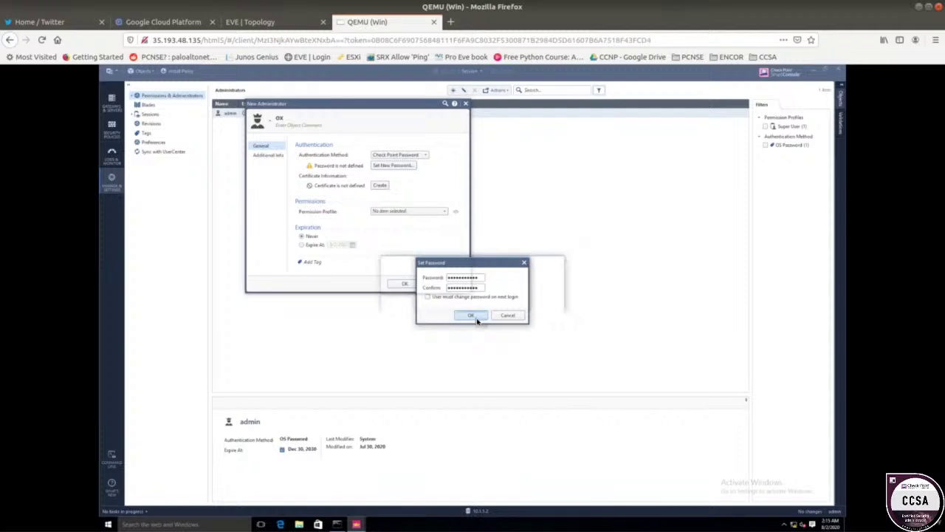
pyautogui.click(545, 318)
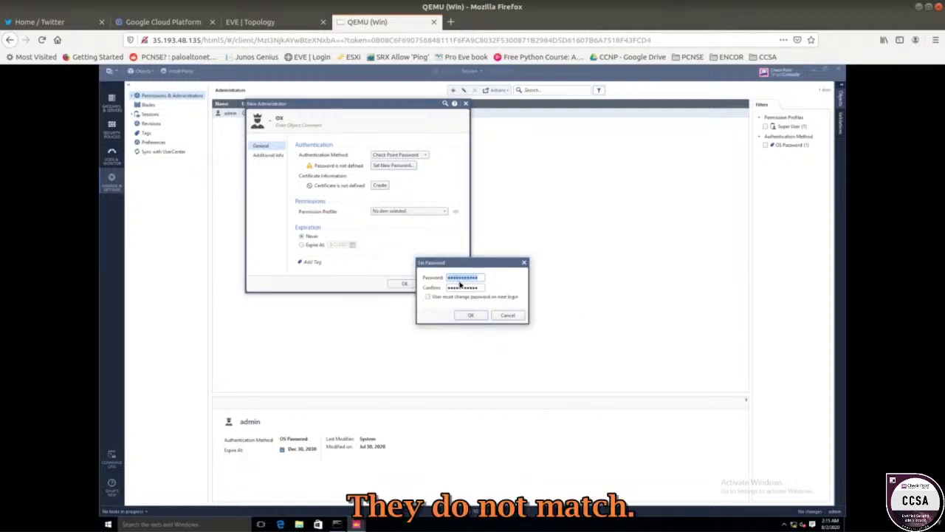
pyautogui.write('a')
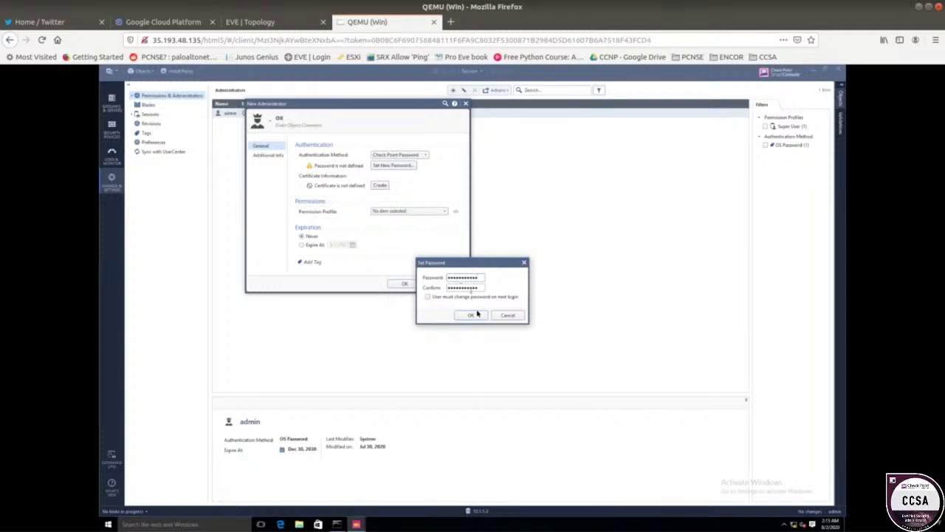
pyautogui.click(470, 315)
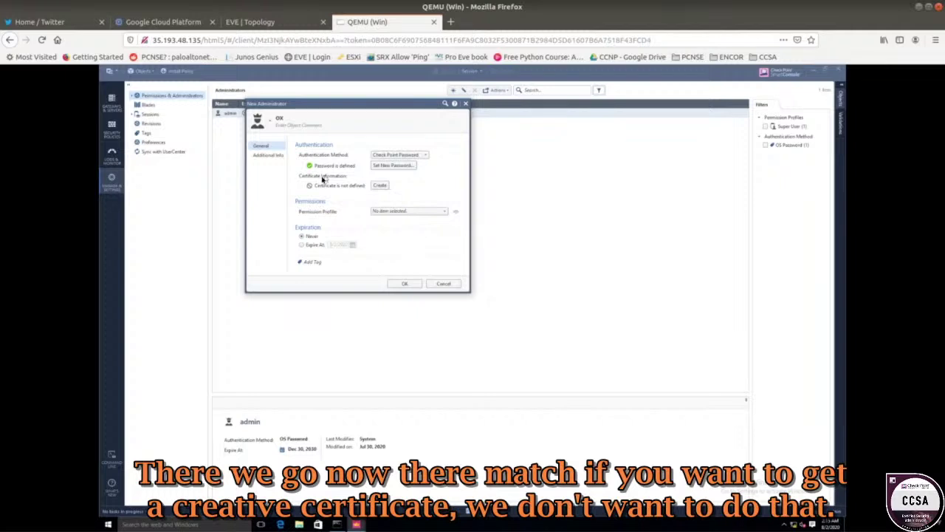
# - Assign administrator 'ox' the Super User permission profile and save the account
pyautogui.click(396, 213)
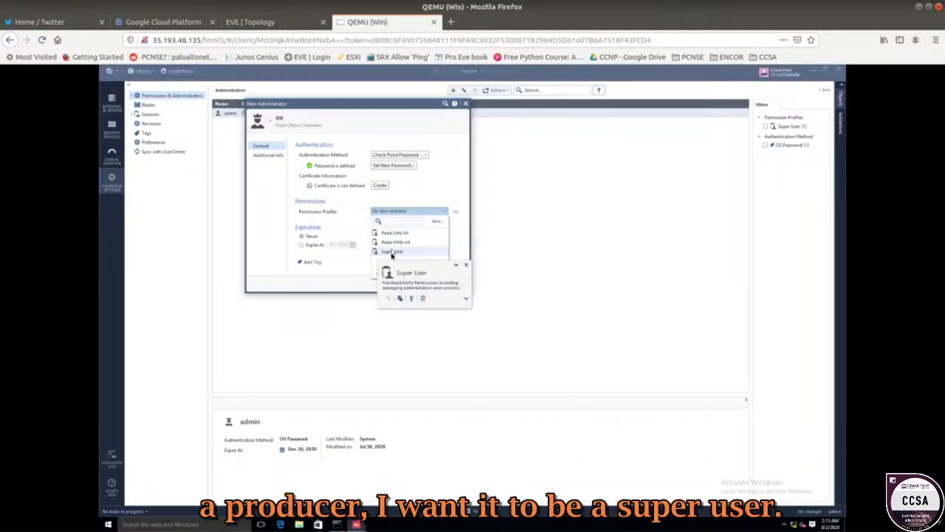
pyautogui.click(392, 251)
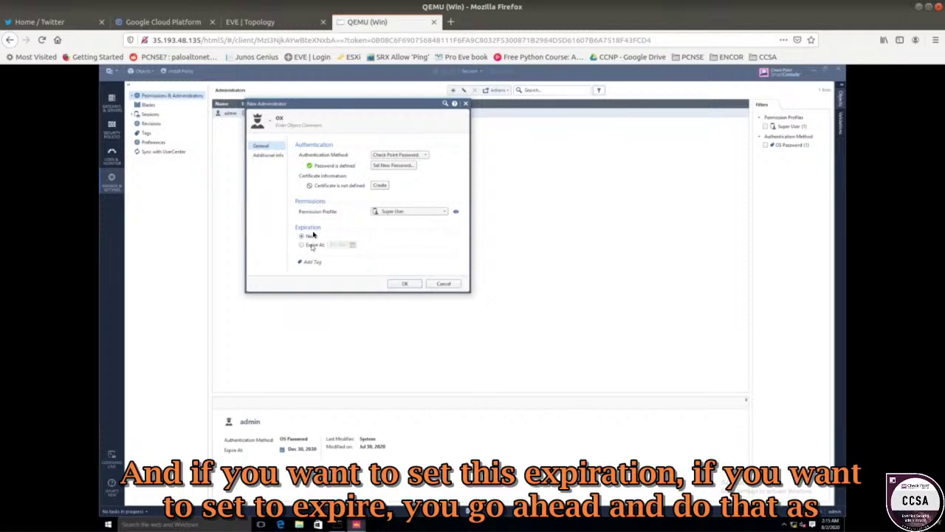
pyautogui.click(404, 284)
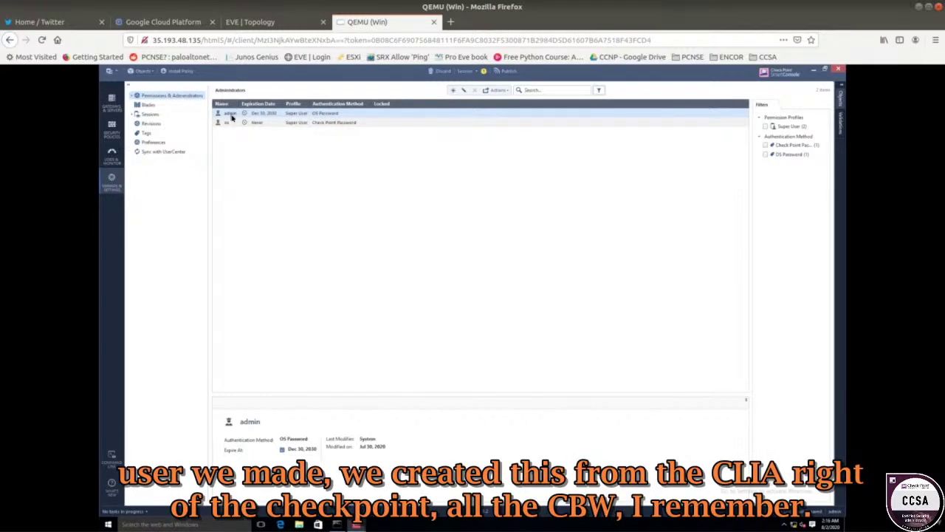
# - Glance at the topology, view the new admin's details, then go to Security Policies
pyautogui.click(268, 23)
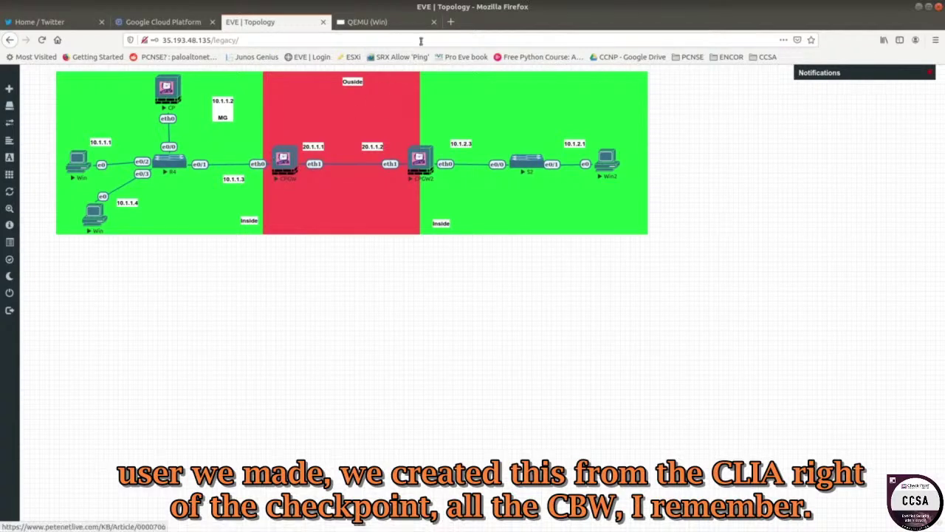
pyautogui.click(390, 23)
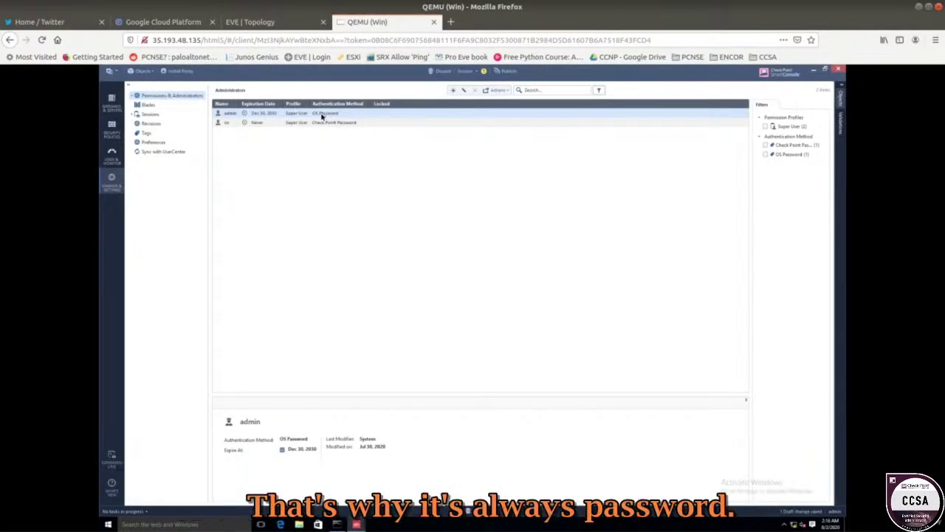
pyautogui.click(350, 123)
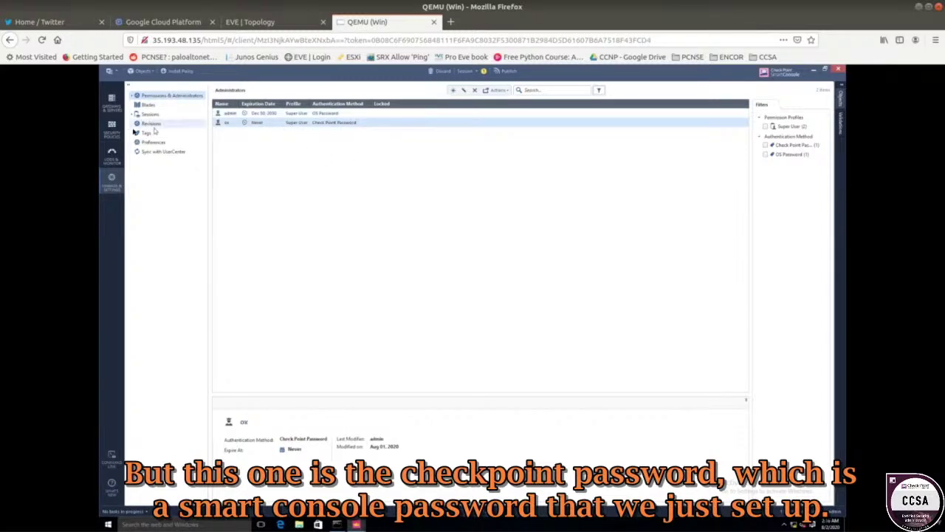
pyautogui.click(112, 127)
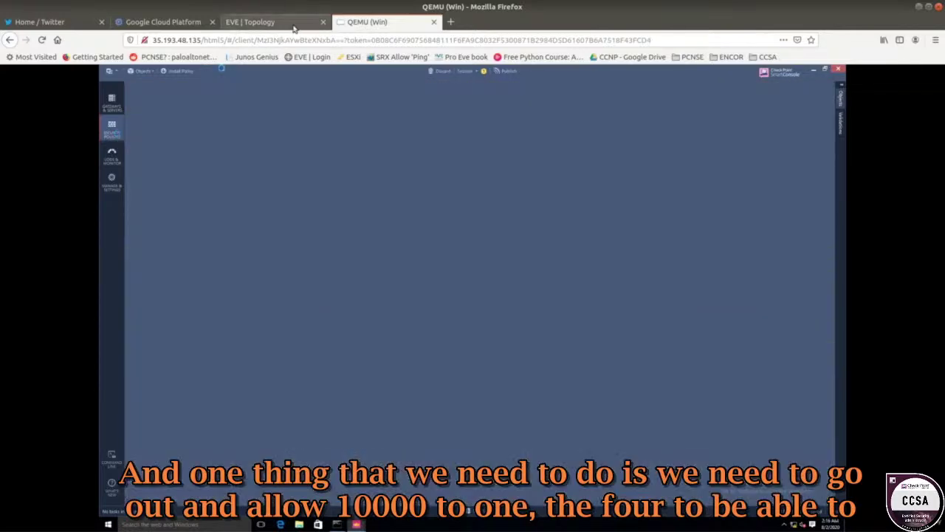
# - Expand the Management rule into sub-rules 1.1–1.3 and add a source object to rule 1.1
pyautogui.click(294, 24)
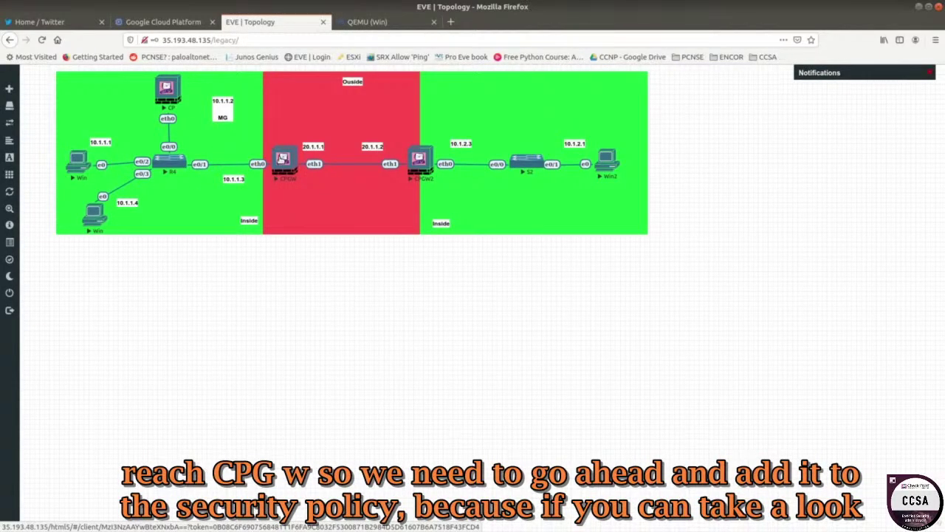
pyautogui.click(367, 21)
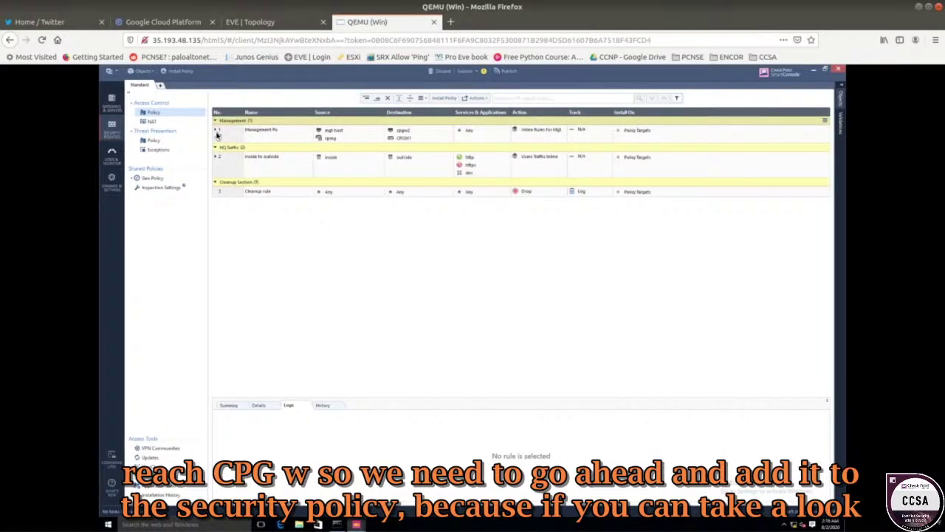
pyautogui.click(217, 130)
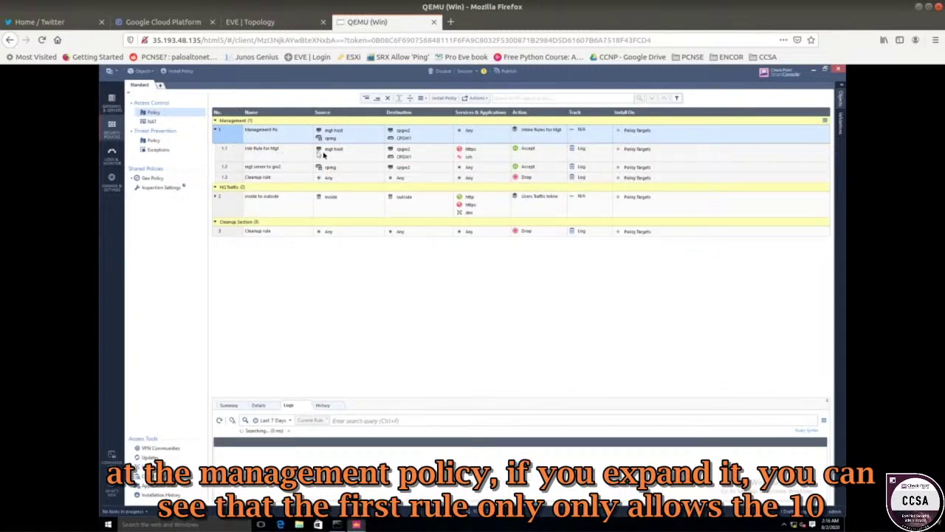
pyautogui.click(323, 153)
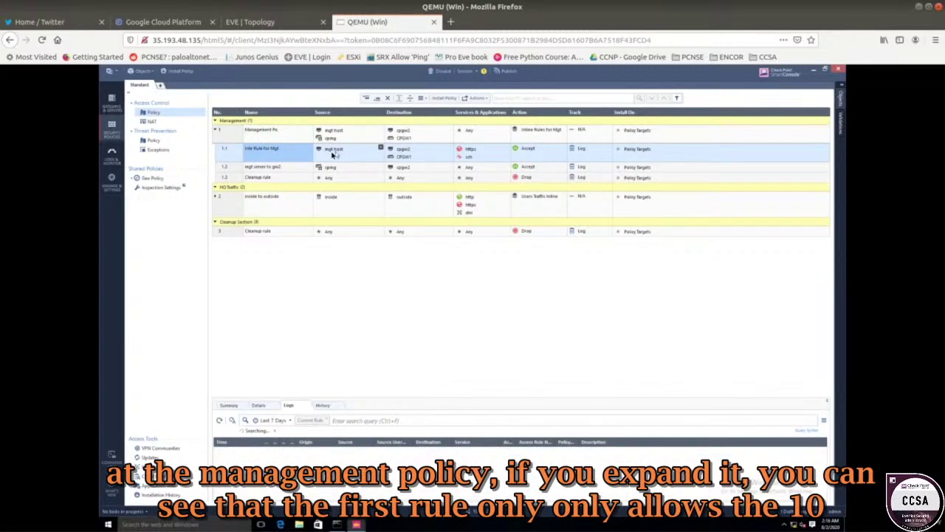
pyautogui.moveTo(333, 154)
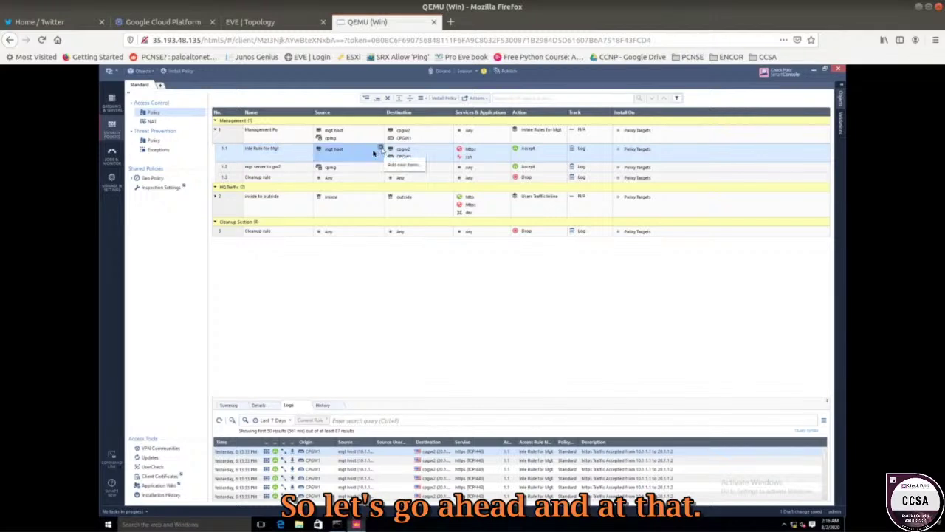
pyautogui.click(381, 148)
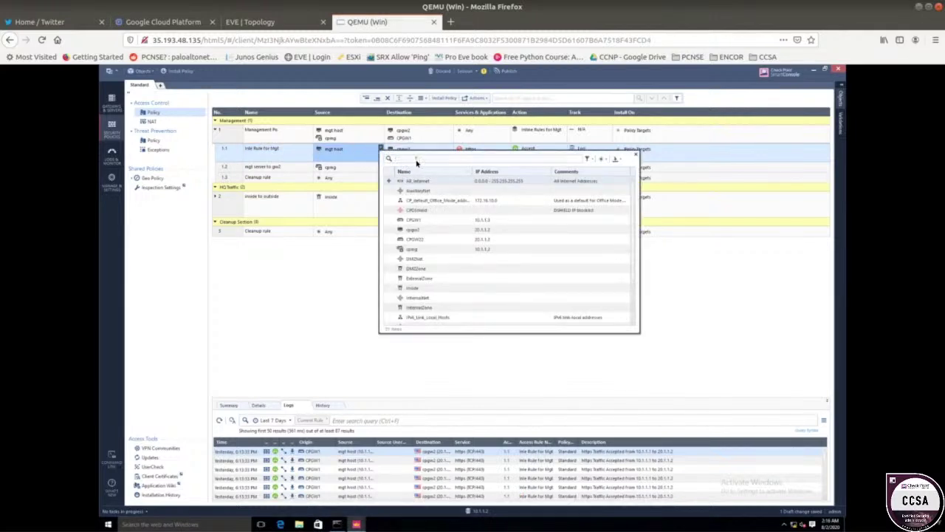
# - Add new host 'mgt host 2' at 10.1.1.4 to rule 1.1's source, then install the policy
pyautogui.click(602, 158)
pyautogui.click(619, 169)
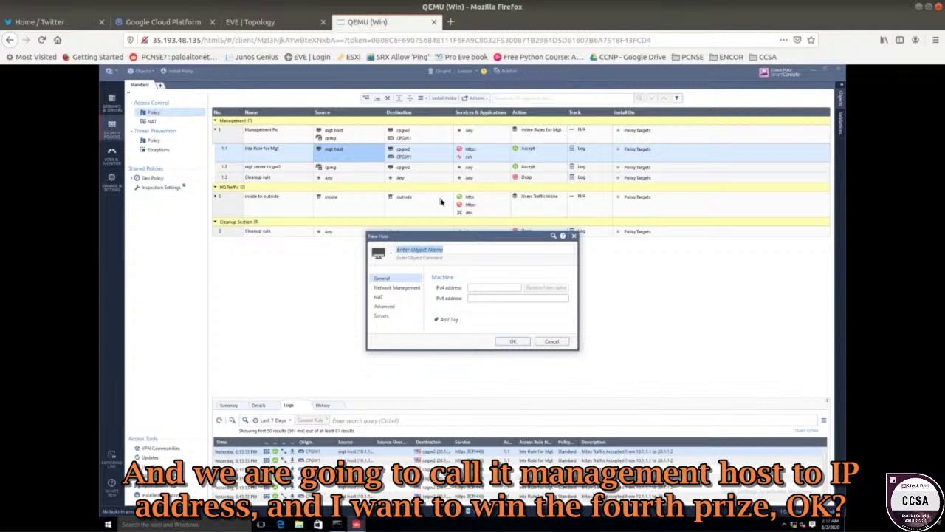
pyautogui.write('mgt host 2')
pyautogui.click(493, 289)
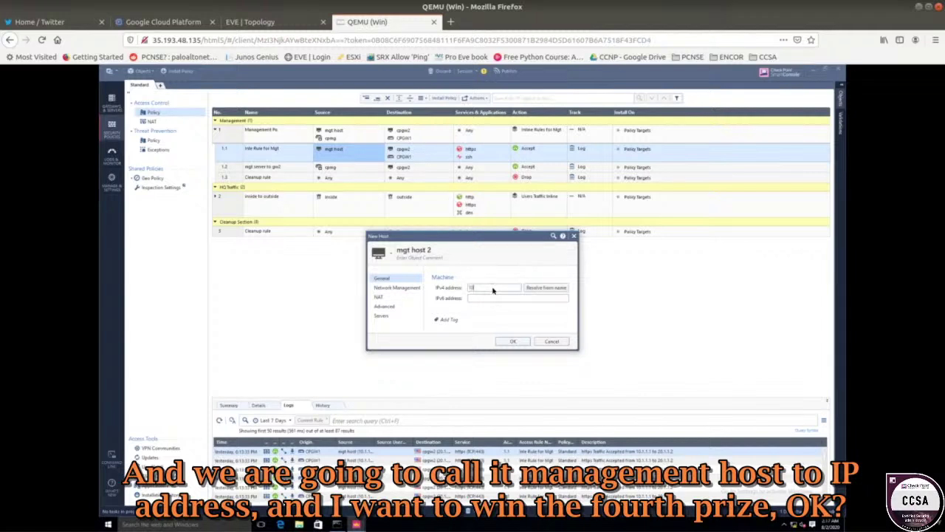
pyautogui.write('10.1.1.4')
pyautogui.click(513, 341)
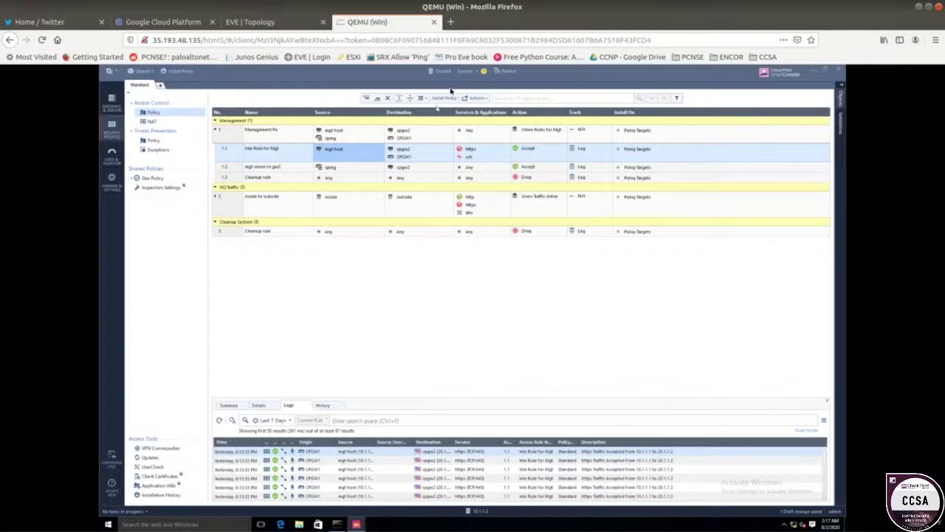
pyautogui.click(181, 71)
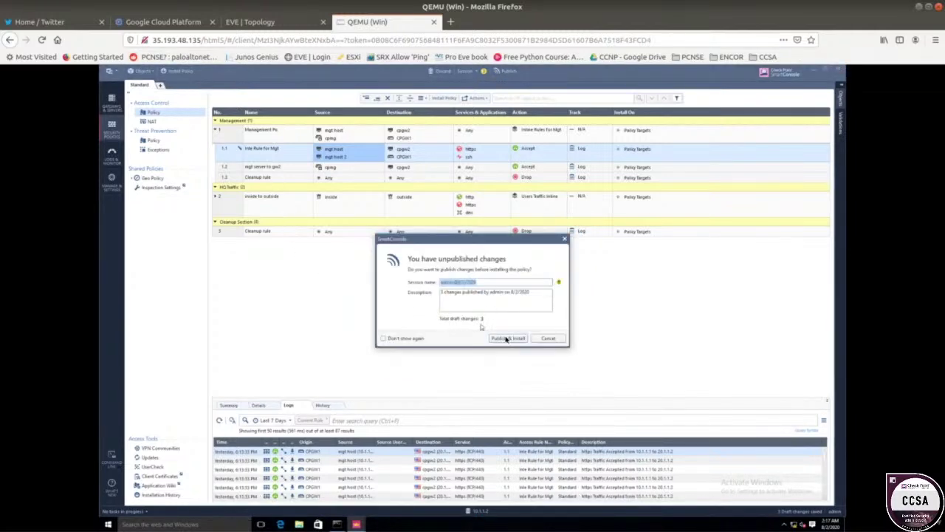
# - Publish the changes and install the Standard policy, then view the EVE-NG topology
pyautogui.click(508, 337)
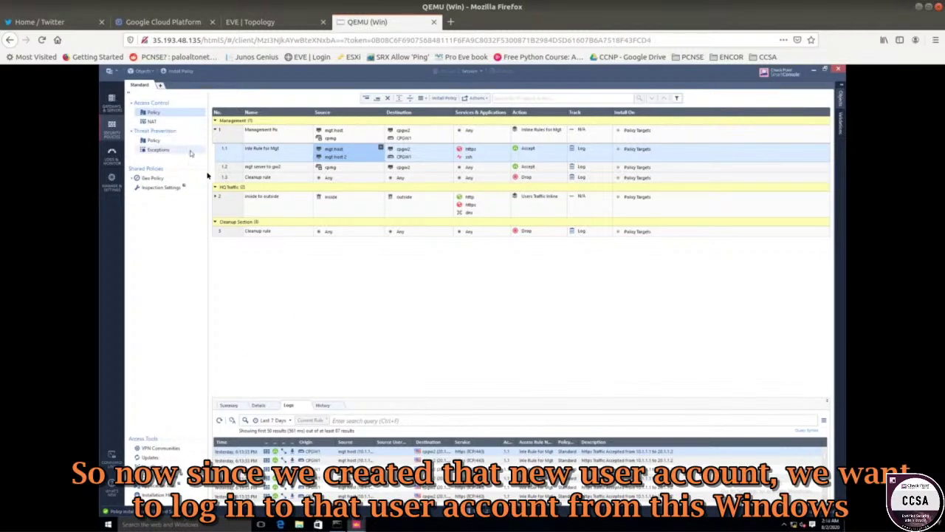
pyautogui.click(285, 28)
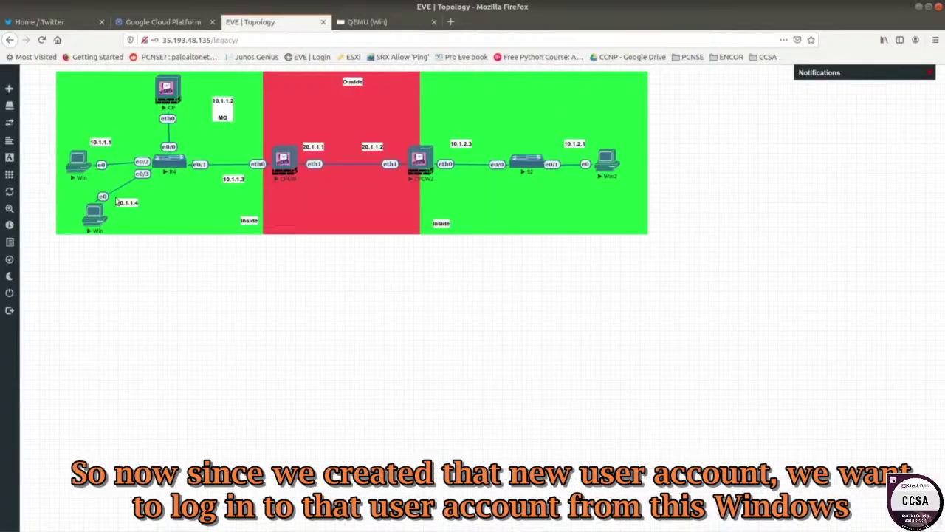
# - On the Windows machine, enter the SmartConsole login username and password
pyautogui.click(96, 220)
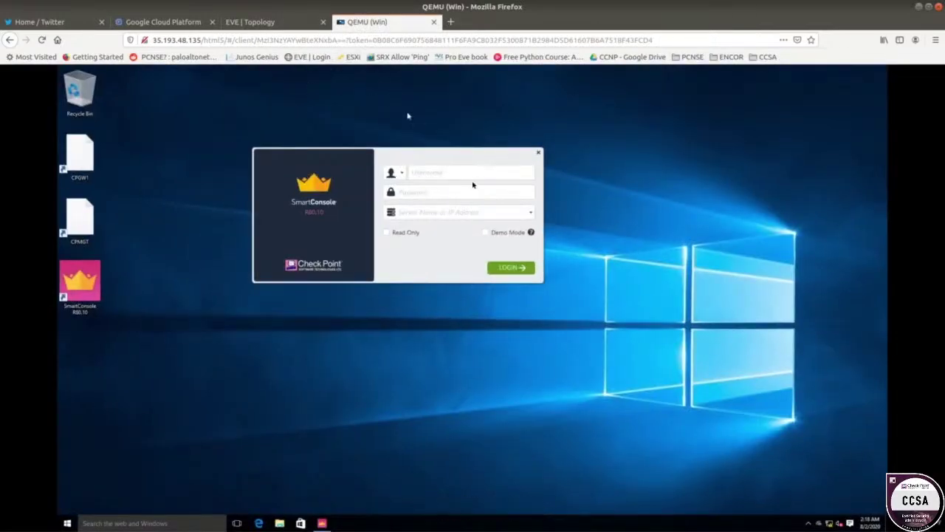
pyautogui.click(449, 172)
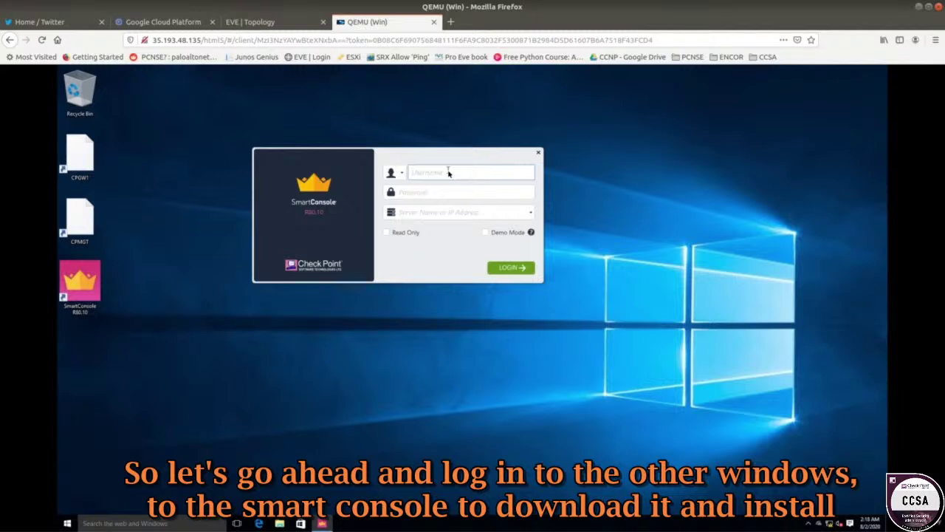
pyautogui.write('cs')
pyautogui.press('Tab')
pyautogui.write('cs')
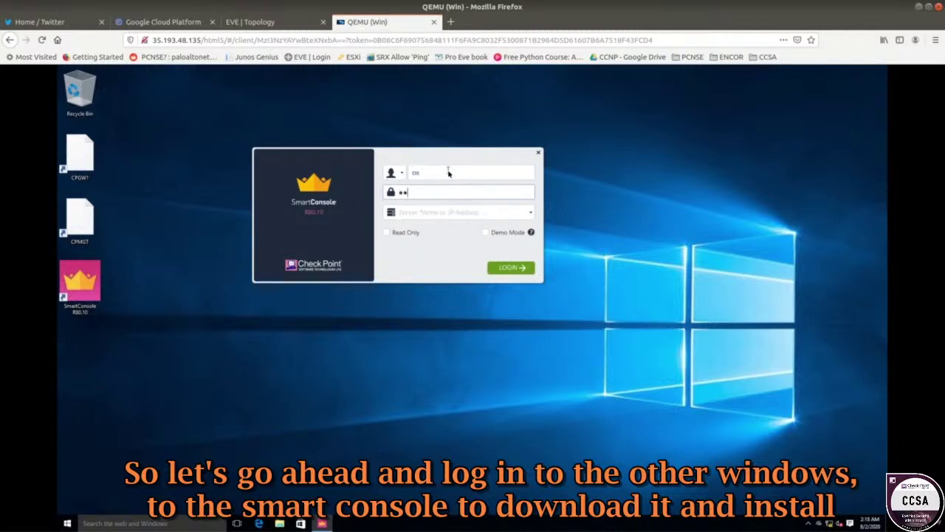
pyautogui.press('Tab')
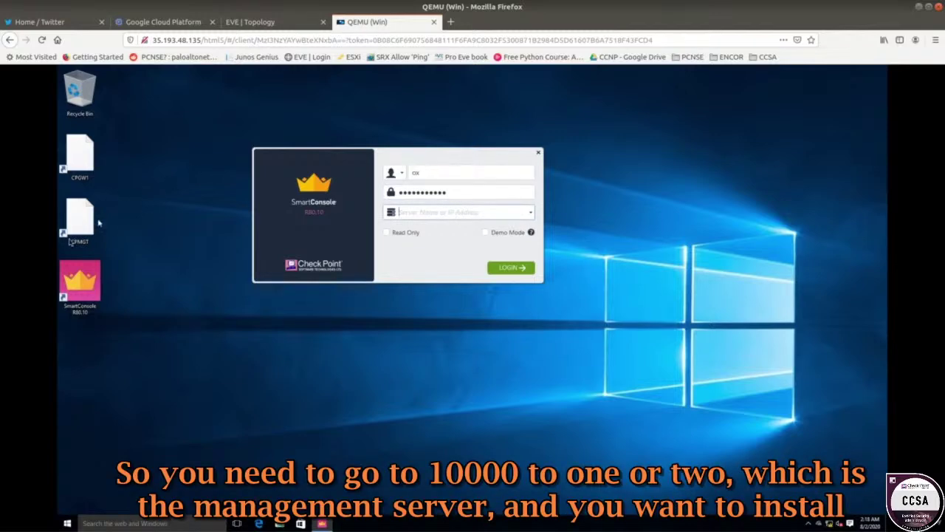
# - Log in to management server 10.1.1.2 and accept the server fingerprint
pyautogui.click(250, 21)
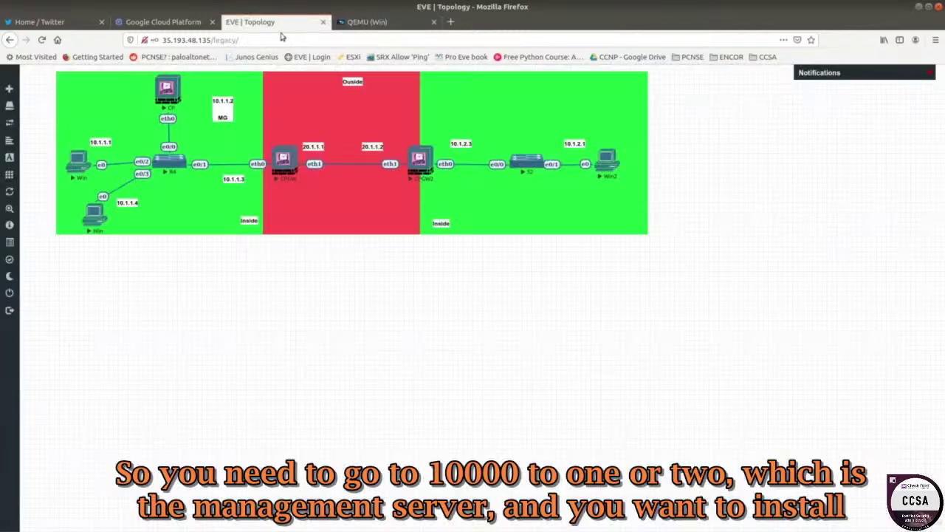
pyautogui.click(100, 217)
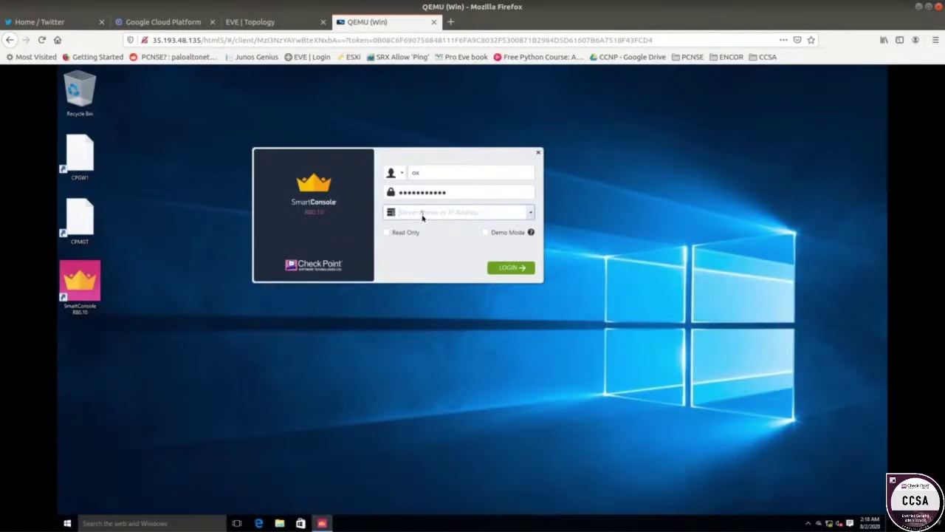
pyautogui.write('10.1.1.2')
pyautogui.press('Return')
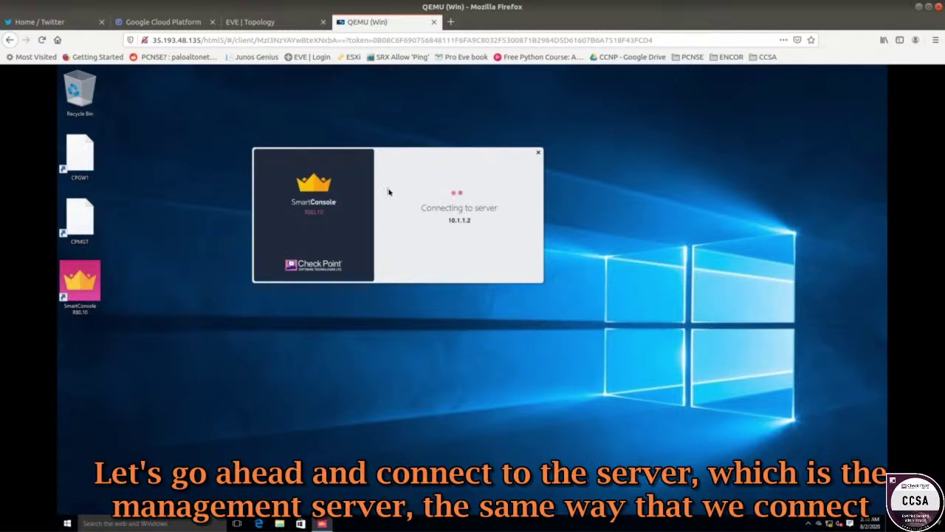
pyautogui.click(273, 26)
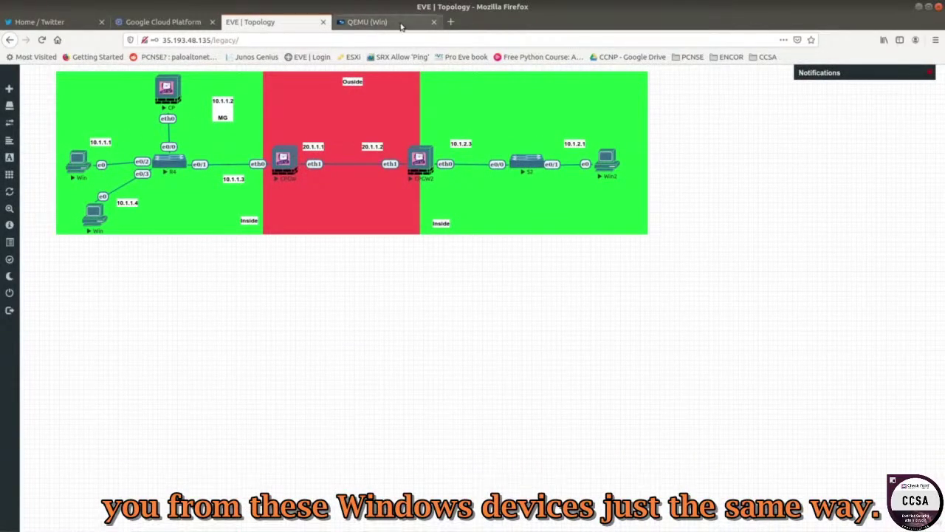
pyautogui.click(388, 28)
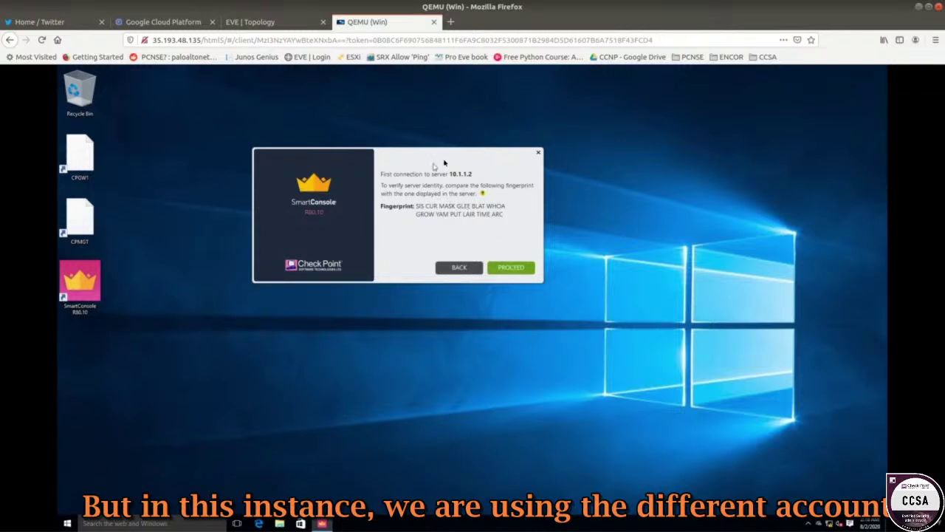
pyautogui.click(525, 268)
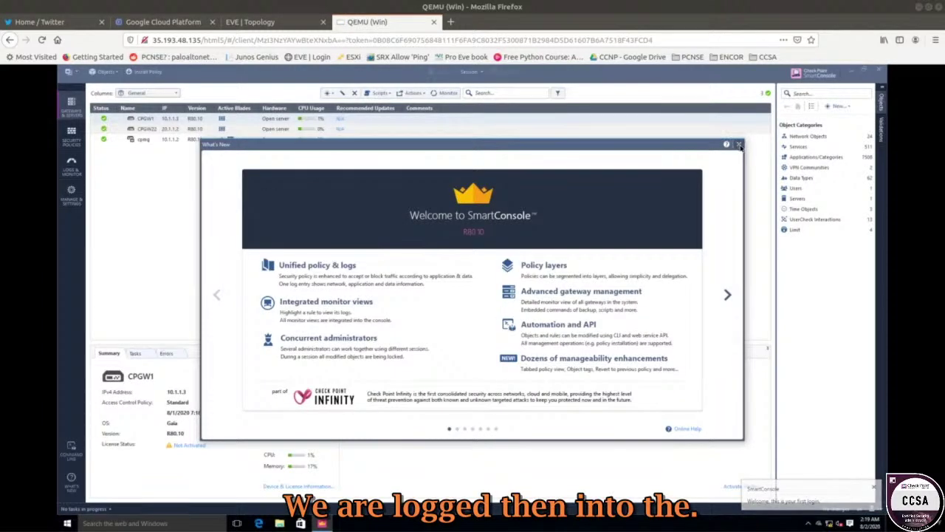
# - Dismiss the Welcome screen and view the connected administrator sessions from 10.1.1.1 and 10.1.1.4
pyautogui.click(737, 144)
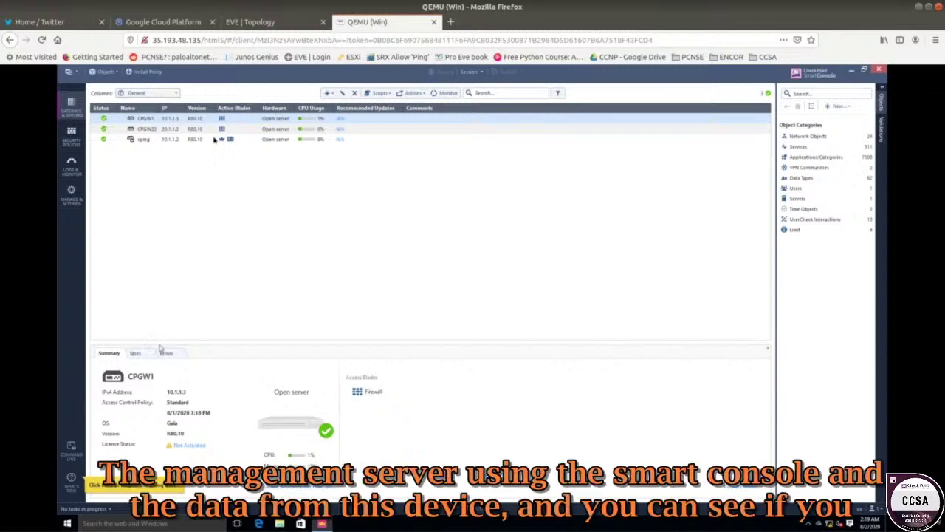
pyautogui.click(273, 23)
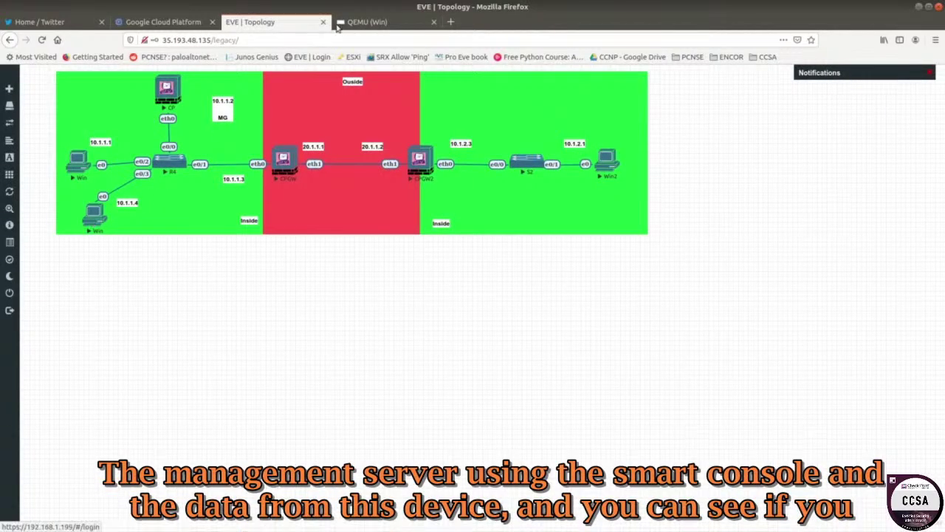
pyautogui.click(96, 221)
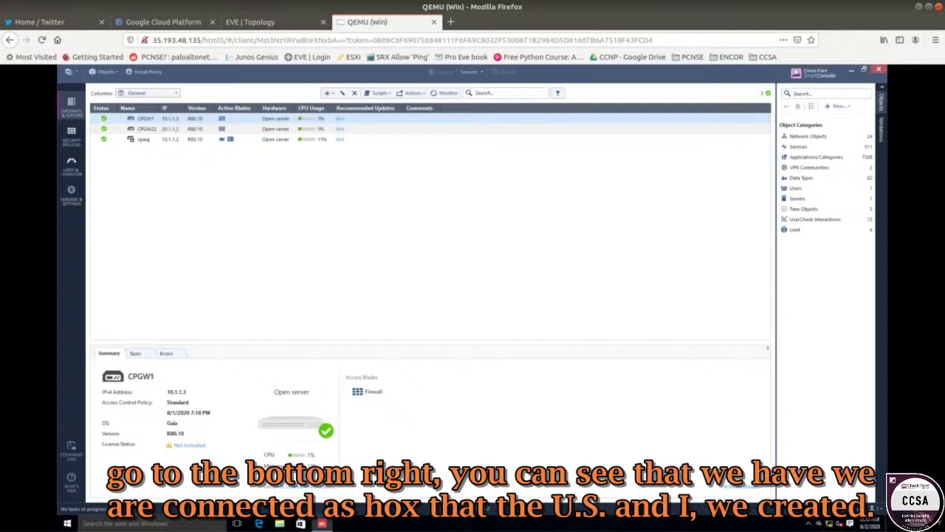
pyautogui.click(875, 509)
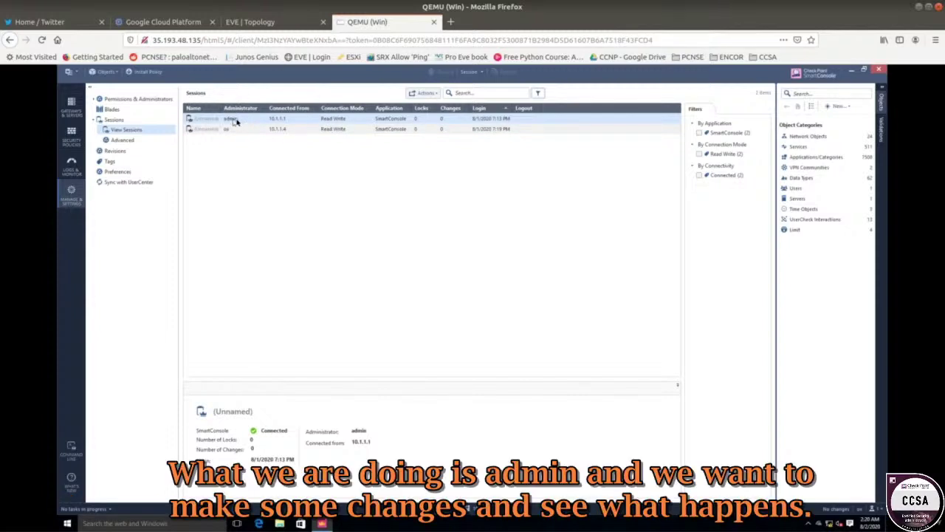
pyautogui.click(272, 22)
# - Name the current session 'test' with description 'rename management po to management policy'
pyautogui.click(79, 164)
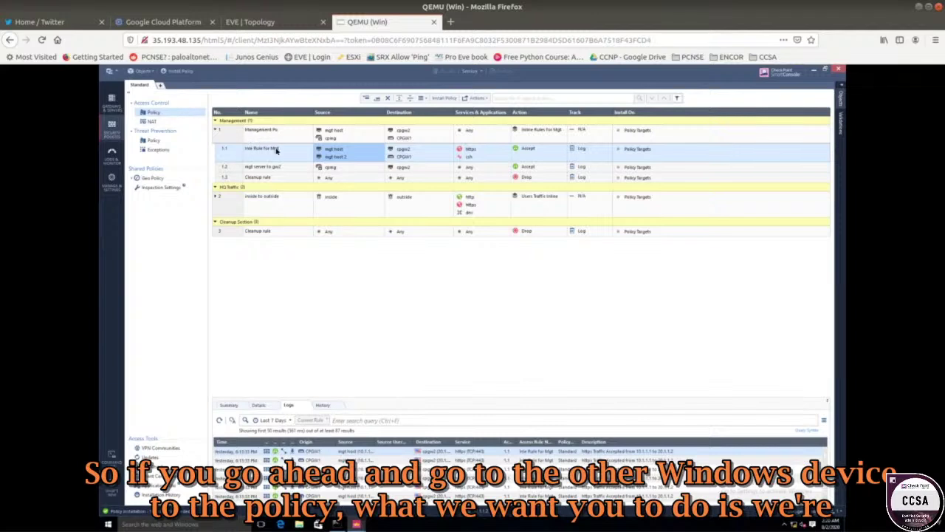
pyautogui.click(477, 73)
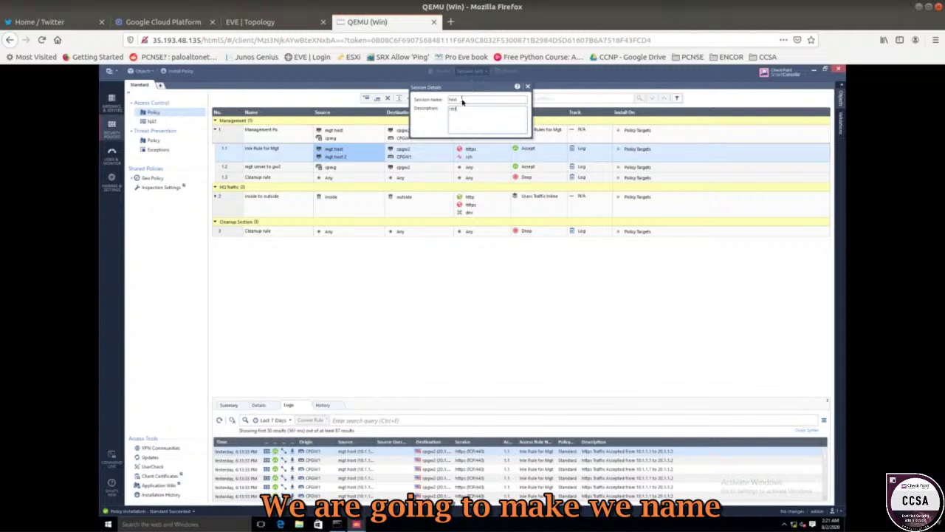
pyautogui.write('ing')
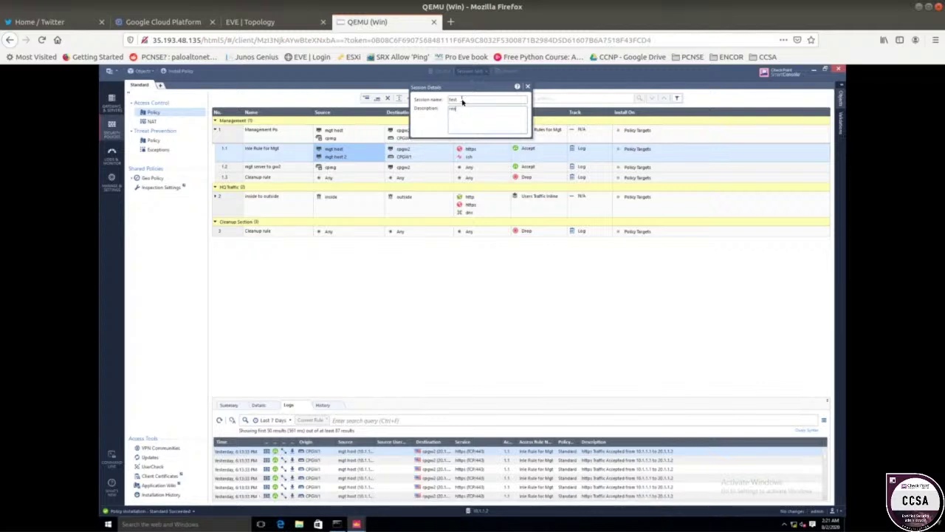
pyautogui.write('nam')
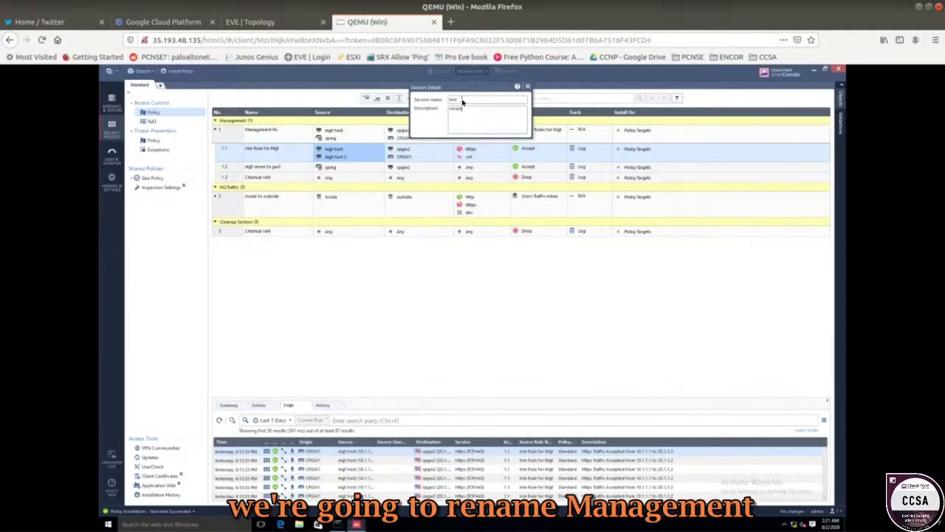
pyautogui.write('e manag')
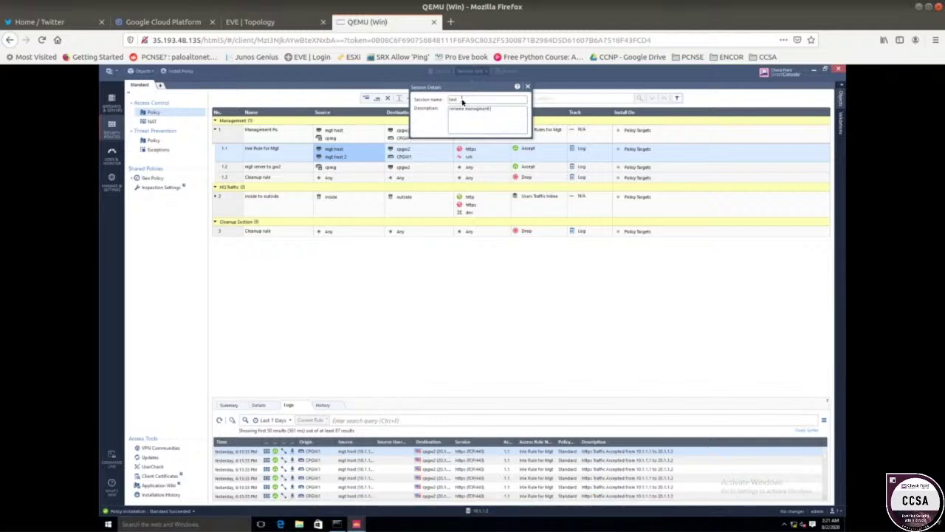
pyautogui.press('BackSpace')
pyautogui.write('po to ma')
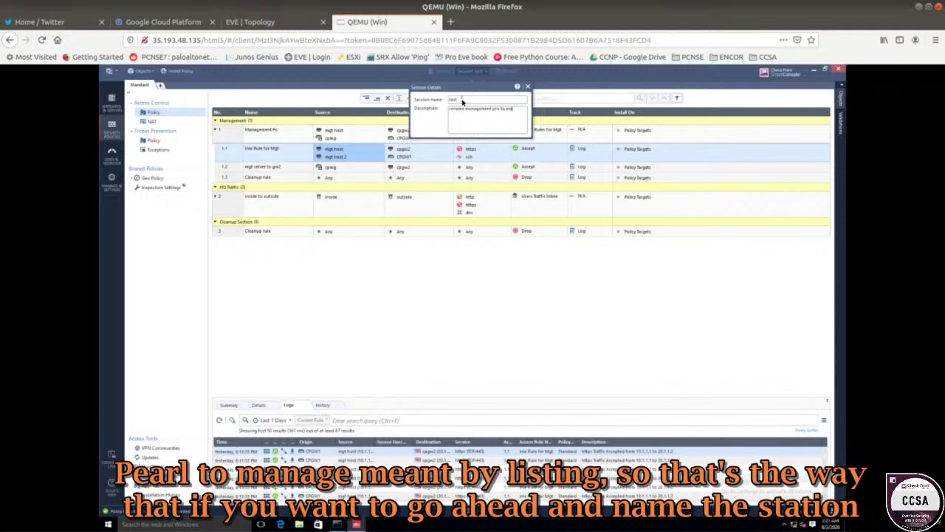
pyautogui.write('ement policy')
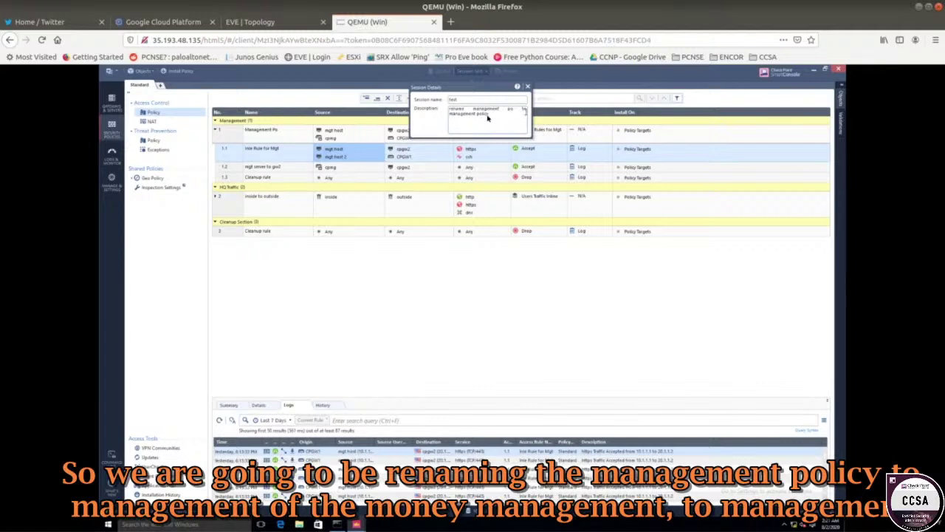
pyautogui.click(446, 283)
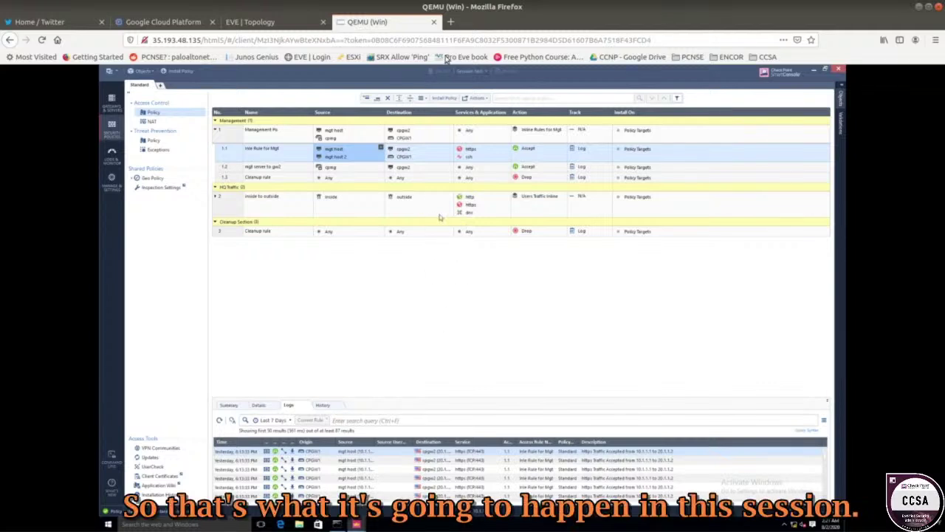
pyautogui.click(275, 133)
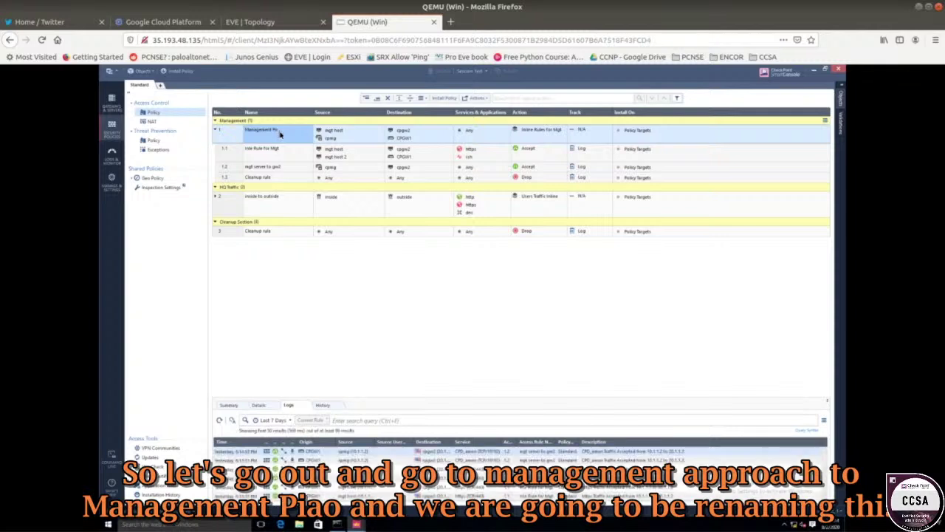
# - Rename rule 1 from 'Management Po' to 'Management Policy'
pyautogui.click(280, 134)
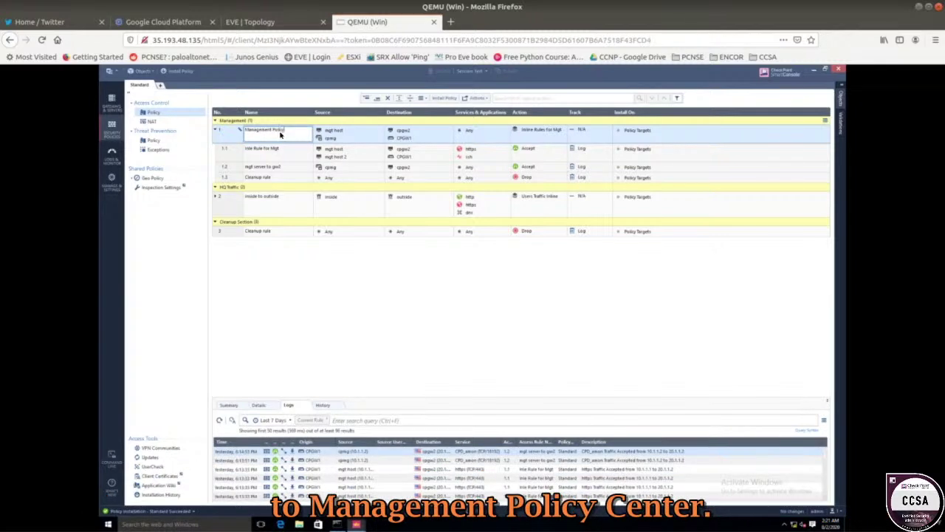
pyautogui.press('Return')
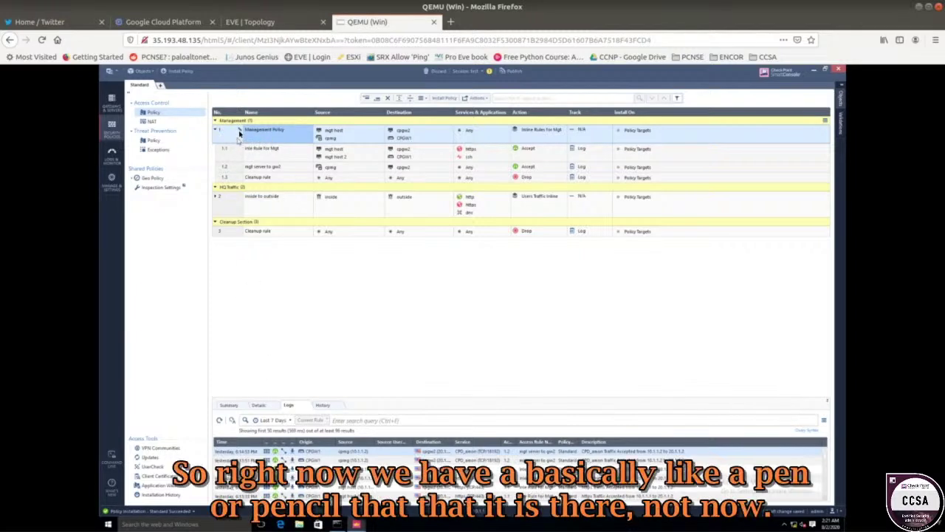
pyautogui.moveTo(240, 130)
# - On the 10.1.1.4 console, inspect the test session's actions and view locked rule 1 in Standard
pyautogui.click(297, 22)
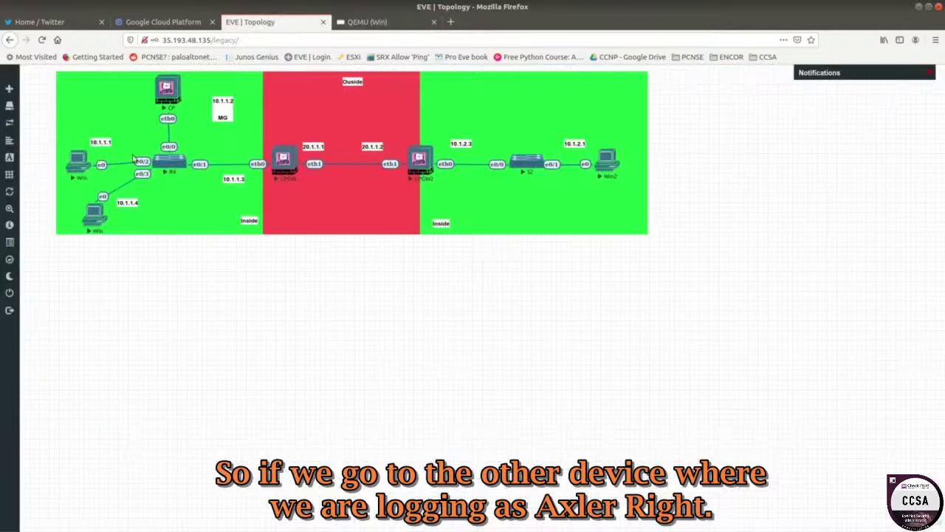
pyautogui.click(93, 218)
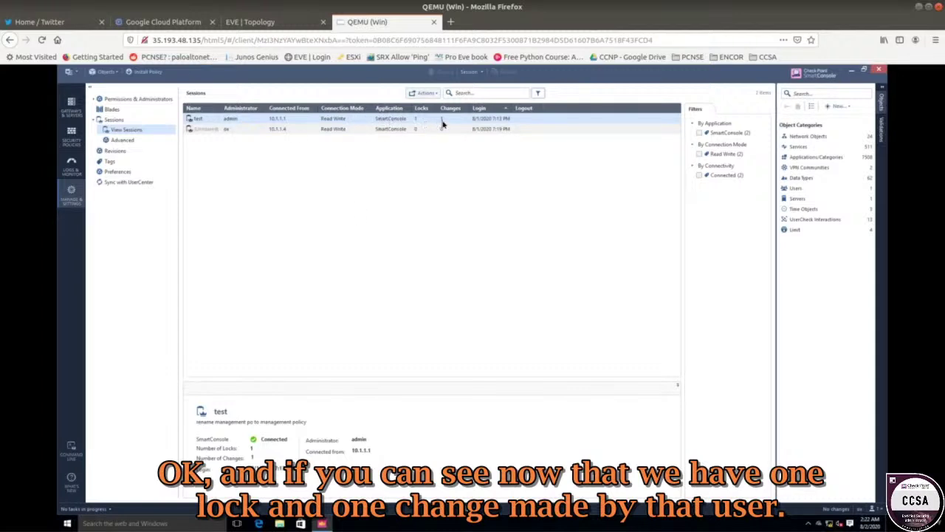
pyautogui.rightClick(249, 123)
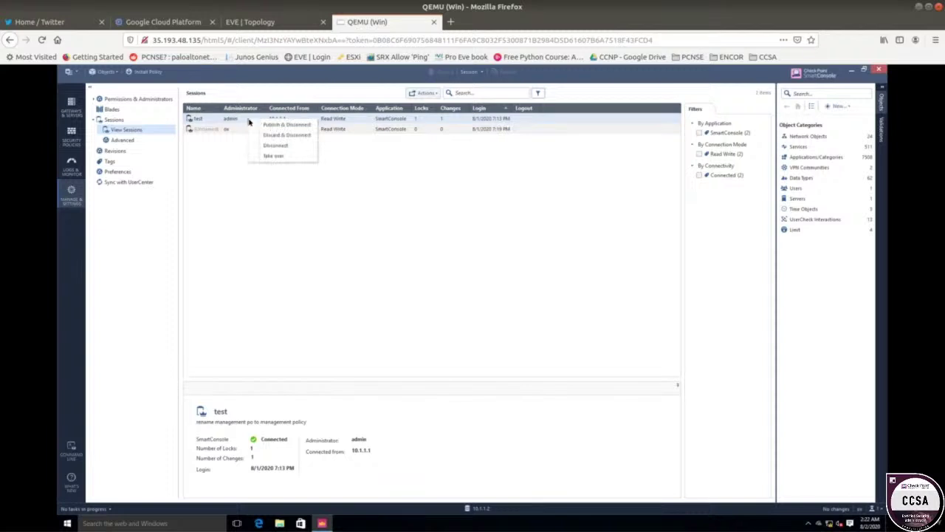
pyautogui.click(197, 156)
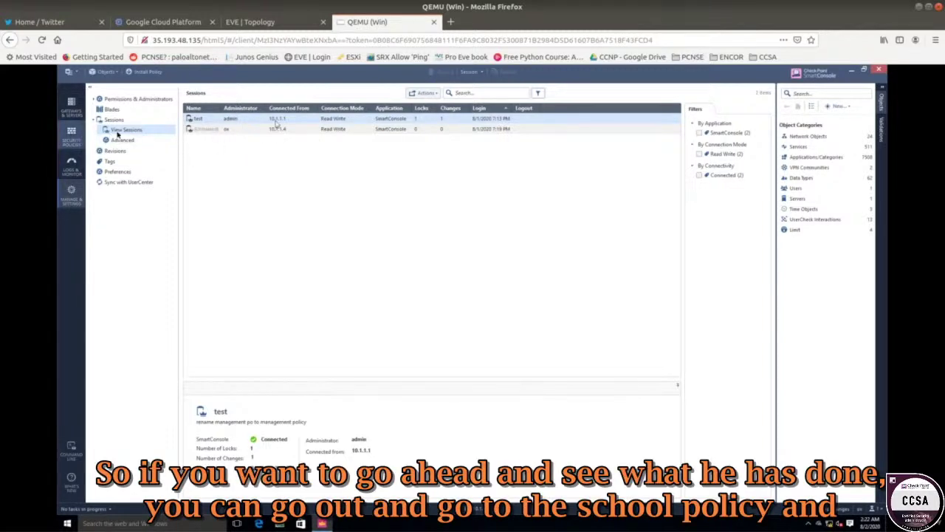
pyautogui.click(74, 143)
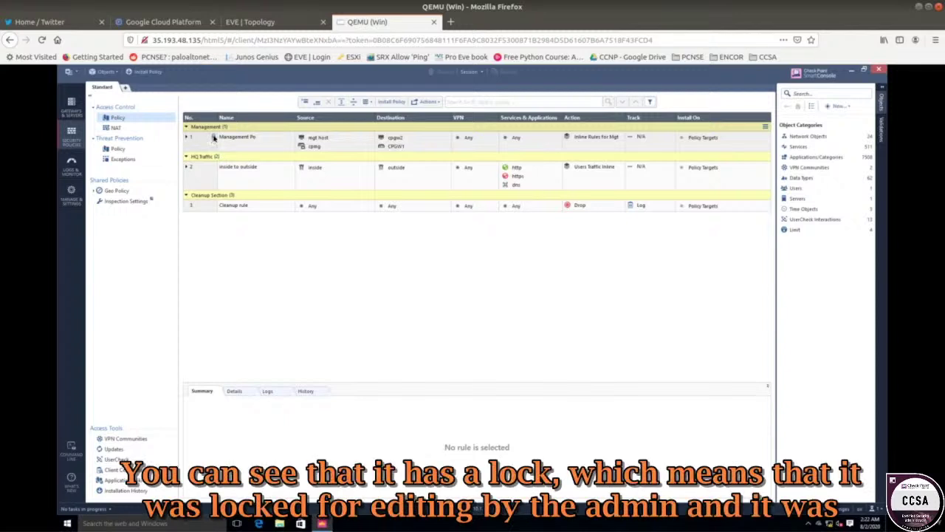
# - Compare both consoles, then open session details showing the test session's 1 lock and 1 change
pyautogui.moveTo(213, 139)
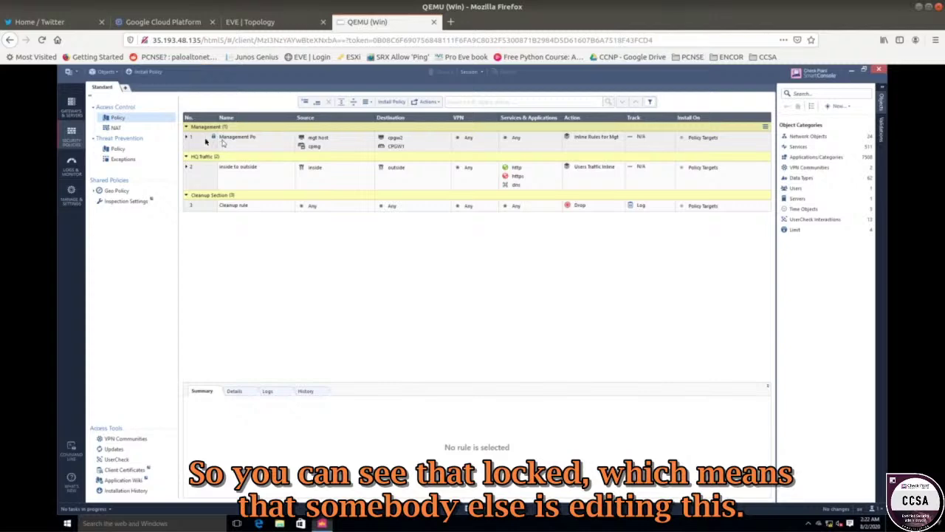
pyautogui.click(244, 24)
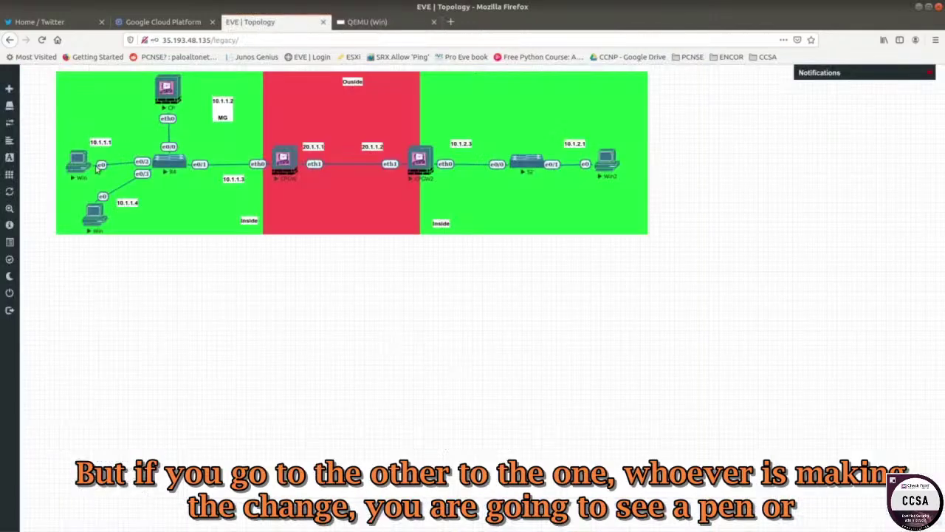
pyautogui.click(367, 21)
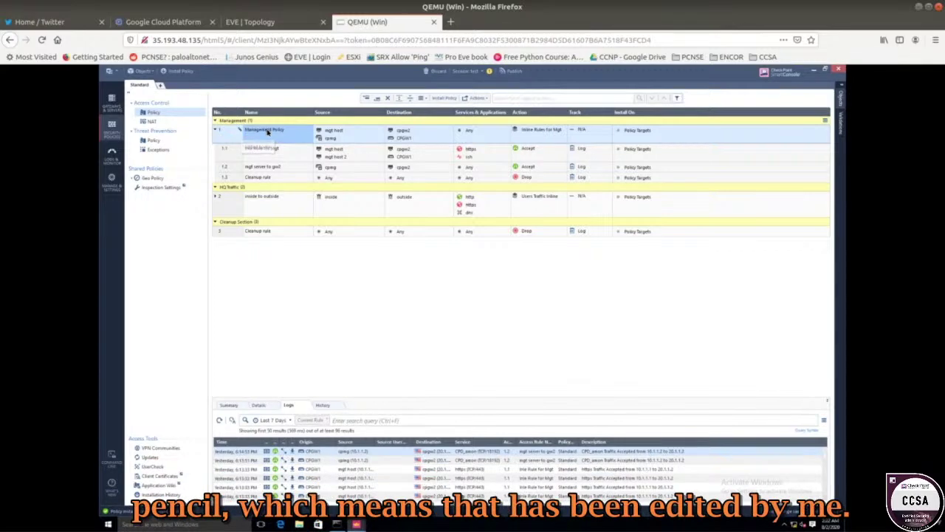
pyautogui.click(244, 21)
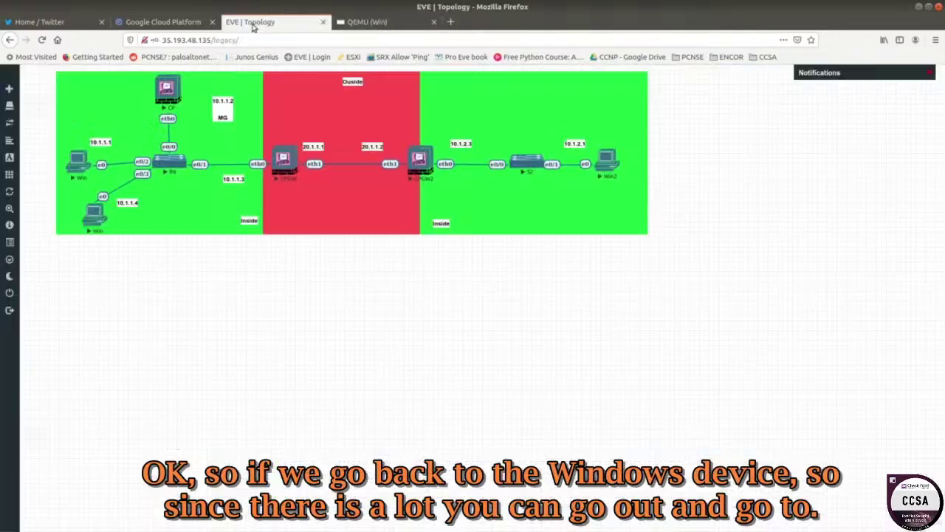
pyautogui.click(95, 215)
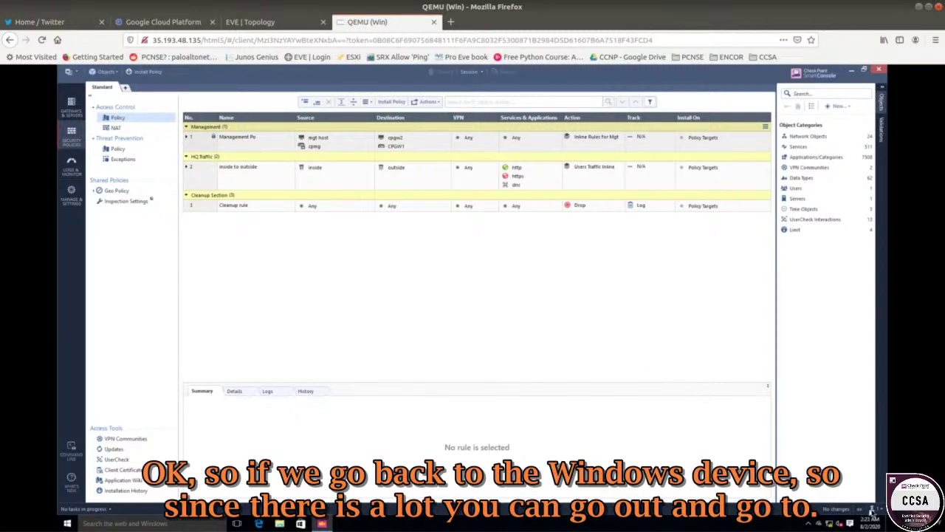
pyautogui.click(872, 510)
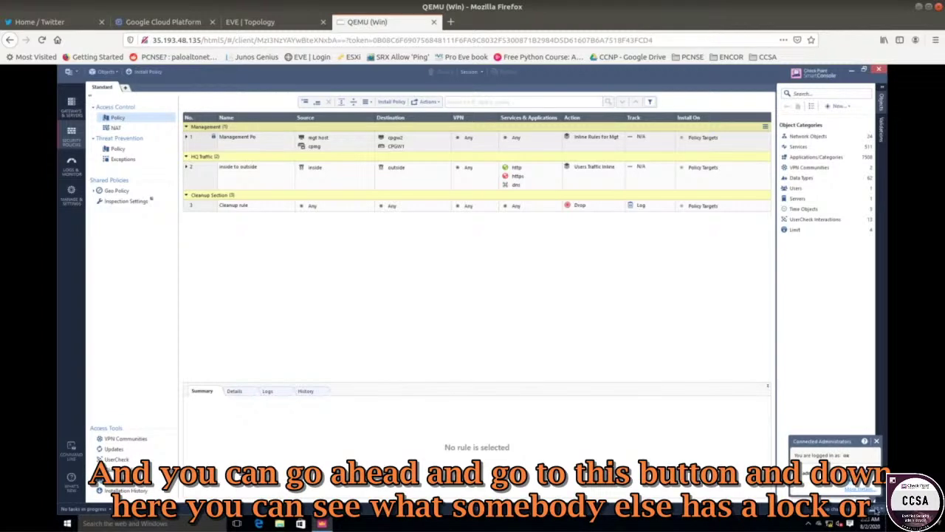
pyautogui.click(855, 490)
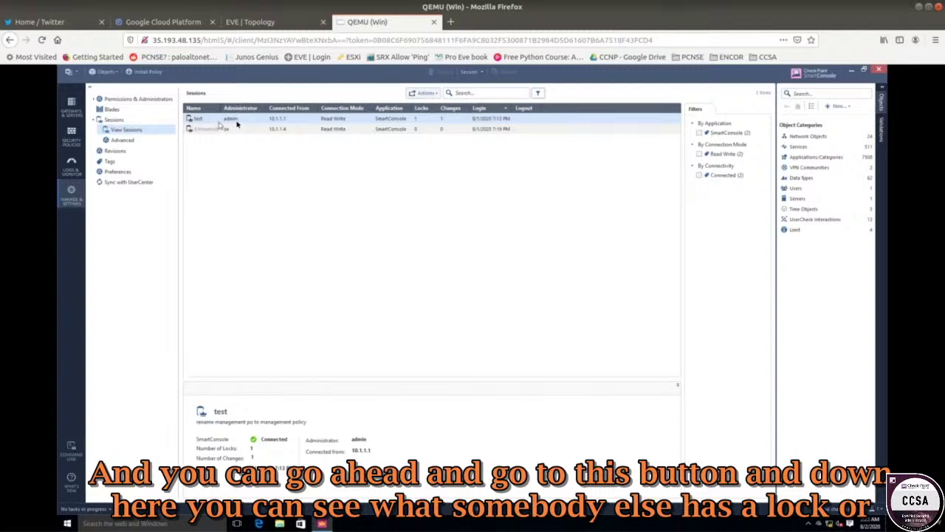
pyautogui.rightClick(381, 121)
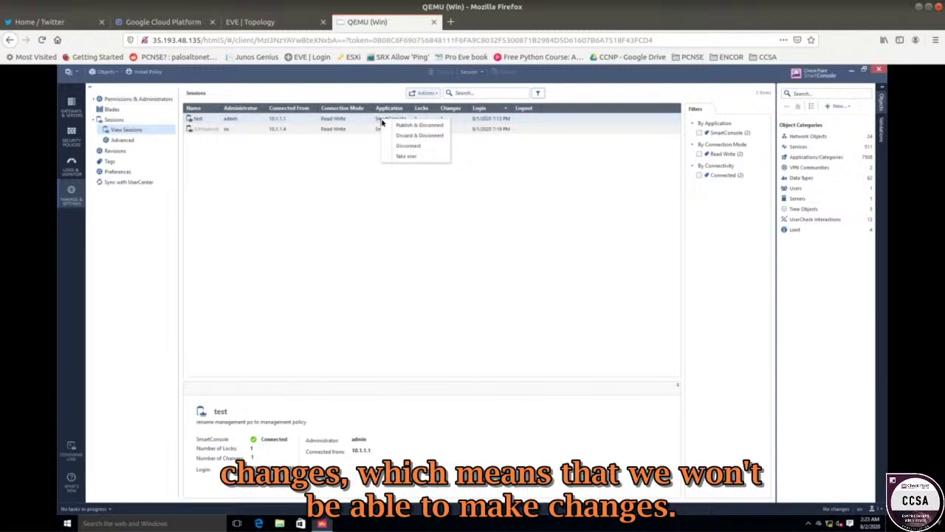
pyautogui.click(305, 175)
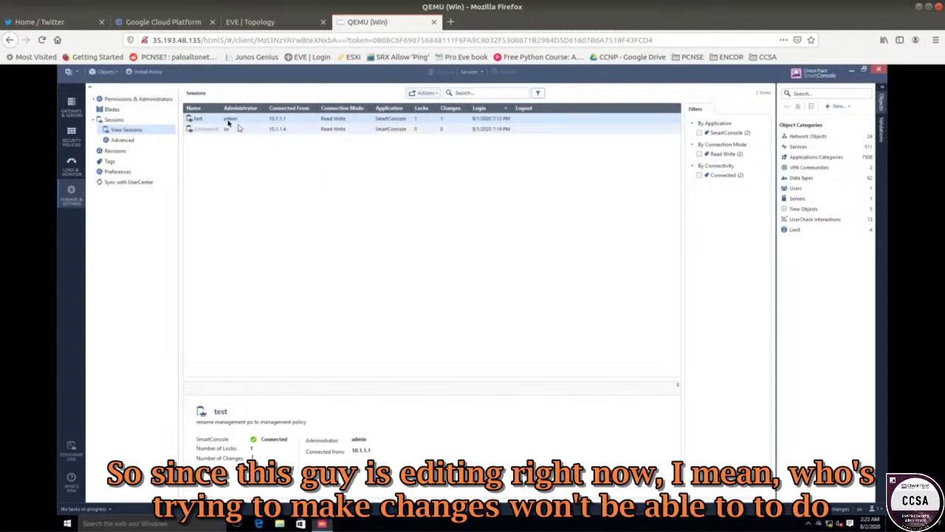
pyautogui.rightClick(199, 122)
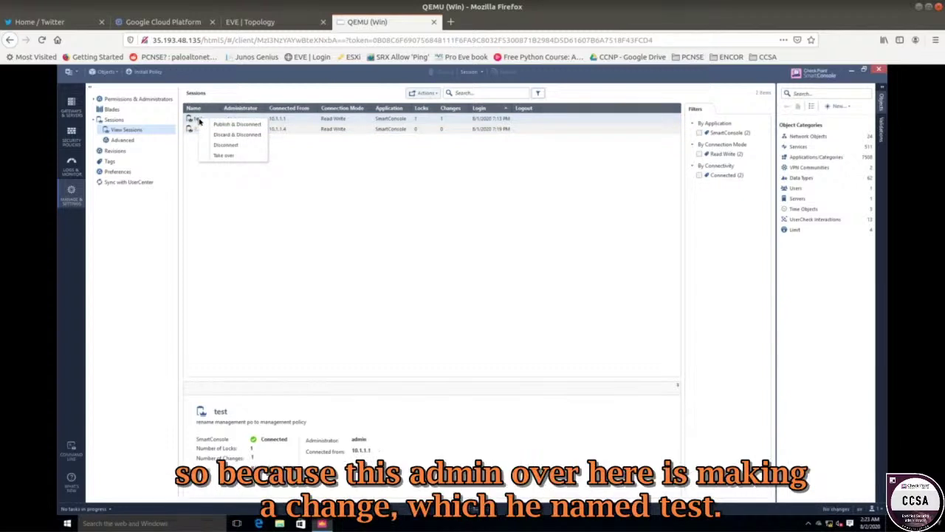
pyautogui.click(195, 120)
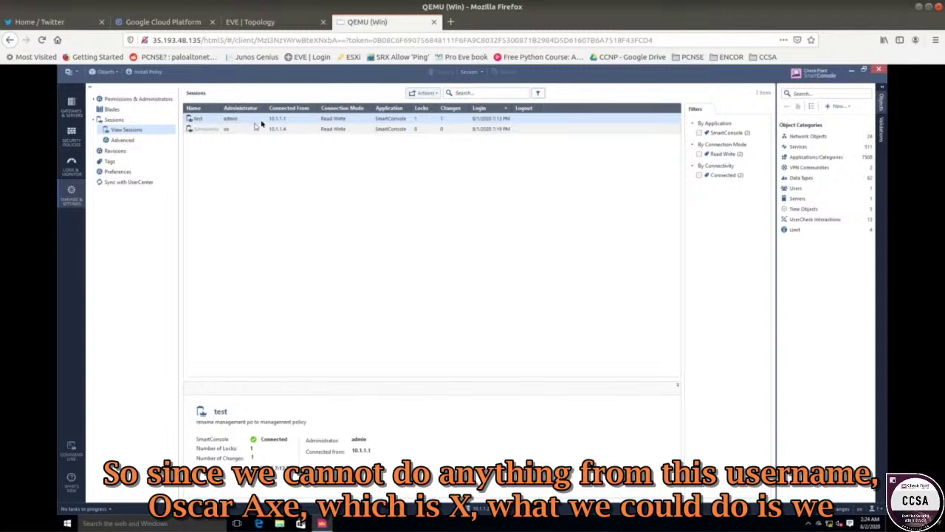
# - Reopen the connected administrators' details and bring up the test session's actions menu
pyautogui.rightClick(261, 123)
pyautogui.rightClick(230, 124)
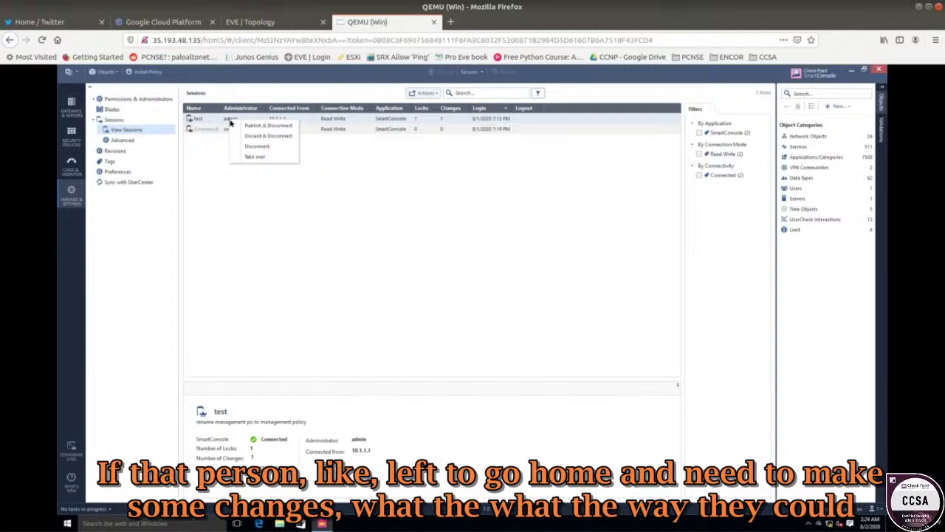
pyautogui.click(429, 272)
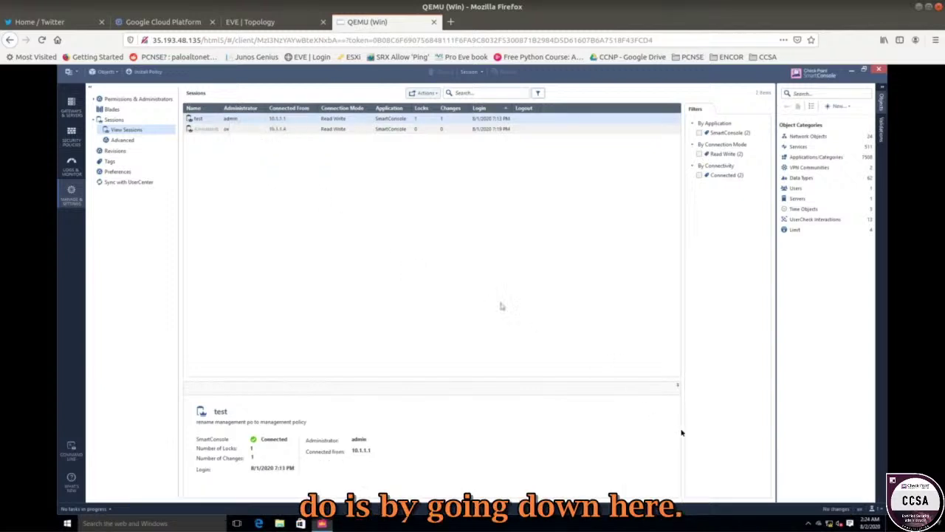
pyautogui.click(872, 509)
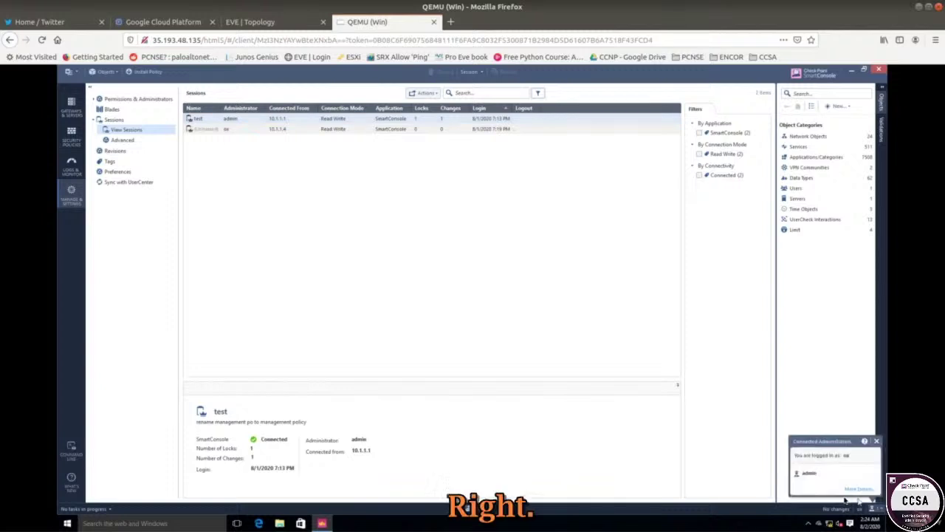
pyautogui.click(858, 489)
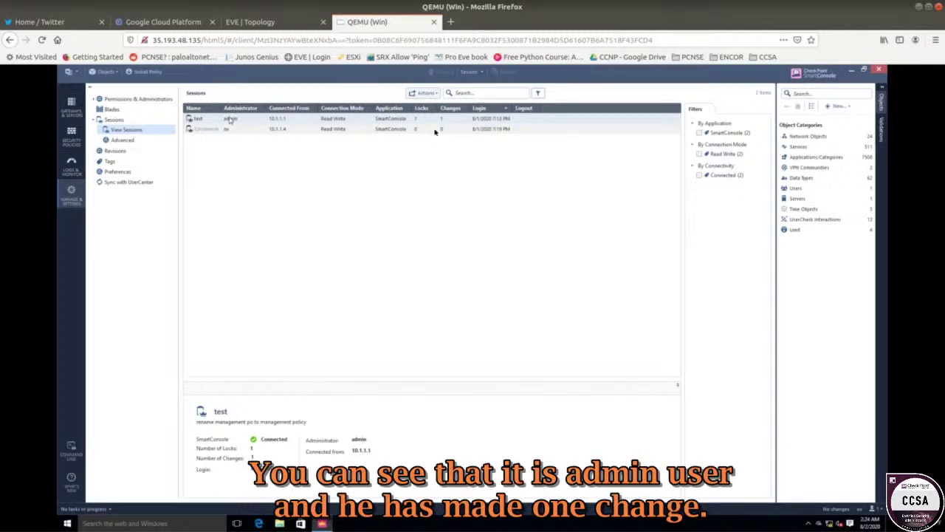
pyautogui.rightClick(332, 122)
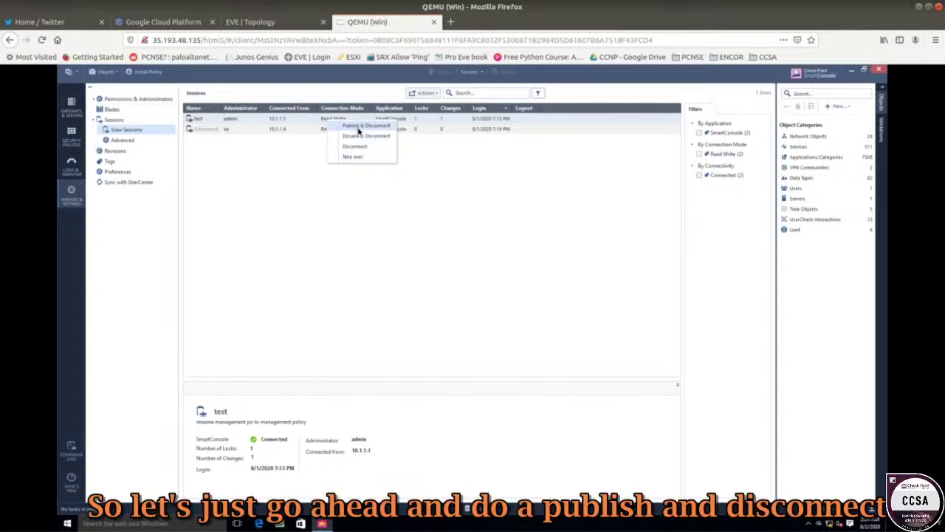
# - Publish and disconnect the test session, then confirm rule 1 now reads 'Management Policy'
pyautogui.click(361, 125)
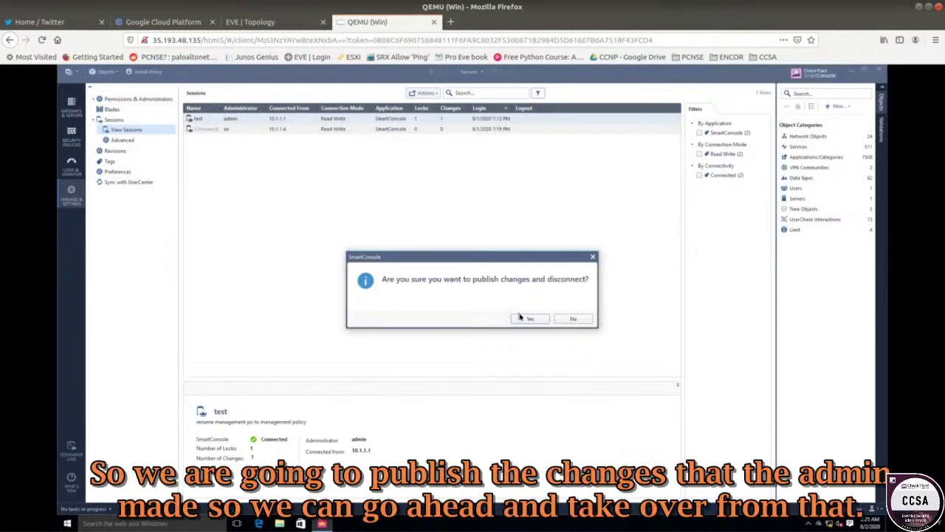
pyautogui.click(527, 318)
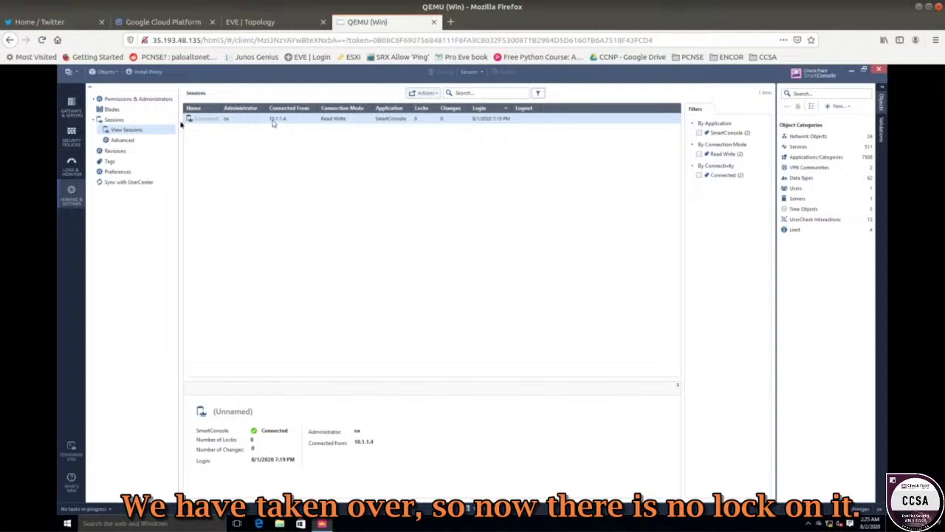
pyautogui.click(78, 139)
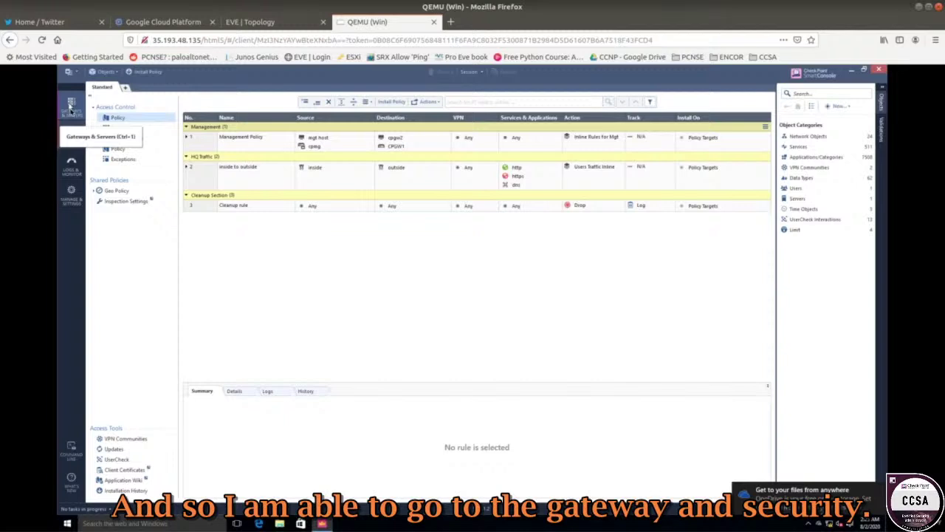
pyautogui.click(227, 145)
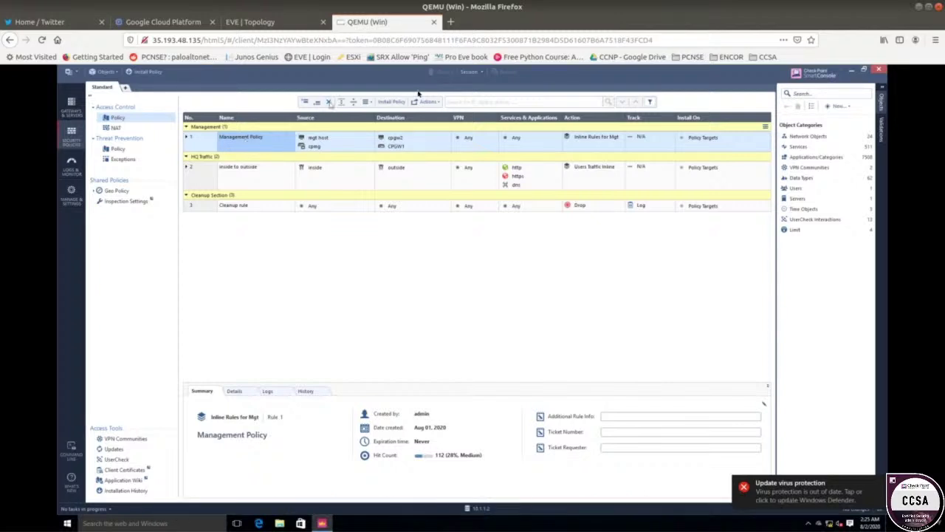
# - On the first workstation, acknowledge the session-published notice and select the login username
pyautogui.click(245, 24)
pyautogui.click(70, 158)
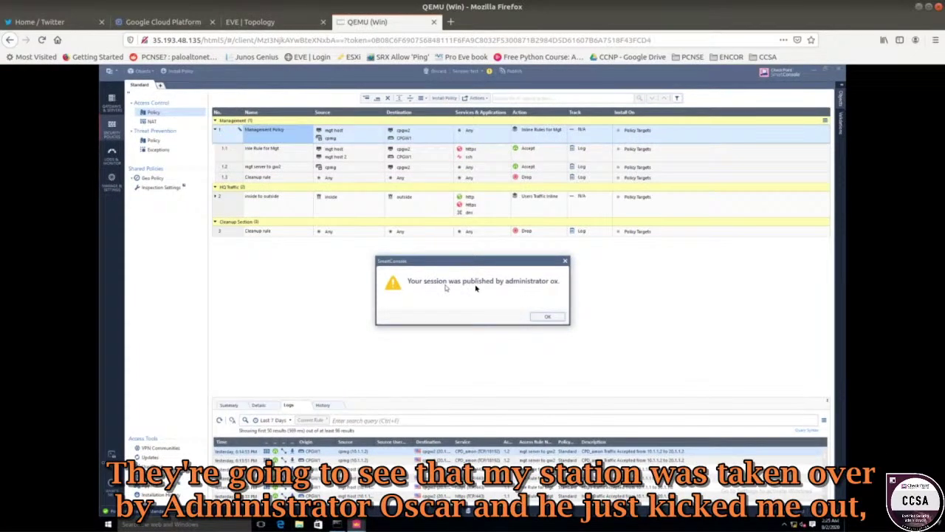
pyautogui.click(546, 317)
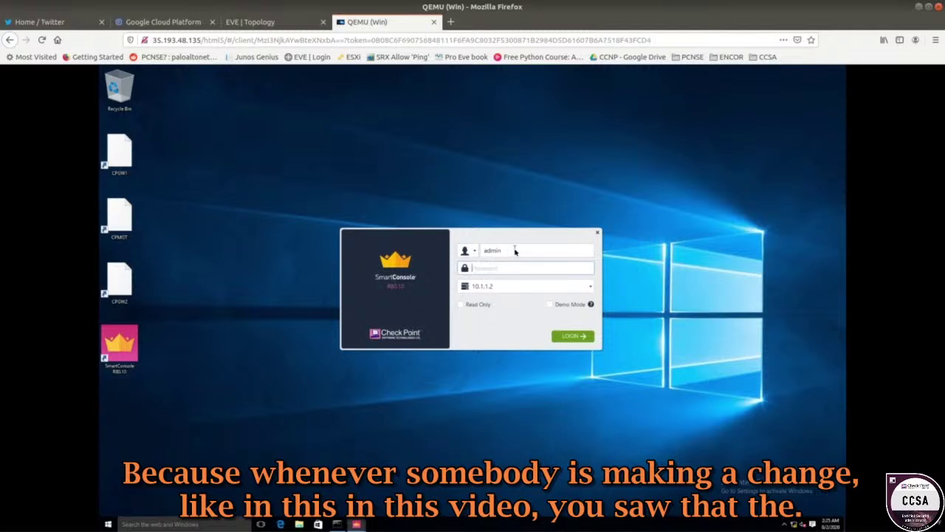
pyautogui.moveTo(515, 251); pyautogui.dragTo(482, 252)
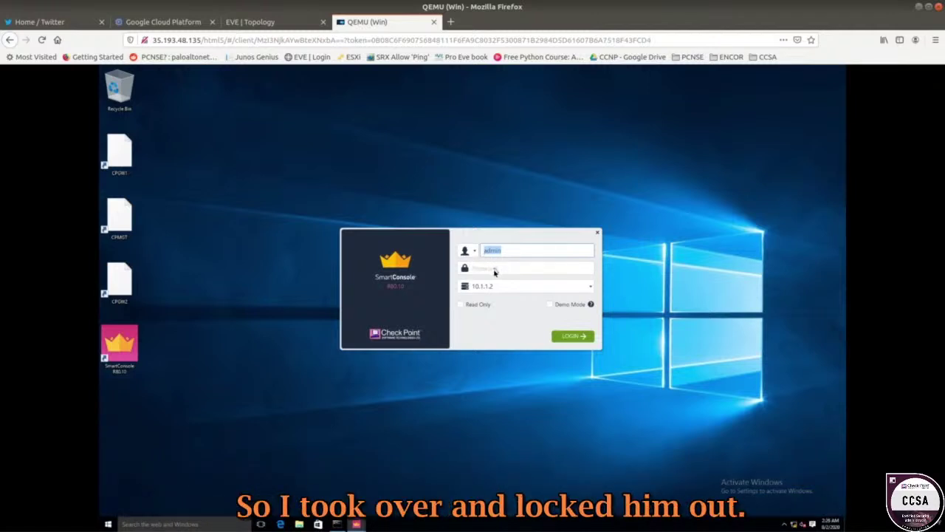
# - Click into the password field and select the username in the login window
pyautogui.click(494, 272)
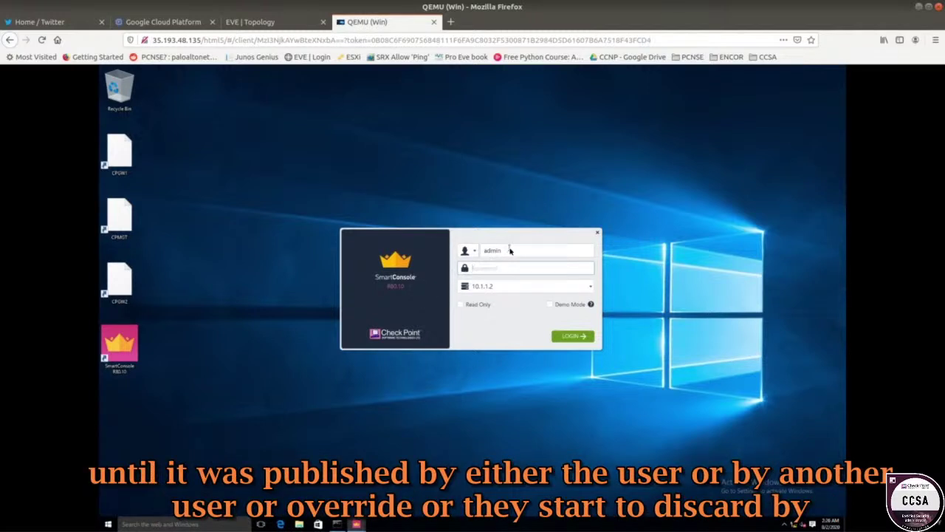
pyautogui.doubleClick(484, 252)
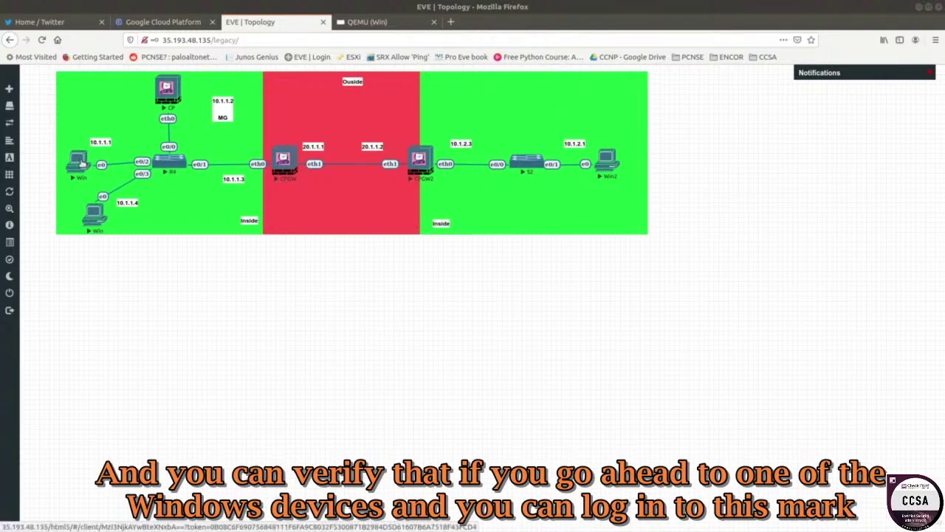
# - On the Windows console, compare gateway summaries: CPGW1 runs the Standard policy, CPGW2 has none
pyautogui.click(81, 164)
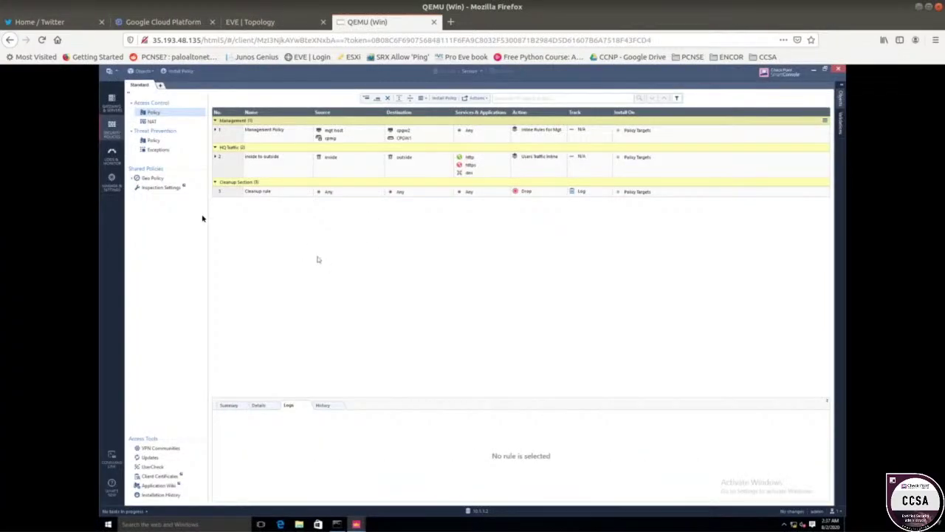
pyautogui.click(112, 101)
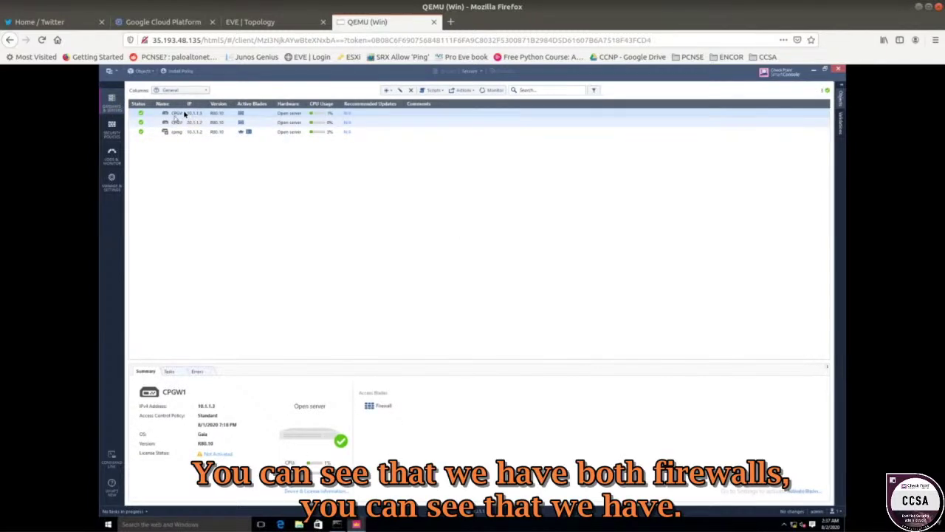
pyautogui.moveTo(184, 105); pyautogui.dragTo(187, 105)
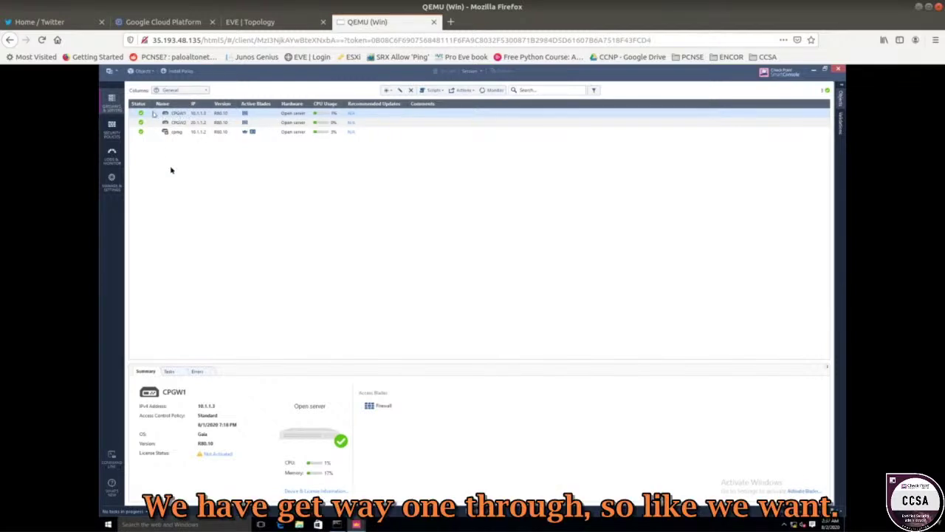
pyautogui.moveTo(141, 418); pyautogui.dragTo(220, 422)
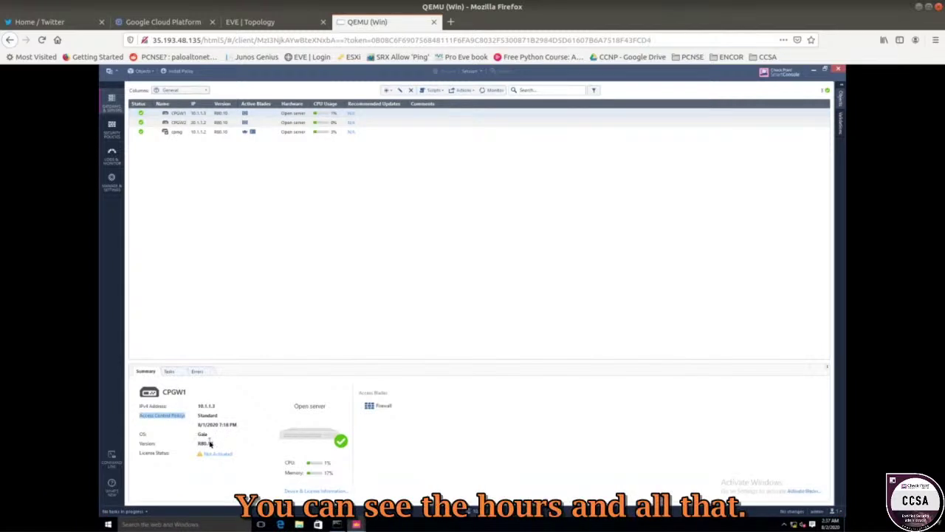
pyautogui.click(182, 123)
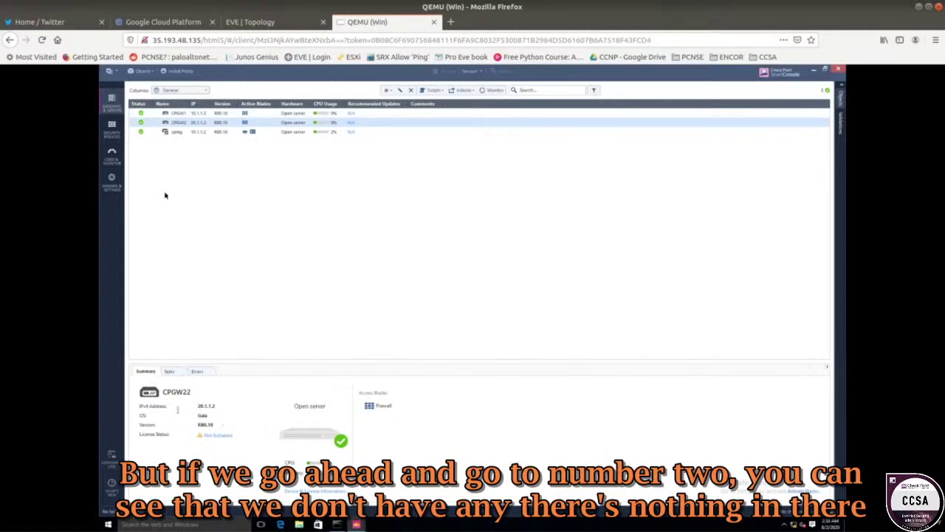
pyautogui.click(177, 114)
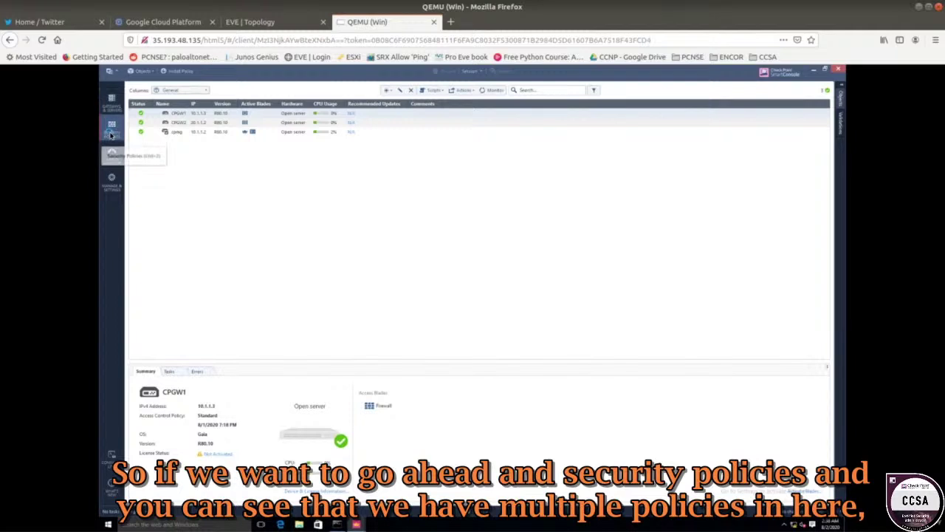
# - Show the Standard rulebase and expand Management Policy rule 1 into sub-rules 1.1–1.3
pyautogui.click(112, 133)
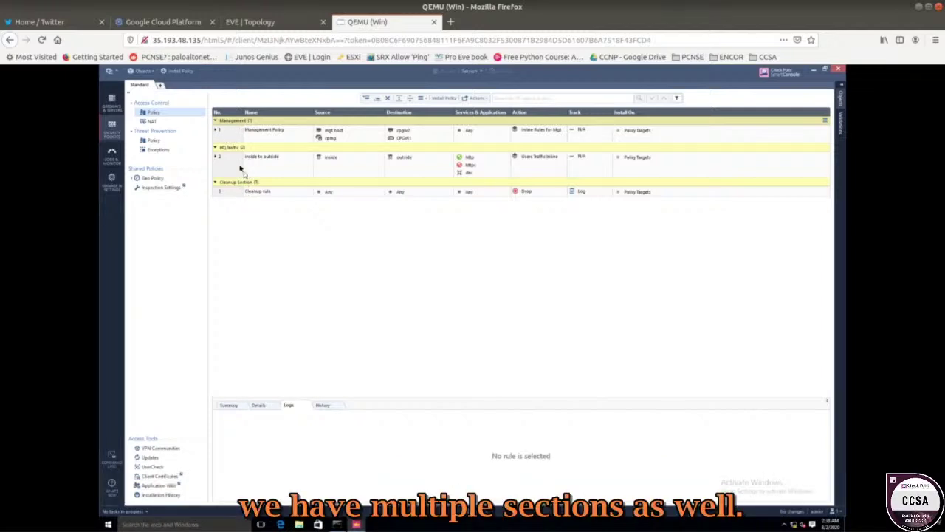
pyautogui.click(214, 134)
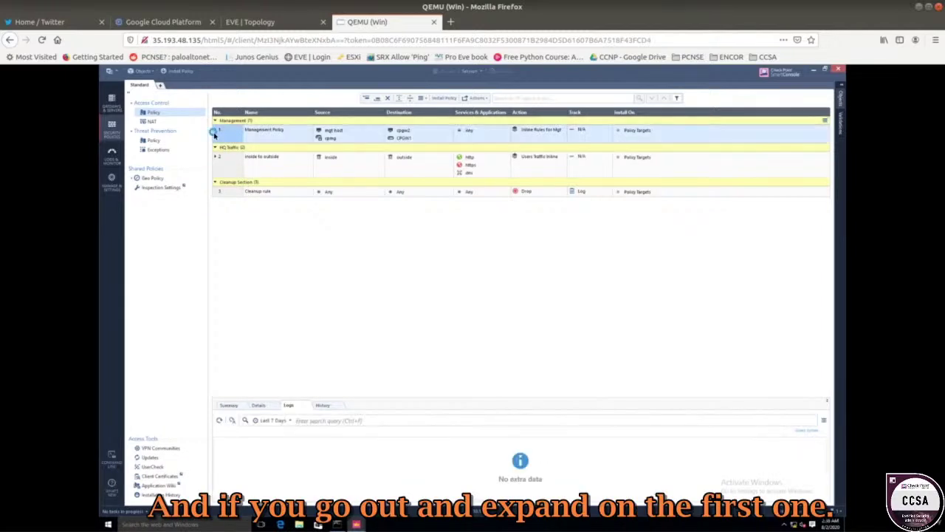
pyautogui.click(216, 130)
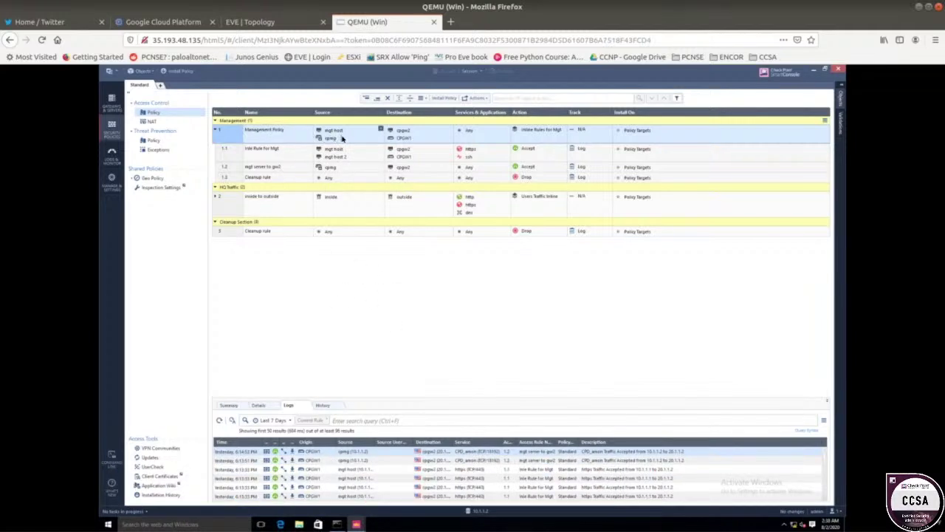
pyautogui.moveTo(337, 133)
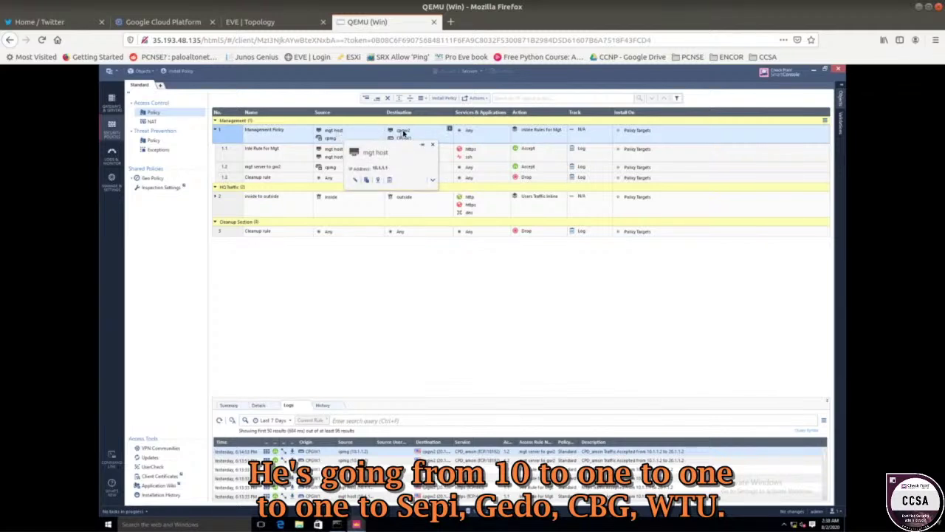
pyautogui.moveTo(404, 132)
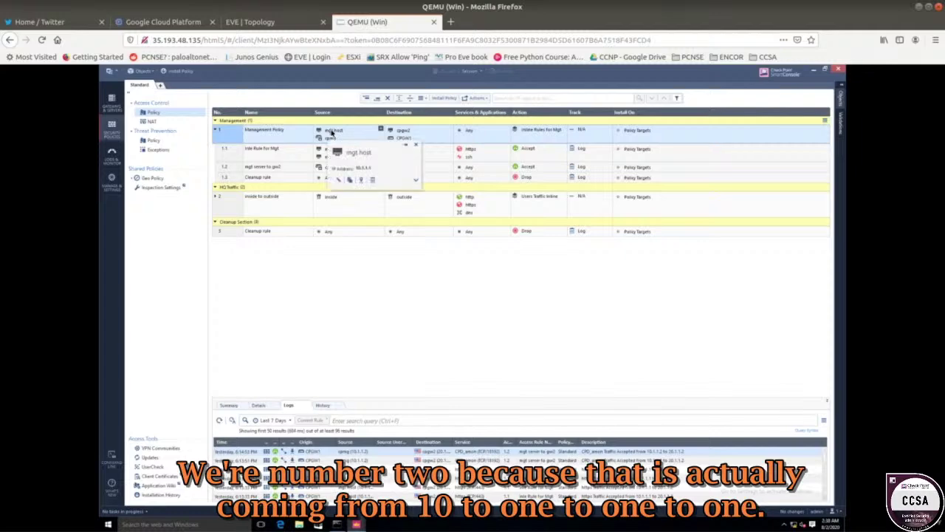
pyautogui.click(294, 26)
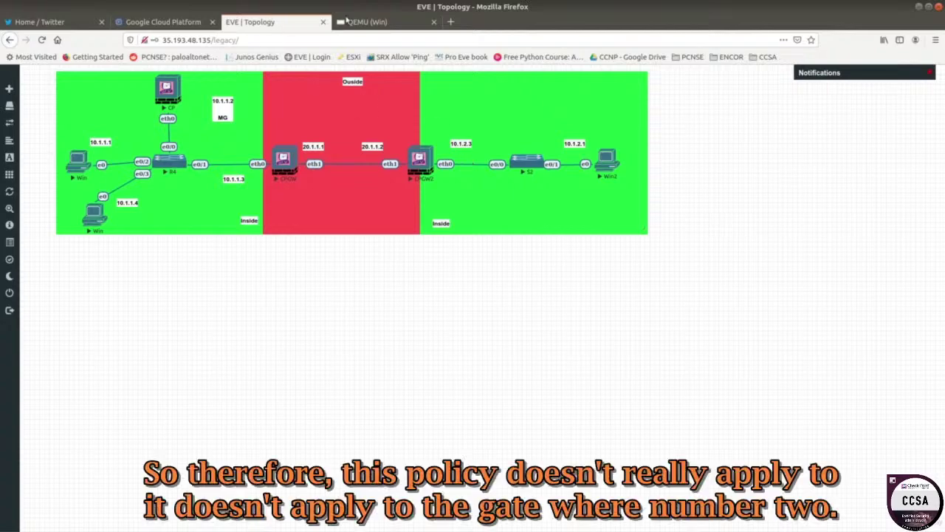
pyautogui.click(358, 22)
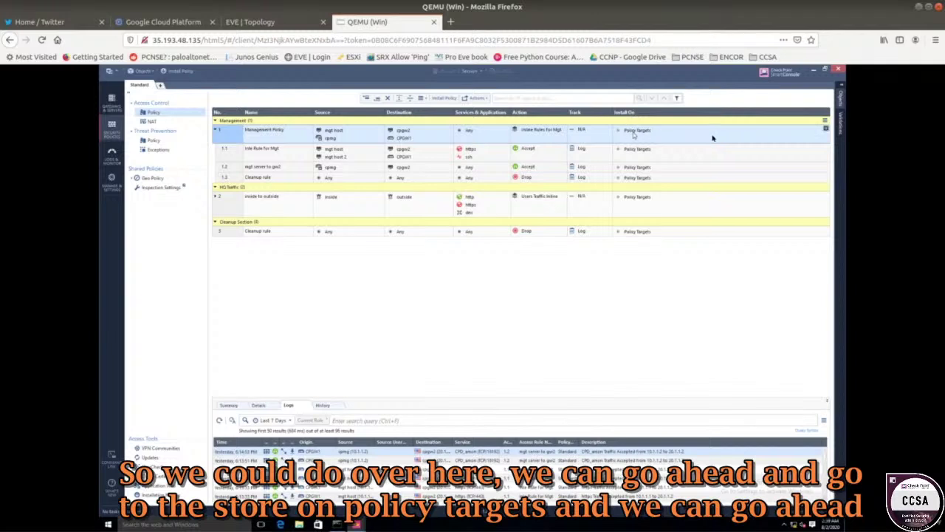
# - Set Install On to CPGW1 for the Management Policy rule and its sub-rules 1.1 and 1.2
pyautogui.click(825, 130)
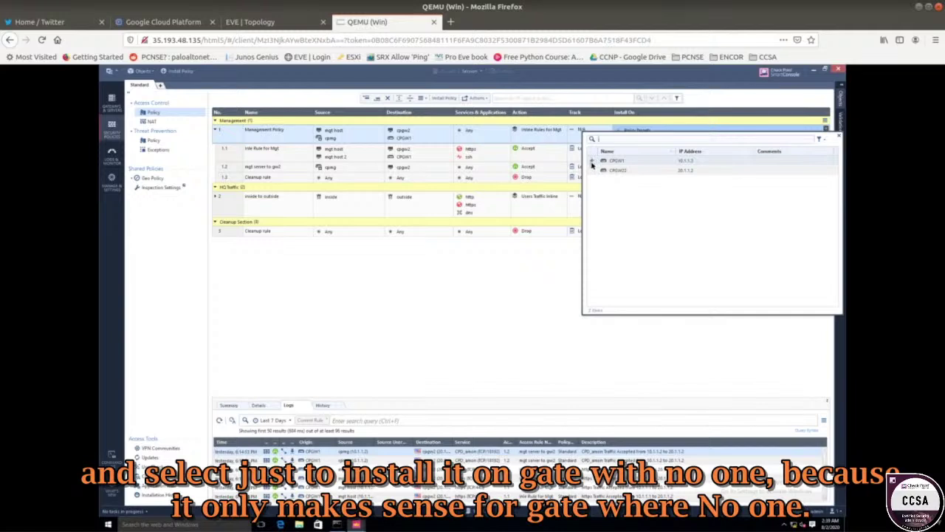
pyautogui.click(591, 162)
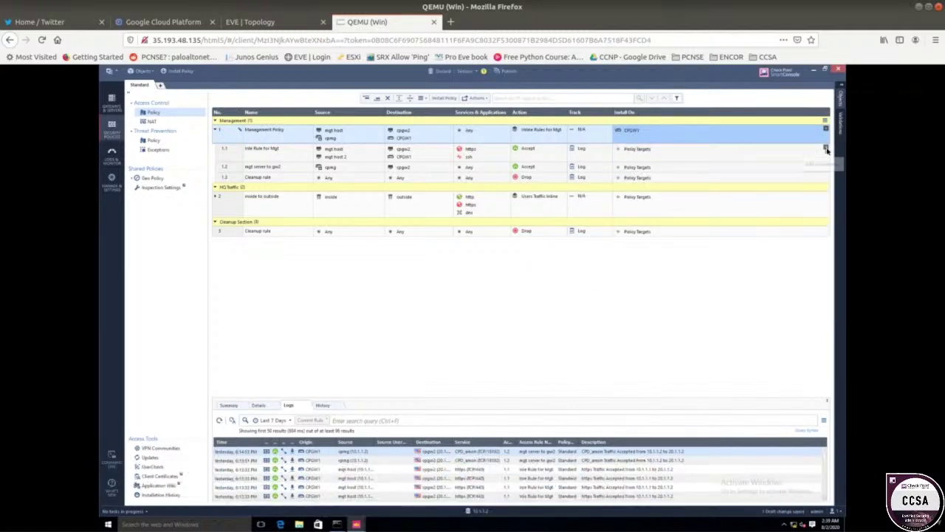
pyautogui.click(827, 150)
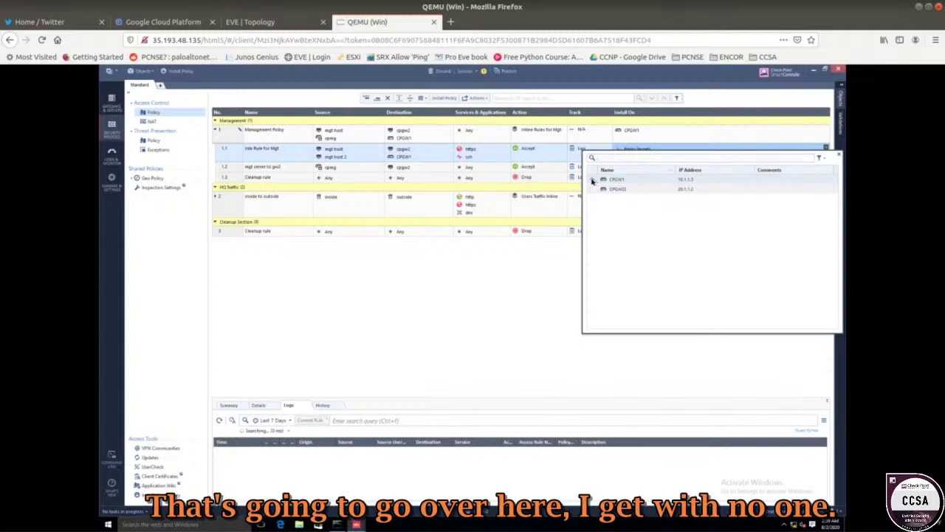
pyautogui.click(537, 317)
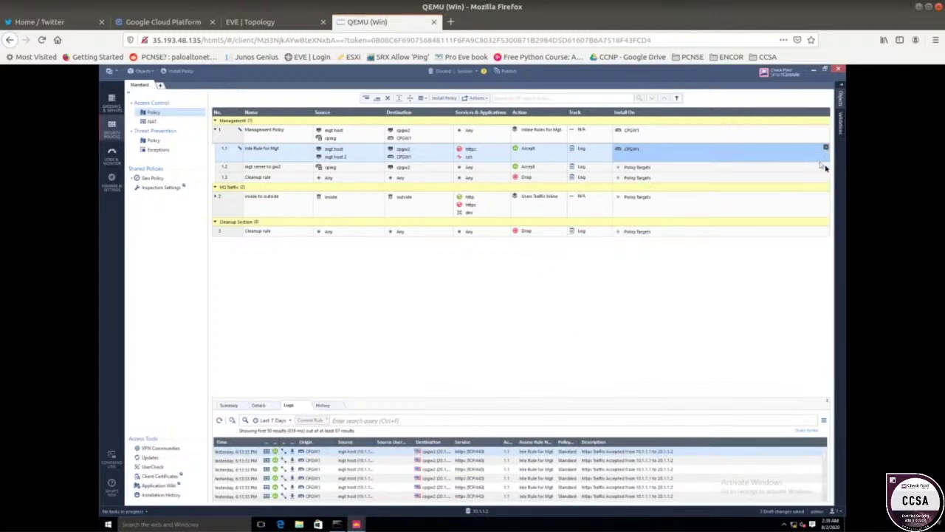
pyautogui.click(826, 168)
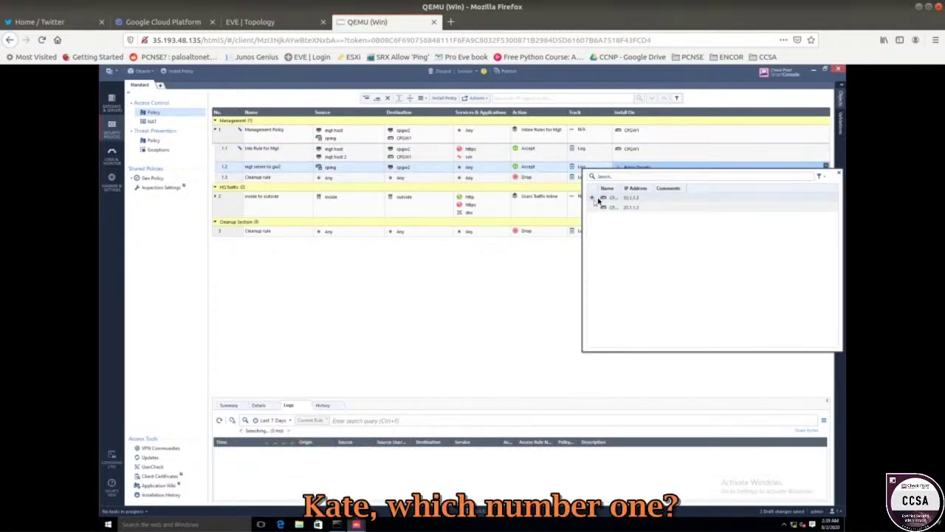
pyautogui.click(593, 199)
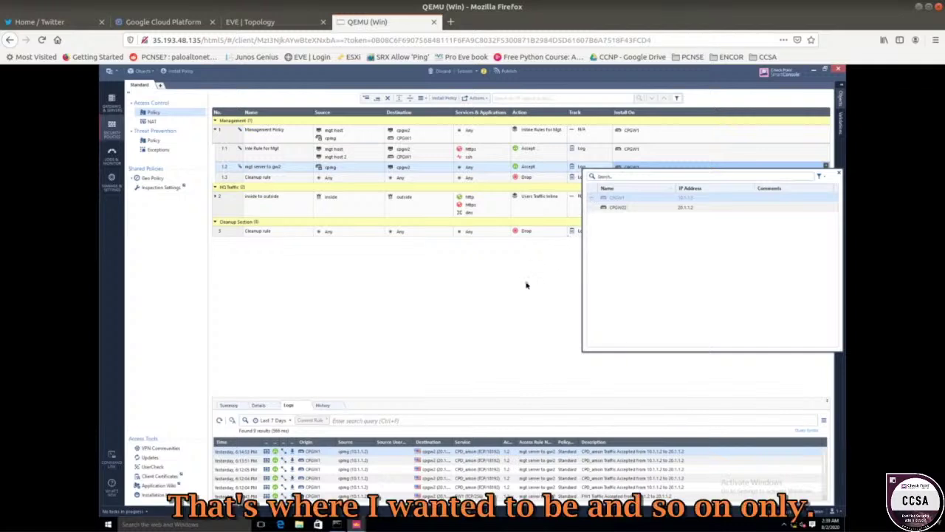
pyautogui.click(579, 267)
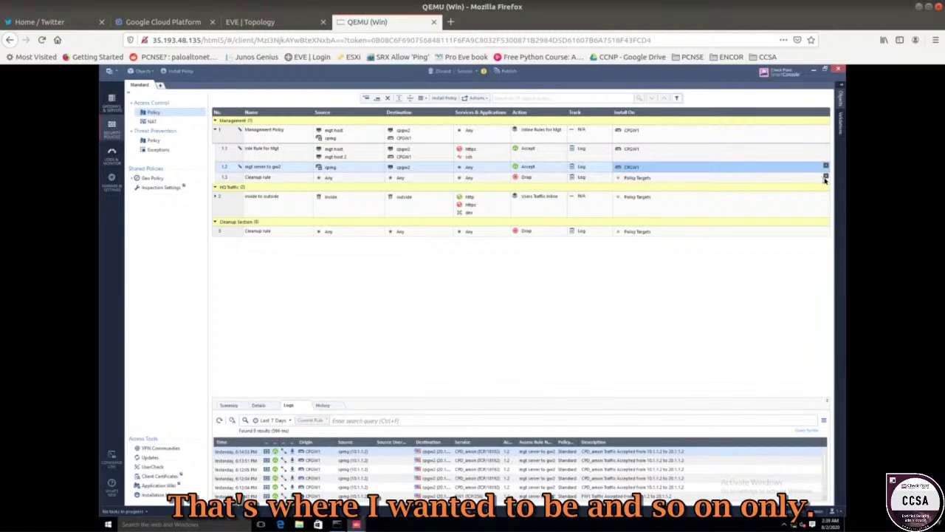
# - Return cleanup rule 1.3's Install On to Policy Targets after briefly assigning it CPGW1
pyautogui.click(825, 179)
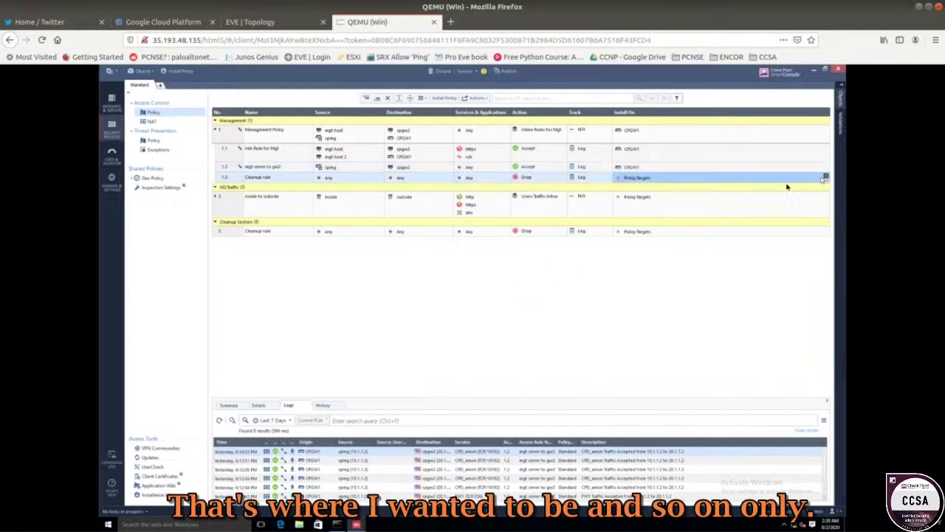
pyautogui.click(825, 178)
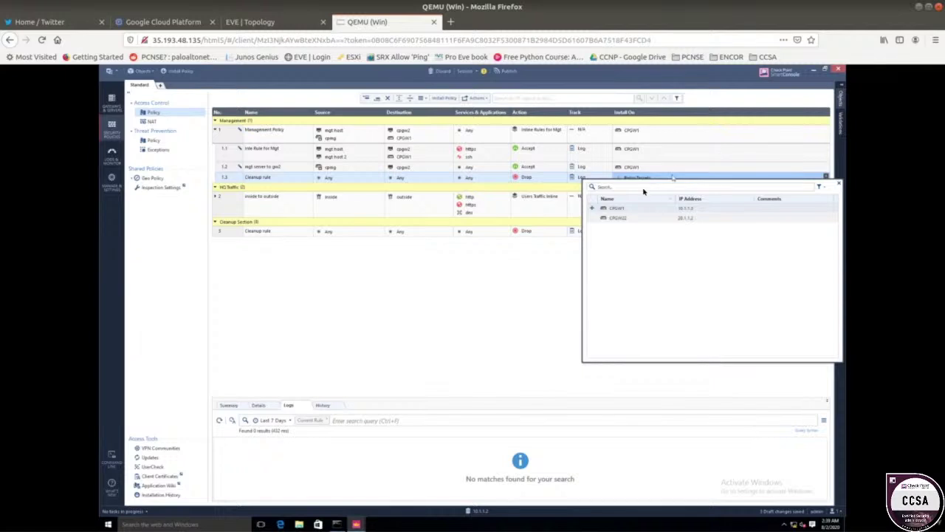
pyautogui.click(595, 212)
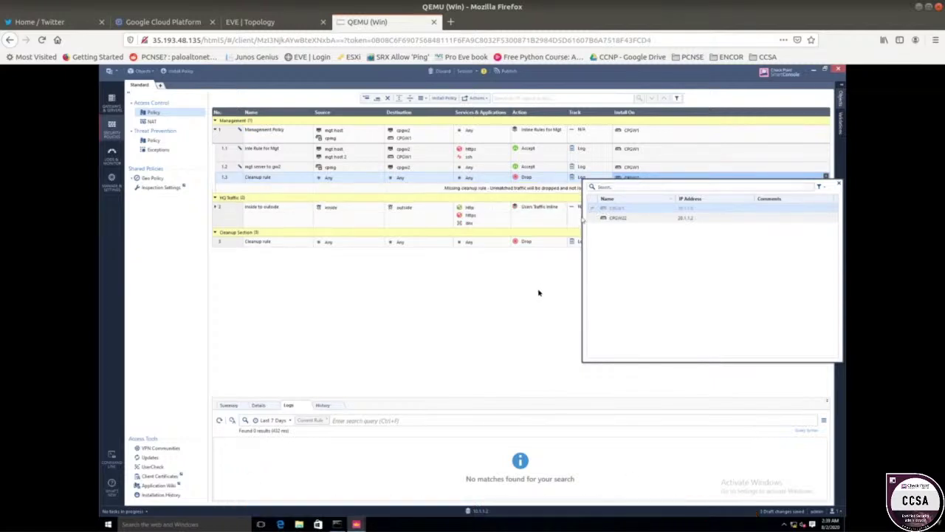
pyautogui.click(505, 316)
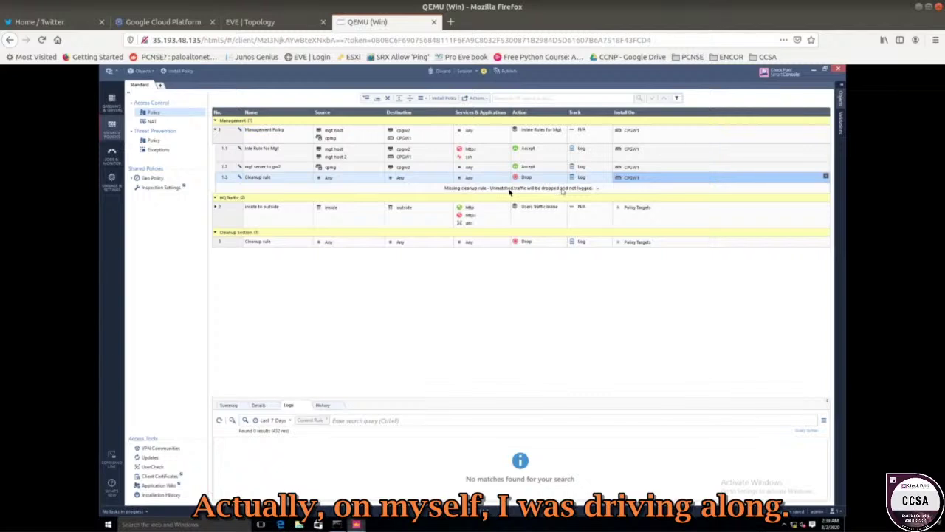
pyautogui.click(826, 177)
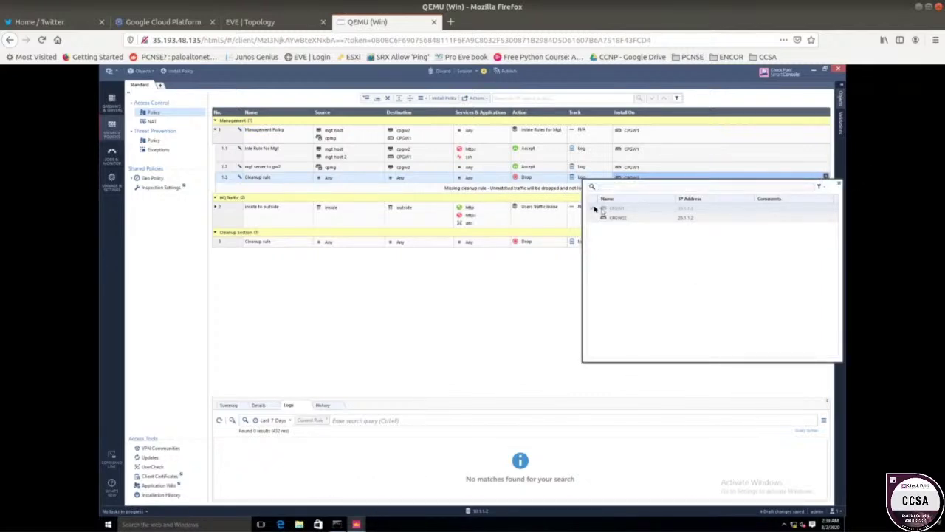
pyautogui.click(544, 259)
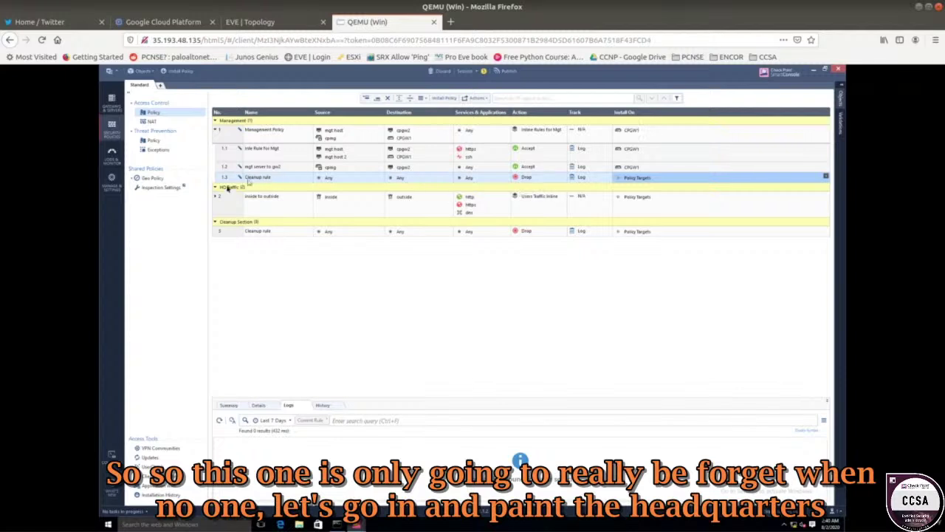
# - Expand HQ Traffic rule 2 to reveal its Web, DNS and Cleanup sub-rules on Policy Targets
pyautogui.click(215, 198)
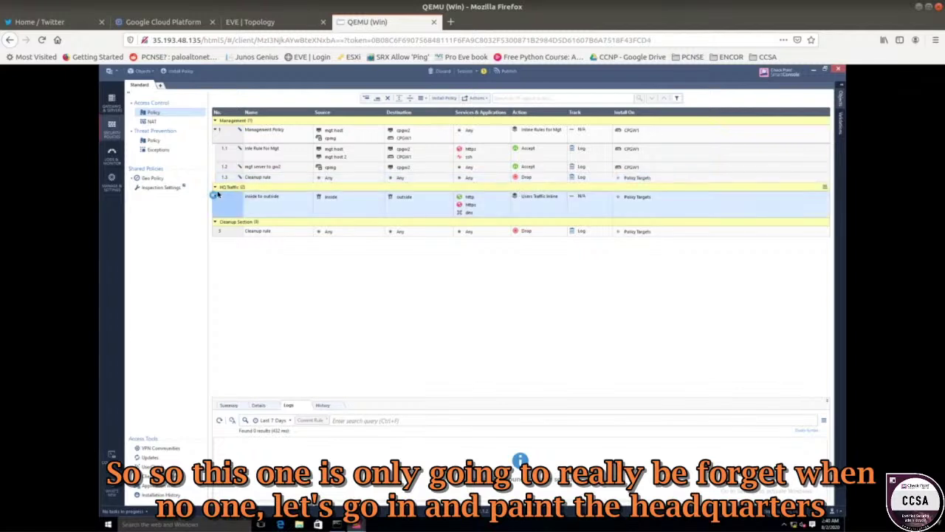
pyautogui.click(216, 195)
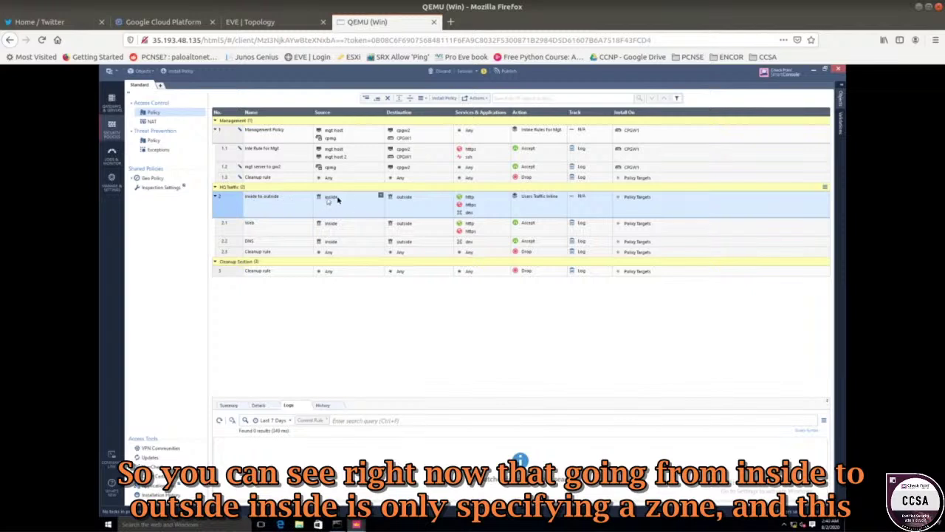
pyautogui.moveTo(334, 201)
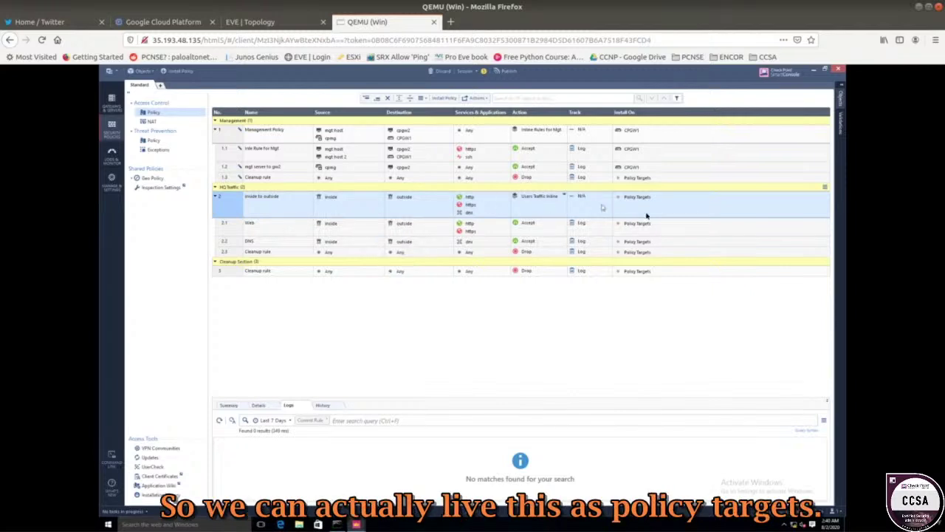
pyautogui.moveTo(642, 199)
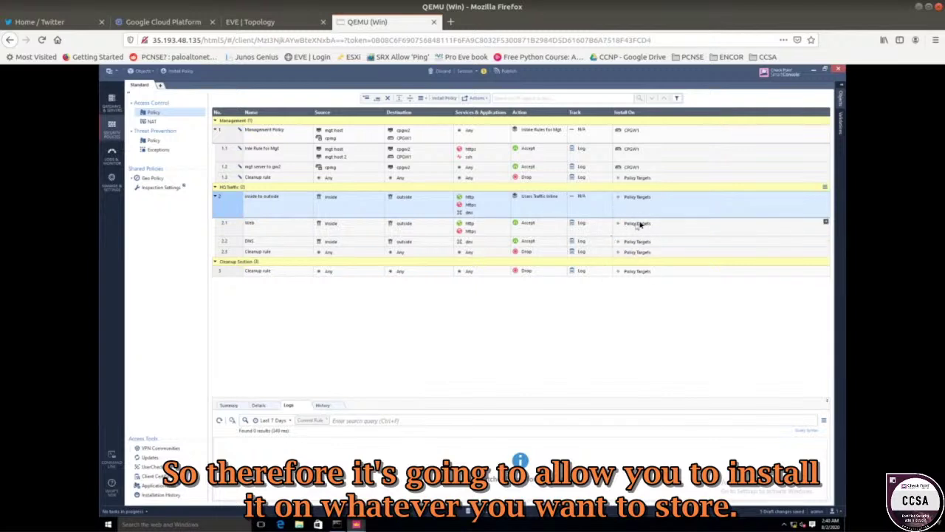
pyautogui.moveTo(639, 225)
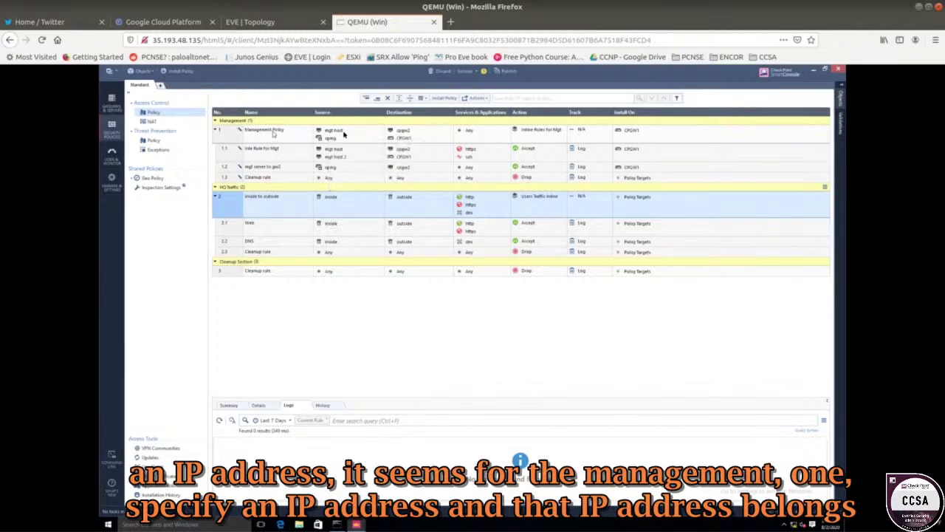
# - Nudge the CPGW node slightly left within the red Outside zone of the EVE-NG topology
pyautogui.moveTo(335, 131)
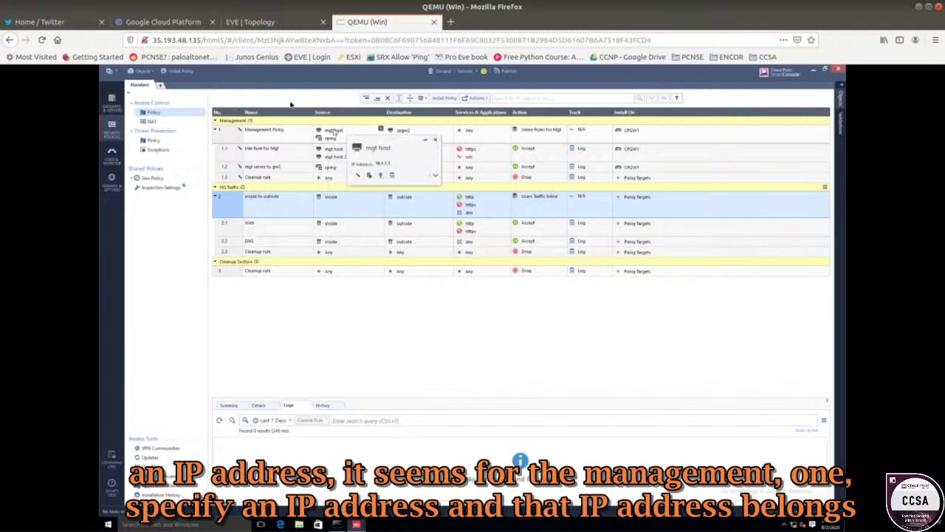
pyautogui.click(251, 21)
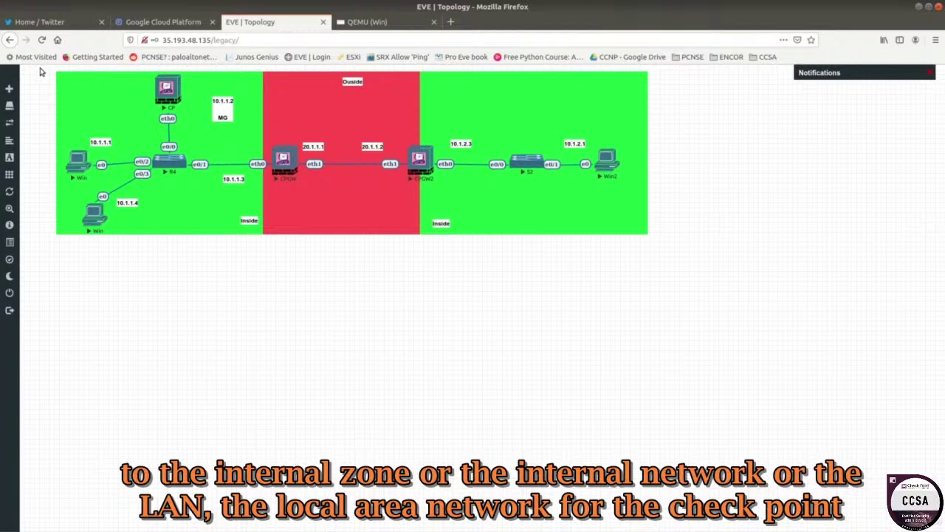
pyautogui.moveTo(41, 72); pyautogui.dragTo(246, 246)
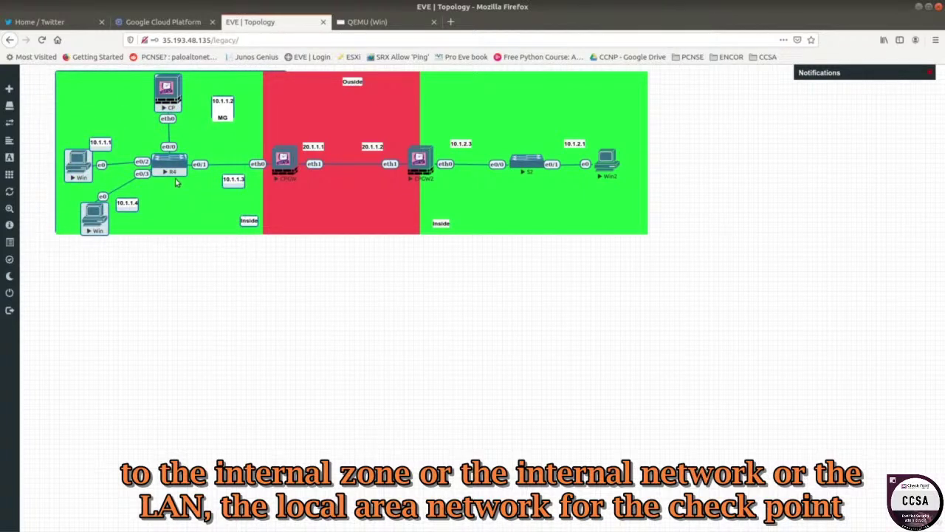
pyautogui.click(270, 247)
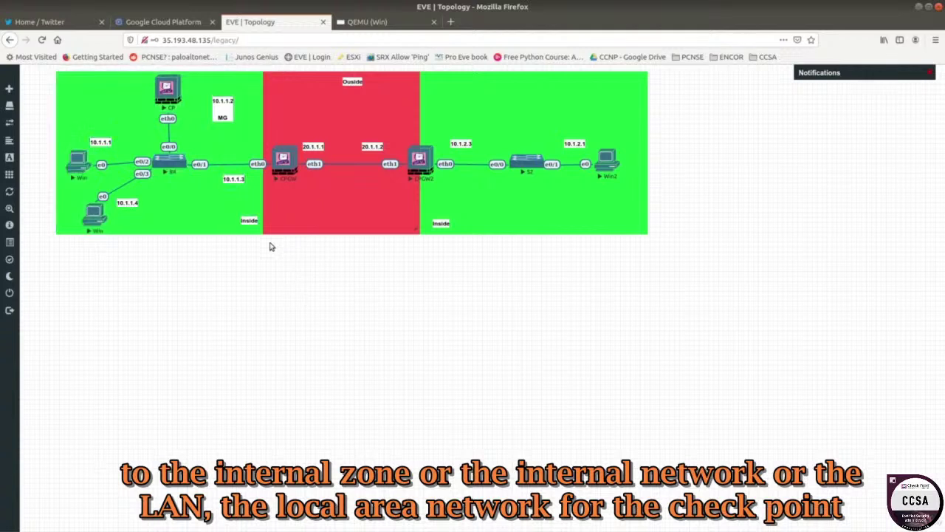
pyautogui.moveTo(283, 168); pyautogui.dragTo(262, 158)
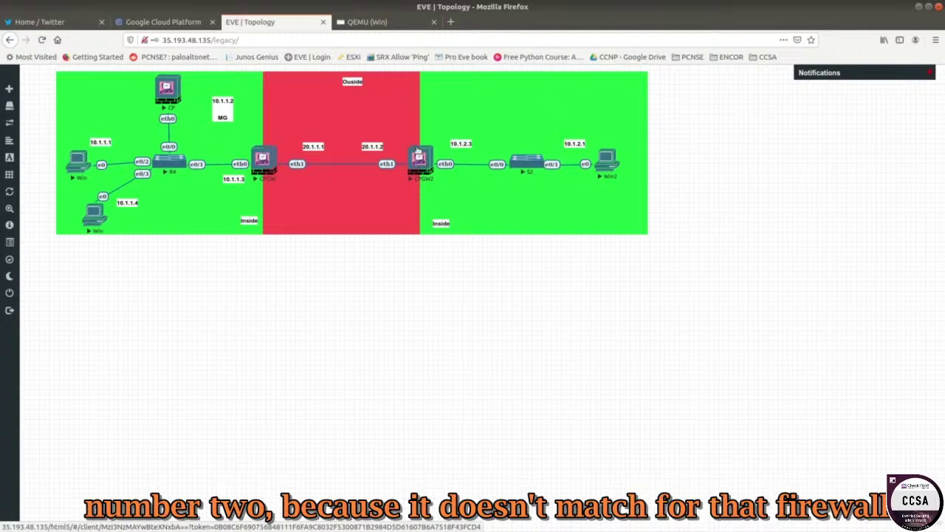
pyautogui.click(369, 21)
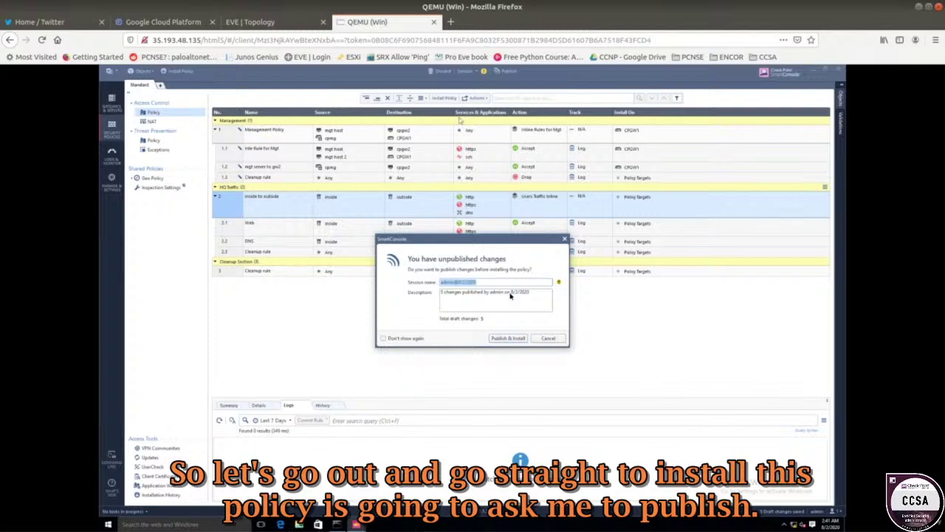
# - Publish the pending changes and install the Standard policy on both CPGW1 and CPGW2
pyautogui.click(515, 338)
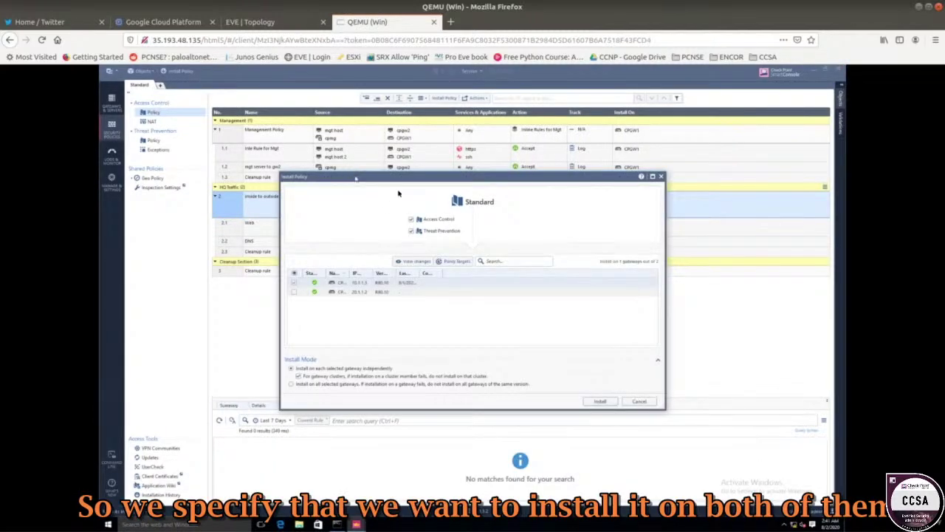
pyautogui.click(293, 292)
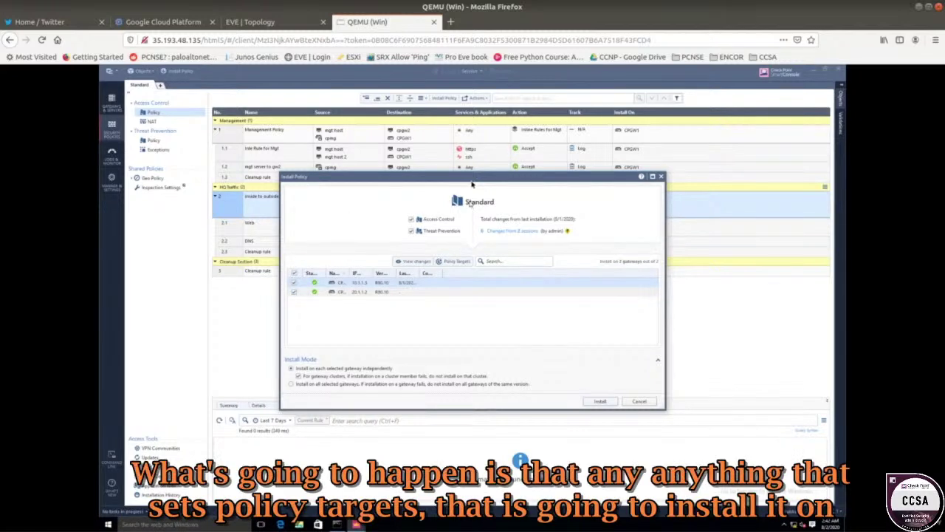
pyautogui.moveTo(433, 176); pyautogui.dragTo(290, 150)
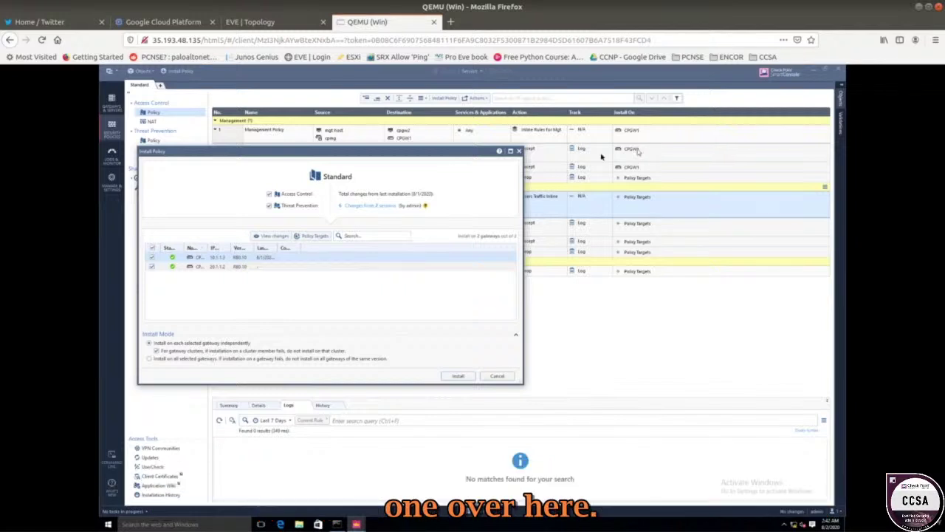
pyautogui.moveTo(448, 158); pyautogui.dragTo(541, 150)
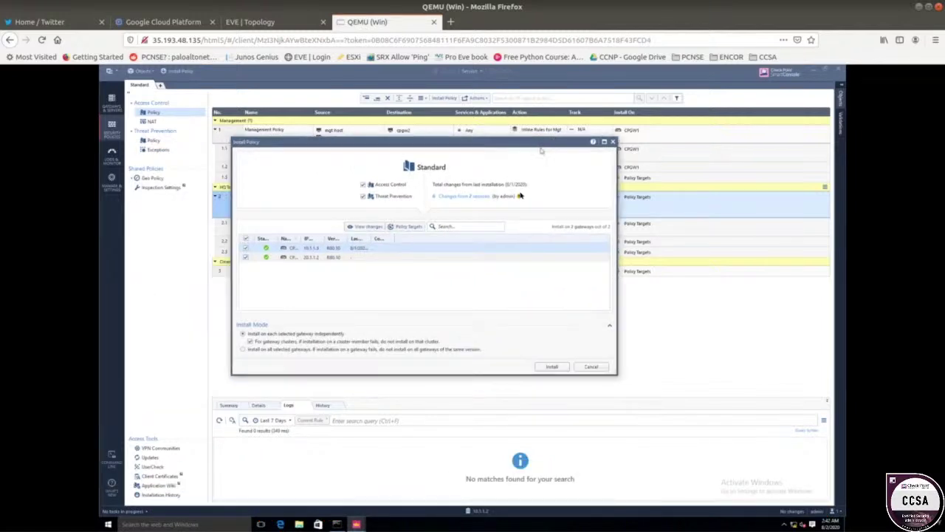
pyautogui.click(552, 367)
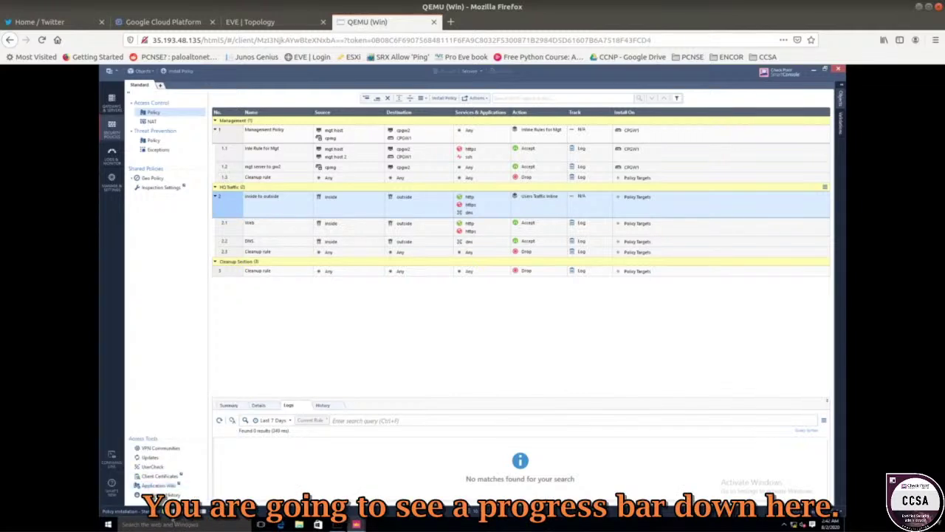
pyautogui.click(131, 507)
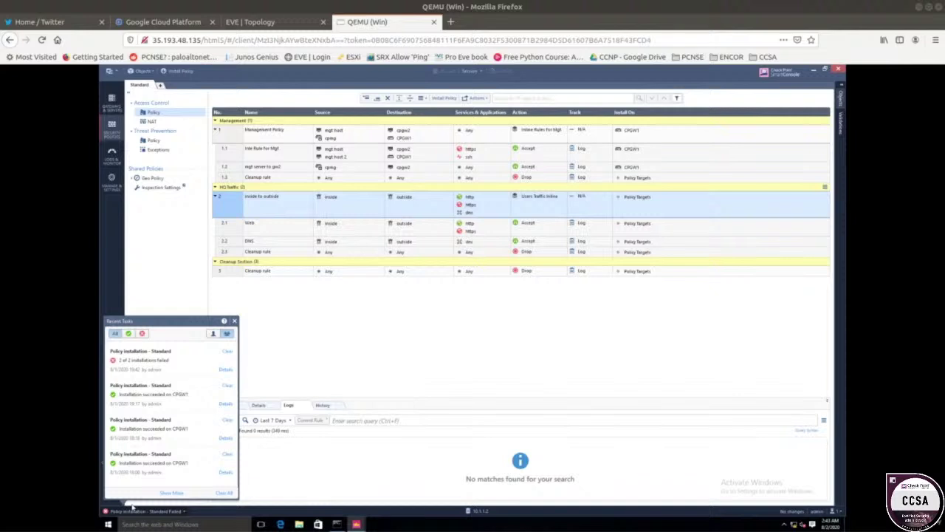
pyautogui.click(156, 360)
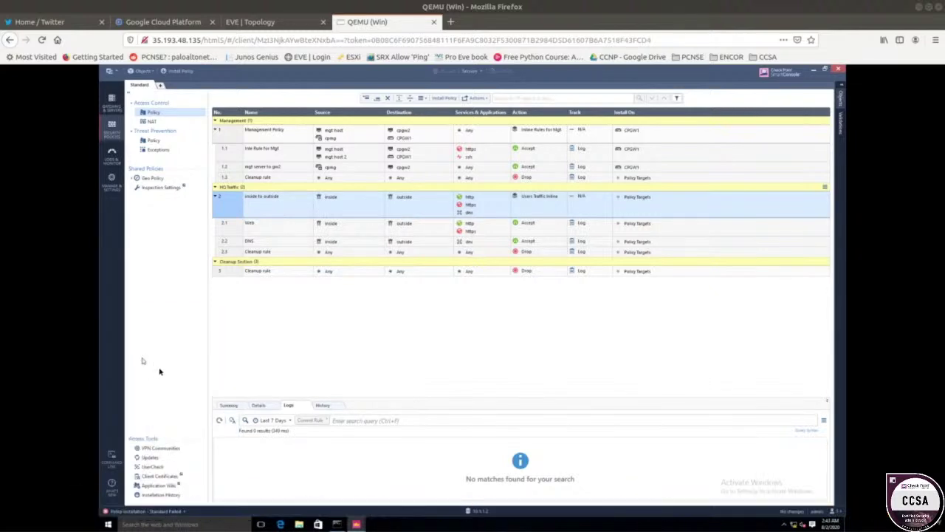
pyautogui.click(175, 511)
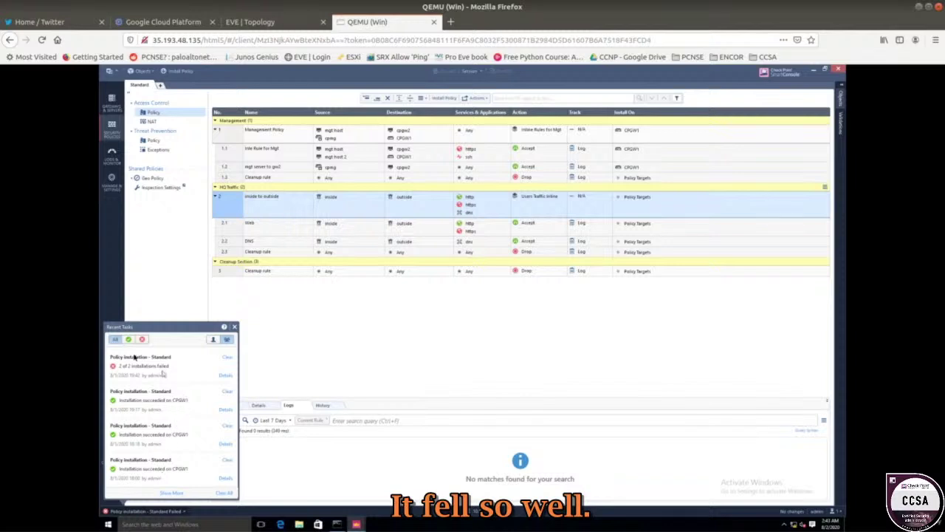
pyautogui.click(225, 376)
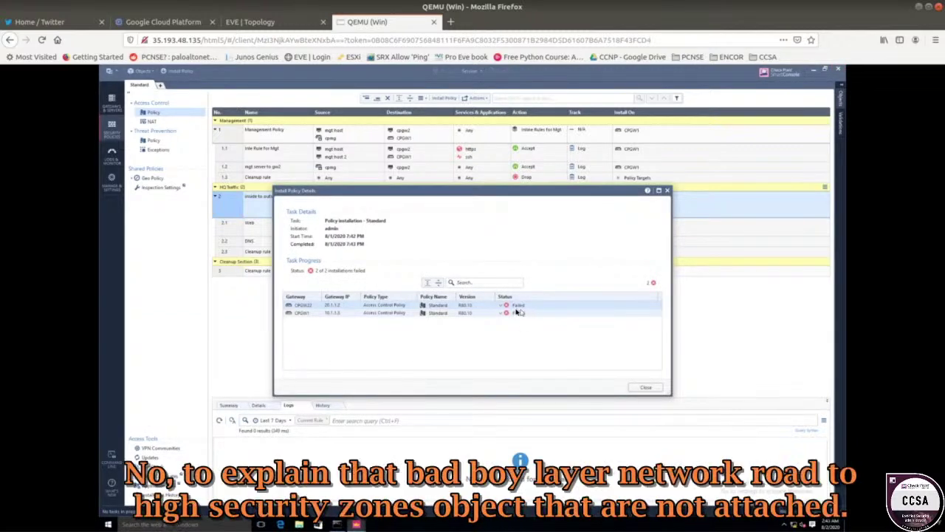
pyautogui.click(505, 306)
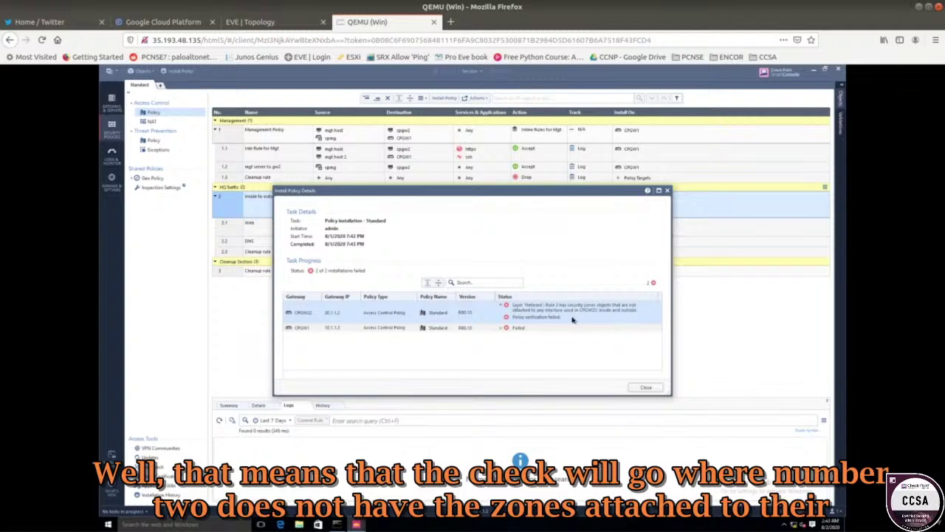
pyautogui.click(646, 388)
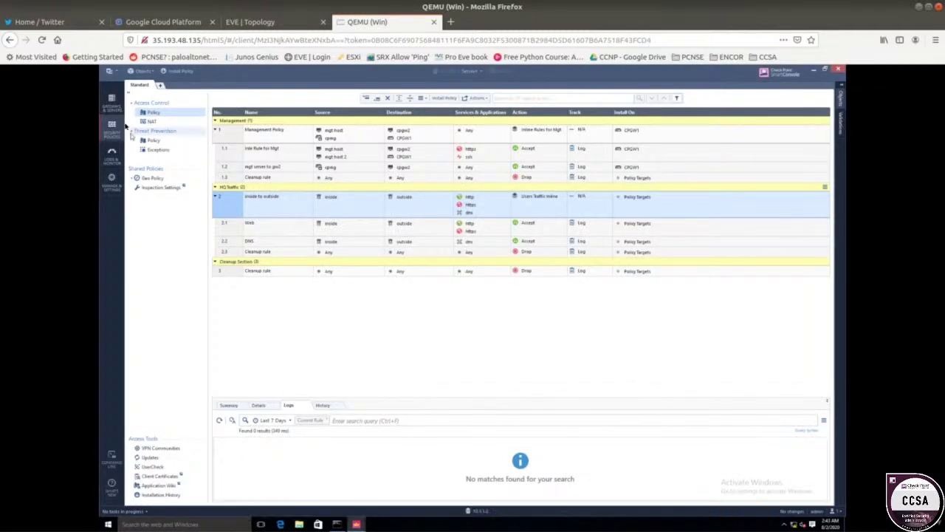
# - Fetch CPGW22's interfaces with topology, accepting eth1 at 20.1.1.2 and eth0 at 10.1.2.3
pyautogui.click(112, 105)
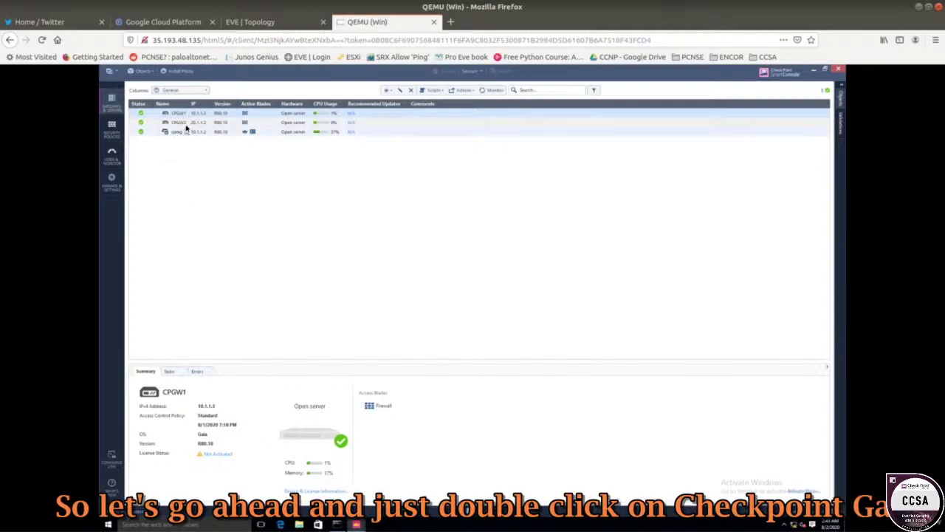
pyautogui.click(184, 124)
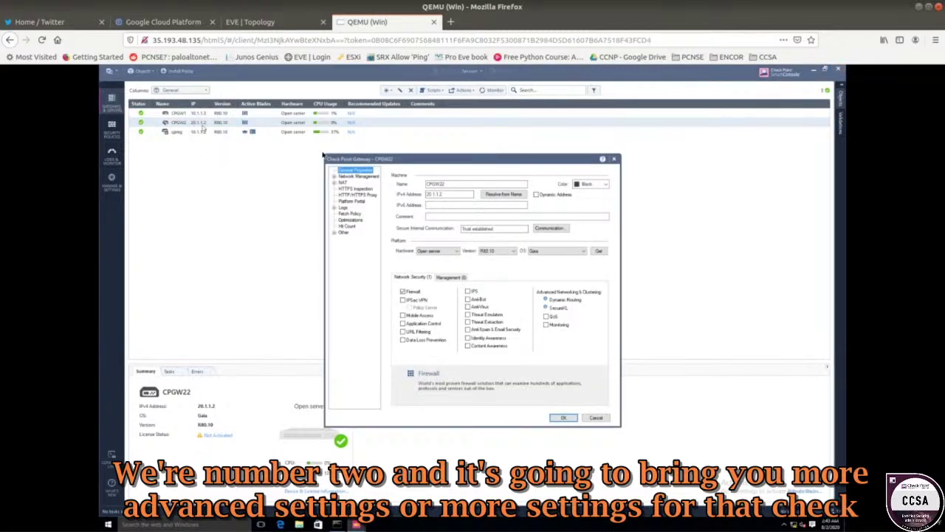
pyautogui.moveTo(405, 148); pyautogui.dragTo(383, 133)
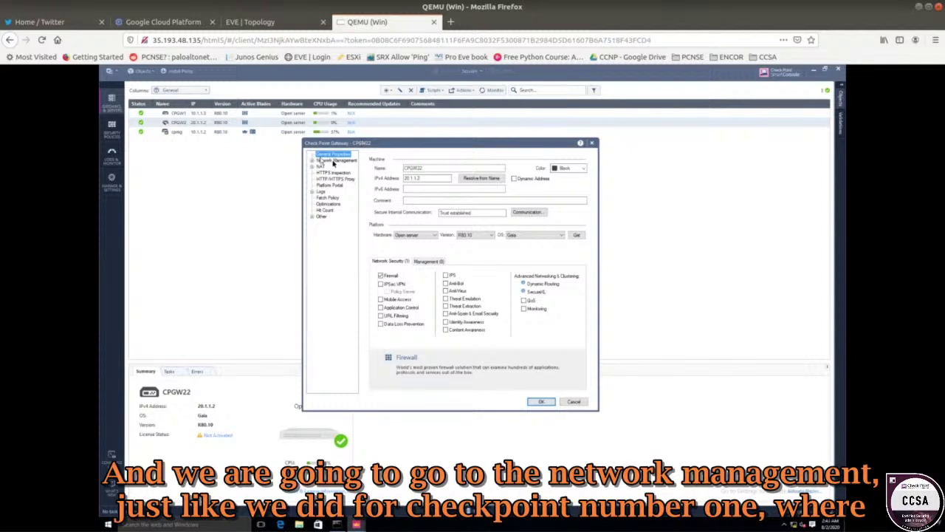
pyautogui.click(334, 161)
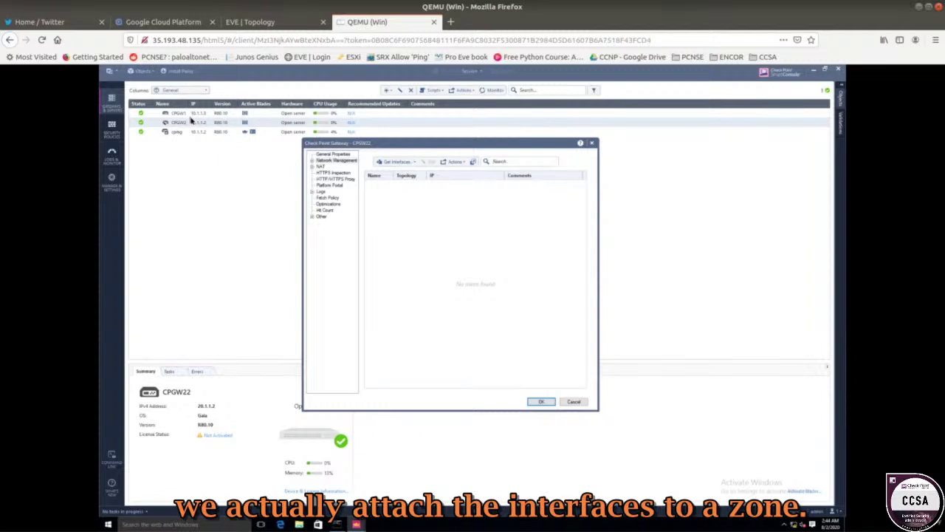
pyautogui.click(401, 166)
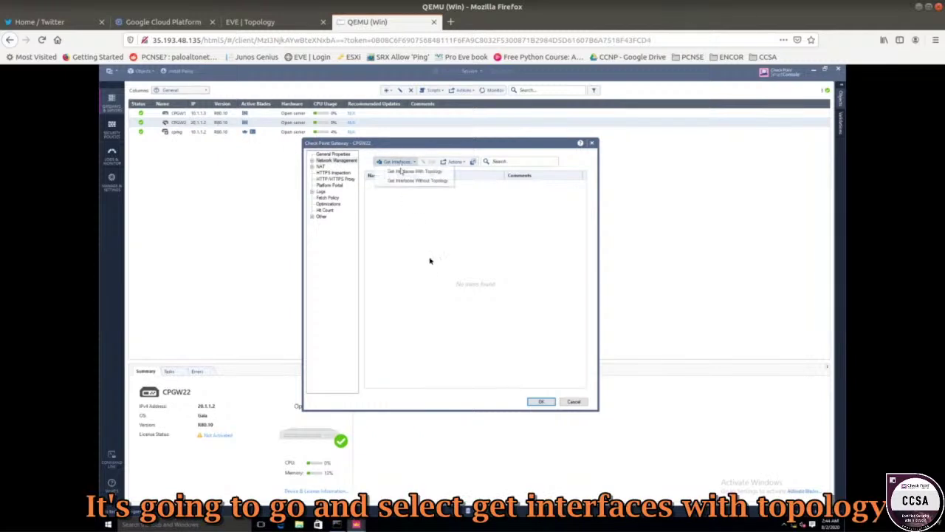
pyautogui.click(416, 172)
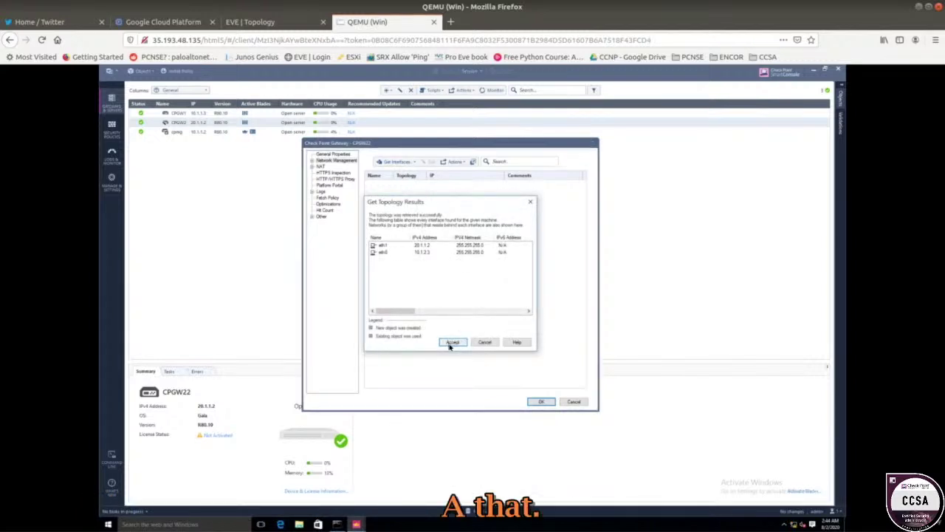
pyautogui.click(452, 342)
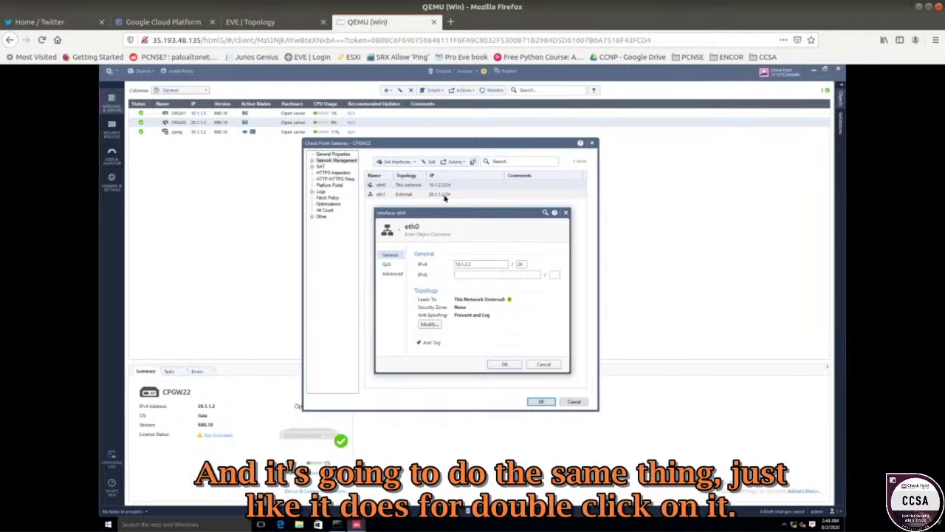
# - Place CPGW22's eth0 interface (10.1.2.3/24) in the inside security zone
pyautogui.click(430, 325)
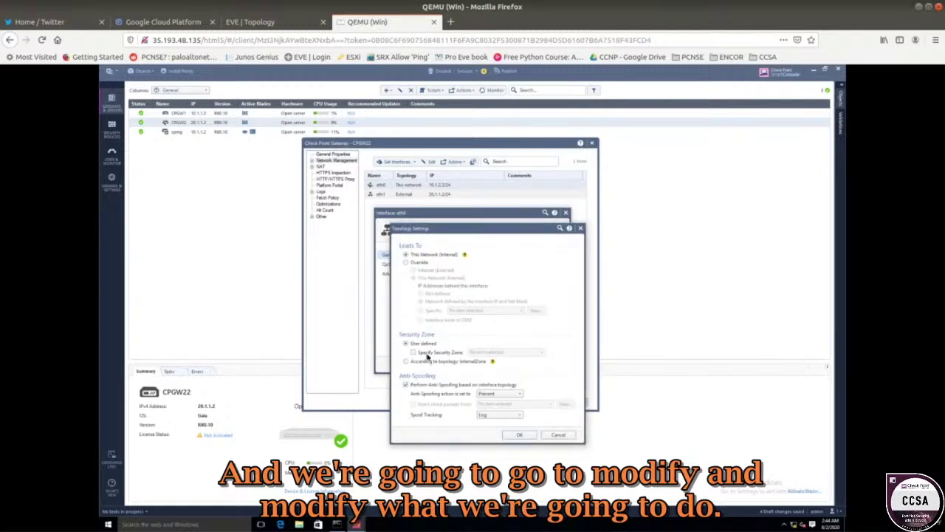
pyautogui.click(426, 355)
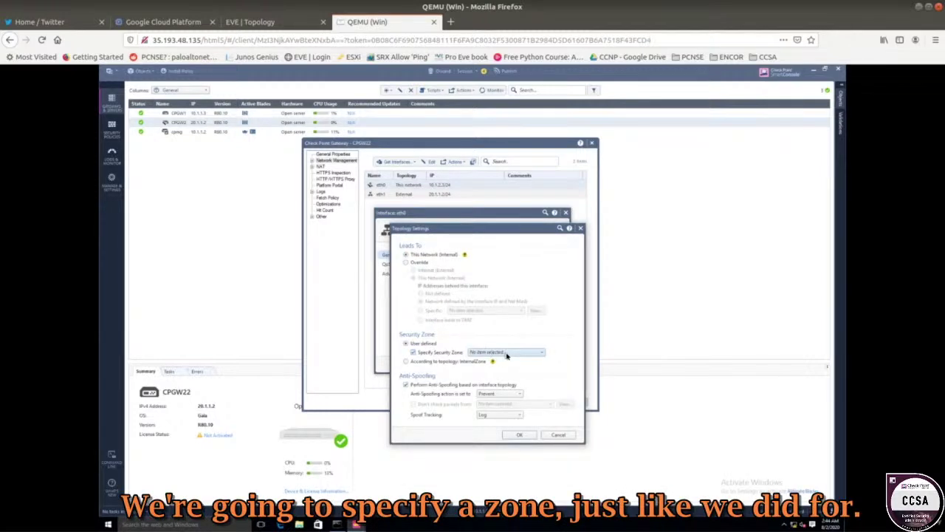
pyautogui.click(507, 354)
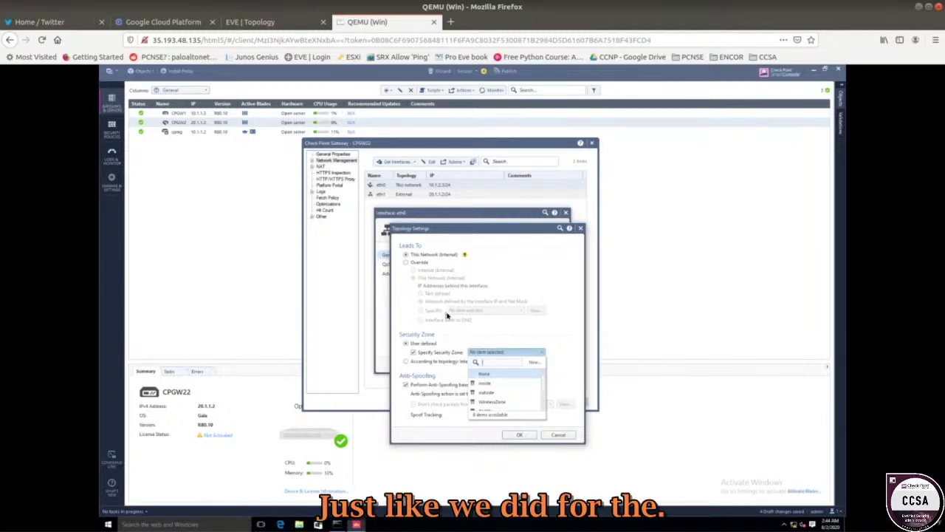
pyautogui.click(497, 384)
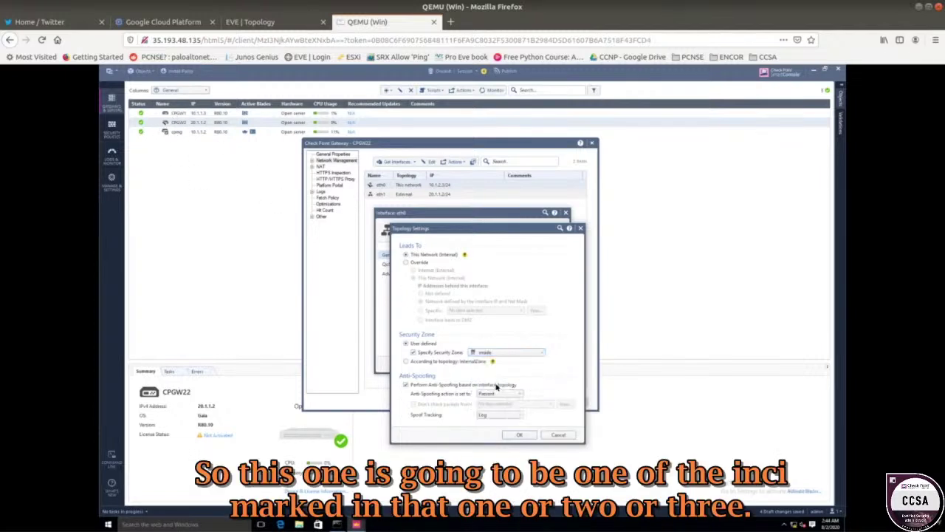
pyautogui.click(515, 437)
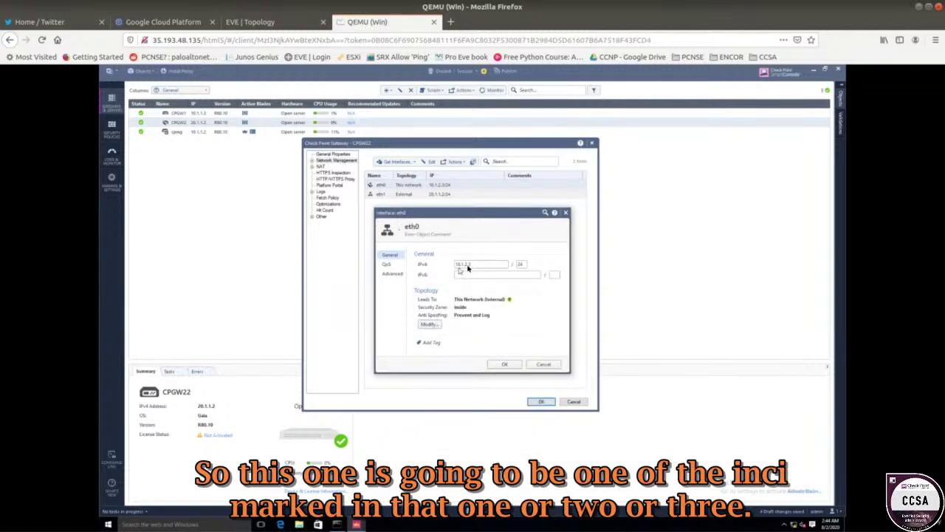
pyautogui.click(504, 363)
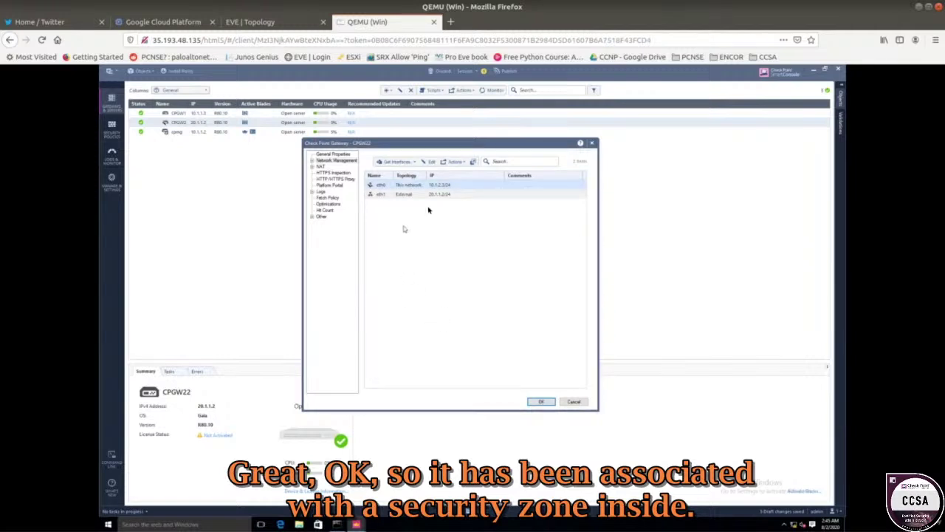
pyautogui.doubleClick(385, 194)
# - Check the EVE-NG topology diagram for CPGW2's eth1 address 20.1.1.2 in the Outside area
pyautogui.click(258, 22)
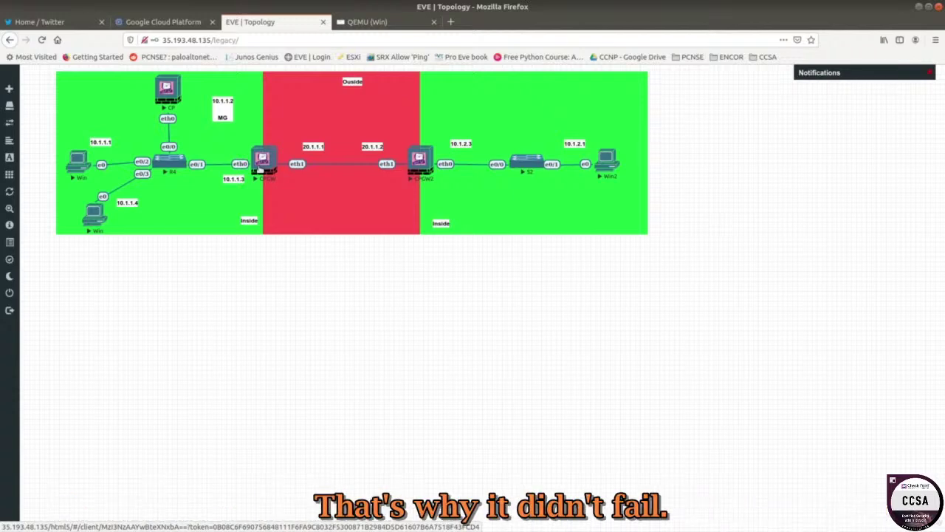
# - Assign eth1 (20.1.1.2) to the outside security zone and save the CPGW22 gateway
pyautogui.click(367, 22)
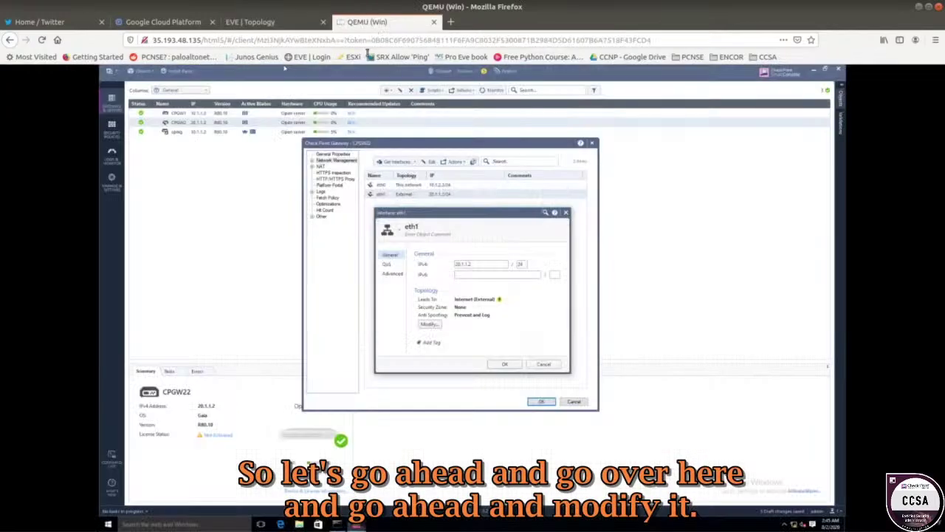
pyautogui.click(431, 325)
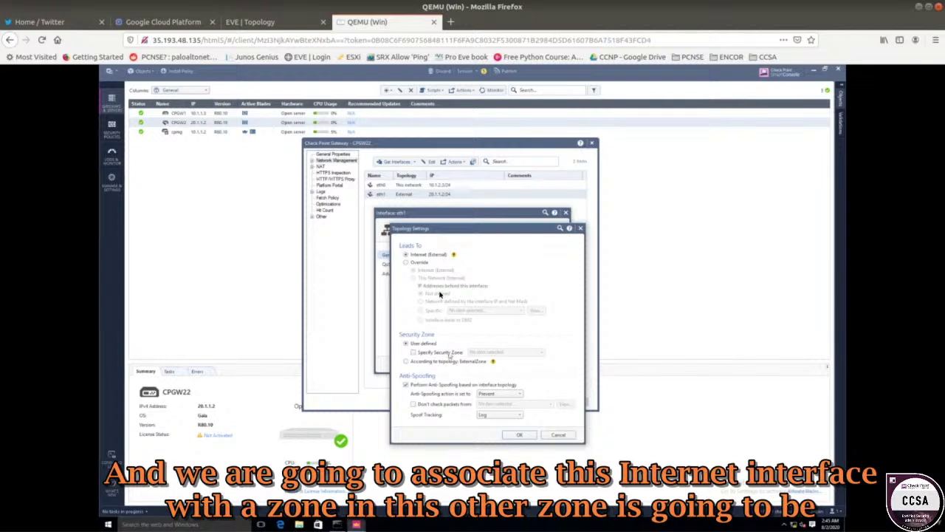
pyautogui.click(455, 355)
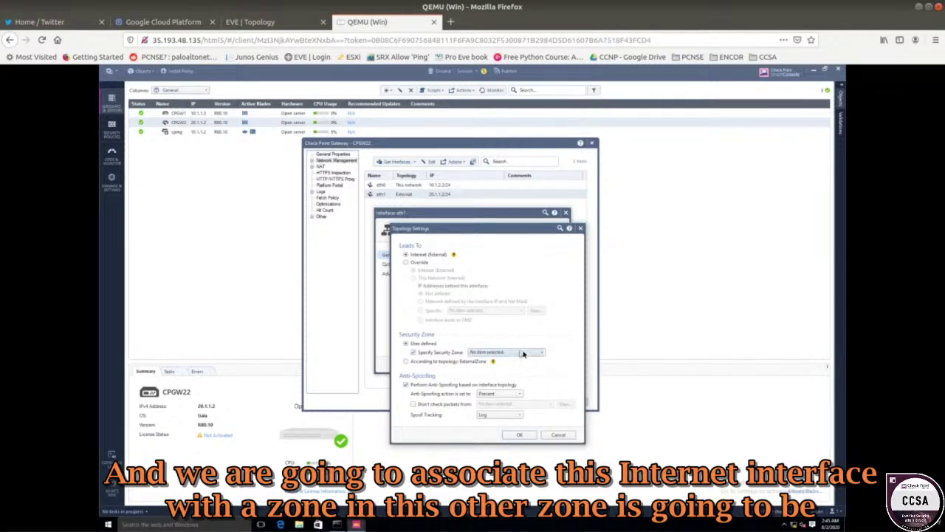
pyautogui.click(523, 354)
pyautogui.click(485, 386)
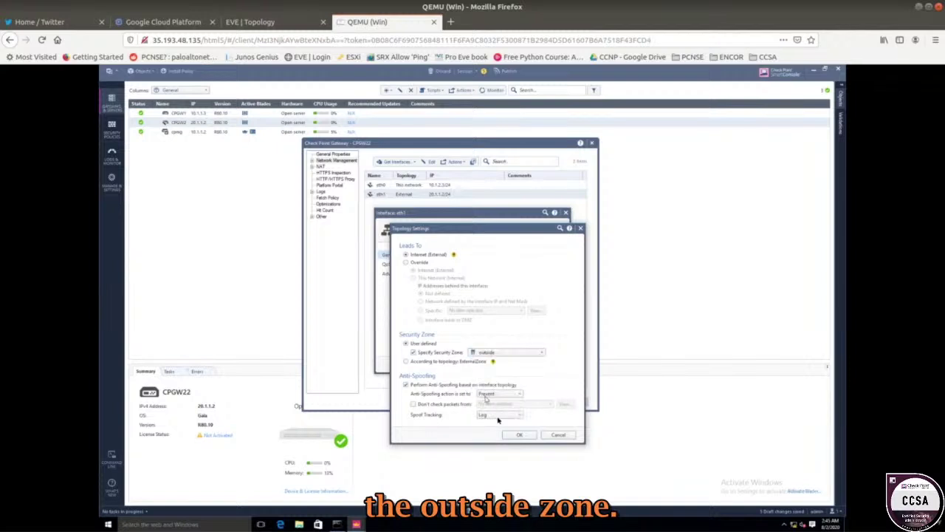
pyautogui.click(515, 434)
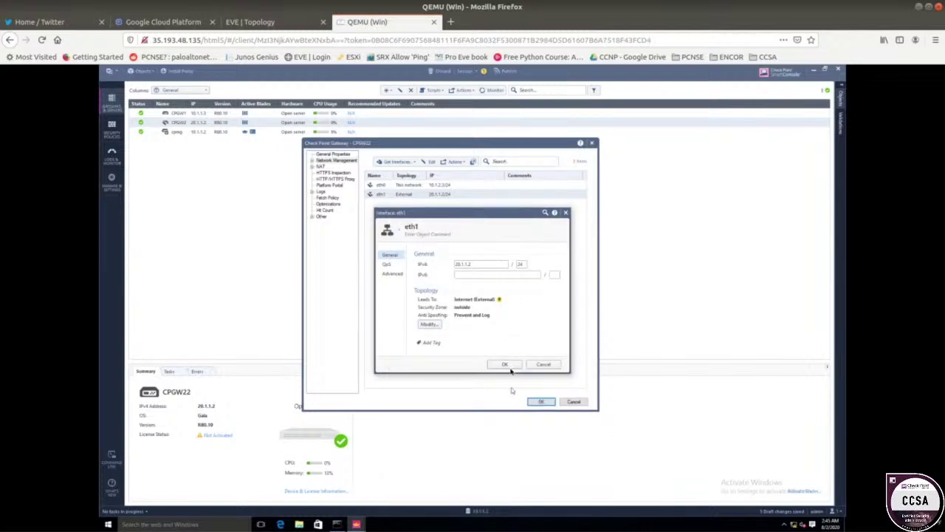
pyautogui.click(507, 364)
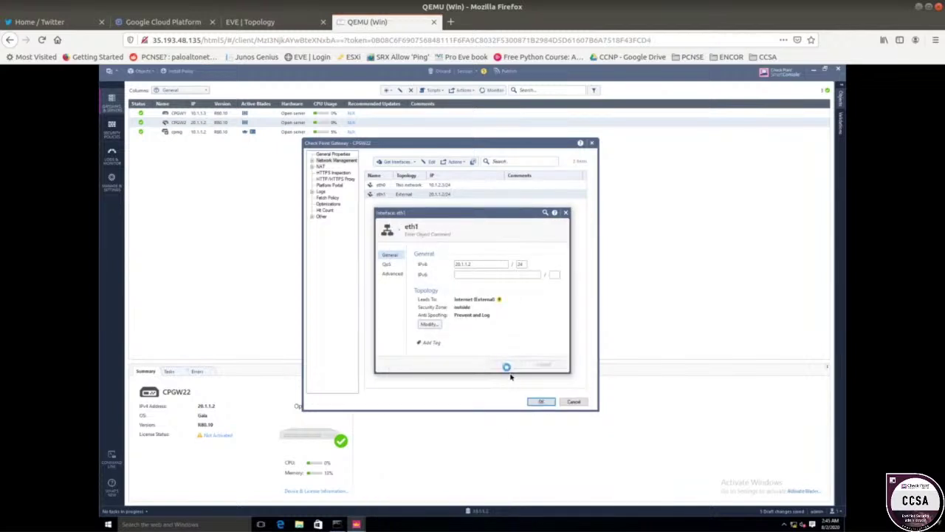
pyautogui.click(538, 403)
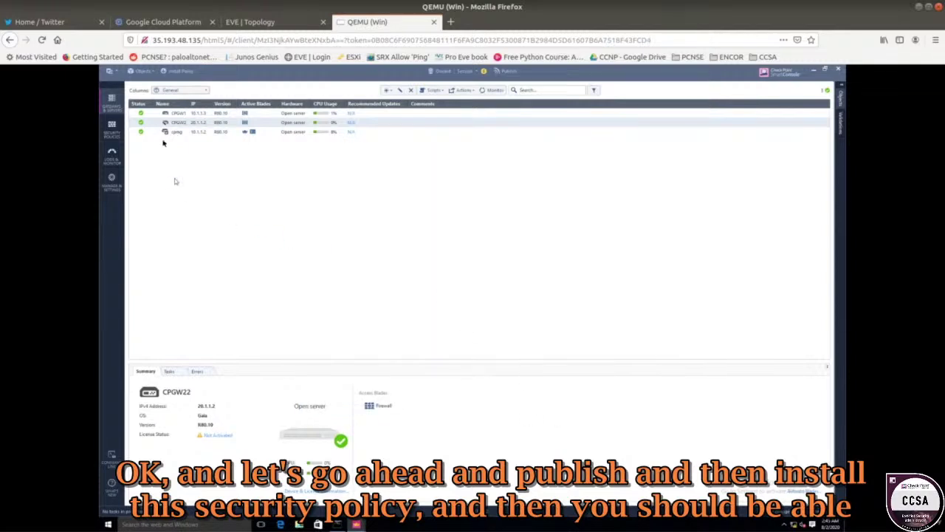
# - Publish the pending changes, install the Standard policy on both gateways, and close Recent Tasks
pyautogui.click(178, 71)
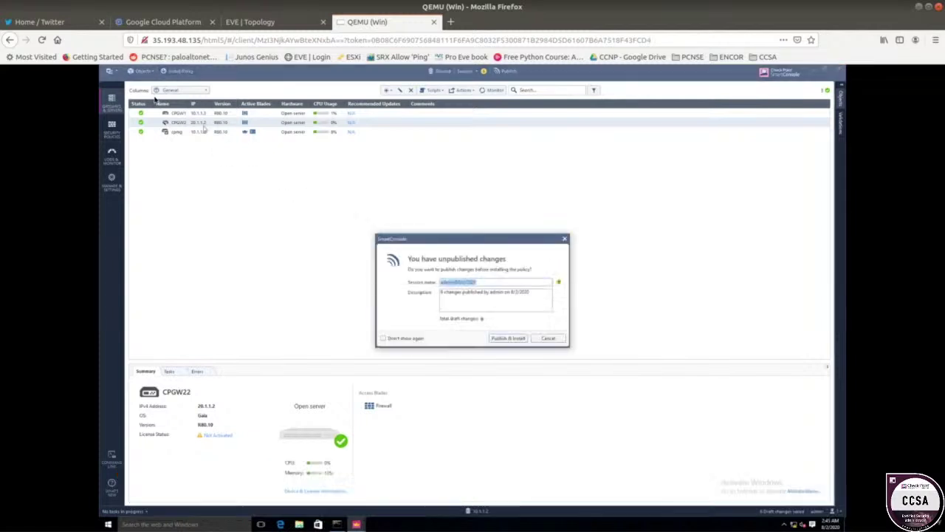
pyautogui.click(509, 338)
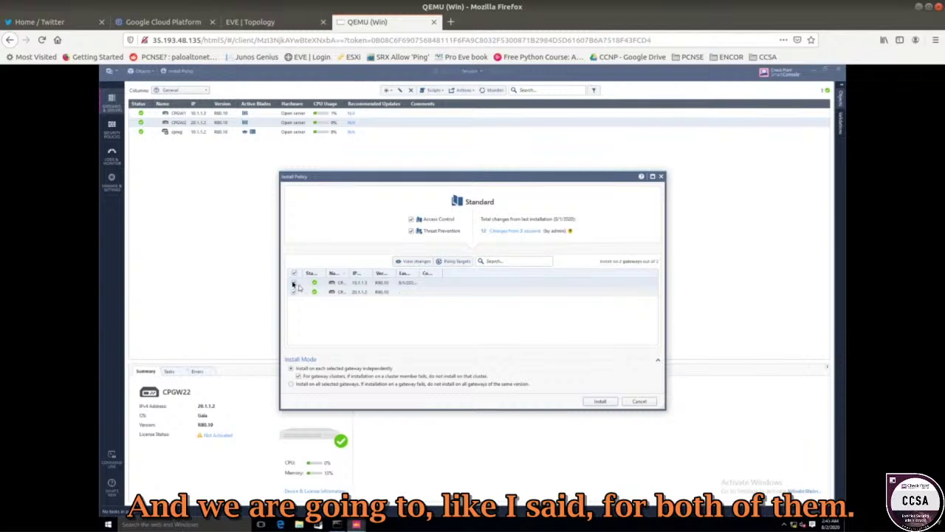
pyautogui.click(601, 401)
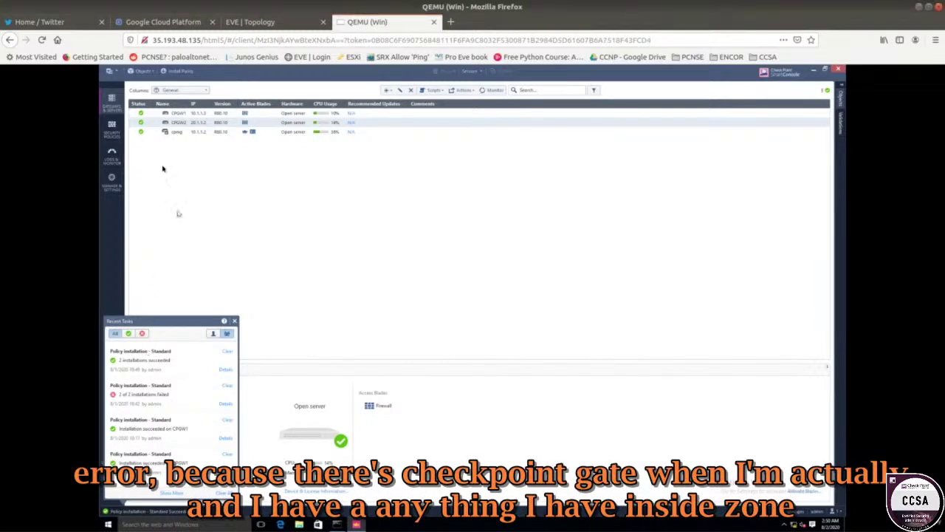
pyautogui.click(175, 123)
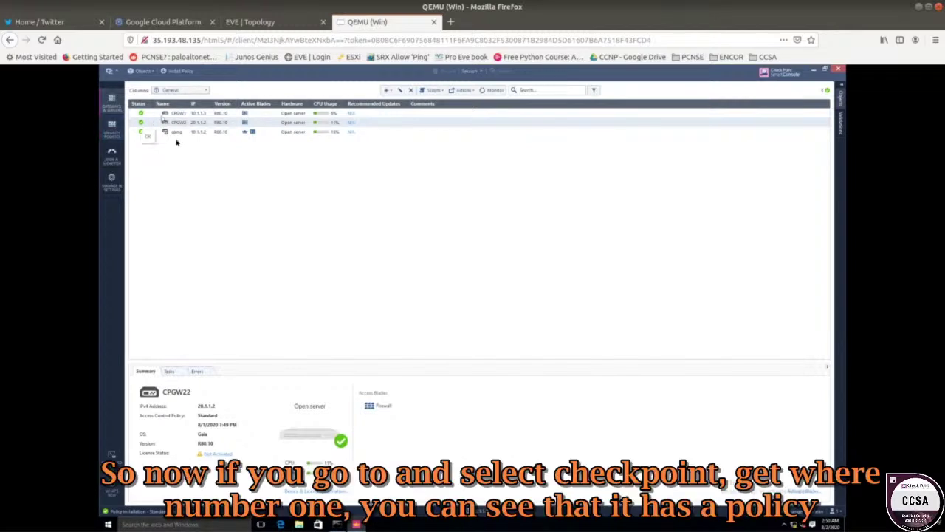
# - Confirm CPGW1 and CPGW22 both show Standard as their access policy, then view the Standard rulebase
pyautogui.click(179, 115)
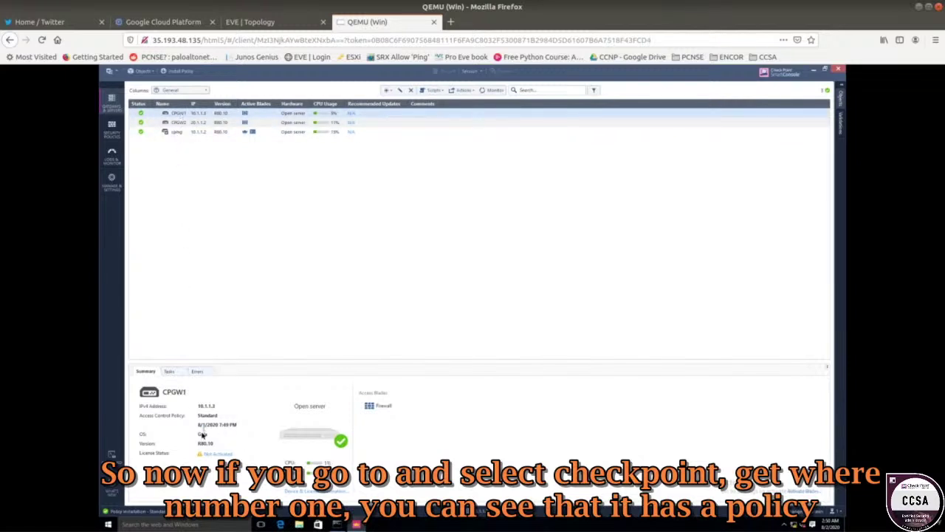
pyautogui.click(171, 123)
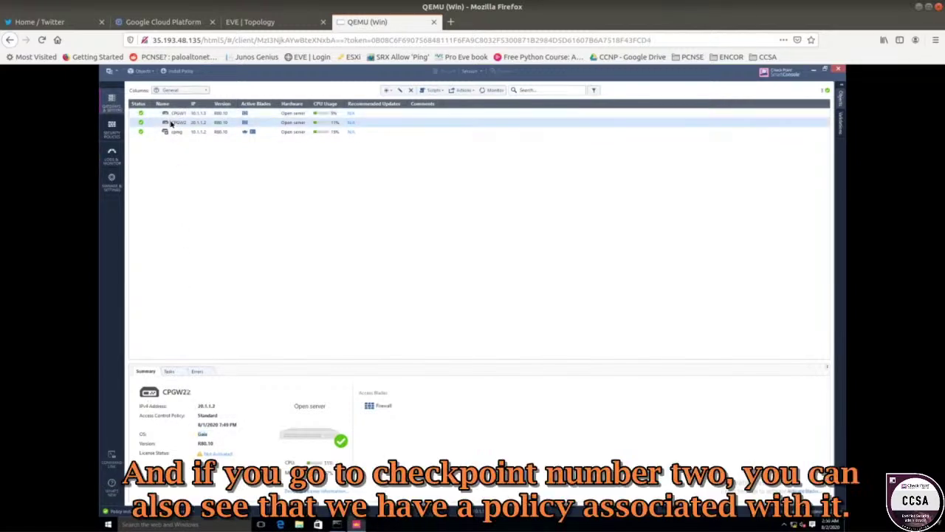
pyautogui.doubleClick(207, 443)
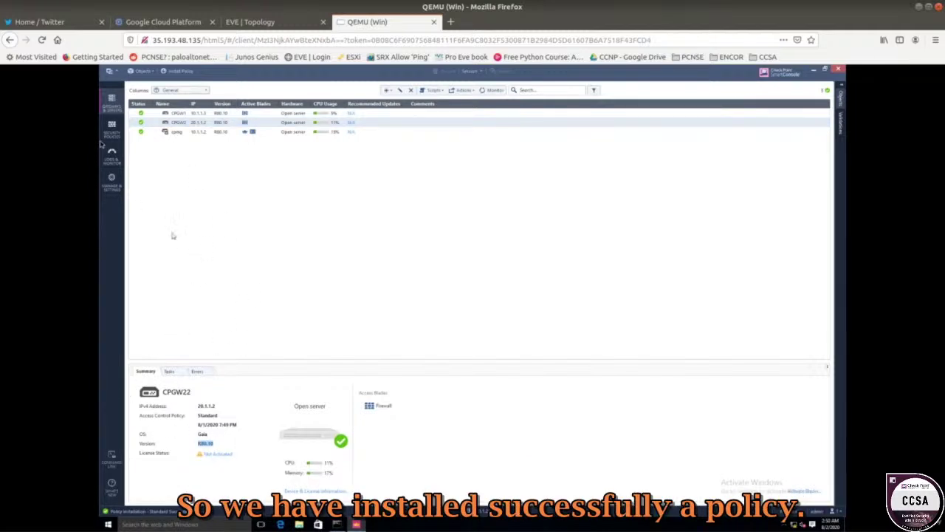
pyautogui.click(112, 126)
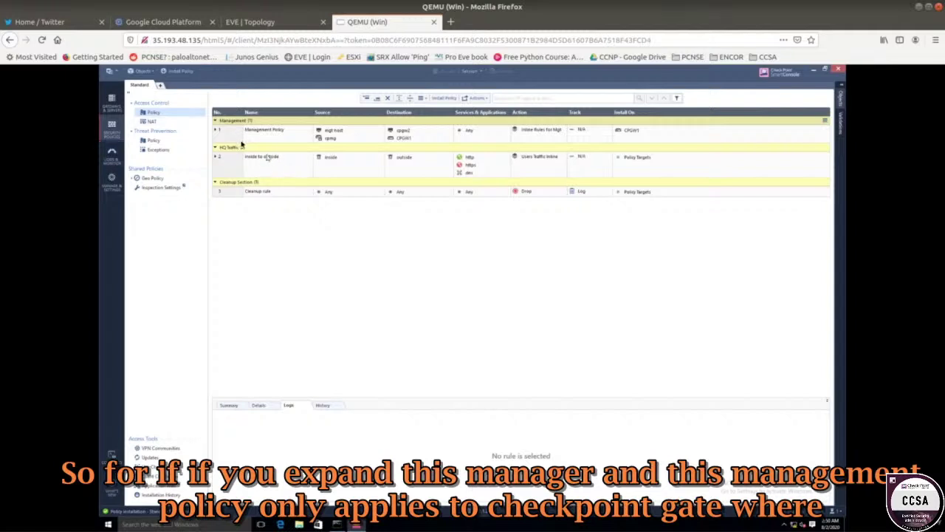
pyautogui.click(216, 131)
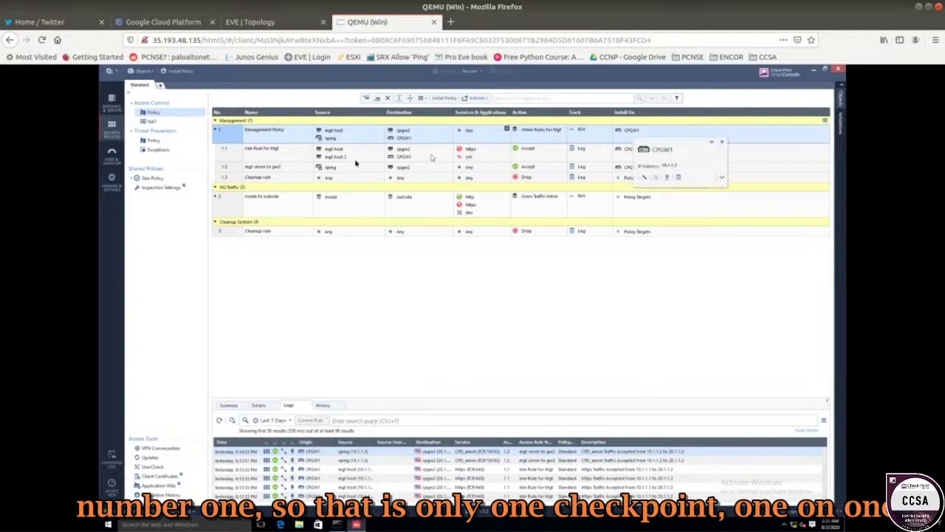
pyautogui.click(234, 201)
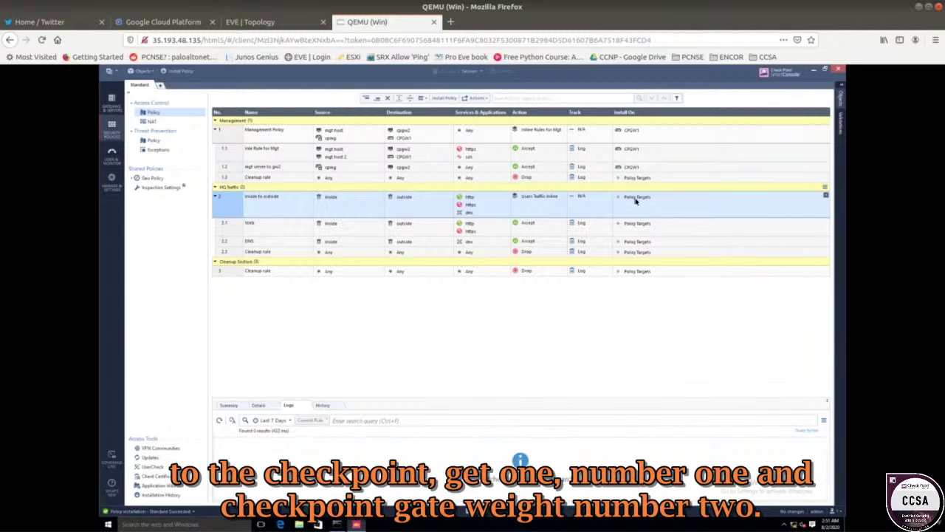
pyautogui.moveTo(635, 201)
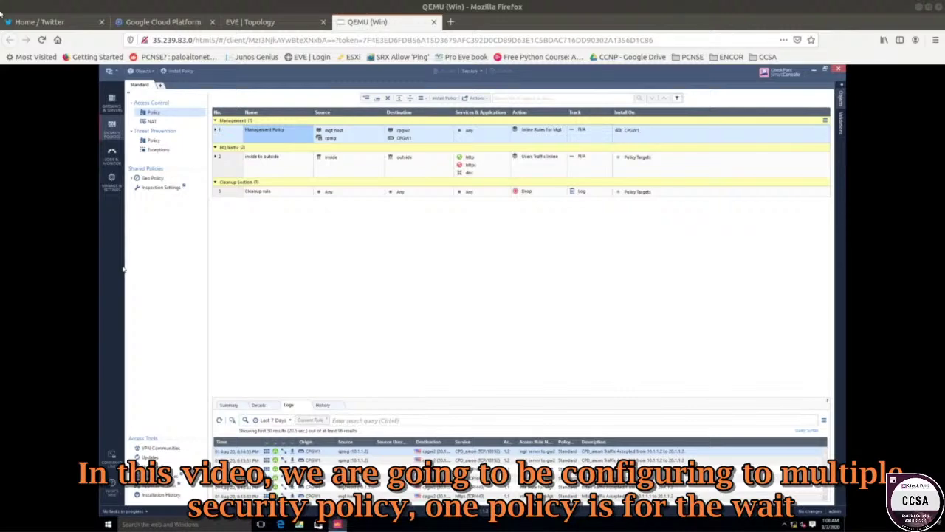
# - Nudge the CPGW node slightly right in the EVE-NG topology and return to SmartConsole
pyautogui.click(250, 22)
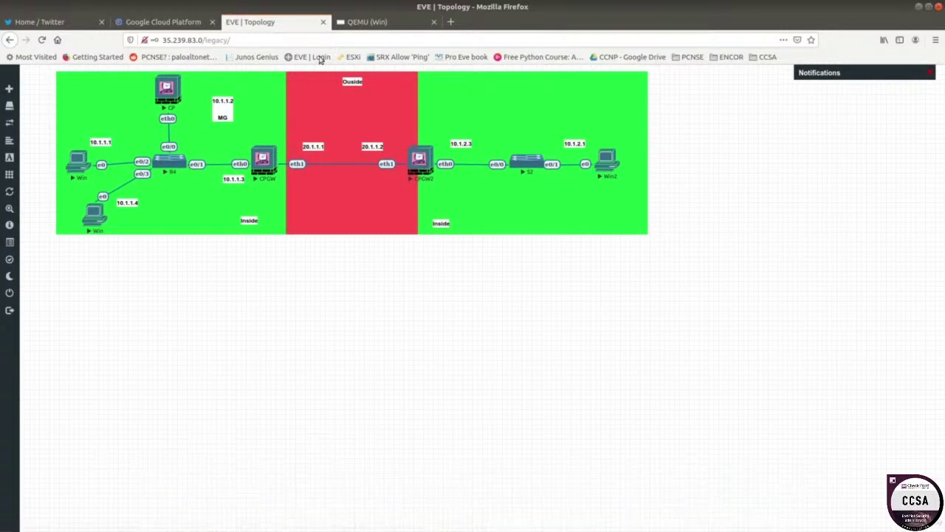
pyautogui.moveTo(271, 160); pyautogui.dragTo(290, 160)
pyautogui.click(358, 23)
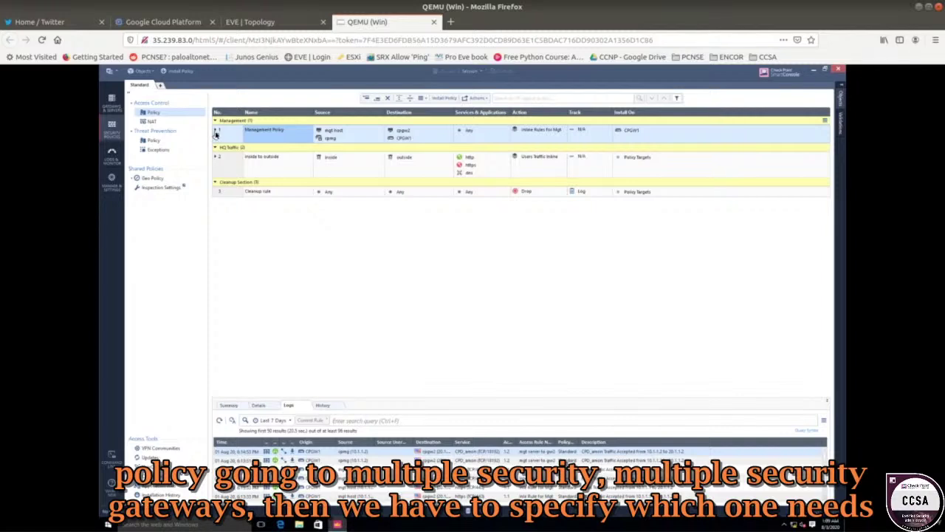
# - Expand rule 1 Management Policy to show inline rules 1.1–1.3 installed on CPGW1
pyautogui.click(215, 134)
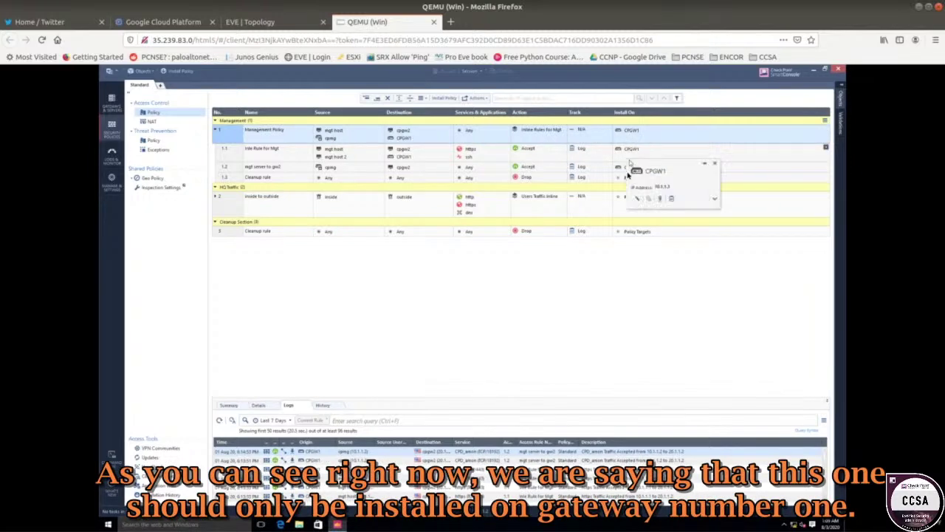
pyautogui.moveTo(632, 182)
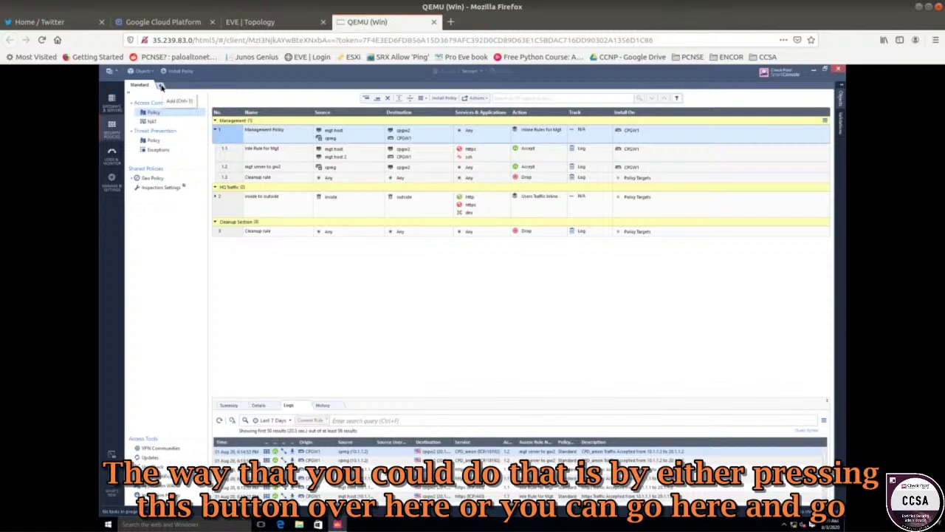
# - Open Manage policies and layers from the main Menu to list the Standard policy package
pyautogui.click(112, 72)
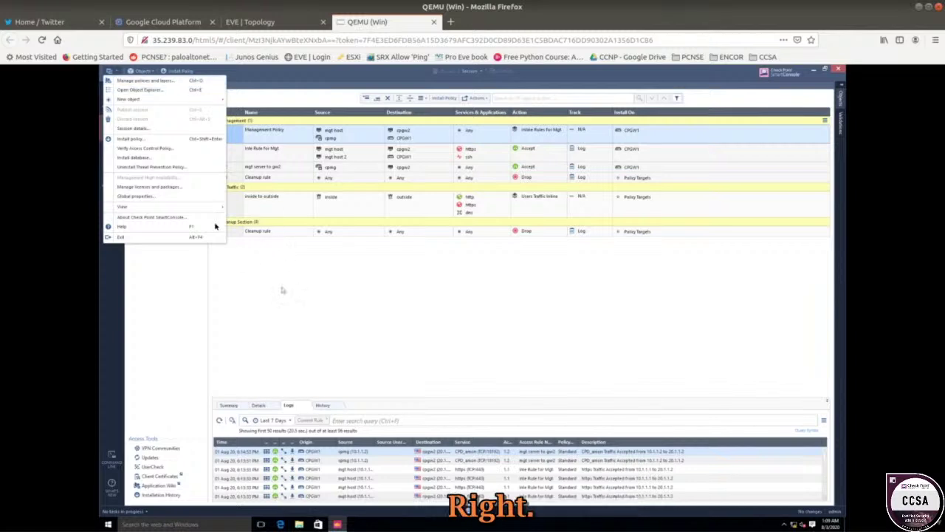
pyautogui.click(336, 309)
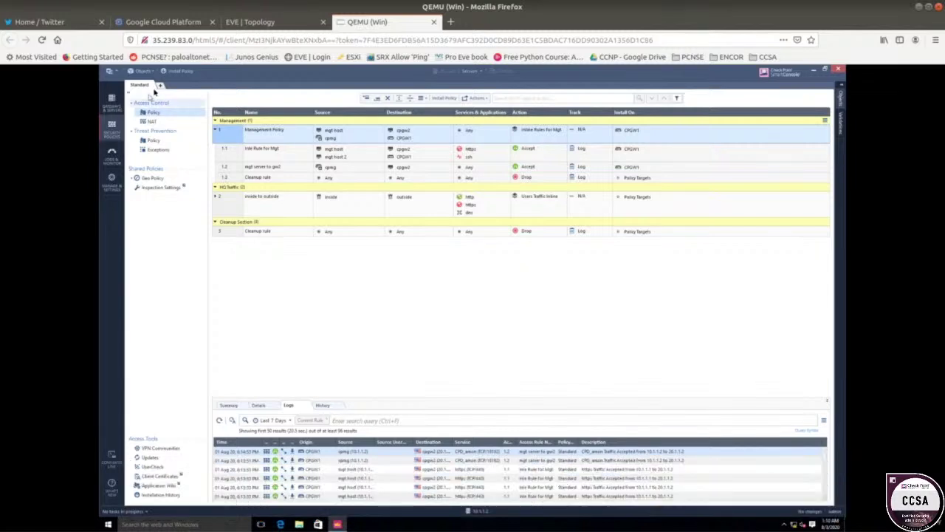
pyautogui.click(111, 74)
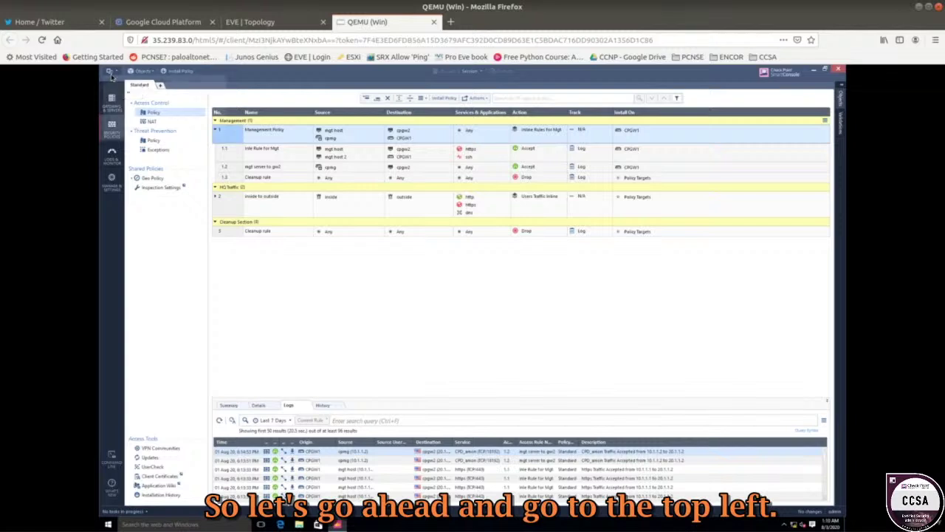
pyautogui.click(157, 85)
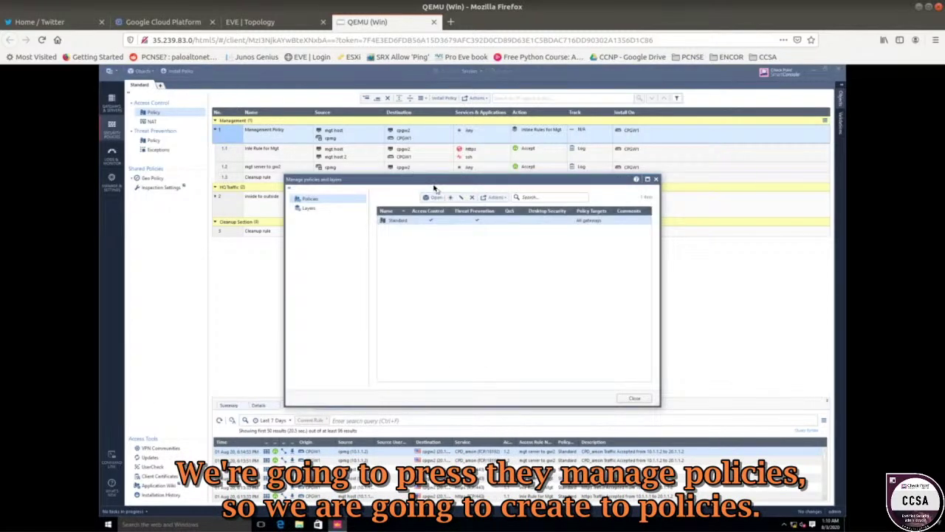
pyautogui.moveTo(426, 184); pyautogui.dragTo(307, 81)
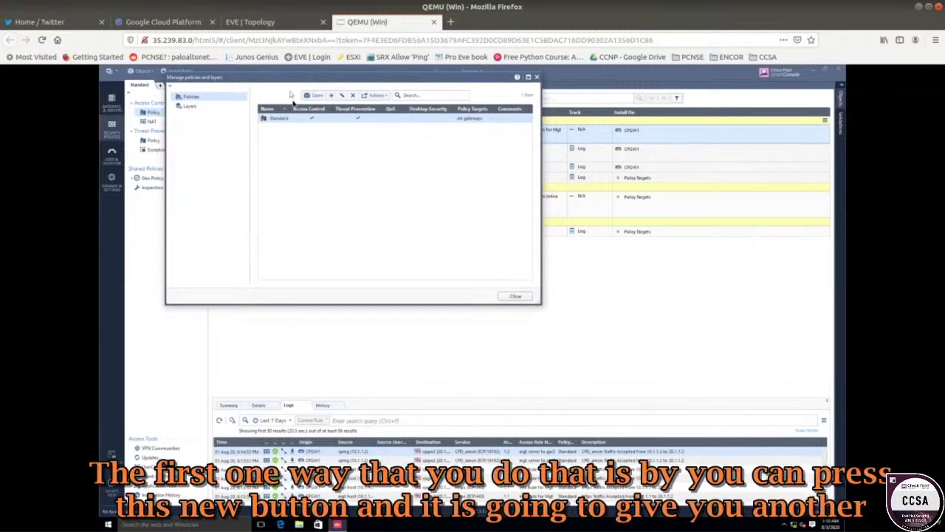
pyautogui.click(332, 99)
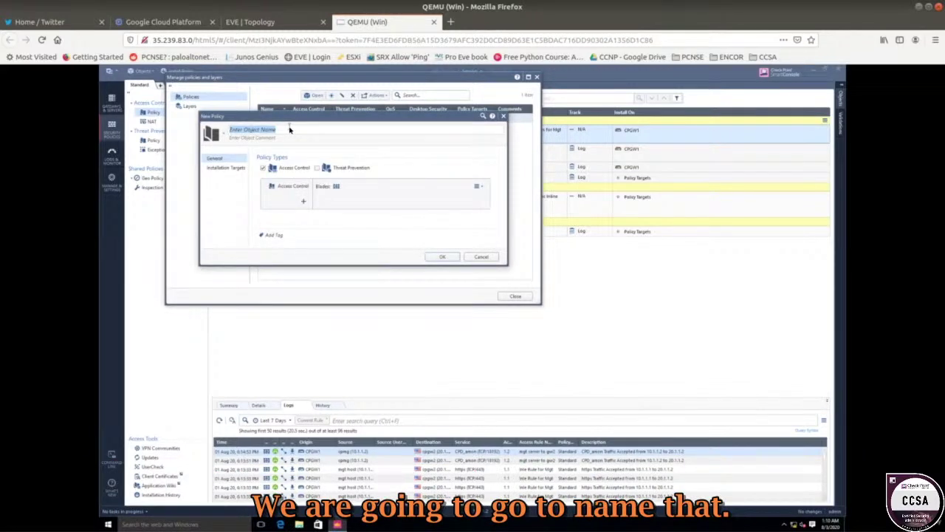
pyautogui.write('Pol')
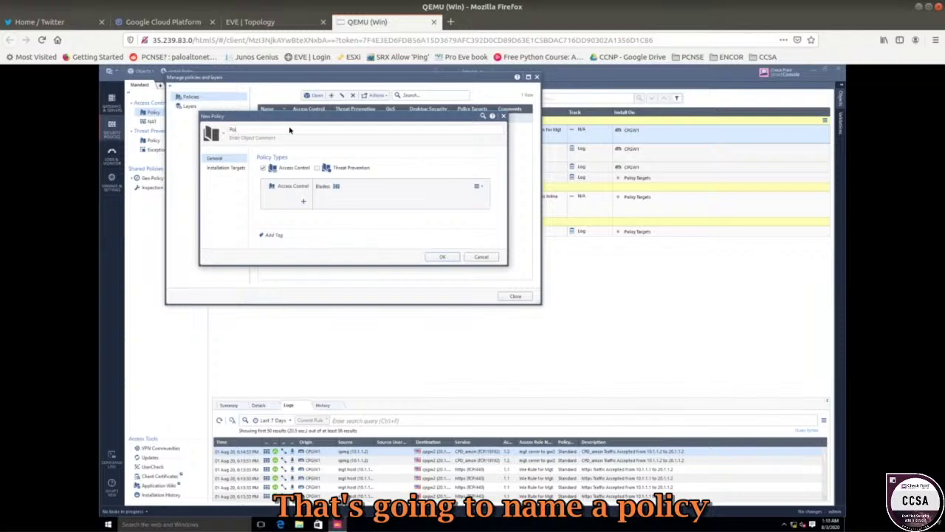
pyautogui.write('icy')
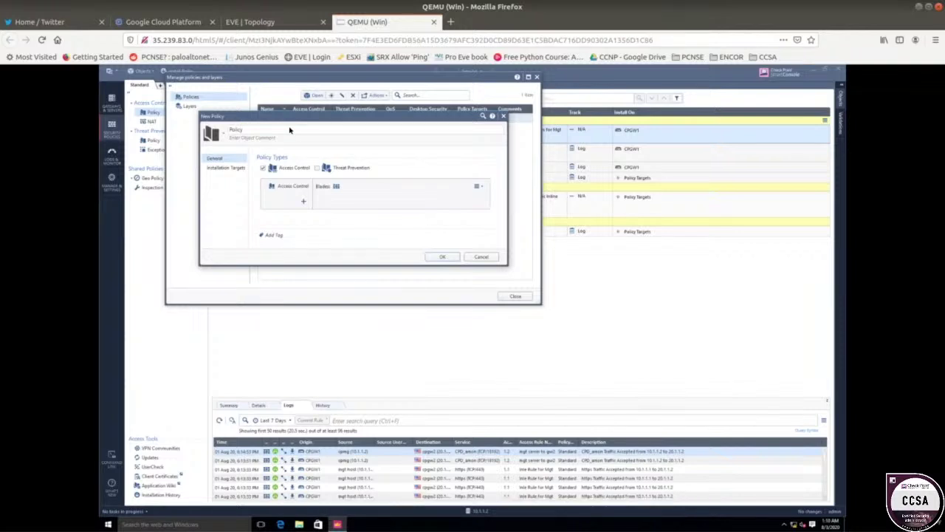
pyautogui.write('_GW')
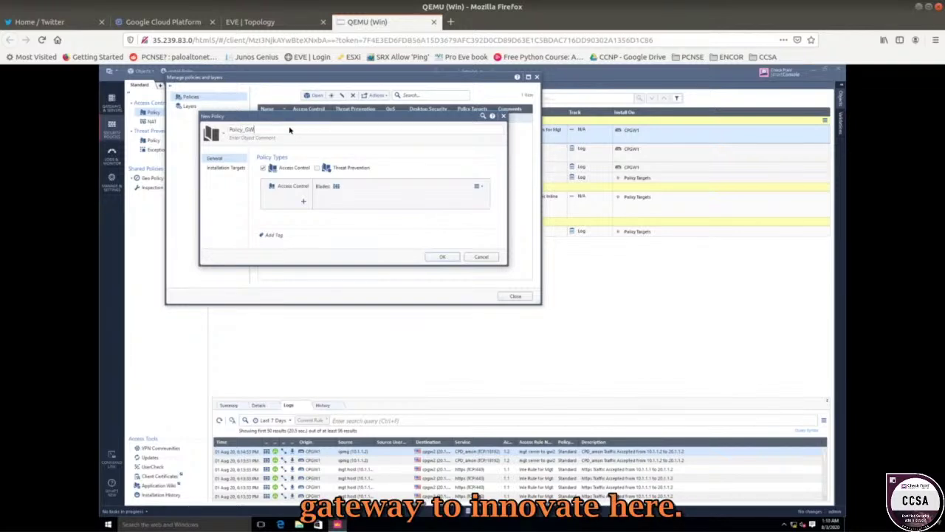
pyautogui.write('2')
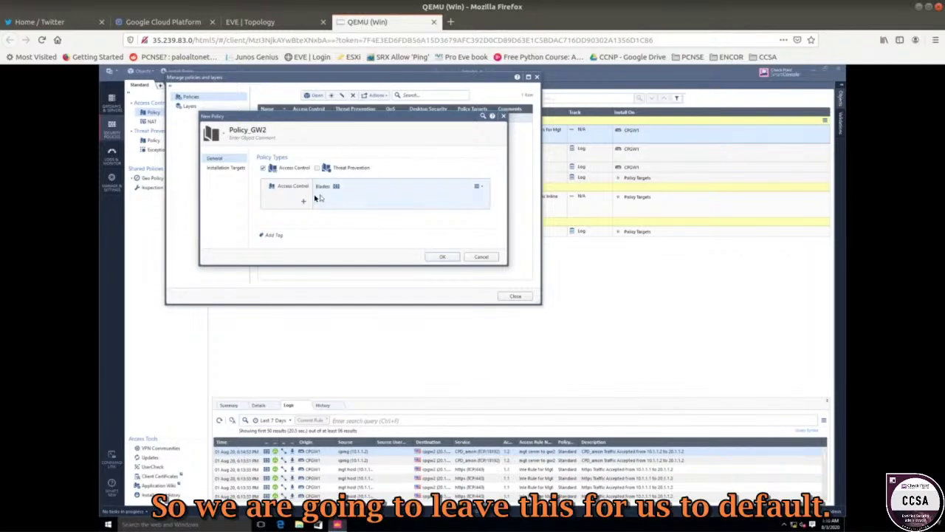
pyautogui.click(227, 168)
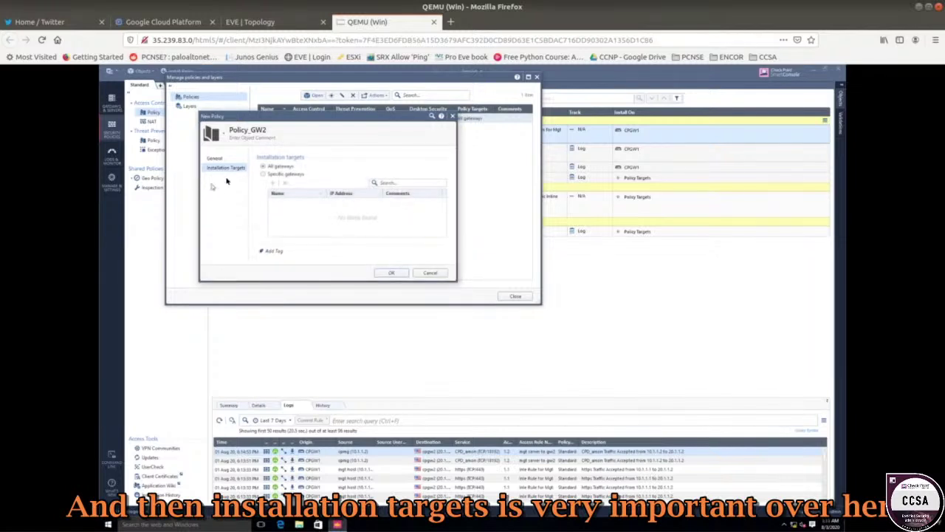
pyautogui.click(263, 174)
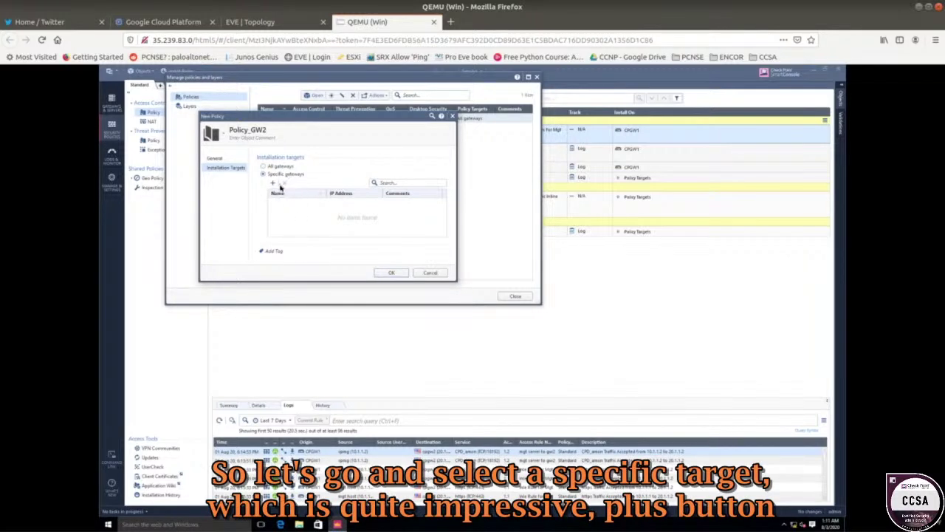
pyautogui.click(273, 184)
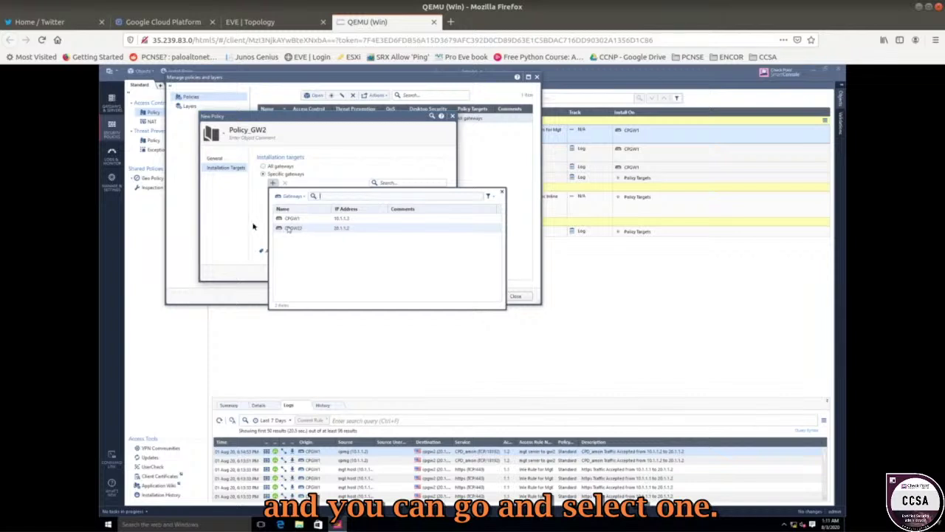
pyautogui.click(271, 183)
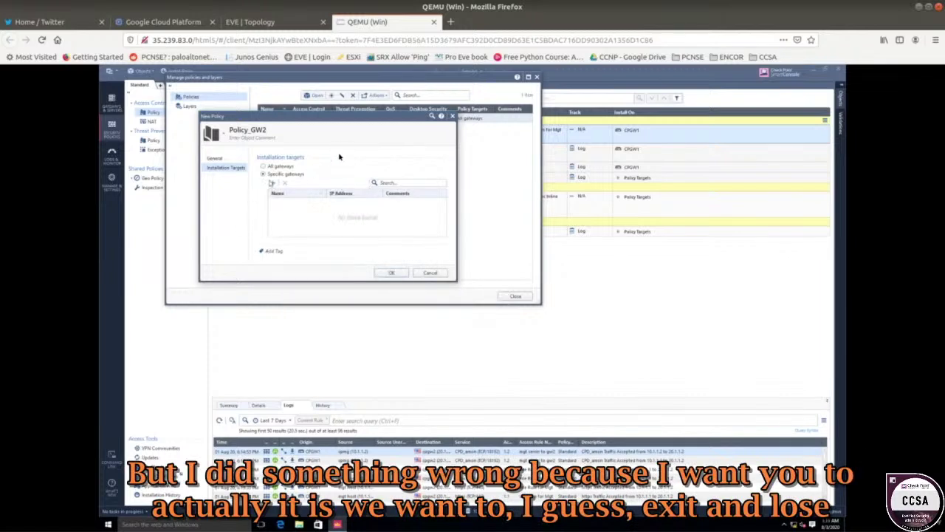
pyautogui.click(452, 115)
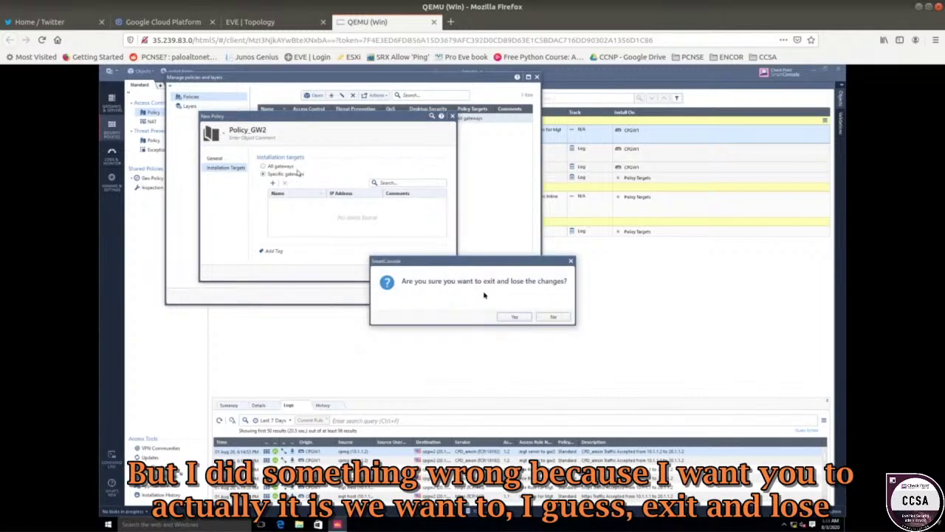
pyautogui.click(518, 316)
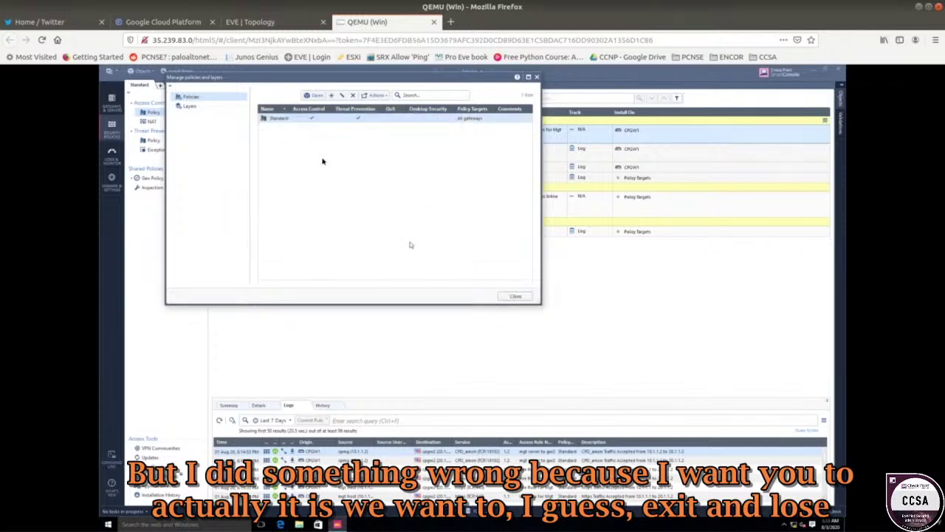
# - Clone the Standard policy package under the new name Policy_GW
pyautogui.rightClick(272, 120)
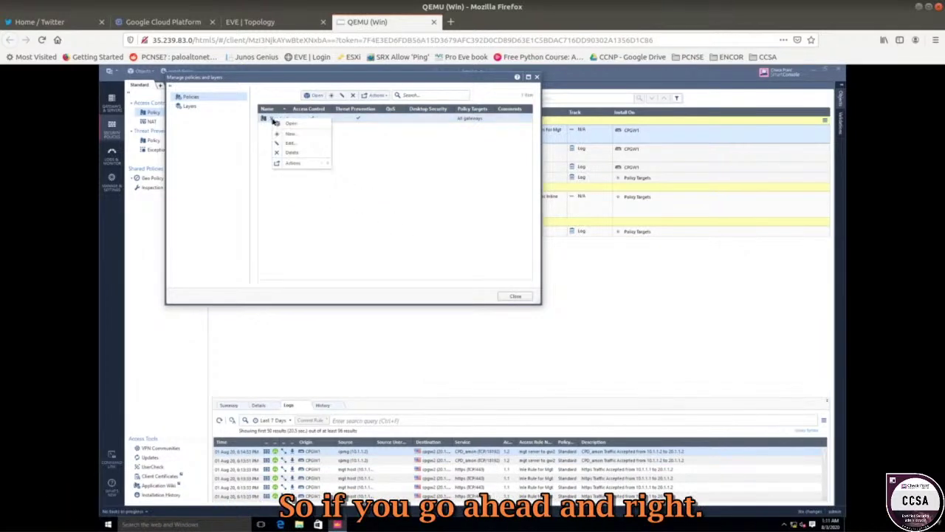
pyautogui.moveTo(316, 167)
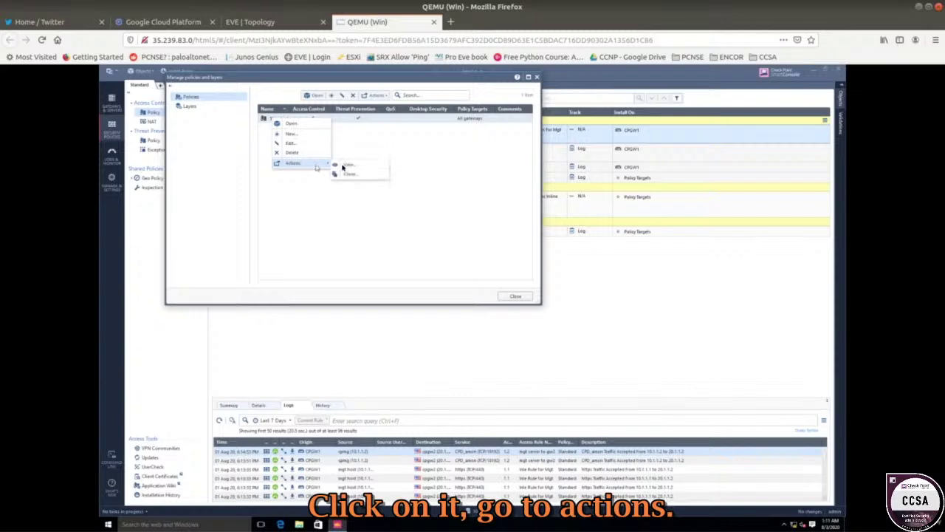
pyautogui.click(355, 175)
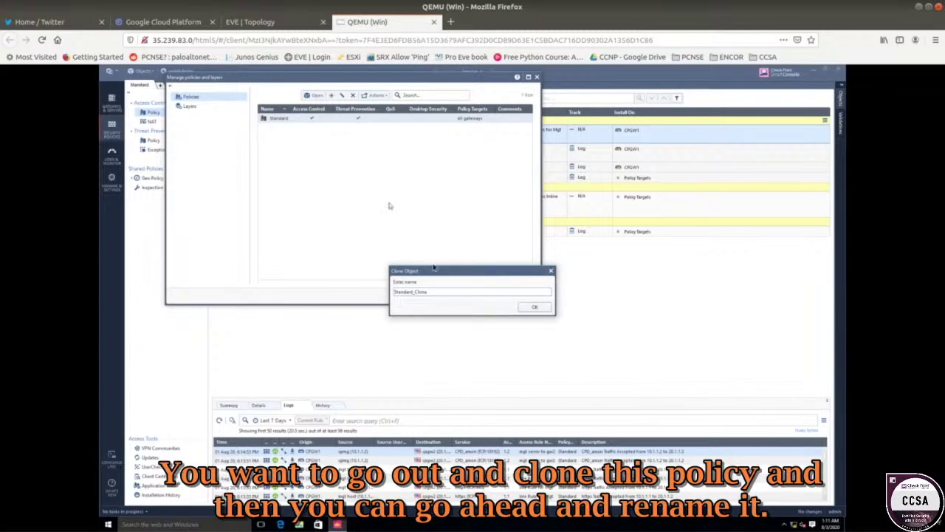
pyautogui.moveTo(438, 293); pyautogui.dragTo(363, 287)
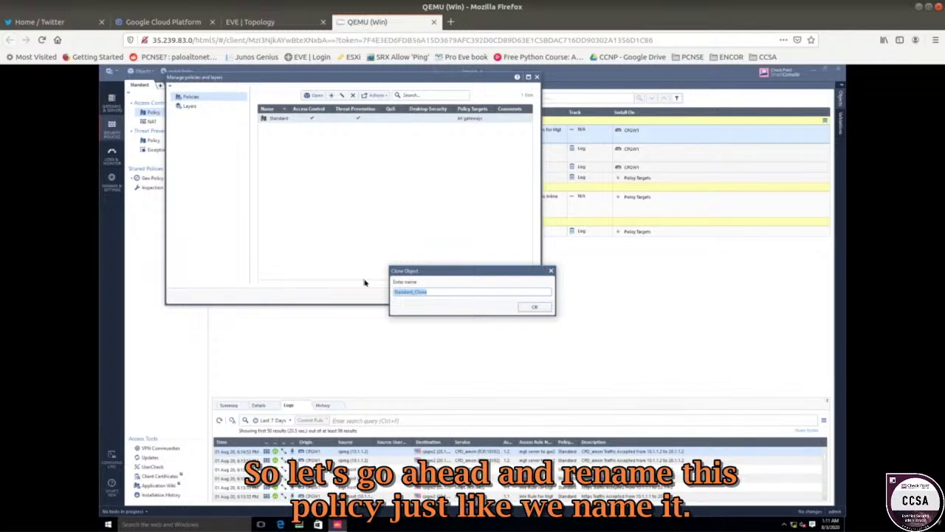
pyautogui.write('Pol')
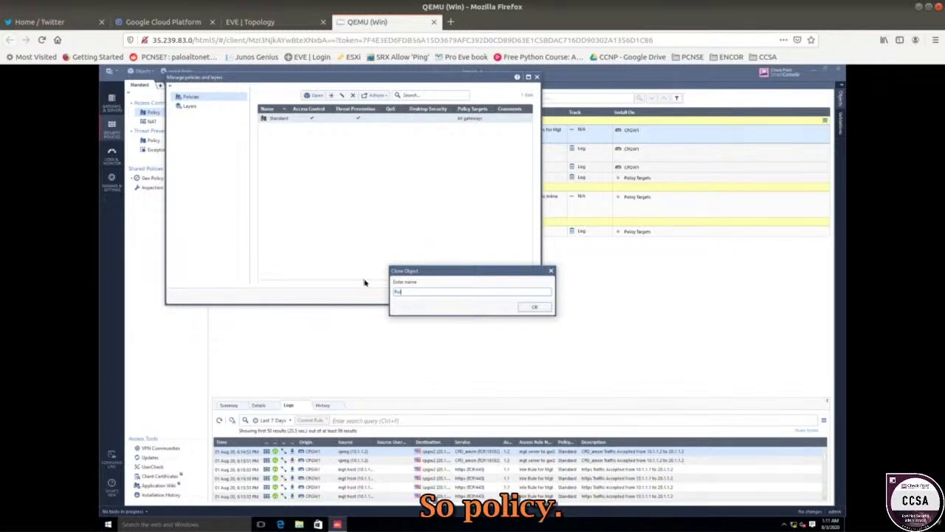
pyautogui.write('icy')
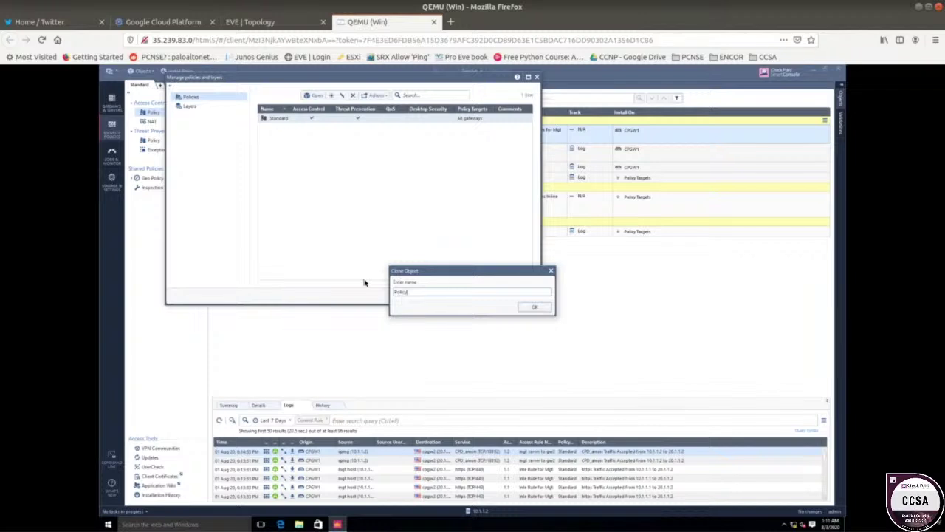
pyautogui.write('_GW')
pyautogui.press('Return')
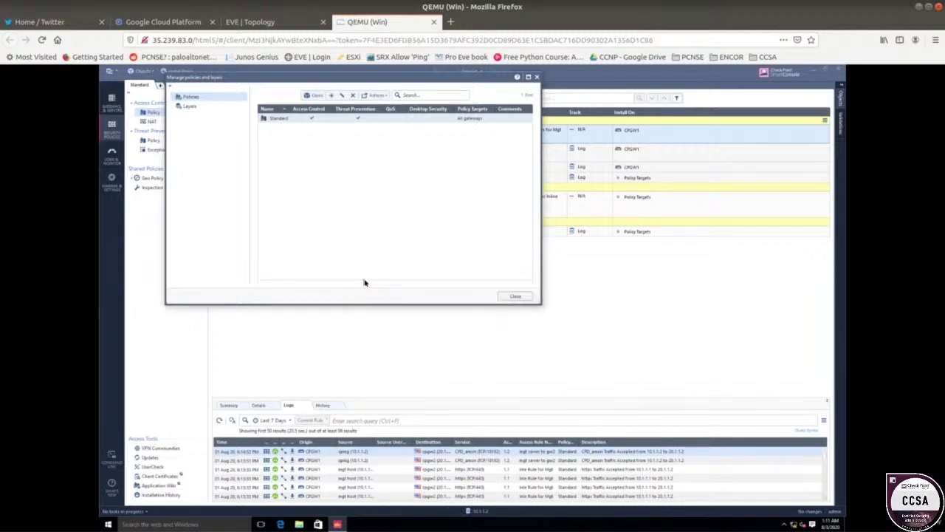
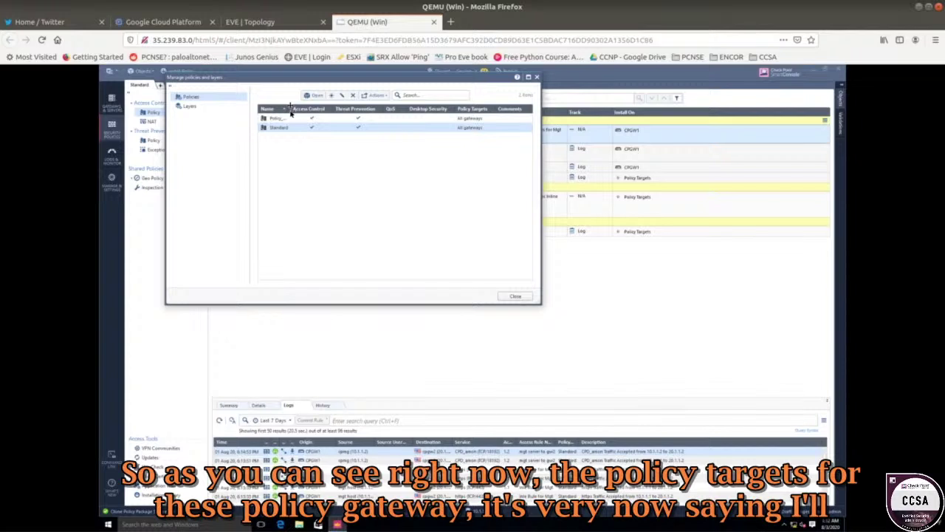
# - Edit Policy_GW2 so its installation target is only the specific gateway CPGW2
pyautogui.moveTo(293, 111); pyautogui.dragTo(314, 111)
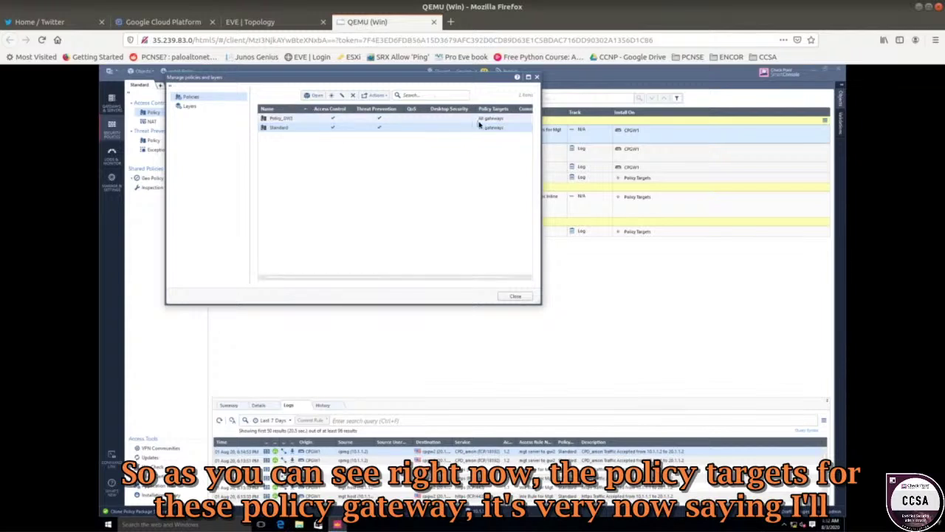
pyautogui.click(279, 119)
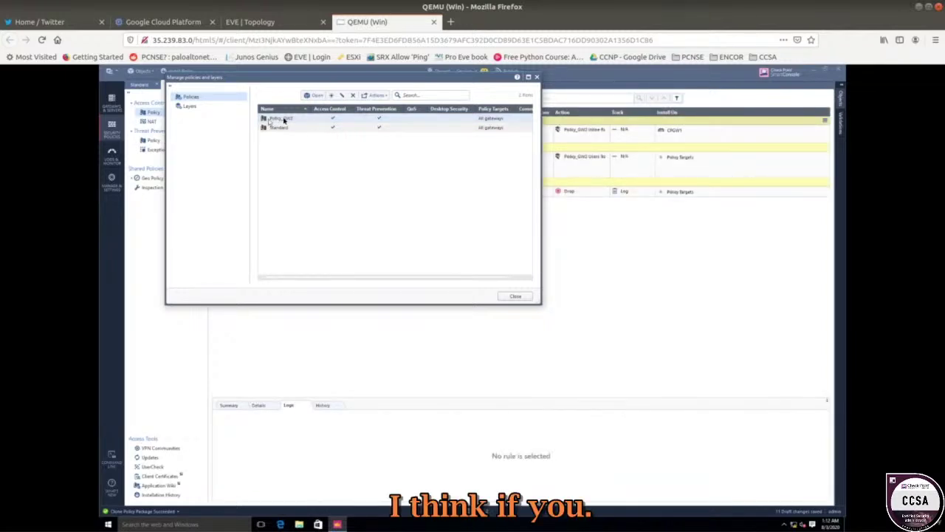
pyautogui.rightClick(284, 121)
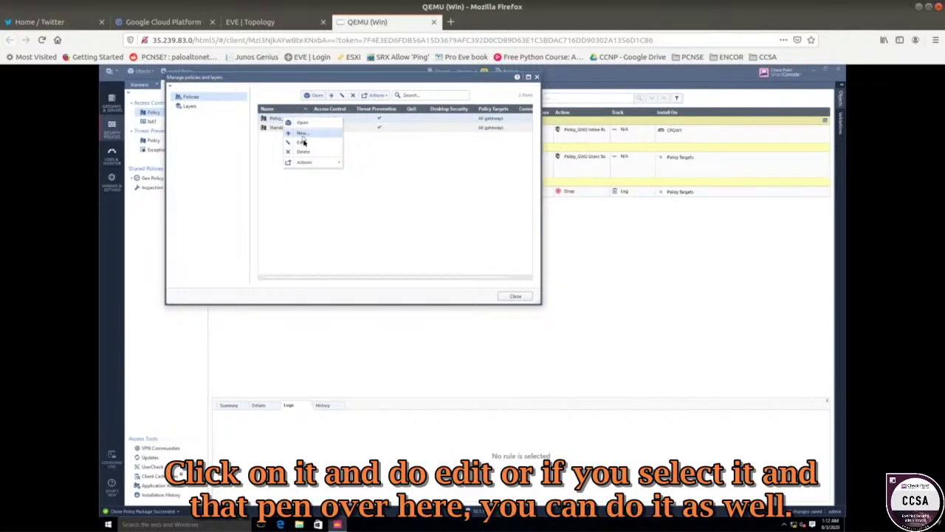
pyautogui.click(301, 141)
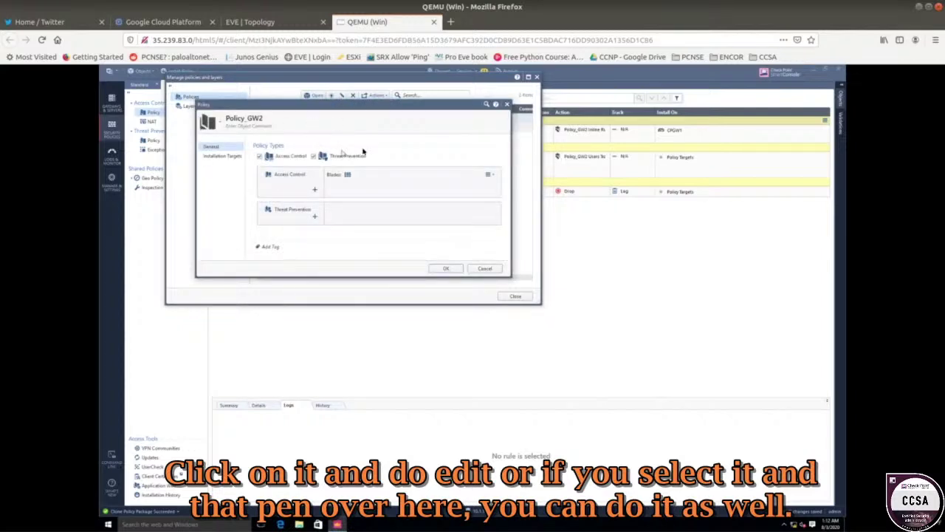
pyautogui.click(228, 157)
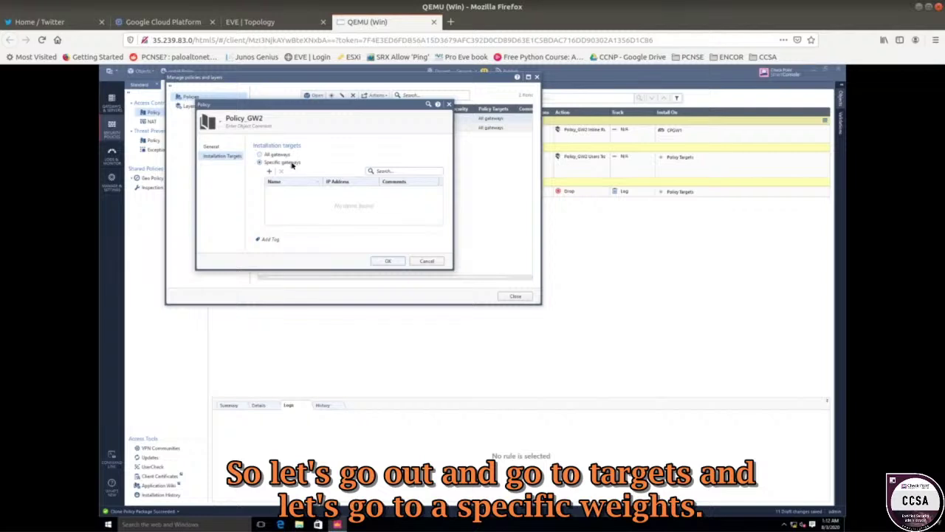
pyautogui.click(270, 171)
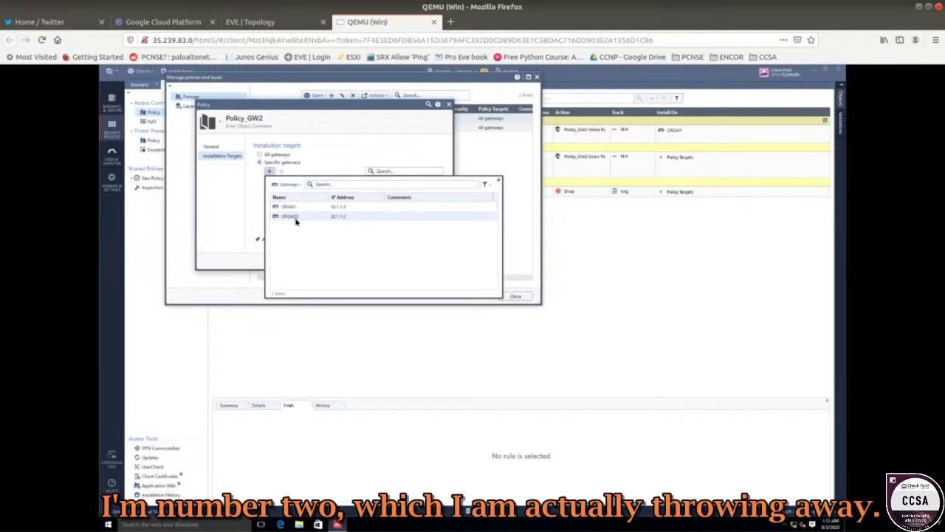
pyautogui.click(295, 219)
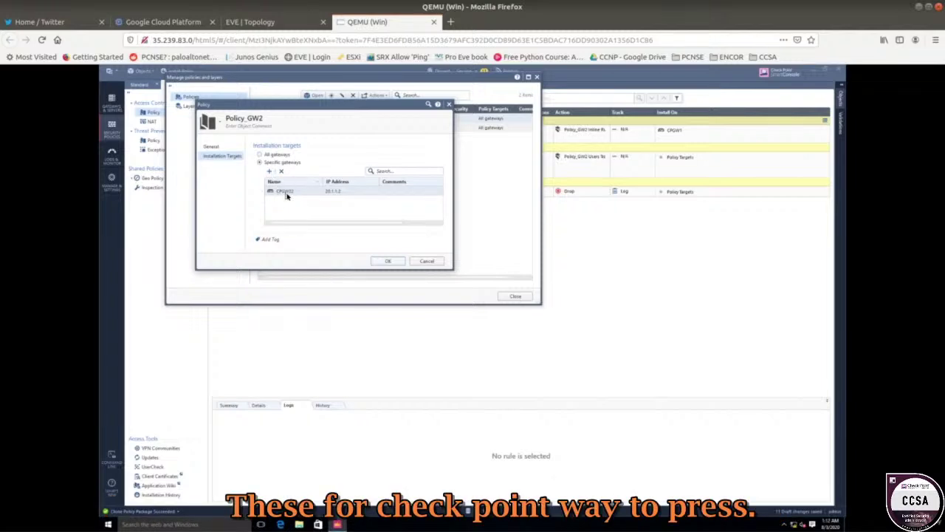
pyautogui.click(372, 261)
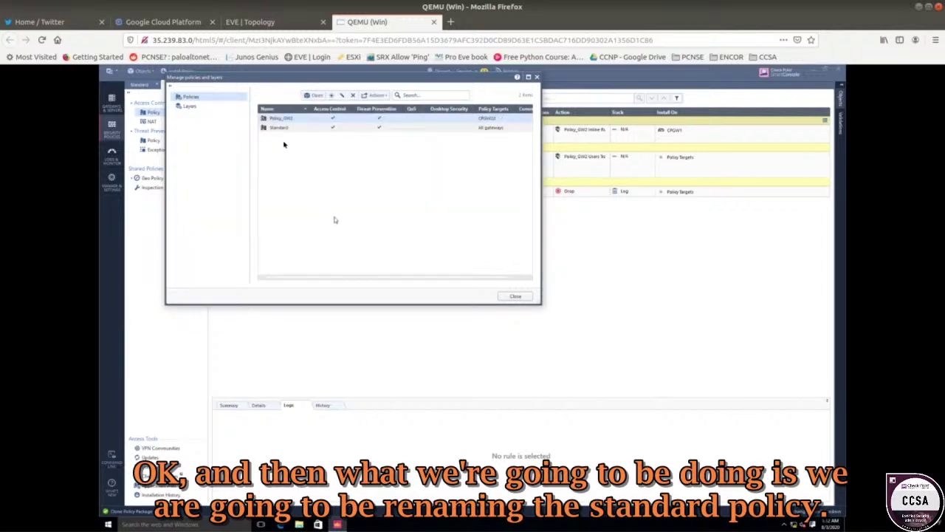
# - Rename the Standard policy to Policy_GW1, restrict its installation to gateway CPGW1, and close the window
pyautogui.click(280, 129)
pyautogui.rightClick(280, 129)
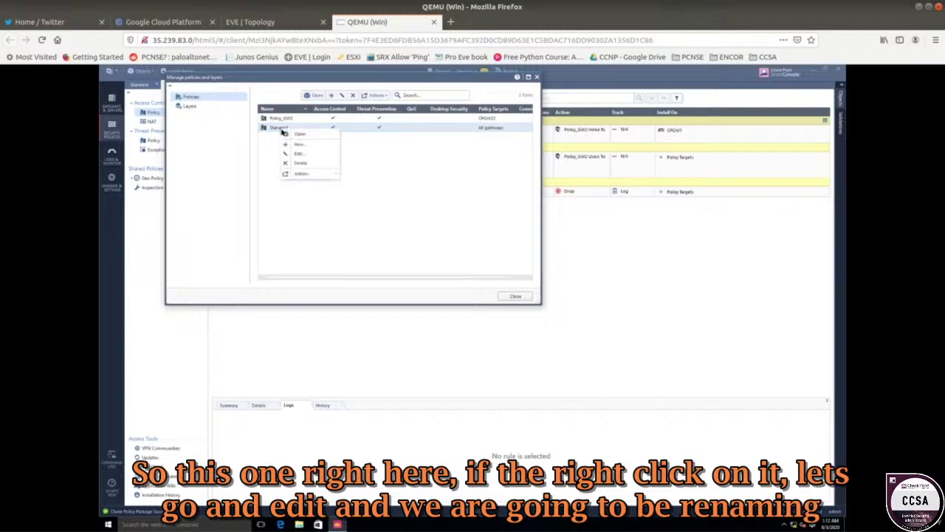
pyautogui.click(302, 156)
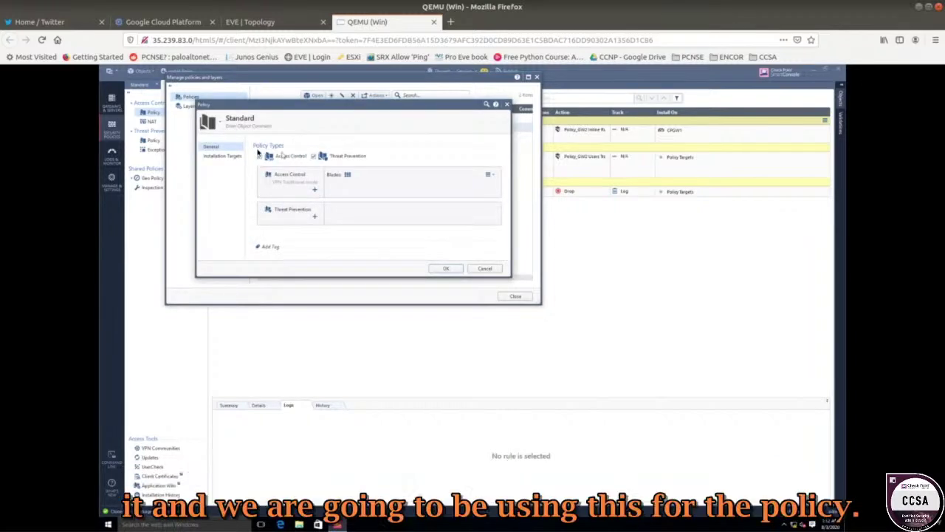
pyautogui.doubleClick(253, 119)
pyautogui.write('r')
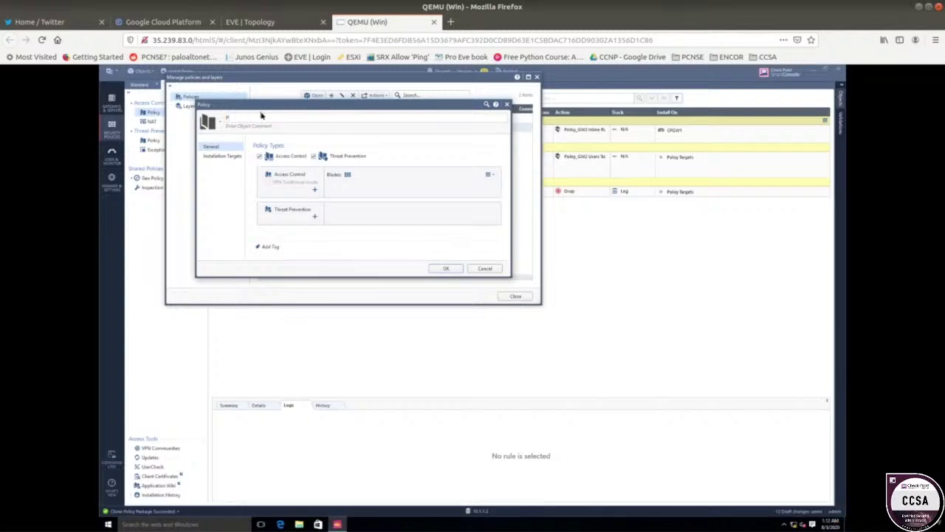
pyautogui.write('olicy_GW1')
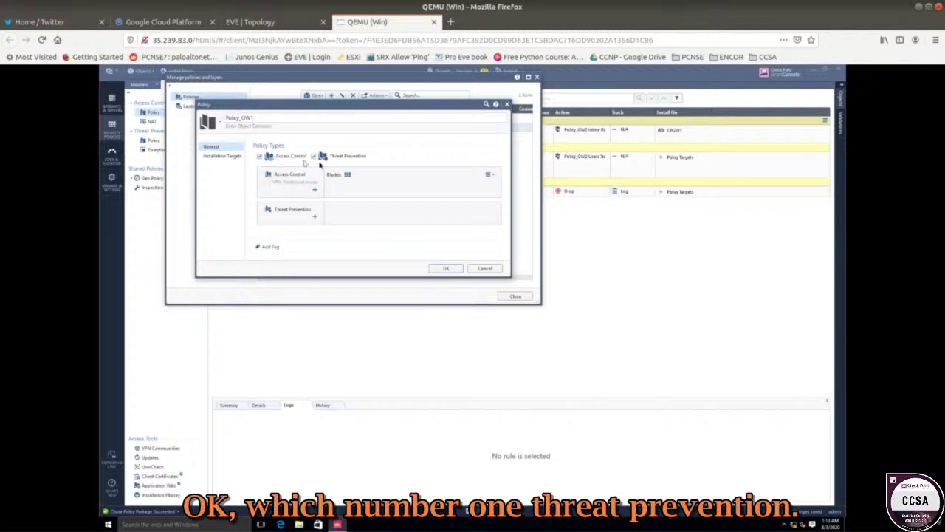
pyautogui.click(219, 157)
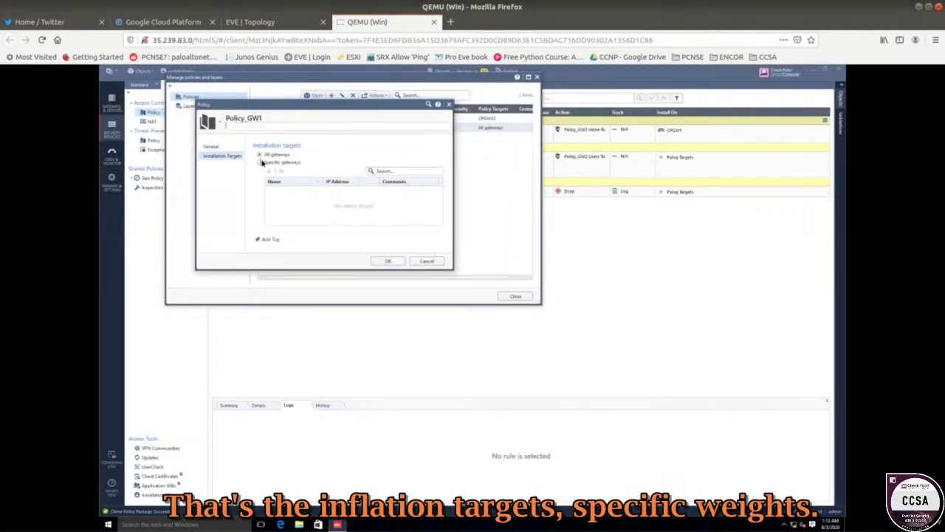
pyautogui.click(259, 162)
pyautogui.click(269, 171)
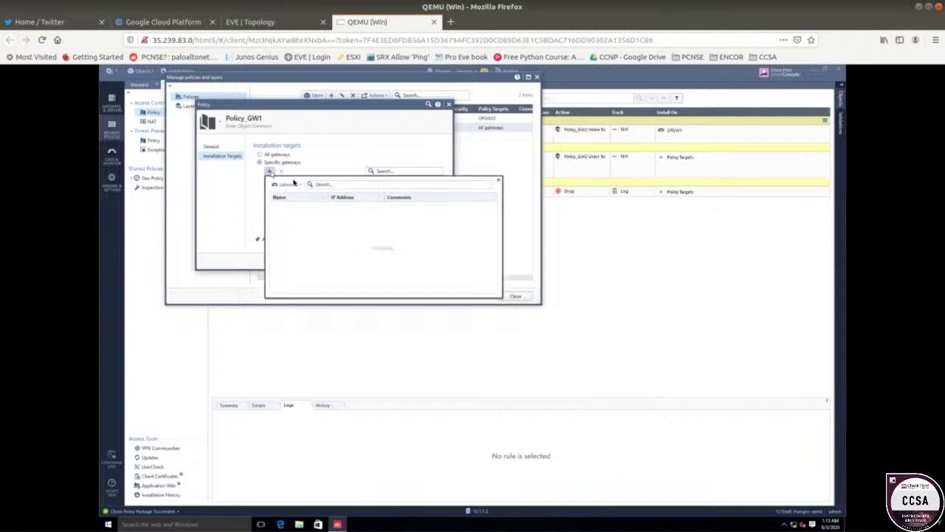
pyautogui.click(301, 210)
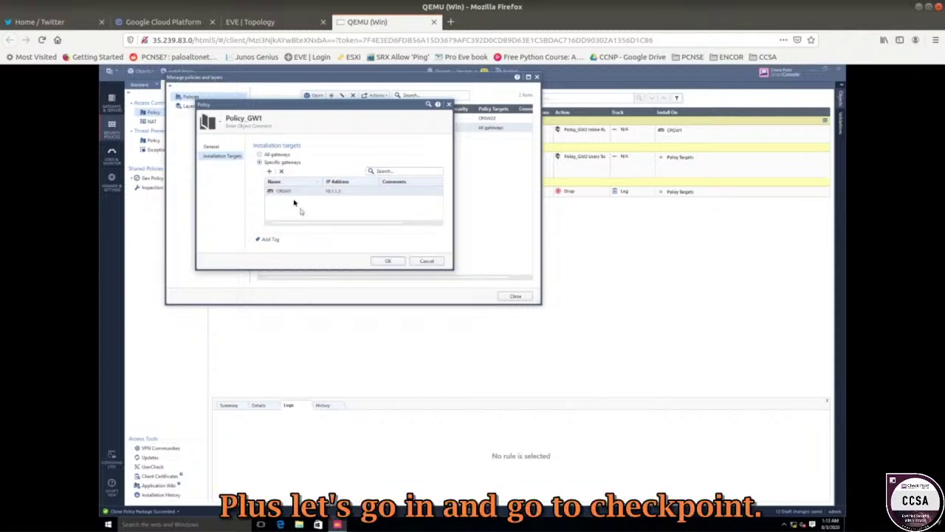
pyautogui.click(385, 261)
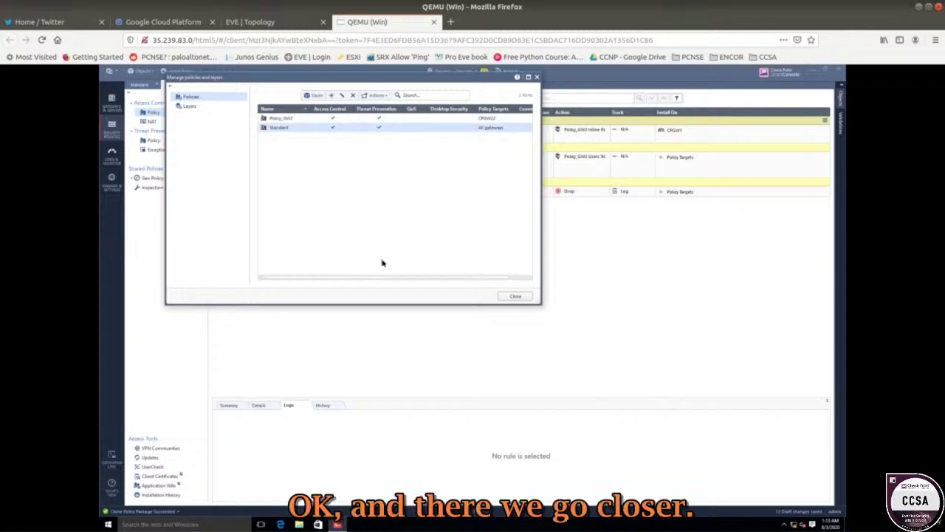
pyautogui.click(512, 299)
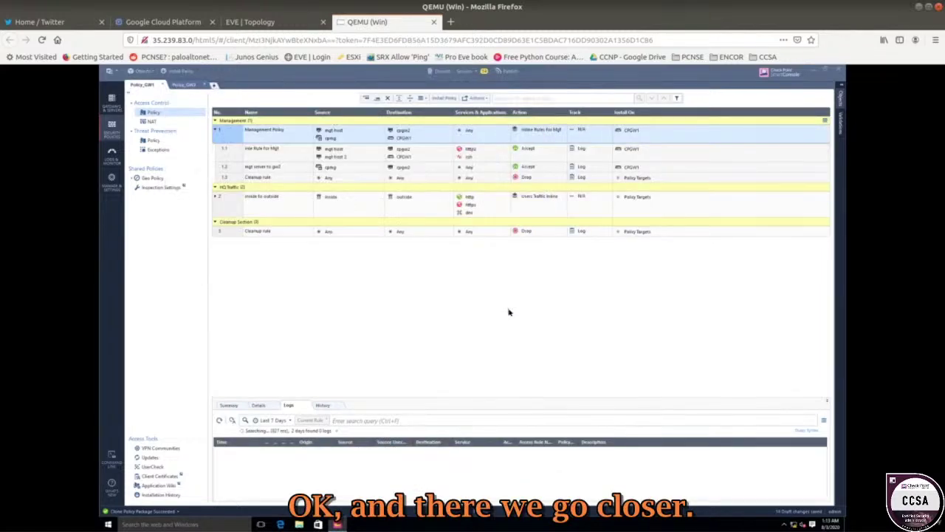
# - Switch to the Policy_GW2 rulebase tab
pyautogui.click(185, 85)
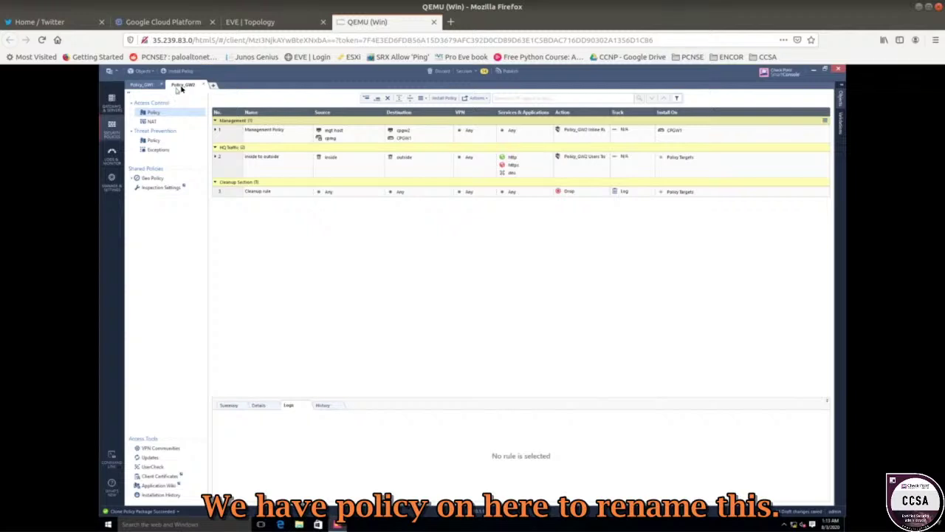
pyautogui.rightClick(181, 87)
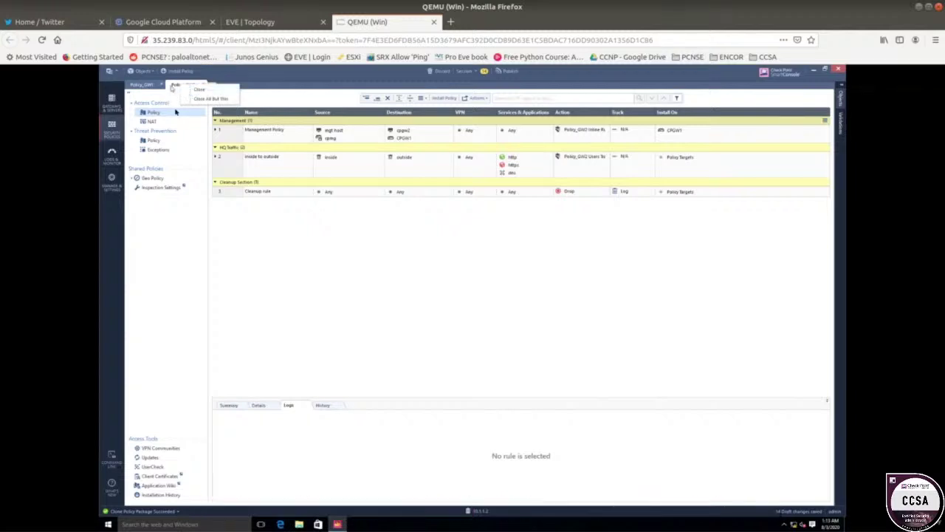
pyautogui.click(261, 228)
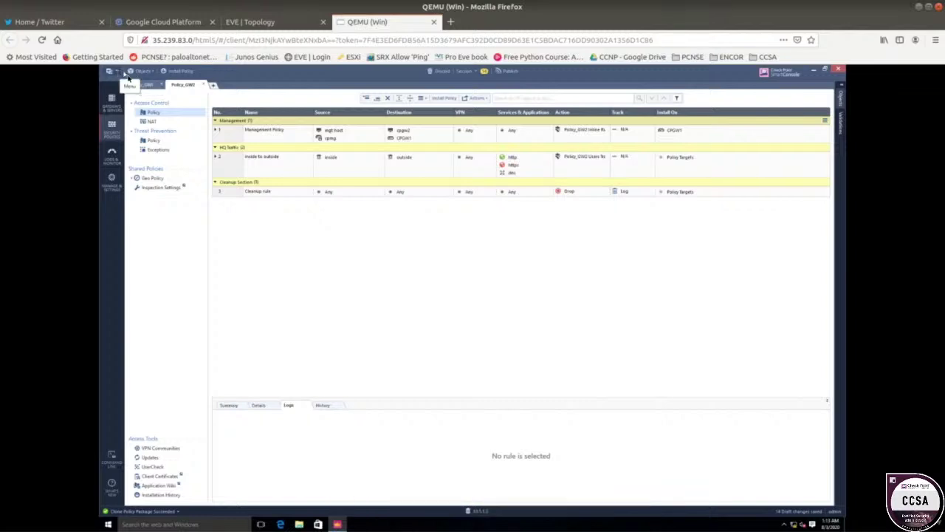
# - Recheck policy targets in Manage policies and layers, then select the Management Policy rule
pyautogui.click(109, 72)
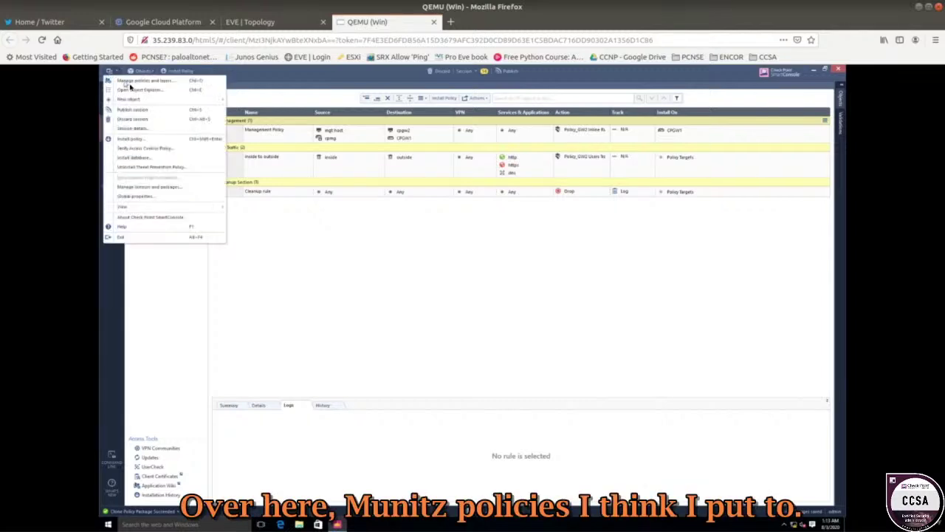
pyautogui.click(141, 80)
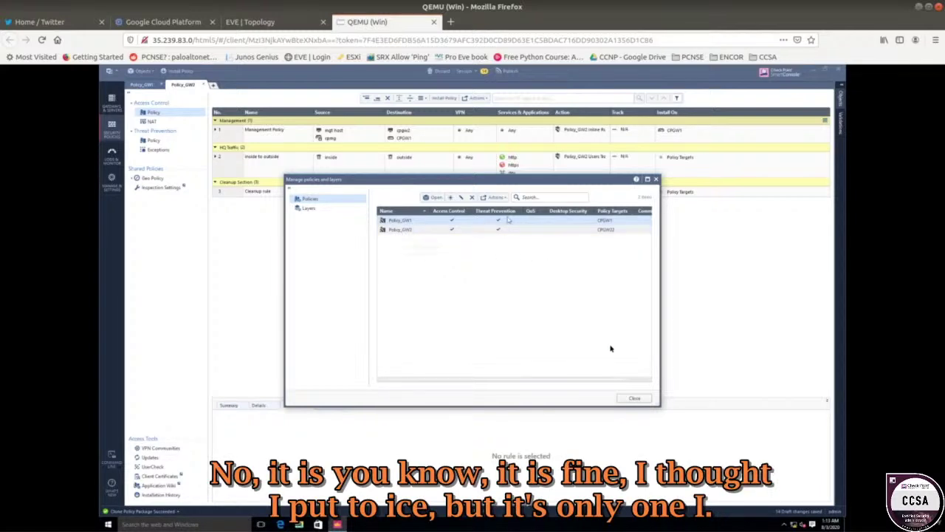
pyautogui.click(634, 398)
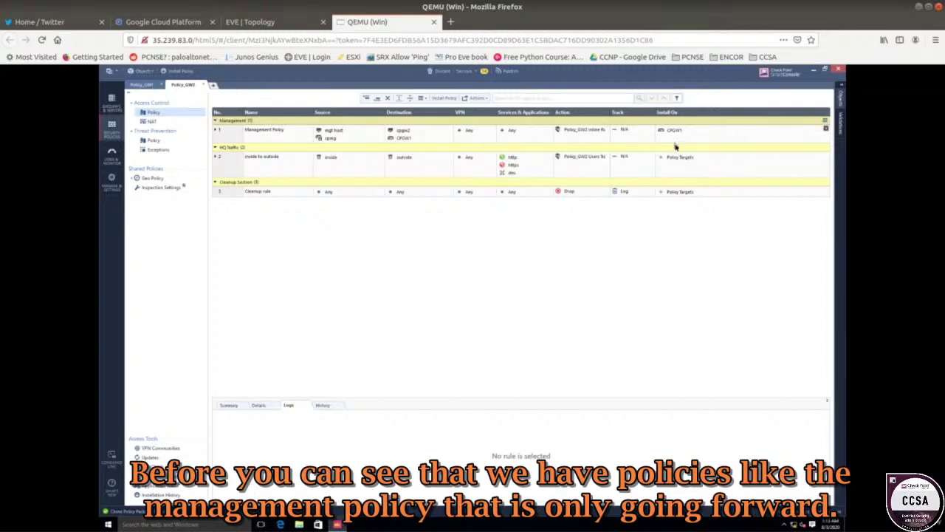
pyautogui.click(221, 135)
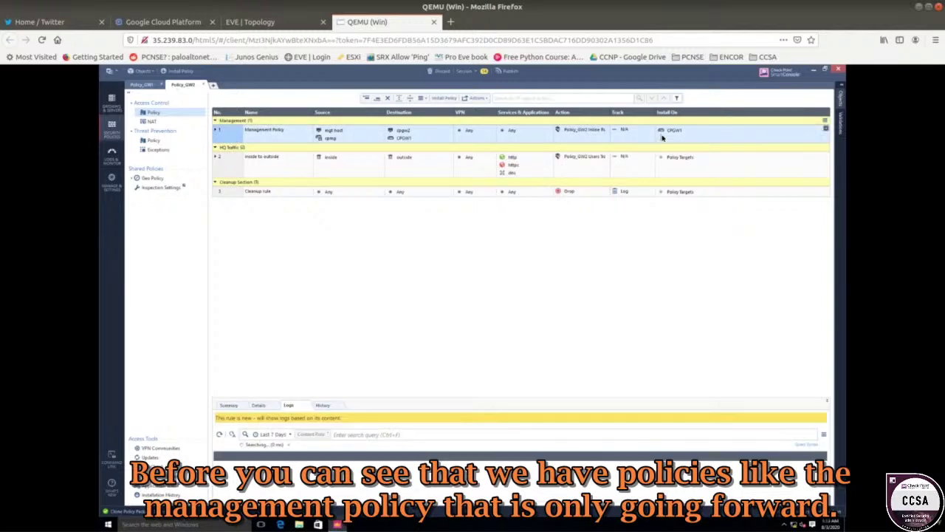
pyautogui.moveTo(674, 134)
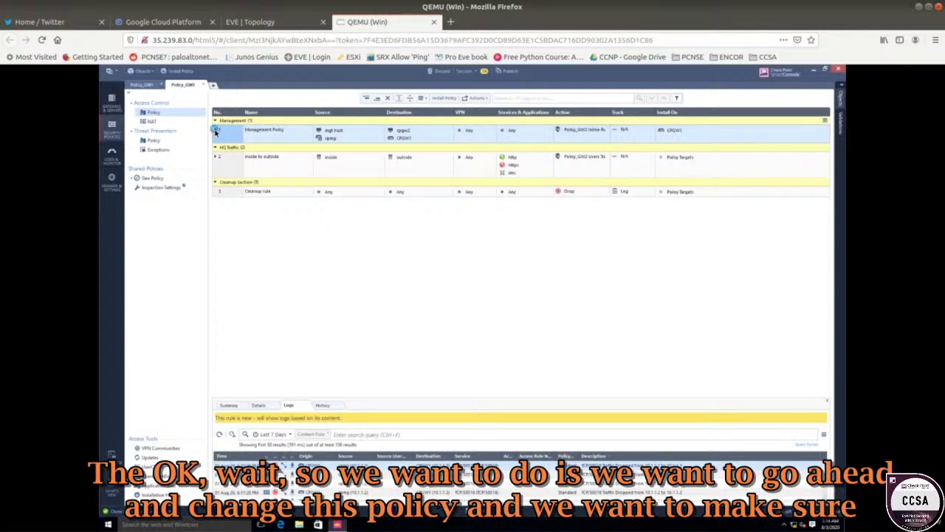
# - Remove the host objects and cpmg from rule 1's source so it reads Any
pyautogui.click(288, 23)
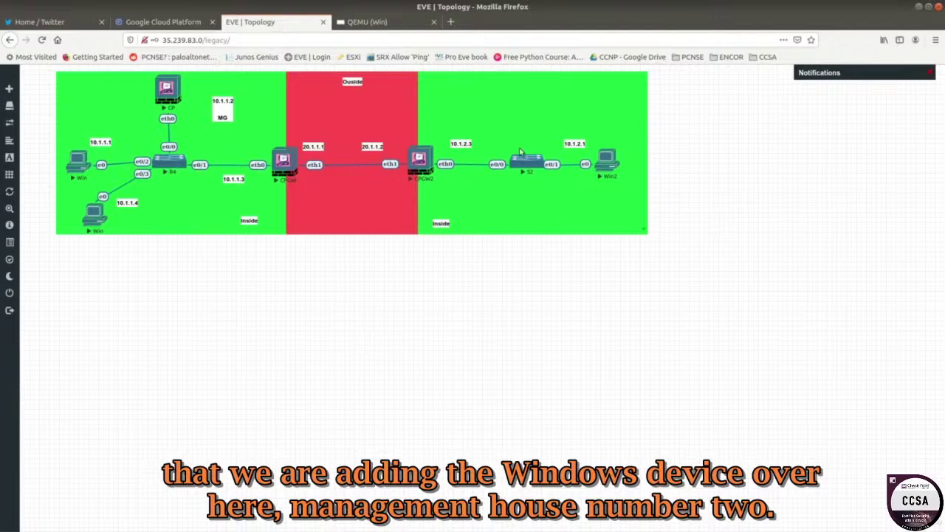
pyautogui.click(601, 167)
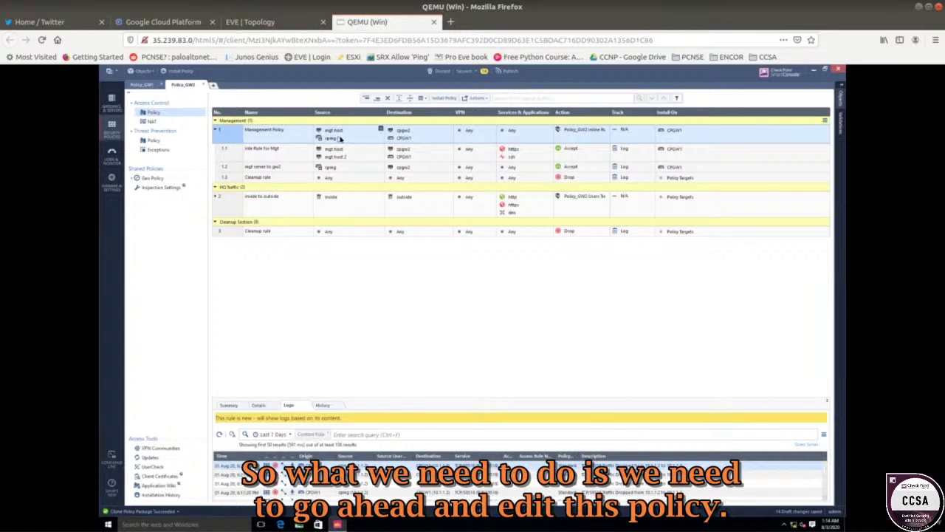
pyautogui.rightClick(333, 132)
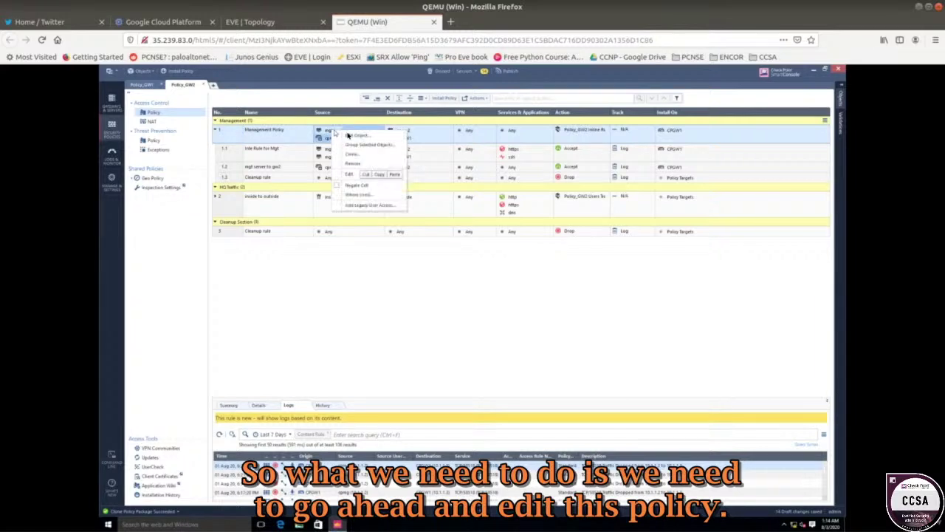
pyautogui.click(353, 164)
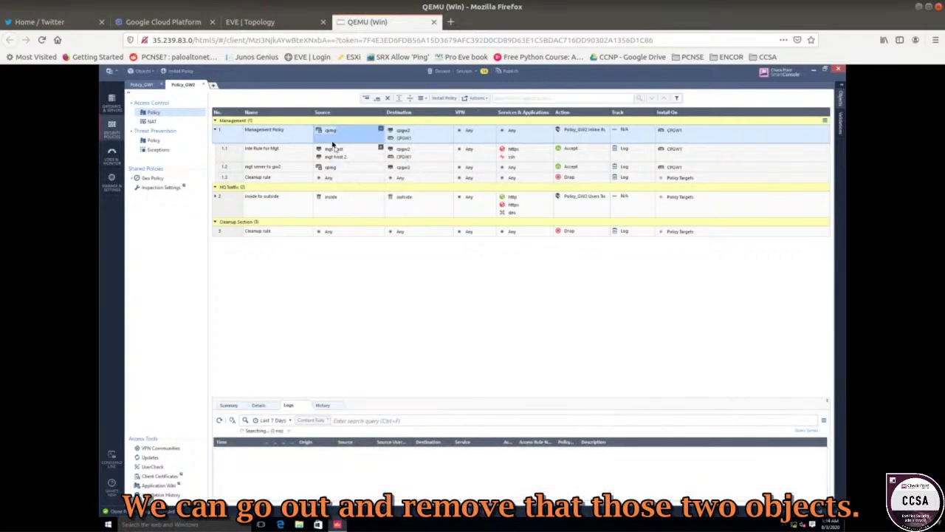
pyautogui.rightClick(331, 134)
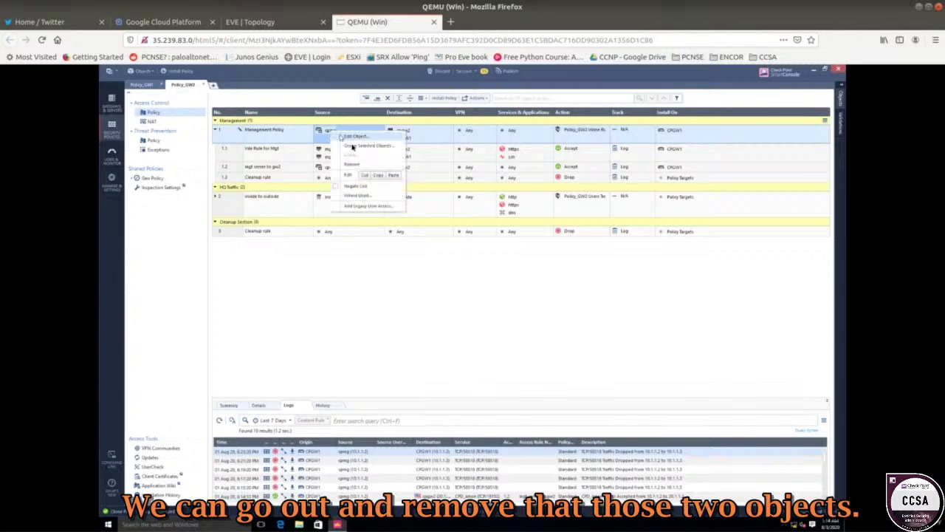
pyautogui.click(353, 164)
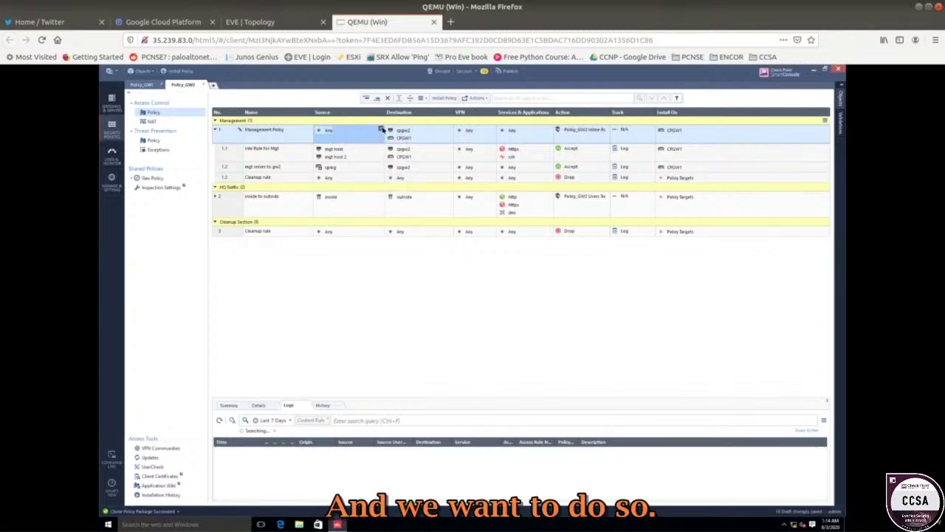
# - Start creating a new Host object from the source picker
pyautogui.click(295, 21)
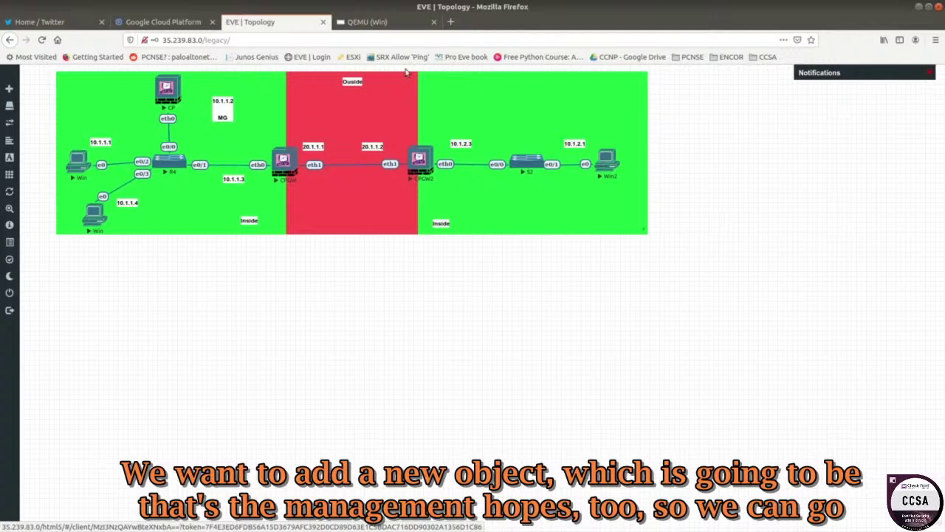
pyautogui.click(347, 22)
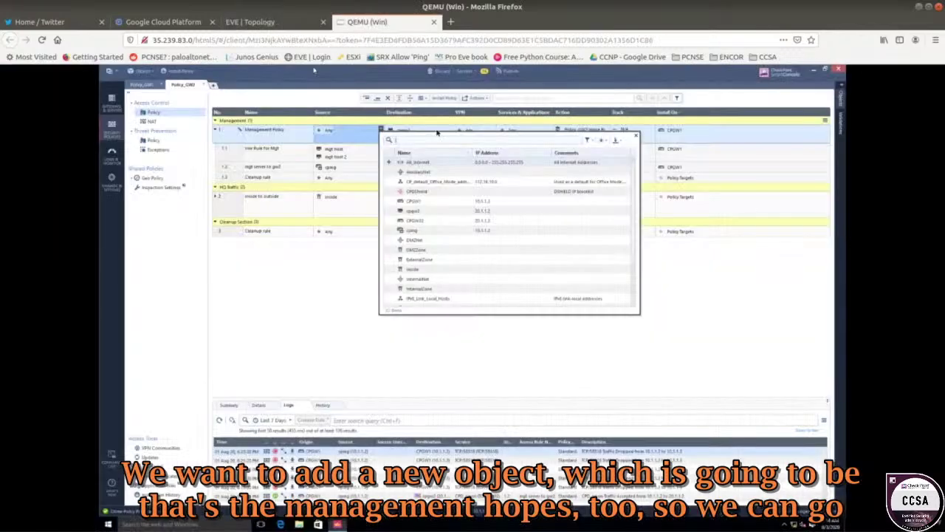
pyautogui.click(601, 140)
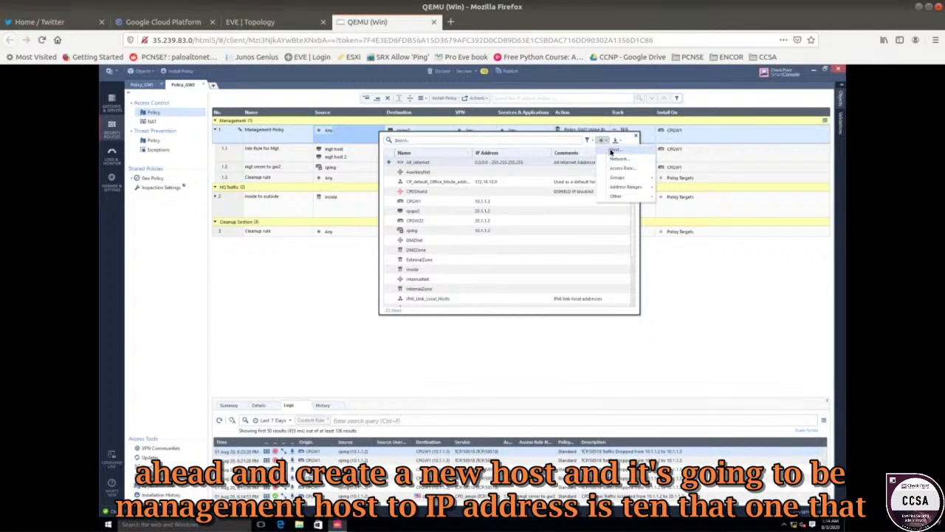
pyautogui.click(615, 149)
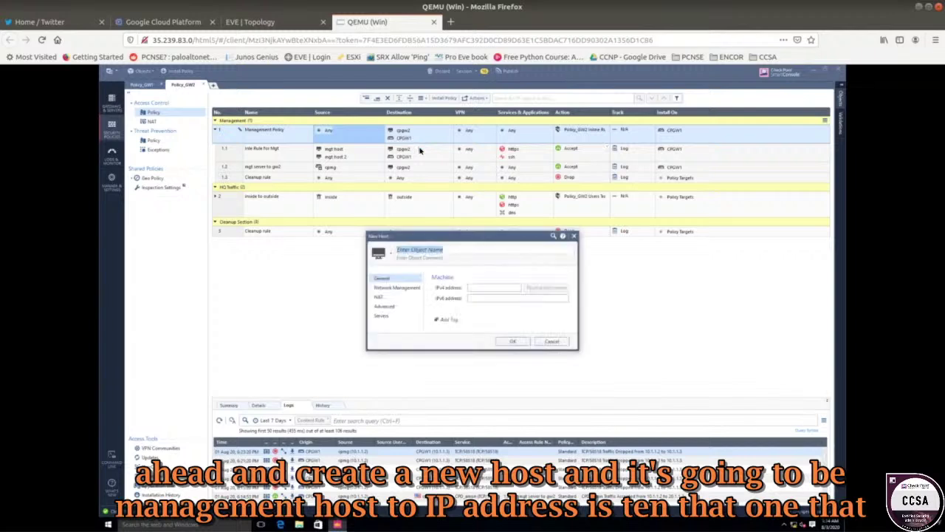
# - Create host 'mgt host 2' with IPv4 10.1.2.1, keeping it despite the duplicate name
pyautogui.write('mgt host 2')
pyautogui.click(487, 287)
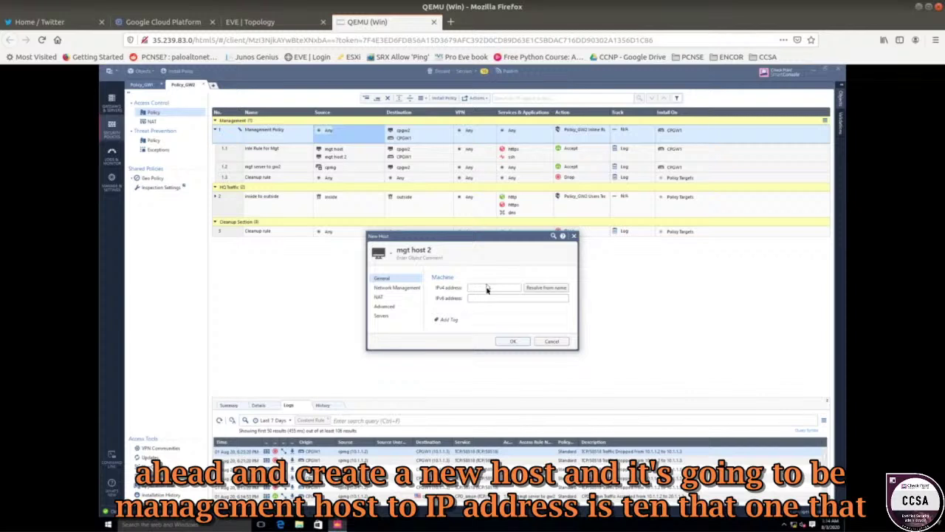
pyautogui.write('10.1')
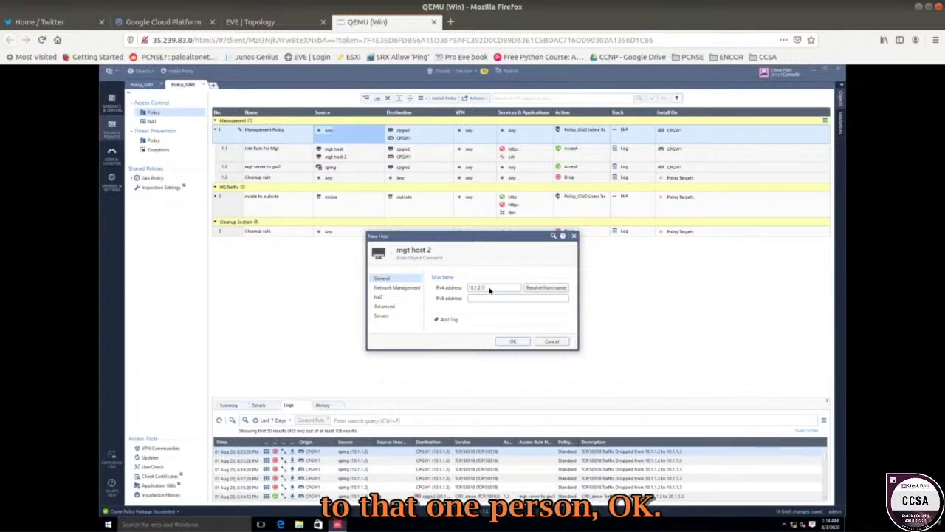
pyautogui.write('.2.1')
pyautogui.click(505, 342)
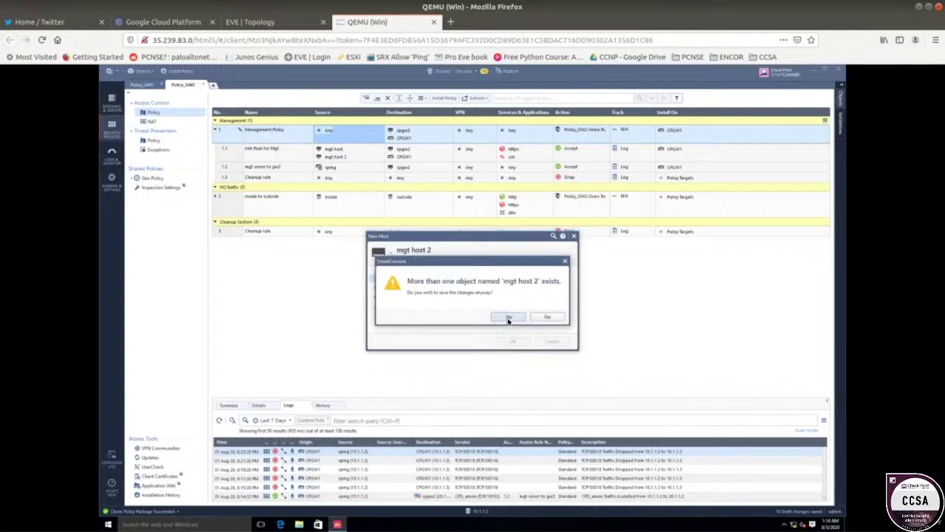
pyautogui.click(508, 318)
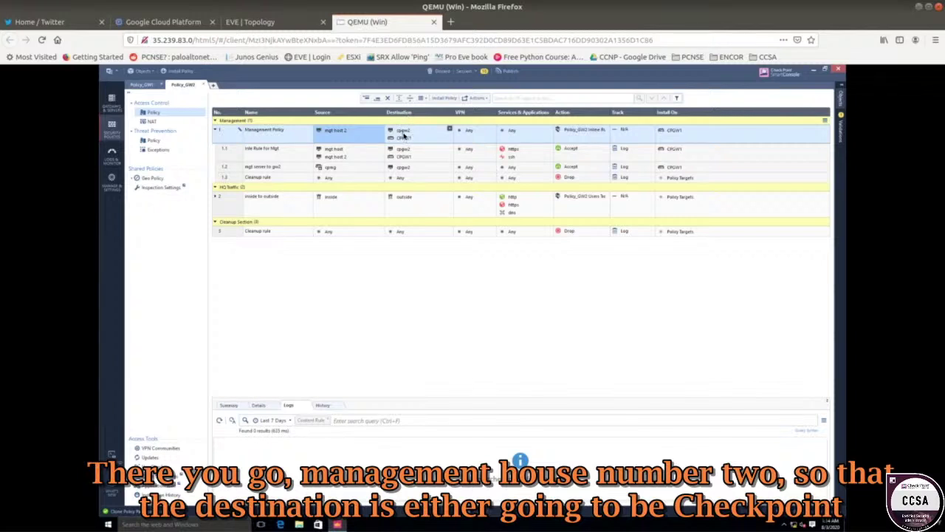
pyautogui.moveTo(432, 135)
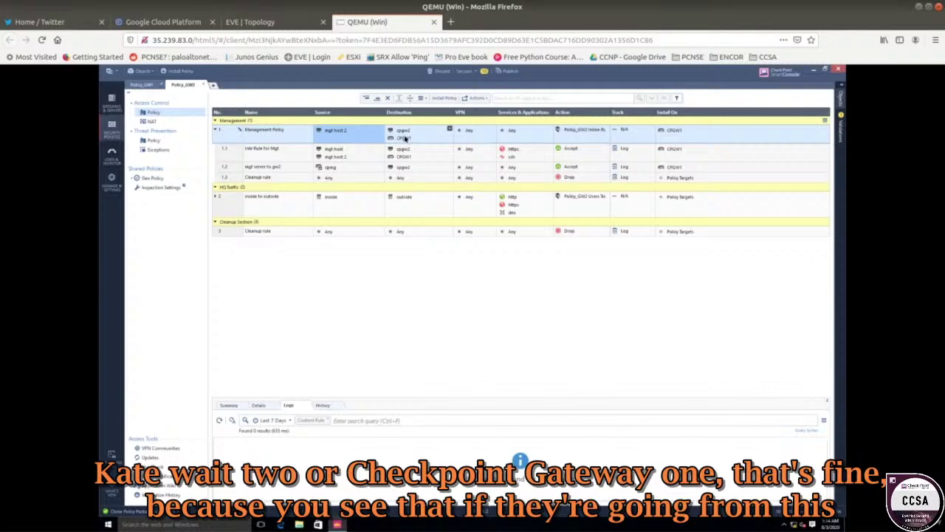
# - Remove CPGW1 from rule 1's Install On so it installs on Policy Targets
pyautogui.click(273, 21)
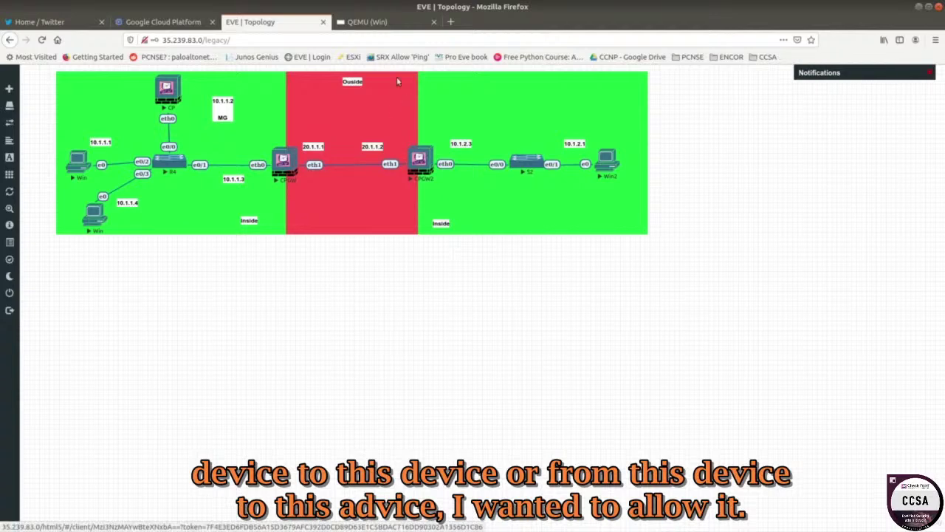
pyautogui.click(381, 22)
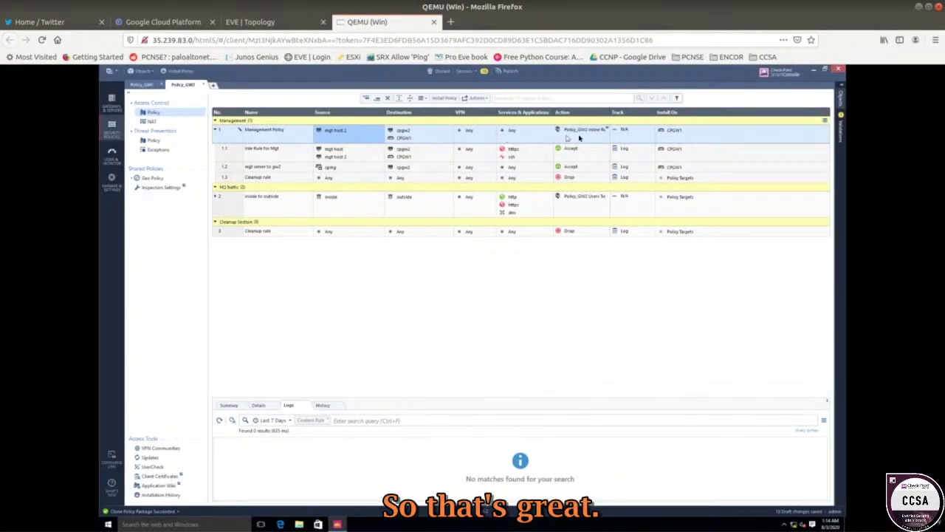
pyautogui.rightClick(674, 135)
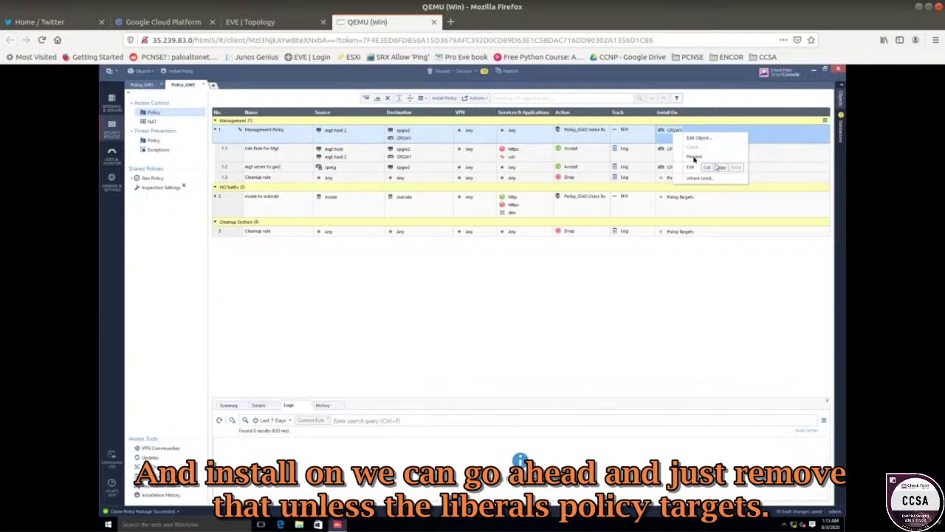
pyautogui.click(694, 158)
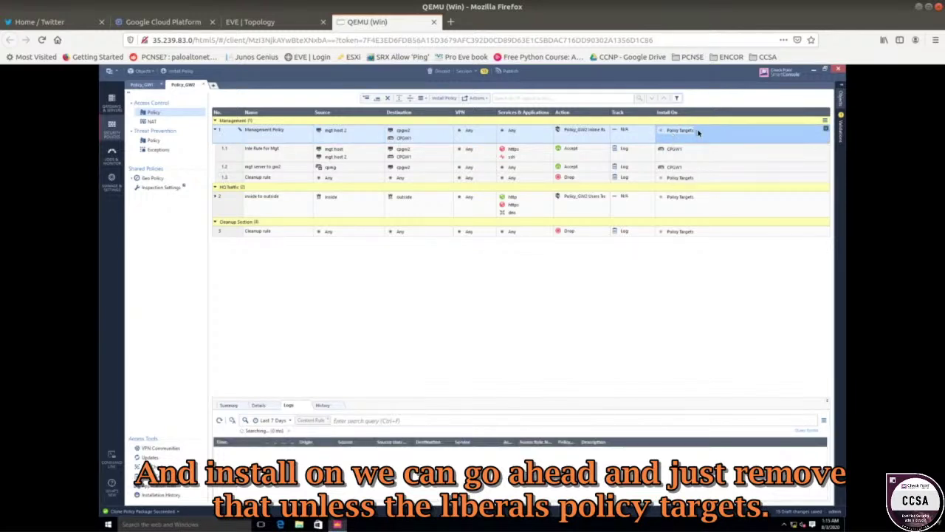
# - Remove the original mgt host from rule 1.1's source, leaving only mgt host 2
pyautogui.click(294, 152)
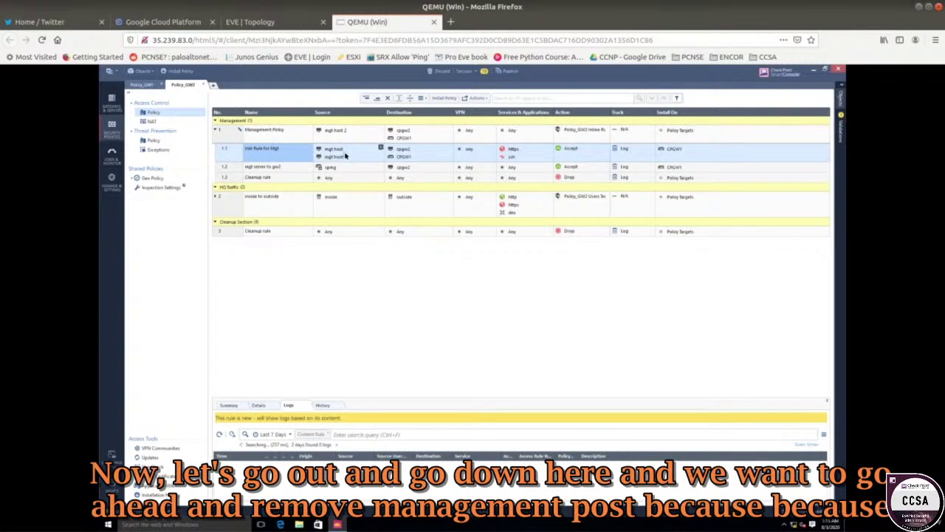
pyautogui.moveTo(337, 153)
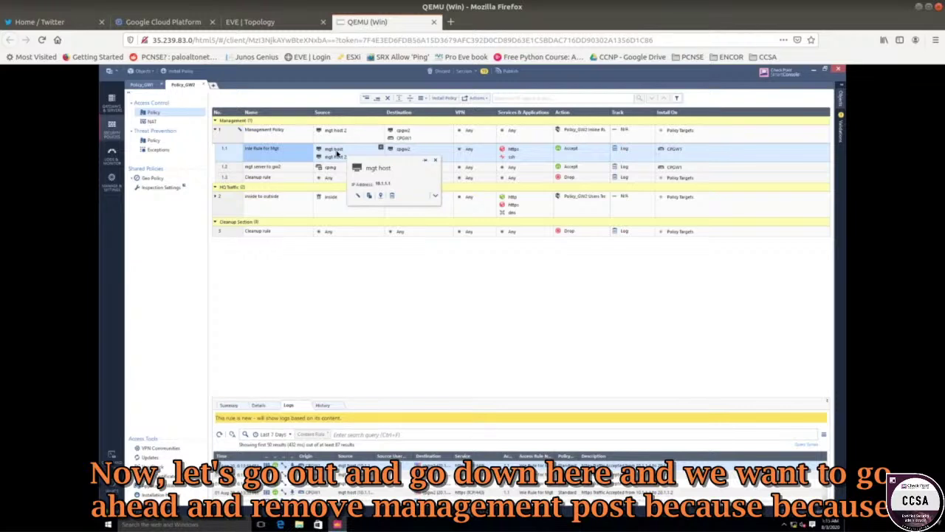
pyautogui.rightClick(337, 153)
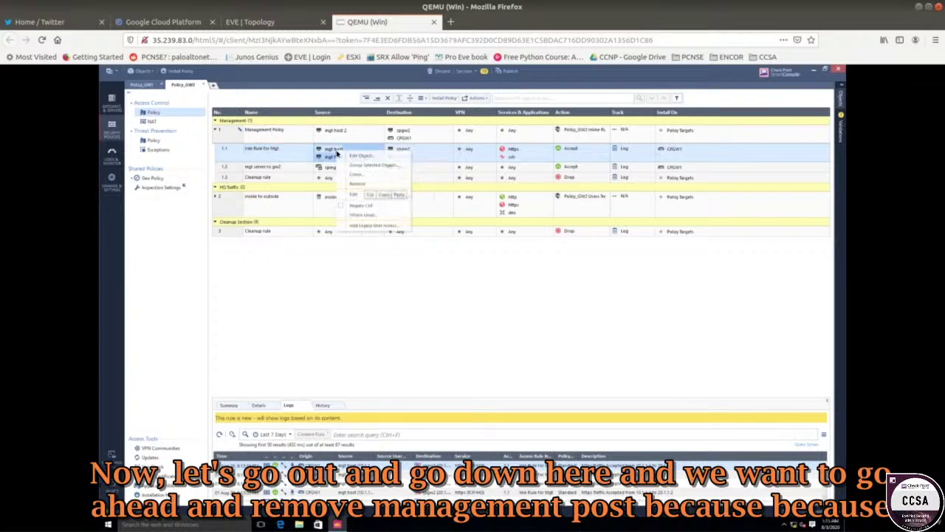
pyautogui.click(357, 183)
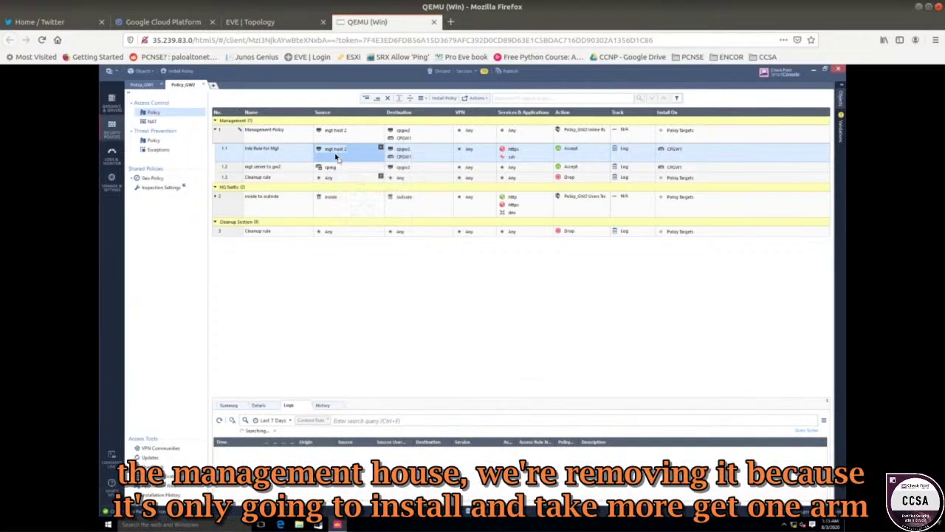
pyautogui.click(273, 21)
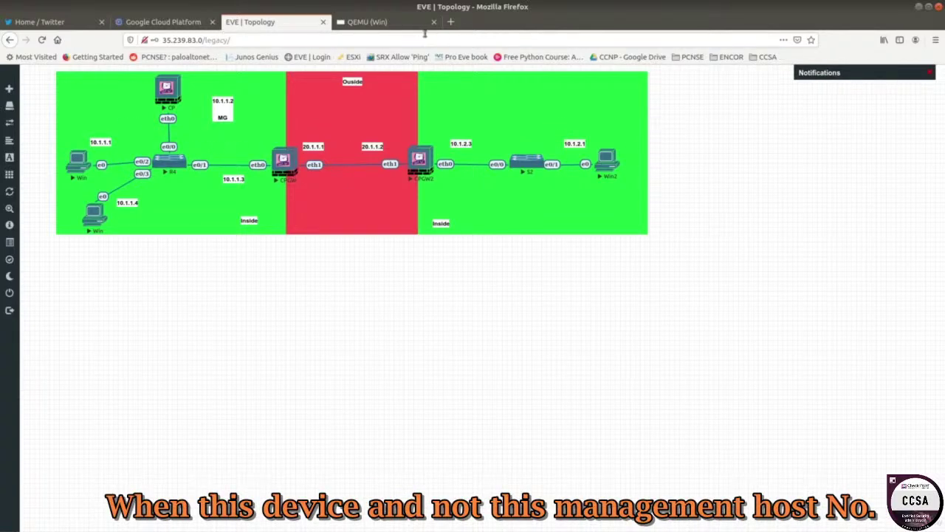
# - Delete rule 1.2 'mgt server to gw2' from Policy_GW2
pyautogui.click(398, 22)
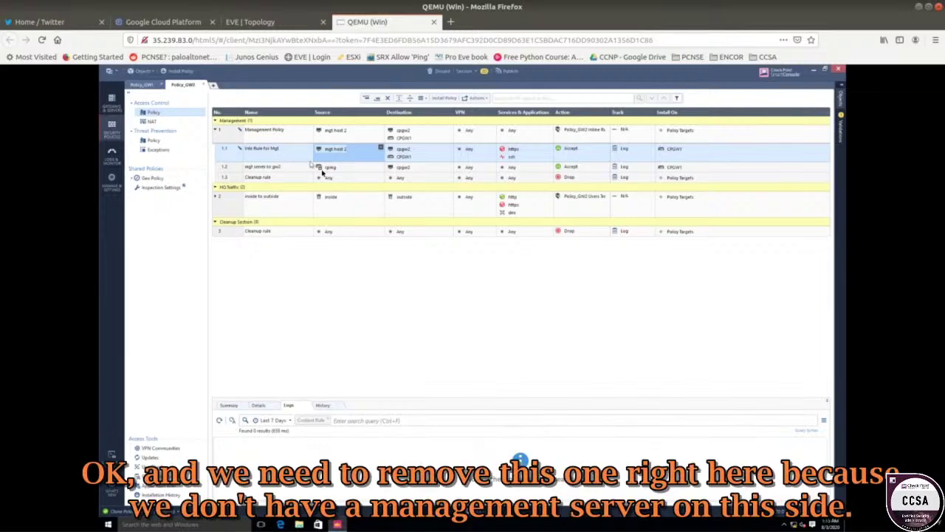
pyautogui.click(285, 169)
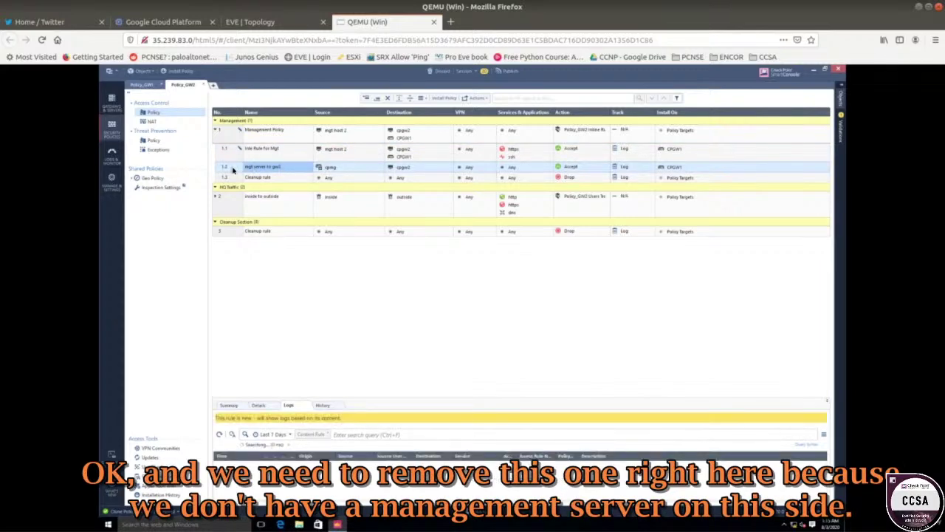
pyautogui.click(255, 23)
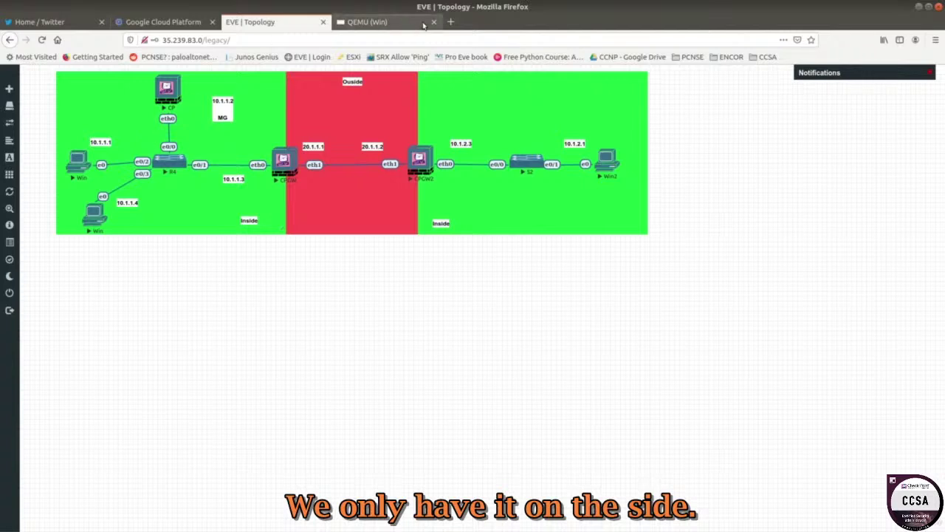
pyautogui.click(398, 24)
pyautogui.rightClick(226, 169)
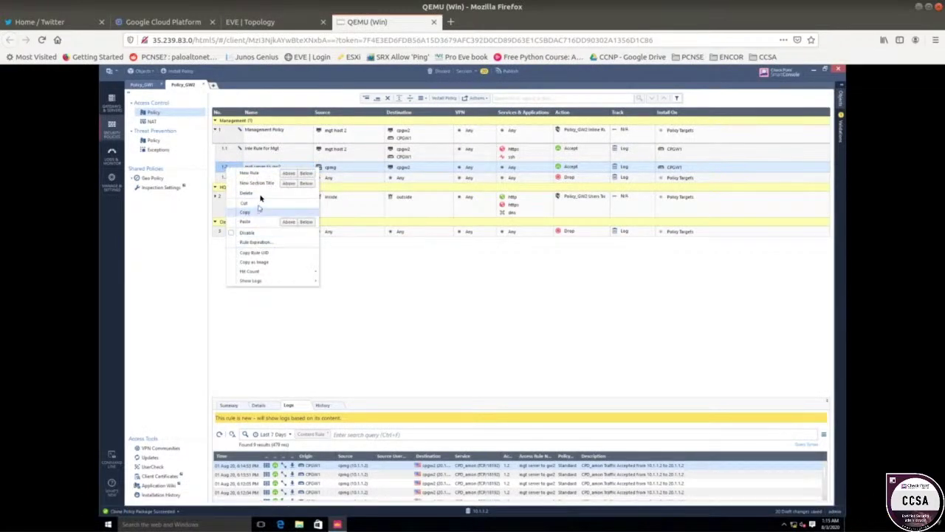
pyautogui.click(254, 192)
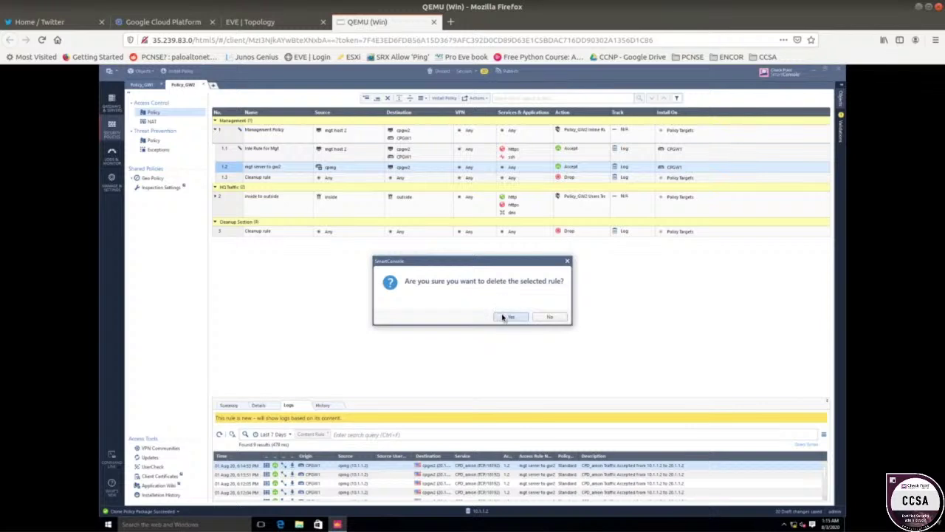
pyautogui.click(506, 317)
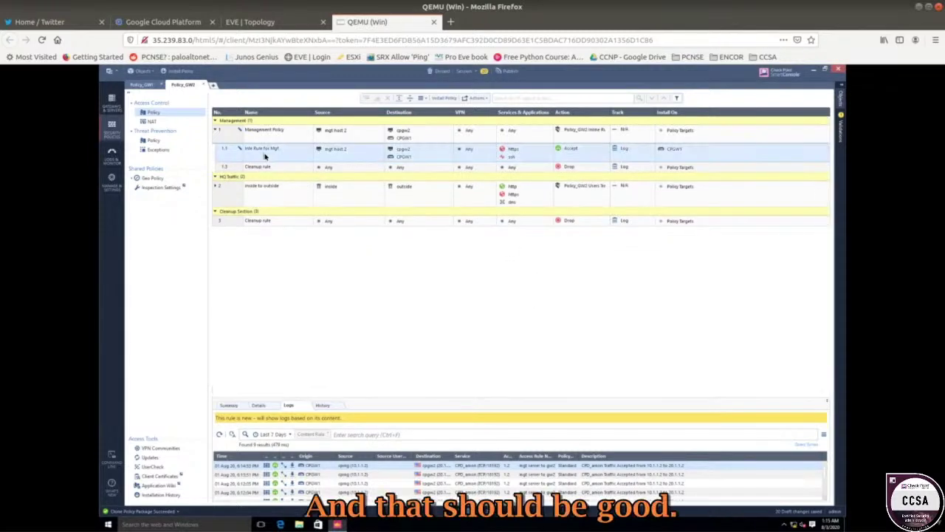
# - Review rule 1.1, expand the HQ Traffic inside-to-outside rule, and switch to Policy_GW1
pyautogui.click(266, 156)
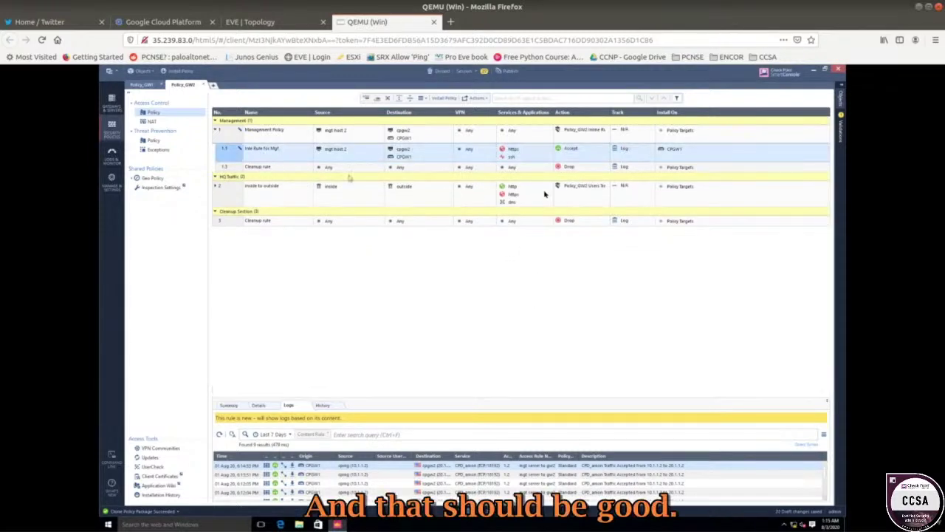
pyautogui.click(217, 188)
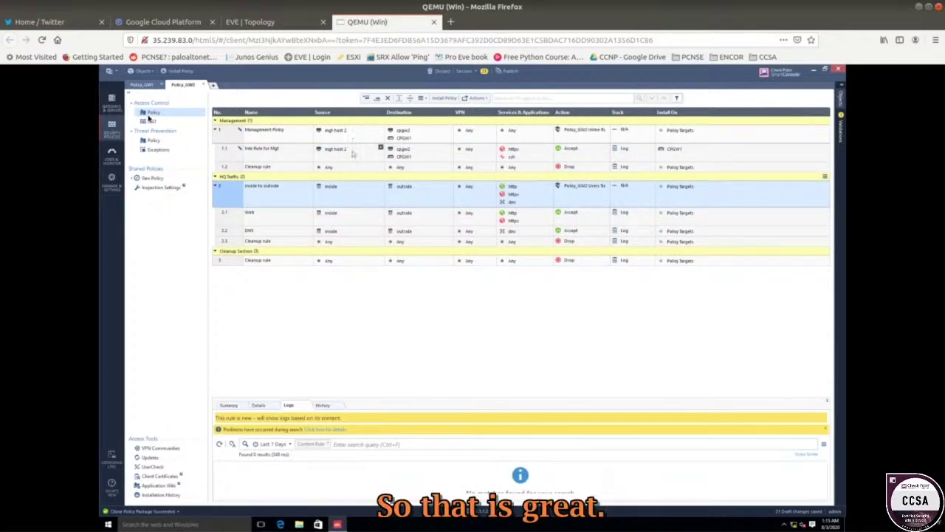
pyautogui.click(146, 87)
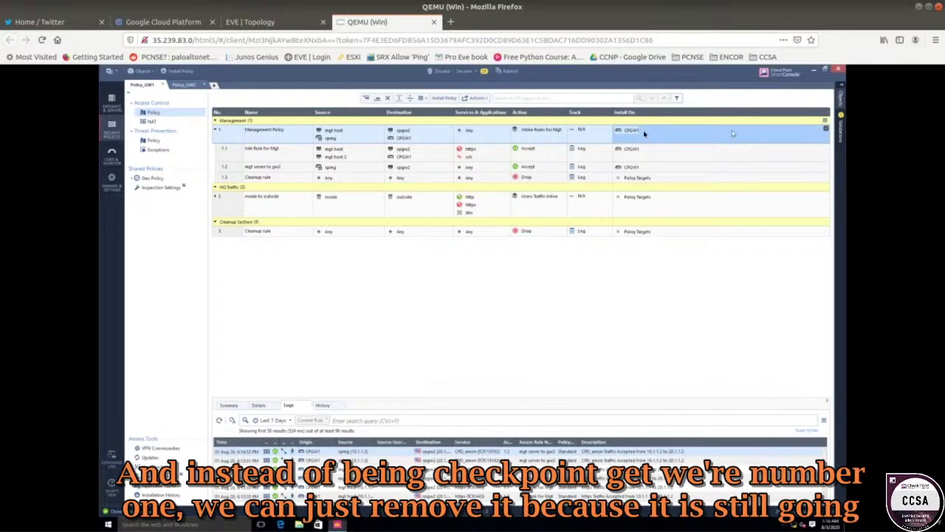
# - Remove CPGW1 from the Install On targets of rules 1, 1.1 and 1.2
pyautogui.rightClick(633, 134)
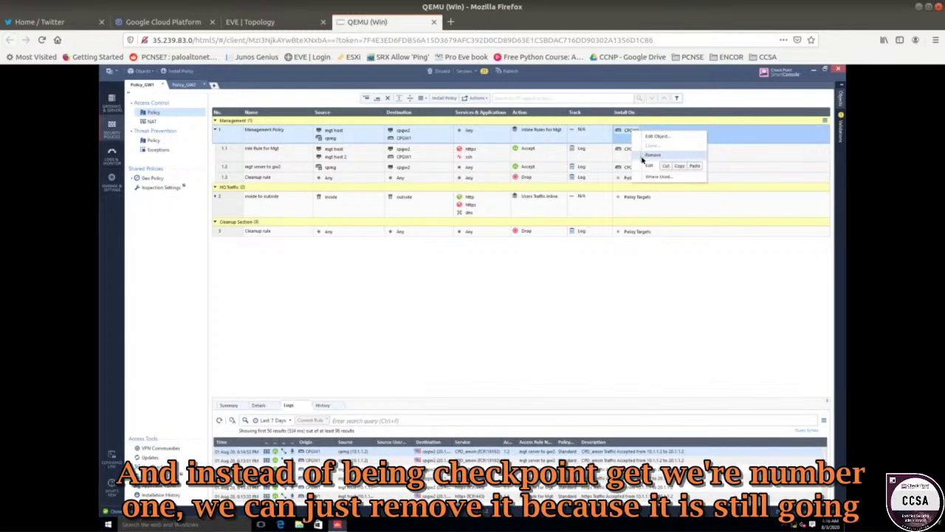
pyautogui.click(642, 157)
pyautogui.rightClick(632, 150)
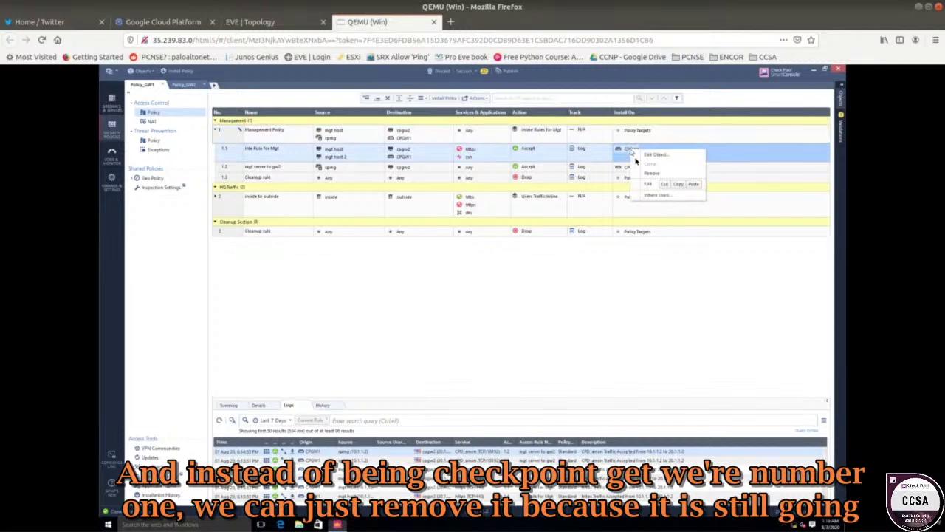
pyautogui.click(634, 174)
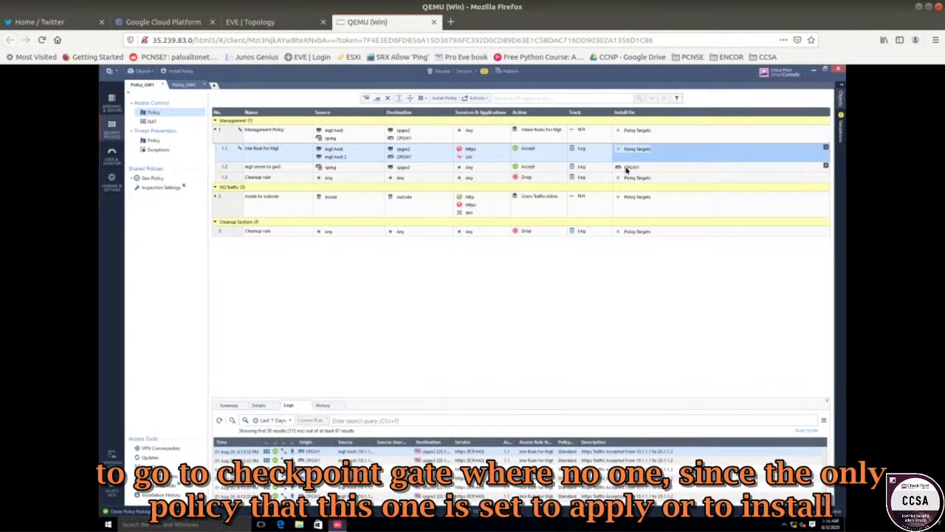
pyautogui.rightClick(627, 169)
pyautogui.click(638, 191)
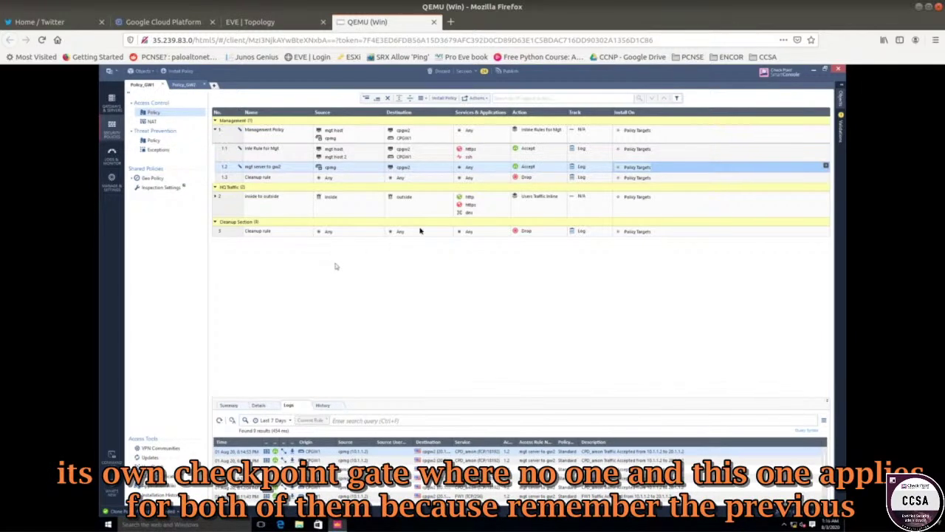
# - Expand rule 2 inside to outside, then return to the Policy_GW2 rulebase
pyautogui.click(307, 212)
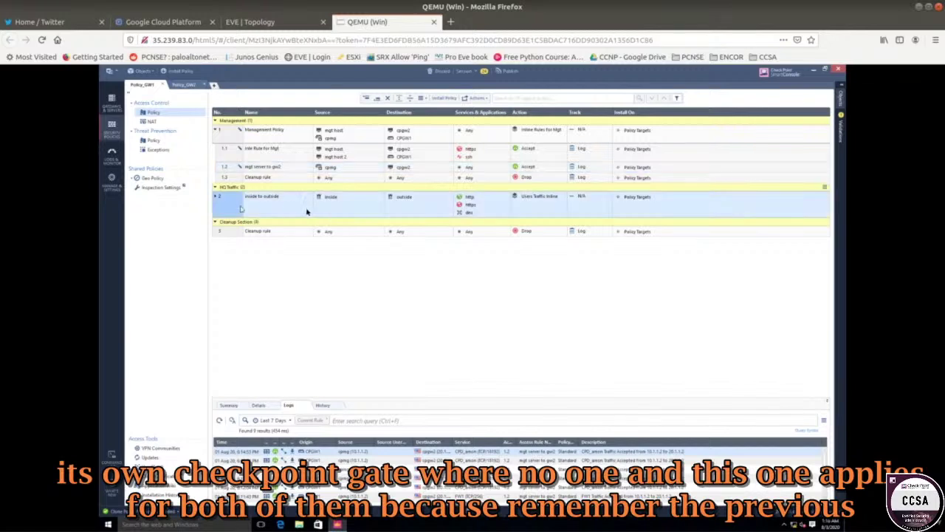
pyautogui.click(217, 197)
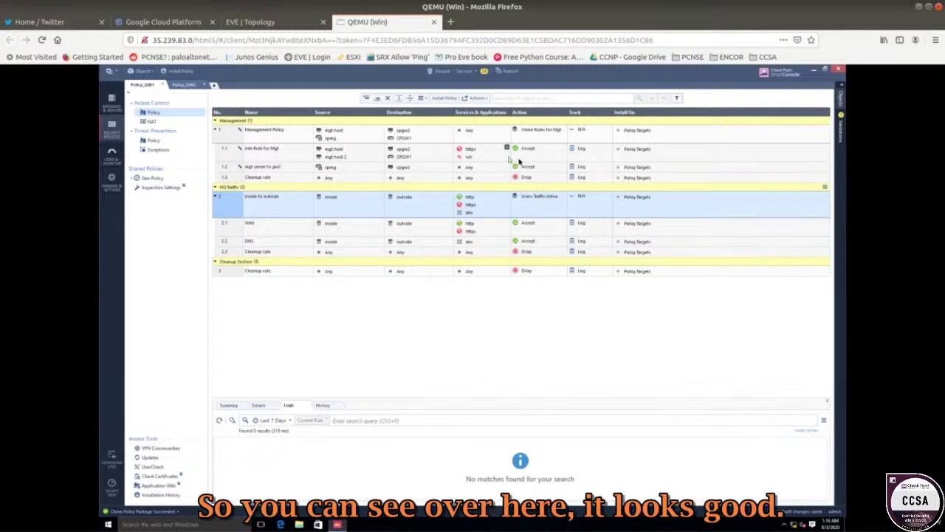
pyautogui.click(186, 84)
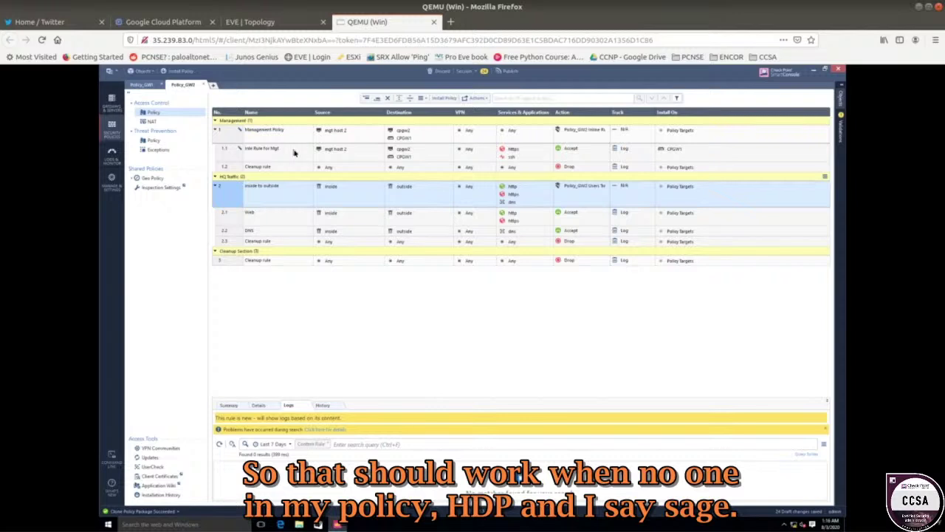
# - Publish the 24 draft changes and, when publishing fails, show the Validations pane
pyautogui.click(520, 152)
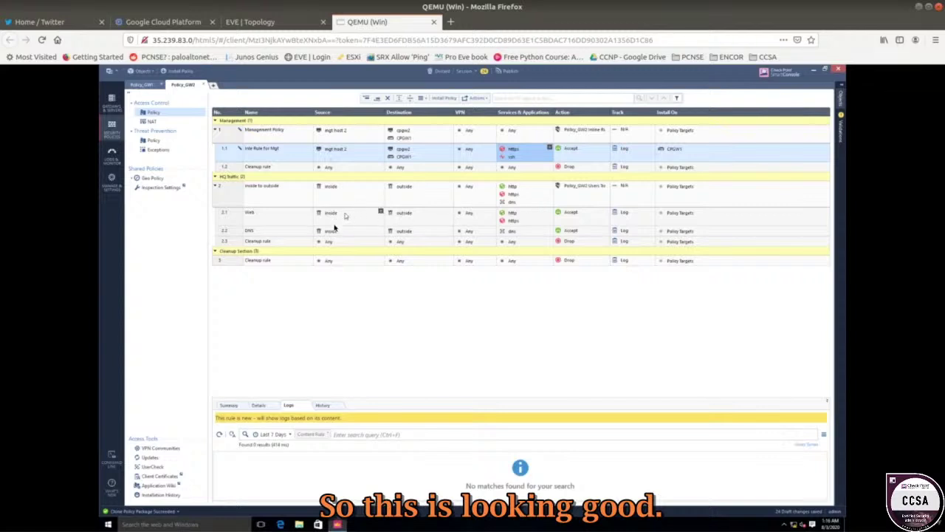
pyautogui.click(304, 263)
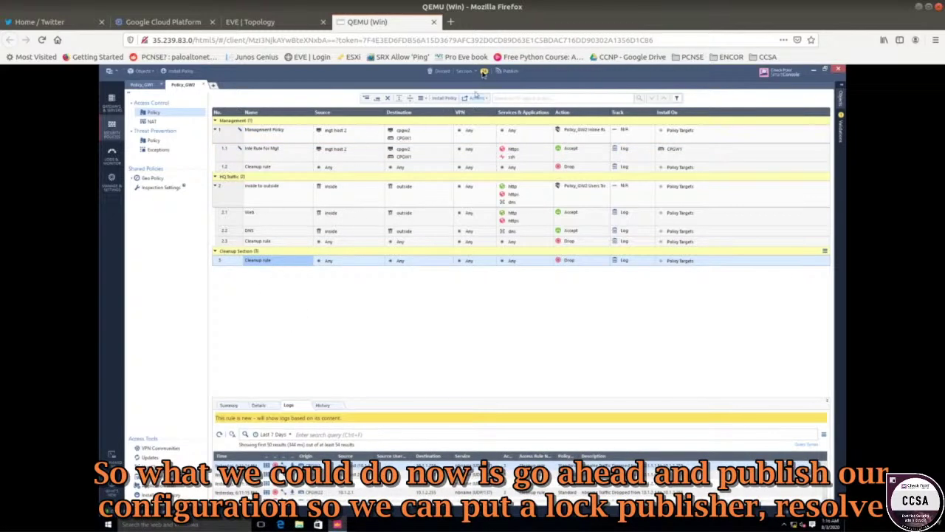
pyautogui.click(509, 71)
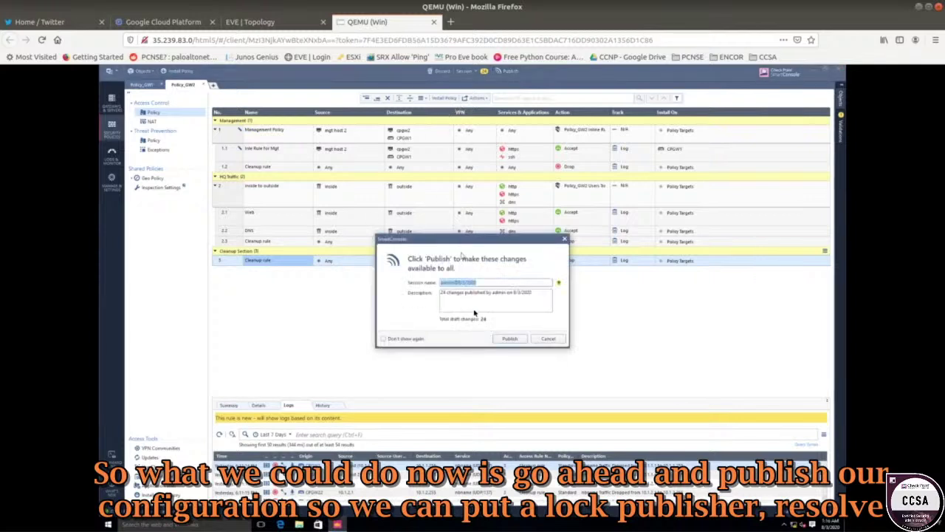
pyautogui.click(508, 339)
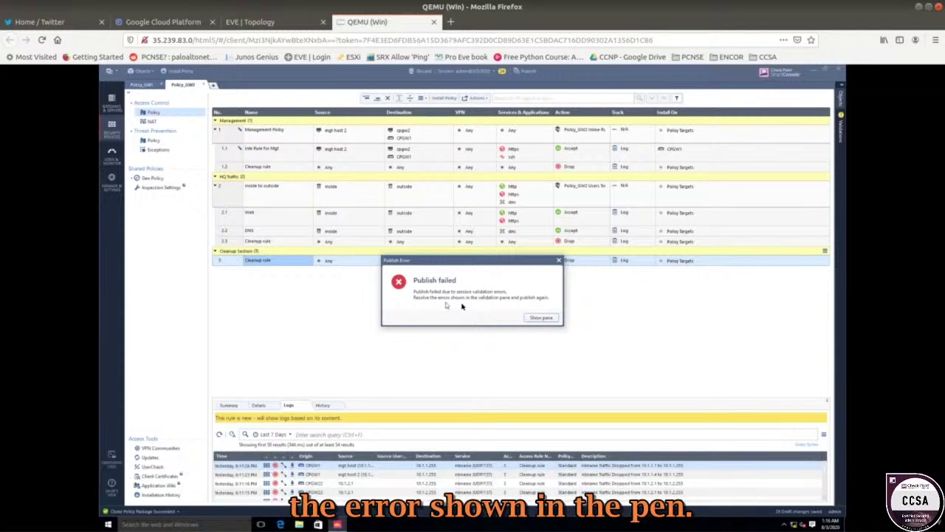
pyautogui.click(538, 317)
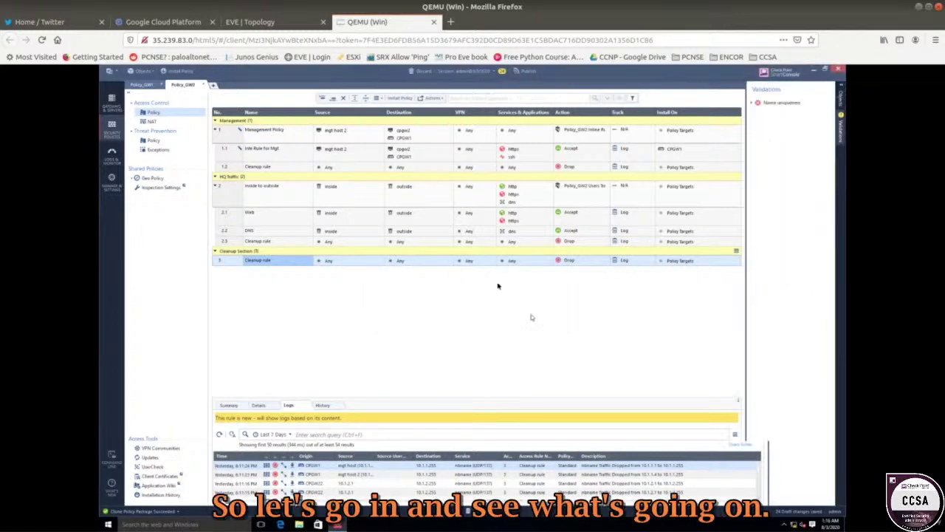
# - Expand the Name uniqueness error and list Hosts under Network Objects in the Objects pane
pyautogui.click(753, 106)
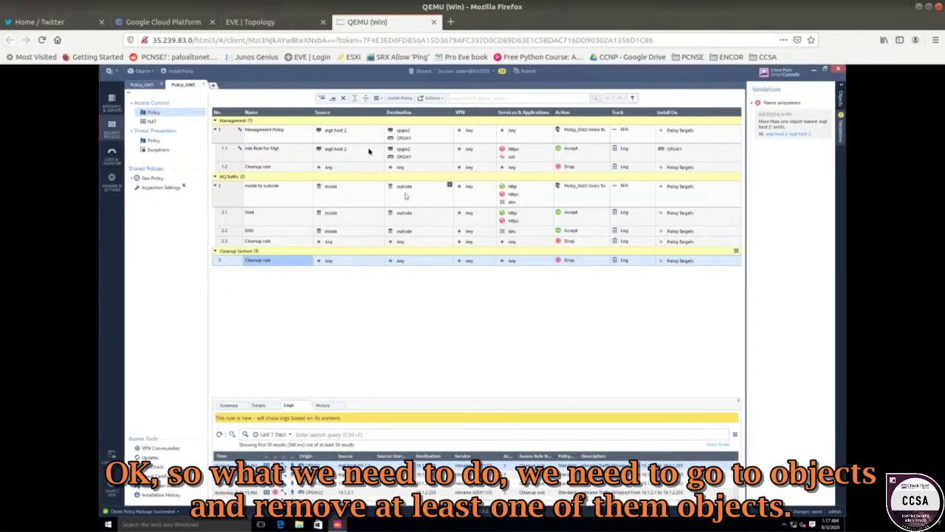
pyautogui.click(841, 97)
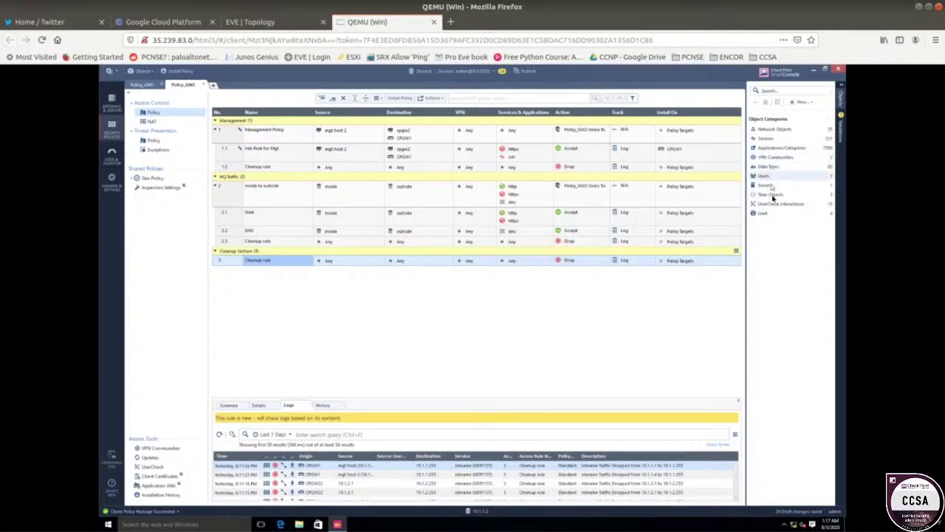
pyautogui.click(774, 130)
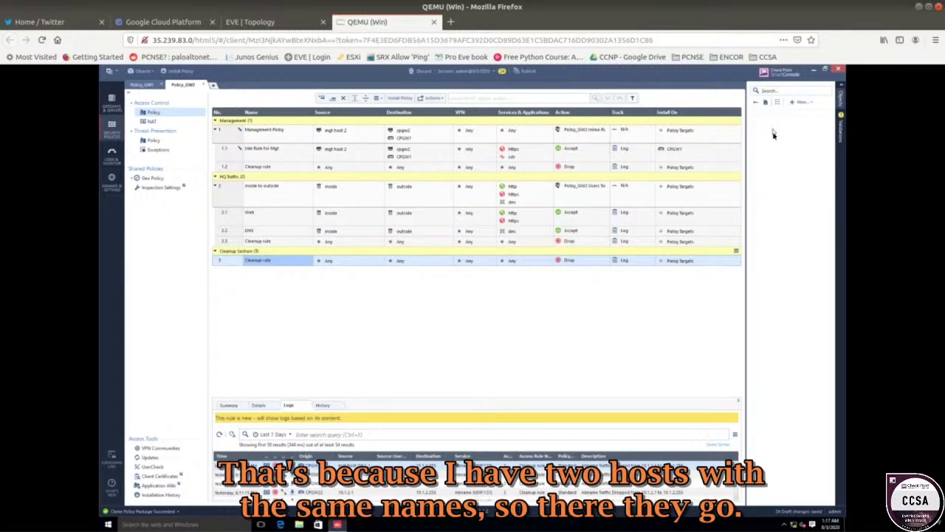
pyautogui.click(774, 148)
# - Try deleting both mgt host 2 objects, then open Where Used after the deletion fails
pyautogui.click(769, 158)
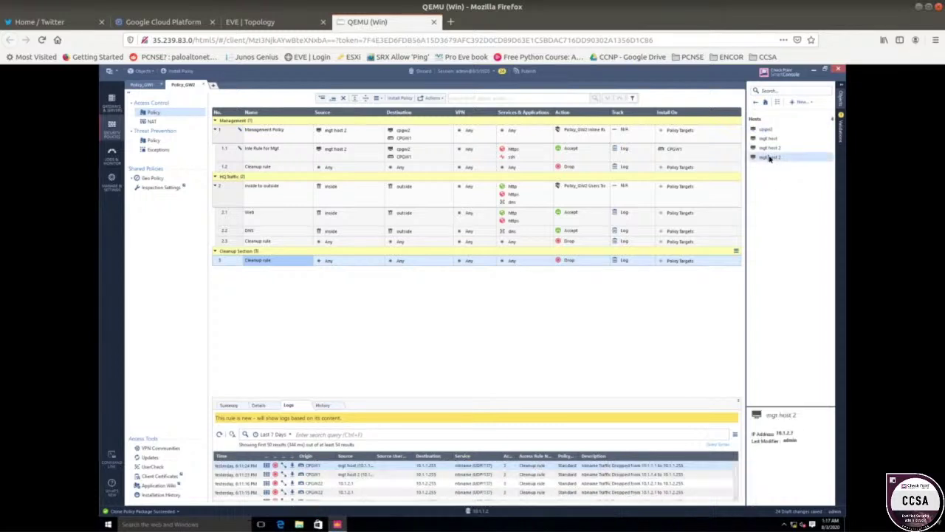
pyautogui.rightClick(769, 157)
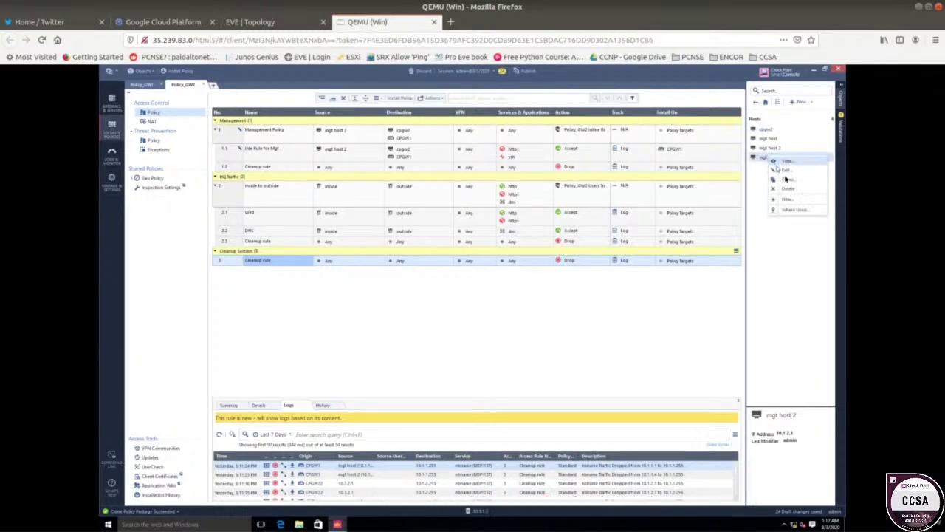
pyautogui.click(789, 190)
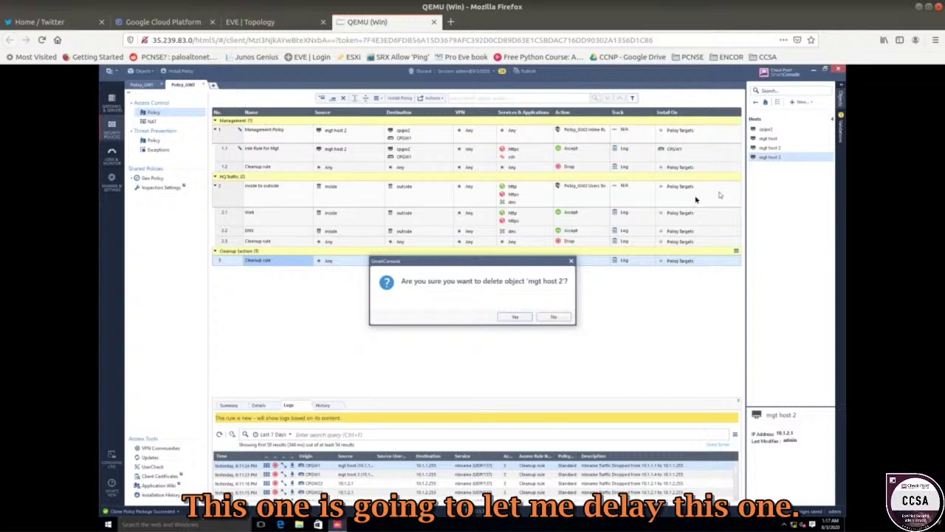
pyautogui.click(518, 317)
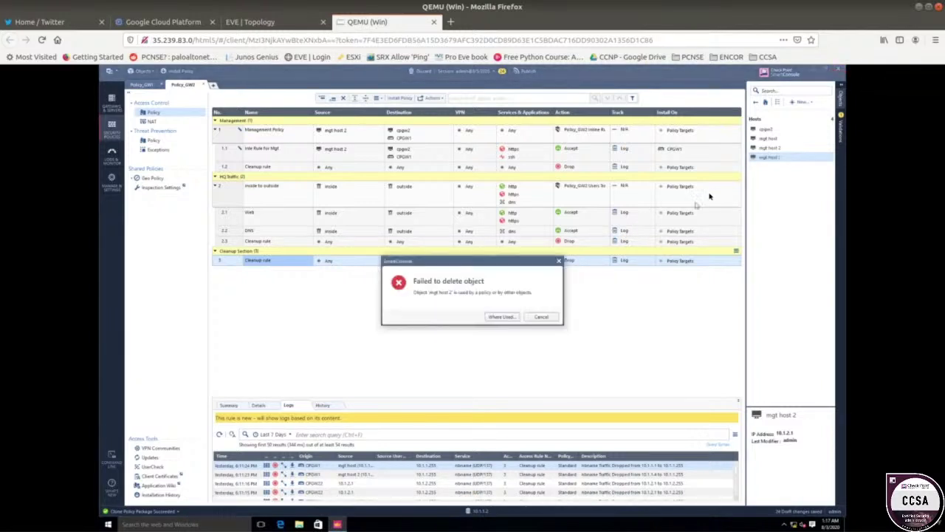
pyautogui.click(540, 317)
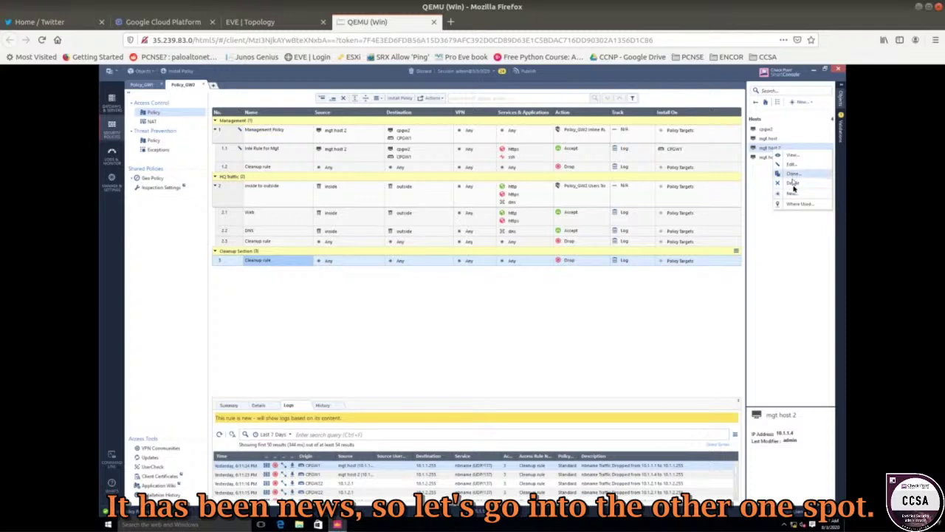
pyautogui.click(792, 189)
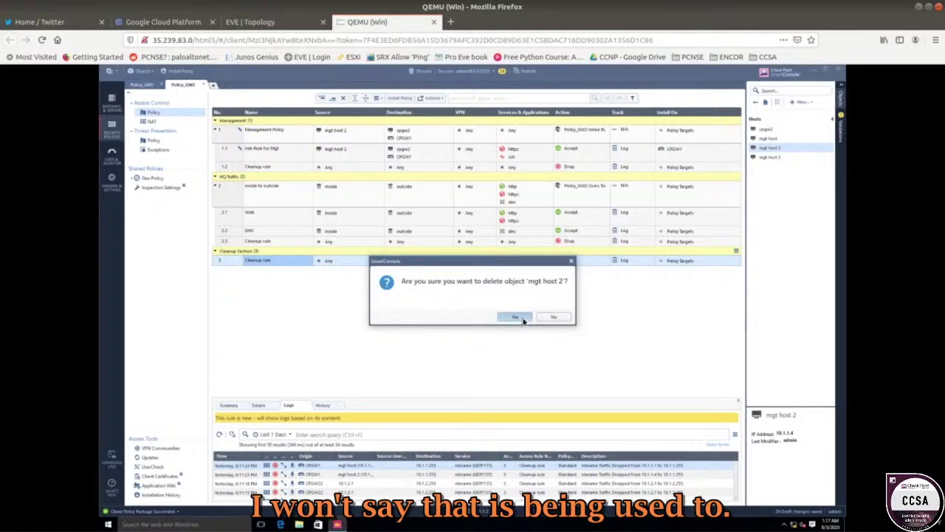
pyautogui.click(520, 320)
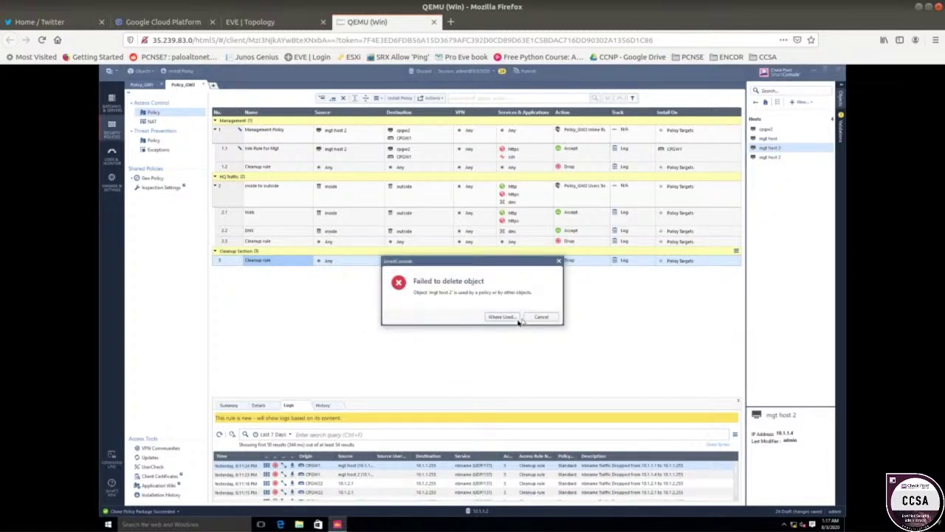
pyautogui.click(514, 319)
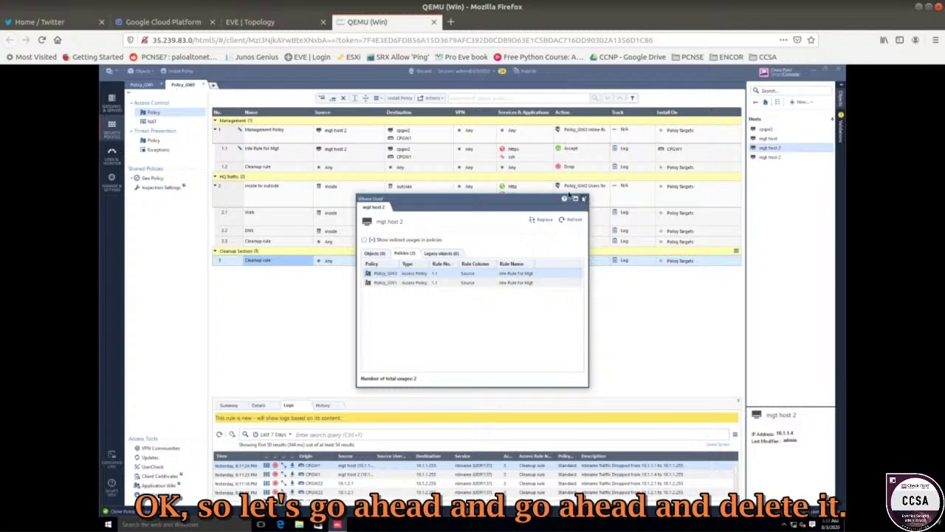
# - Remove mgt host 2 and mgt host from the Source of Policy_GW2 rules 1.1 and 1, leaving Any
pyautogui.click(583, 198)
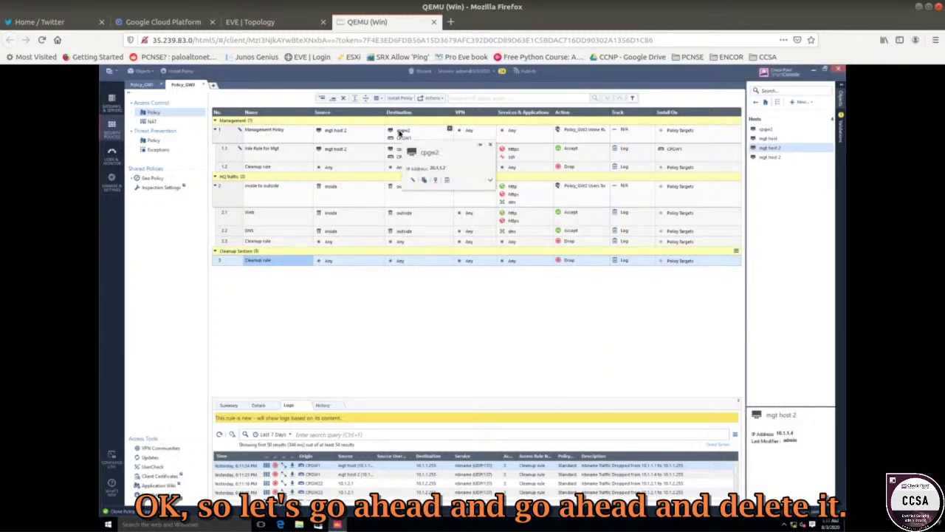
pyautogui.click(401, 133)
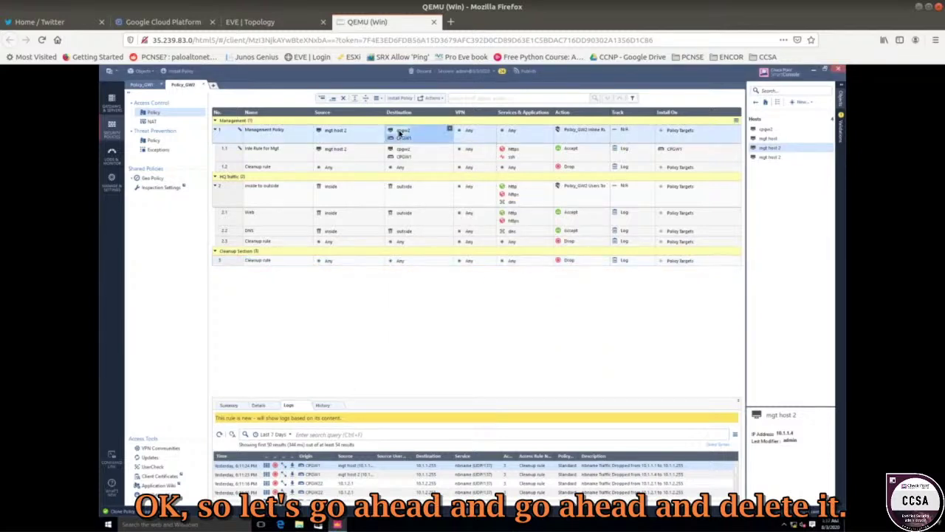
pyautogui.click(334, 150)
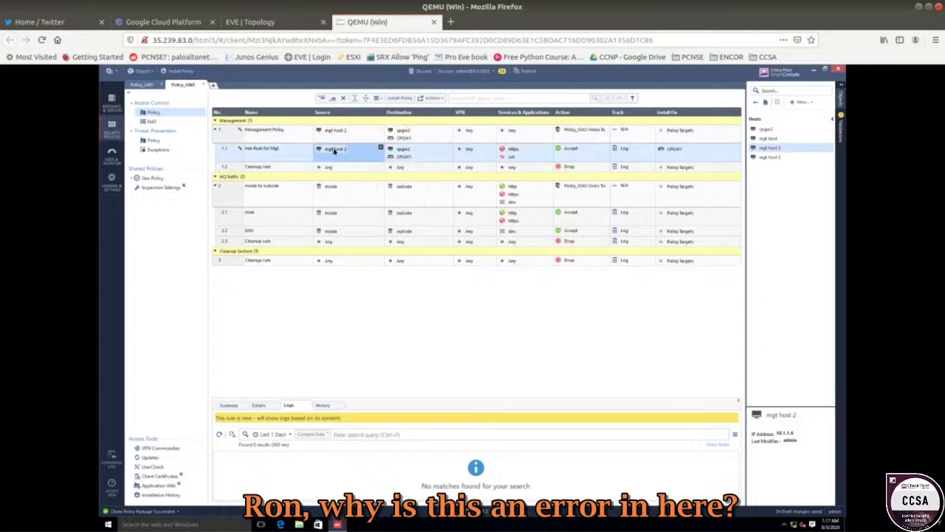
pyautogui.rightClick(336, 150)
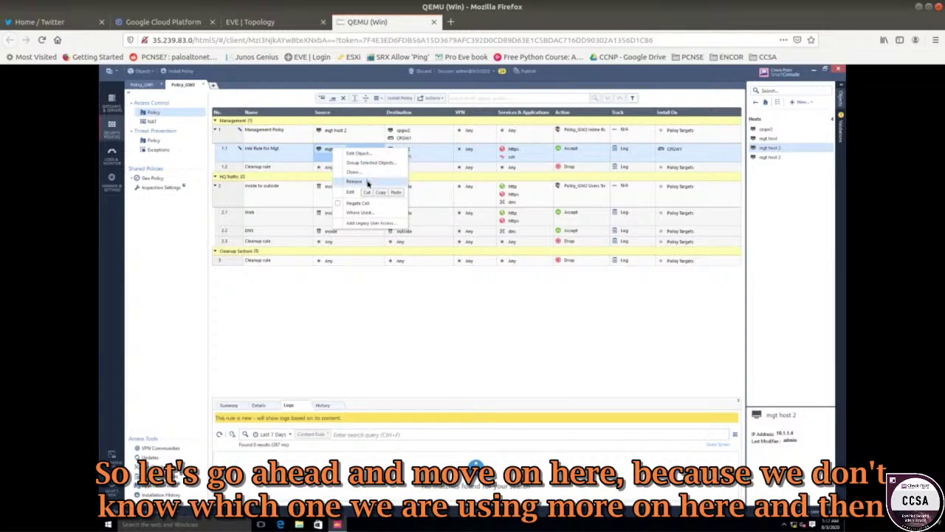
pyautogui.click(357, 181)
pyautogui.rightClick(337, 132)
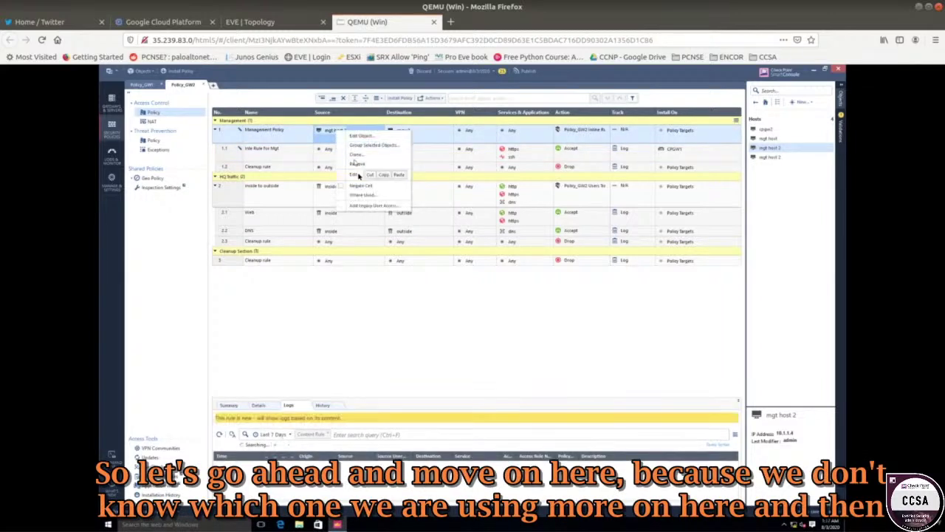
pyautogui.click(359, 164)
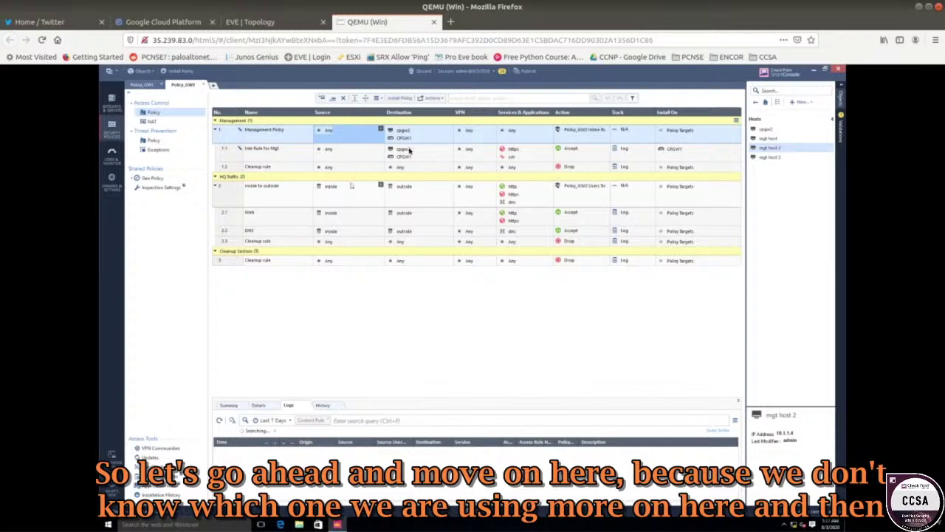
pyautogui.click(143, 86)
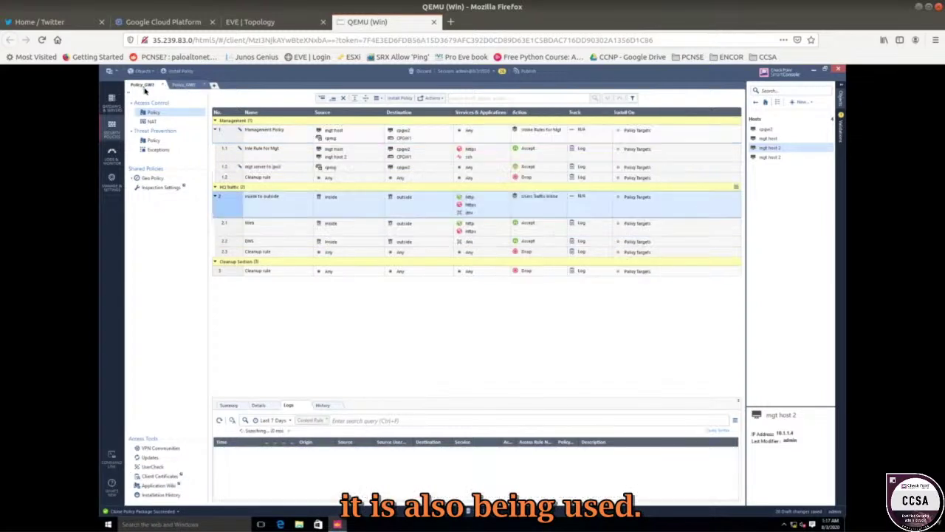
pyautogui.click(331, 160)
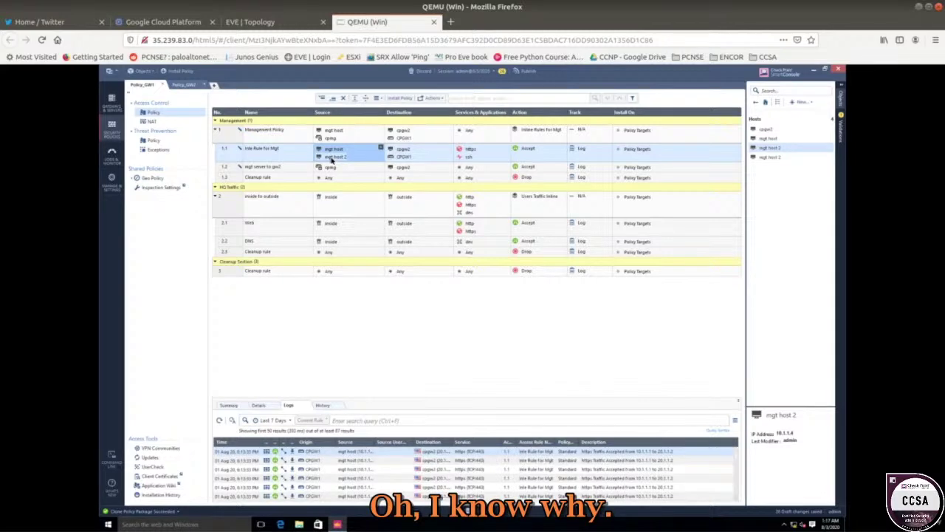
pyautogui.click(282, 27)
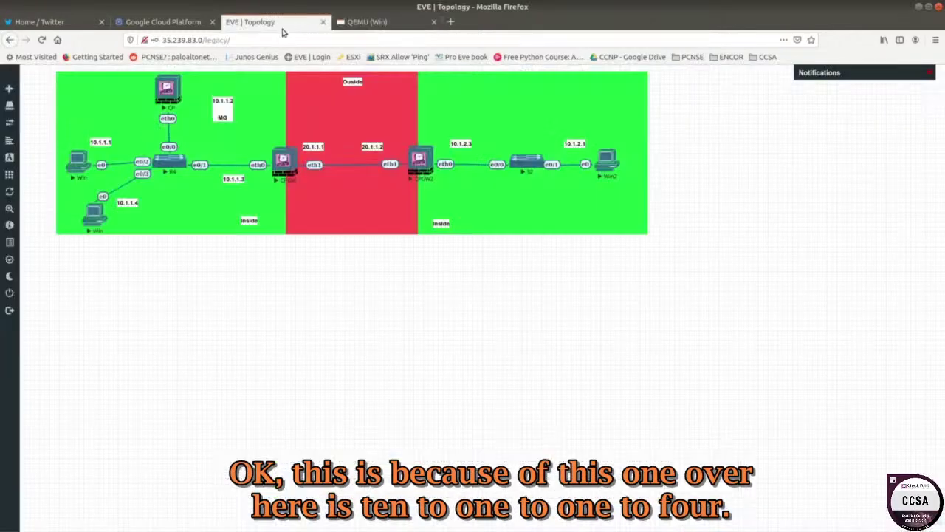
pyautogui.click(96, 212)
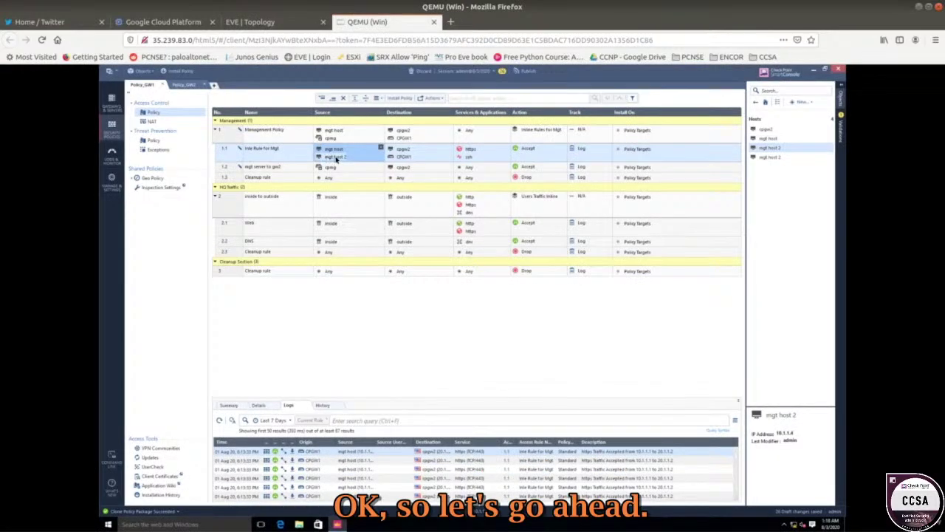
pyautogui.moveTo(336, 159)
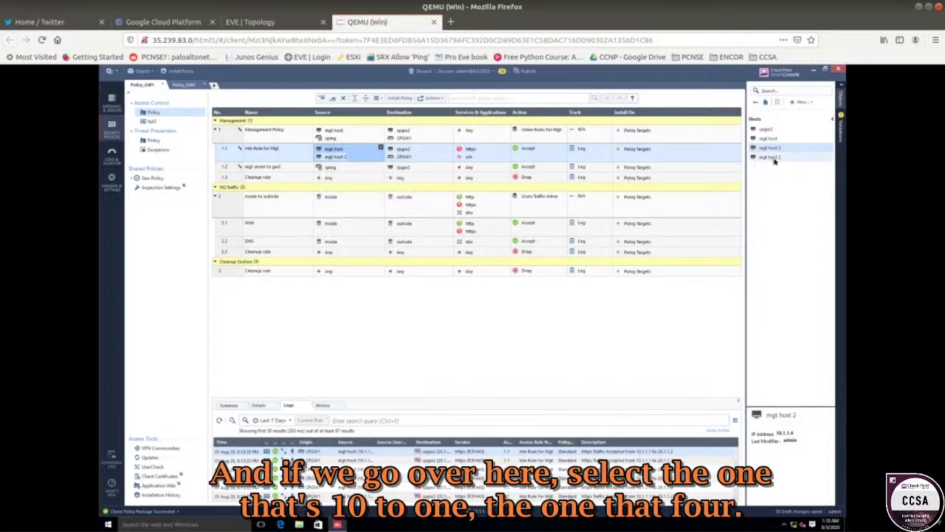
pyautogui.moveTo(775, 161)
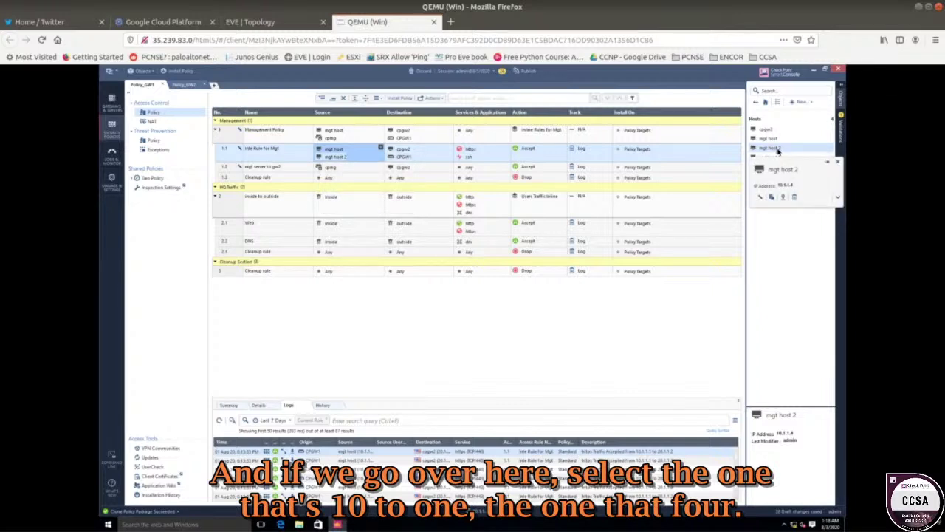
pyautogui.click(777, 150)
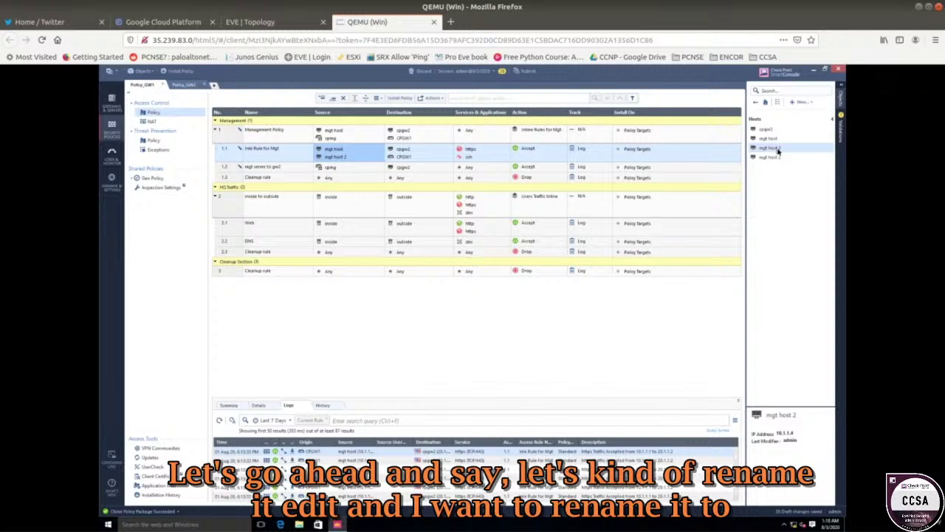
# - Append '.2' to rename the 10.1.1.4 mgt host 2 object to mgt host 1.2
pyautogui.rightClick(777, 149)
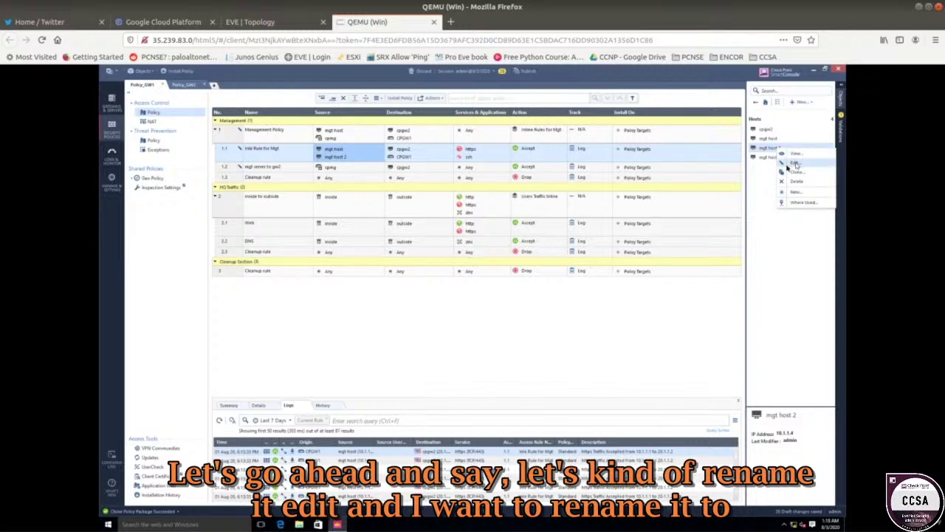
pyautogui.click(795, 163)
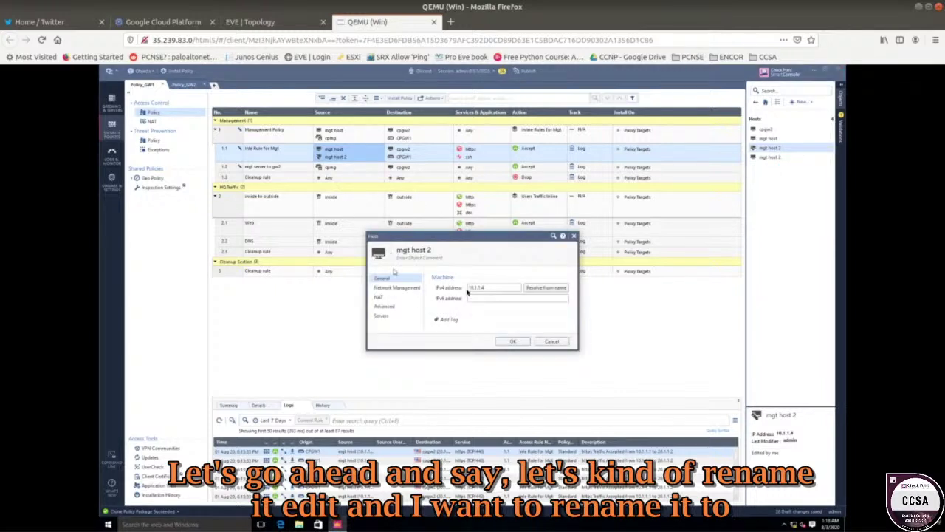
pyautogui.click(441, 252)
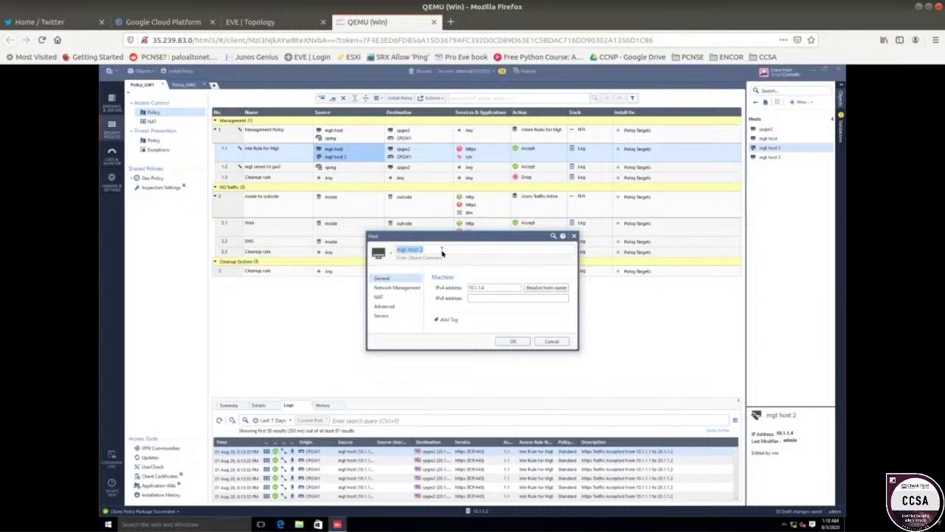
pyautogui.click(442, 252)
pyautogui.write('.2')
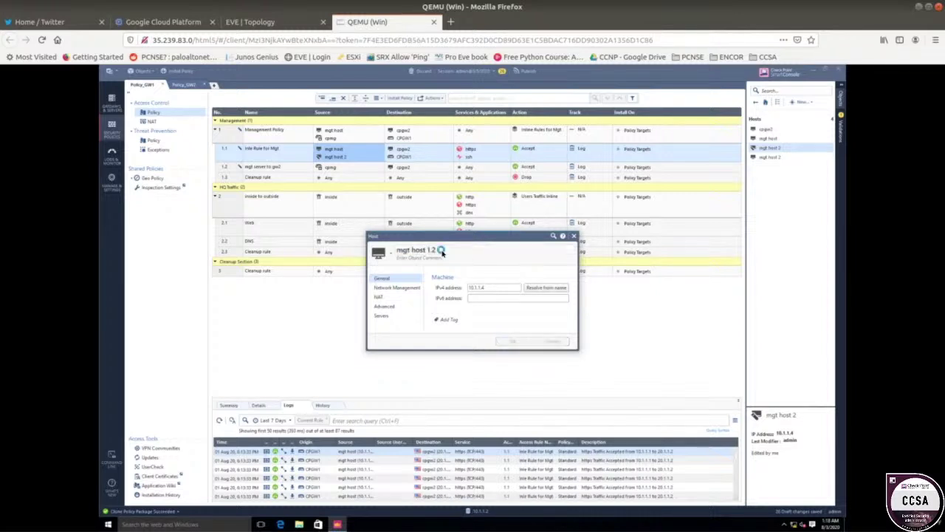
pyautogui.press('Return')
pyautogui.click(294, 23)
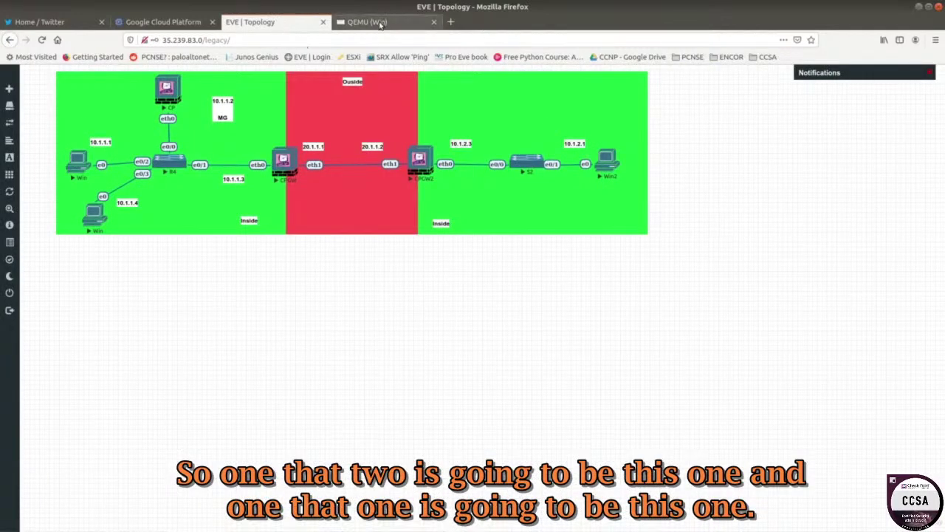
pyautogui.click(376, 21)
# - Rename the 10.1.1.1 mgt host object to mgt host 1.1
pyautogui.rightClick(768, 138)
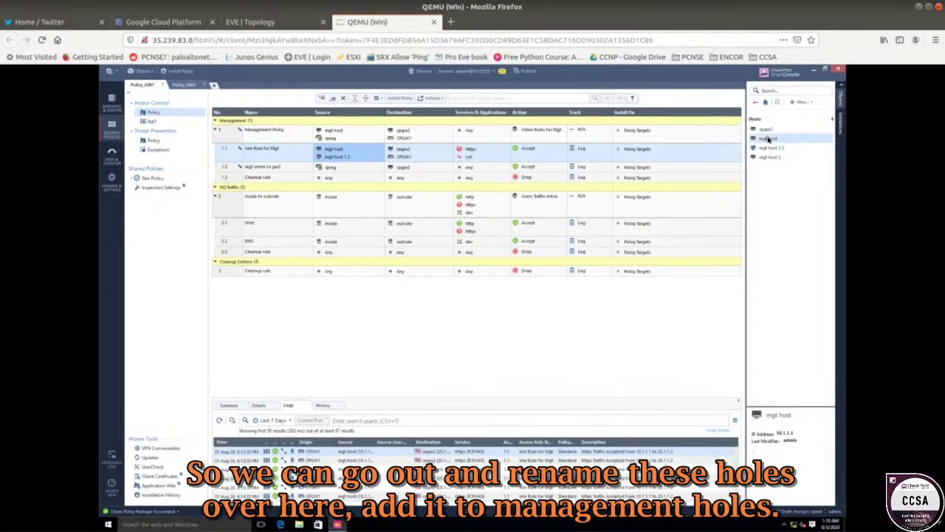
pyautogui.click(795, 152)
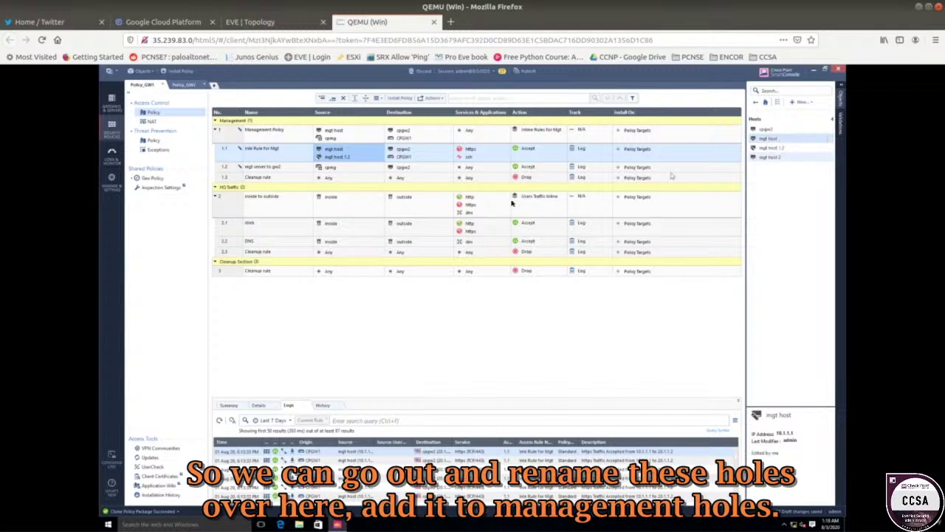
pyautogui.click(454, 254)
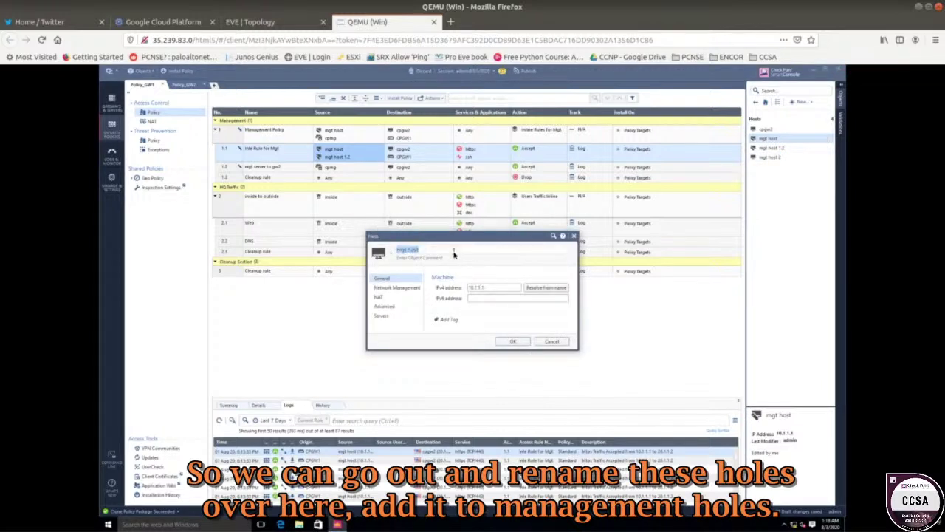
pyautogui.click(453, 254)
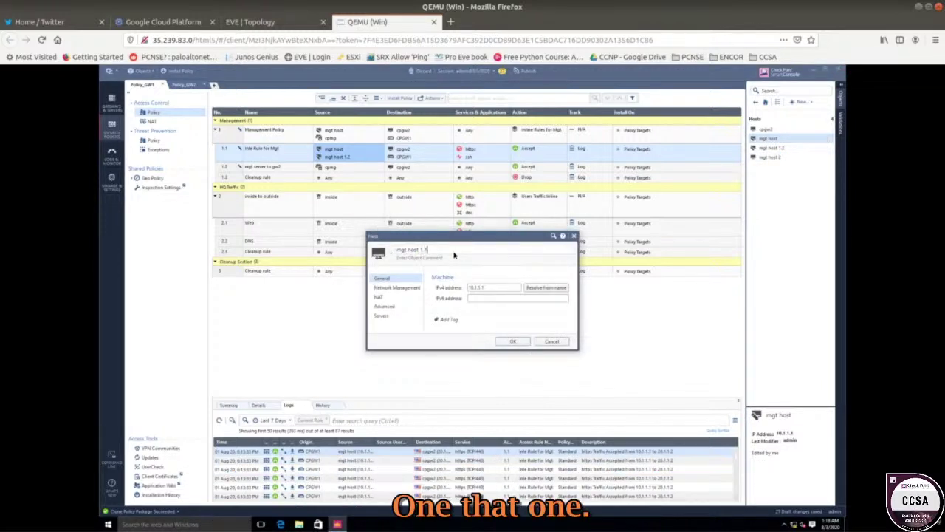
pyautogui.click(505, 343)
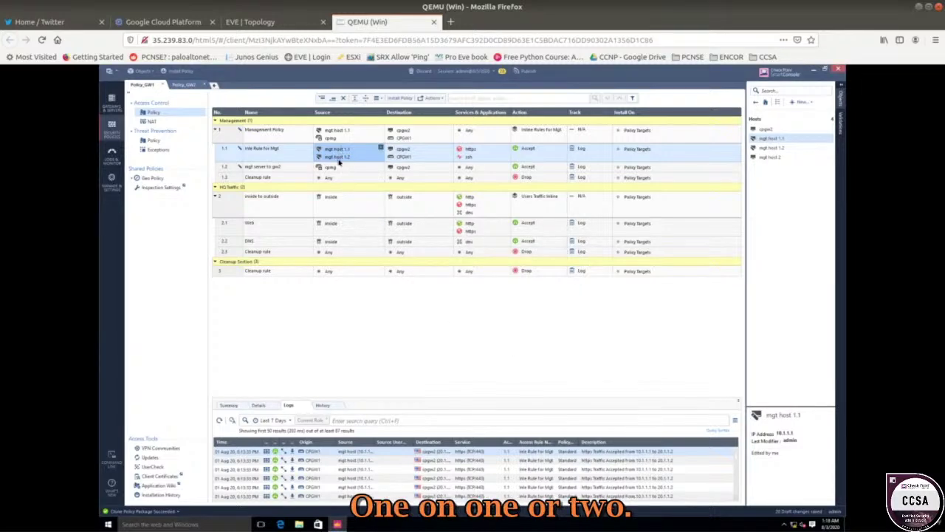
# - Compare the host addresses against the EVE topology diagram
pyautogui.click(251, 21)
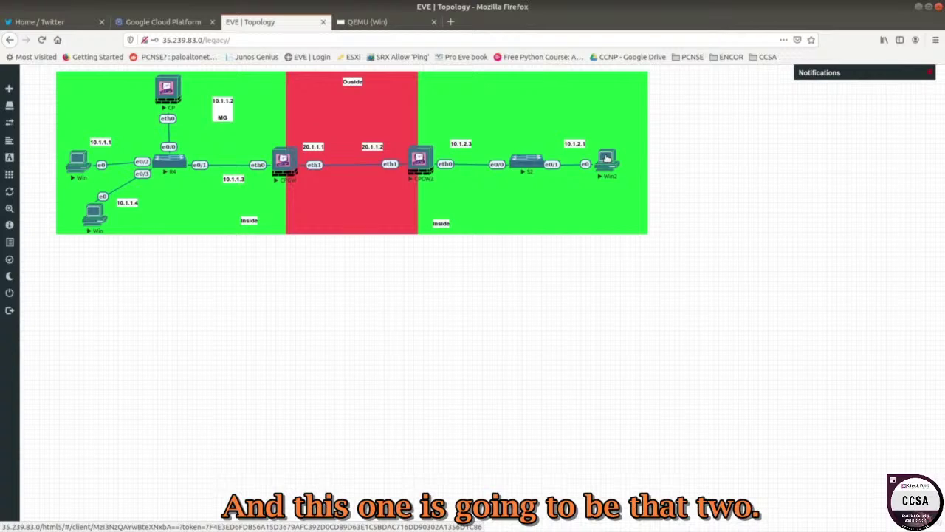
pyautogui.click(419, 26)
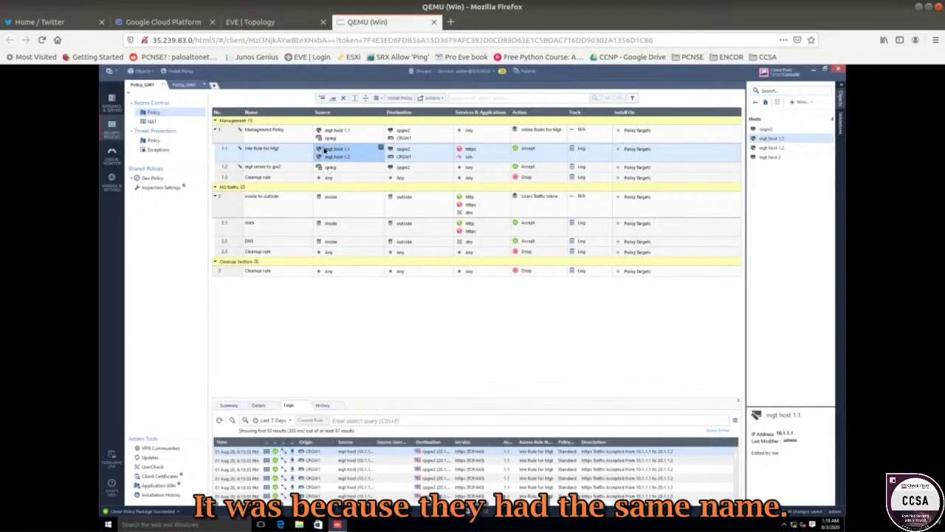
pyautogui.click(277, 25)
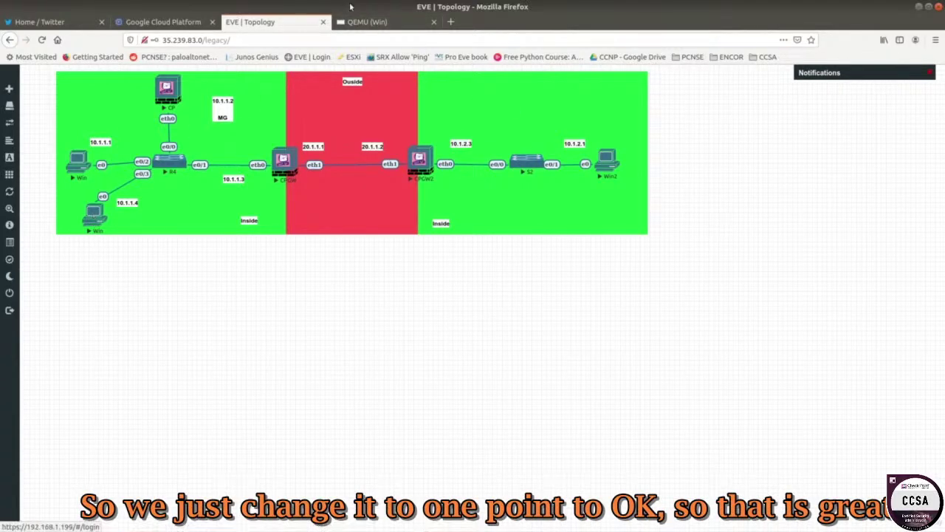
pyautogui.click(91, 218)
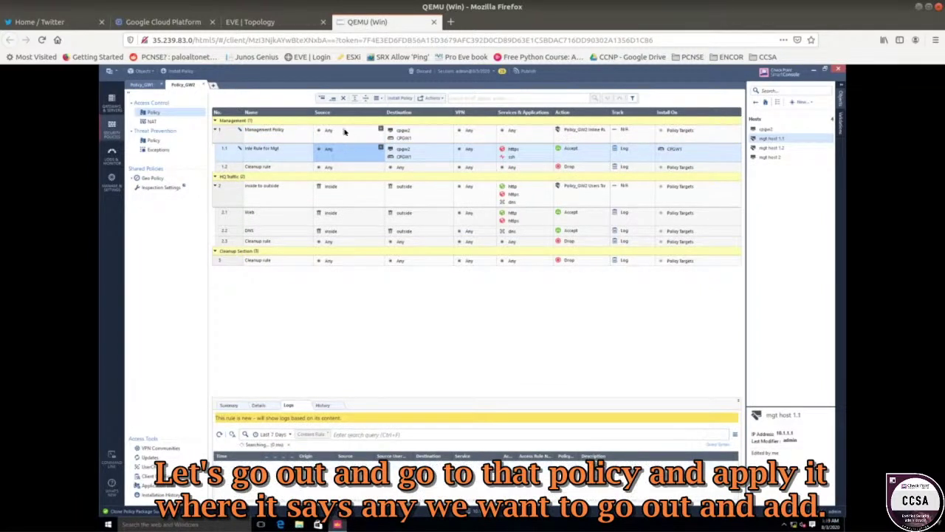
# - Replace Any in Policy_GW2 rule 1's Source with mgt host 2
pyautogui.click(344, 131)
pyautogui.rightClick(344, 131)
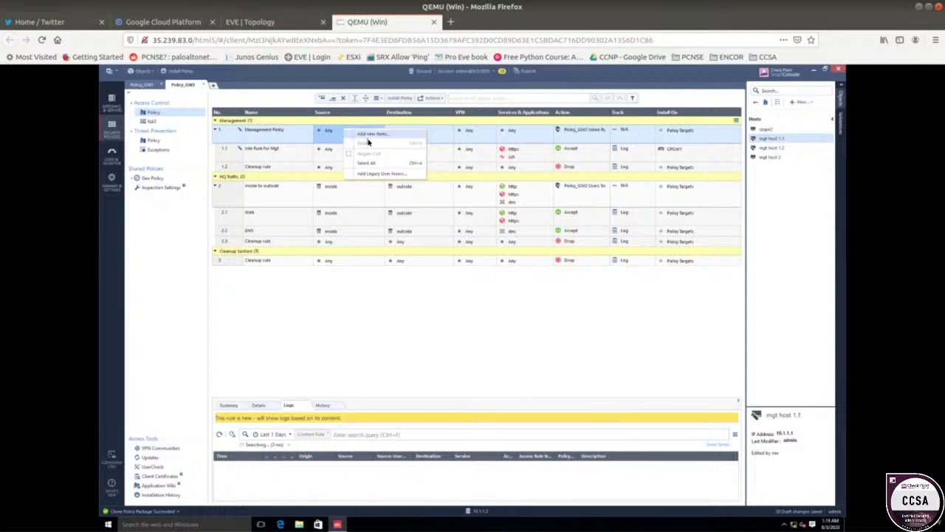
pyautogui.click(372, 127)
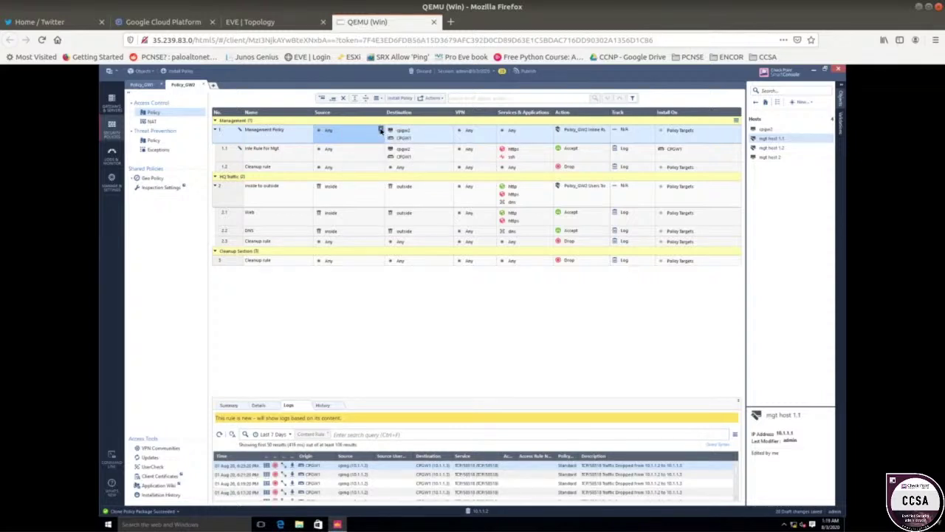
pyautogui.click(381, 130)
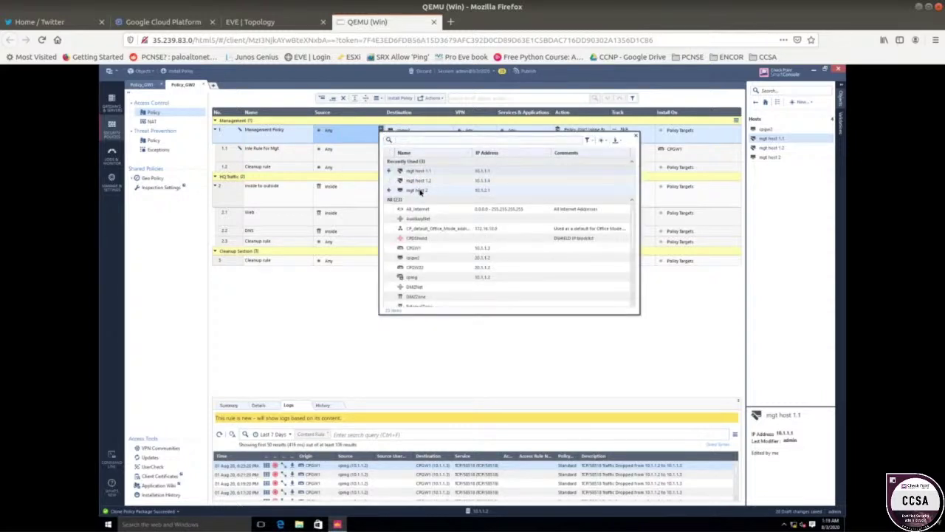
pyautogui.click(389, 190)
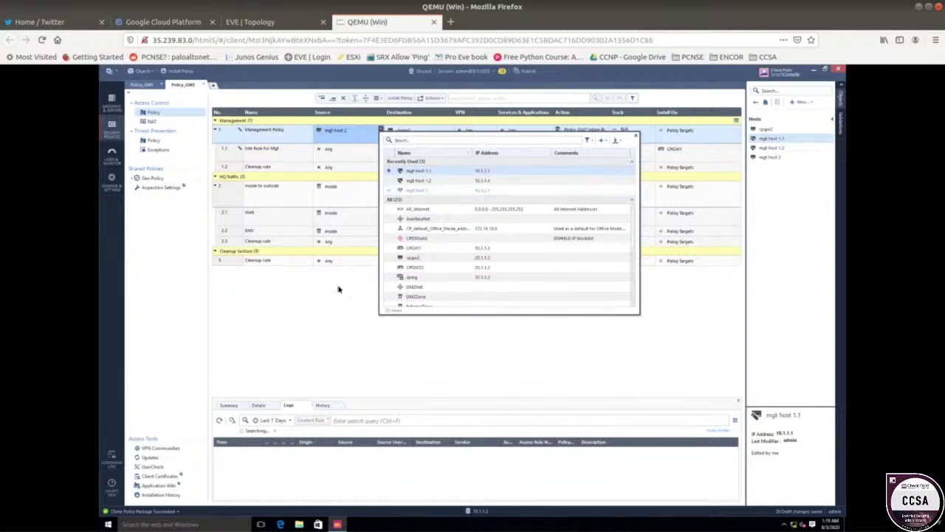
pyautogui.click(338, 288)
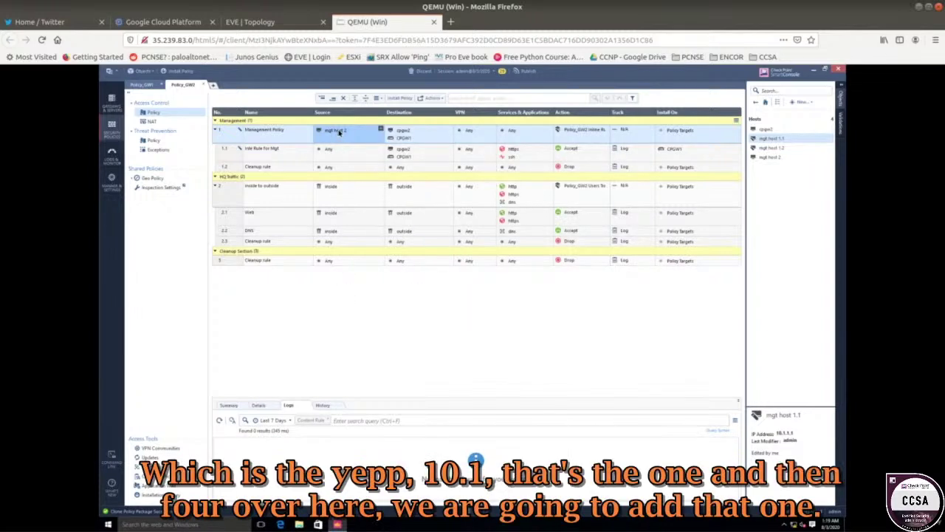
# - Set rule 1.1's Source to mgt host 2 as well and start publishing
pyautogui.moveTo(338, 131)
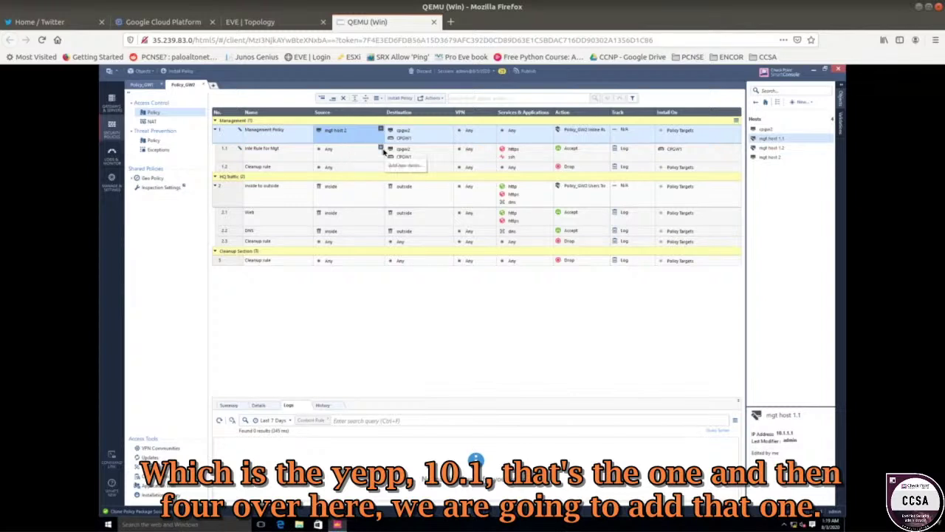
pyautogui.click(381, 148)
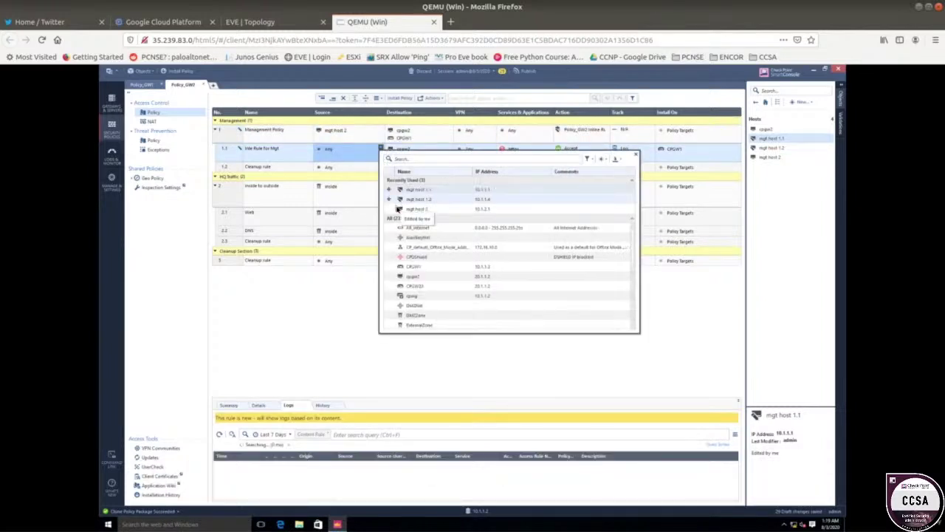
pyautogui.click(389, 209)
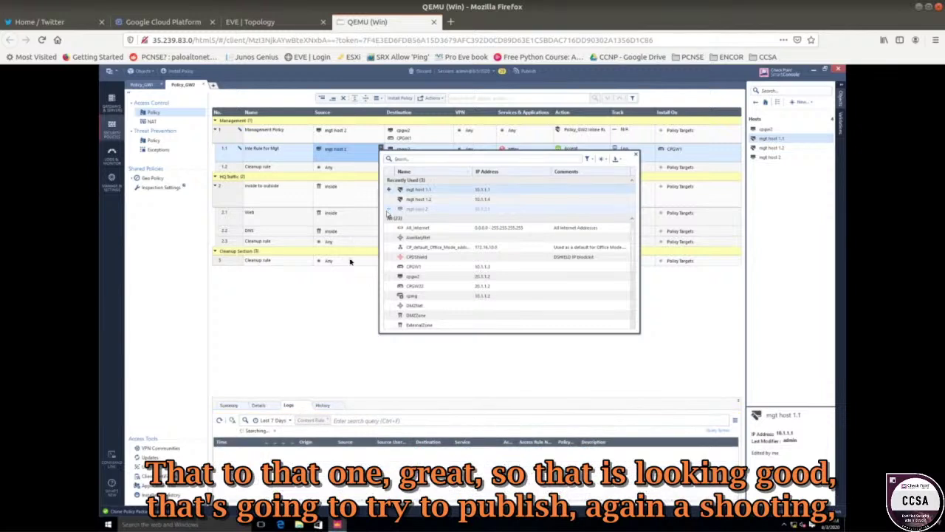
pyautogui.click(328, 275)
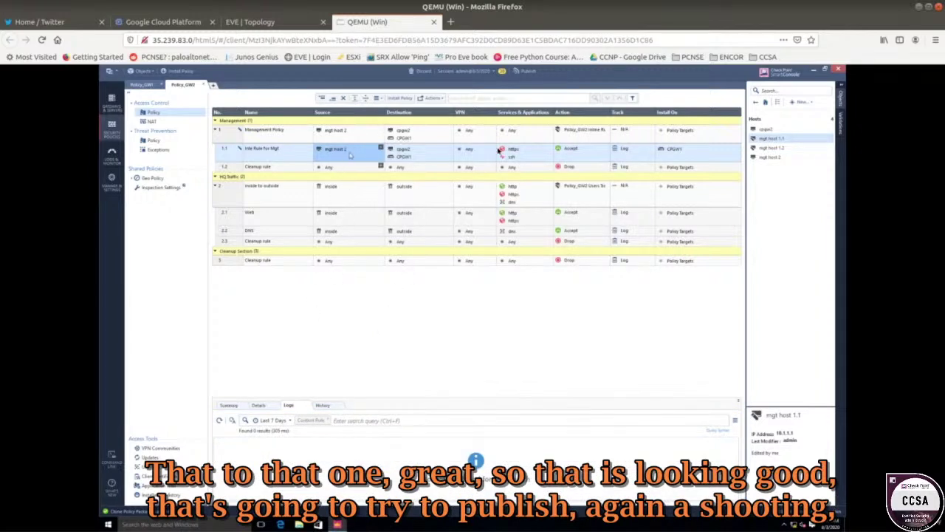
pyautogui.click(528, 76)
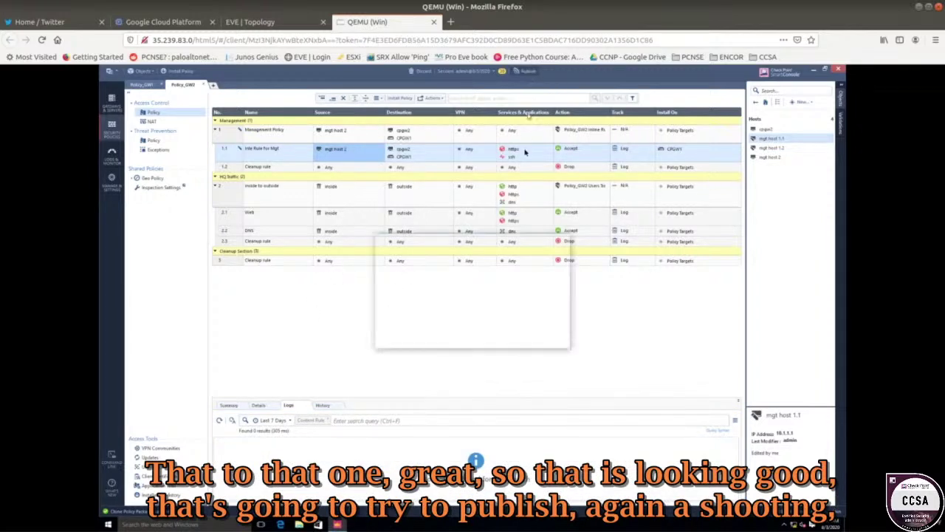
# - Publish the session changes, then install Policy_GW1 on gateway CPGW1
pyautogui.click(507, 339)
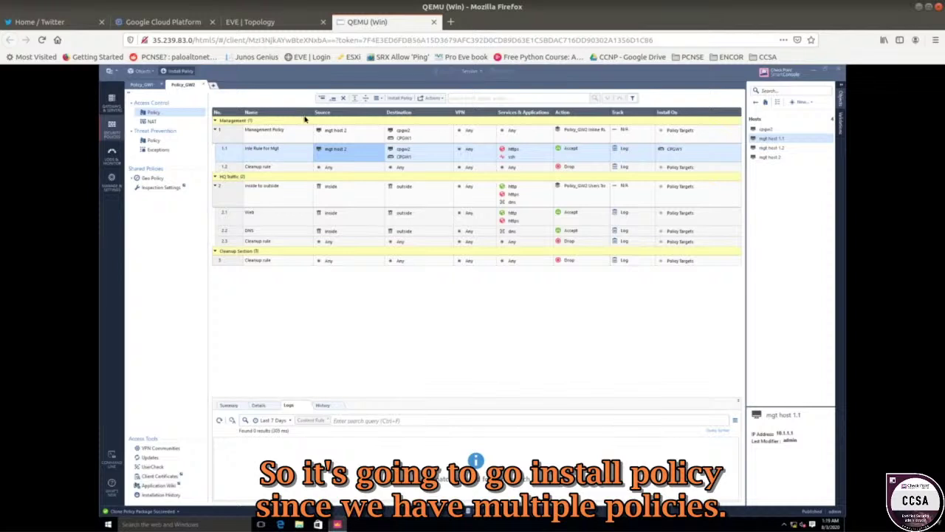
pyautogui.click(185, 72)
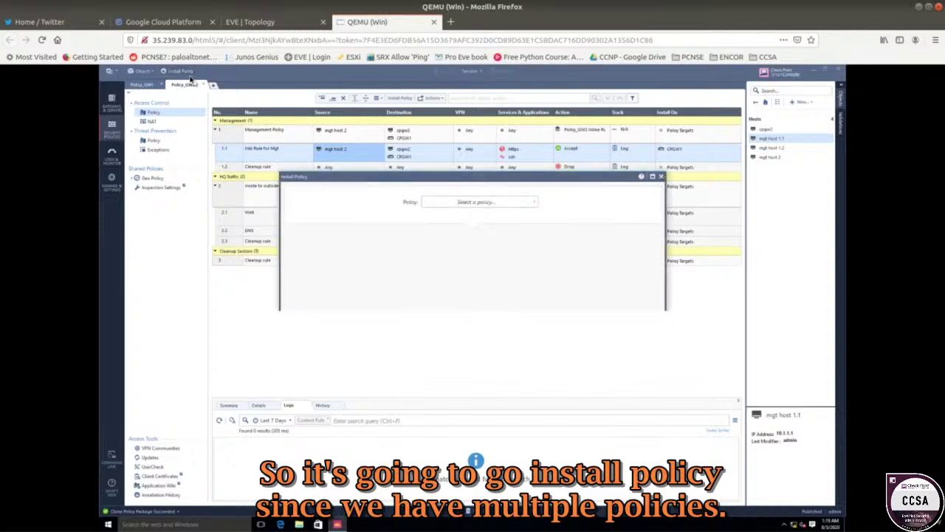
pyautogui.click(460, 204)
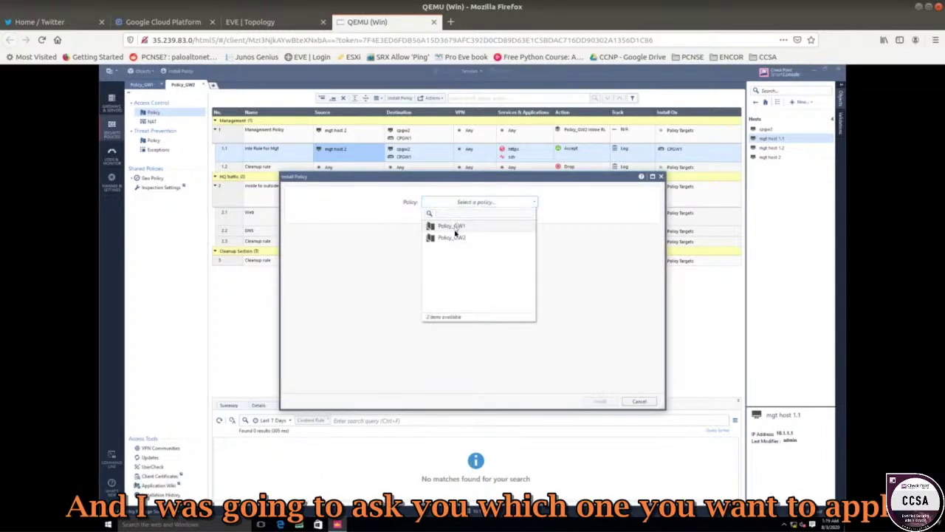
pyautogui.click(456, 228)
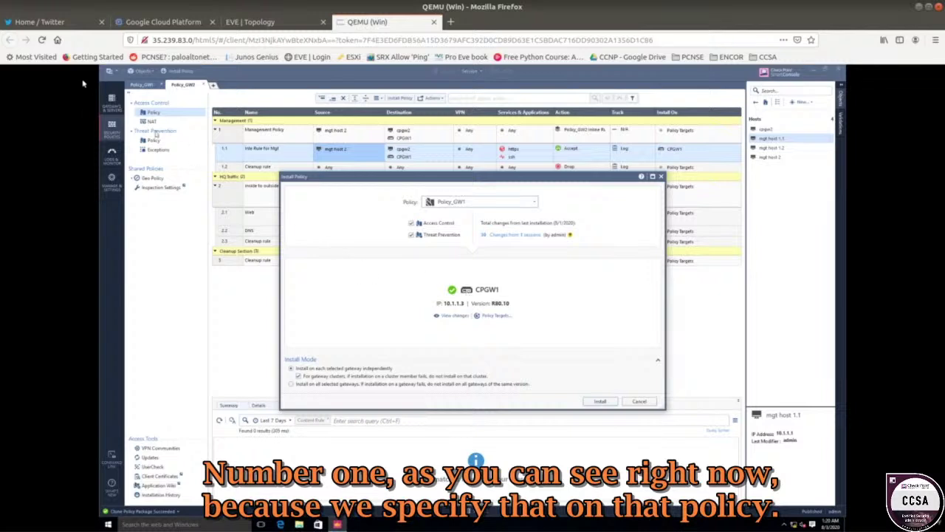
pyautogui.click(495, 316)
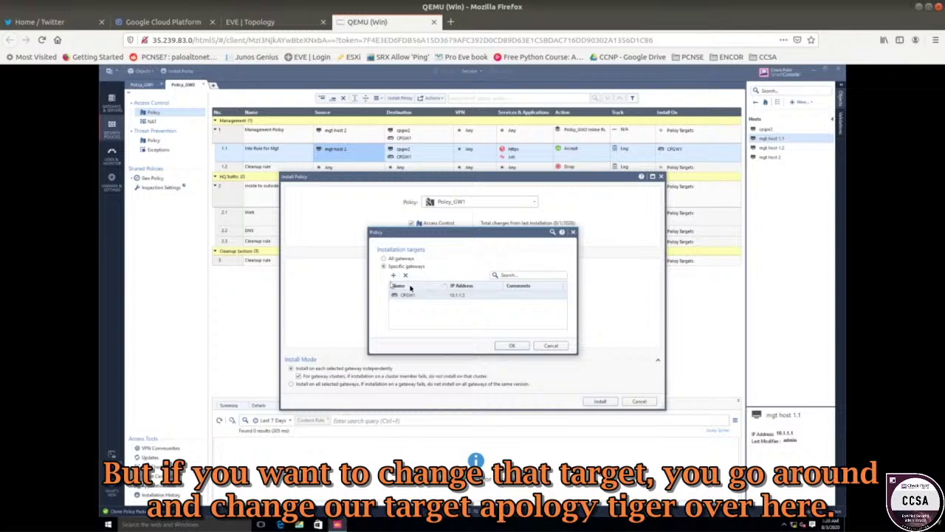
pyautogui.click(548, 345)
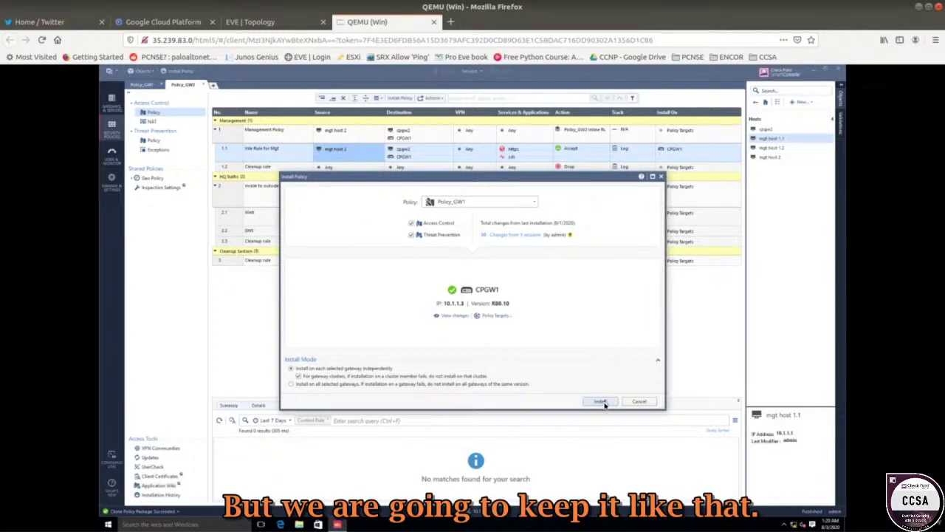
pyautogui.click(602, 401)
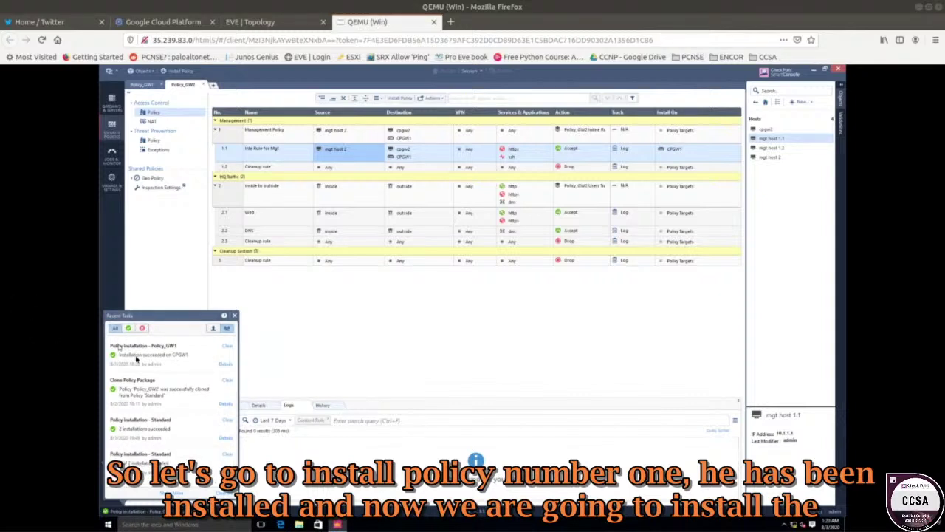
pyautogui.click(181, 77)
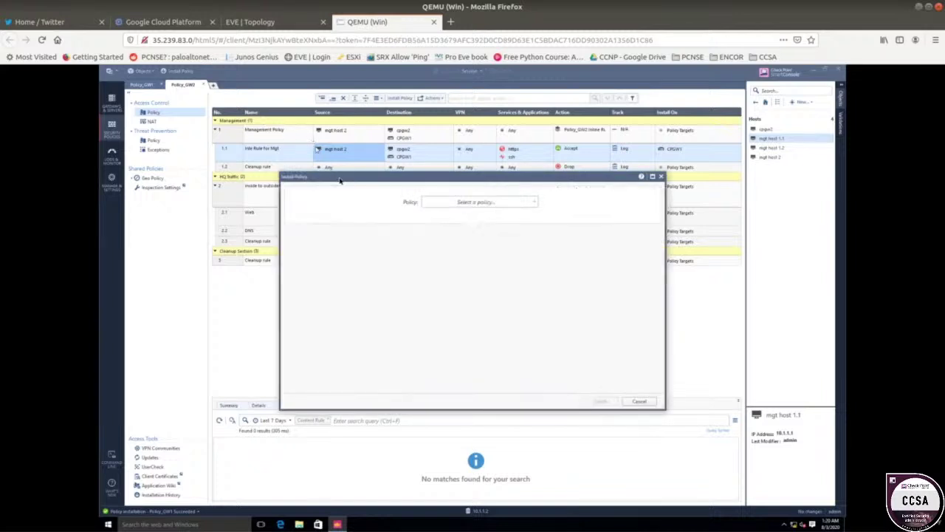
# - Install Policy_GW2 on CPGW2, confirming the override of its existing Policy_GW1
pyautogui.click(457, 207)
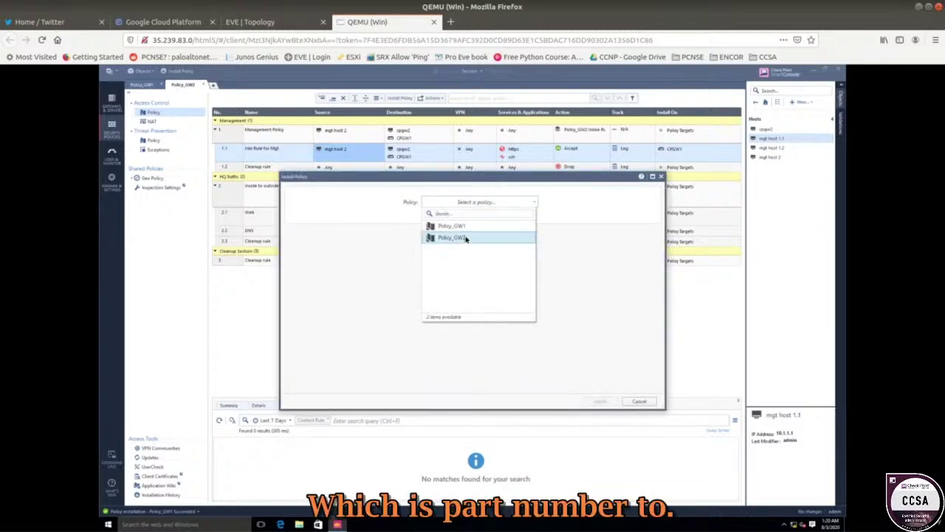
pyautogui.click(466, 239)
pyautogui.click(601, 401)
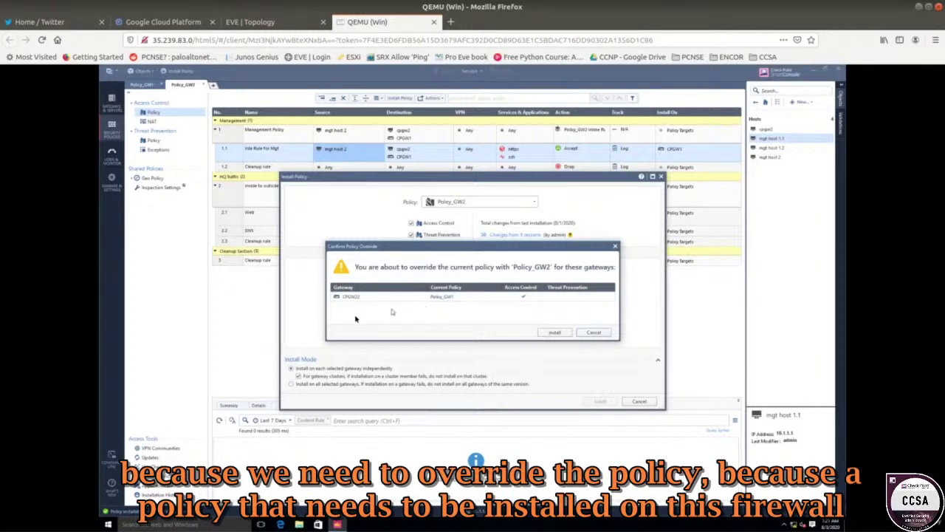
pyautogui.click(555, 333)
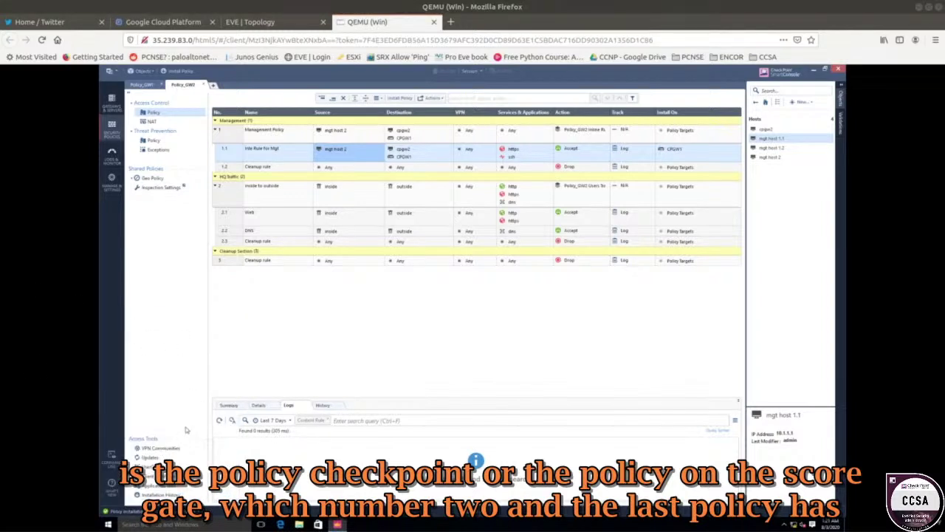
pyautogui.moveTo(174, 508)
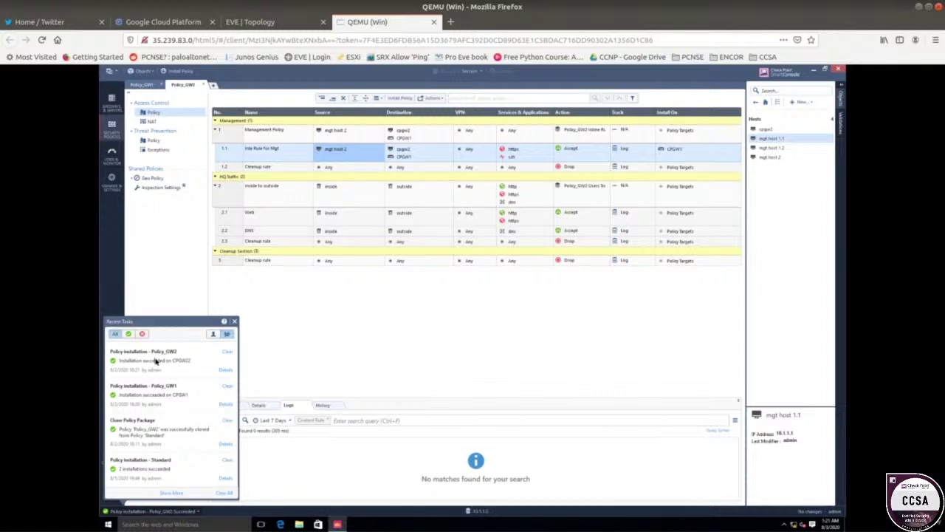